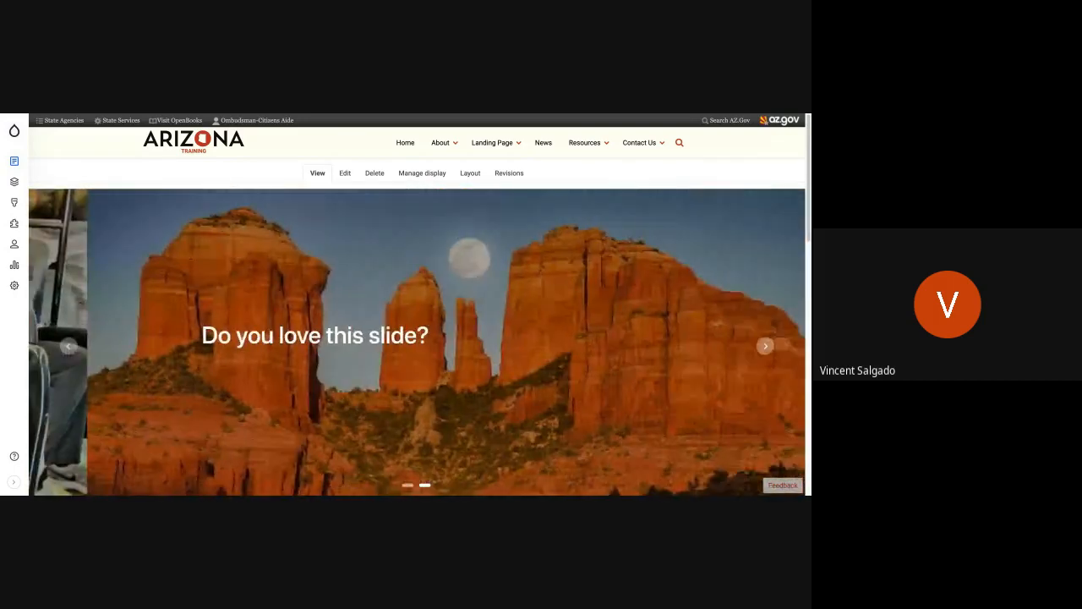
# Step: Expand the administration sidebar and start creating a new Basic page
pyautogui.click(14, 481)
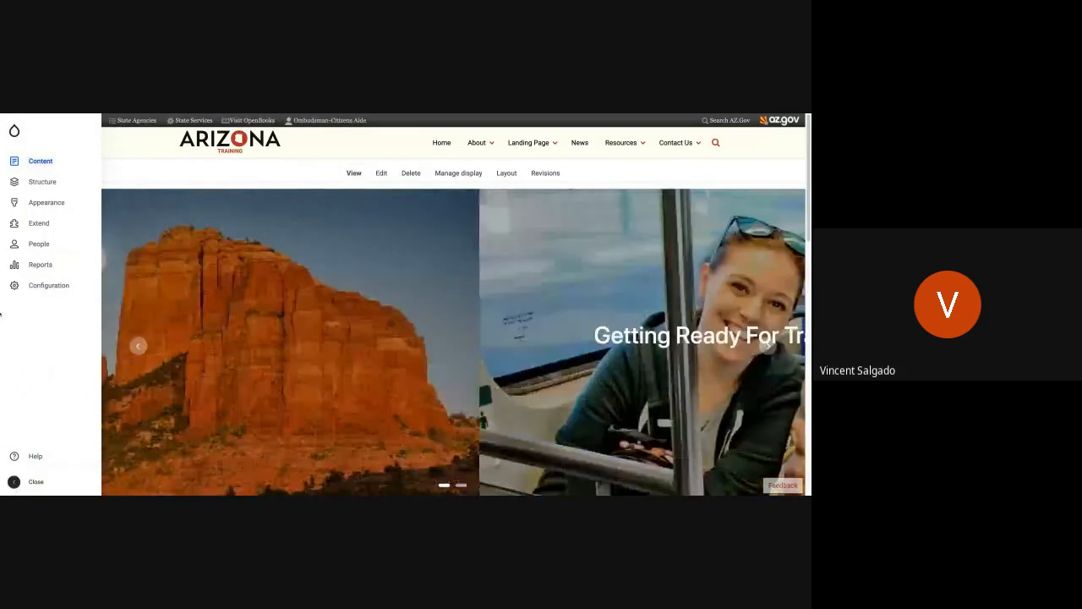
pyautogui.moveTo(40, 265)
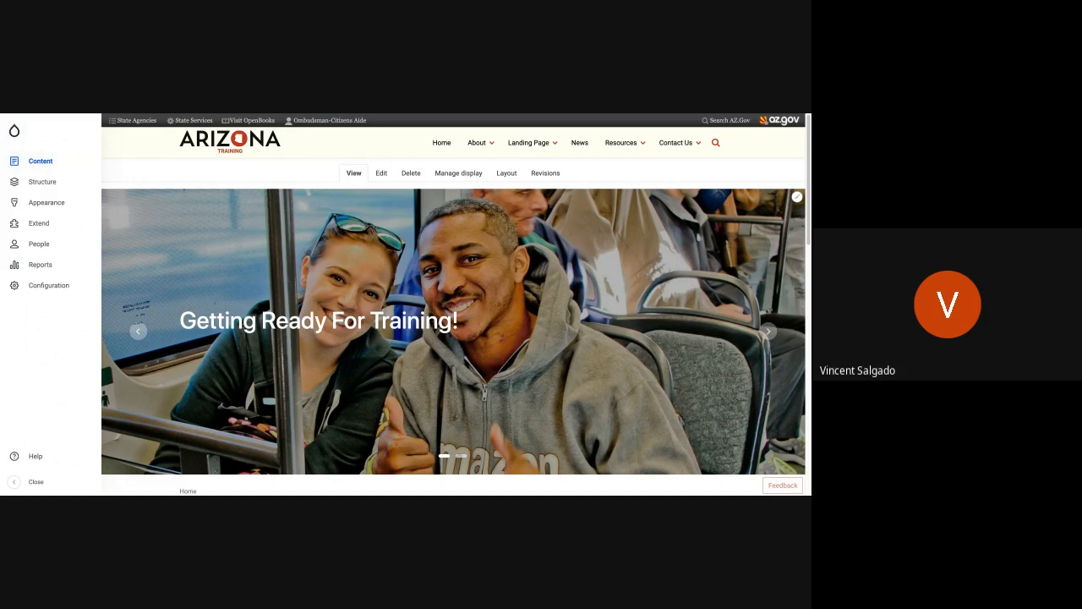
pyautogui.click(56, 182)
pyautogui.click(14, 164)
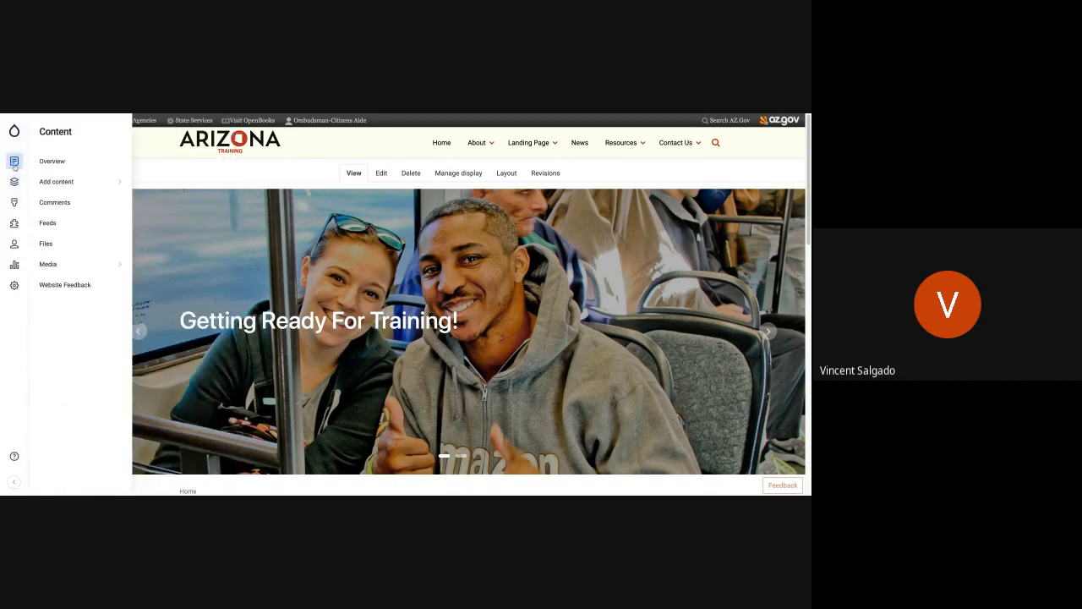
pyautogui.click(60, 187)
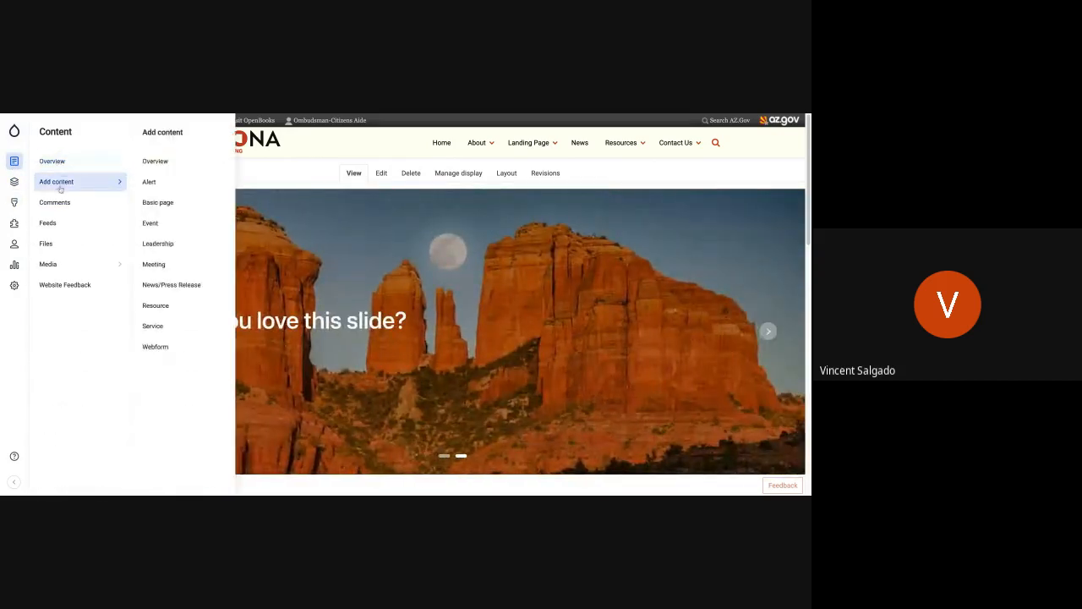
pyautogui.click(171, 205)
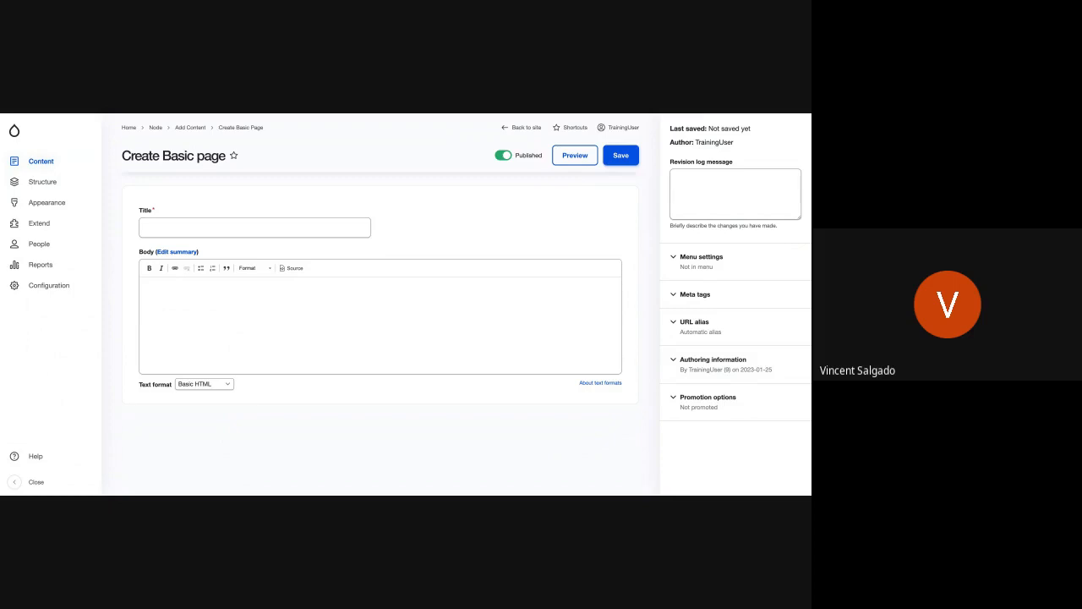
# Step: Title the page "My Cool Page" and paste the two prepared paragraphs of placeholder text into its body
pyautogui.click(178, 221)
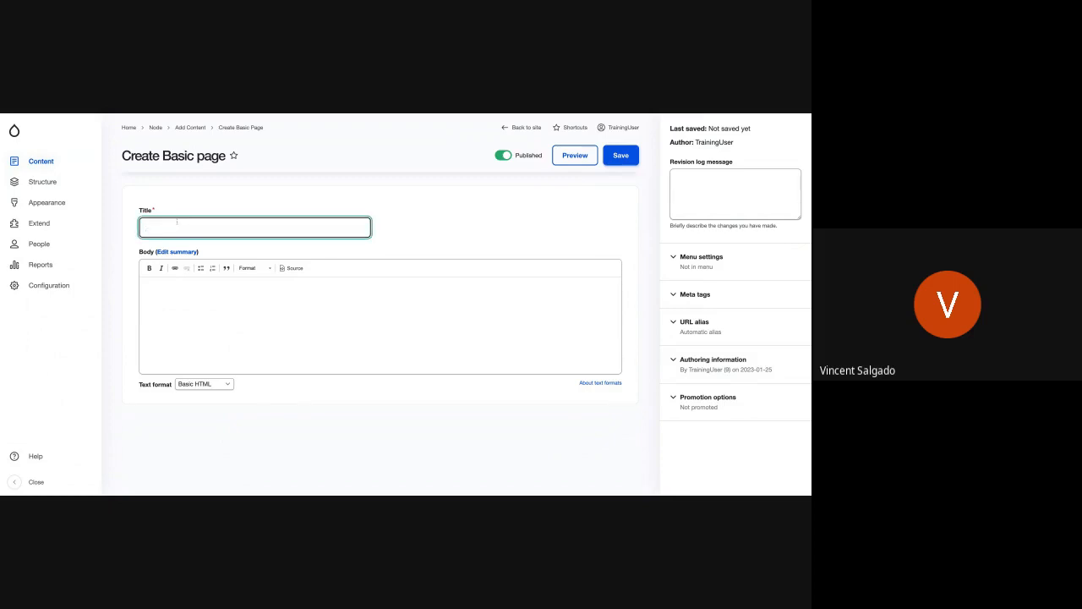
pyautogui.write('My Cool Page')
pyautogui.click(216, 304)
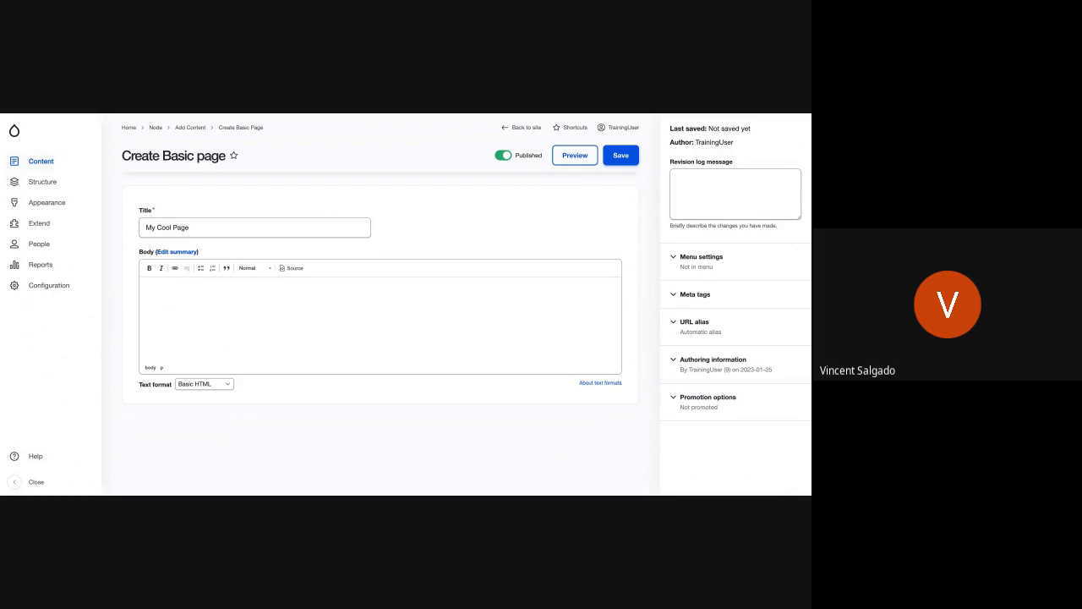
pyautogui.click(340, 302)
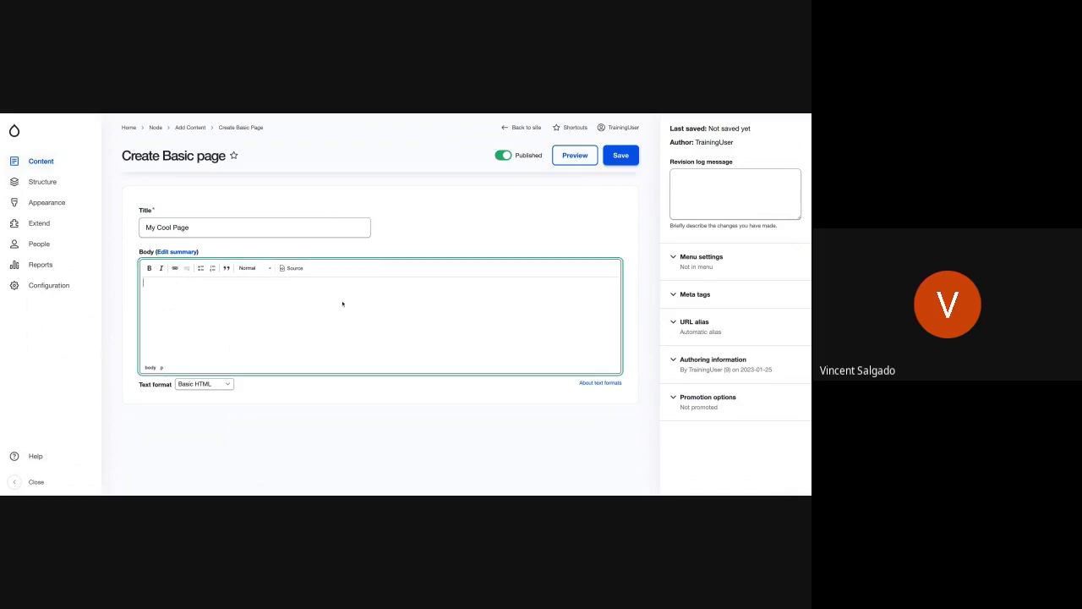
pyautogui.write('Soufflé cupcake caramels lemon drops dragée. Cake danish candy canes muffin toffee. Tootsie roll sweet roll pudding pie jujubes icing icing macaroon lemon drops. Croissant bear claw caramels gummies shortbread candy canes liquorice chupa chups. Chocolate bar cake sugar plum icing soufflé apple pie chocolate cake pie caramels. Toffee gummies chocolate cake cake marzipan gummies. Marzipan gummies gummi bears candy biscuit gummi bears. Jelly-o macaroon liquorice marshmallow lemon drops. Sweet roll cake muffin tart carrot cake ice cream. Jelly sesame snaps dragée candy canes gummies cake. Sugar plum liquorice cake liquorice marzipan caramels tootsie roll jelly beans lollipop. Dessert fruitcake marshmallow pastry cake. Cupcake wafer croissant lollipop topping lemon drops candy canes chocolate bar. Gingerbread jujubes cake topping sugar plum liquorice. Marzipan ice cream carrot cake chocolate jelly danish. Wafer cupcake jelly-o cupcake brownie donut pie apple pie apple pie. Bonbon croissant sesame snaps oat cake lollipop dessert candy canes gingerbread. Carrot cake jelly beans marshmallow wafer lemon drops pudding ice cream. Marzipan tiramisu chocolate cake brownie chocolate cake donut toffee. Shortbread sweet roll pie topping cheesecake tart biscuit. Toffee pie halvah pie pudding bonbon macaroon cookie sweet. Shortbread apple pie jelly cookie caramels. Toffee lemon drops lollipop oat cake chocolate cake. Lemon drops bear claw icing wafer cake dragée cookie halvah. Shortbread chocolate cake oat cake chupa chups pastry chocolate cake icing. Topping carrot cake cake danish dragée fruitcake toffee brownie chupa chups.')
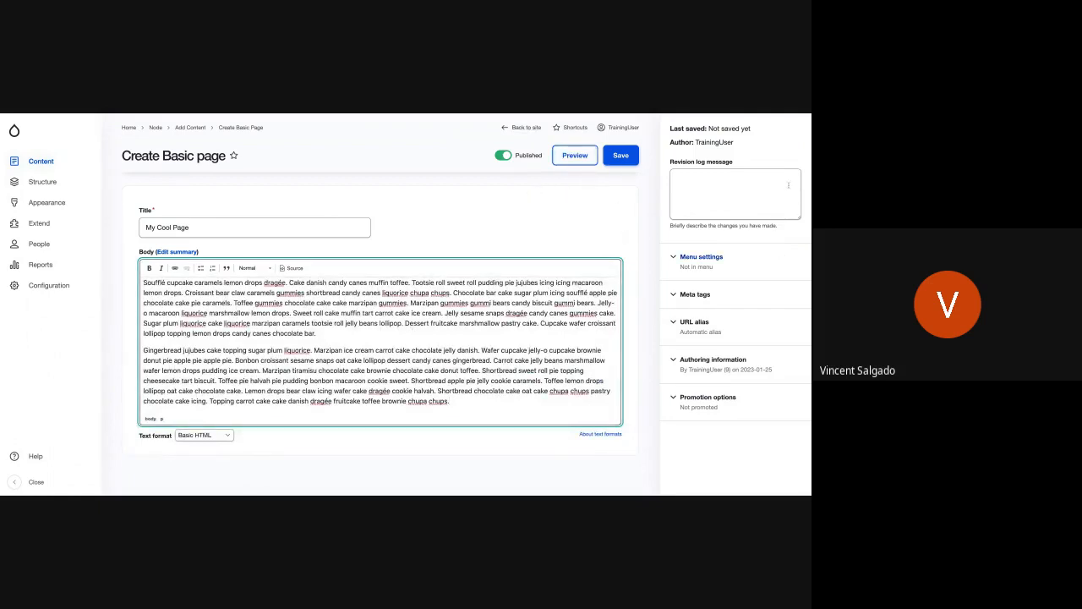
# Step: Provide a menu link titled "My Cool Page" under <Main navigation> and save the page
pyautogui.click(700, 268)
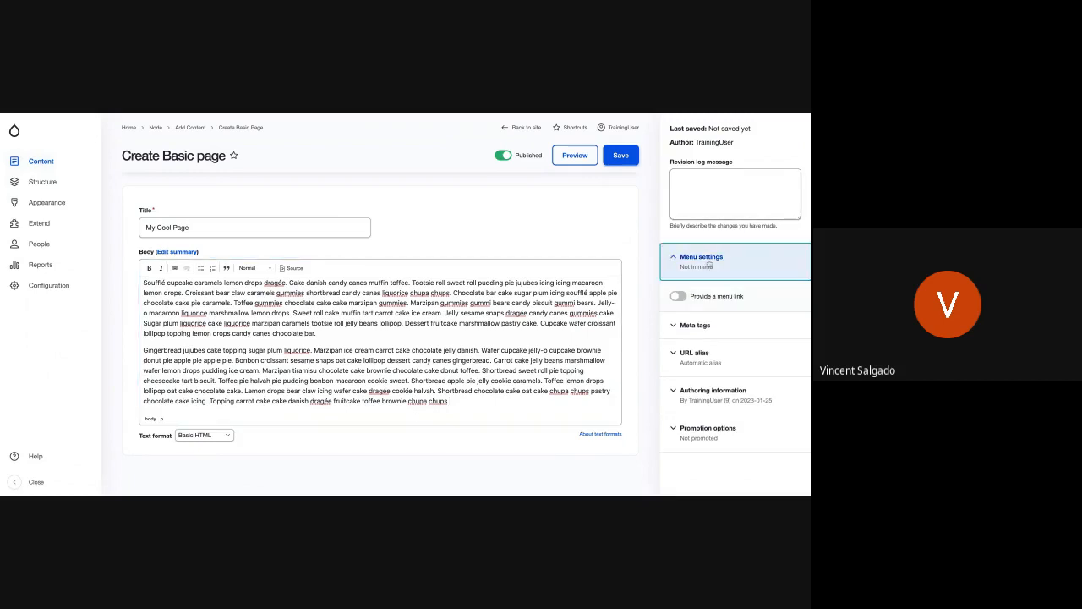
pyautogui.click(679, 297)
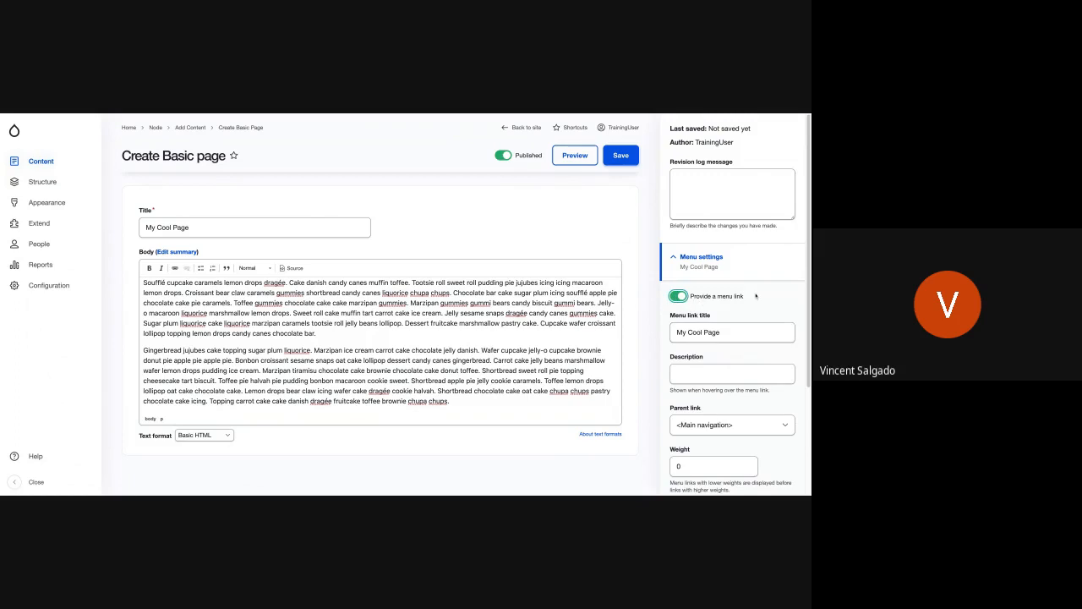
pyautogui.scroll(-3, 744, 318)
pyautogui.click(724, 188)
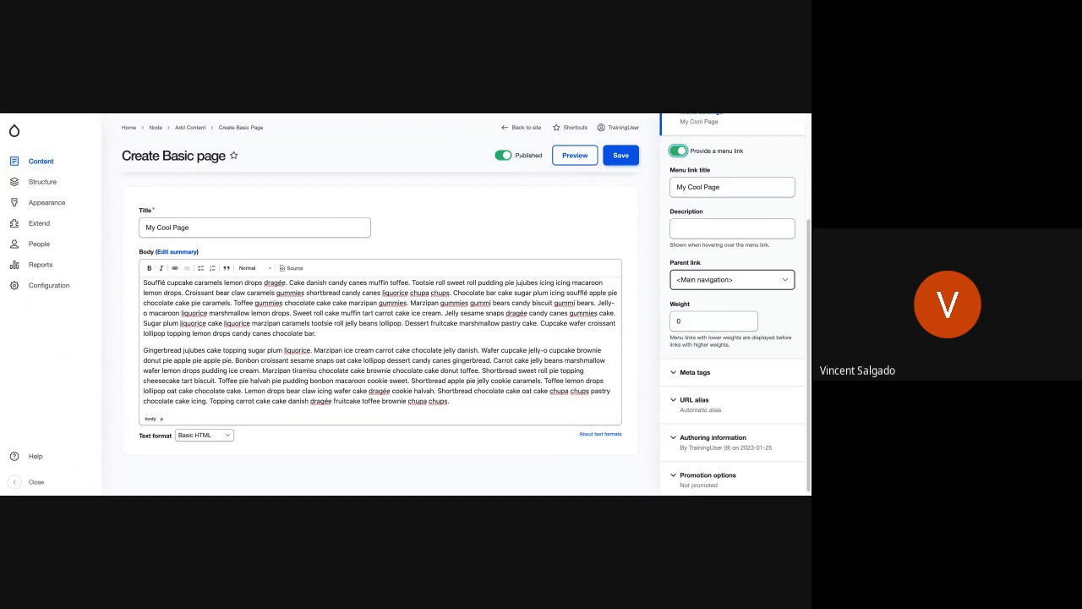
pyautogui.scroll(-1, 735, 364)
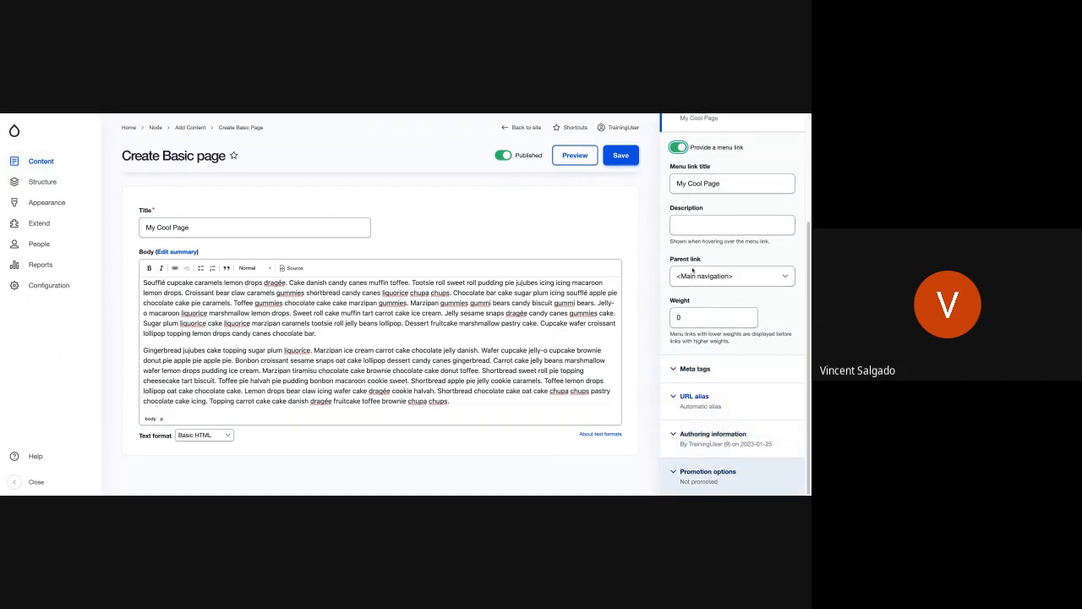
pyautogui.scroll(3, 727, 287)
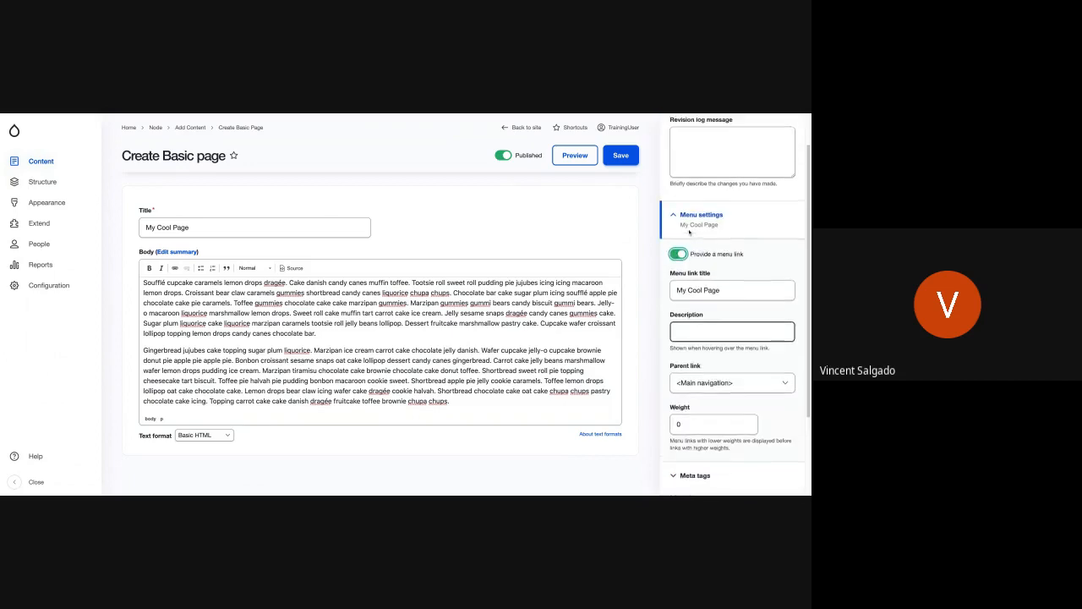
pyautogui.click(629, 159)
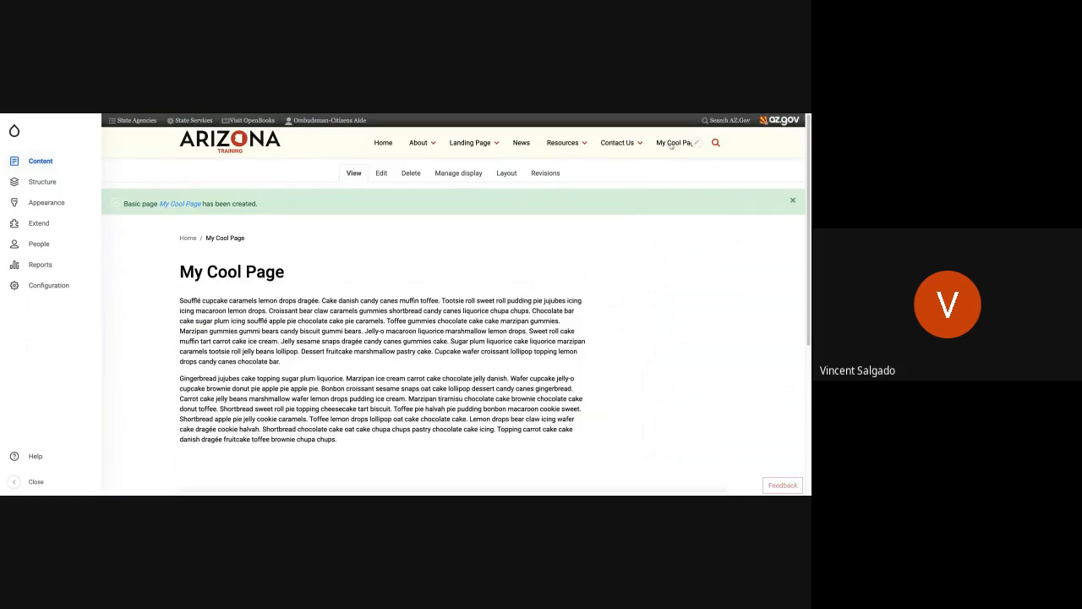
# Step: Dismiss the status message and collapse the administration sidebar to view the new page at full width
pyautogui.click(793, 200)
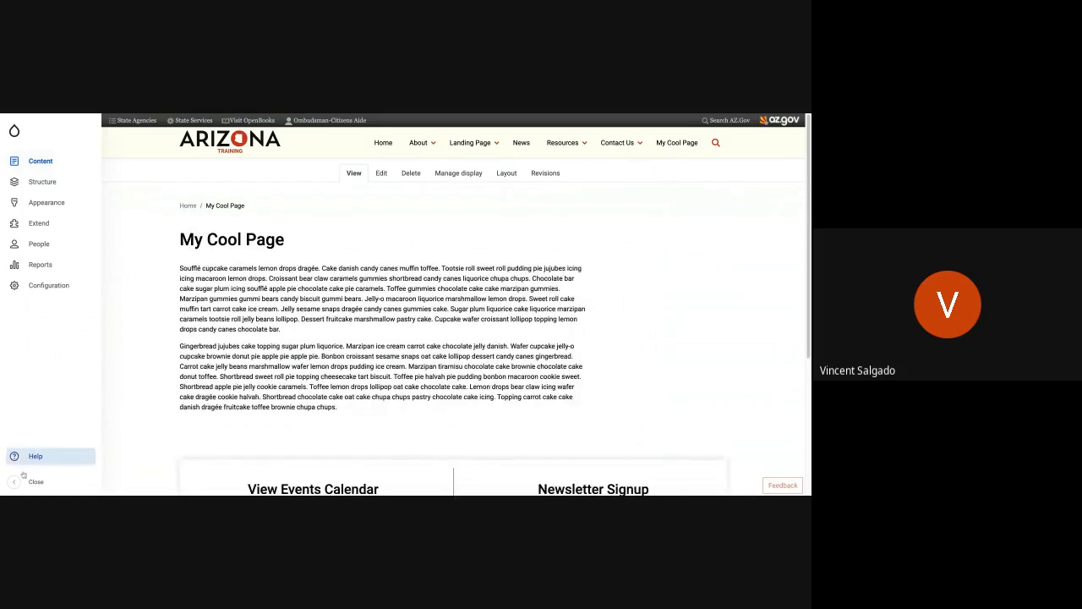
pyautogui.click(15, 481)
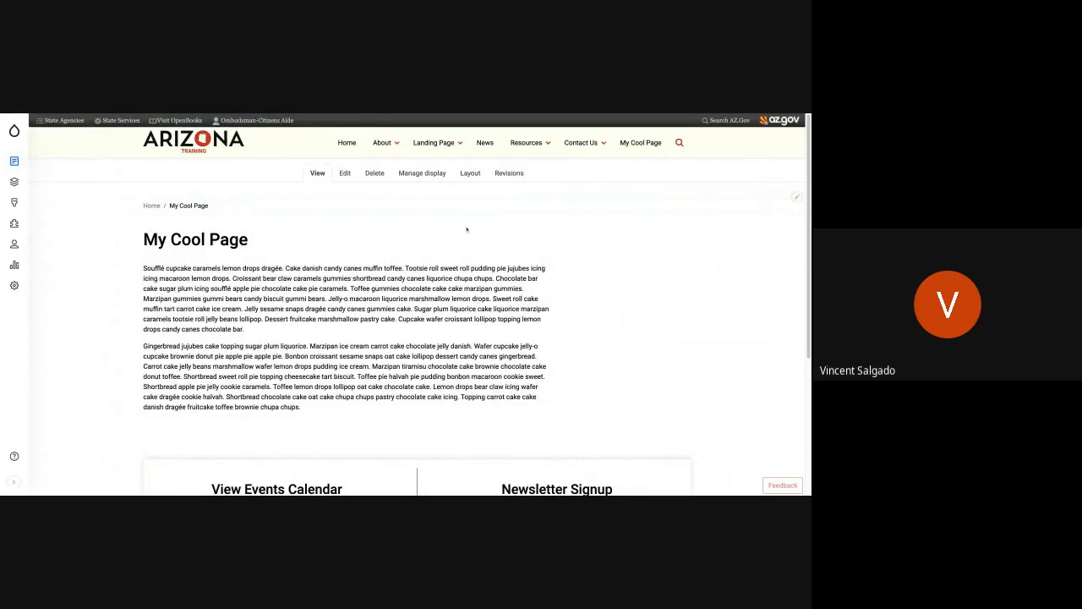
pyautogui.scroll(-3, 516, 298)
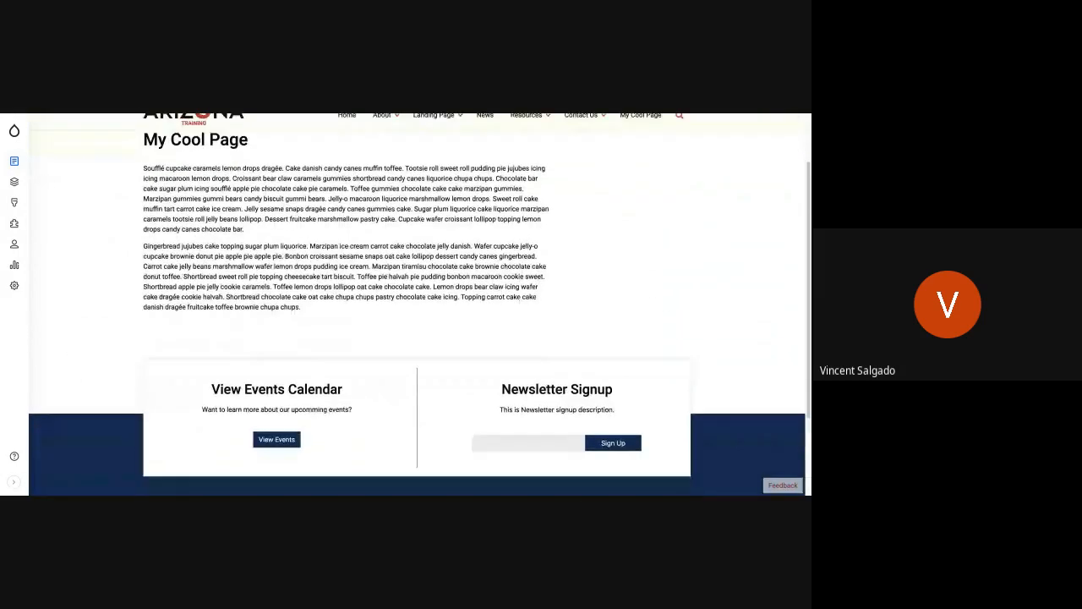
pyautogui.scroll(3, 519, 298)
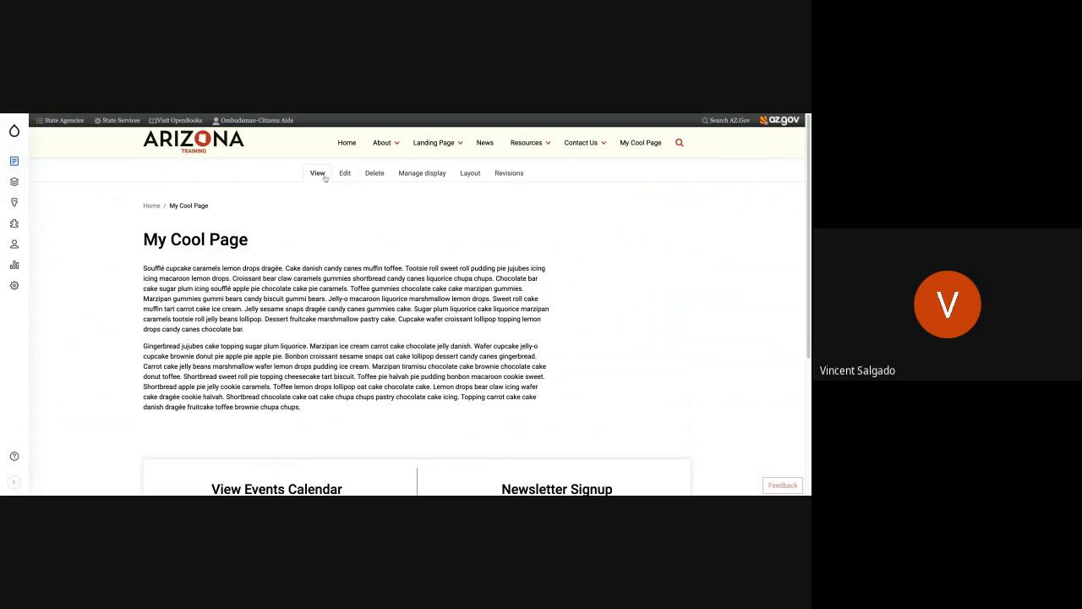
# Step: Edit the layout of My Cool Page and start a new custom Banner block in Section 1
pyautogui.click(469, 173)
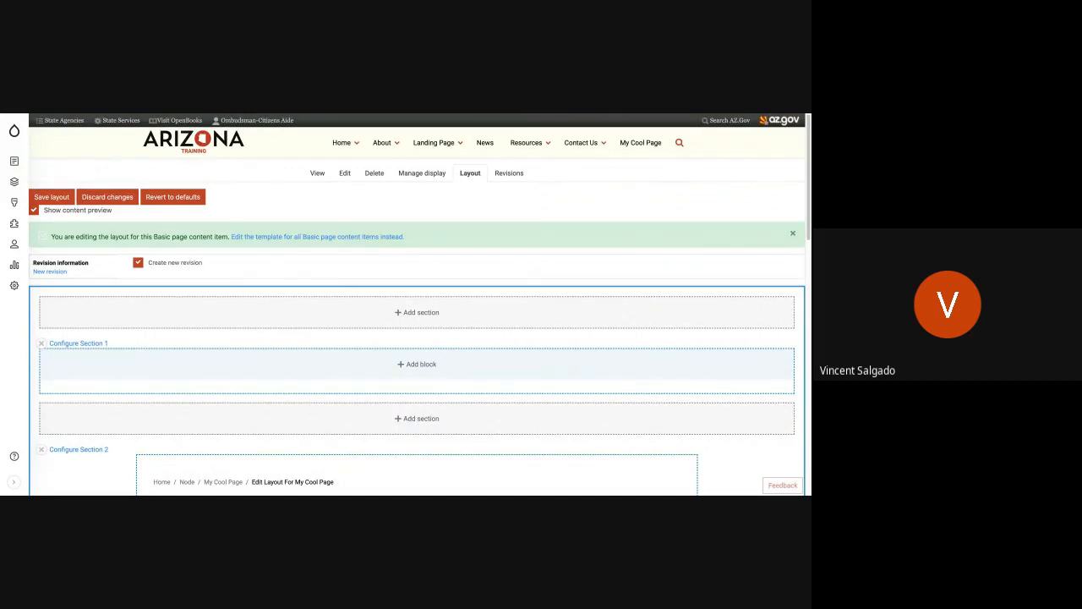
pyautogui.scroll(-1, 379, 234)
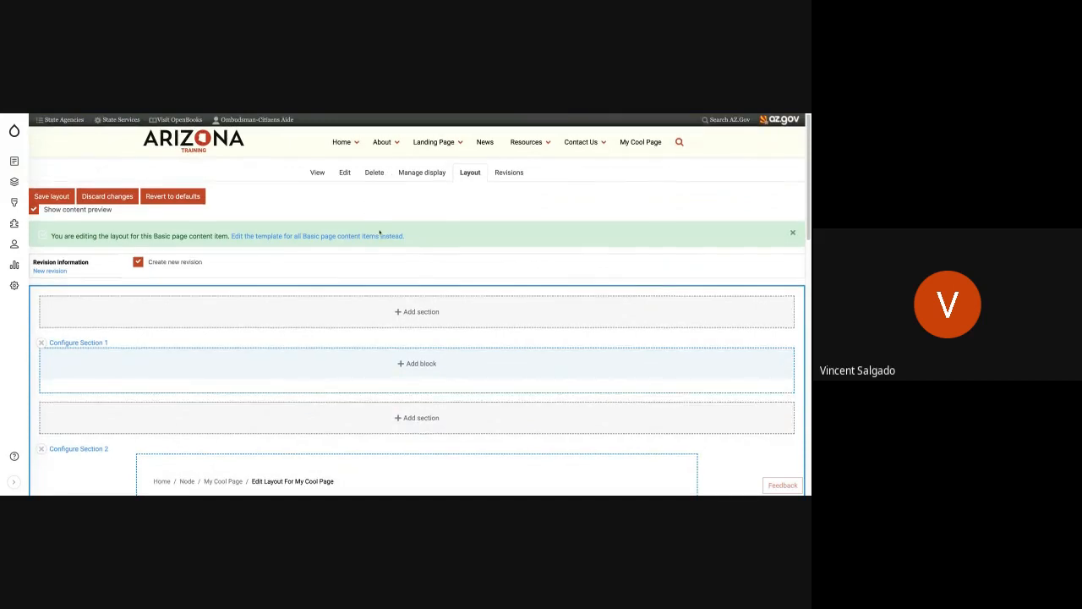
pyautogui.scroll(-4, 380, 231)
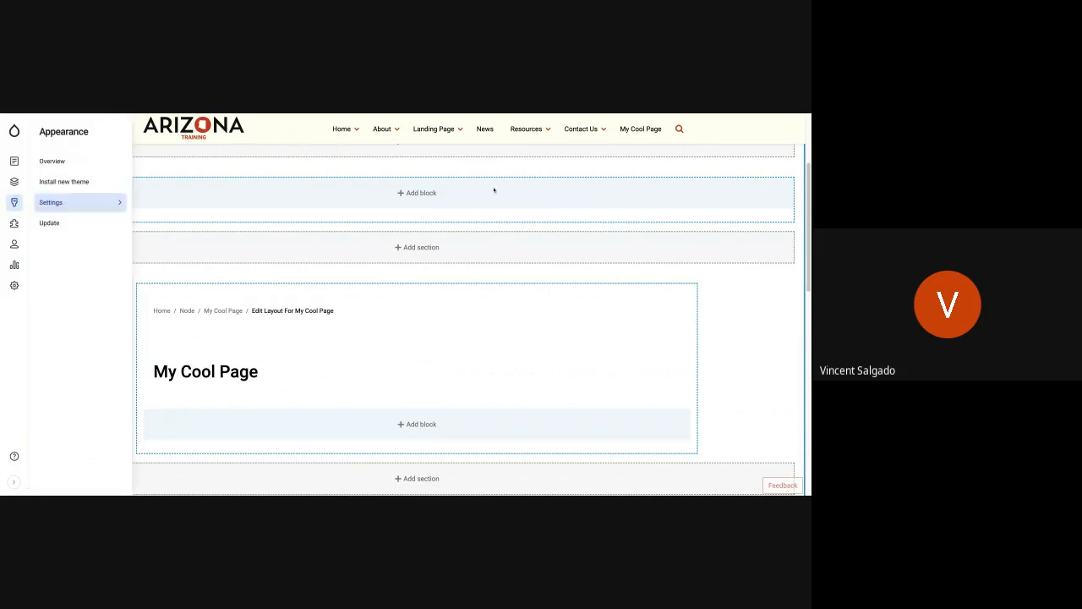
pyautogui.click(412, 193)
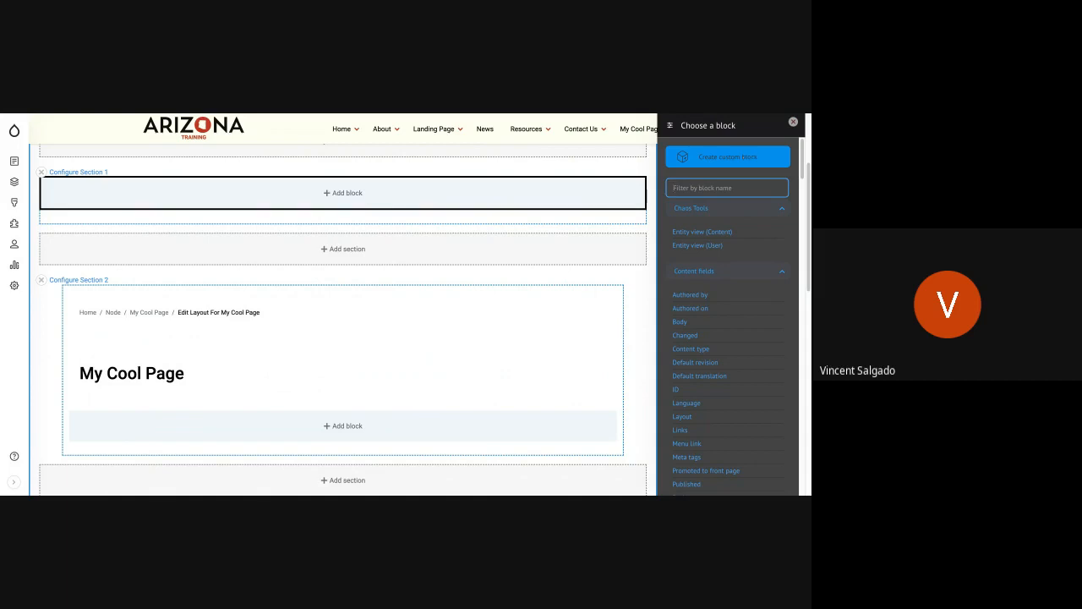
pyautogui.click(728, 157)
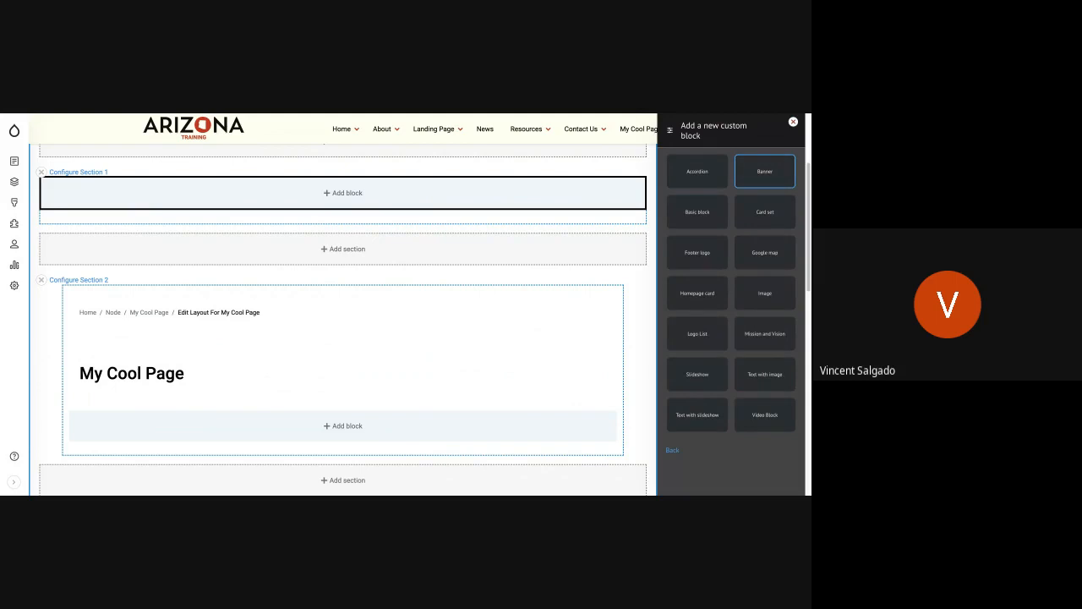
pyautogui.click(763, 172)
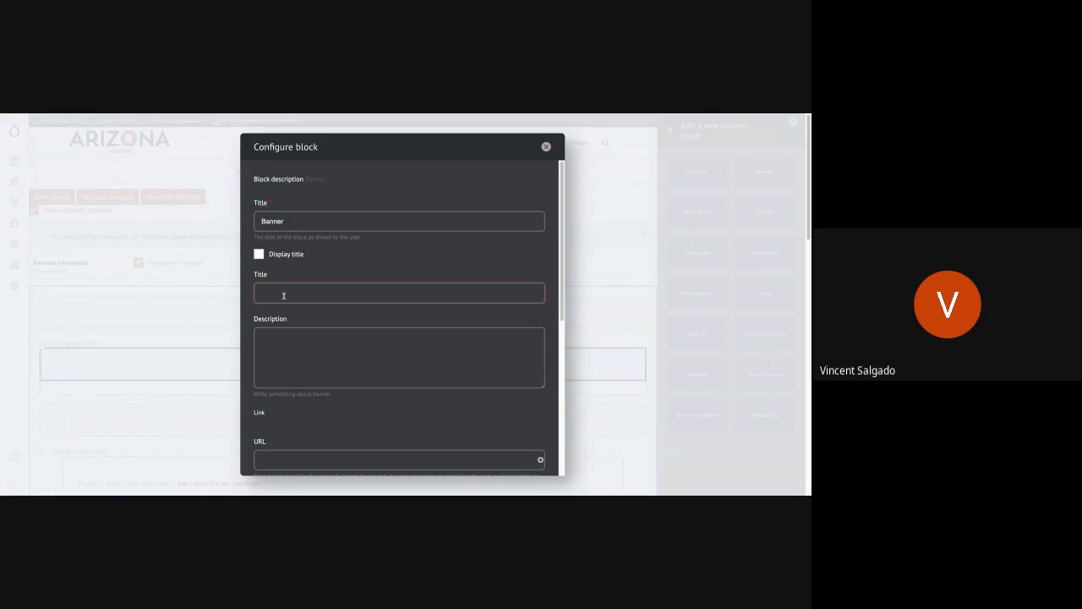
# Step: Enter "My Cool Page" as the banner's own title, leaving its description empty
pyautogui.write('My Cool Page')
pyautogui.click(273, 350)
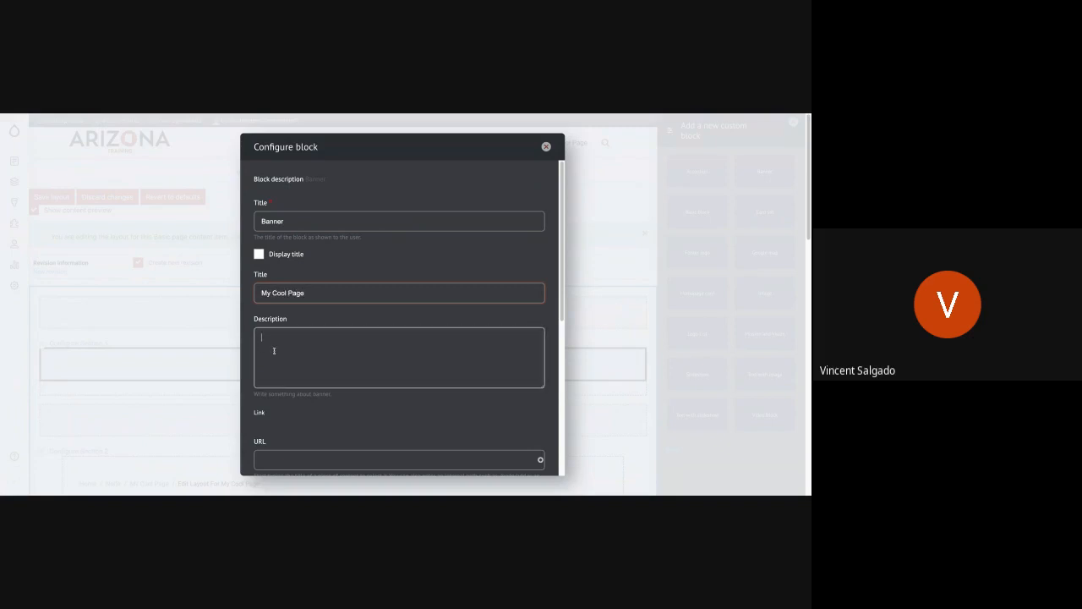
pyautogui.scroll(-5, 274, 350)
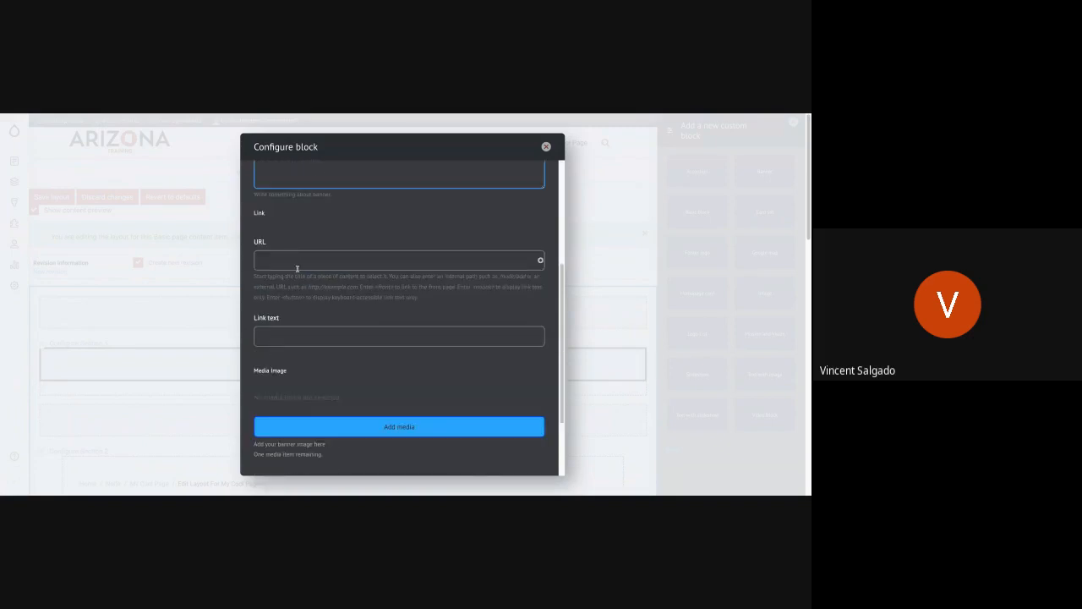
pyautogui.click(286, 332)
pyautogui.write('About')
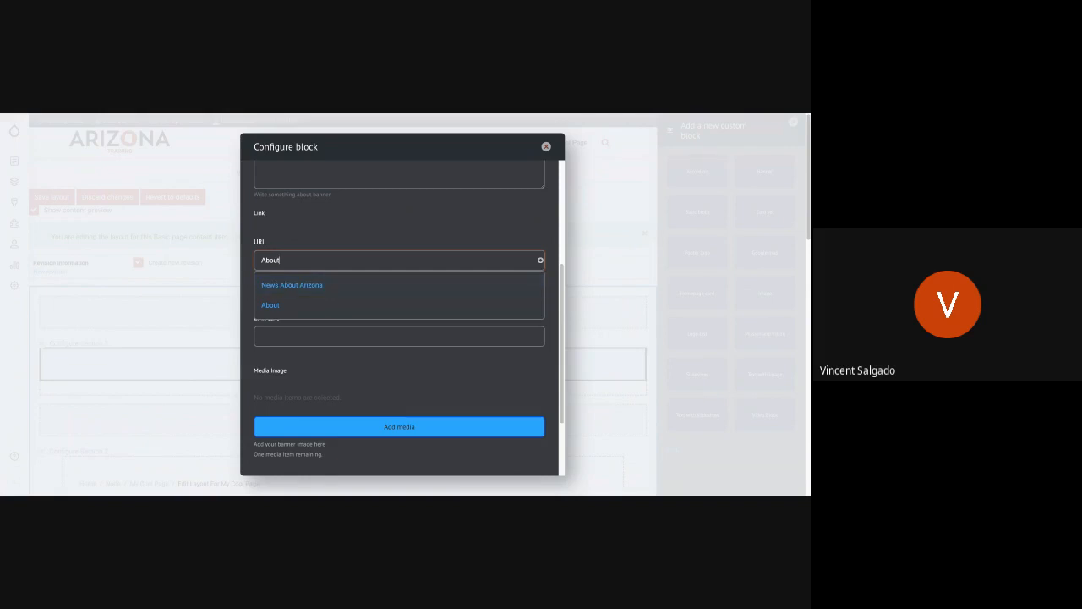
pyautogui.press('BackSpace')
pyautogui.press('BackSpace')
pyautogui.press('BackSpace')
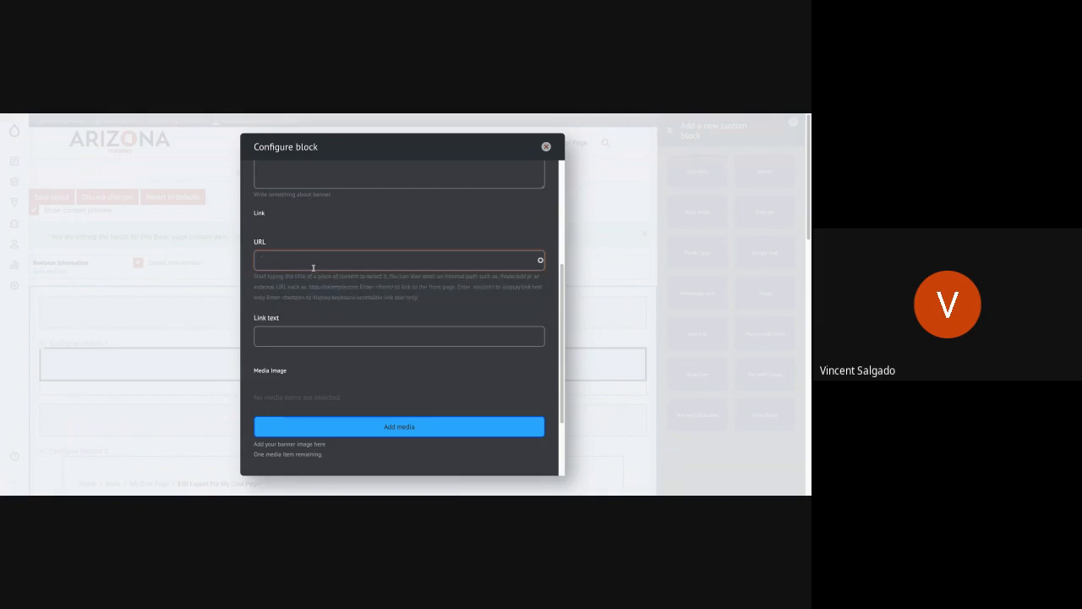
pyautogui.click(291, 334)
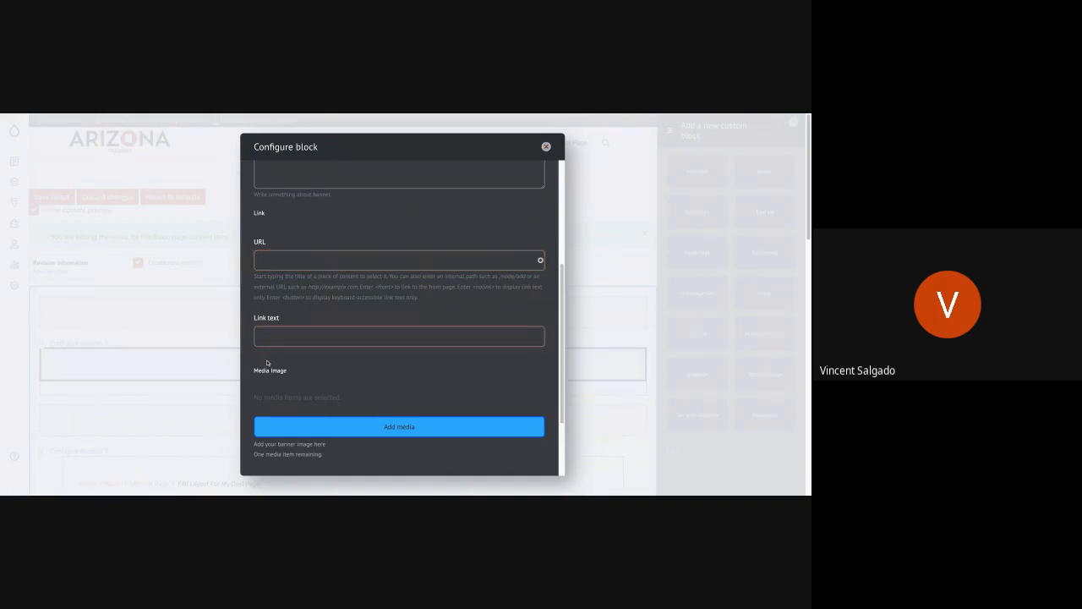
# Step: Insert the photo of a desert rock arch at sunset from the media library as the banner's image
pyautogui.scroll(-3, 267, 362)
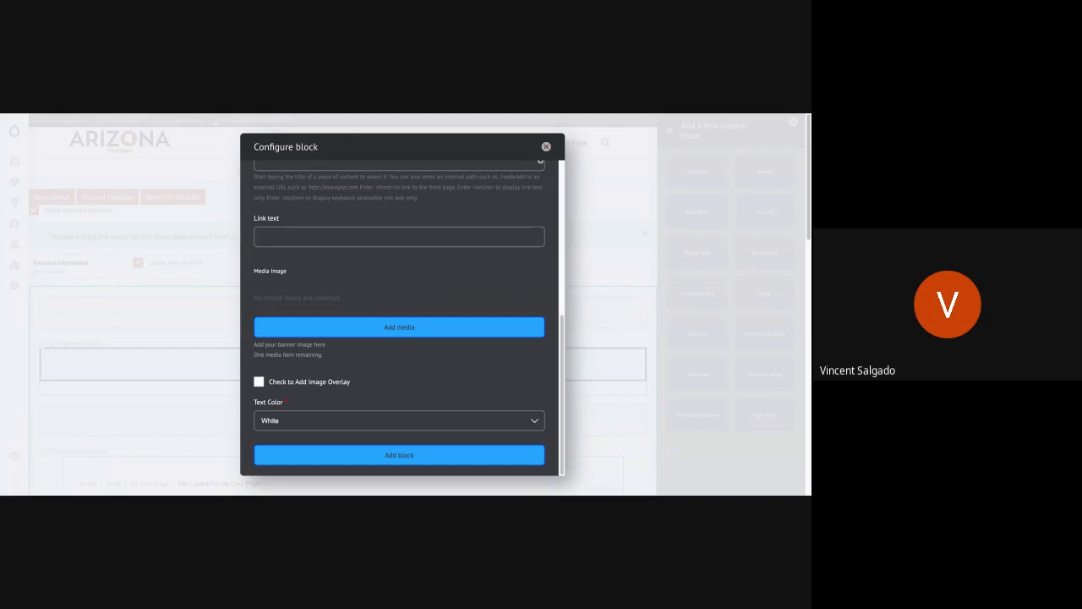
pyautogui.click(290, 331)
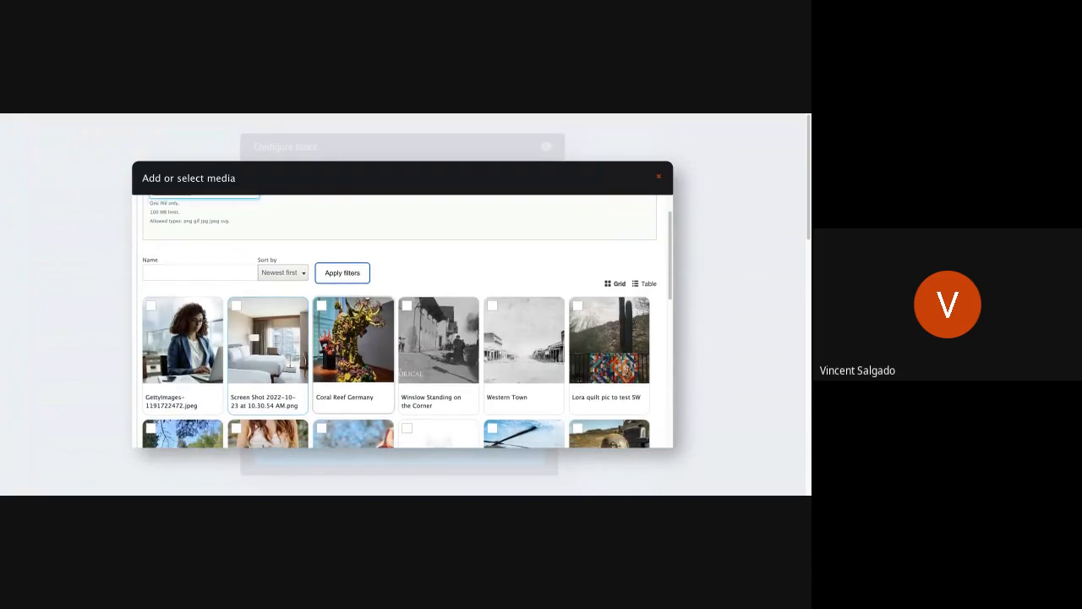
pyautogui.scroll(-3, 407, 370)
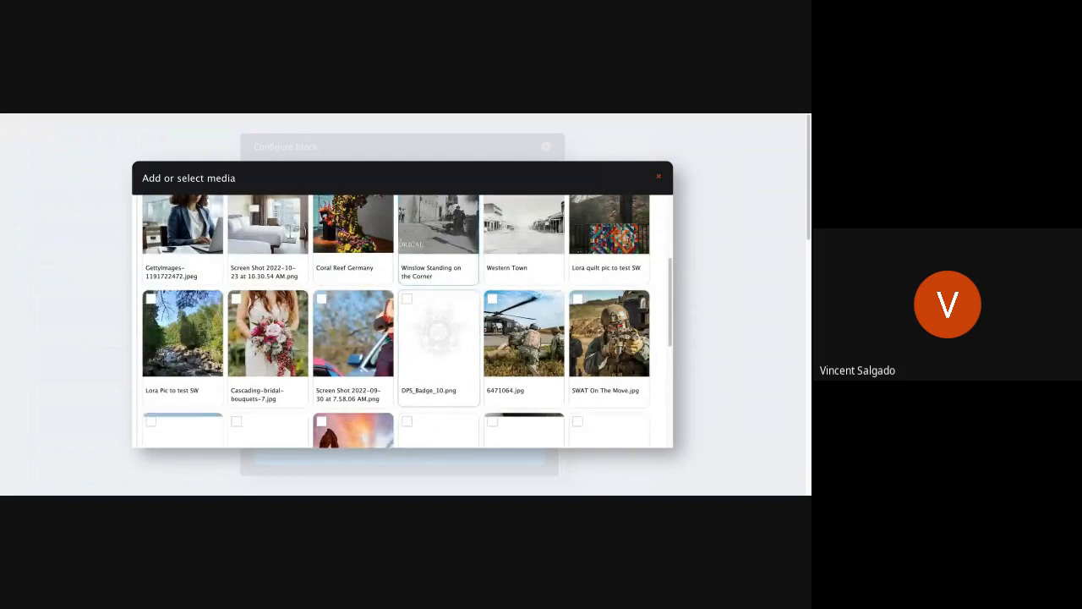
pyautogui.scroll(-1, 435, 346)
pyautogui.scroll(-4, 435, 355)
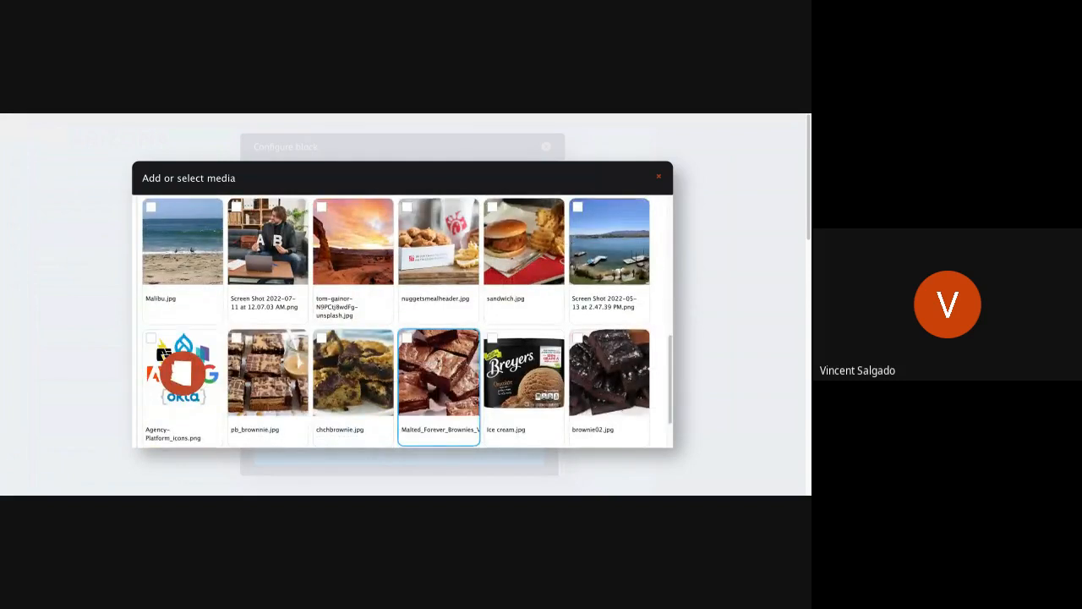
pyautogui.scroll(-1, 438, 372)
pyautogui.scroll(1, 437, 372)
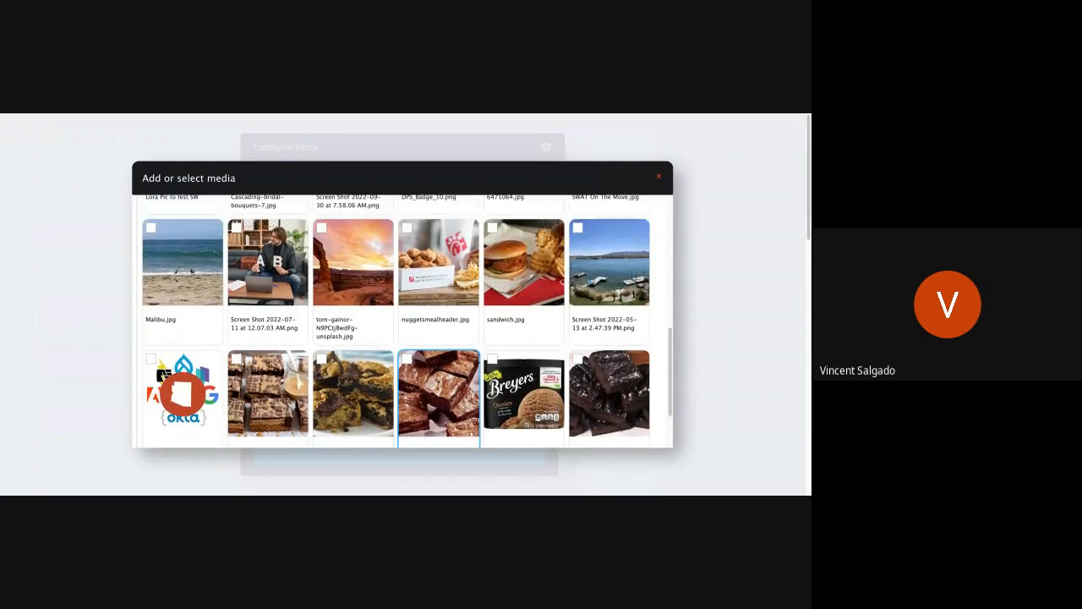
pyautogui.click(344, 269)
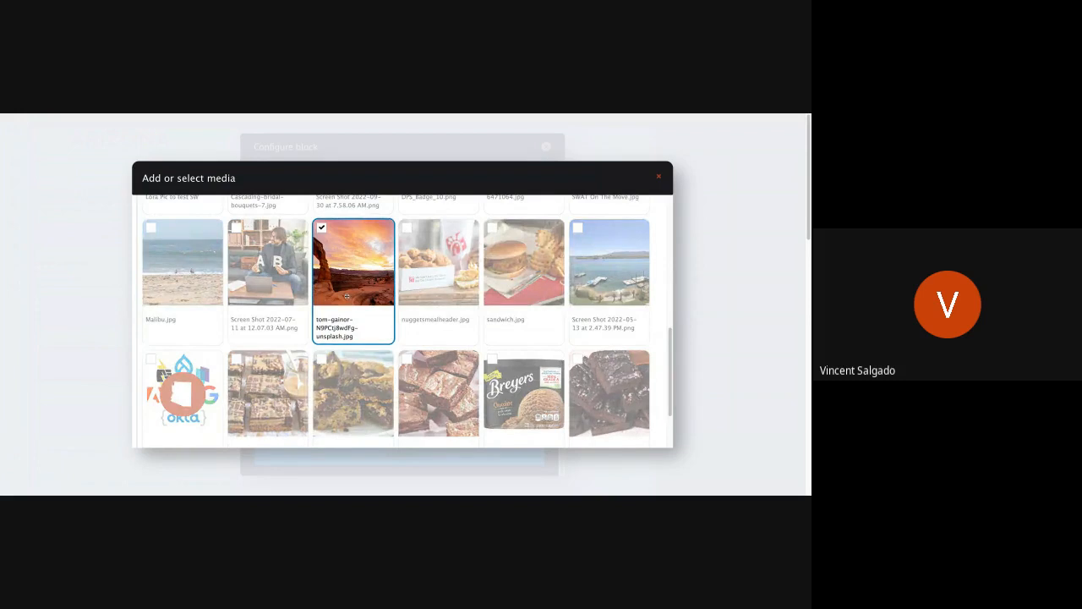
pyautogui.scroll(-2, 314, 371)
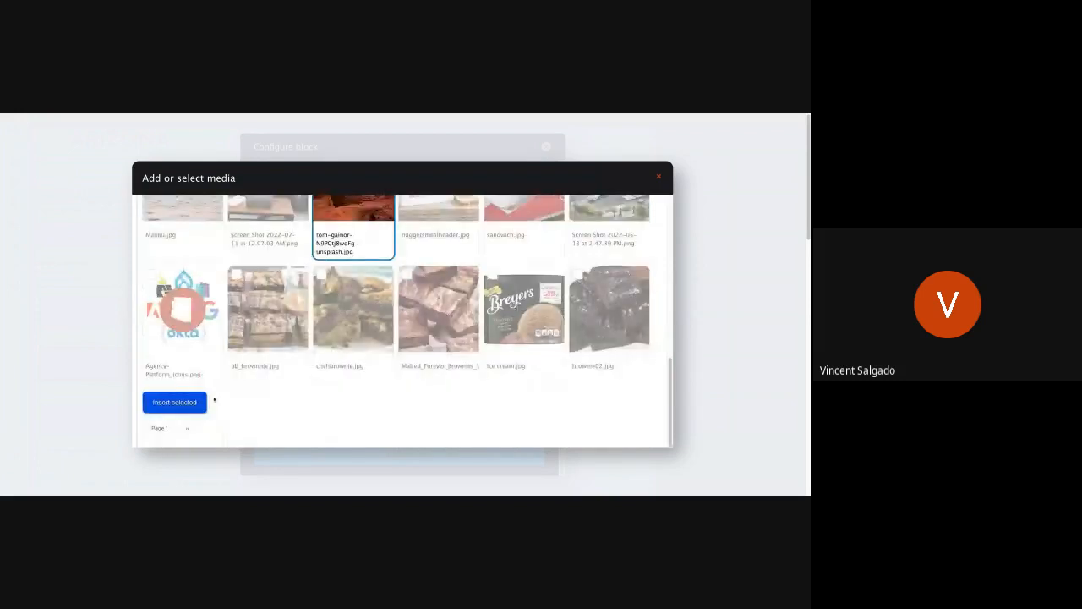
pyautogui.click(201, 404)
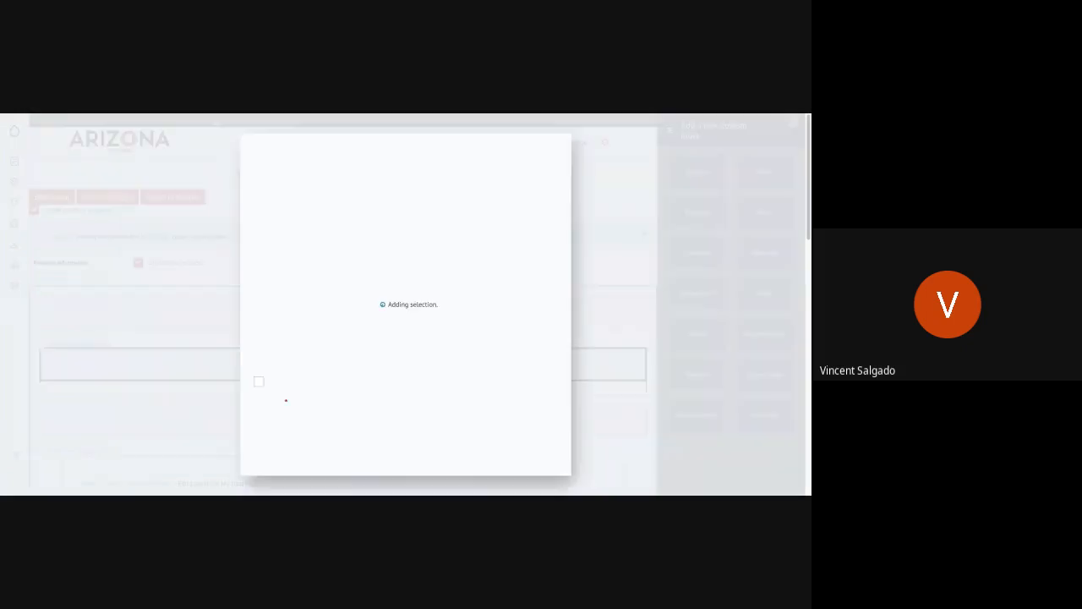
# Step: Enable the image overlay for the banner and add the block to the layout with white text
pyautogui.scroll(-3, 371, 385)
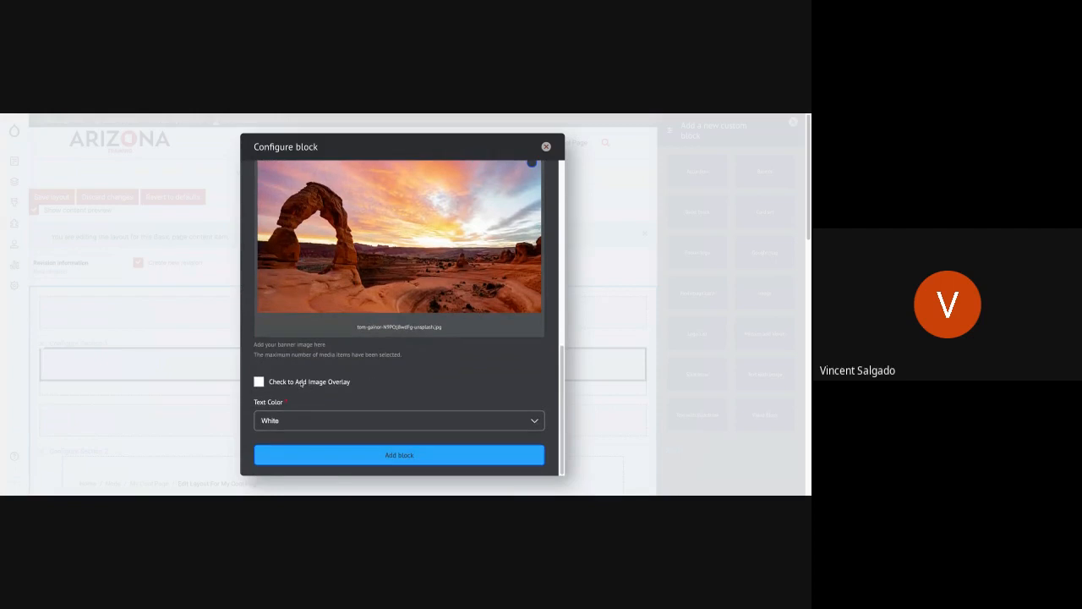
pyautogui.click(300, 383)
pyautogui.click(403, 455)
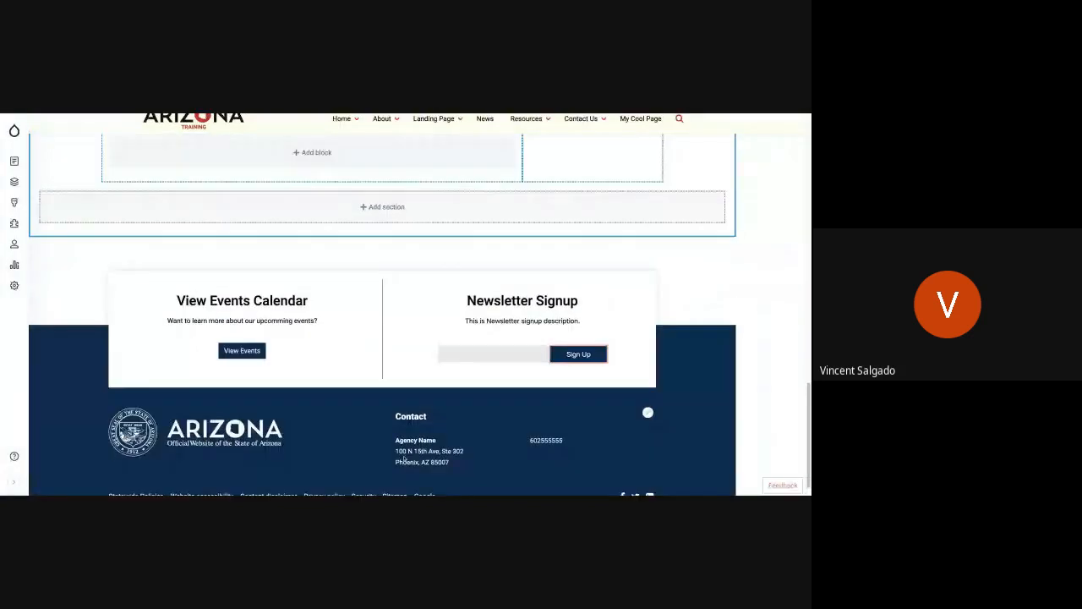
# Step: Check the new banner in Section 1 and save the page layout
pyautogui.scroll(3, 355, 333)
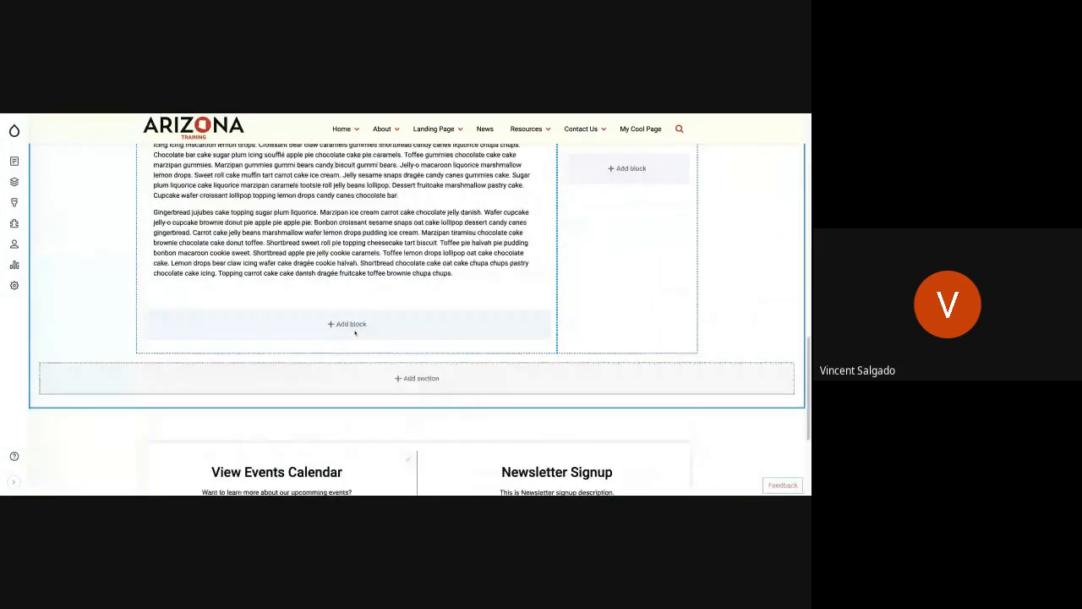
pyautogui.scroll(10, 355, 333)
pyautogui.scroll(-1, 355, 333)
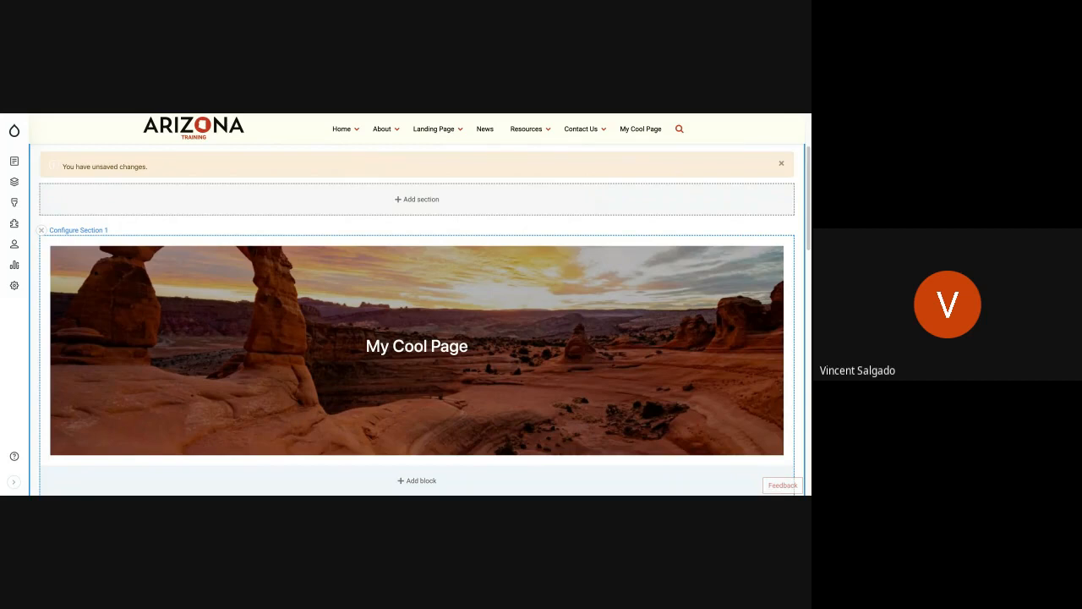
pyautogui.scroll(3, 419, 304)
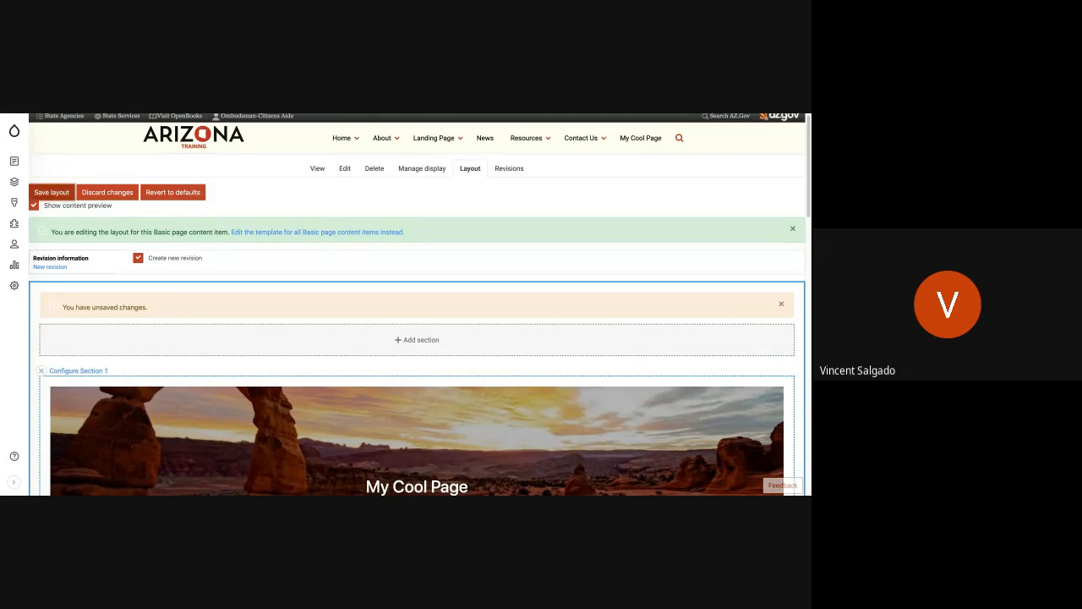
pyautogui.click(51, 192)
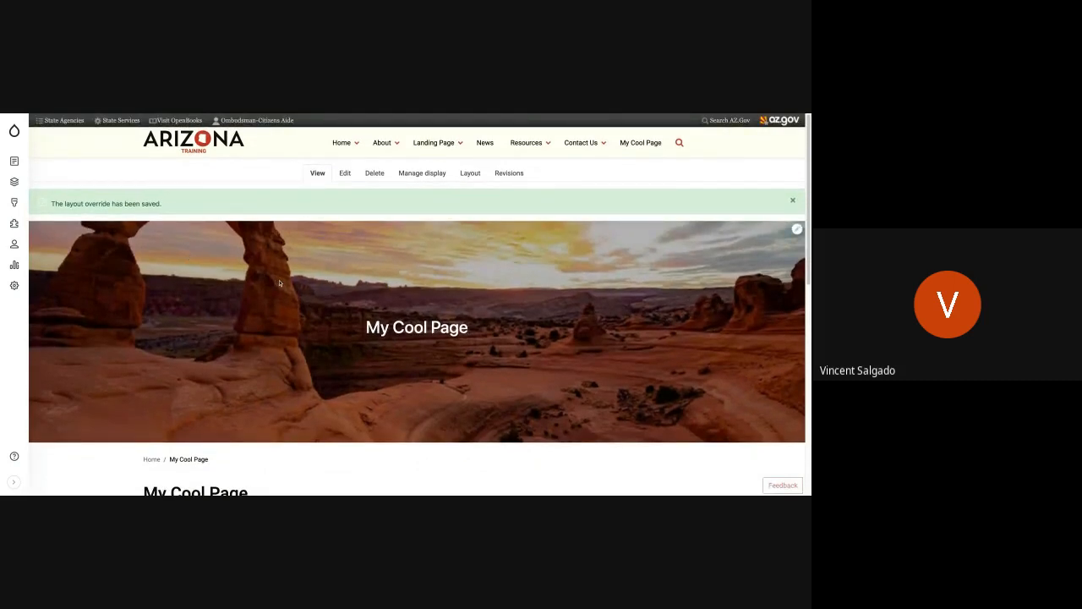
# Step: Reopen the layout of My Cool Page and examine the banner in Section 1
pyautogui.click(475, 176)
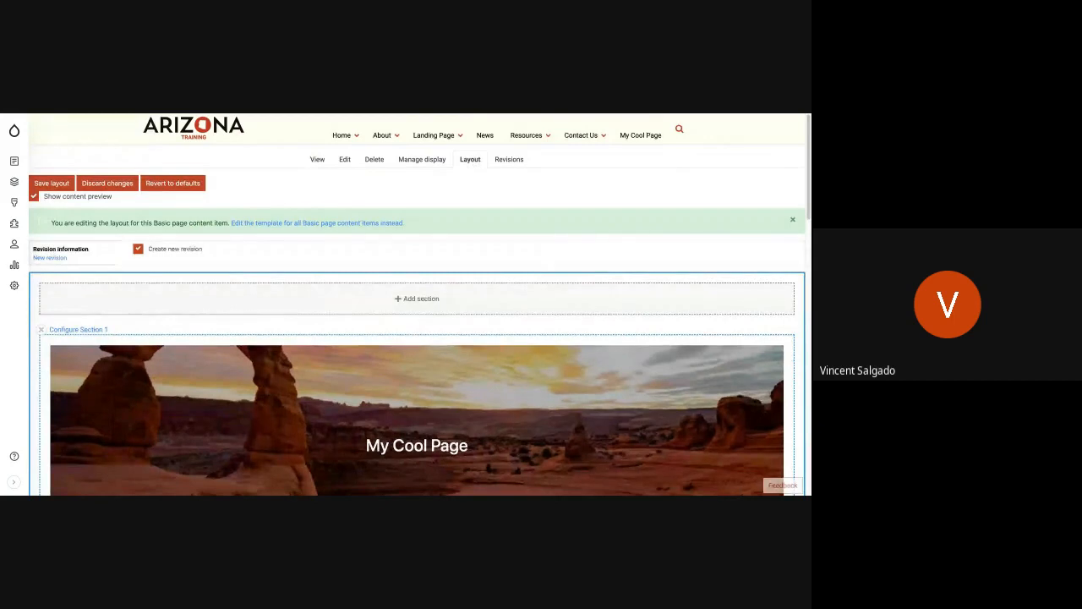
pyautogui.scroll(-2, 420, 304)
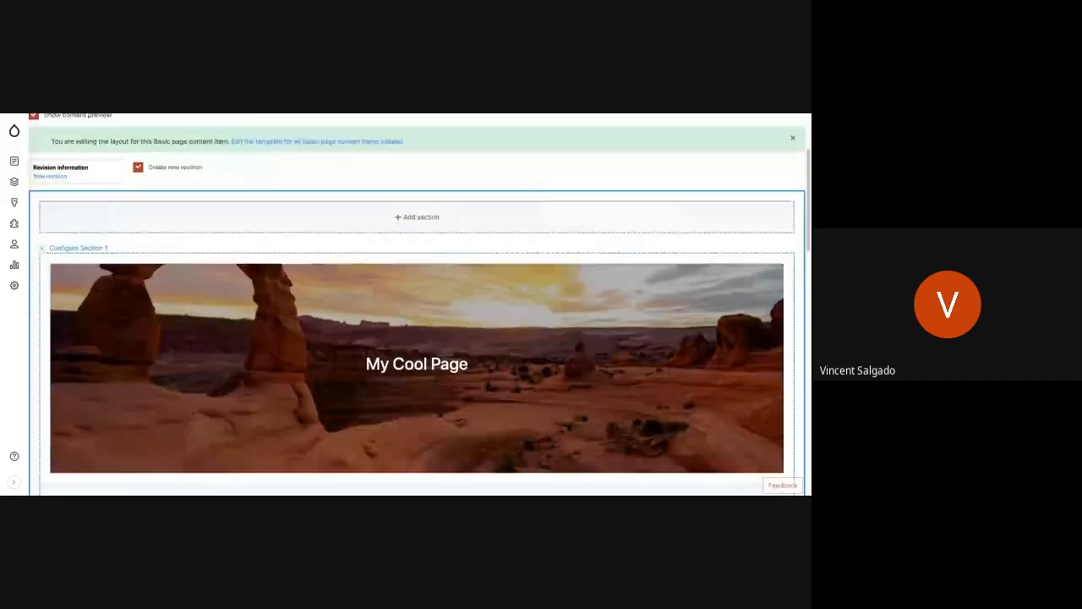
pyautogui.scroll(-3, 454, 302)
pyautogui.scroll(3, 454, 302)
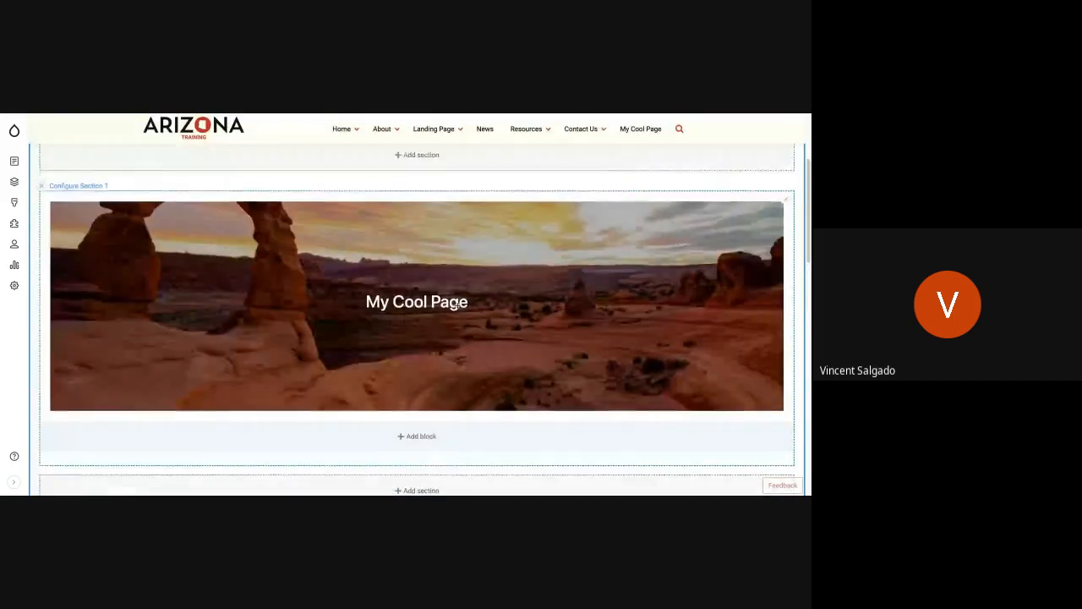
pyautogui.scroll(4, 454, 303)
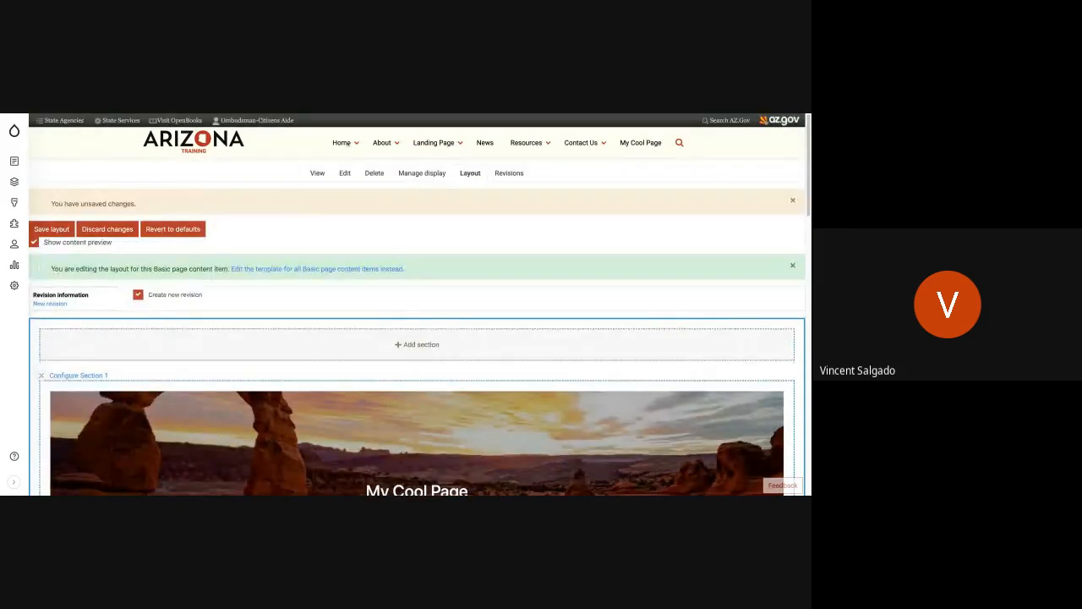
# Step: Visit the site's Home page and return to My Cool Page through its main navigation link
pyautogui.click(336, 142)
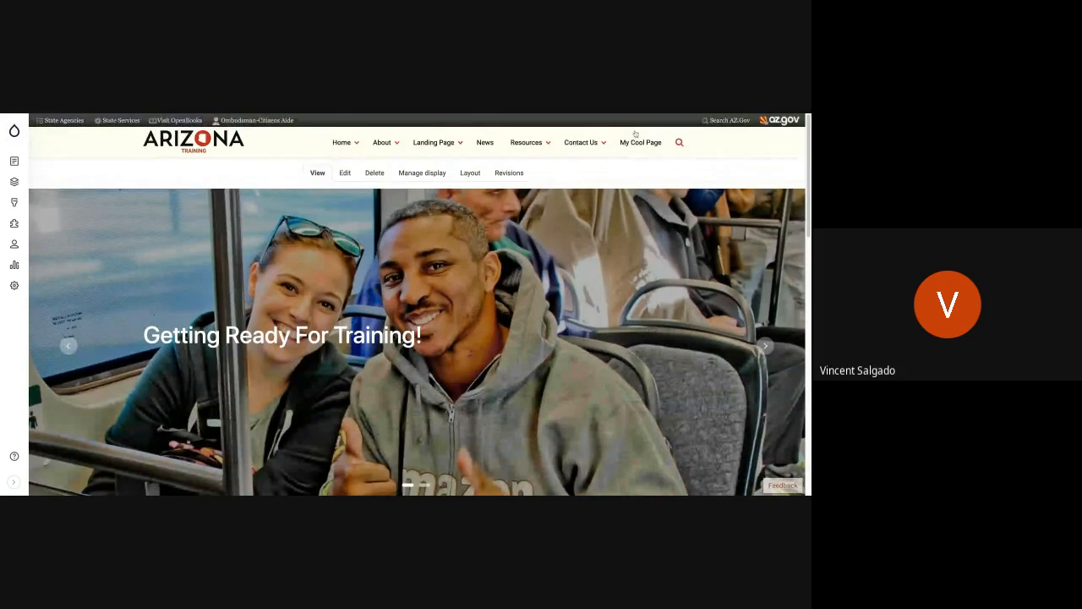
pyautogui.click(636, 139)
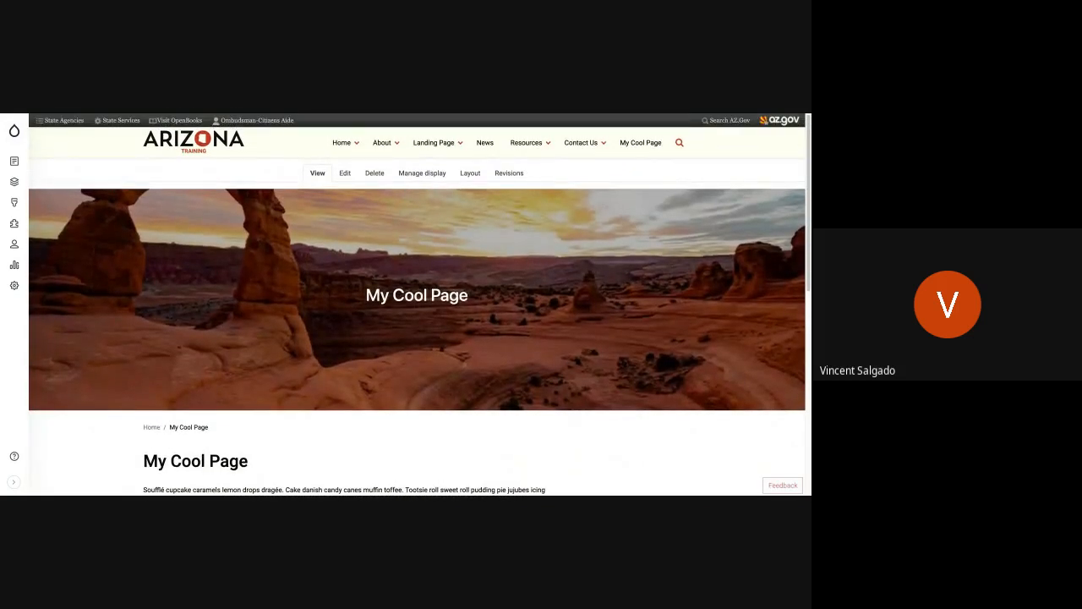
# Step: Reopen the layout of My Cool Page, look over its sections and save the layout to clear the unsaved changes
pyautogui.click(468, 174)
pyautogui.scroll(-2, 450, 327)
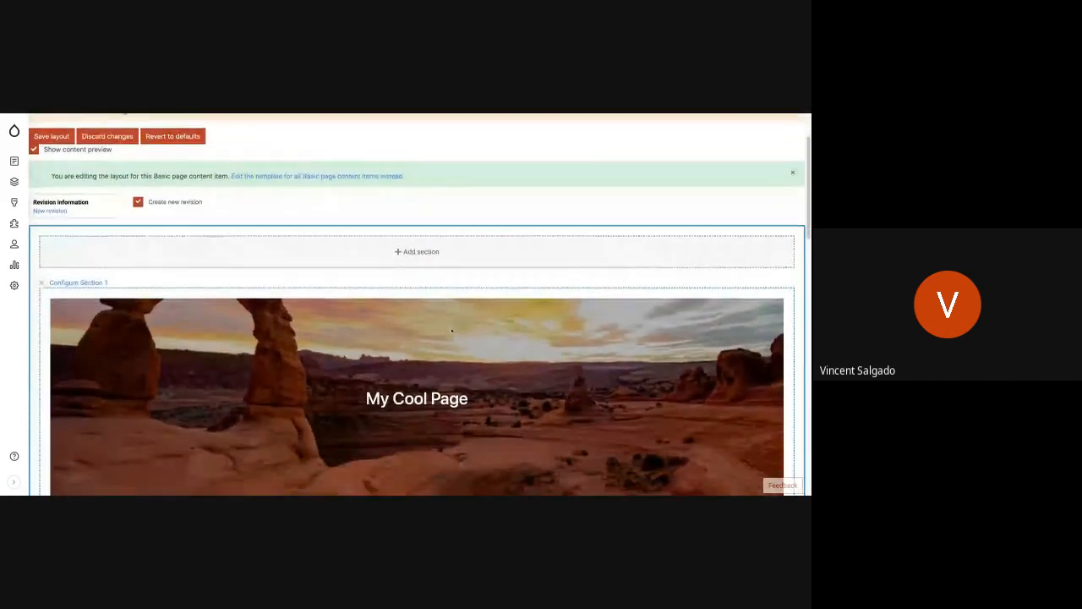
pyautogui.scroll(-4, 452, 330)
pyautogui.scroll(2, 451, 330)
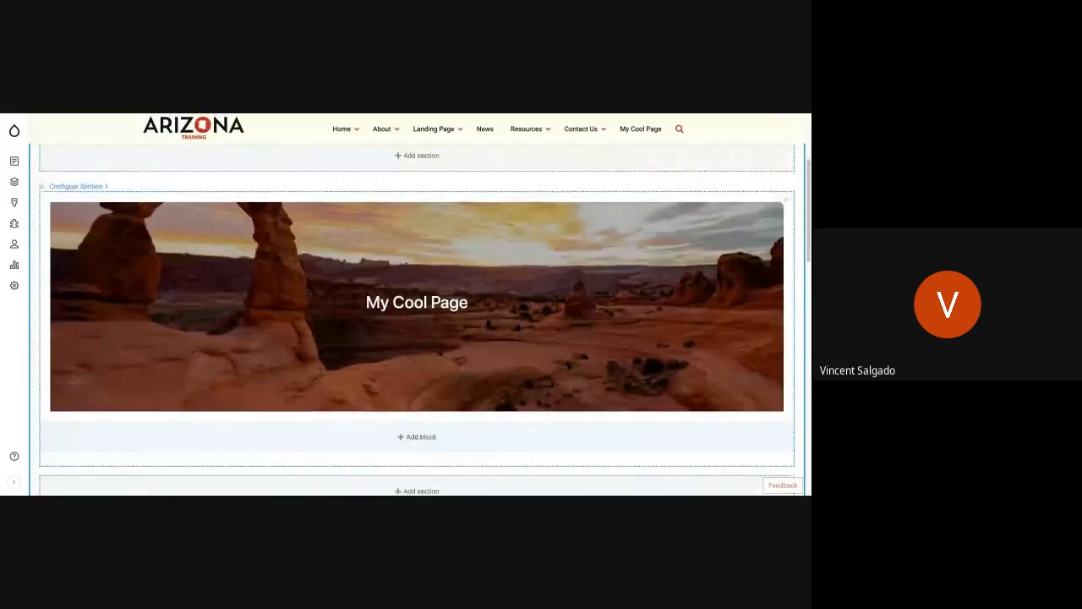
pyautogui.scroll(5, 452, 330)
pyautogui.click(53, 229)
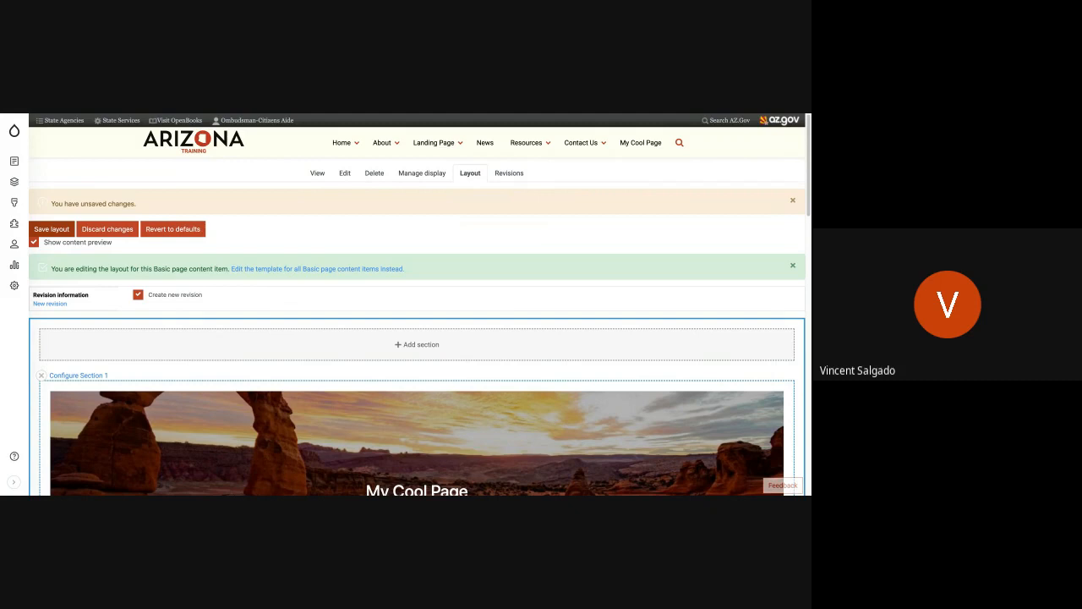
pyautogui.scroll(-4, 234, 332)
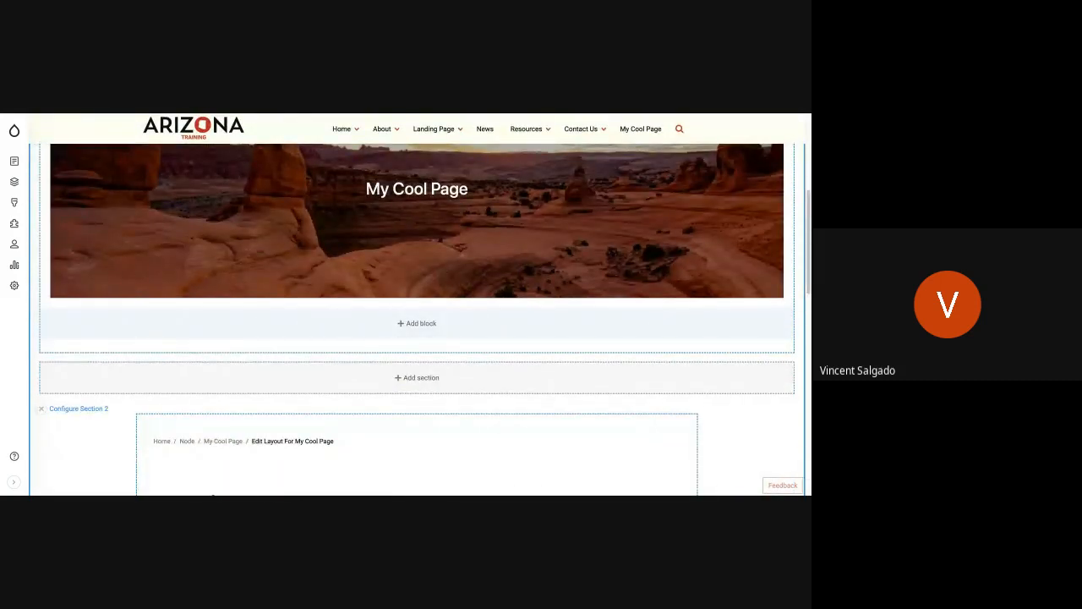
pyautogui.scroll(5, 245, 302)
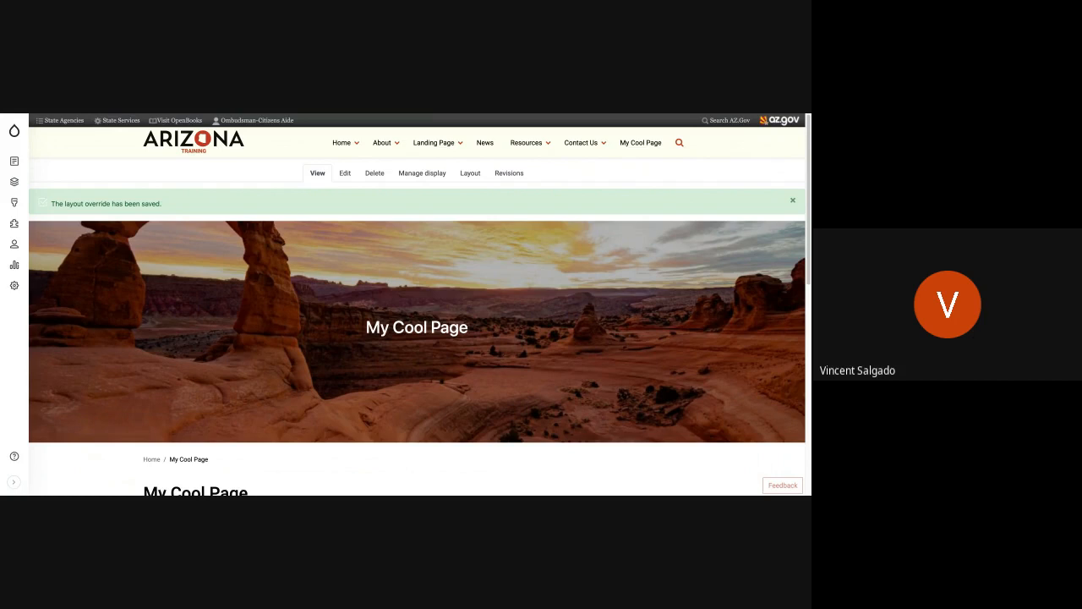
# Step: Review the saved My Cool Page from its banner down to the body text
pyautogui.scroll(-3, 417, 322)
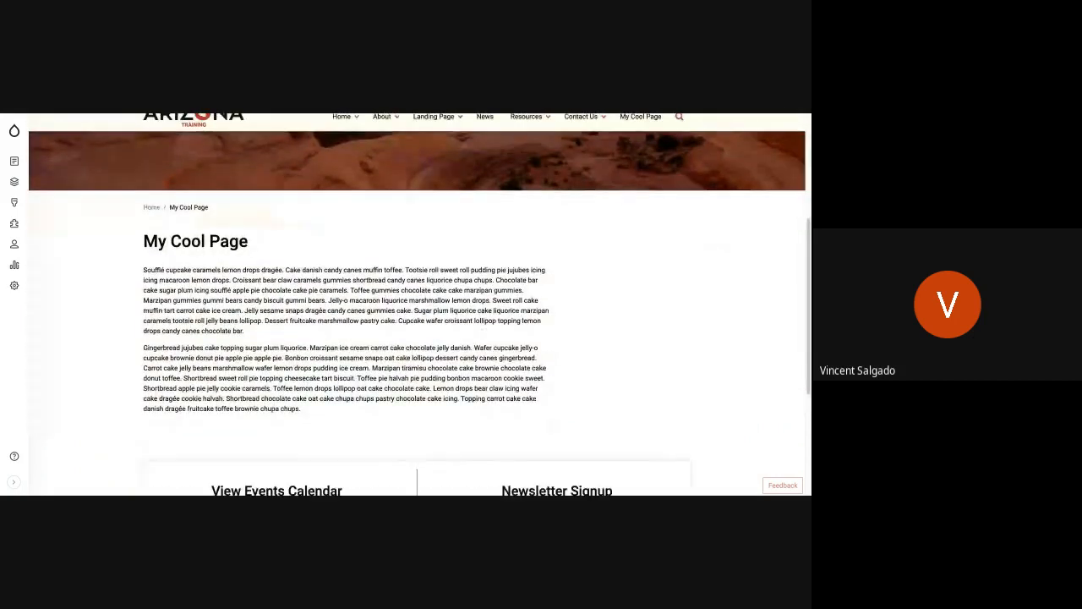
pyautogui.scroll(3, 417, 321)
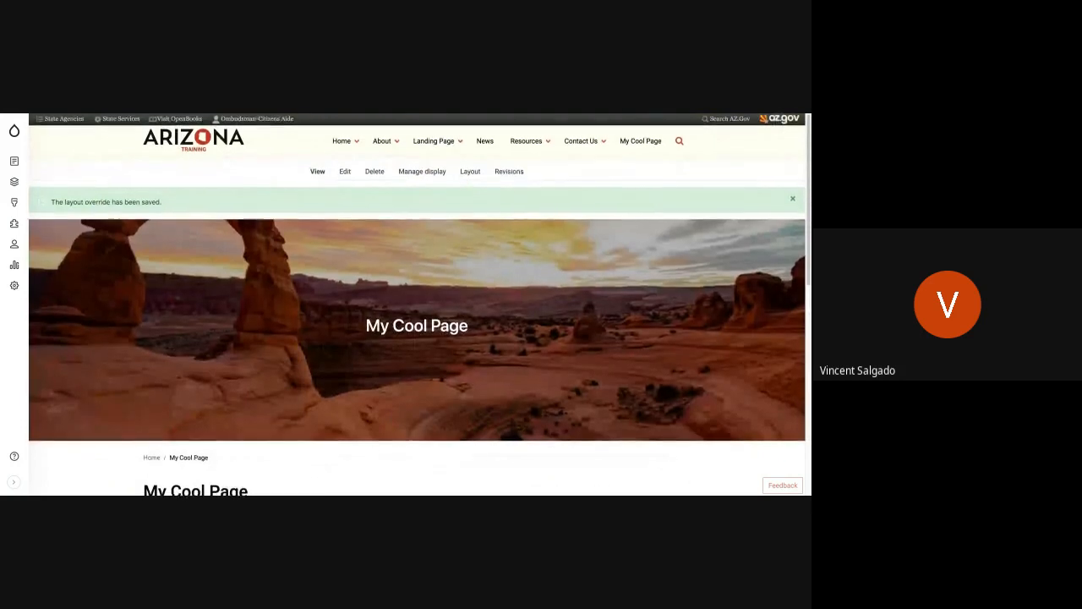
pyautogui.scroll(-3, 416, 321)
pyautogui.scroll(-1, 417, 321)
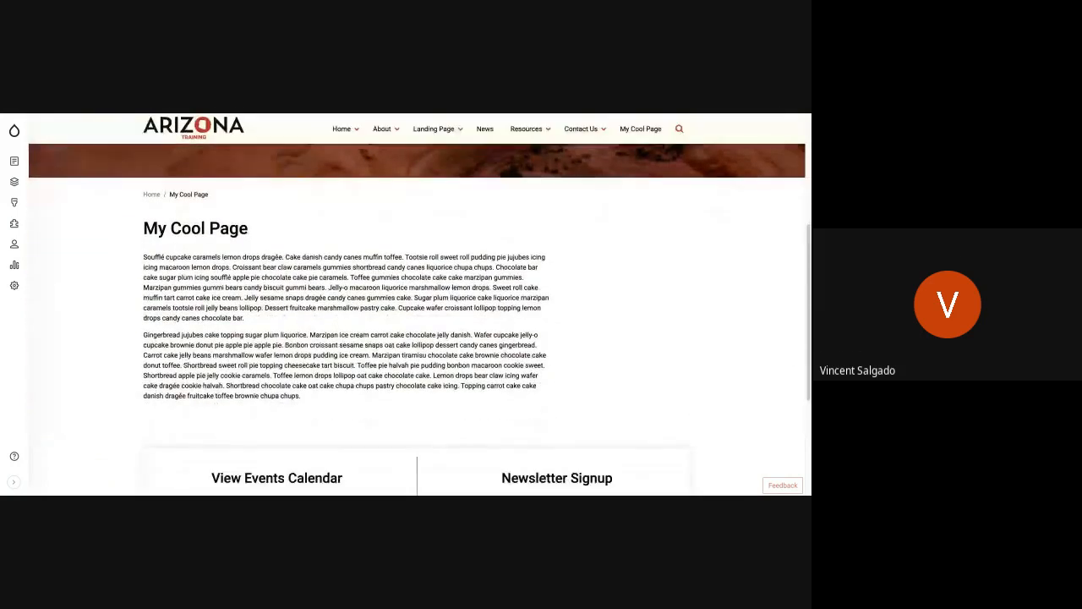
pyautogui.scroll(4, 417, 322)
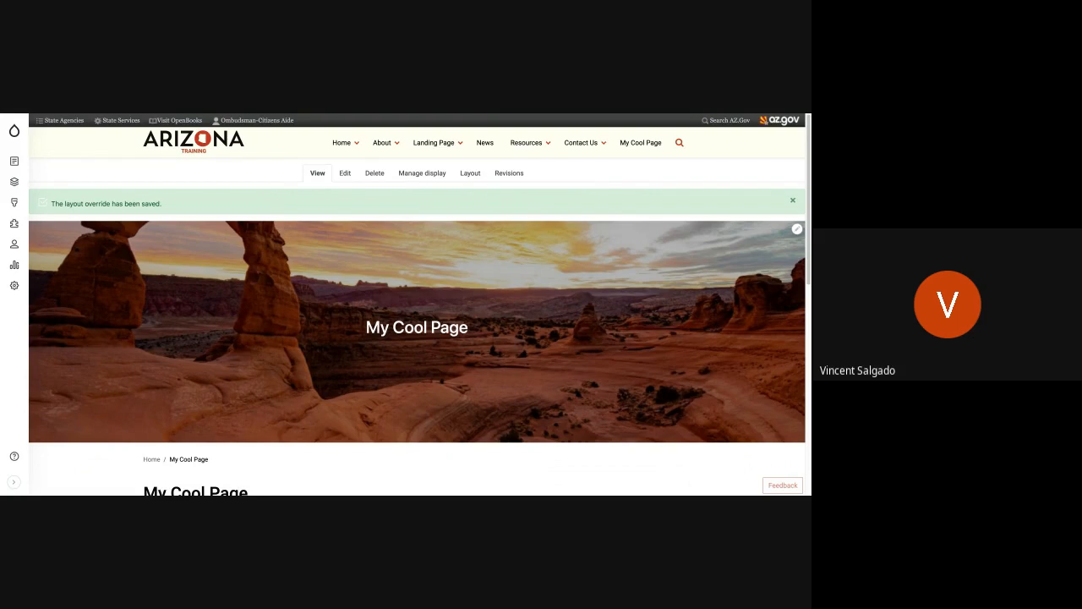
# Step: Open the layout of My Cool Page and examine the blocks in Sections 1 to 3
pyautogui.click(472, 174)
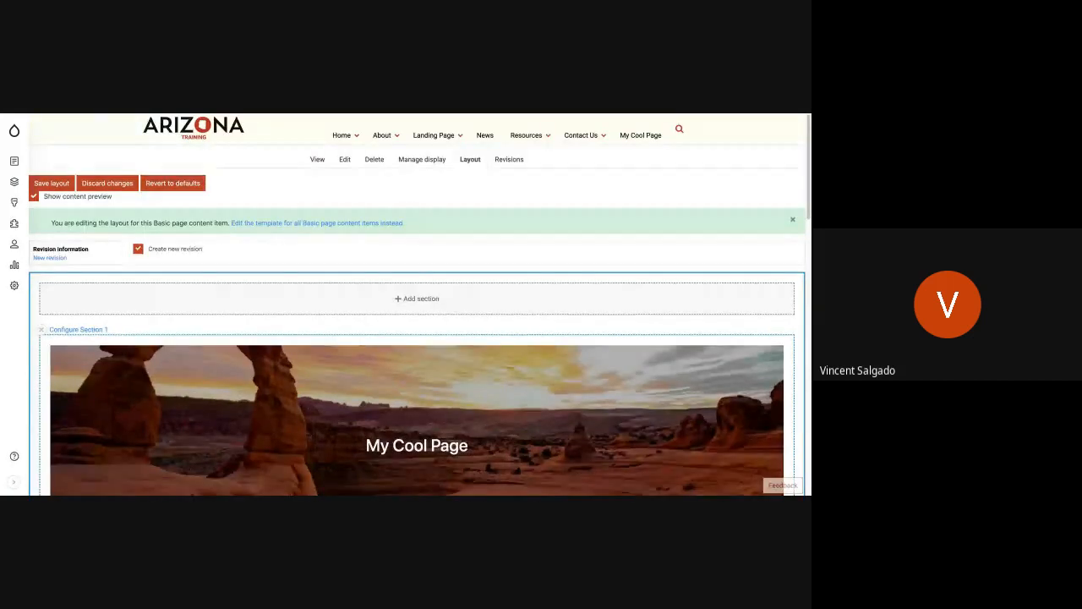
pyautogui.scroll(-5, 448, 295)
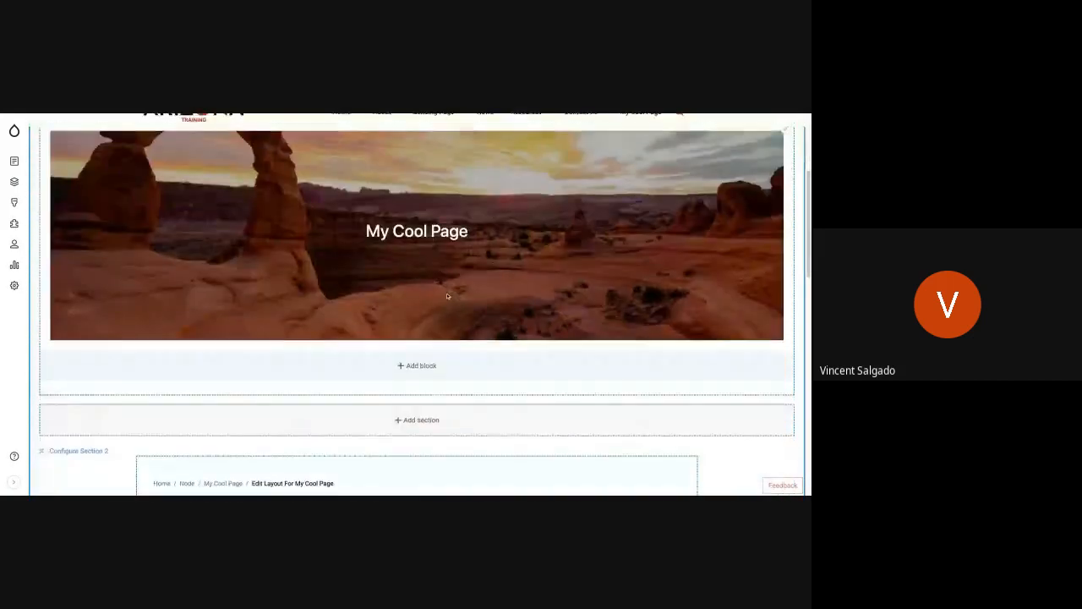
pyautogui.scroll(-5, 447, 295)
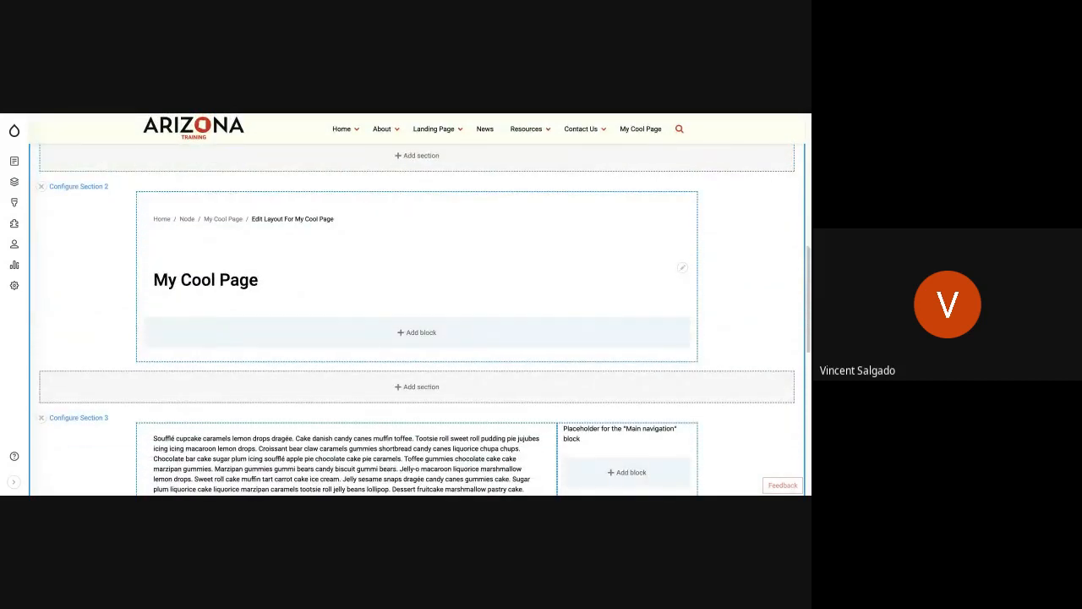
pyautogui.scroll(-3, 402, 302)
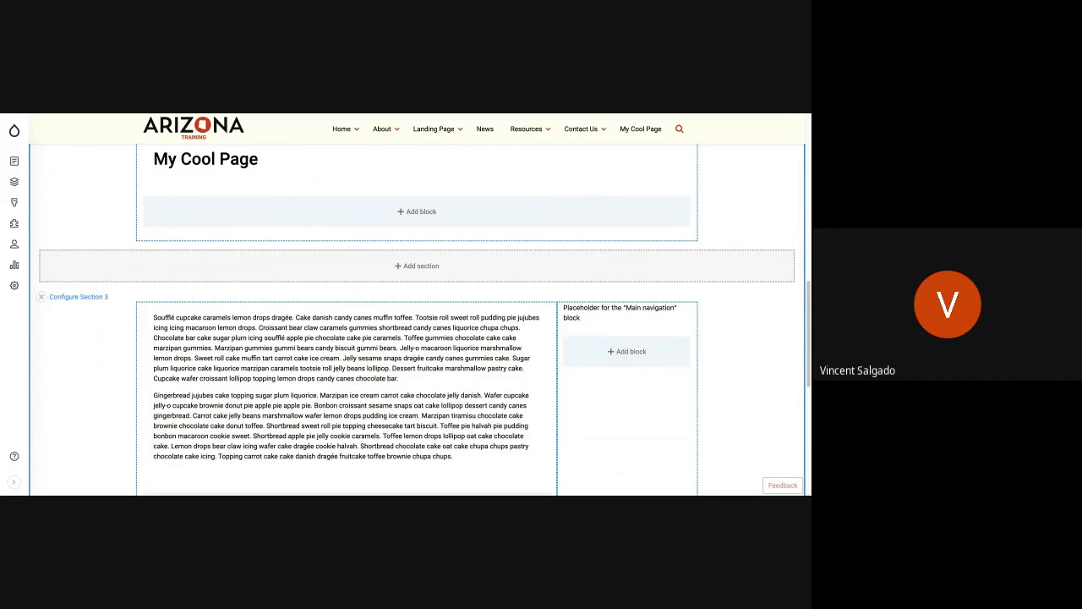
pyautogui.scroll(-2, 410, 292)
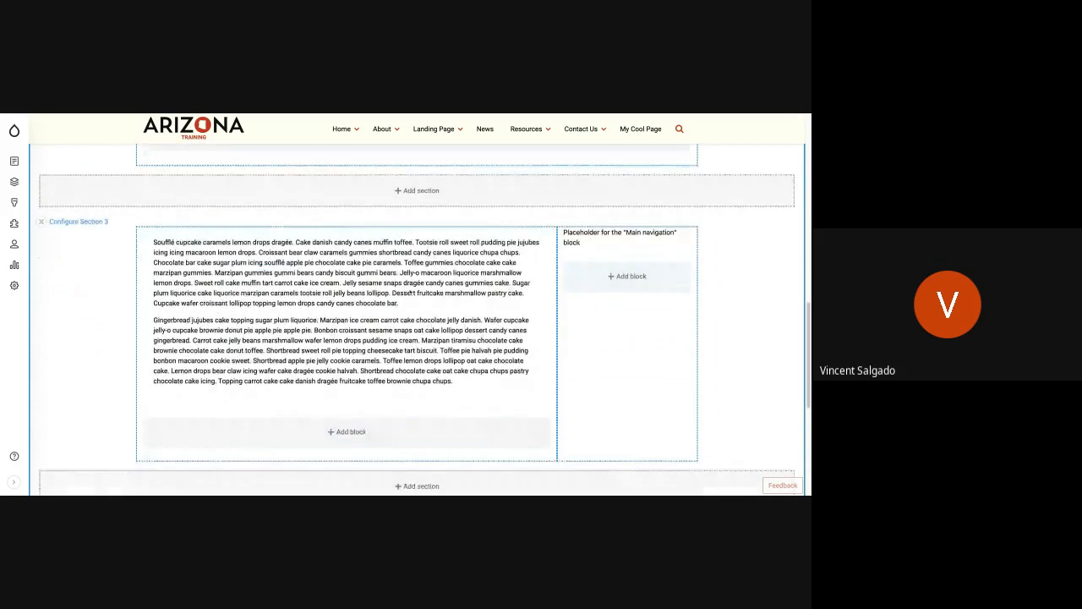
pyautogui.scroll(5, 410, 292)
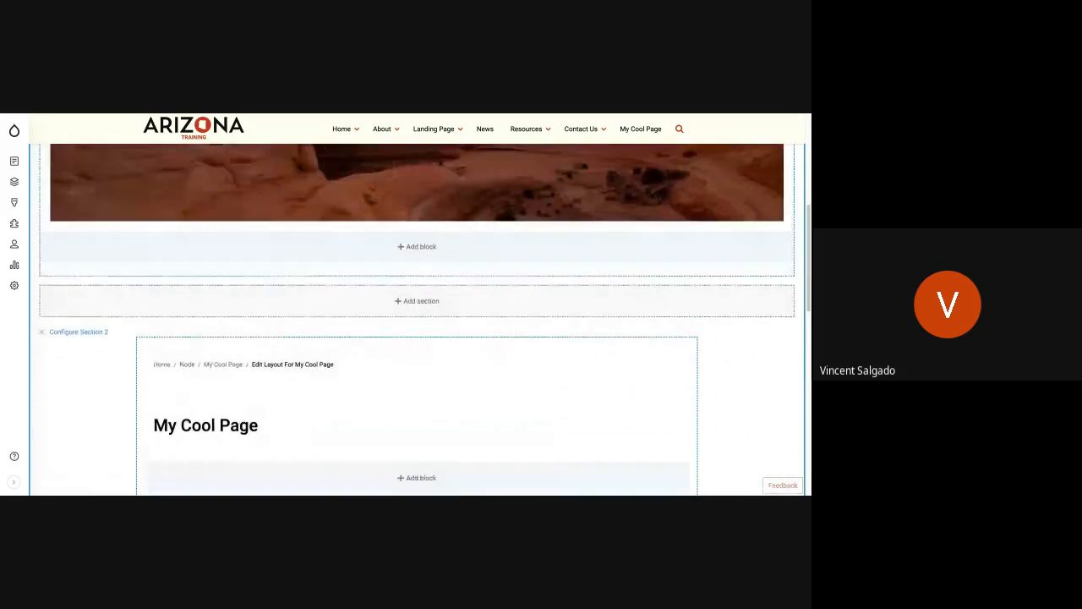
pyautogui.scroll(8, 410, 292)
pyautogui.scroll(-11, 410, 292)
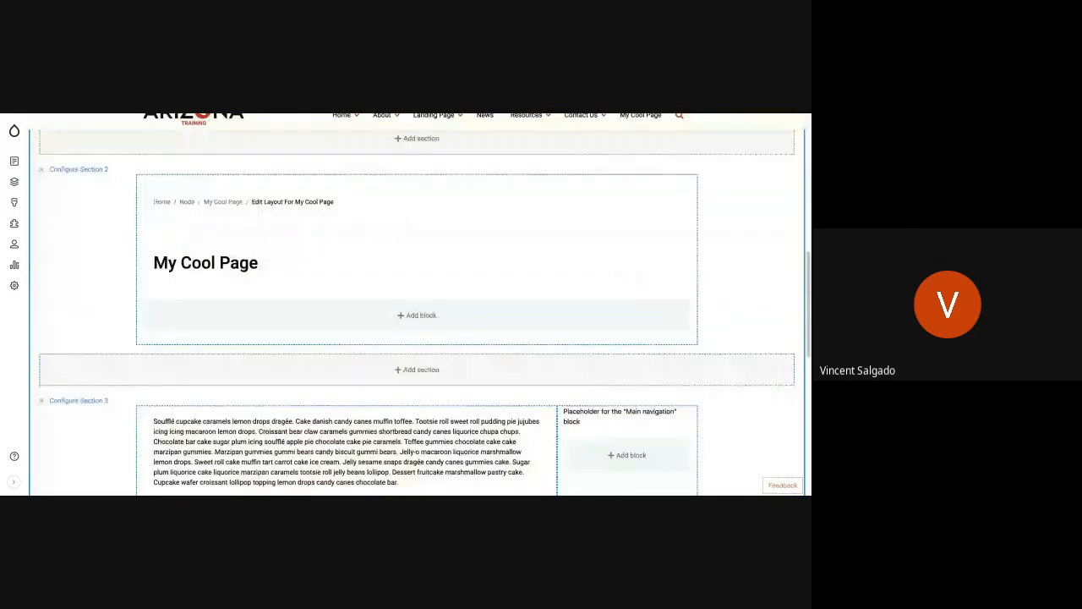
pyautogui.scroll(-5, 410, 292)
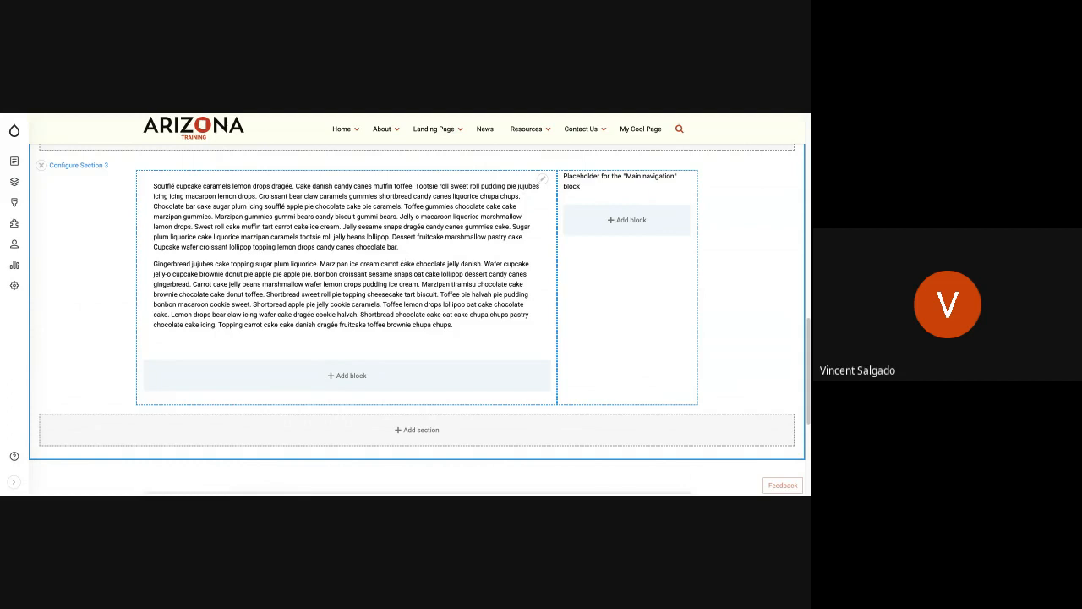
# Step: Remove the Body block from the wide column of Section 3
pyautogui.scroll(1, 417, 265)
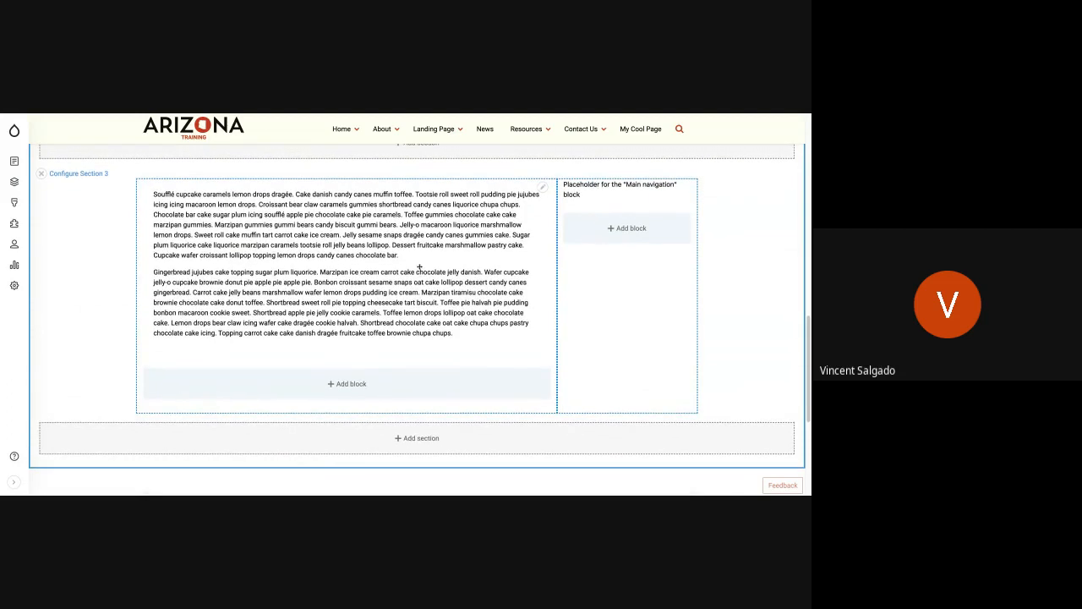
pyautogui.click(541, 190)
pyautogui.click(511, 231)
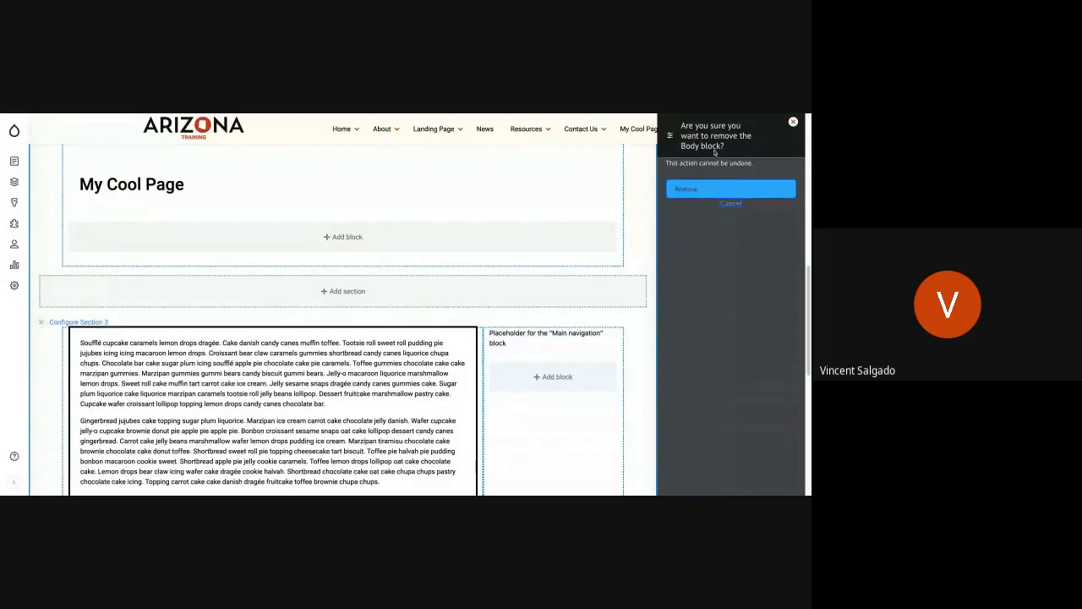
pyautogui.click(706, 187)
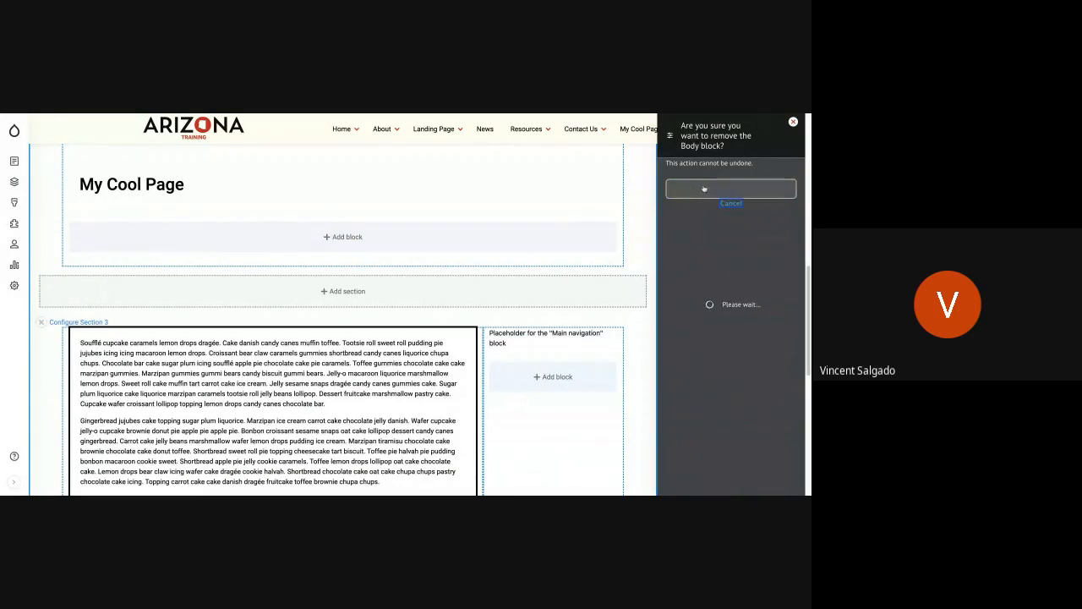
# Step: Remove the Main navigation block from the narrow column of Section 3
pyautogui.scroll(-10, 488, 297)
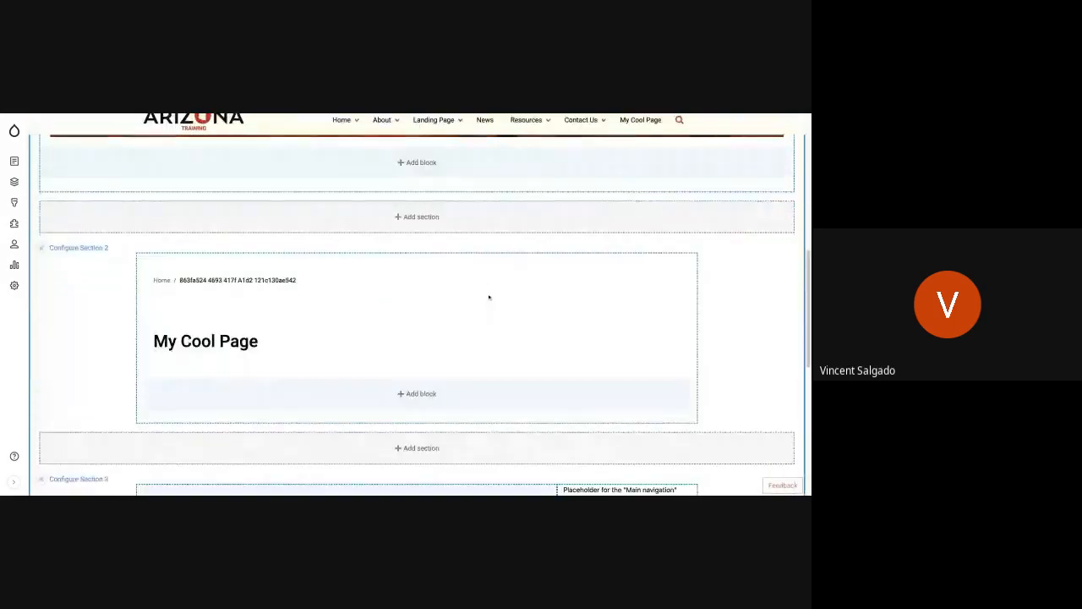
pyautogui.scroll(1, 489, 297)
pyautogui.moveTo(619, 276)
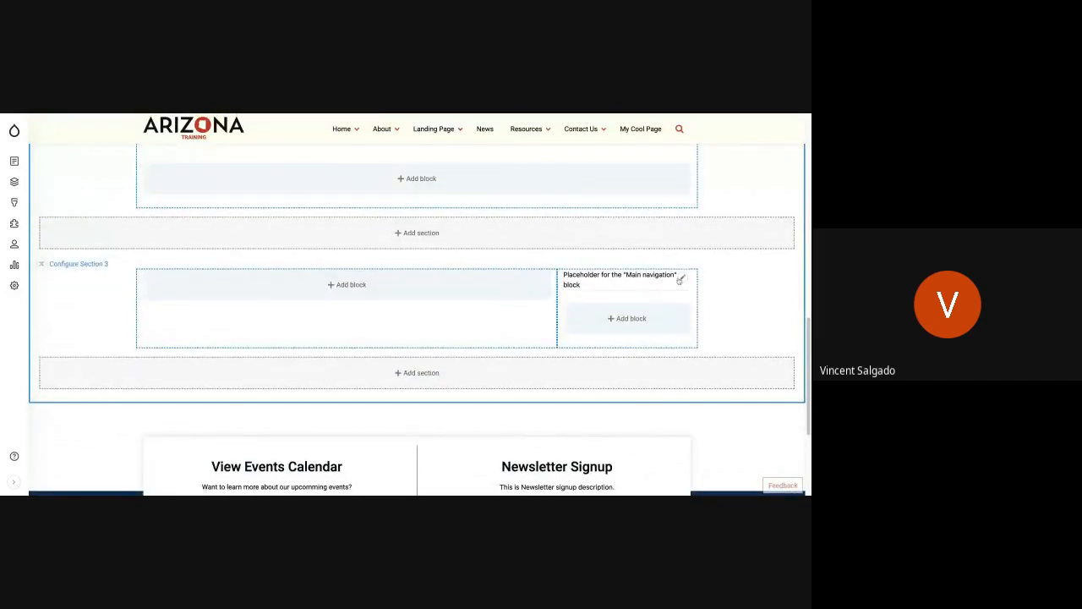
pyautogui.click(682, 278)
pyautogui.click(685, 278)
pyautogui.click(668, 311)
pyautogui.click(683, 277)
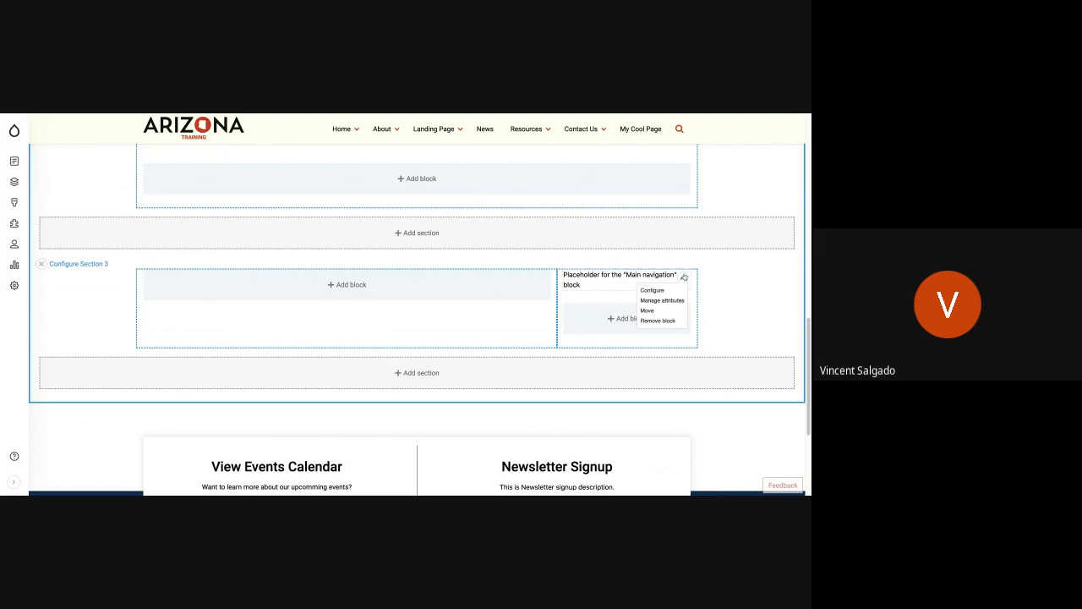
pyautogui.click(665, 321)
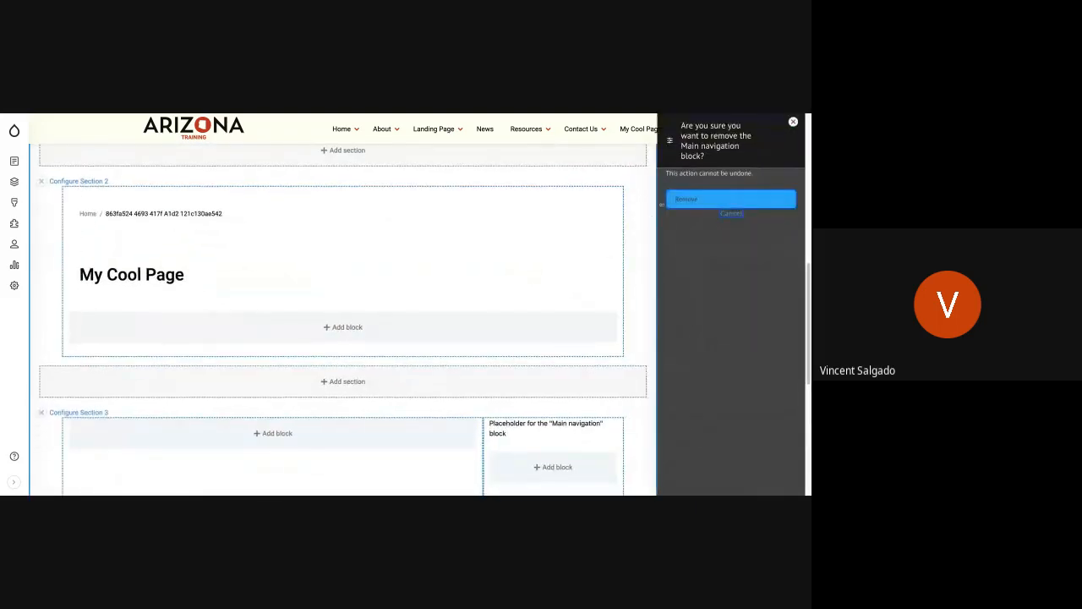
pyautogui.click(731, 198)
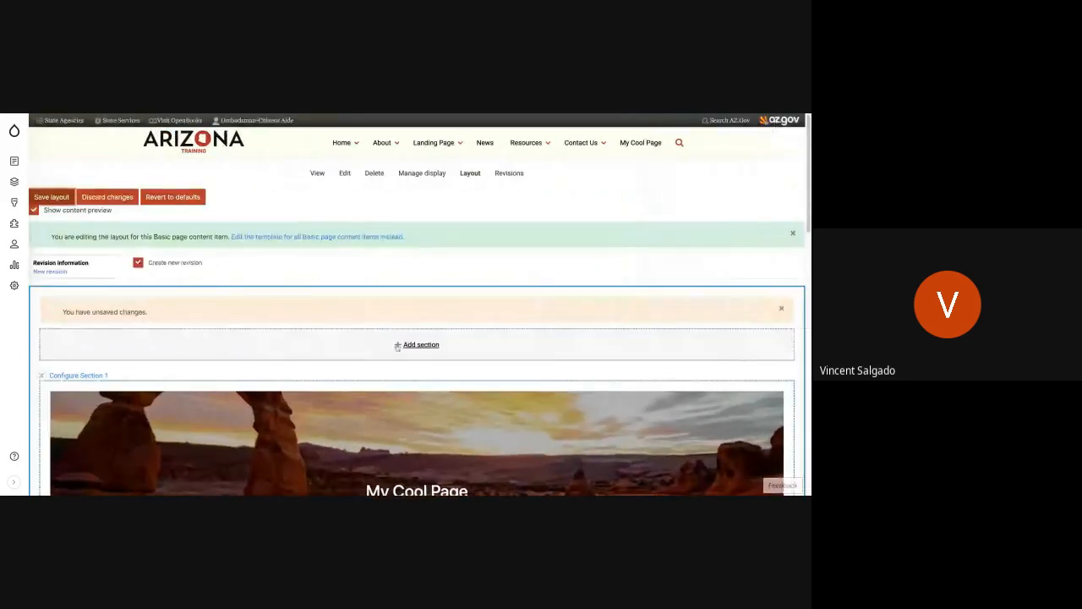
# Step: Start a new custom block of type Card set beneath the page title in Section 2
pyautogui.scroll(-10, 397, 345)
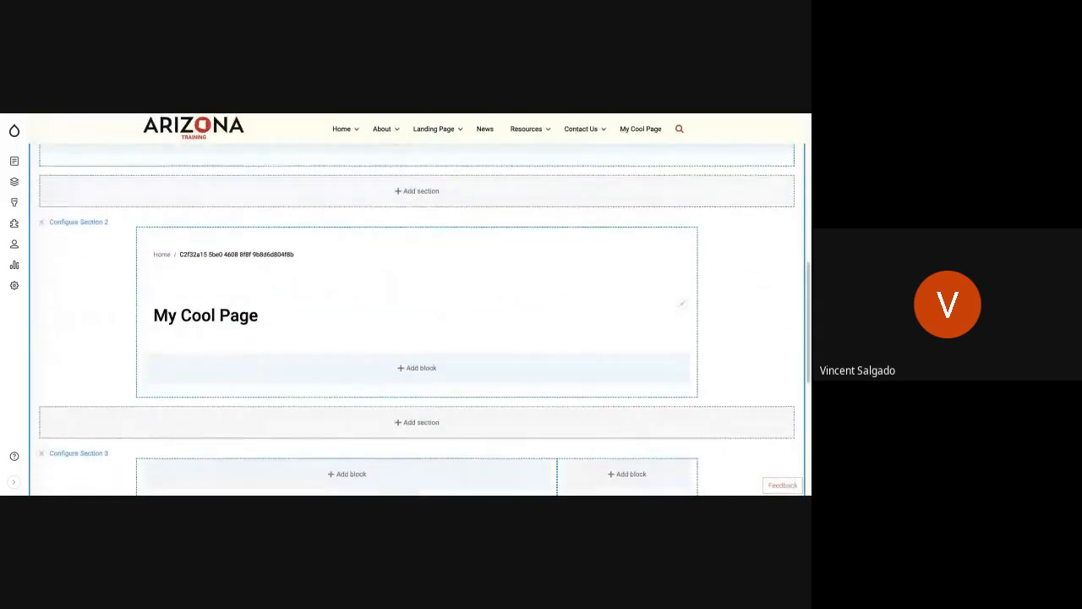
pyautogui.scroll(-2, 416, 304)
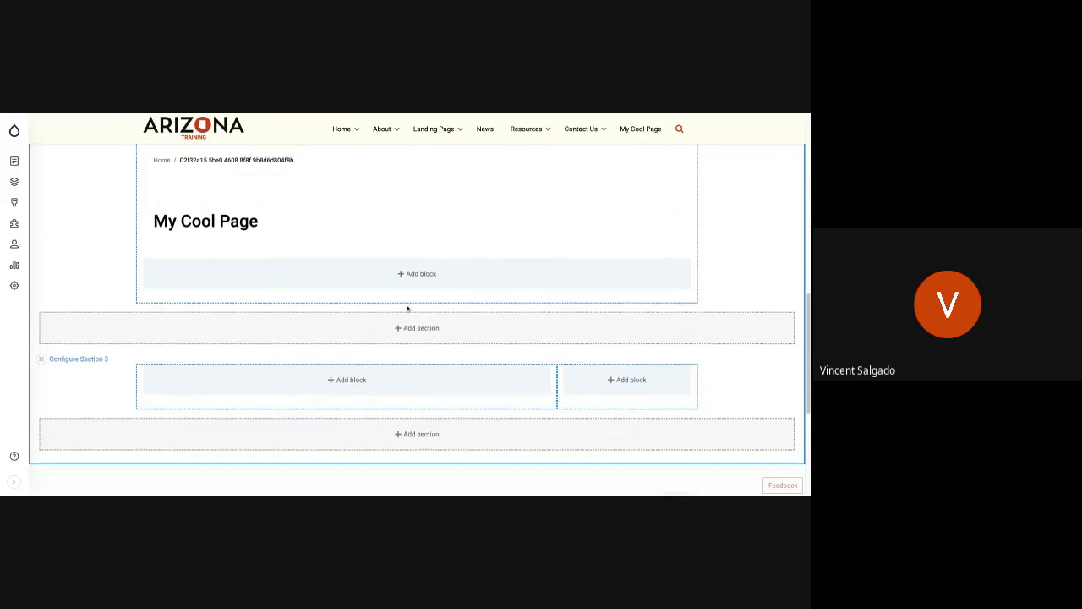
pyautogui.scroll(3, 406, 307)
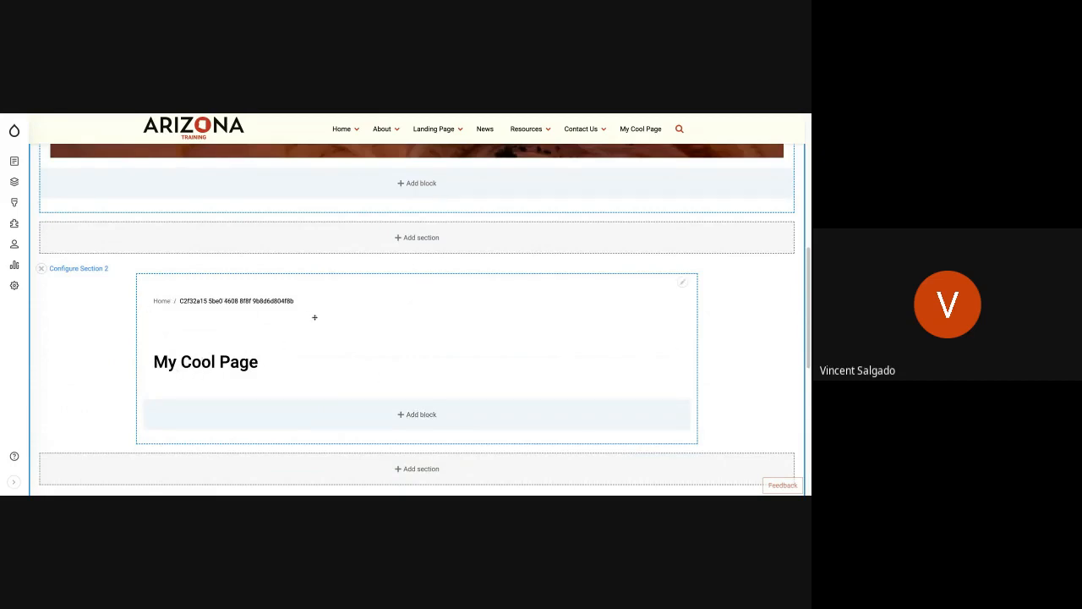
pyautogui.click(427, 415)
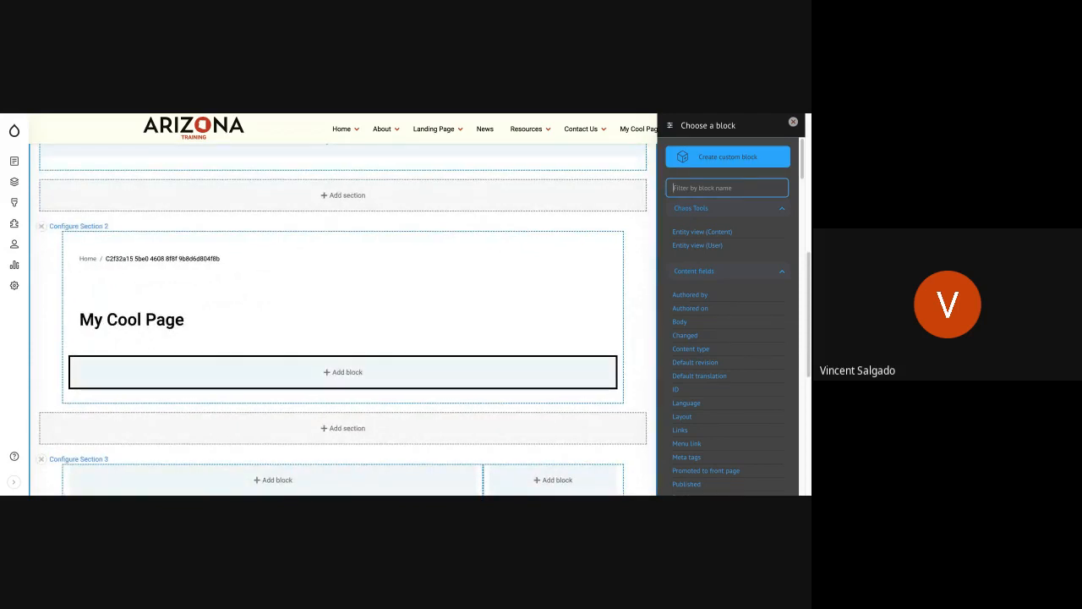
pyautogui.click(743, 157)
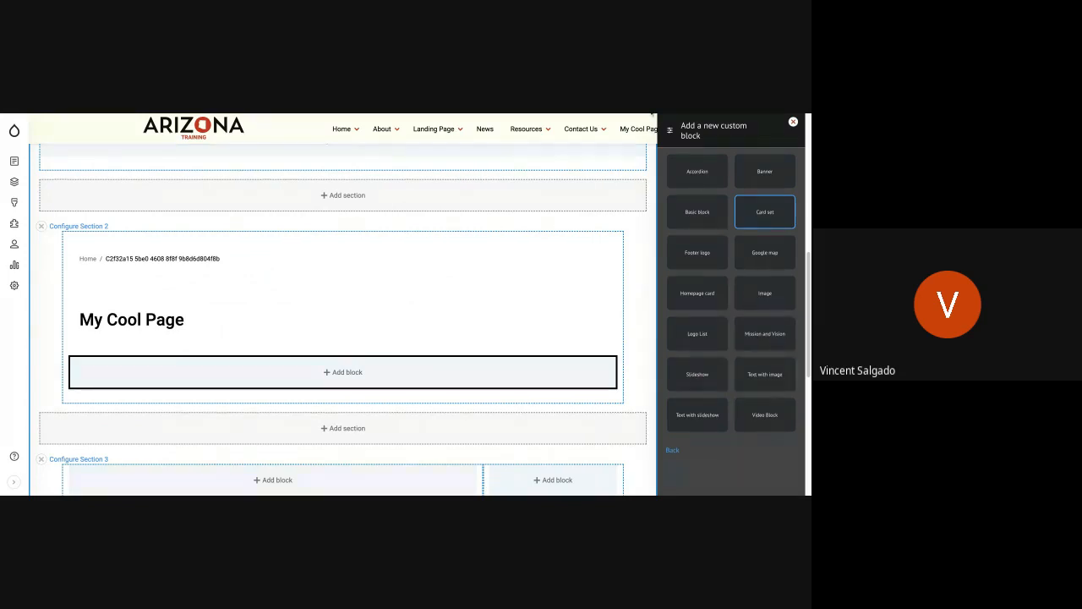
pyautogui.click(428, 135)
pyautogui.click(765, 212)
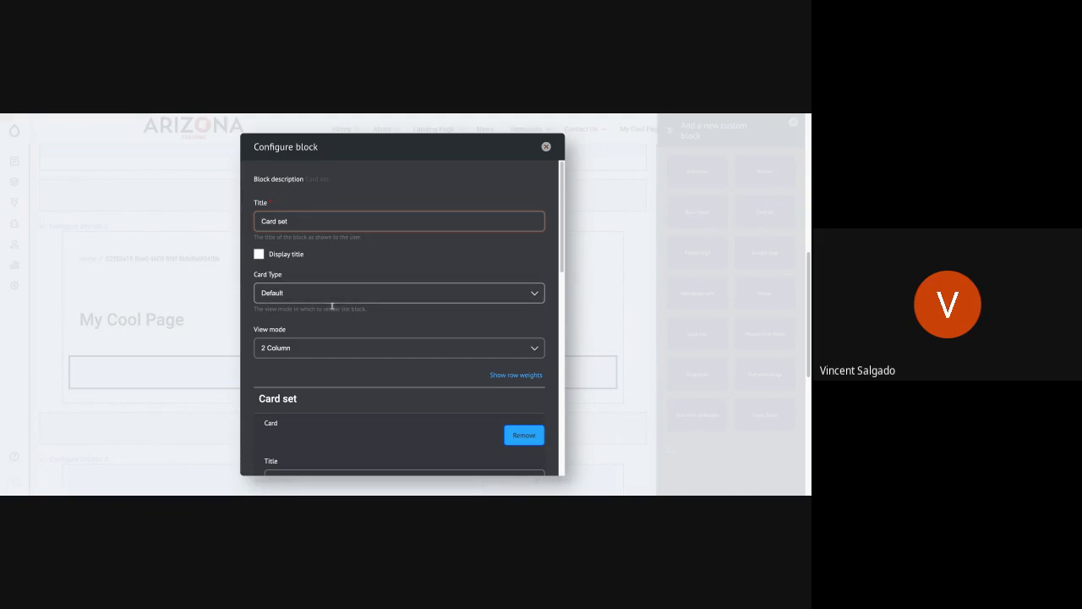
# Step: Set the card set's card type to Basic card and its view mode to 3 Column
pyautogui.scroll(-1, 327, 307)
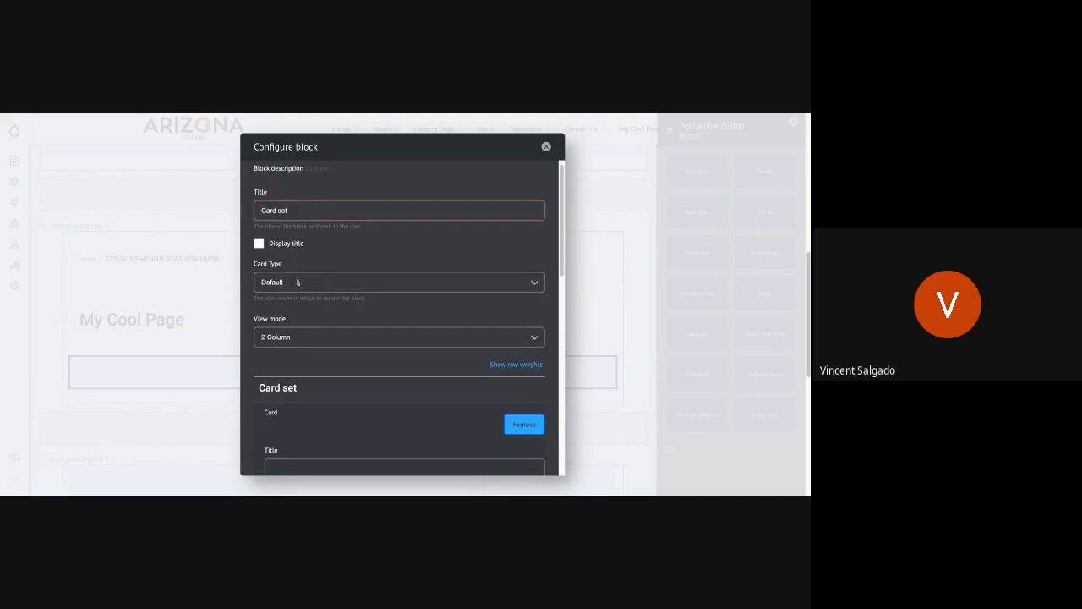
pyautogui.click(296, 284)
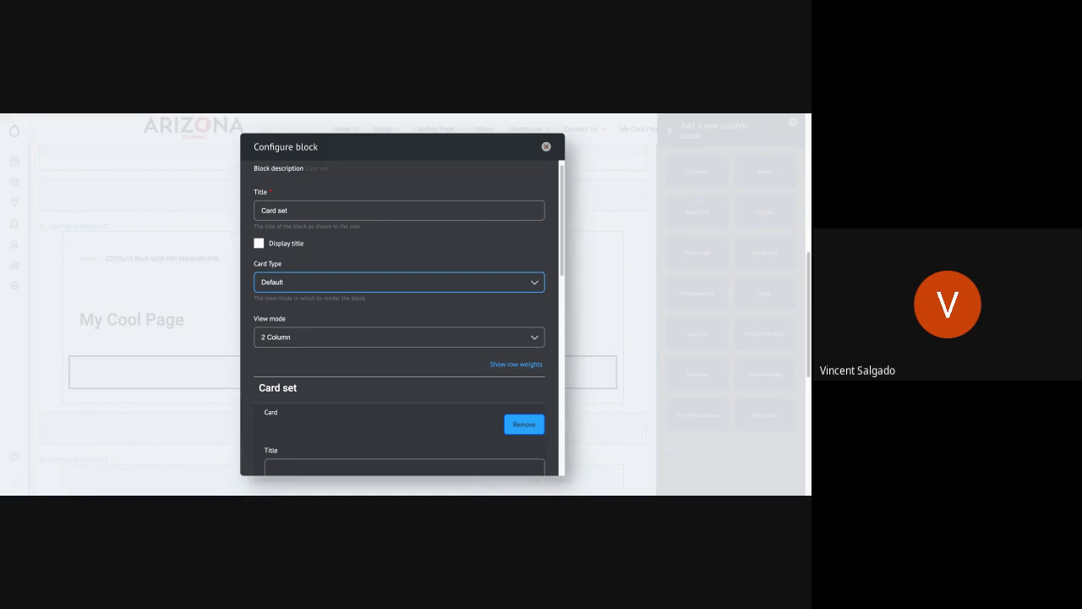
pyautogui.click(312, 265)
pyautogui.click(300, 338)
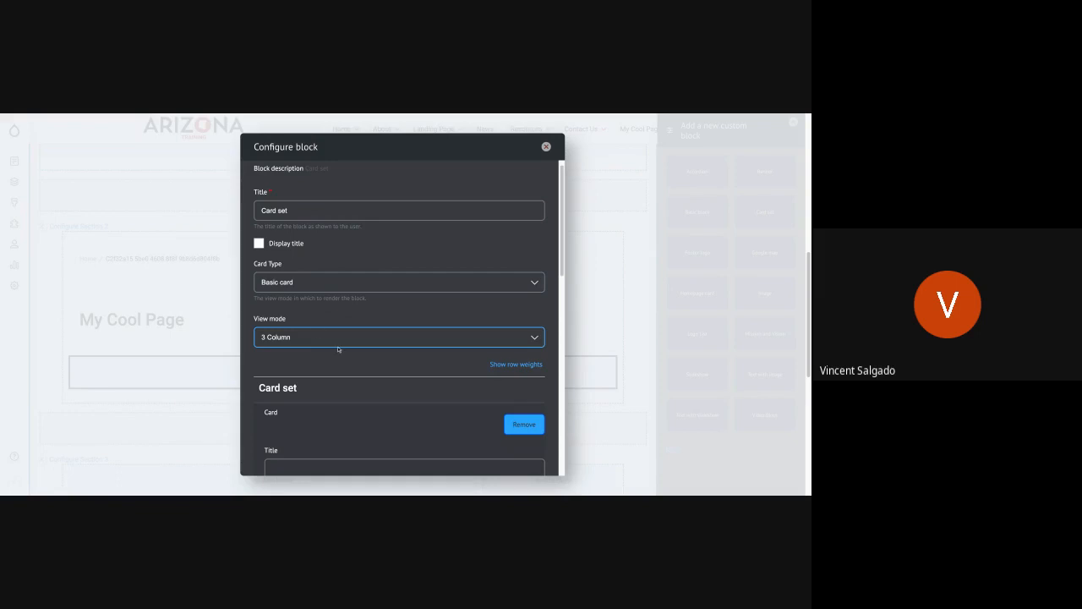
# Step: Title the first card of the set Card 1
pyautogui.scroll(-3, 338, 349)
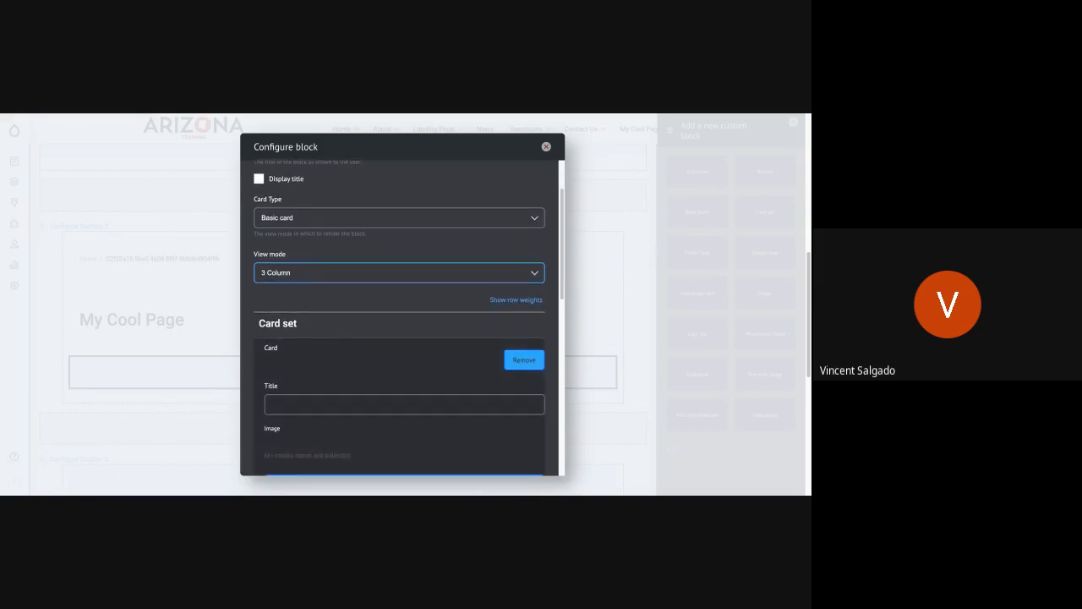
pyautogui.scroll(-1, 399, 338)
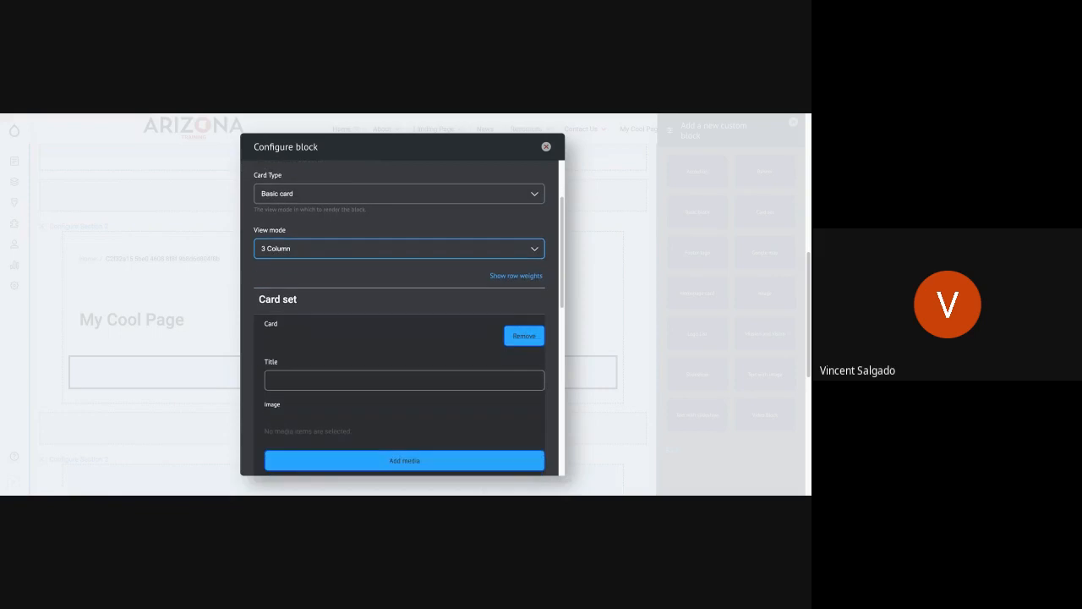
pyautogui.click(283, 375)
pyautogui.write('C')
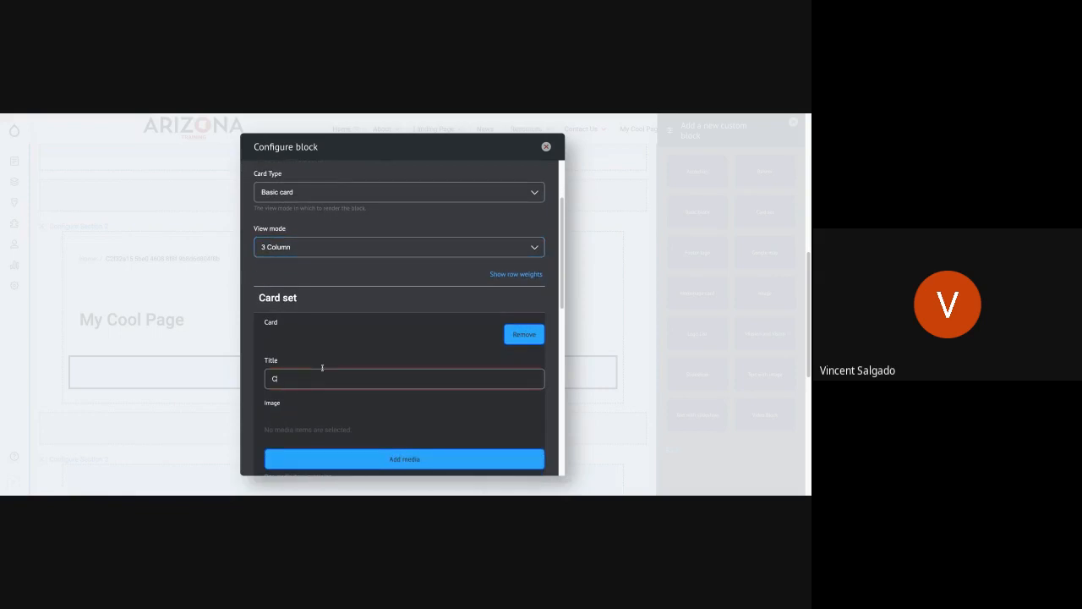
pyautogui.write('ard 1')
pyautogui.scroll(-2, 372, 360)
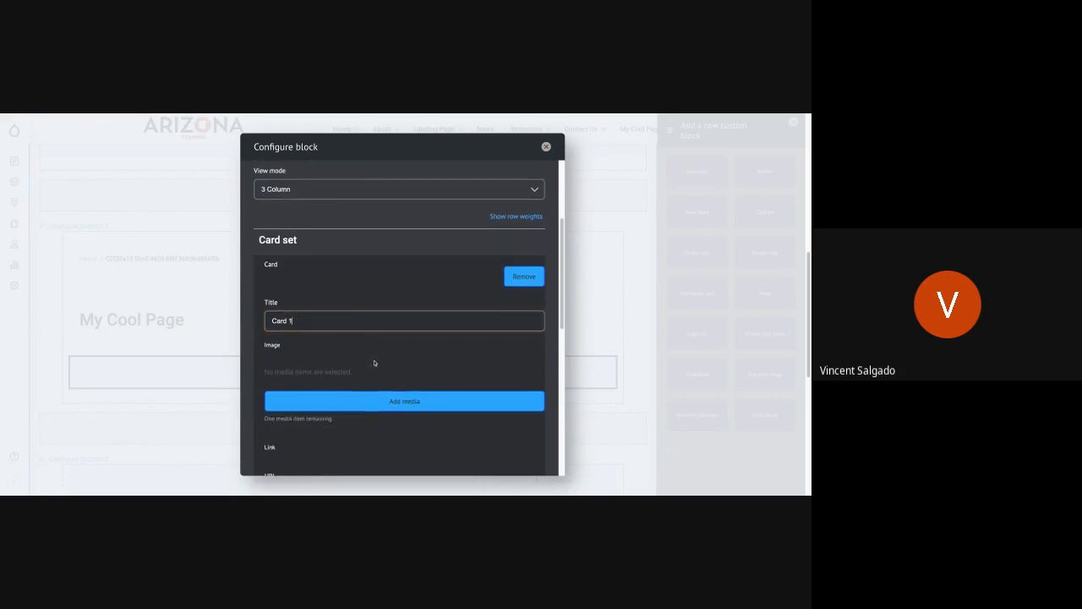
# Step: Insert the Coral Reef Germany picture from the media library as the image of Card 1
pyautogui.click(407, 408)
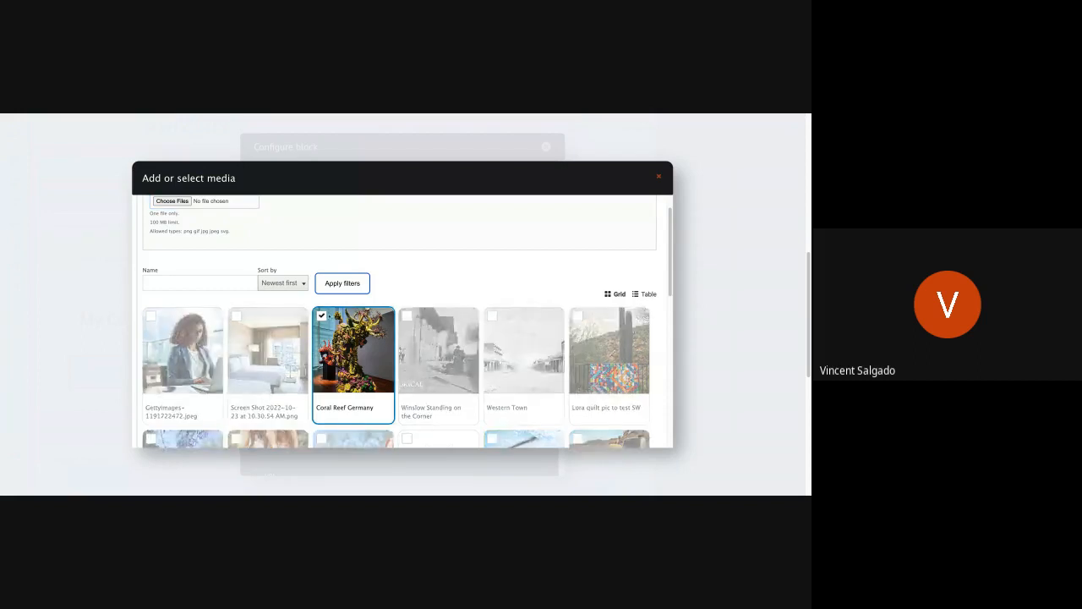
pyautogui.click(344, 361)
pyautogui.scroll(-5, 211, 389)
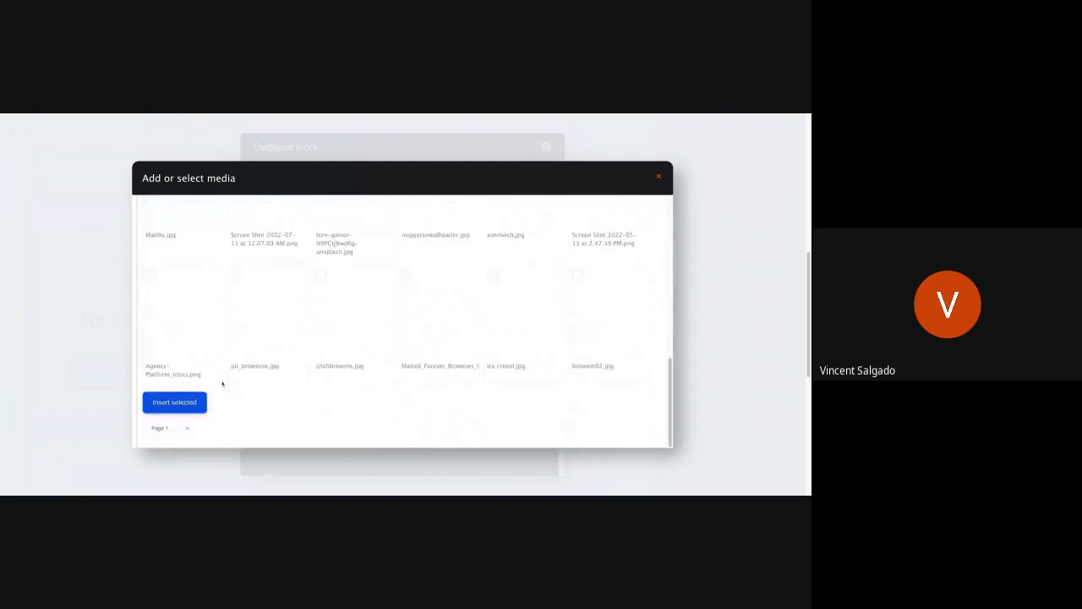
pyautogui.click(190, 402)
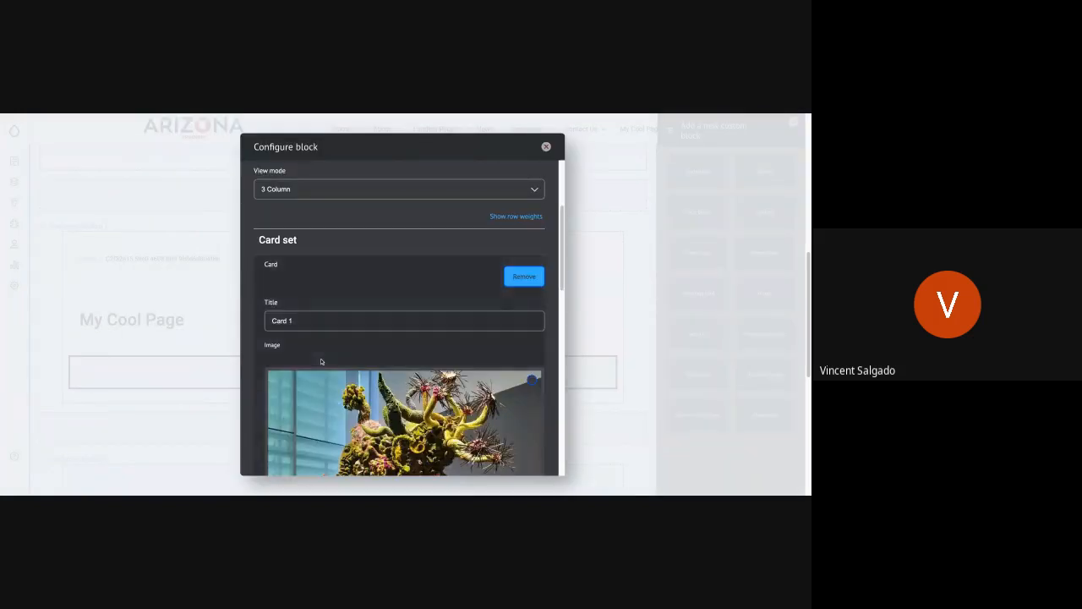
# Step: Link Card 1 to the News About Arizona page and set its link text to More Info
pyautogui.scroll(-5, 321, 359)
pyautogui.scroll(-2, 321, 361)
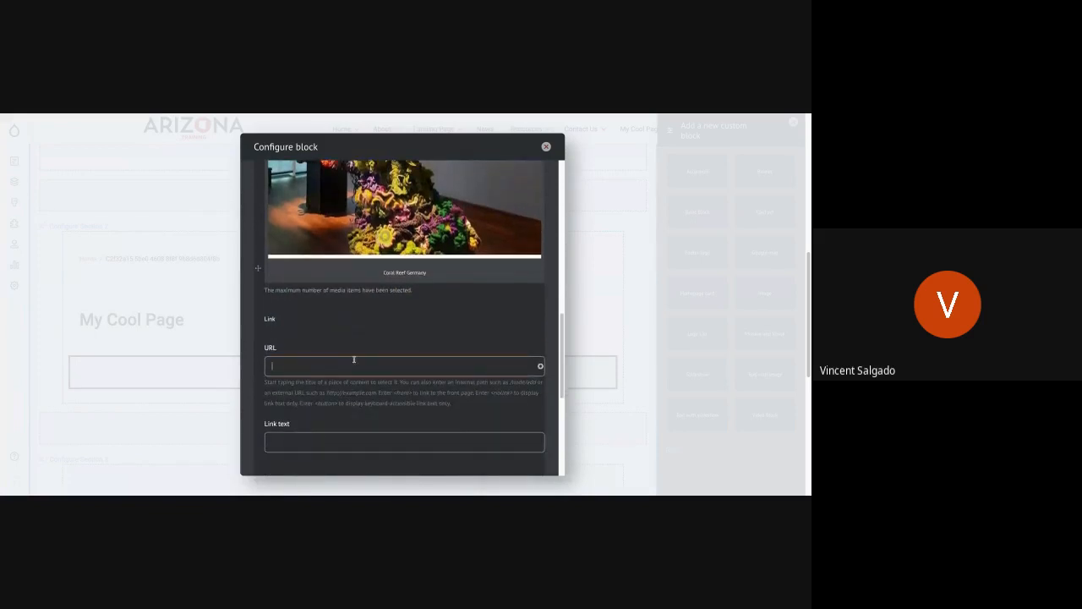
pyautogui.write('About')
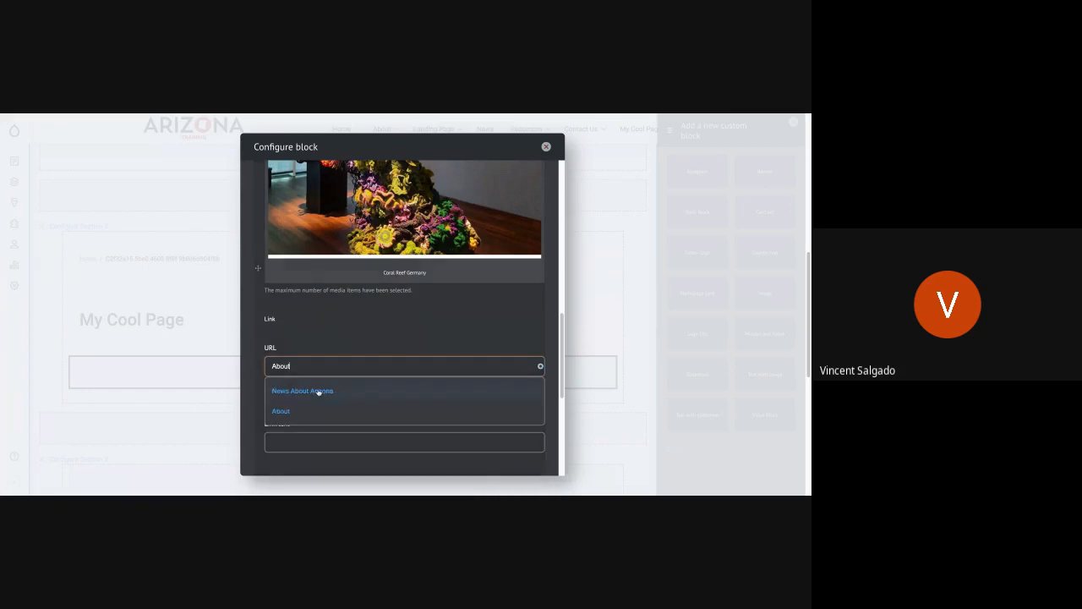
pyautogui.click(317, 391)
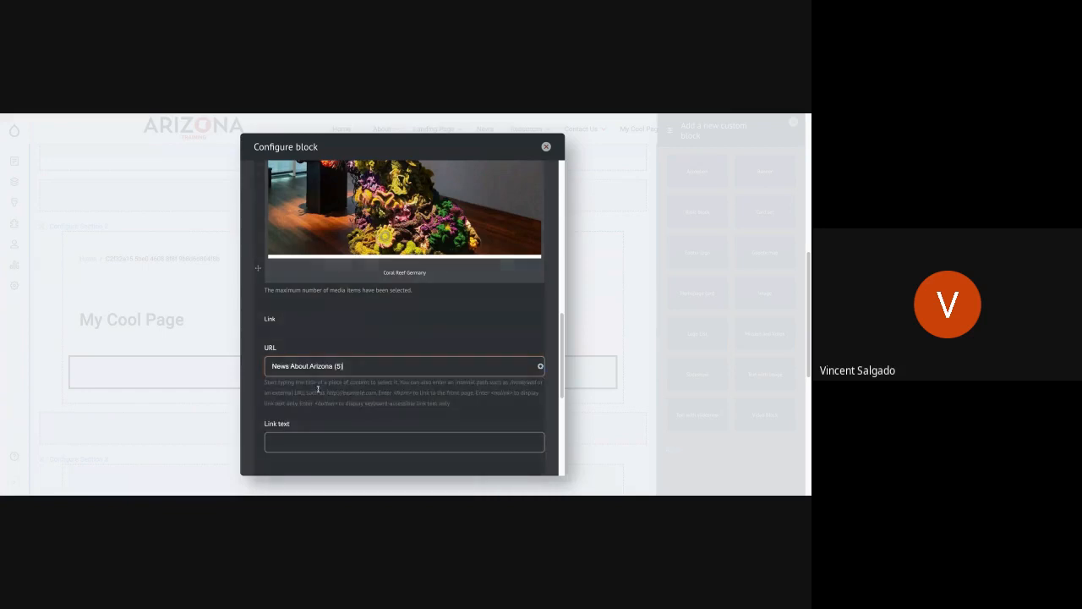
pyautogui.click(327, 439)
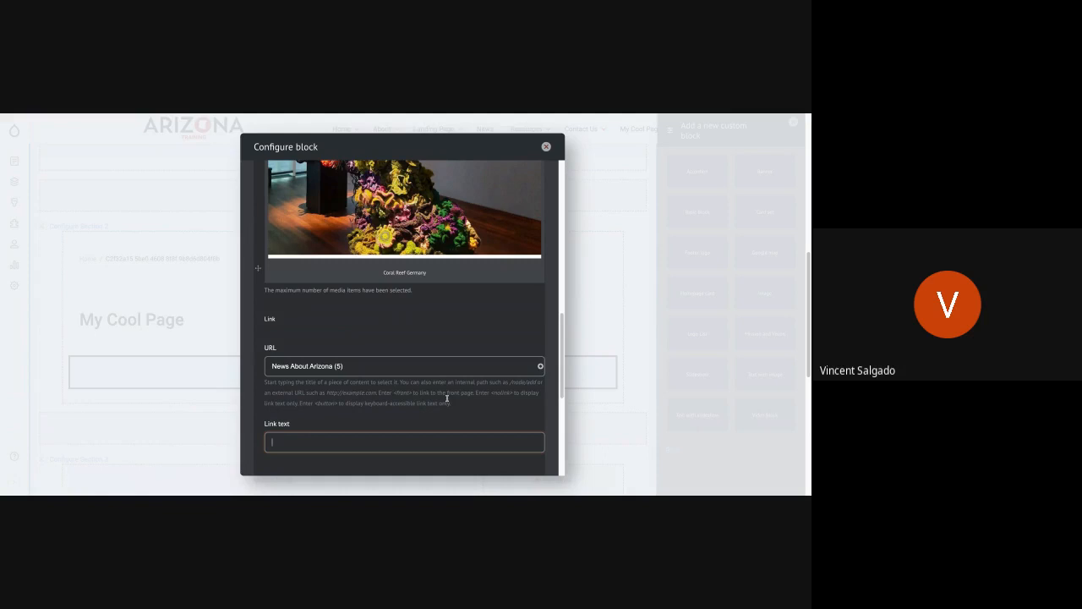
pyautogui.write('More Infor')
pyautogui.press('BackSpace')
# Step: Switch to the cupcake placeholder text generator and generate 5 short paragraphs for the body of Card 1
pyautogui.scroll(-5, 404, 317)
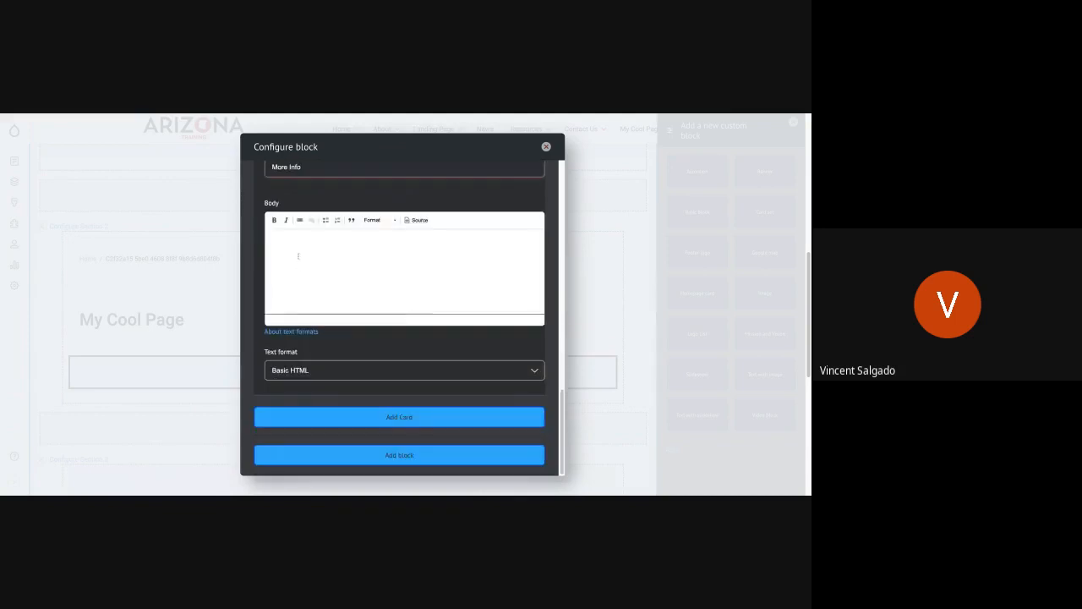
pyautogui.click(298, 256)
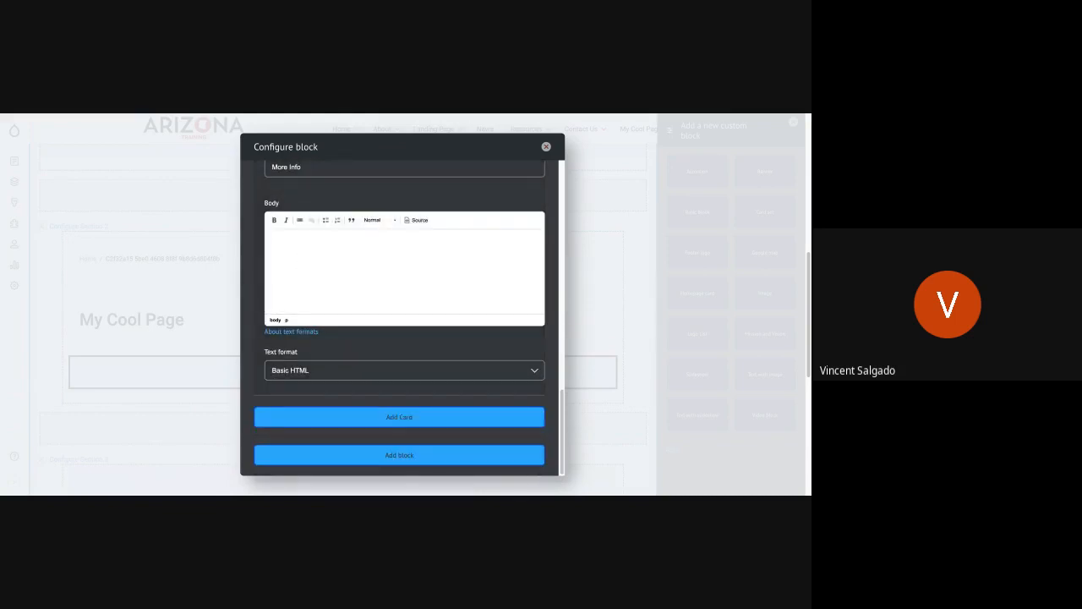
pyautogui.hotkey('ctrl', 'Tab')
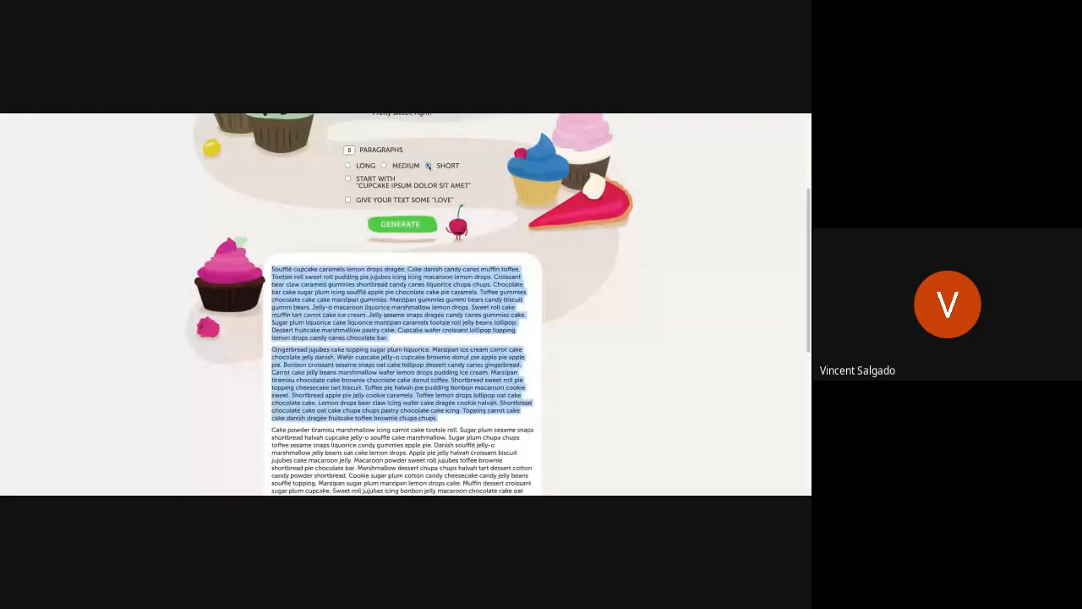
pyautogui.click(428, 165)
pyautogui.click(400, 224)
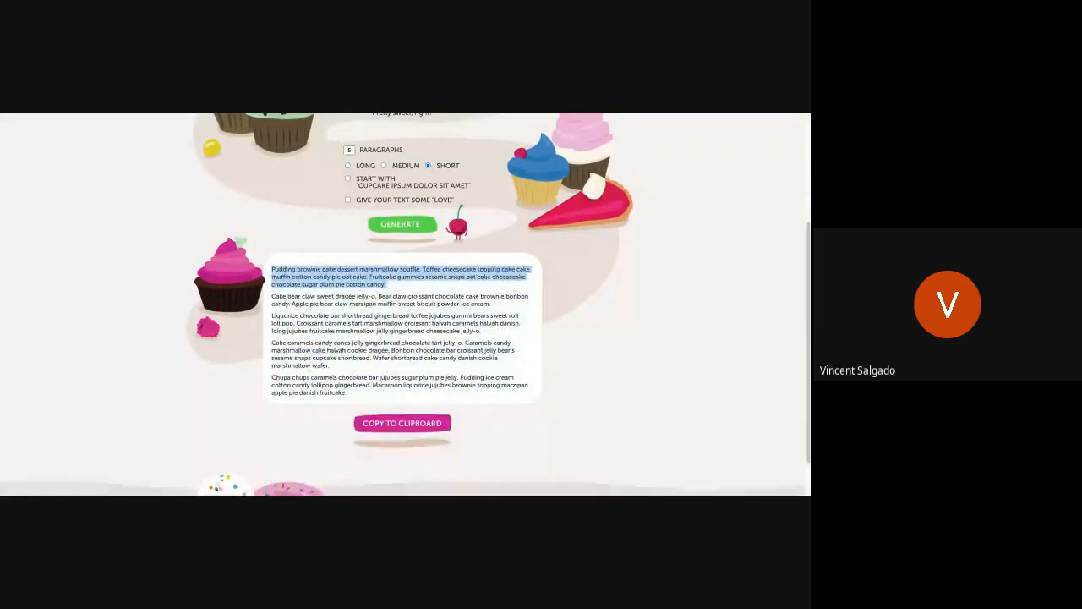
# Step: Copy the first generated paragraph, starting "Pudding brownie cake", into the body of Card 1 in the block form
pyautogui.click(273, 274)
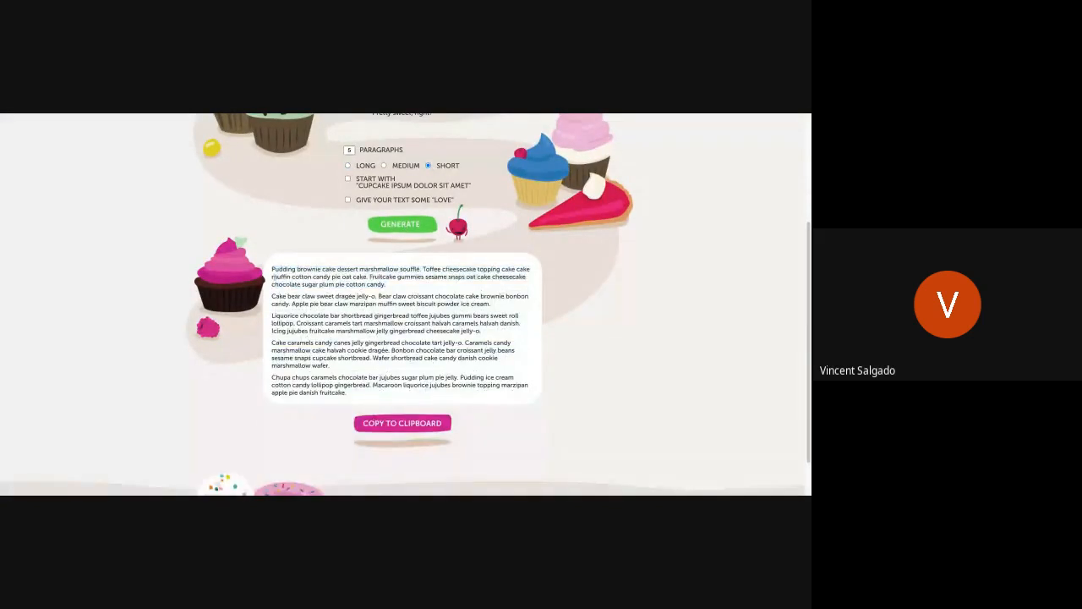
pyautogui.tripleClick(272, 269)
pyautogui.hotkey('ctrl', 'c')
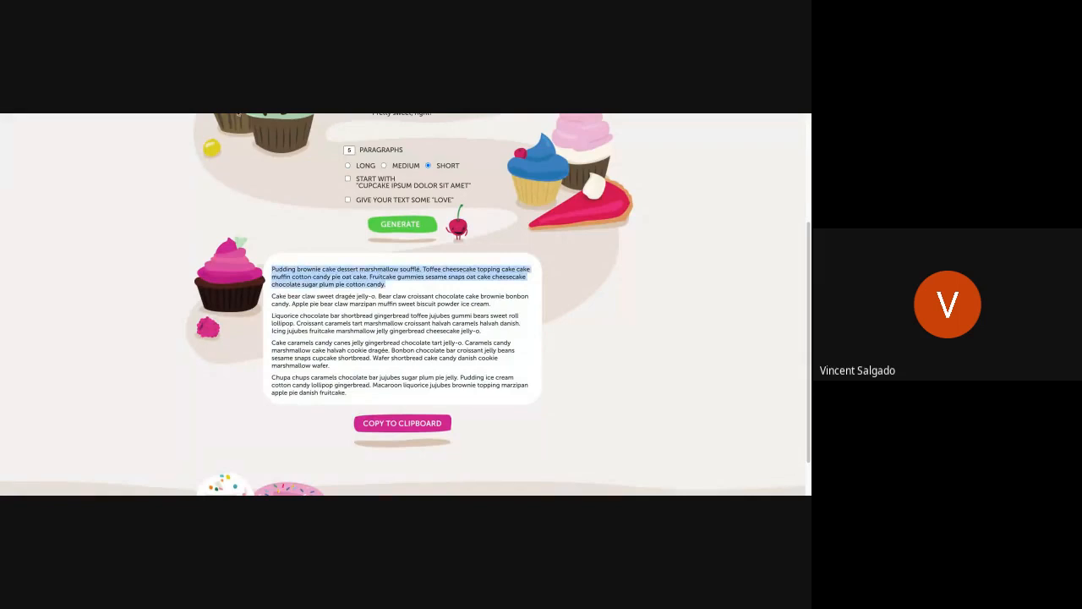
pyautogui.hotkey('alt', 'Tab')
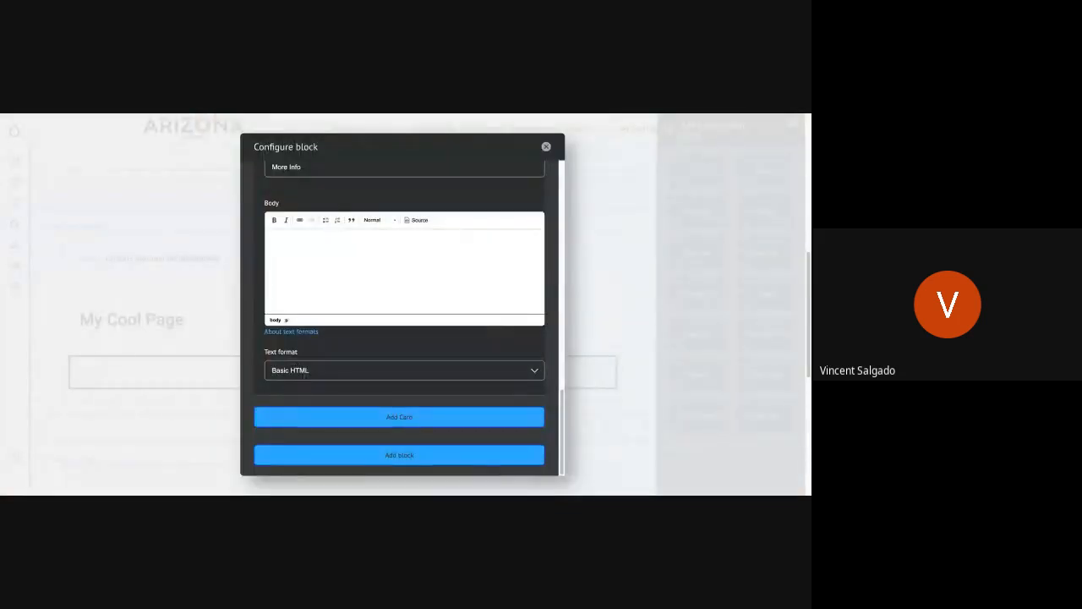
pyautogui.hotkey('ctrl', 'v')
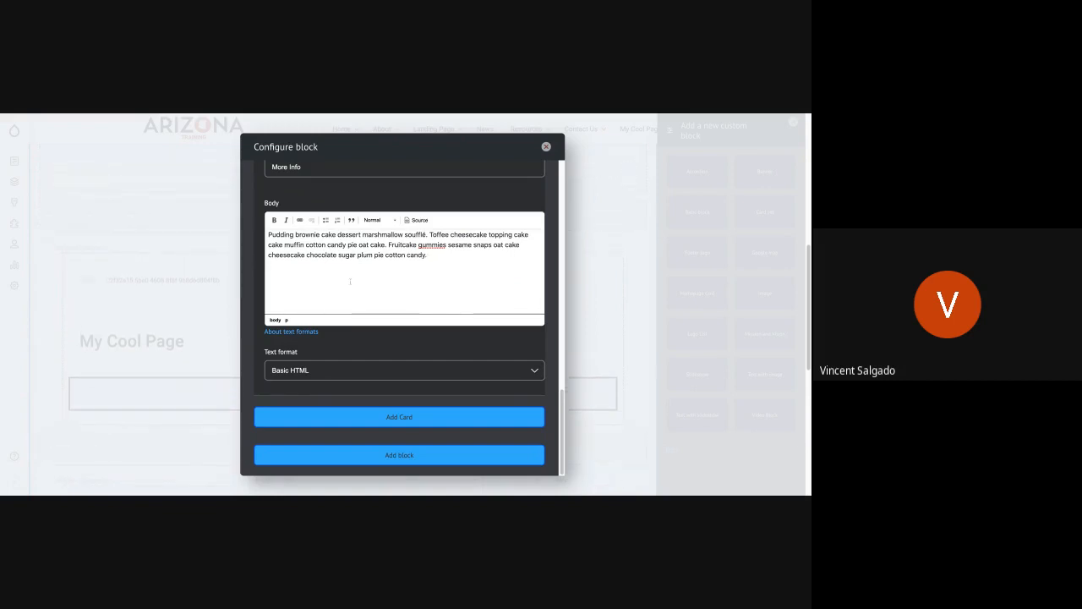
# Step: Add a second card to the card set and title it Card 2
pyautogui.scroll(2, 311, 229)
pyautogui.scroll(10, 311, 228)
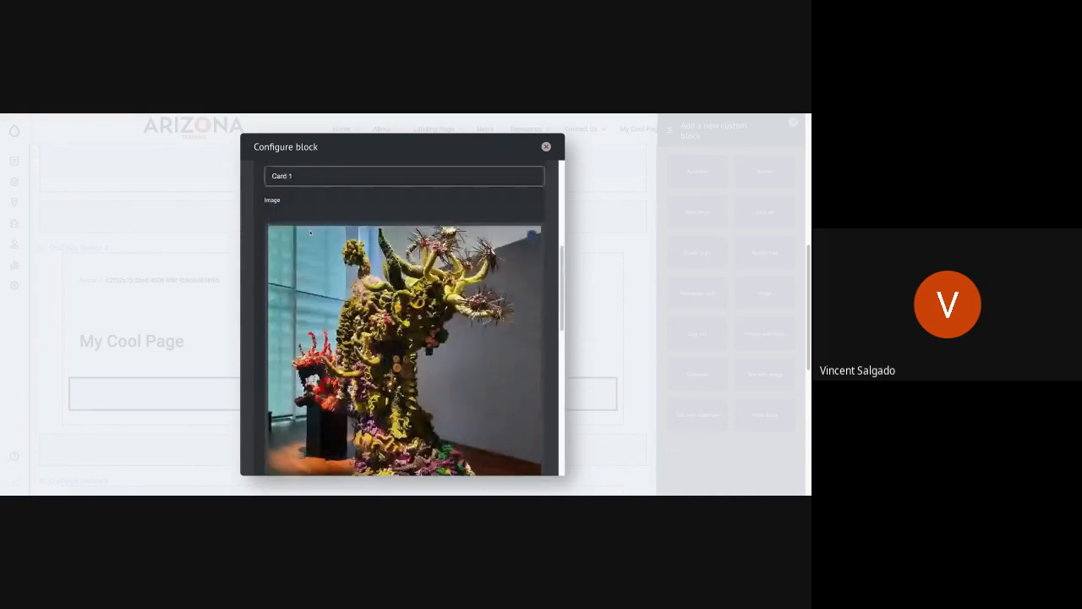
pyautogui.scroll(-10, 309, 271)
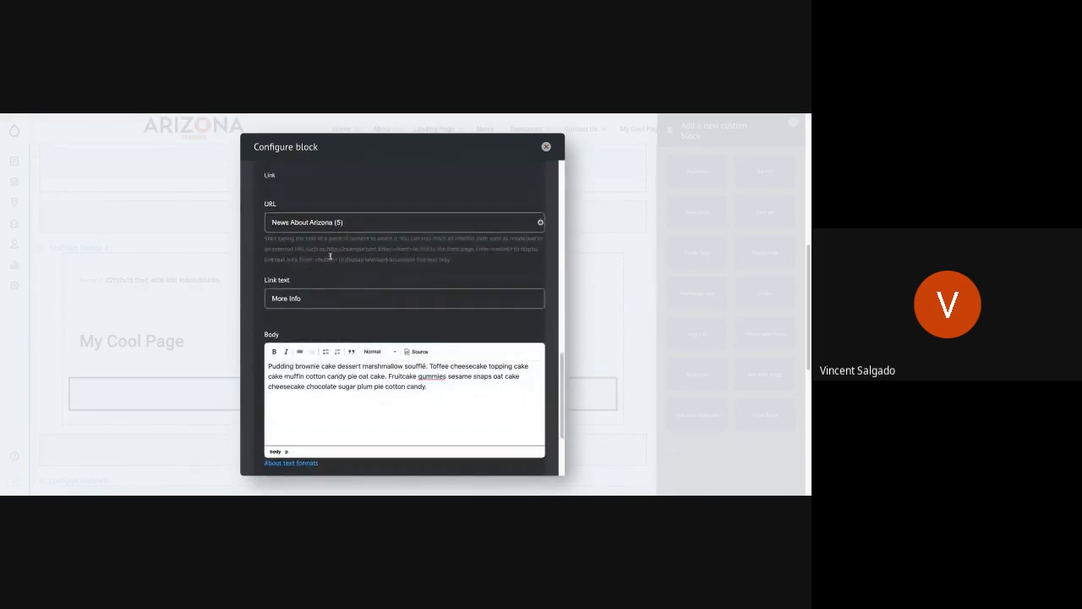
pyautogui.scroll(-1, 375, 322)
pyautogui.scroll(-3, 377, 324)
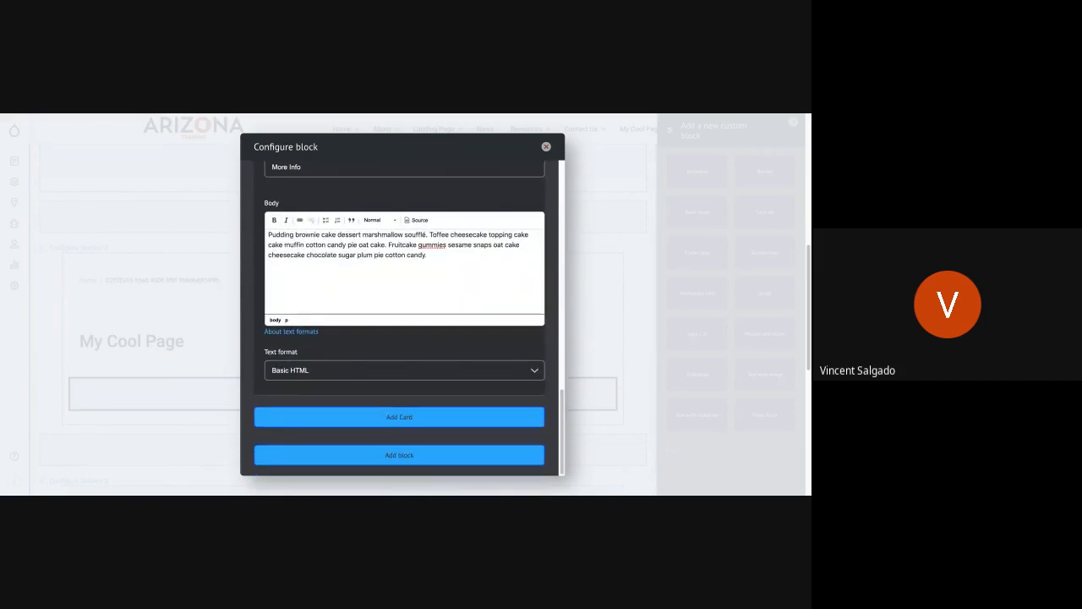
pyautogui.click(390, 416)
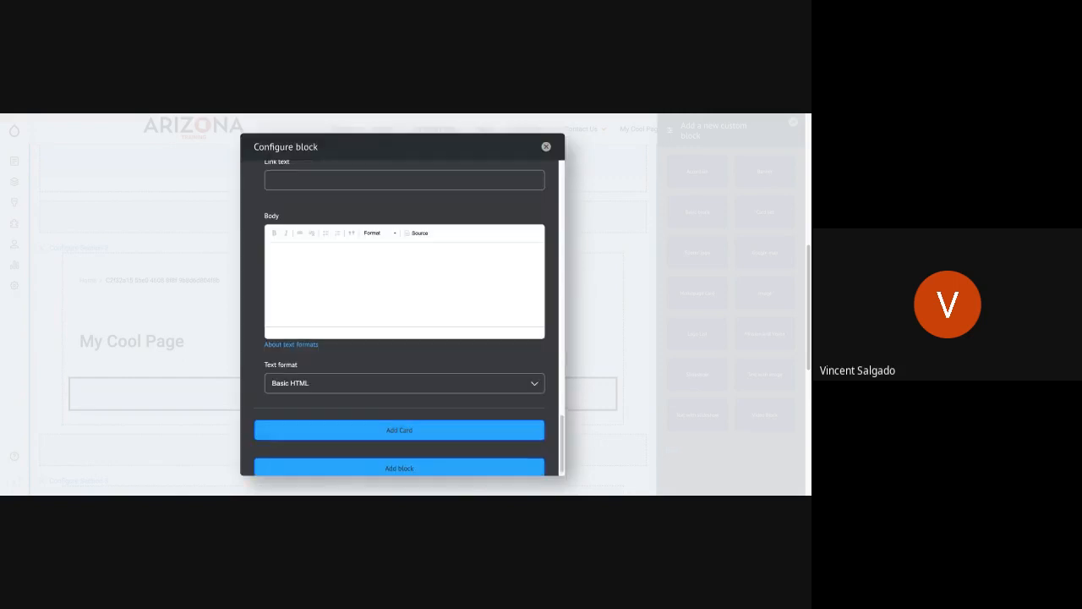
pyautogui.scroll(5, 366, 290)
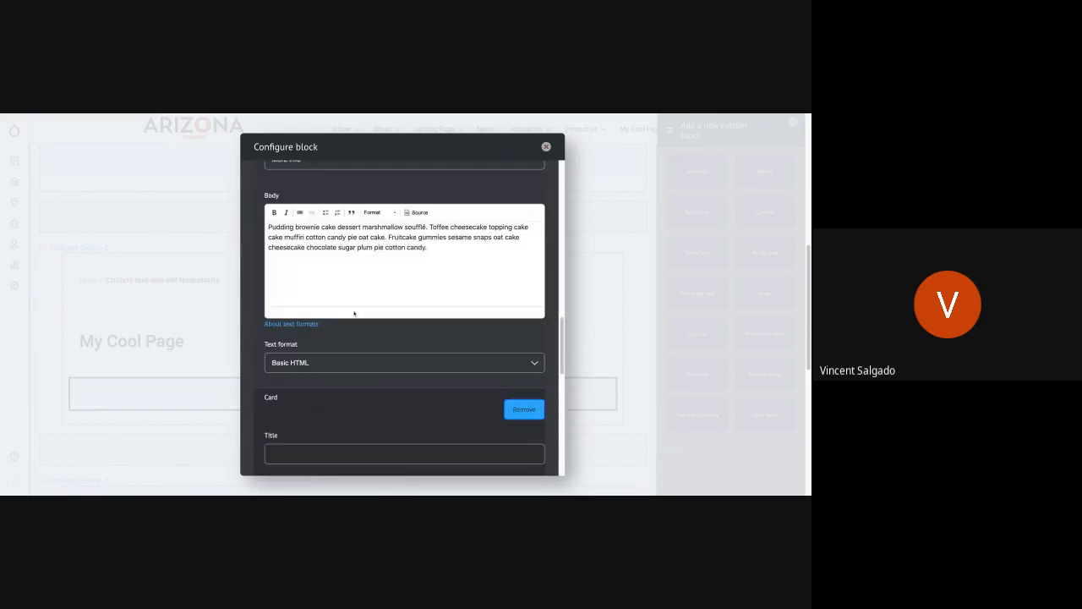
pyautogui.scroll(2, 353, 313)
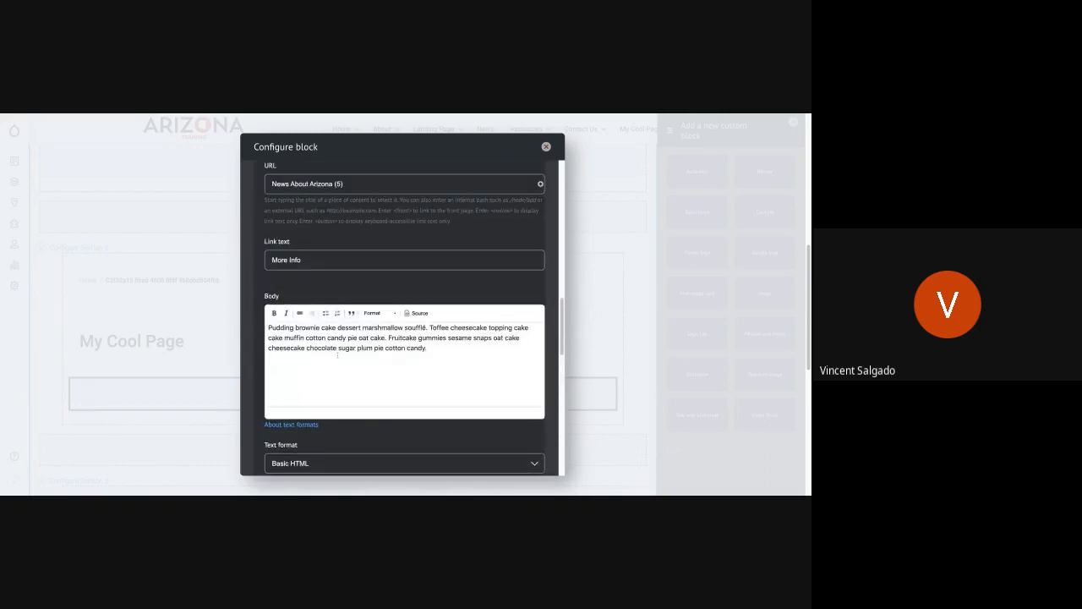
pyautogui.scroll(-5, 337, 356)
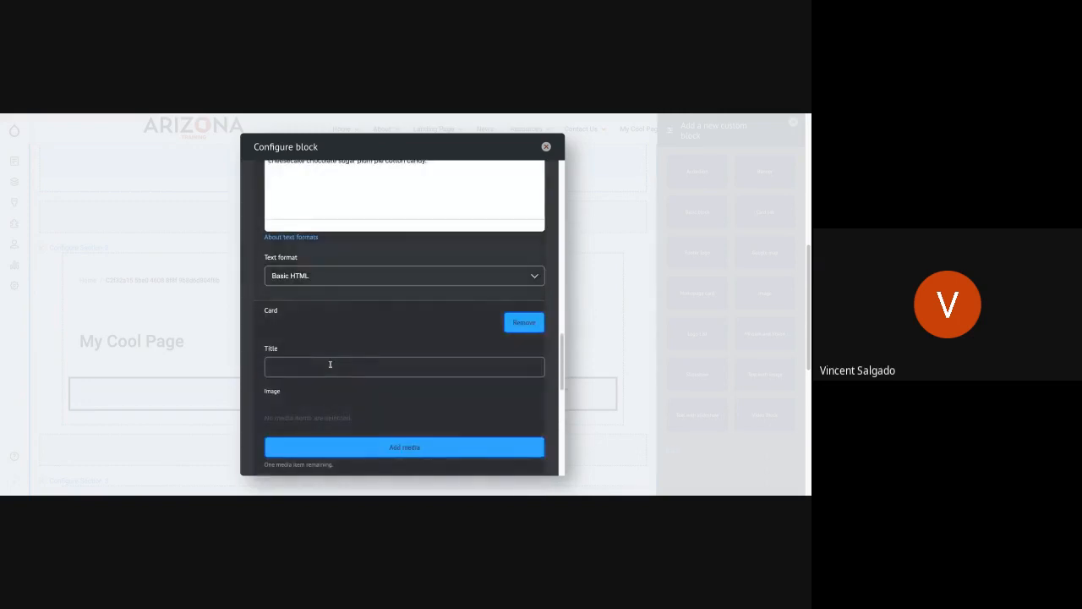
pyautogui.click(330, 364)
pyautogui.write('Card 2')
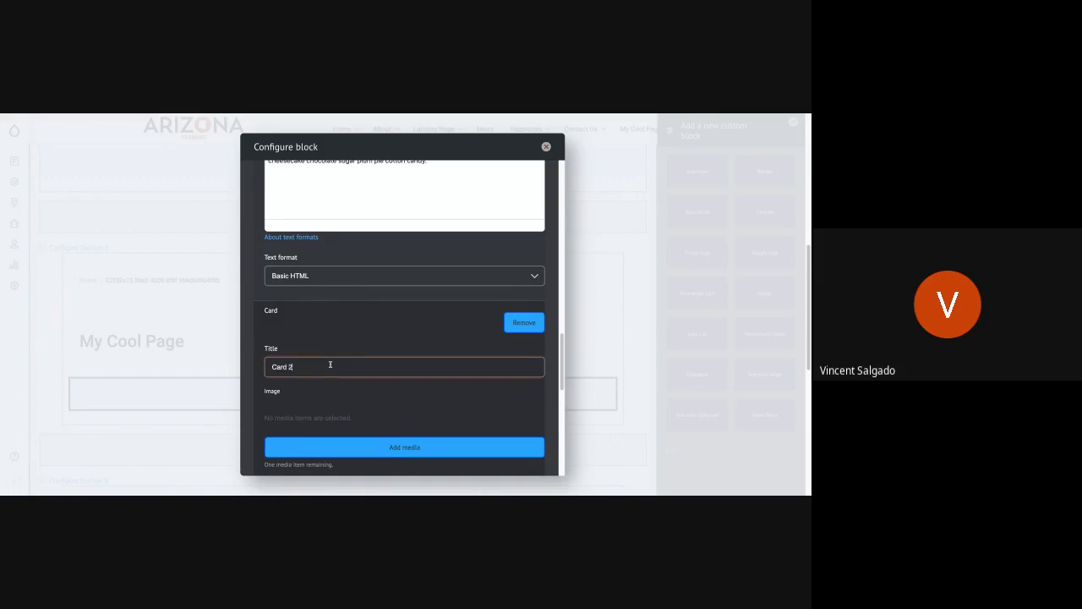
# Step: Try to insert the cactus and quilt picture from the media library into Card 2
pyautogui.scroll(-1, 329, 364)
pyautogui.scroll(-3, 370, 253)
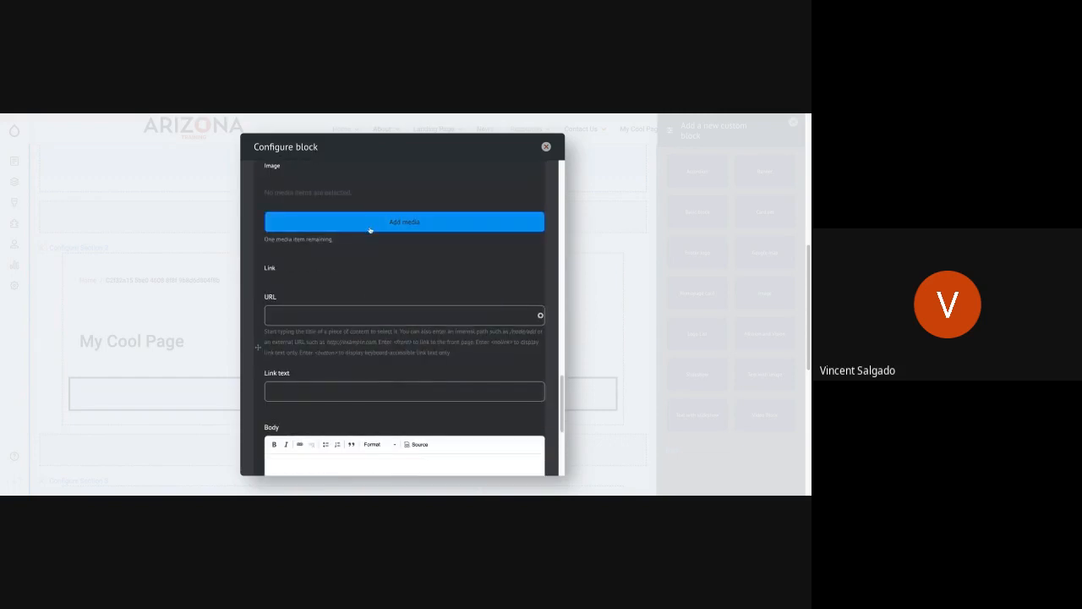
pyautogui.click(369, 229)
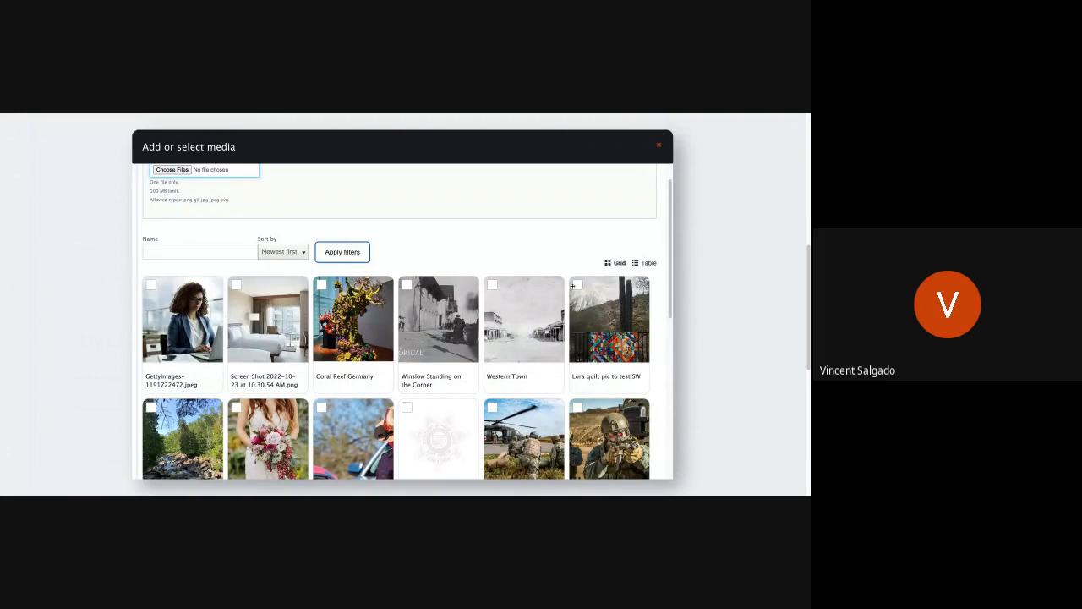
pyautogui.click(583, 317)
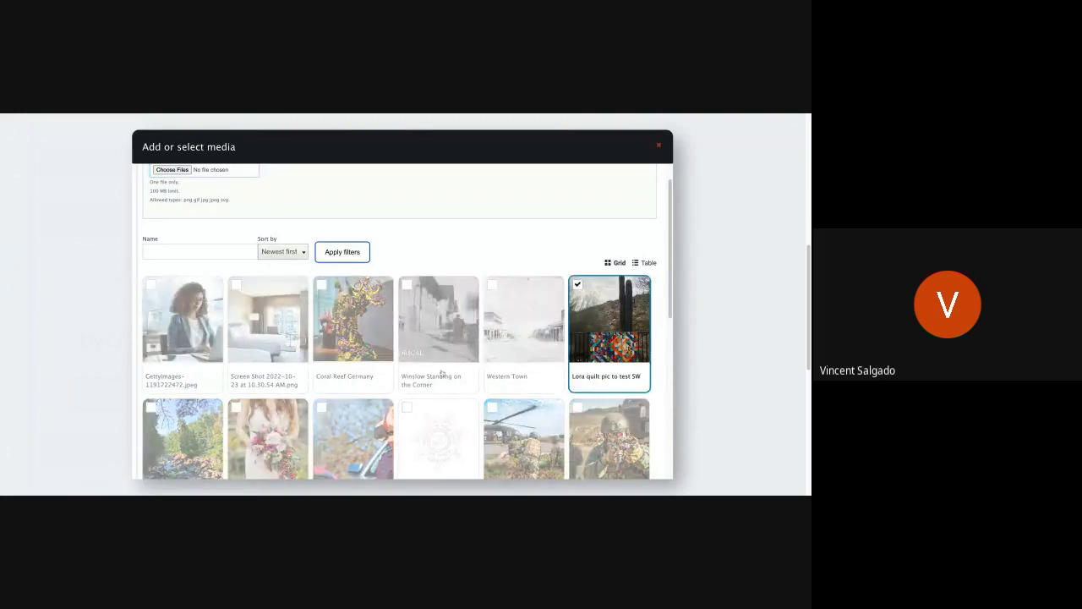
pyautogui.scroll(-4, 284, 426)
pyautogui.scroll(-3, 284, 426)
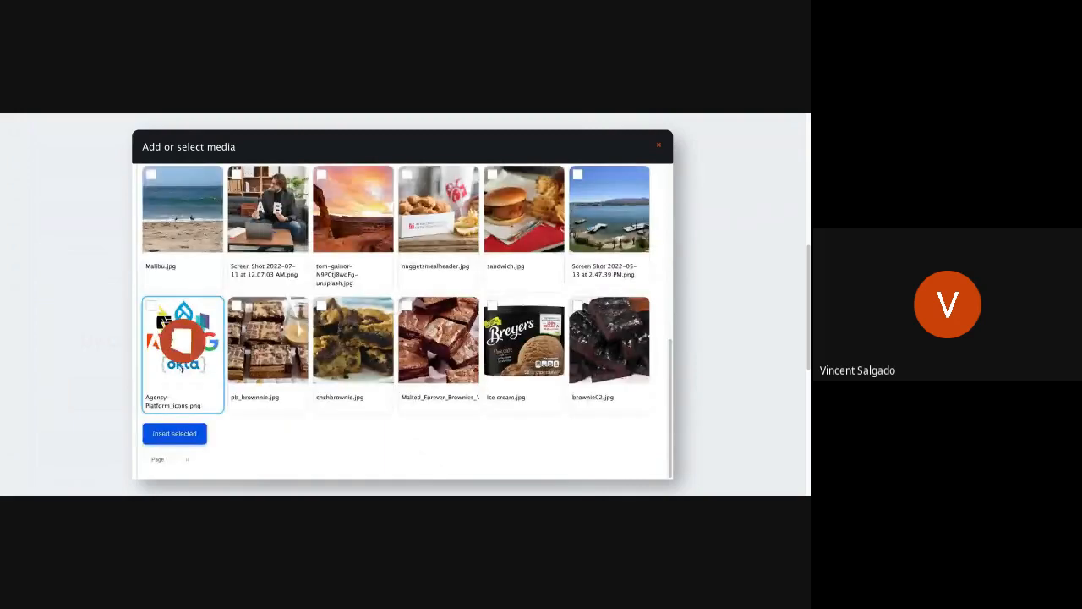
pyautogui.click(202, 433)
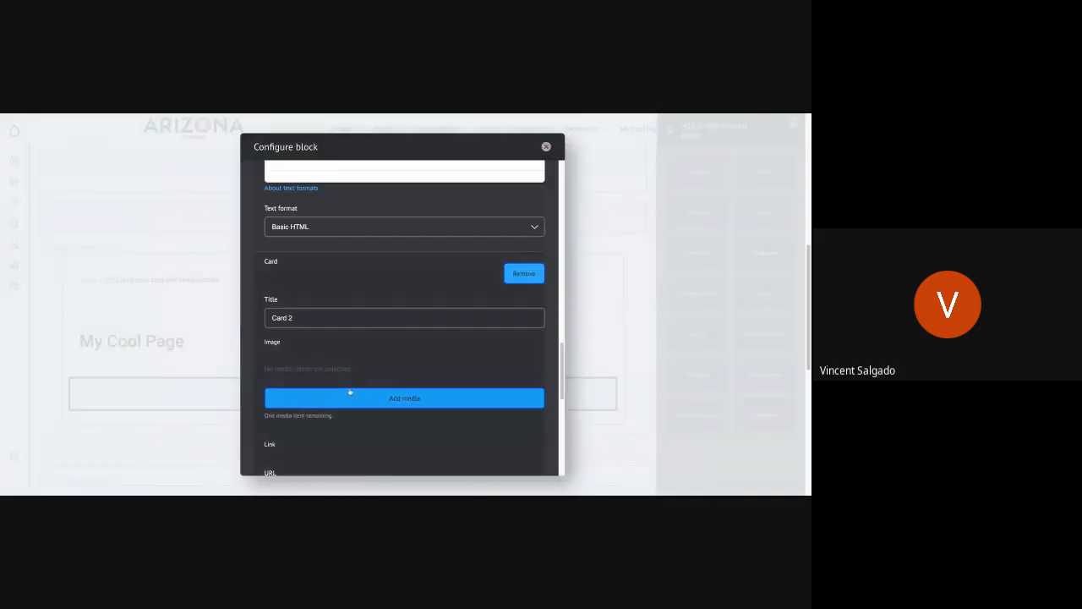
# Step: Insert the "quilt pic to test SW" picture from the media library as the image of Card 2
pyautogui.click(349, 393)
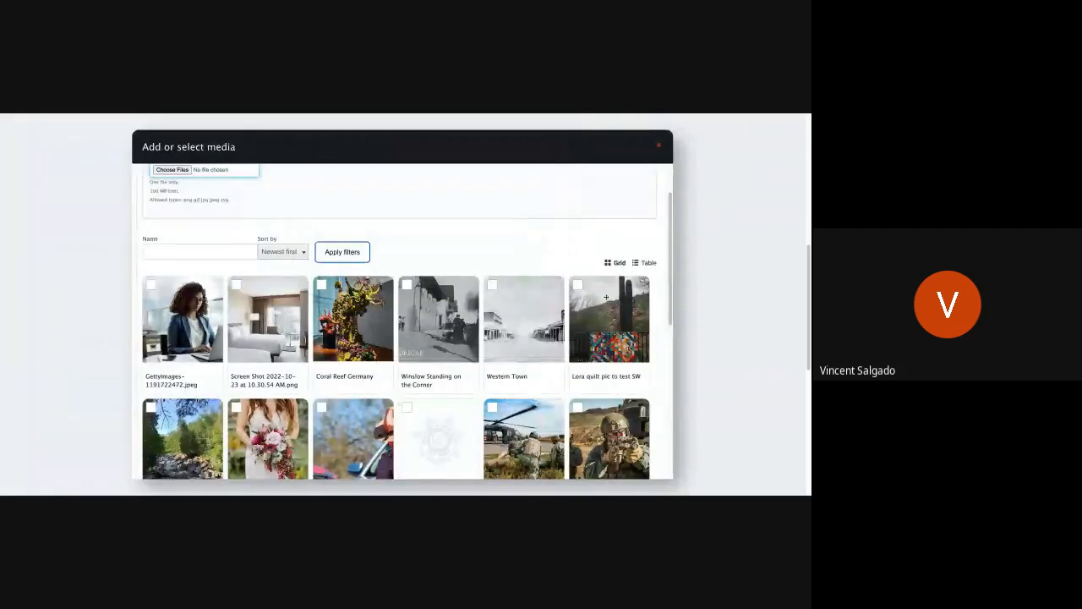
pyautogui.scroll(-10, 228, 392)
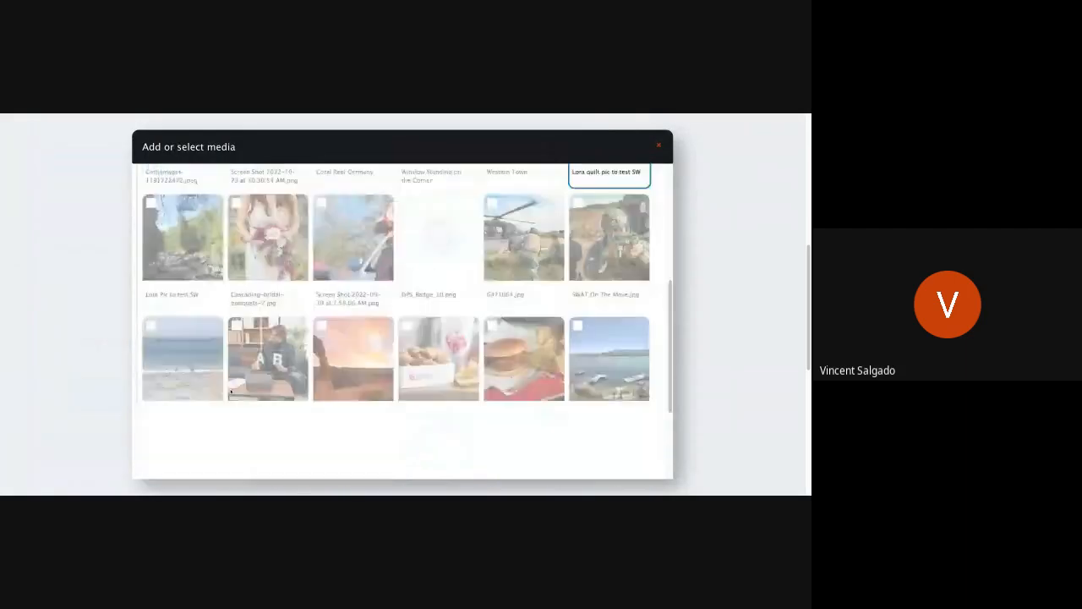
pyautogui.click(173, 432)
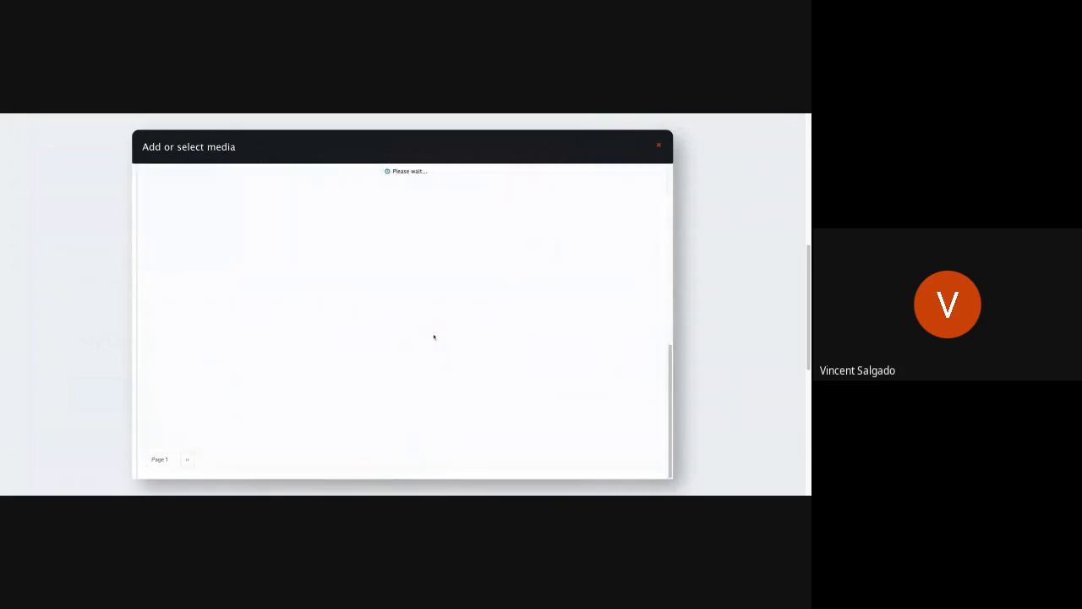
# Step: Link Card 2 to the About page and set its link text to More Info
pyautogui.scroll(-8, 362, 367)
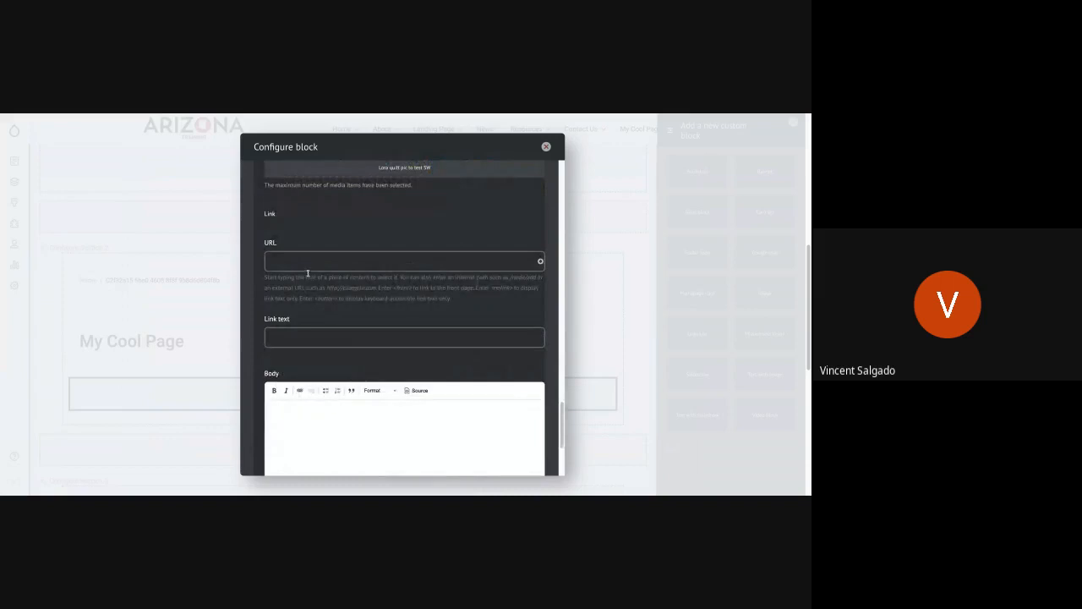
pyautogui.click(307, 264)
pyautogui.write('About')
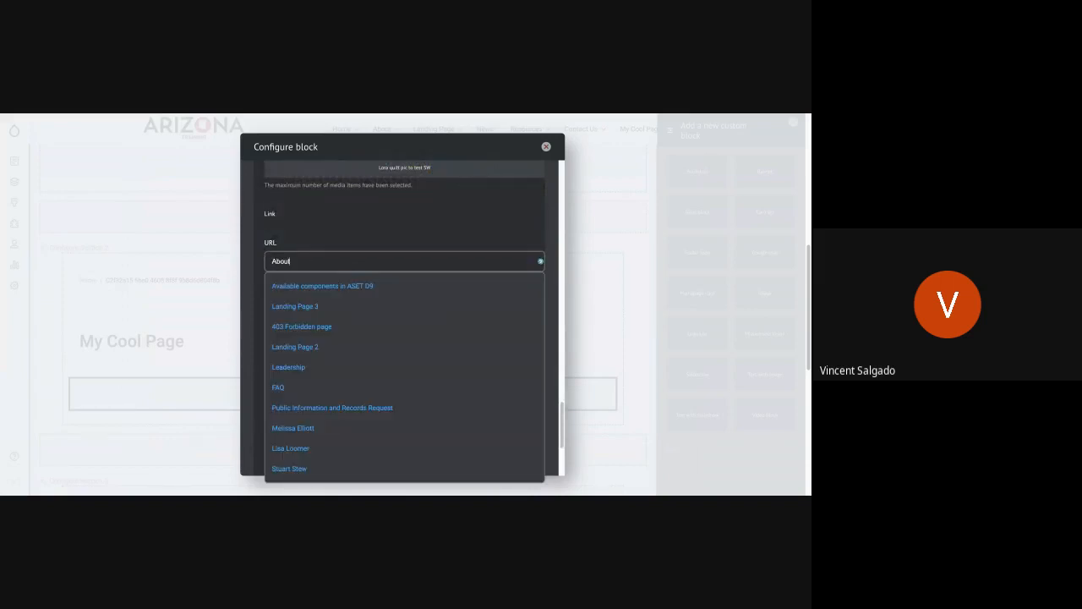
pyautogui.click(302, 307)
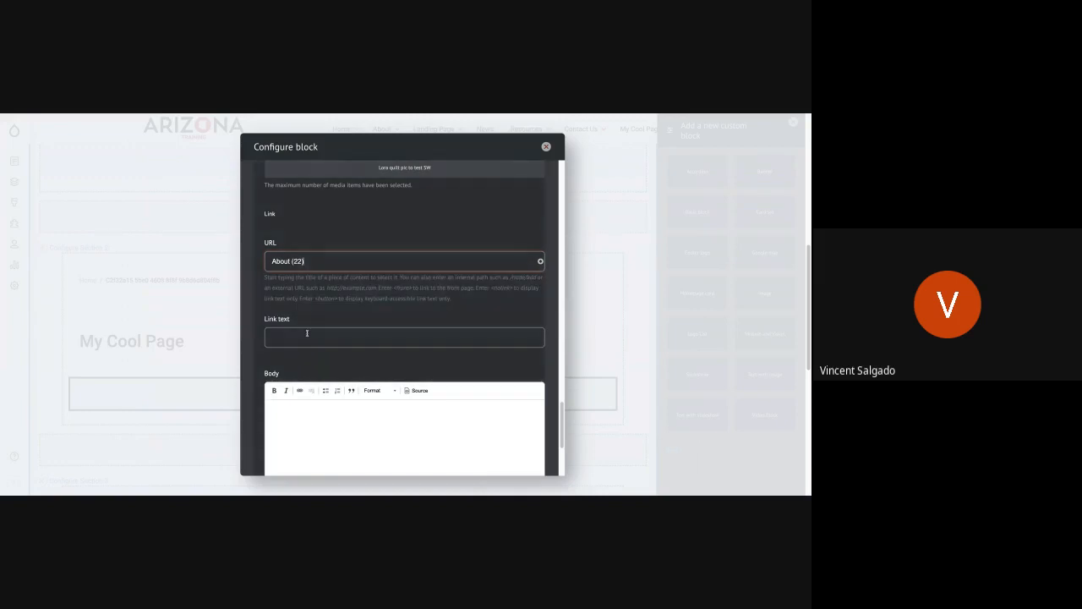
pyautogui.click(308, 334)
pyautogui.write('More Info')
# Step: Fill the body of Card 2 with the copied "Pudding brownie cake" placeholder paragraph
pyautogui.click(307, 411)
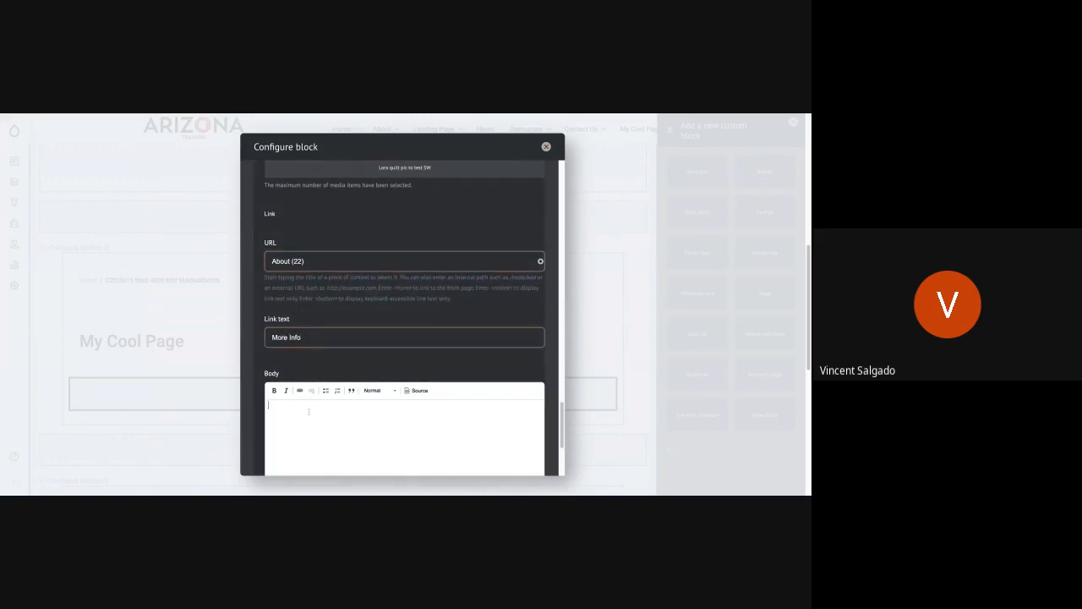
pyautogui.write('Pudding brownie cake dessert marshmallow soufflé. Toffee cheesecake topping cake cake muffin cotton candy pie oat cake. Fruitcake gummies sesame snaps oat cake cheesecake chocolate sugar plum pie cotton candy.')
pyautogui.scroll(-1, 345, 370)
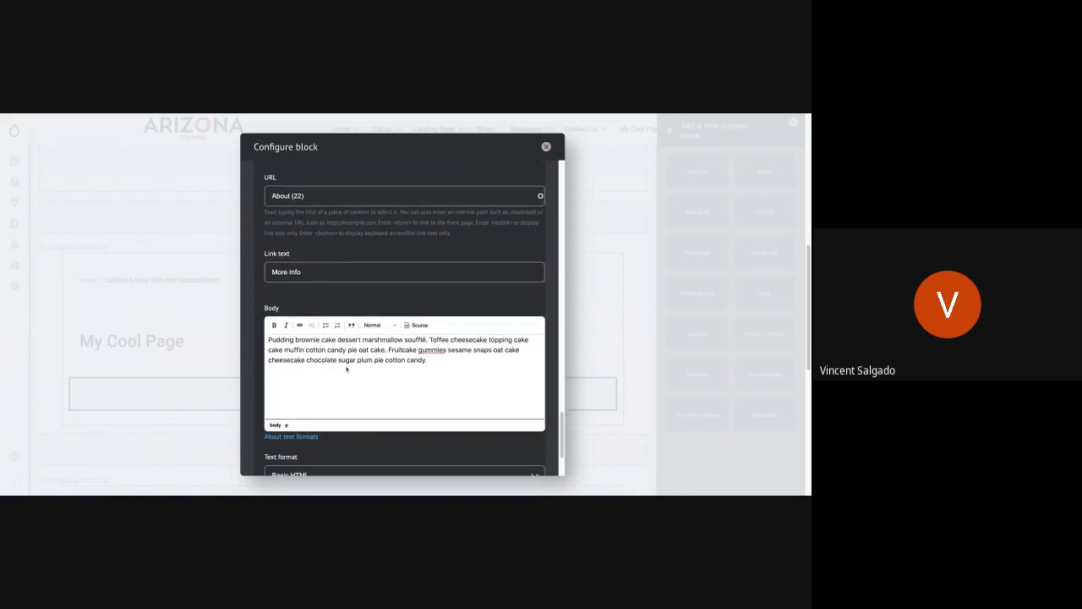
# Step: Add a third card to the card set below Card 2
pyautogui.scroll(-2, 391, 357)
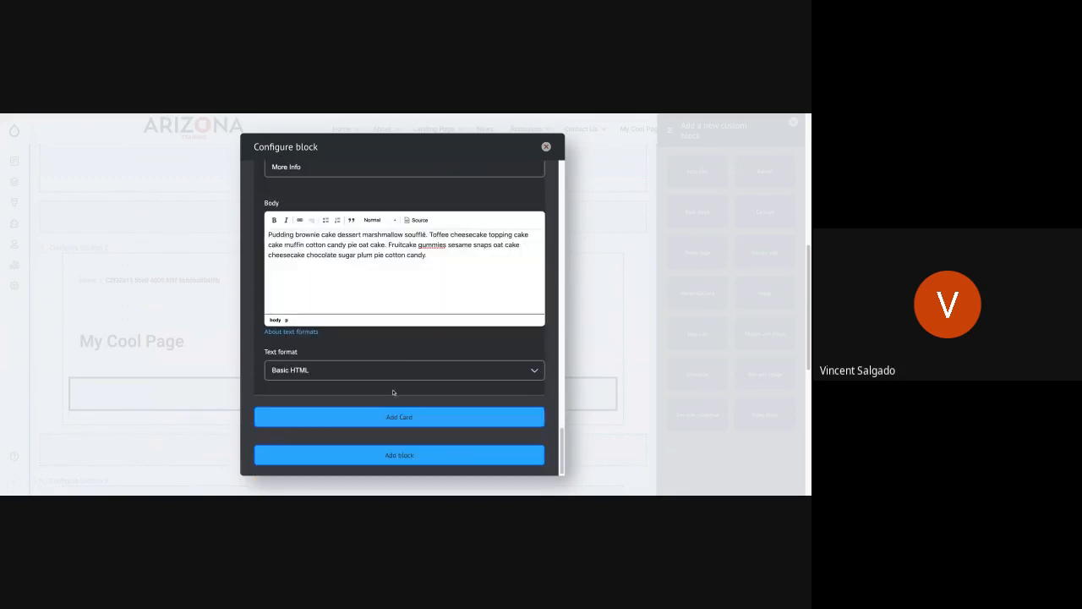
pyautogui.click(394, 417)
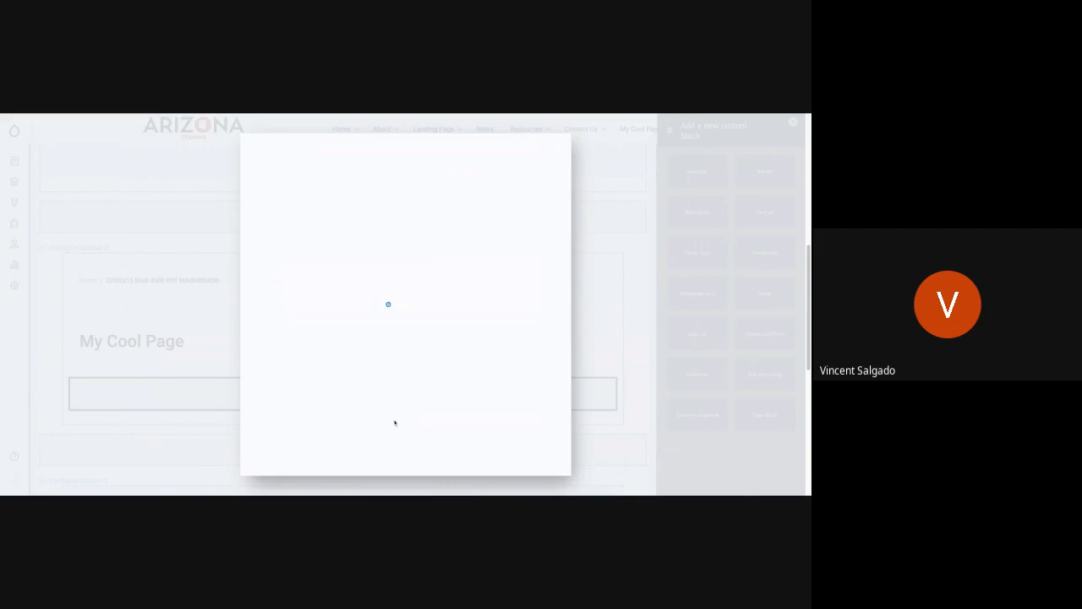
pyautogui.scroll(1, 360, 325)
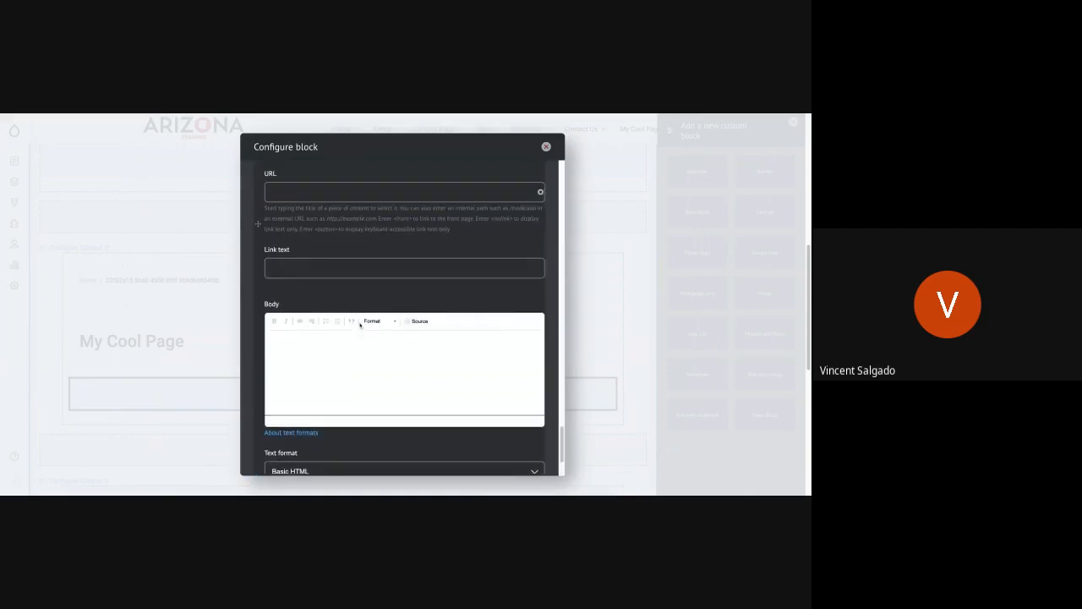
# Step: Title the third card Card 3 and insert the bridal bouquet picture from the media library as its image
pyautogui.scroll(4, 360, 324)
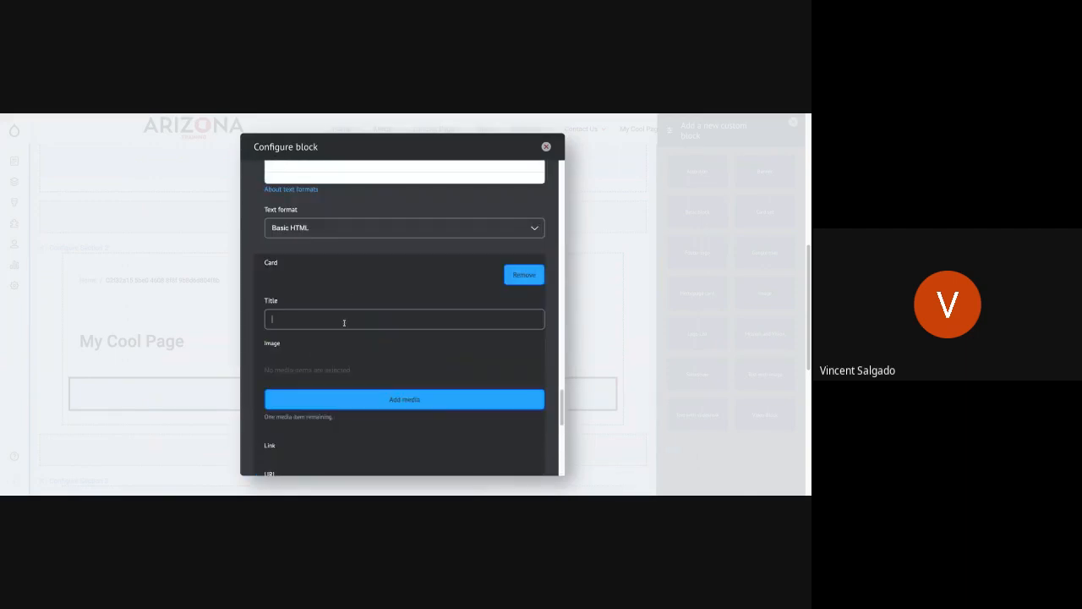
pyautogui.write('Card 3')
pyautogui.click(378, 407)
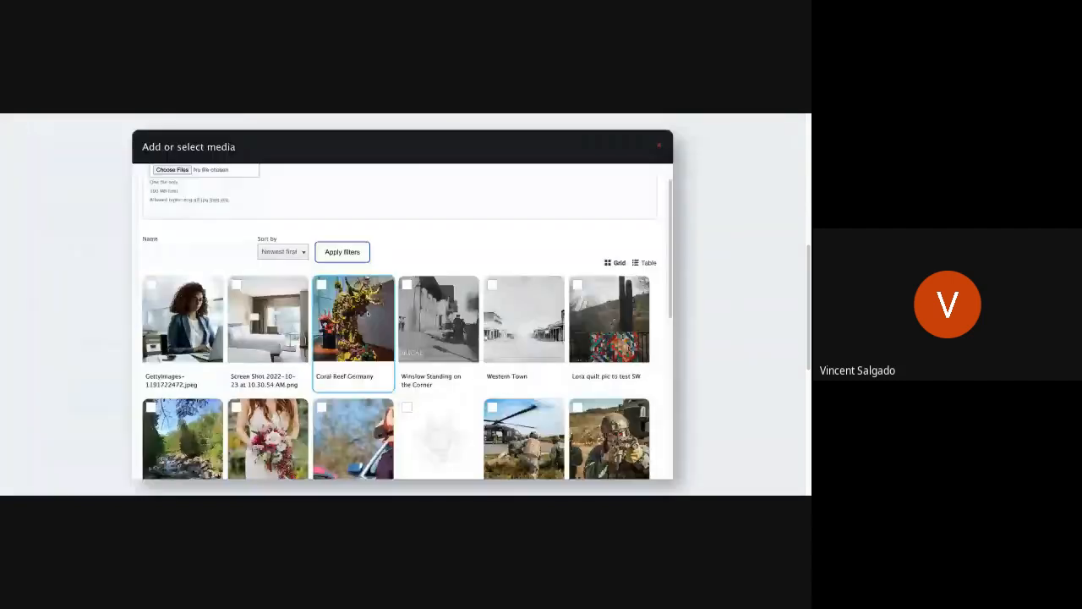
pyautogui.scroll(-1, 269, 411)
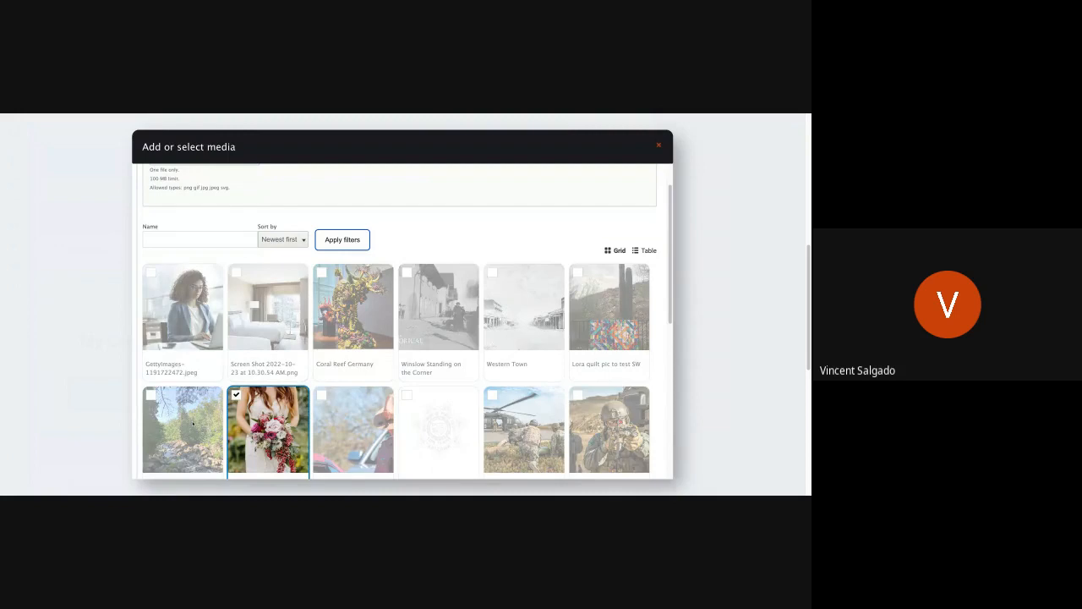
pyautogui.scroll(-10, 194, 423)
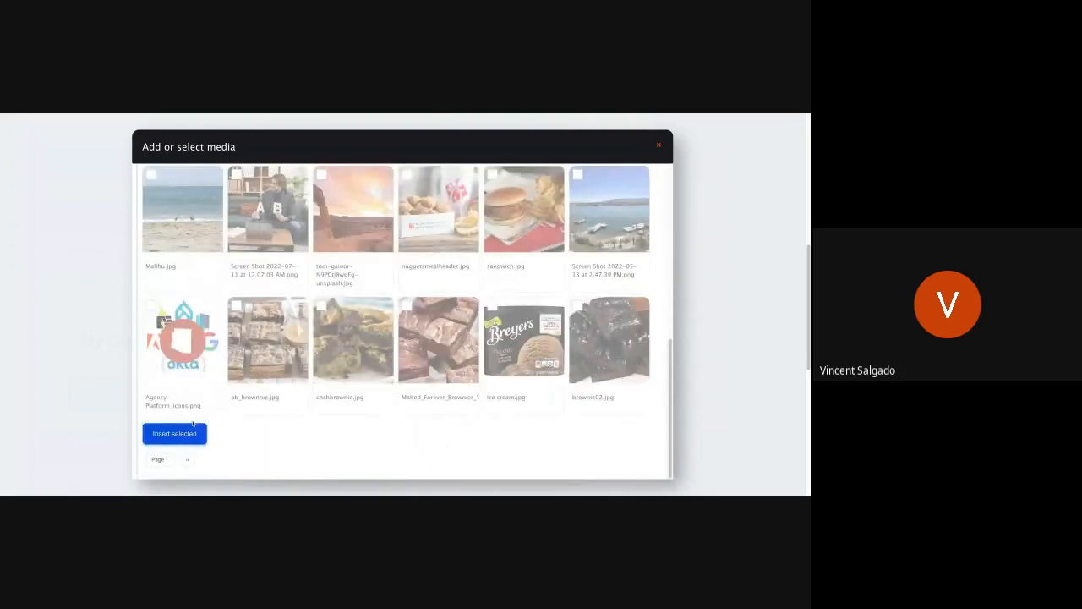
pyautogui.click(185, 434)
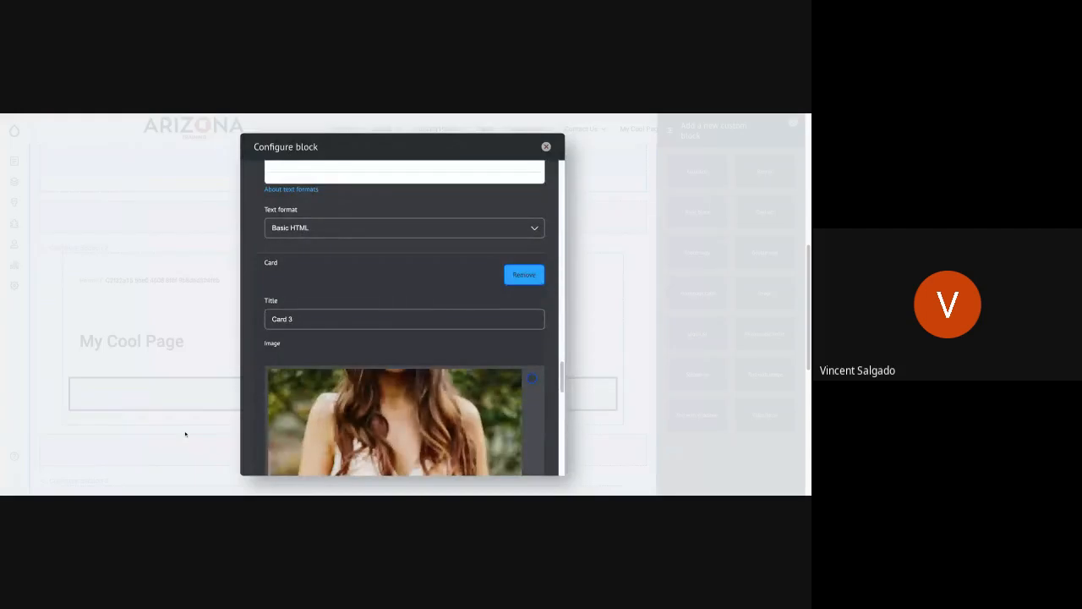
# Step: Link Card 3 to Landing Page 3 and set its link text to More Info
pyautogui.scroll(-3, 325, 409)
pyautogui.scroll(-8, 325, 408)
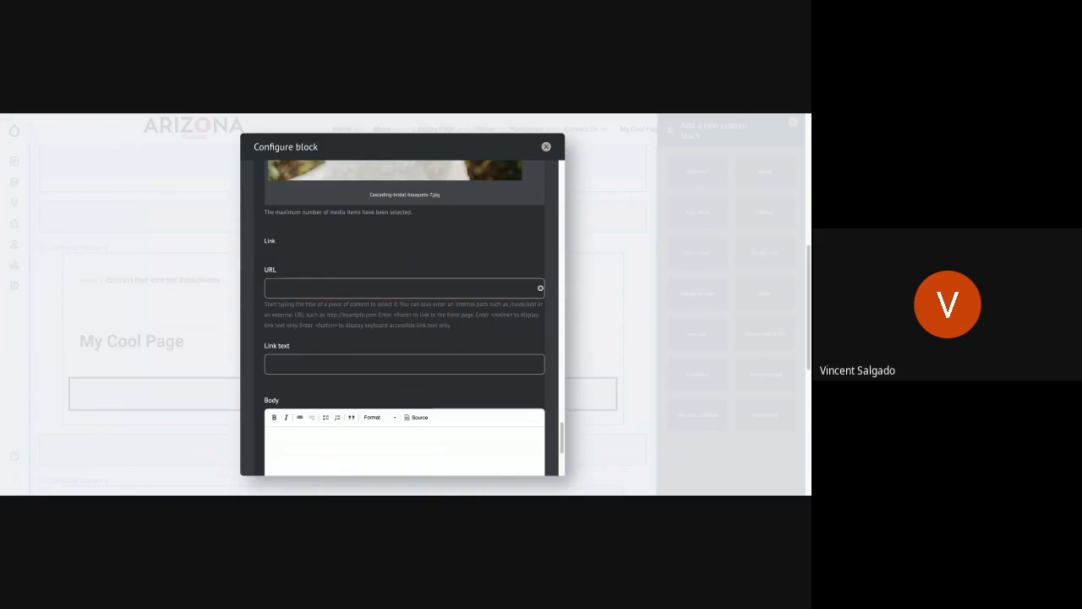
pyautogui.write('Landing')
pyautogui.click(289, 315)
pyautogui.click(296, 363)
pyautogui.write('More Ino')
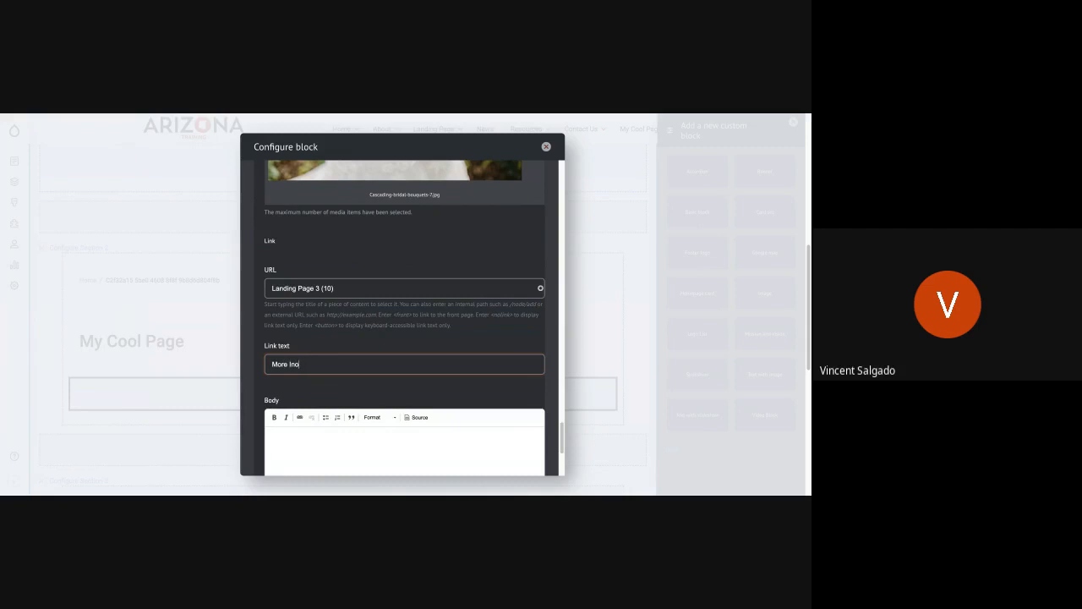
pyautogui.press('BackSpace')
pyautogui.write('fo')
pyautogui.tripleClick(345, 291)
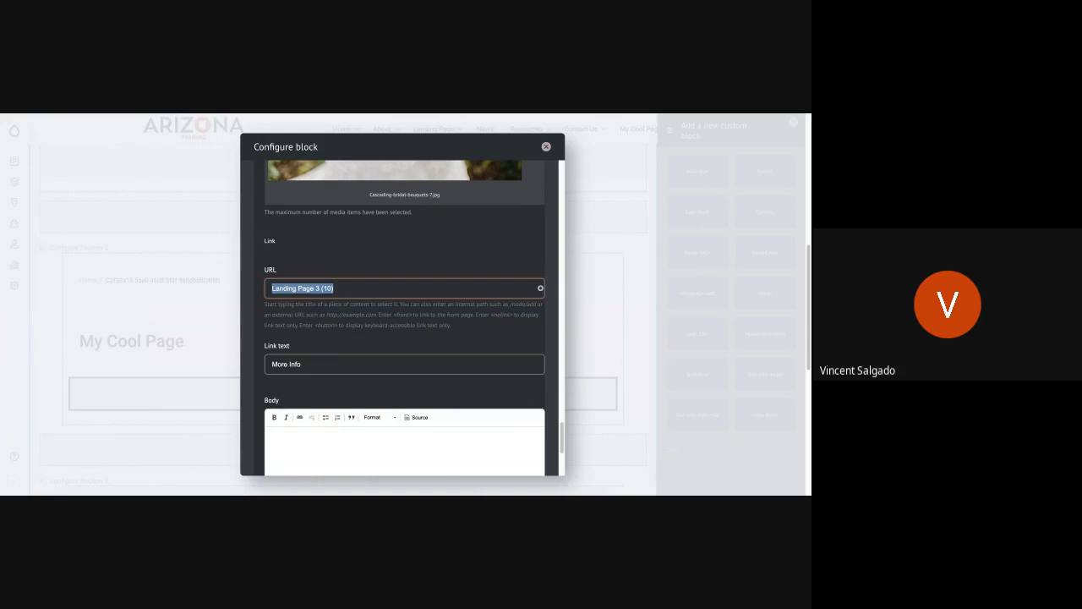
pyautogui.press('BackSpace')
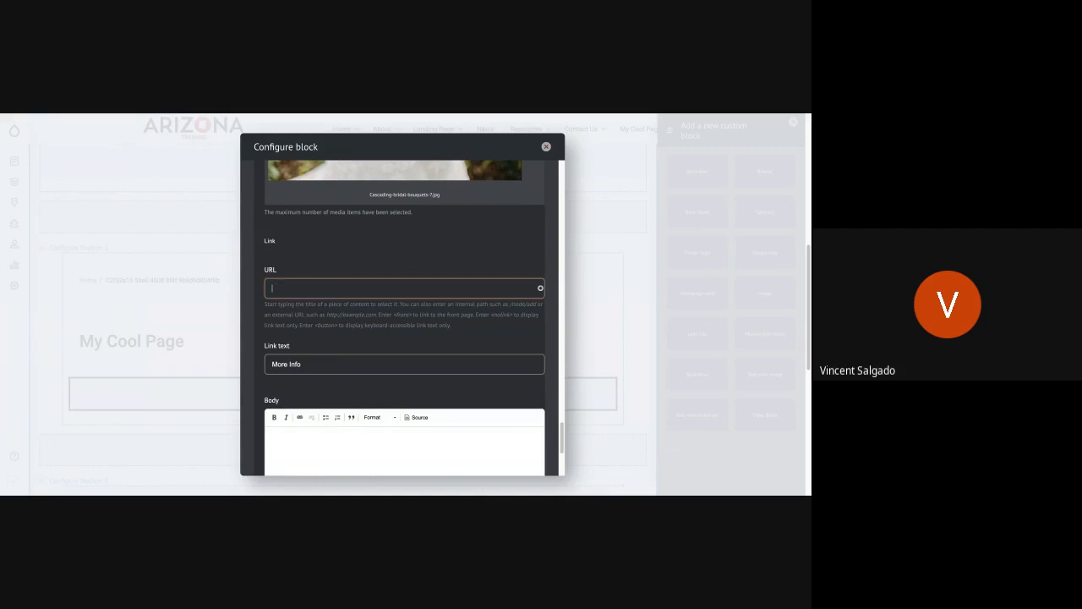
pyautogui.write('https://www.google.com')
# Step: Fill the body of Card 3 with the copied "Pudding brownie cake" placeholder paragraph and add the card set block to the page
pyautogui.scroll(-5, 315, 399)
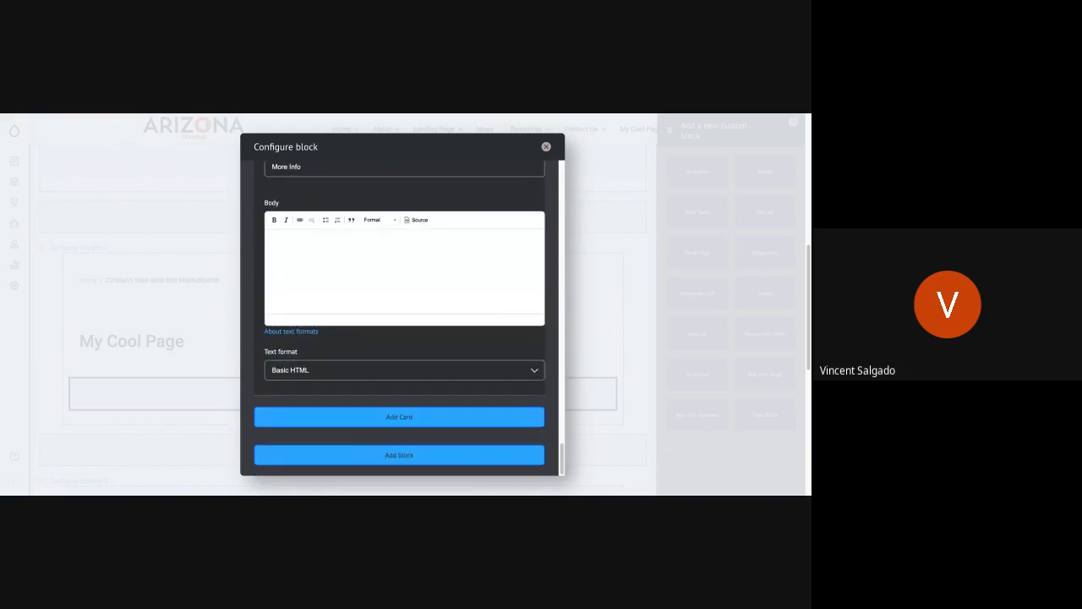
pyautogui.click(315, 274)
pyautogui.write('Pudding brownie cake dessert marshmallow soufflé. Toffee cheesecake topping cake cake muffin cotton candy pie oat cake. Fruitcake gummies sesame snaps oat cake cheesecake chocolate sugar plum pie cotton candy.')
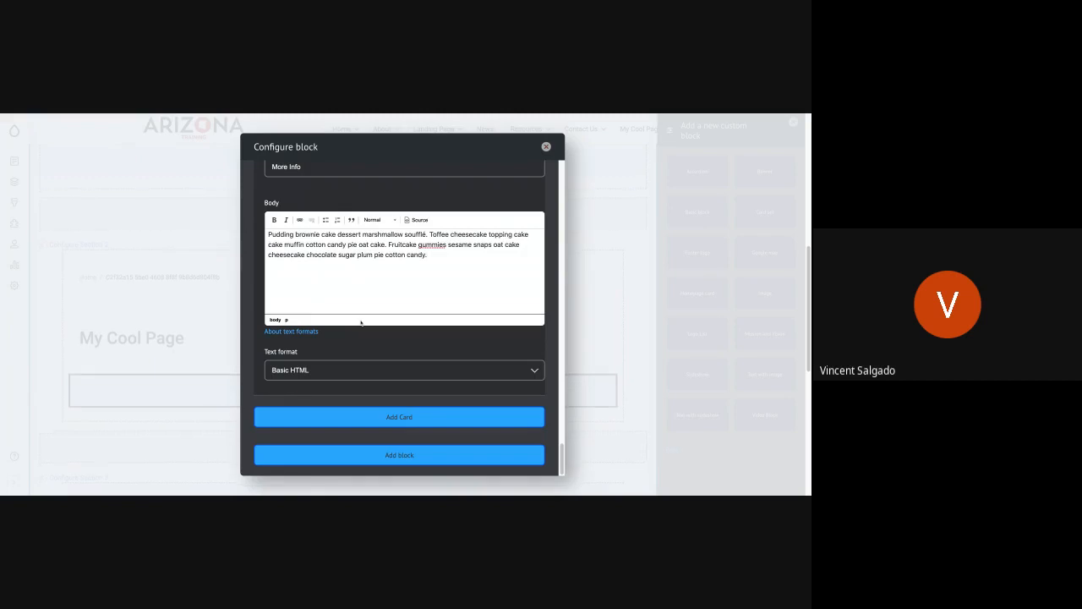
pyautogui.click(399, 455)
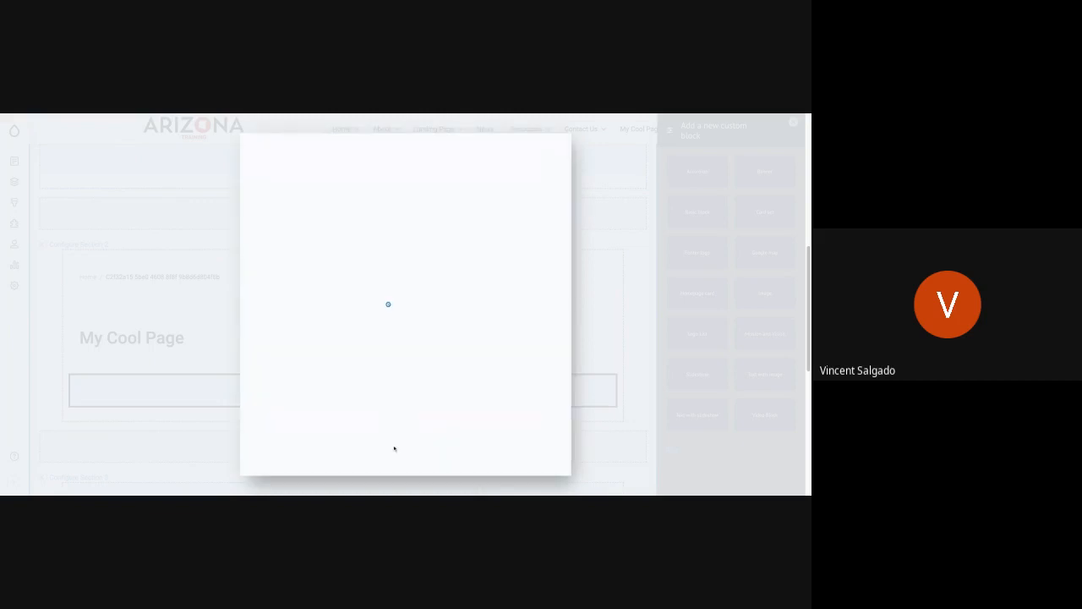
# Step: Save the layout of My Cool Page with the new card set
pyautogui.scroll(5, 292, 358)
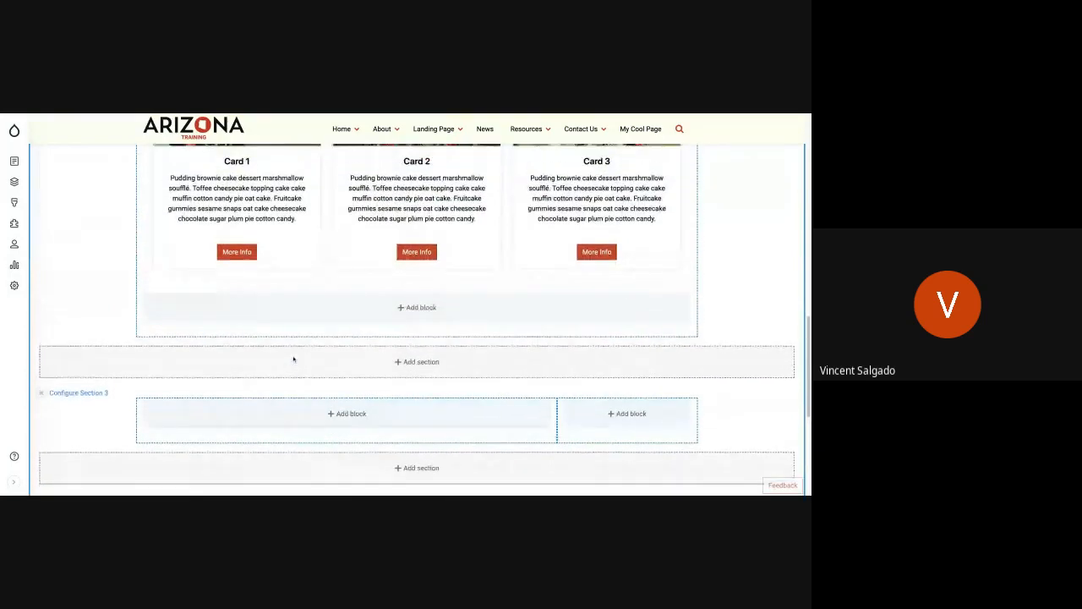
pyautogui.scroll(3, 293, 359)
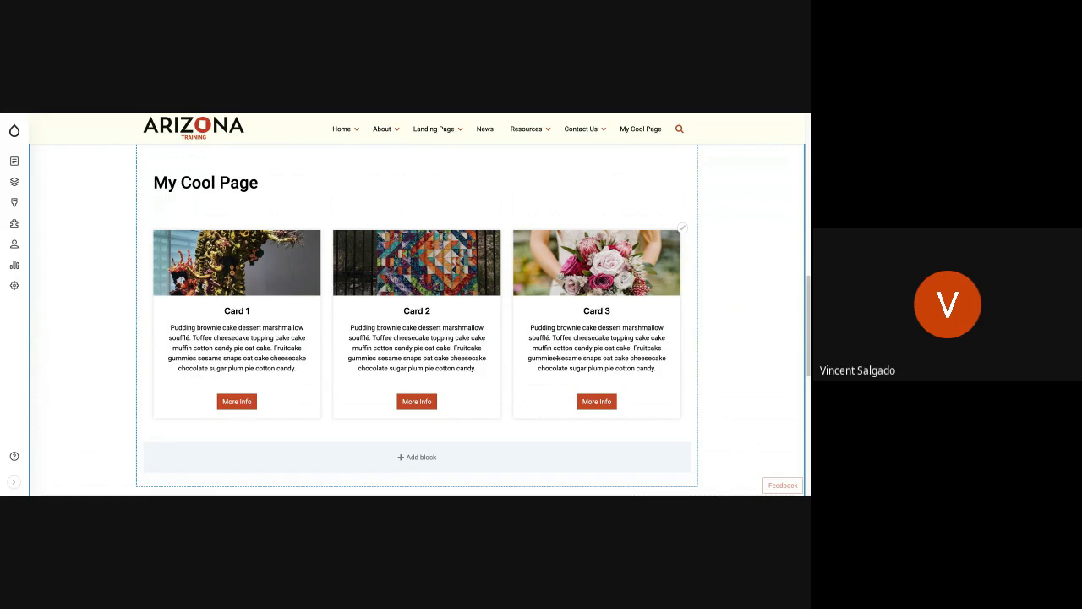
pyautogui.scroll(10, 237, 321)
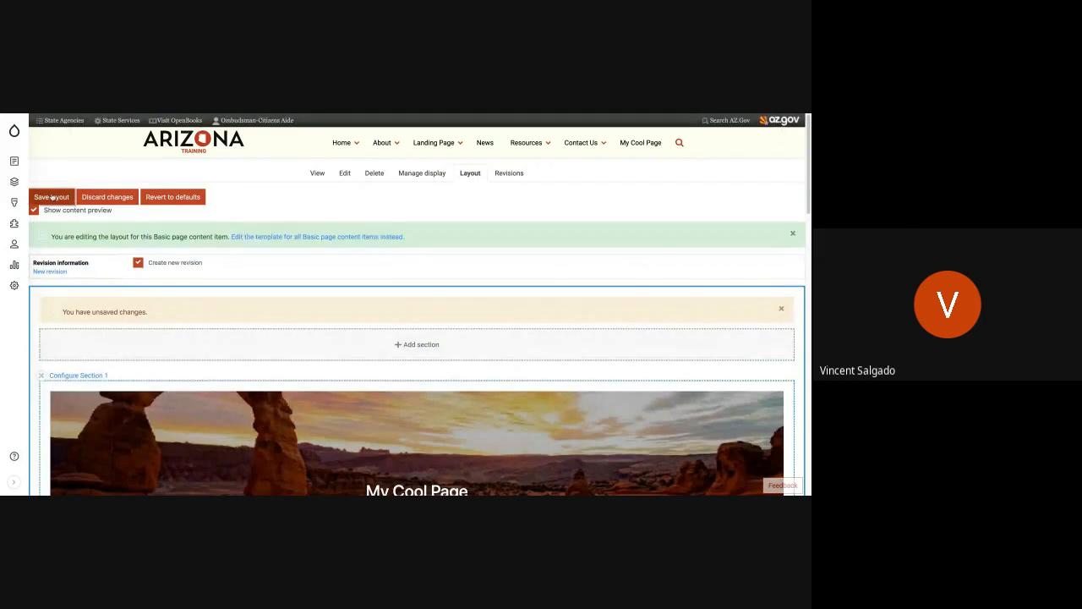
pyautogui.click(53, 197)
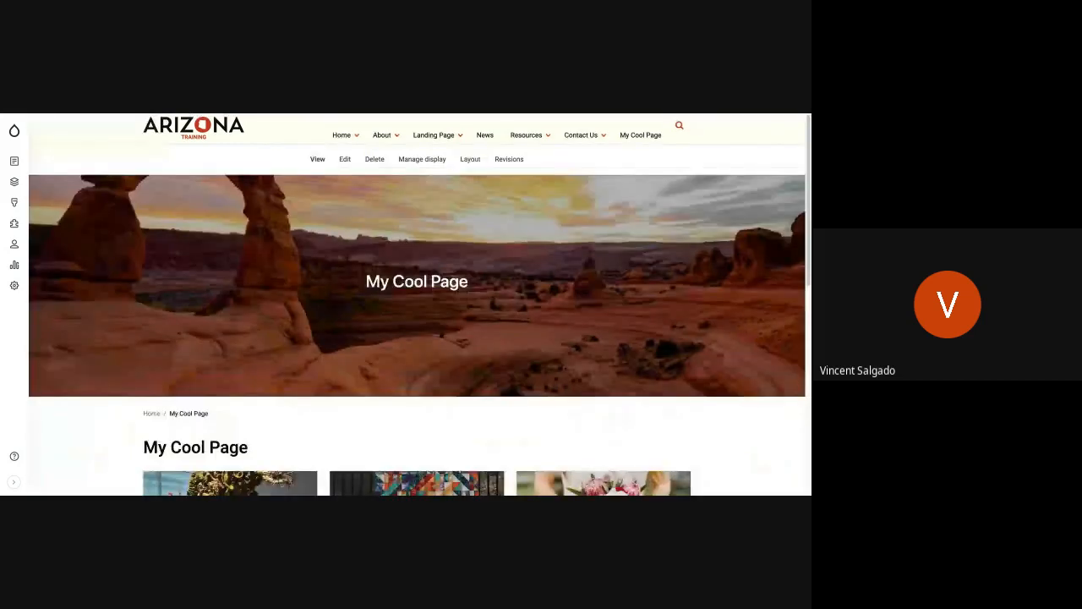
# Step: Test the card link to the News About Arizona page, return to My Cool Page, and review its banner and three cards
pyautogui.scroll(-5, 249, 315)
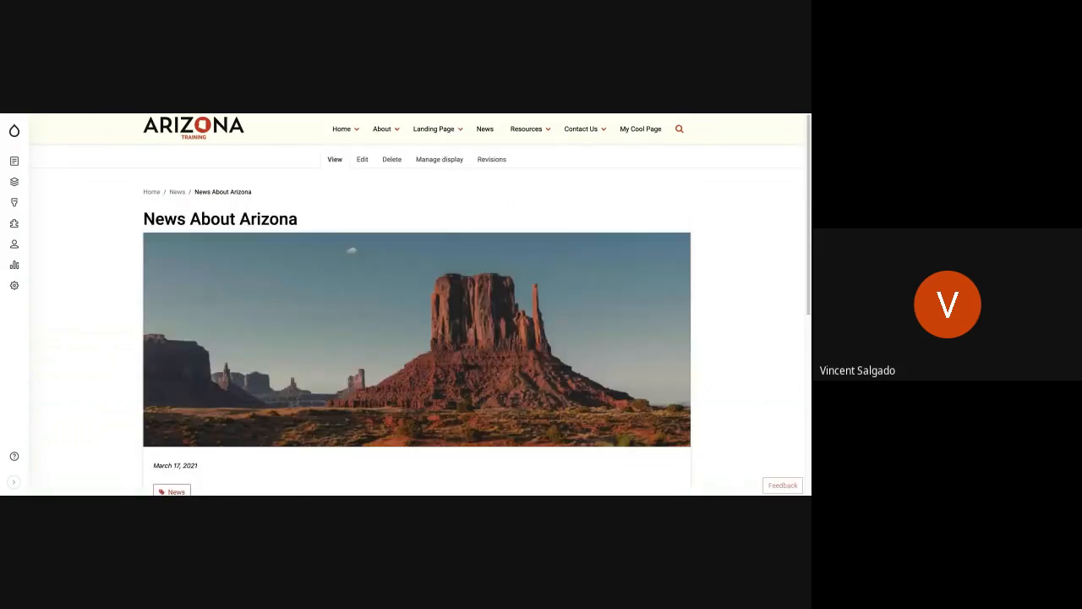
pyautogui.hotkey('alt', 'Left')
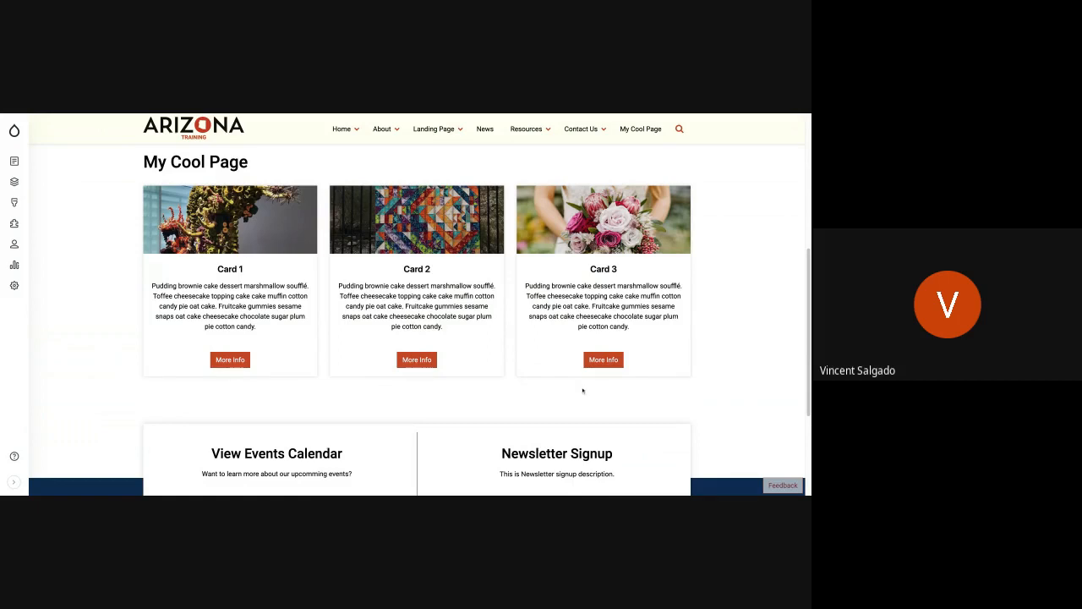
pyautogui.scroll(2, 580, 389)
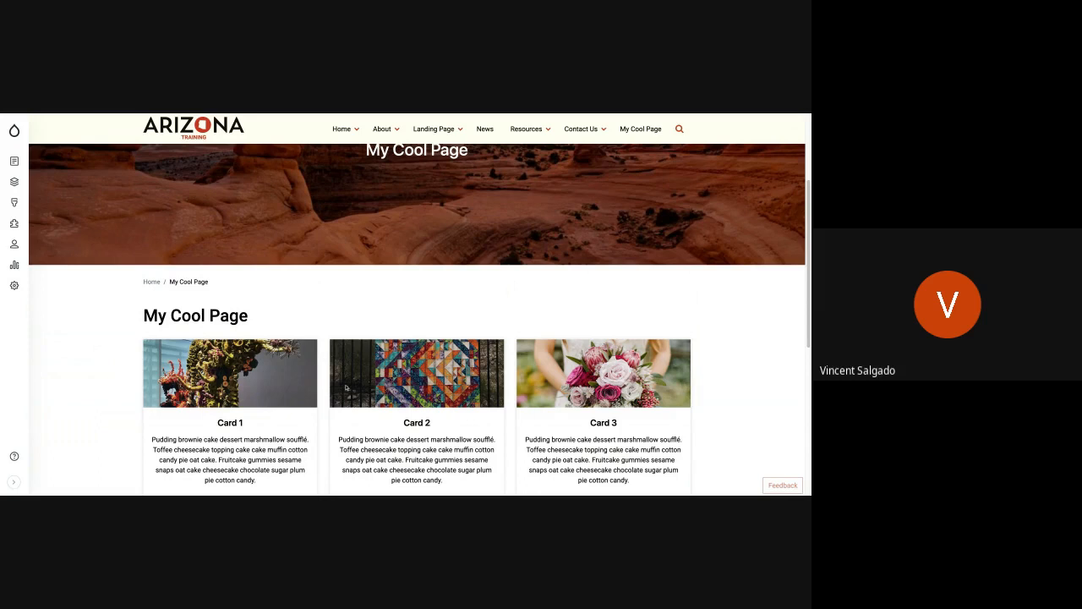
pyautogui.scroll(-2, 373, 406)
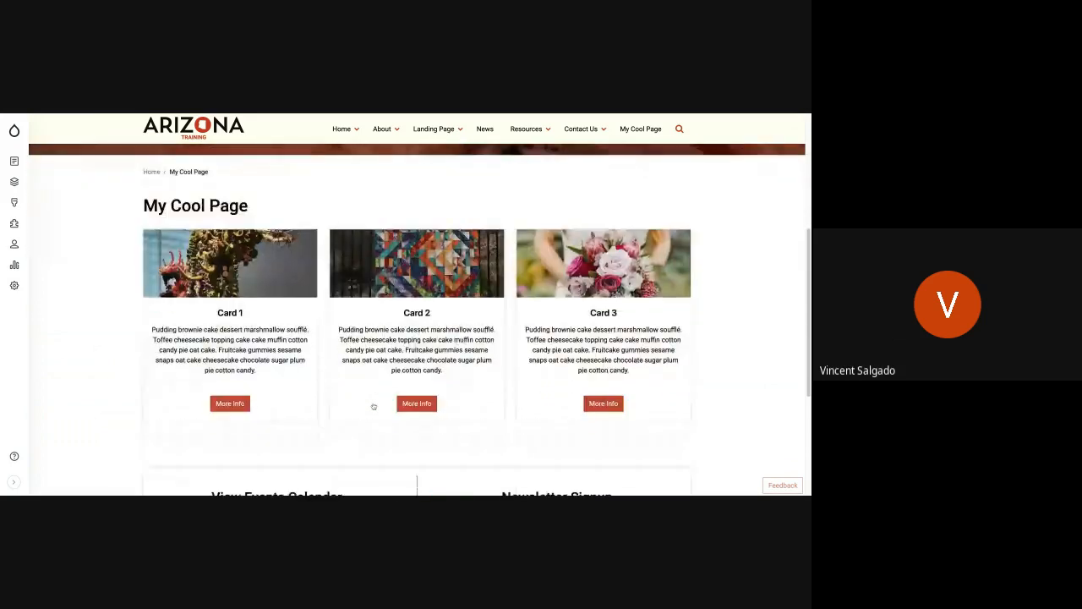
pyautogui.scroll(-2, 374, 406)
pyautogui.scroll(3, 374, 407)
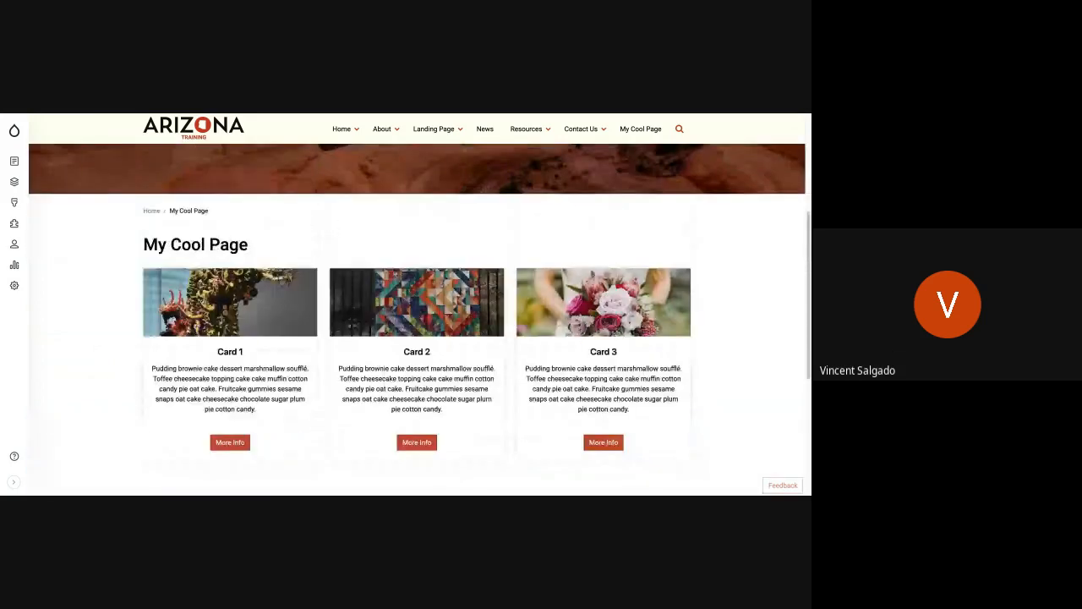
pyautogui.scroll(1, 416, 339)
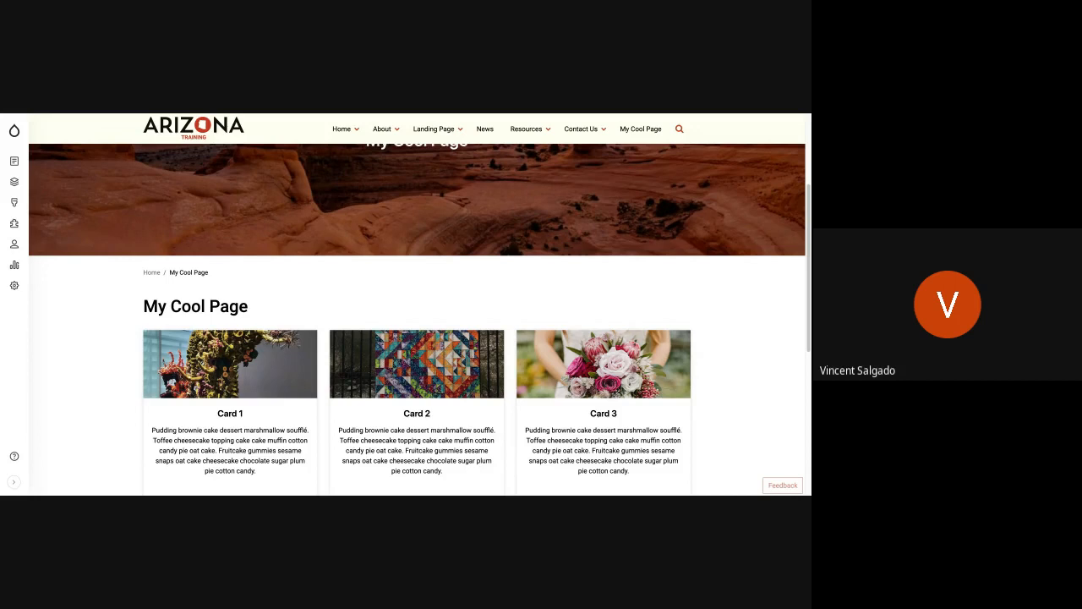
pyautogui.scroll(4, 417, 305)
pyautogui.scroll(-3, 417, 305)
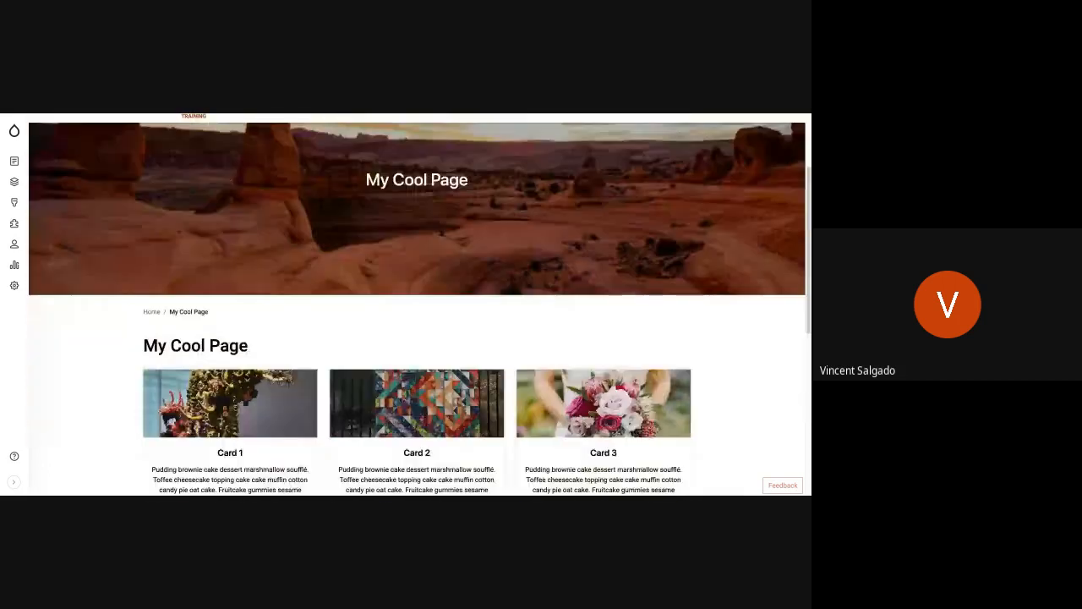
pyautogui.scroll(-5, 417, 304)
pyautogui.scroll(1, 416, 304)
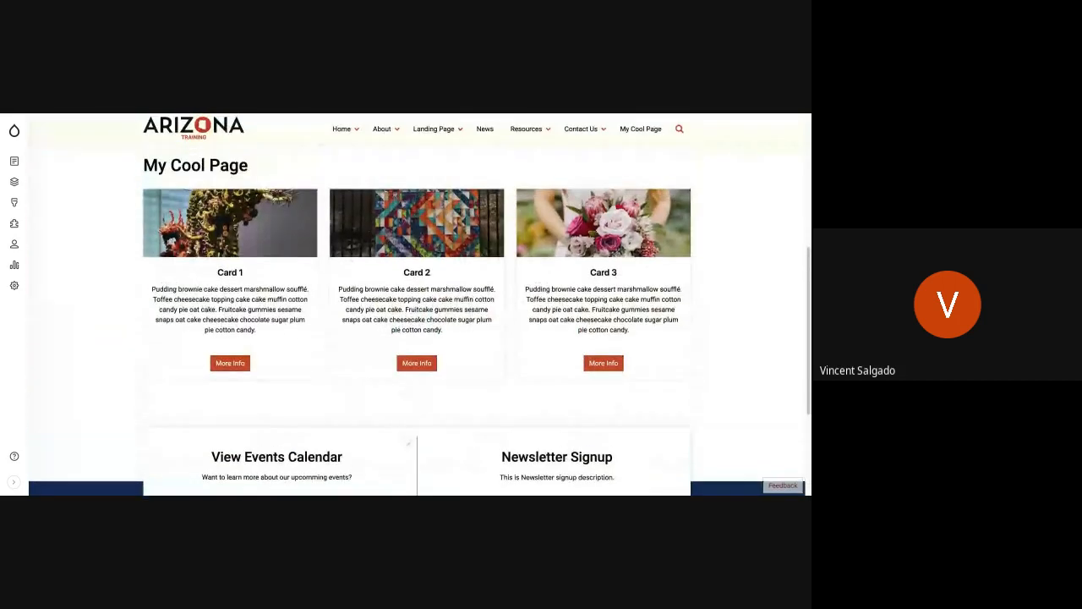
pyautogui.scroll(2, 384, 380)
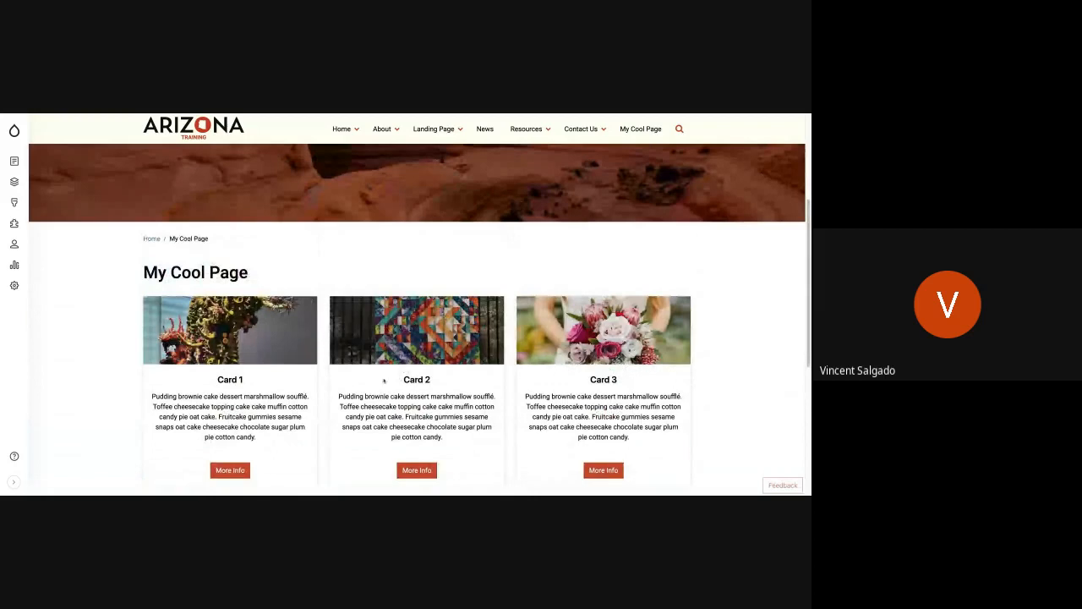
# Step: Reopen the layout of My Cool Page and open the configuration of the card set block
pyautogui.scroll(4, 493, 329)
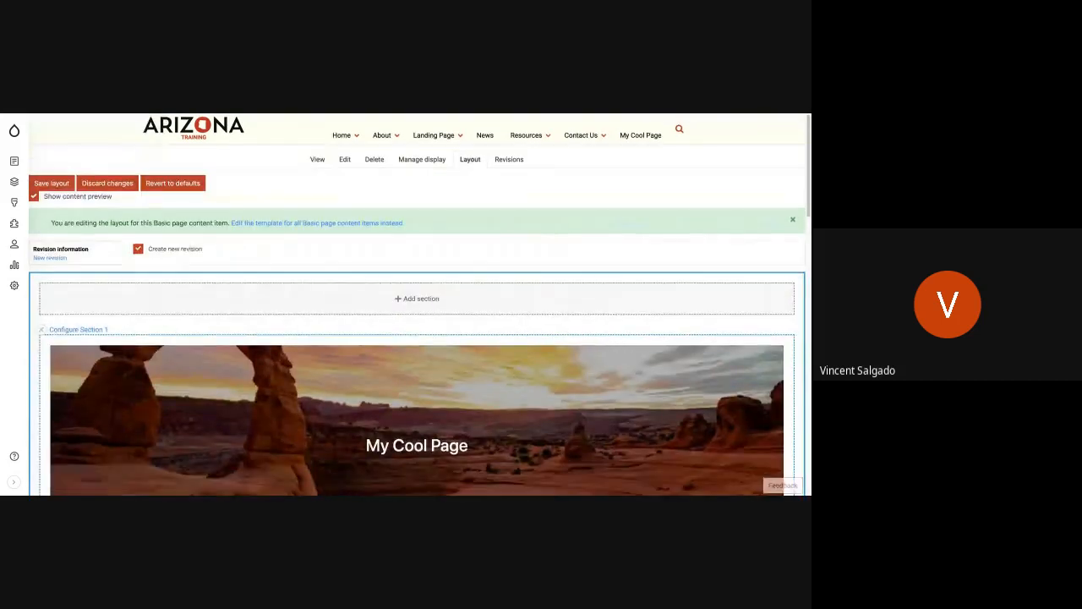
pyautogui.scroll(-5, 475, 284)
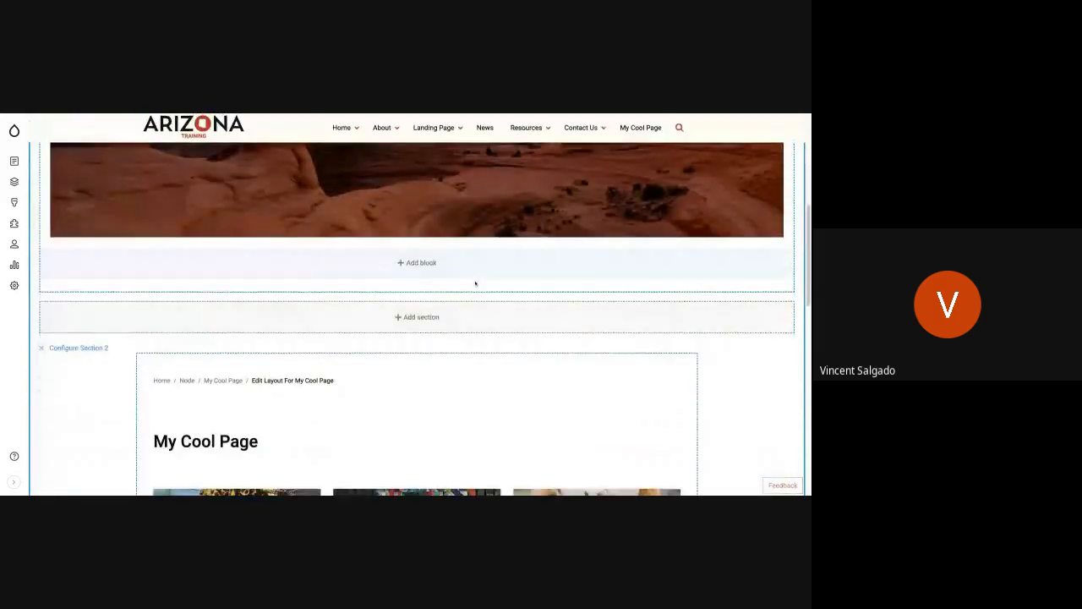
pyautogui.scroll(-4, 475, 283)
pyautogui.scroll(1, 475, 283)
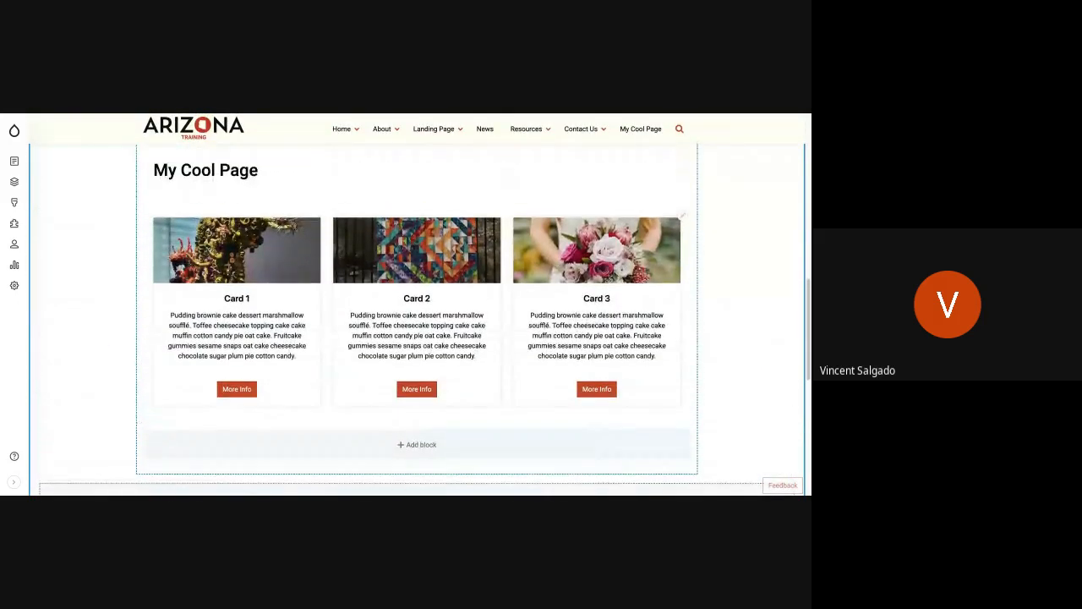
pyautogui.click(682, 218)
pyautogui.click(681, 216)
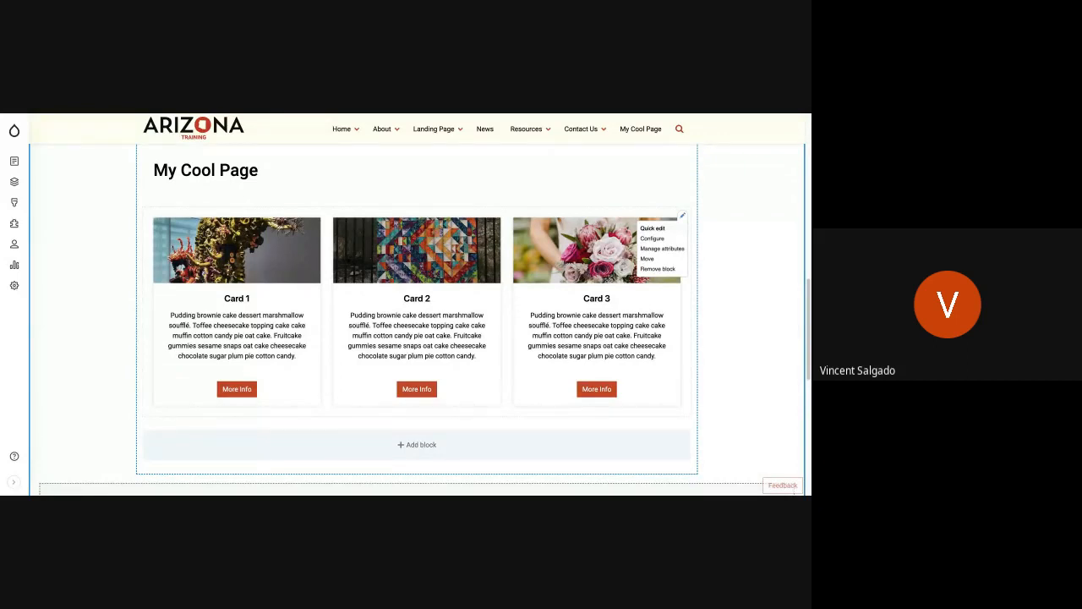
pyautogui.click(652, 241)
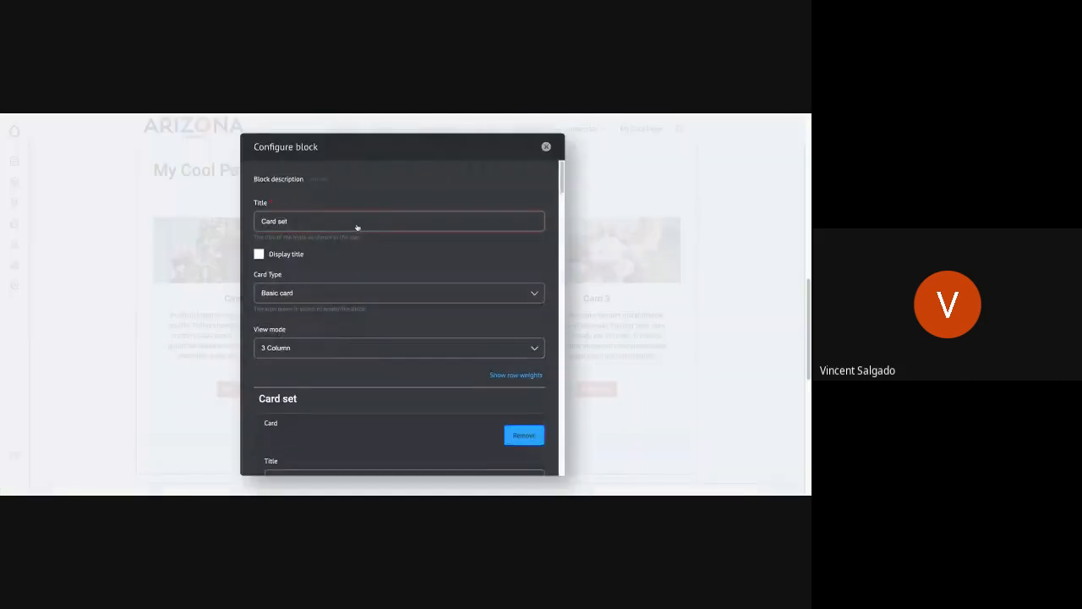
# Step: Review the title, image, link and body fields of the cards in the card set's configuration
pyautogui.scroll(-5, 346, 306)
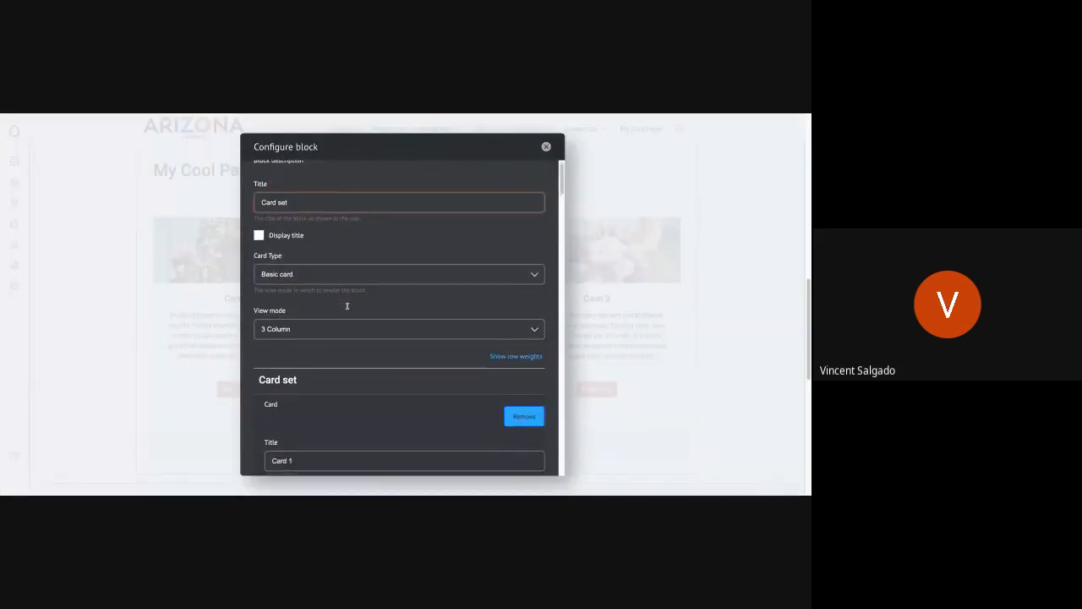
pyautogui.scroll(-10, 404, 317)
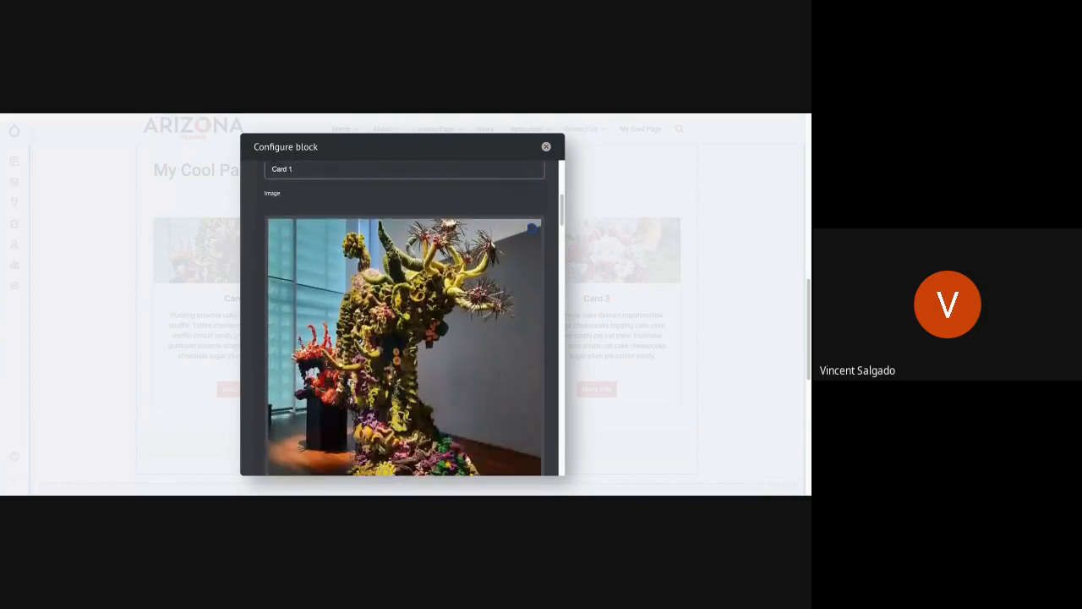
pyautogui.scroll(-1, 404, 318)
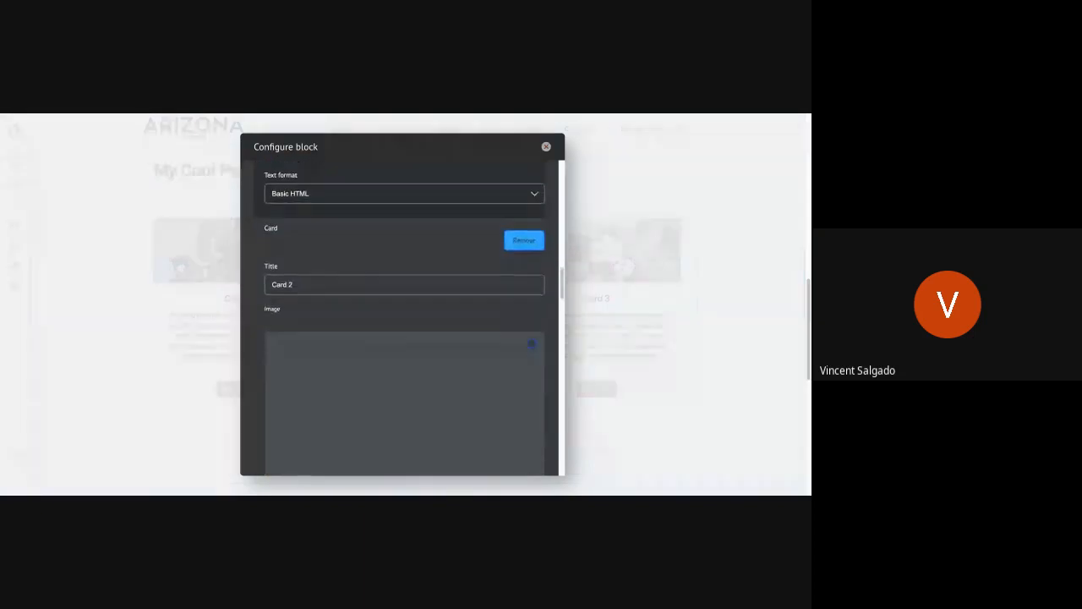
pyautogui.scroll(3, 404, 318)
pyautogui.scroll(2, 404, 317)
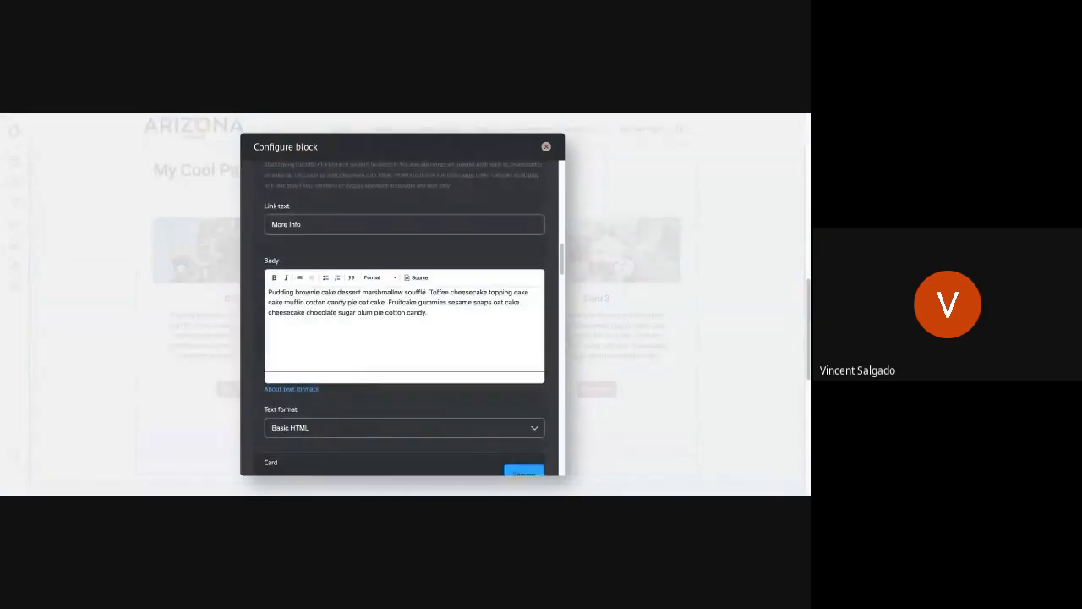
pyautogui.scroll(-5, 404, 318)
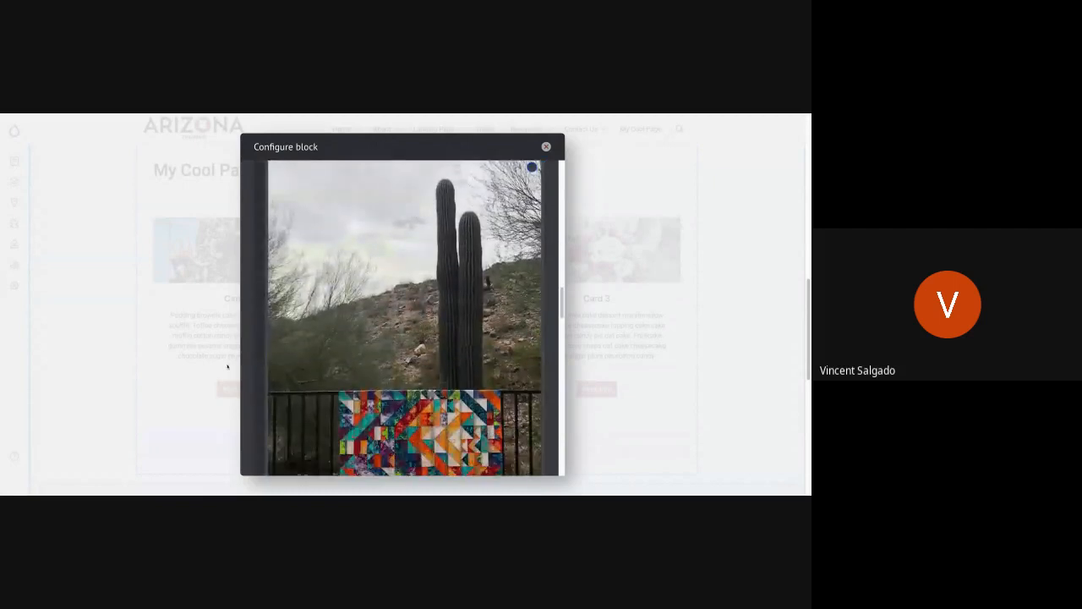
pyautogui.scroll(-1, 225, 367)
pyautogui.scroll(-3, 252, 358)
pyautogui.scroll(-1, 252, 357)
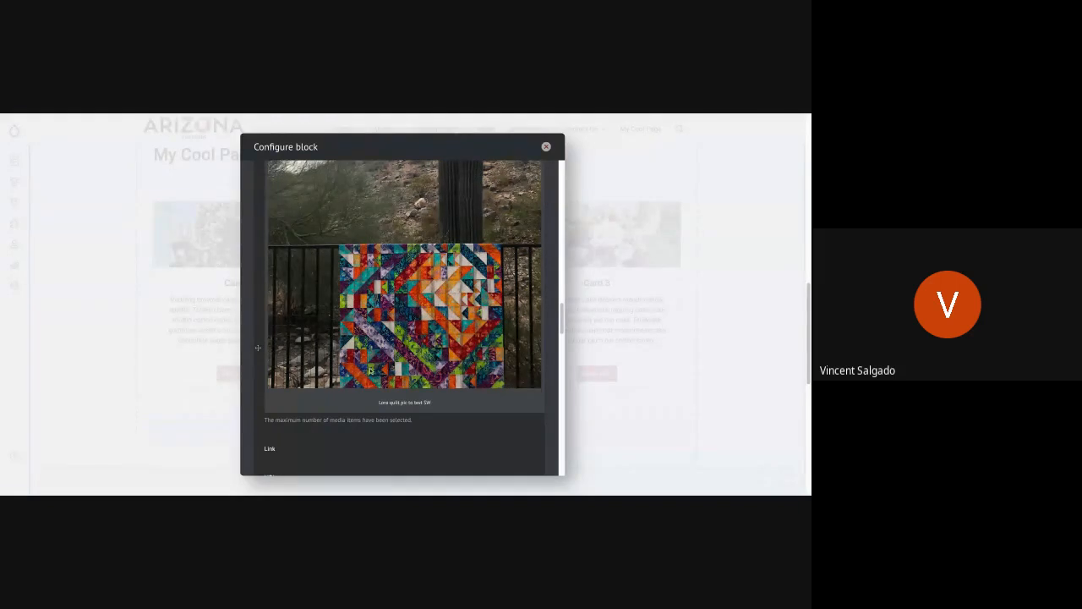
pyautogui.scroll(-1, 370, 371)
pyautogui.scroll(-10, 370, 370)
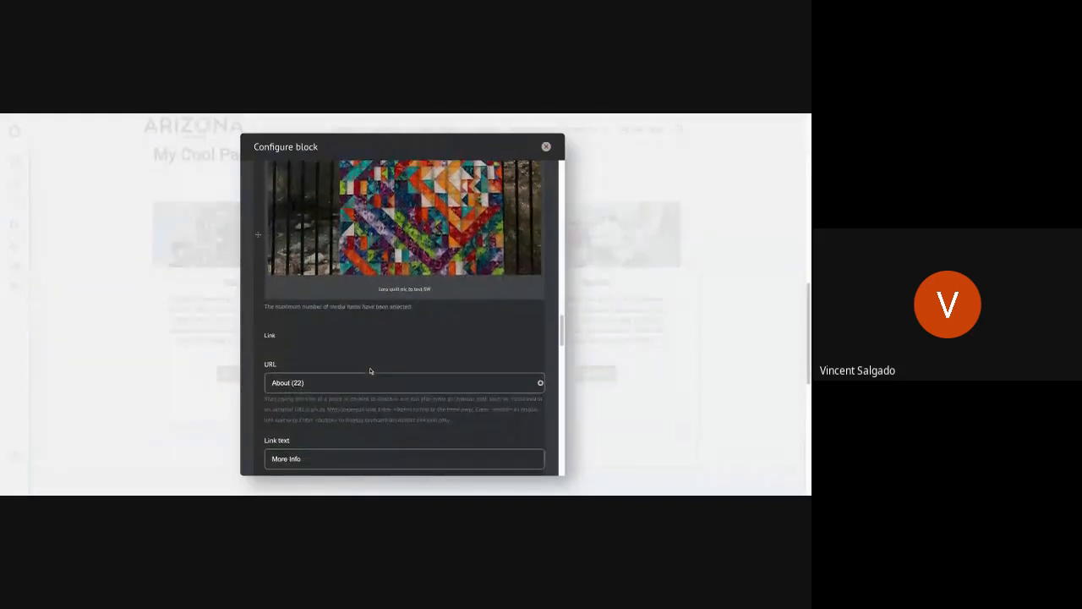
pyautogui.scroll(-2, 369, 370)
pyautogui.scroll(15, 369, 371)
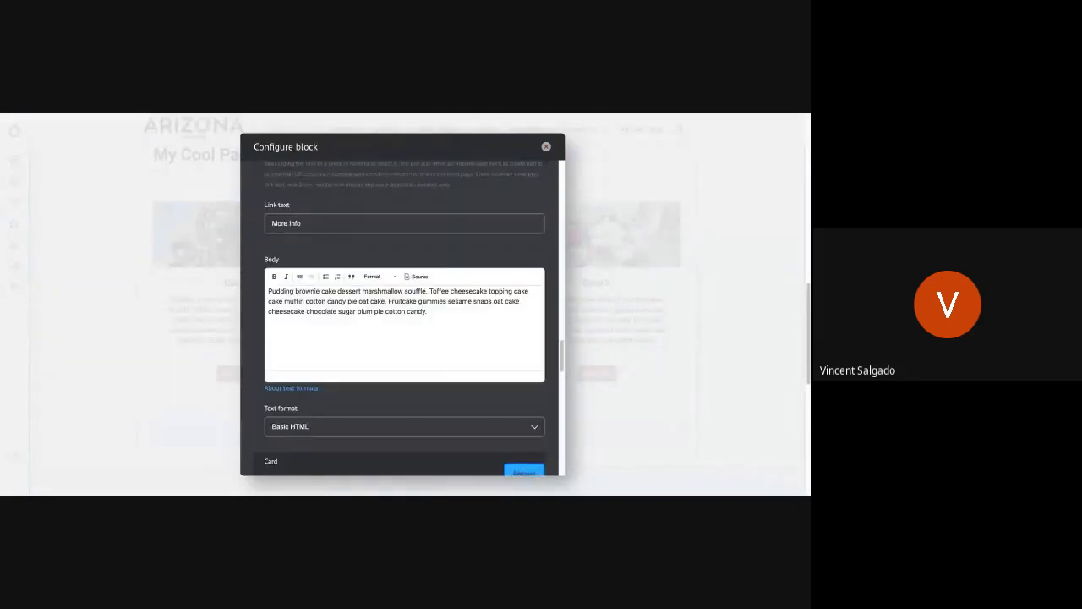
pyautogui.scroll(5, 400, 319)
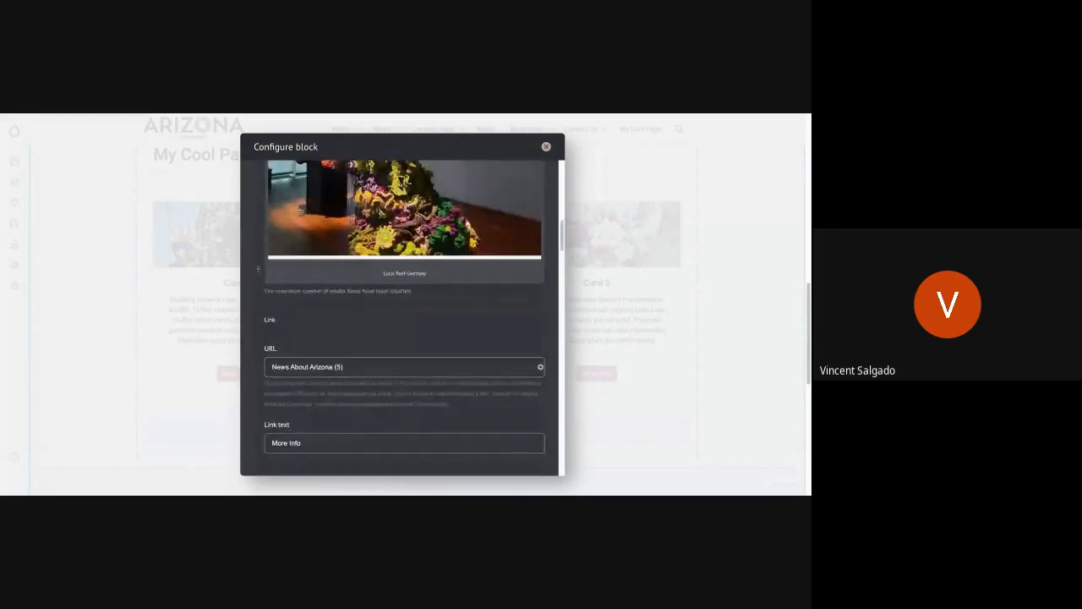
pyautogui.scroll(3, 400, 319)
pyautogui.scroll(4, 388, 399)
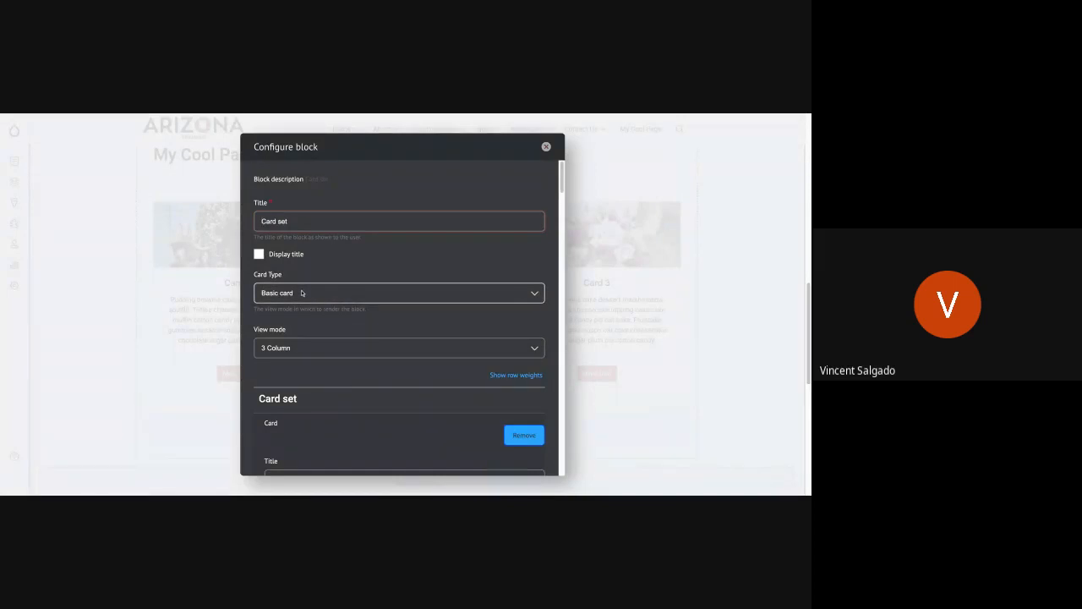
# Step: Change the card set's card type to Image action card, update the block and review the restyled cards
pyautogui.click(389, 293)
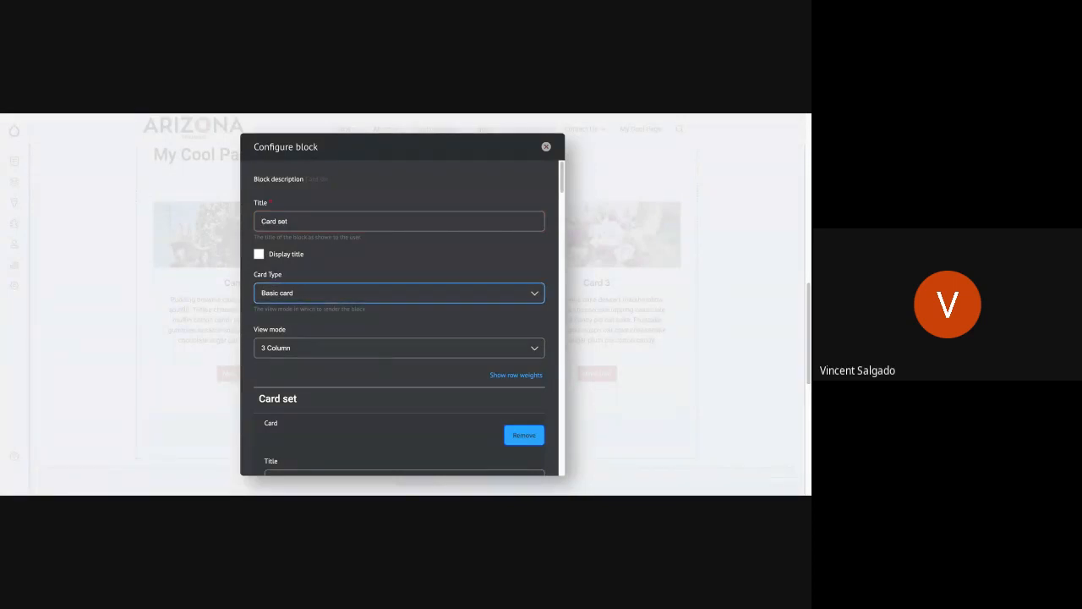
pyautogui.click(296, 308)
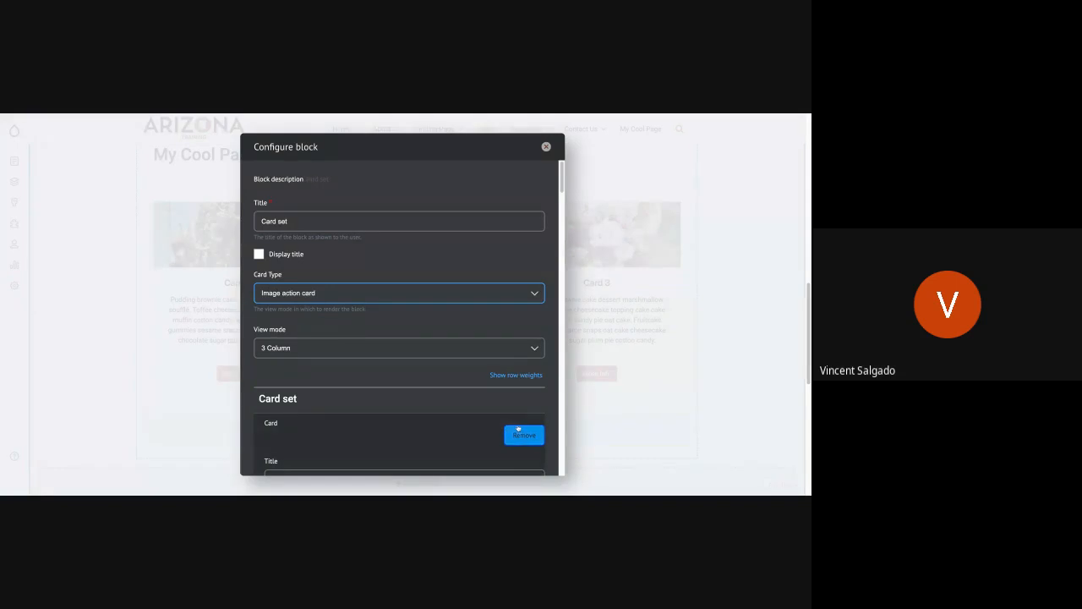
pyautogui.scroll(-15, 518, 429)
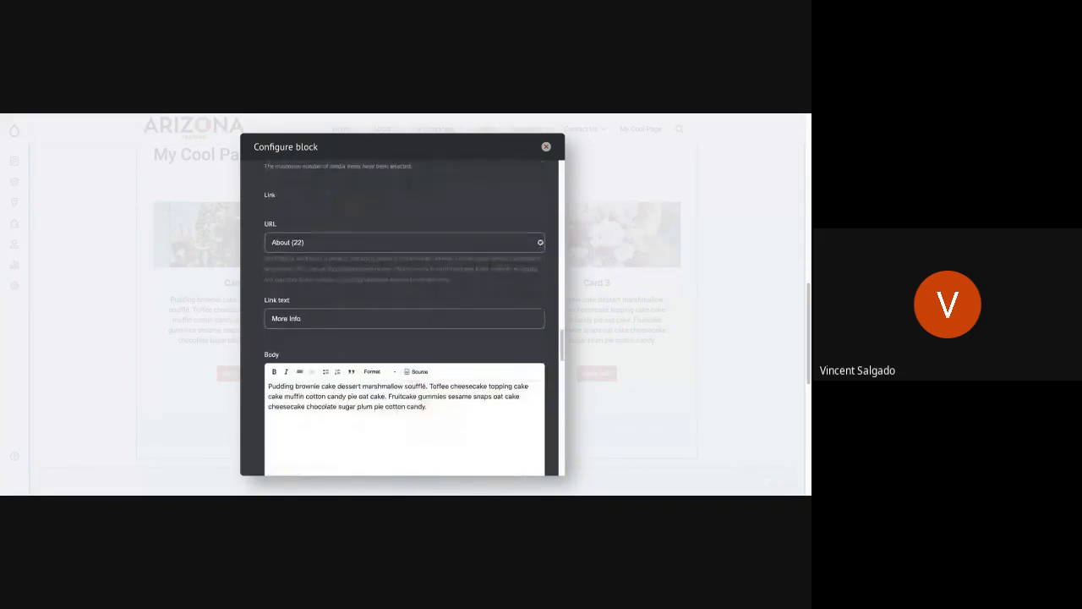
pyautogui.scroll(5, 404, 321)
pyautogui.scroll(-1, 404, 322)
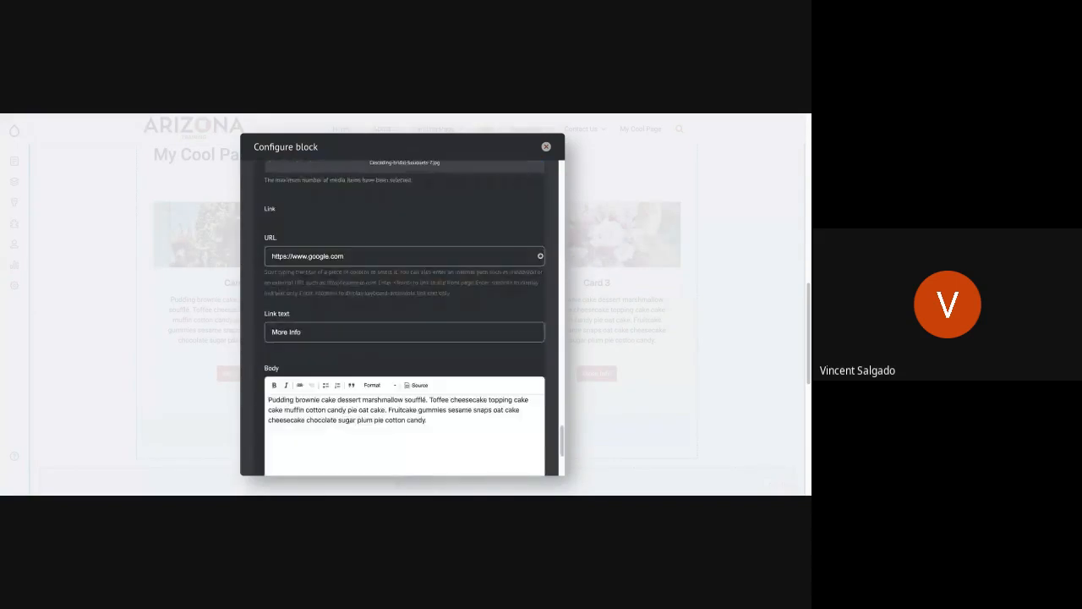
pyautogui.scroll(-3, 402, 406)
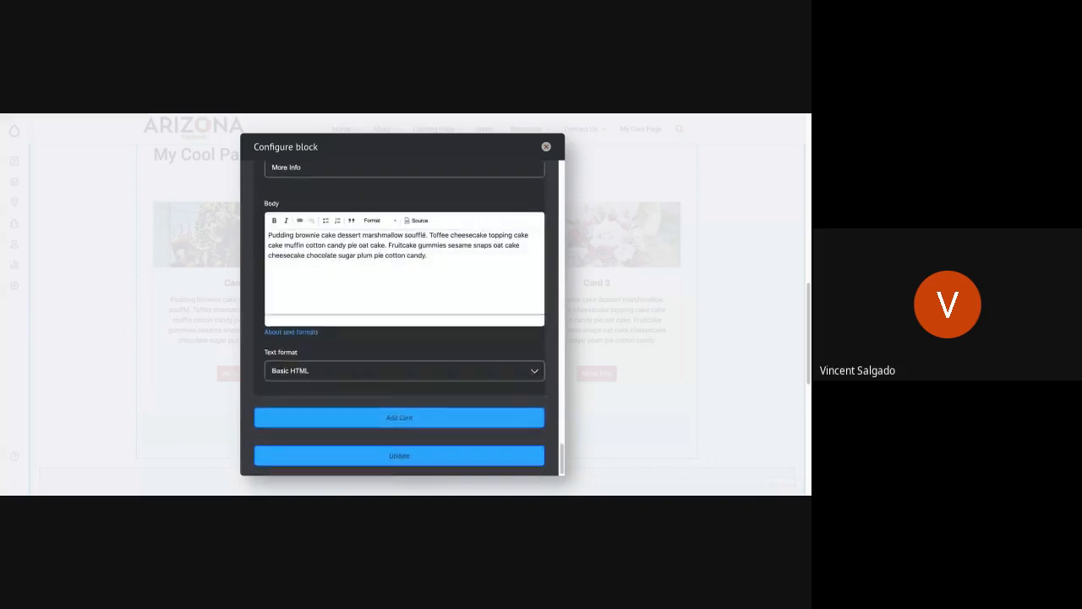
pyautogui.click(400, 456)
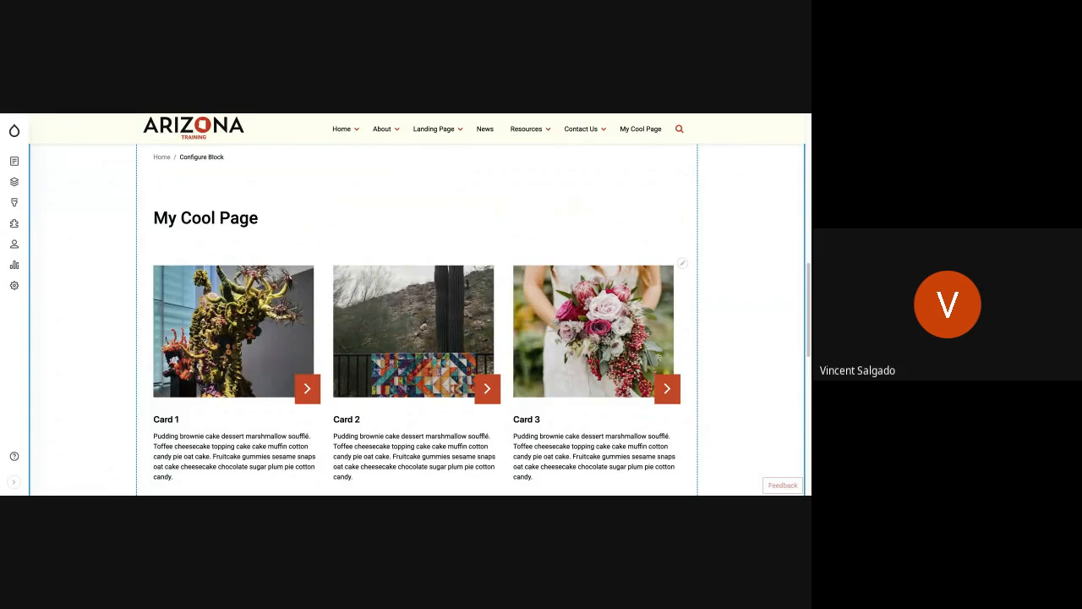
pyautogui.scroll(-1, 417, 316)
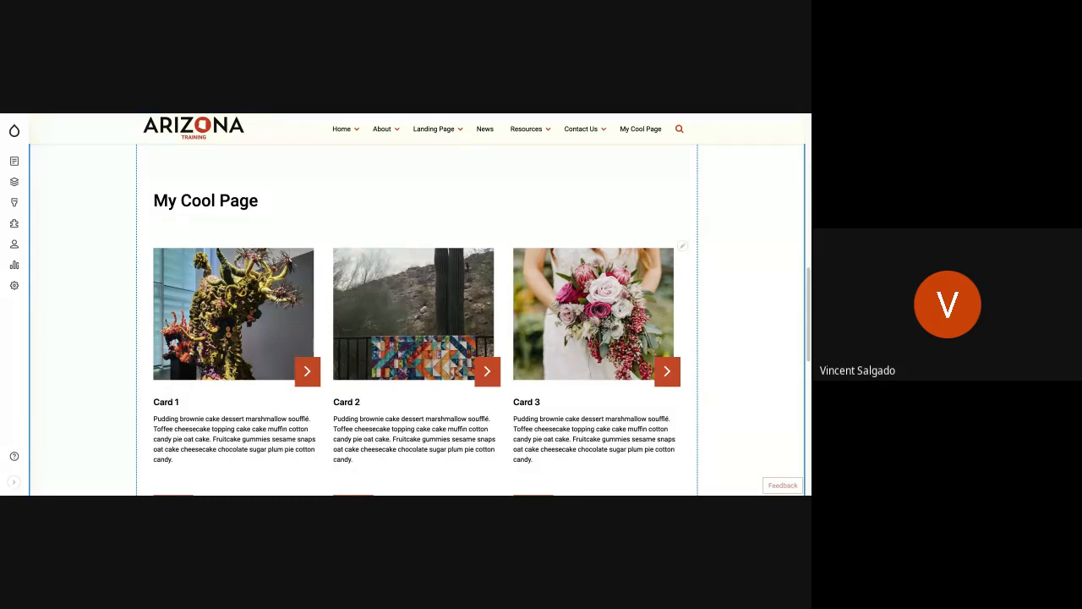
# Step: Reopen the card set block's configuration and set the card type to Basic card
pyautogui.click(681, 245)
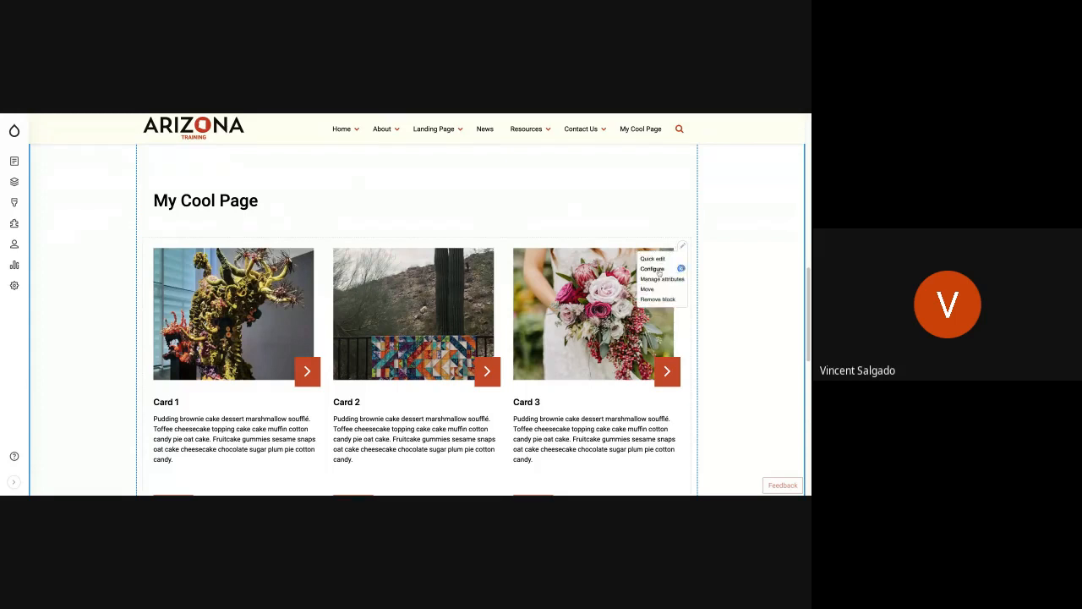
pyautogui.click(676, 268)
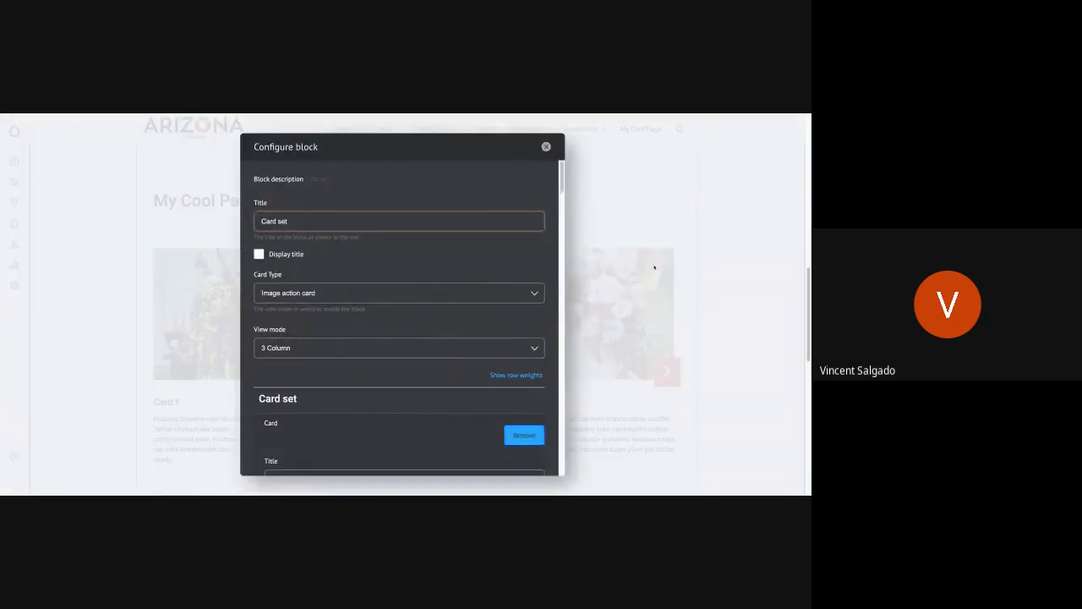
pyautogui.click(436, 296)
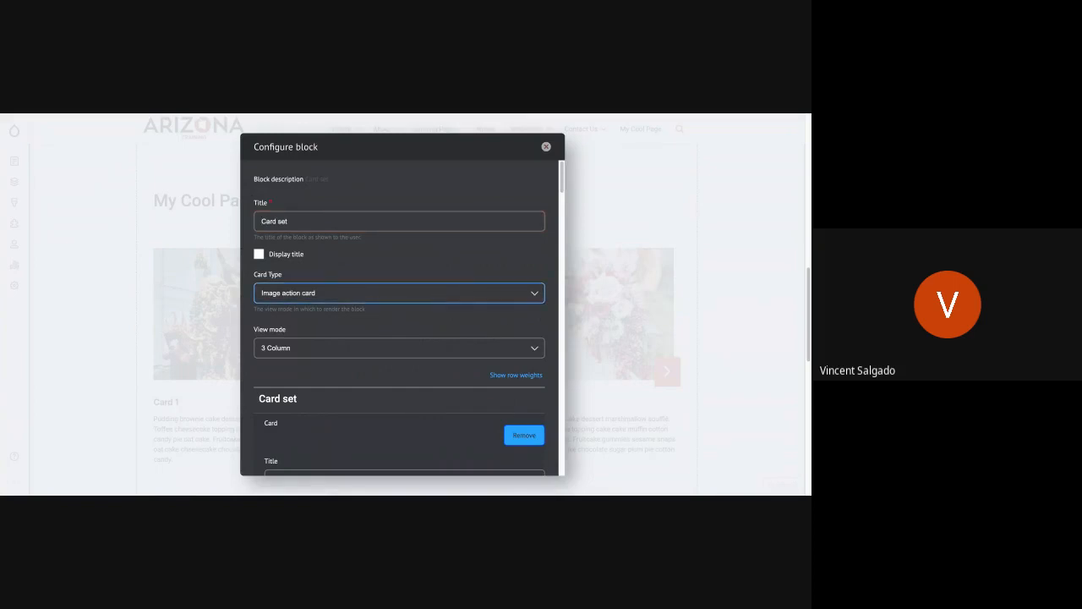
pyautogui.click(406, 308)
# Step: Add another card after Card 3 in the card set and title it Card 4
pyautogui.scroll(-15, 358, 339)
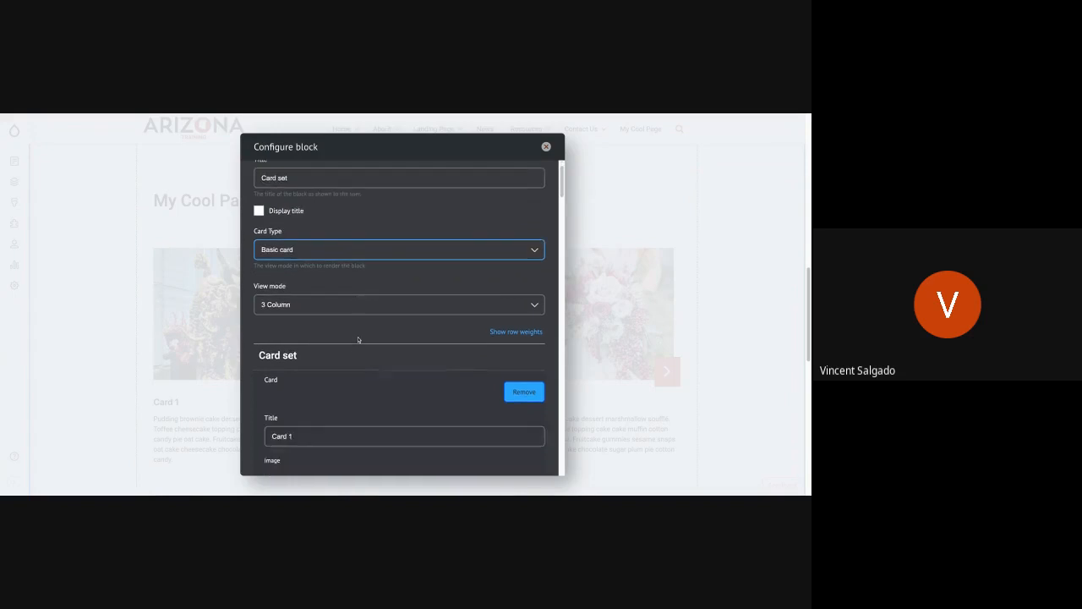
pyautogui.scroll(-10, 405, 320)
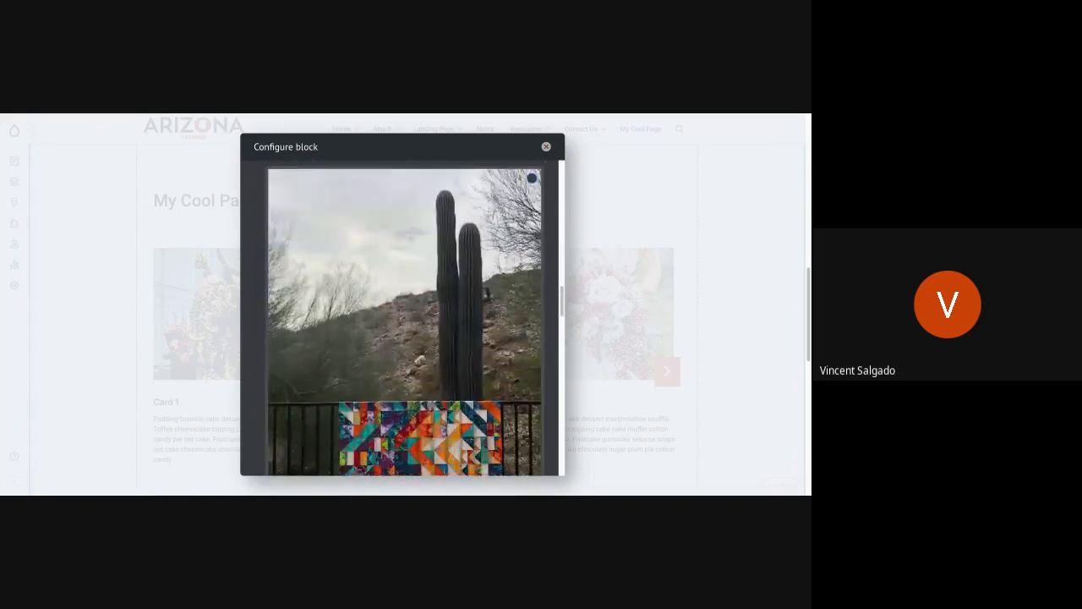
pyautogui.scroll(-8, 405, 319)
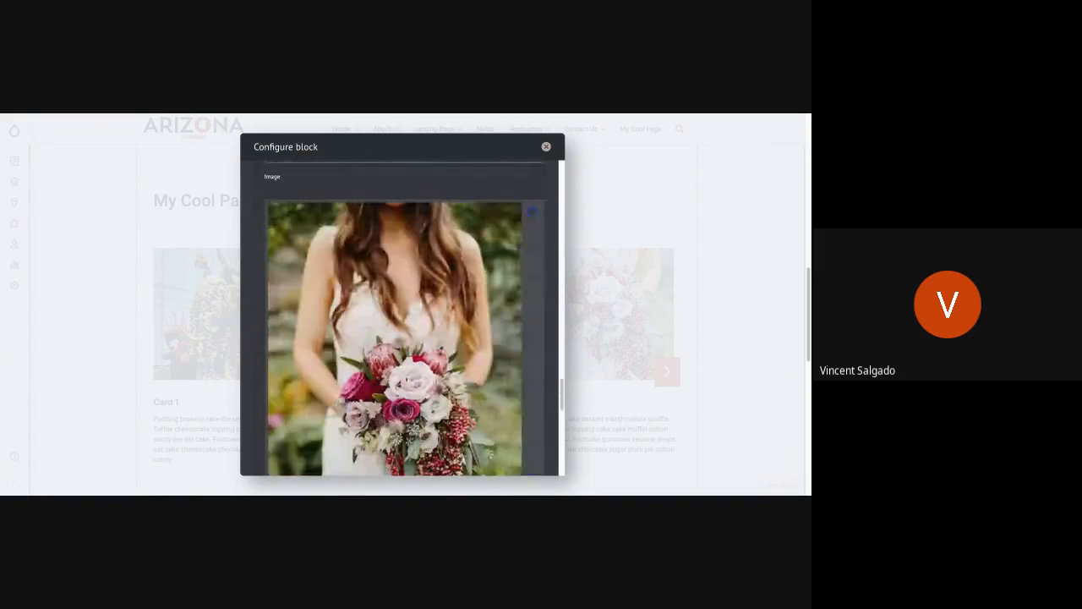
pyautogui.scroll(-3, 405, 319)
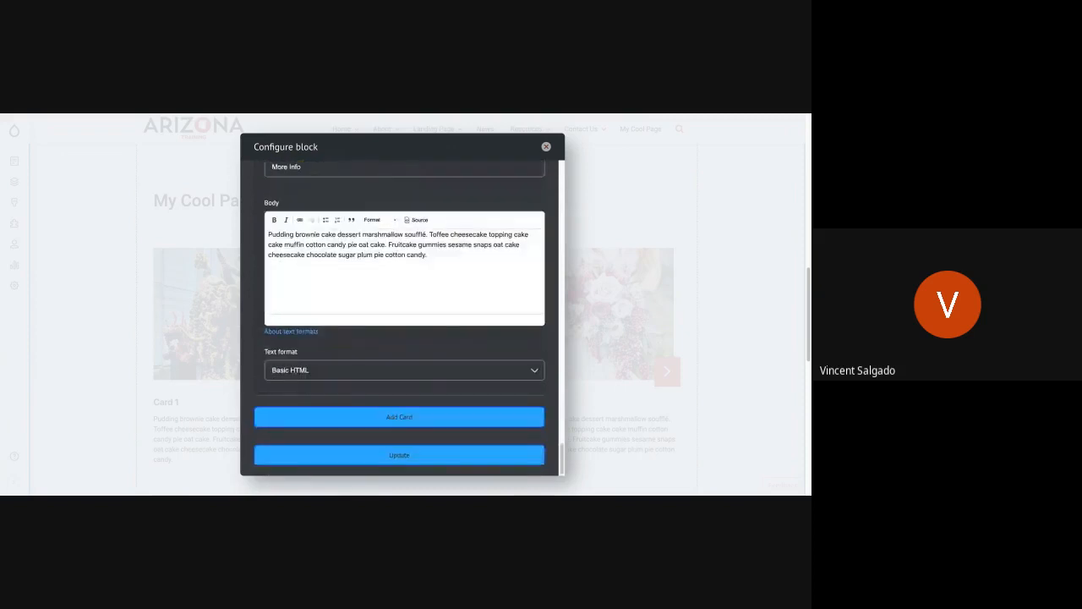
pyautogui.click(361, 422)
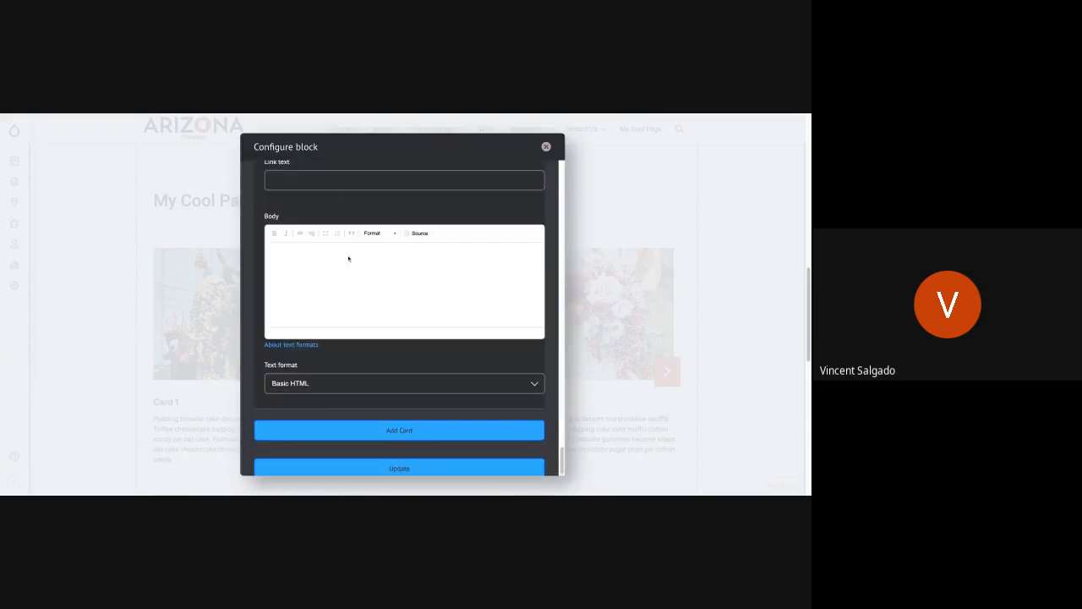
pyautogui.scroll(3, 312, 233)
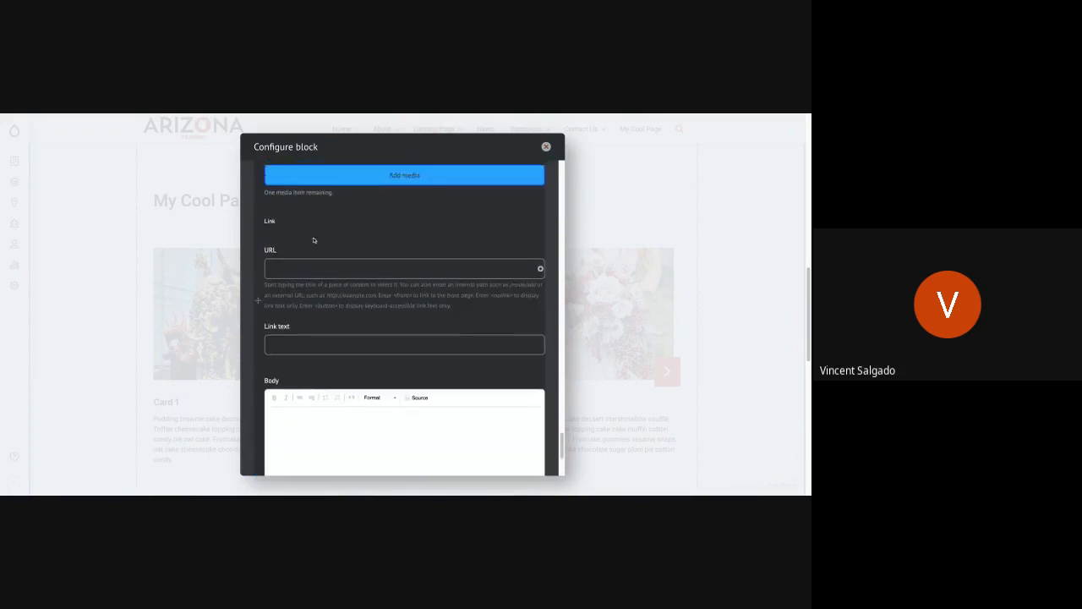
pyautogui.scroll(3, 312, 236)
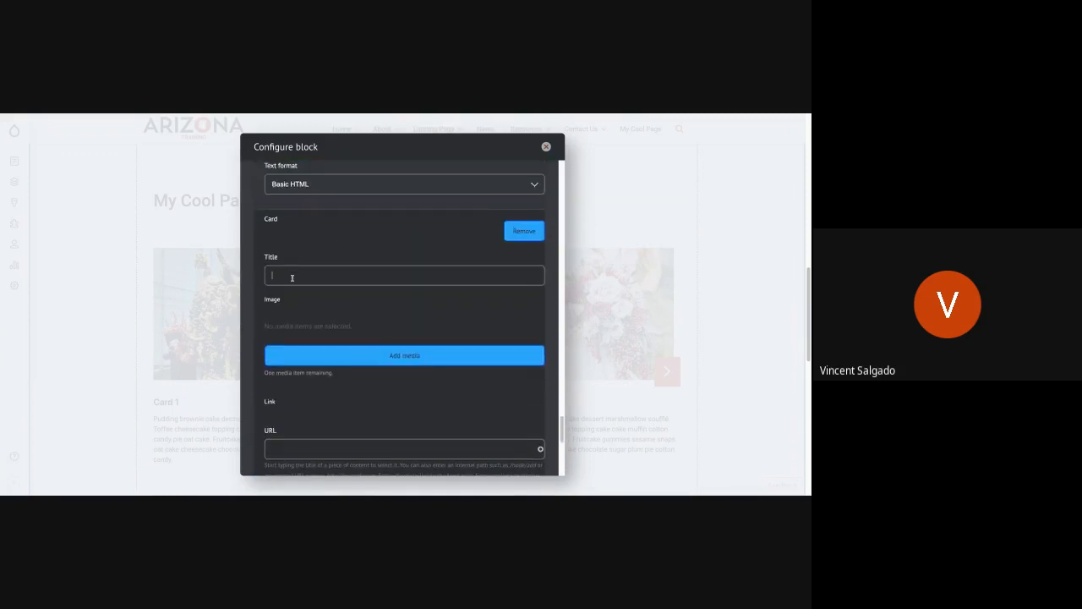
pyautogui.write('Card 4')
# Step: Insert the forest stream picture from the media library as the image of Card 4
pyautogui.click(327, 348)
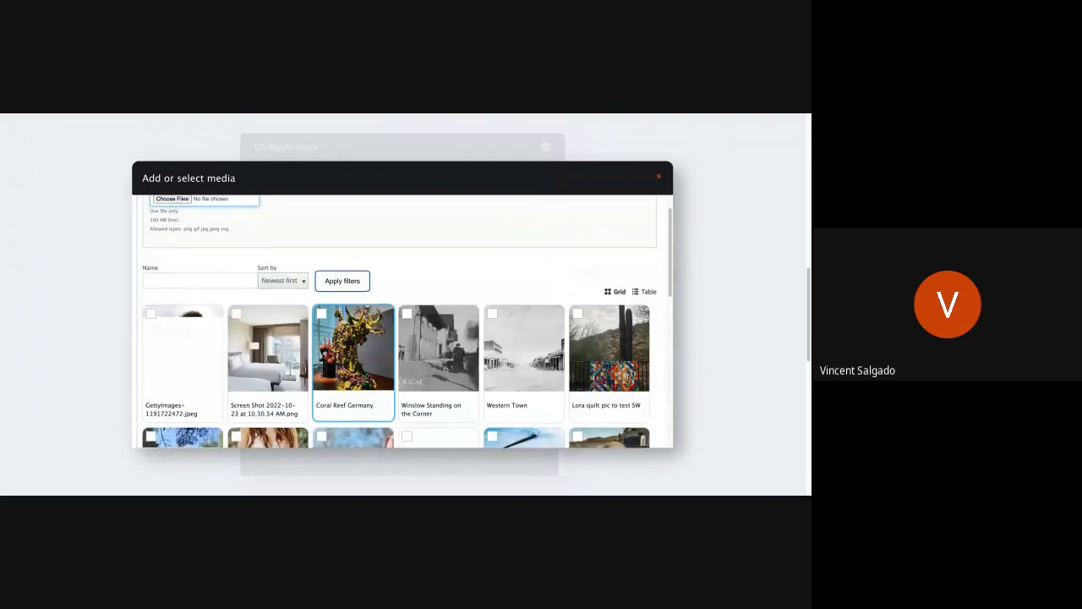
pyautogui.scroll(-3, 445, 369)
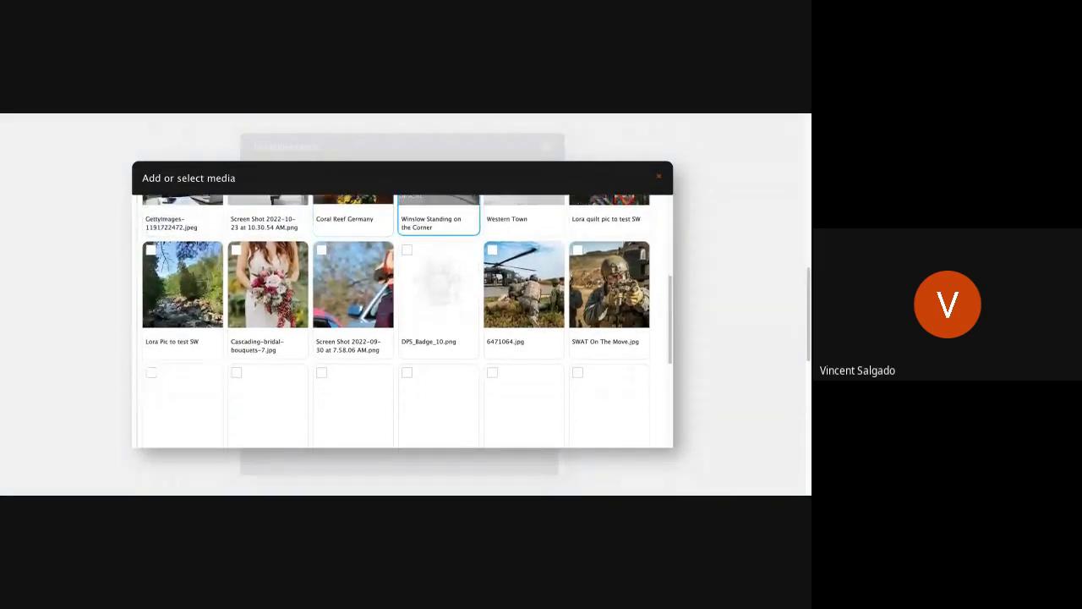
pyautogui.scroll(-2, 438, 338)
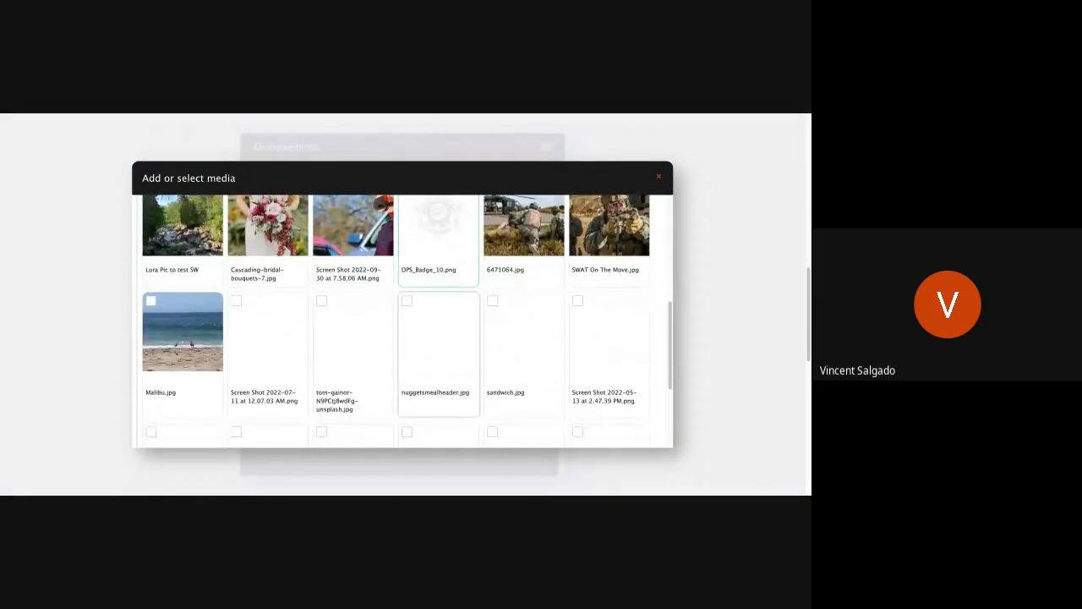
pyautogui.scroll(-1, 437, 338)
pyautogui.scroll(-3, 438, 338)
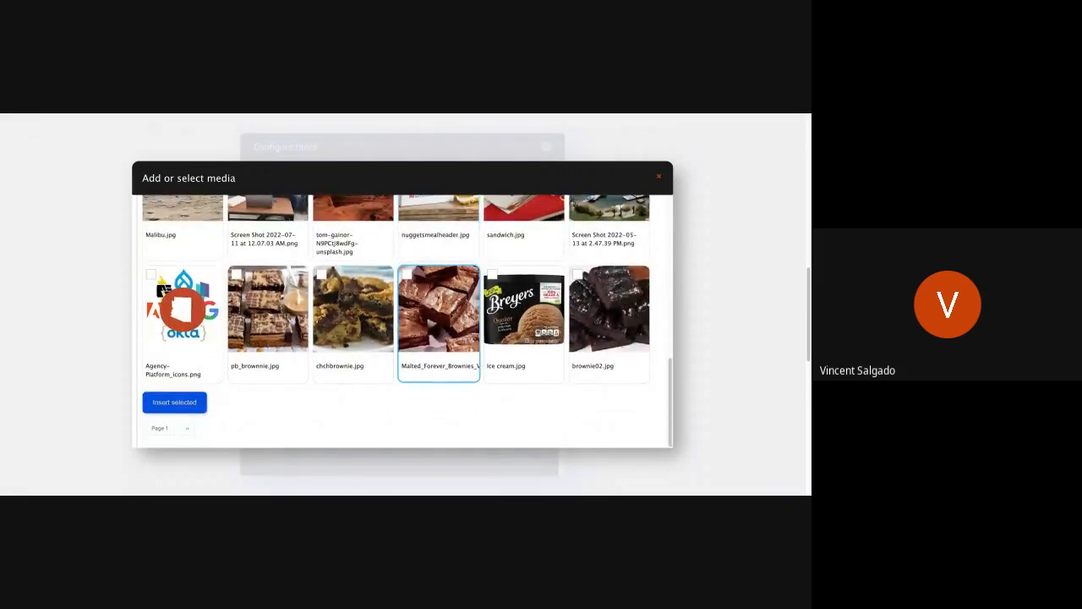
pyautogui.scroll(1, 438, 338)
pyautogui.scroll(1, 402, 321)
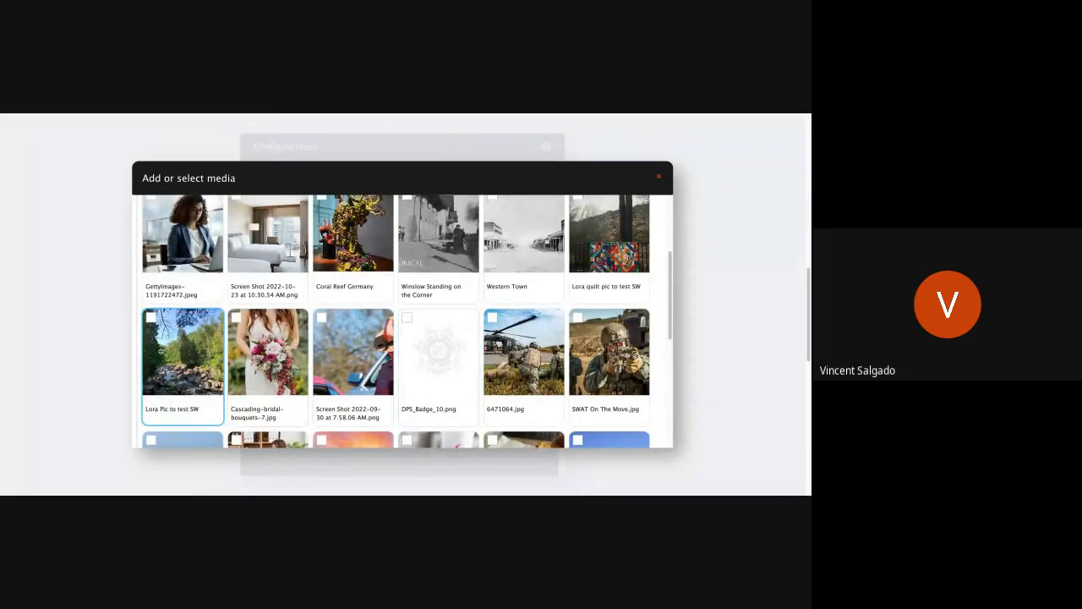
pyautogui.click(160, 351)
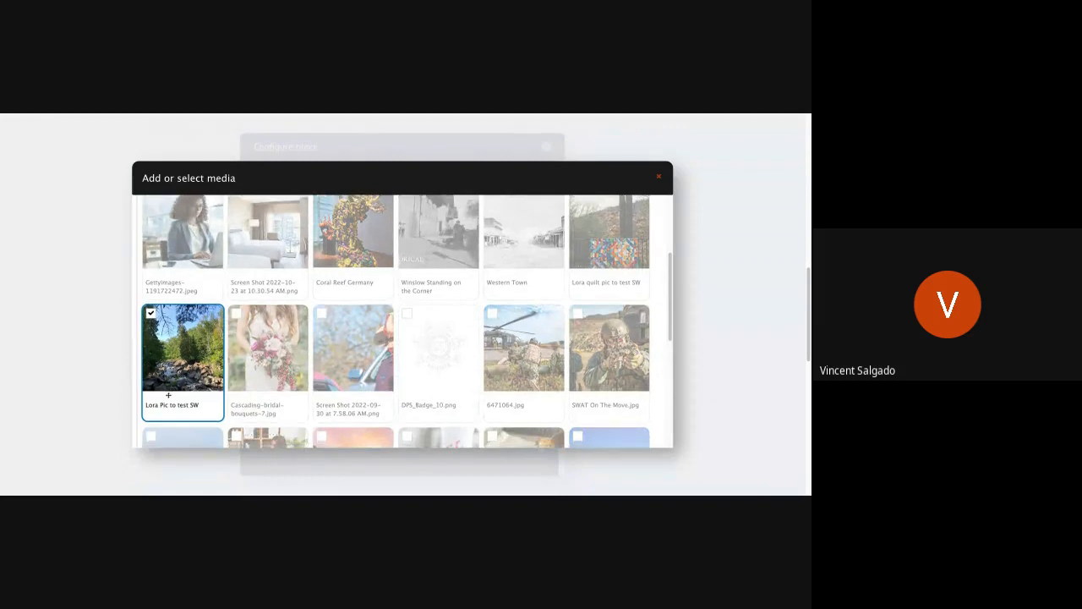
pyautogui.scroll(-10, 166, 391)
pyautogui.click(169, 397)
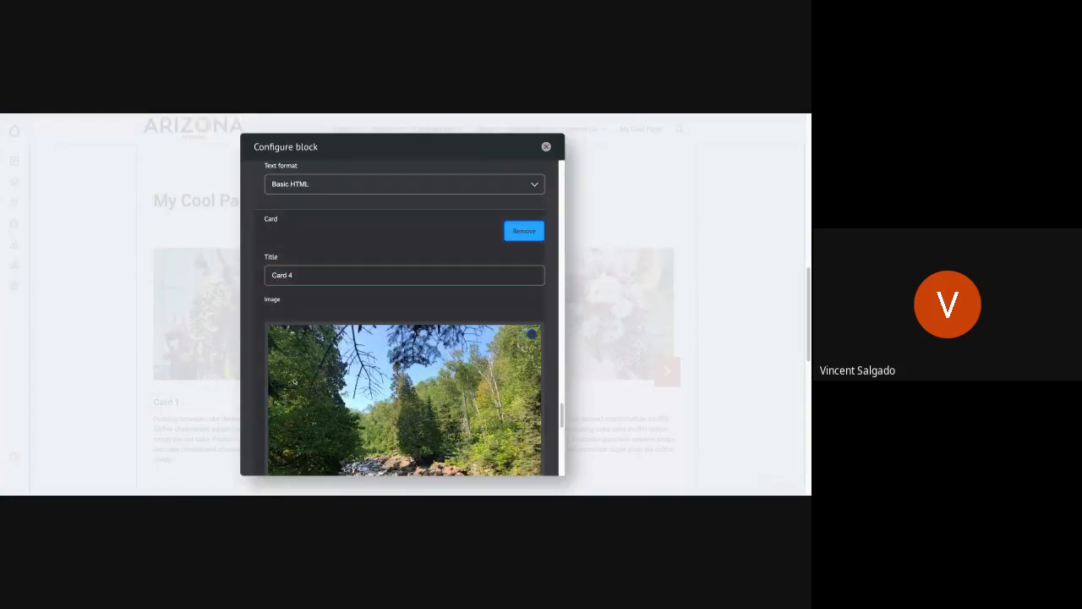
pyautogui.scroll(-3, 294, 382)
pyautogui.scroll(-2, 294, 382)
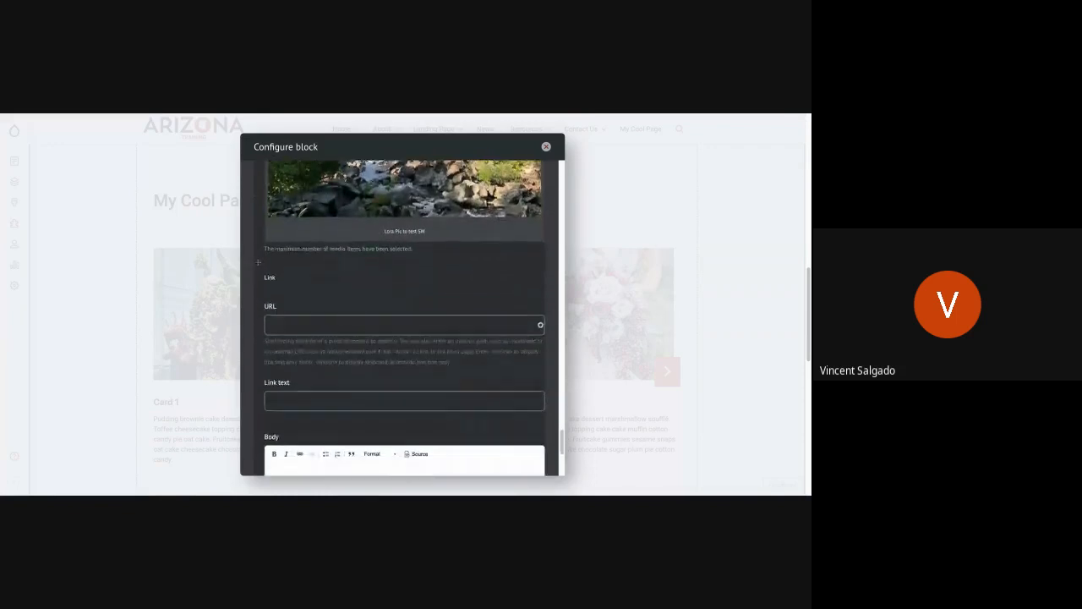
pyautogui.write('h')
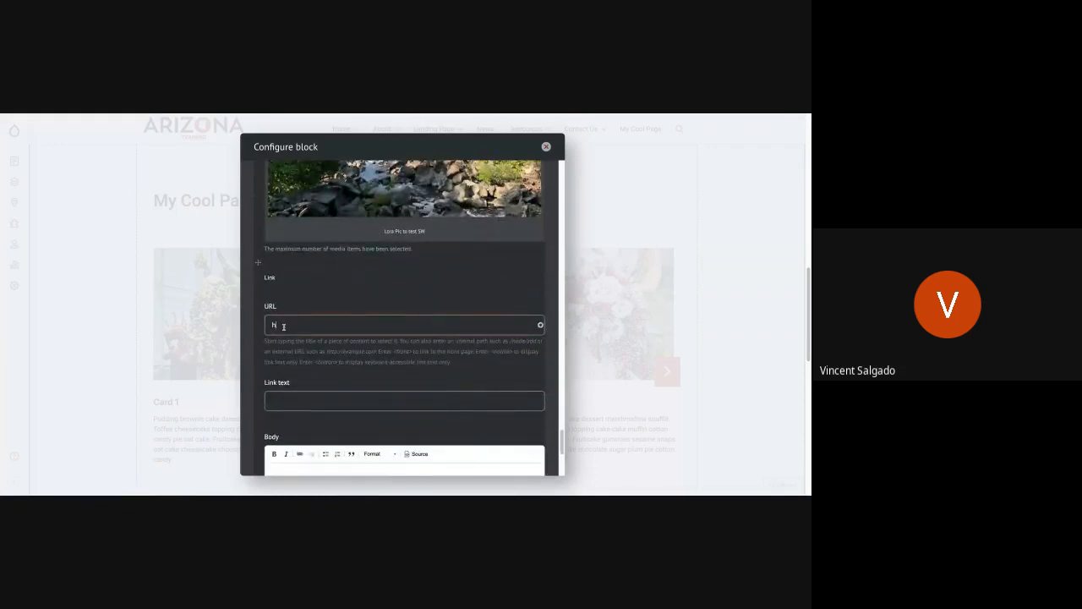
pyautogui.write('ttps://www.yahoo.com')
pyautogui.click(297, 402)
pyautogui.write('More Info')
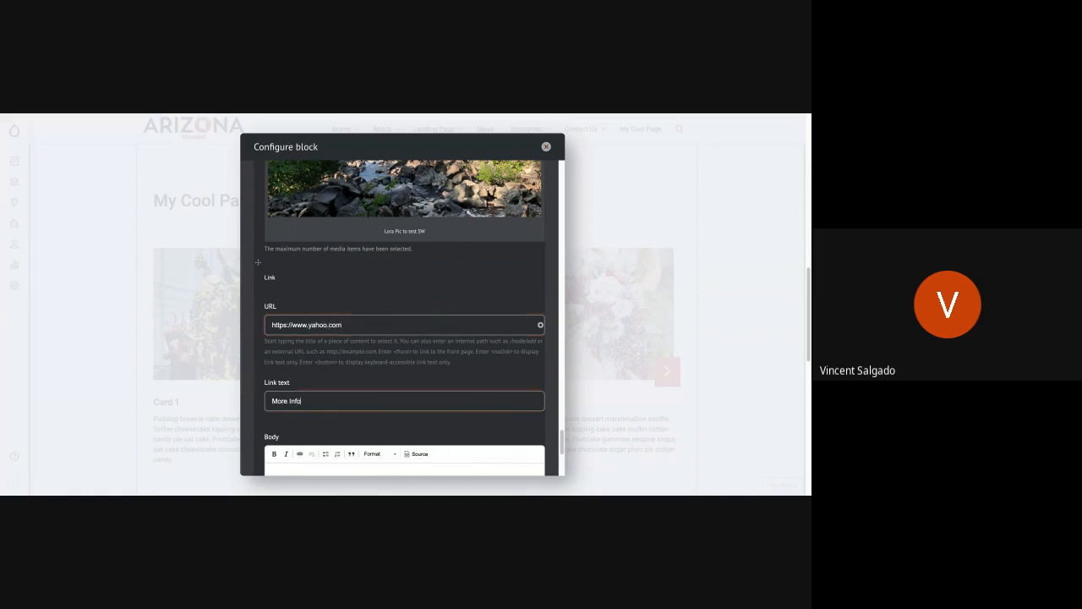
# Step: Paste the copied Pudding brownie placeholder paragraph as Card 4's body, update the block and review the card arrangement
pyautogui.scroll(-3, 341, 424)
pyautogui.click(338, 409)
pyautogui.write('Pudding brownie cake dessert marshmallow soufflé. Toffee cheesecake topping cake cake muffin cotton candy pie oat cake. Fruitcake gummies sesame snaps oat cake cheesecake chocolate sugar plum pie cotton candy.')
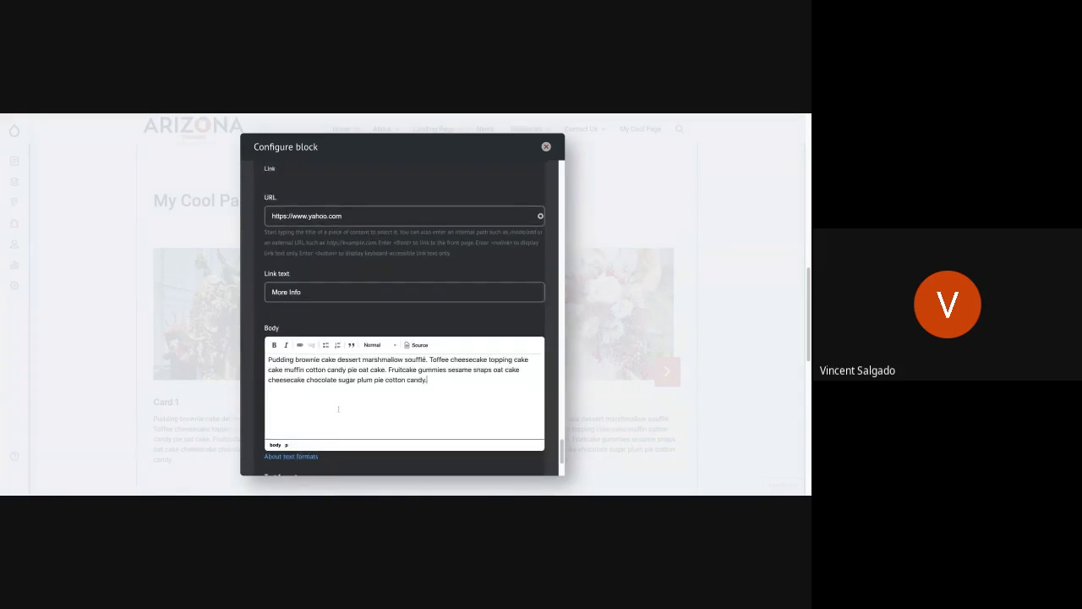
pyautogui.scroll(-3, 394, 410)
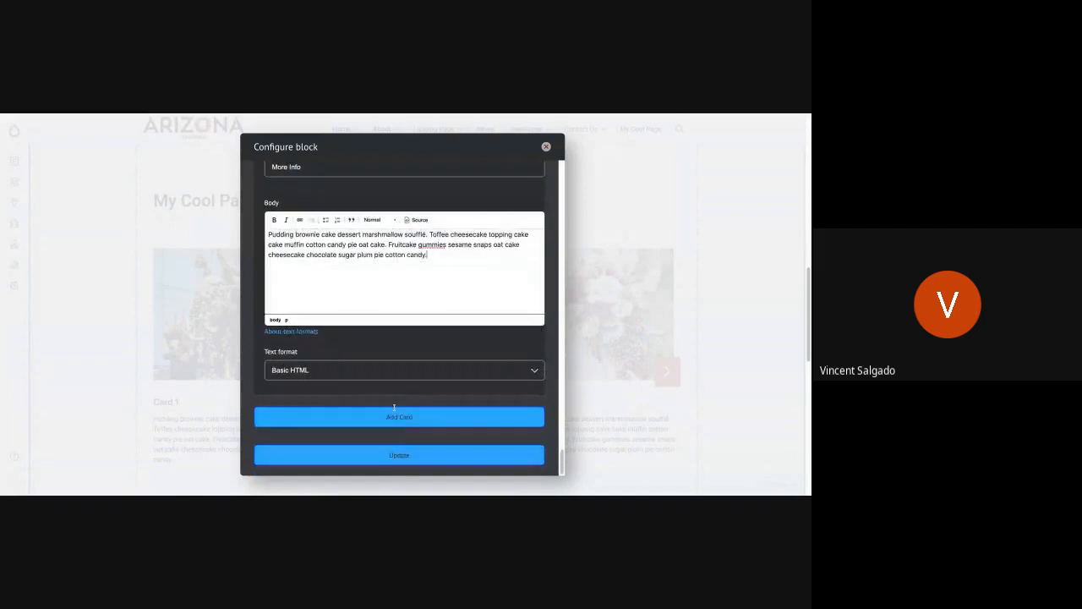
pyautogui.click(356, 455)
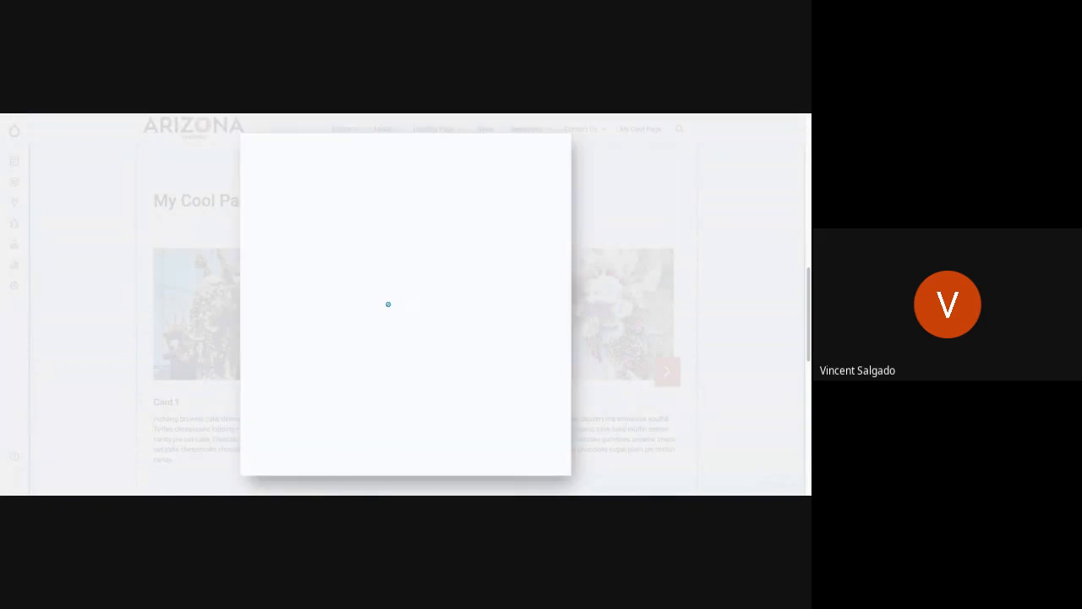
pyautogui.scroll(5, 374, 347)
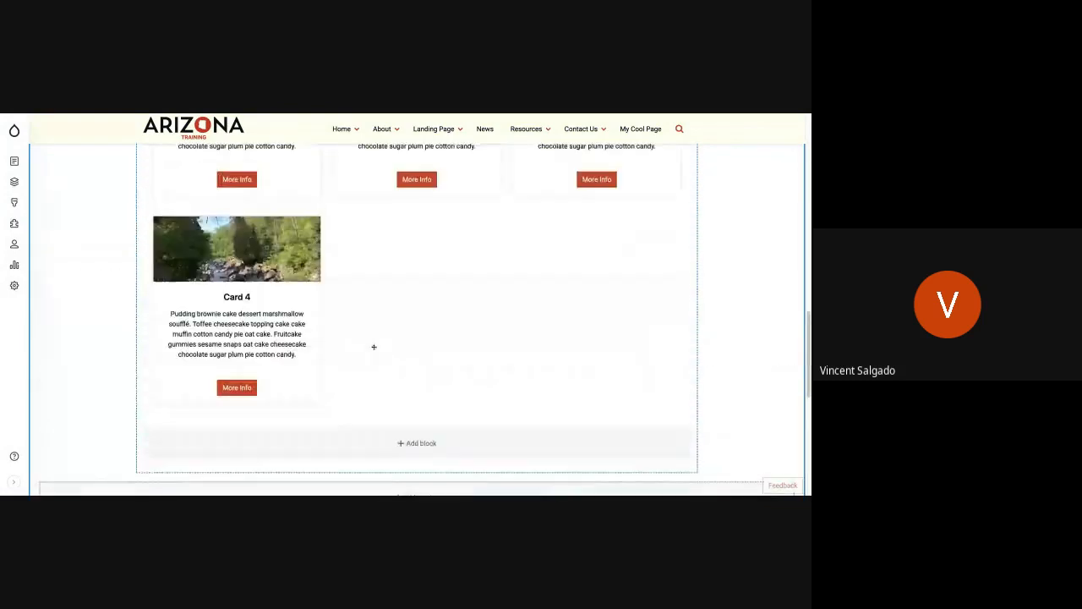
pyautogui.scroll(3, 373, 346)
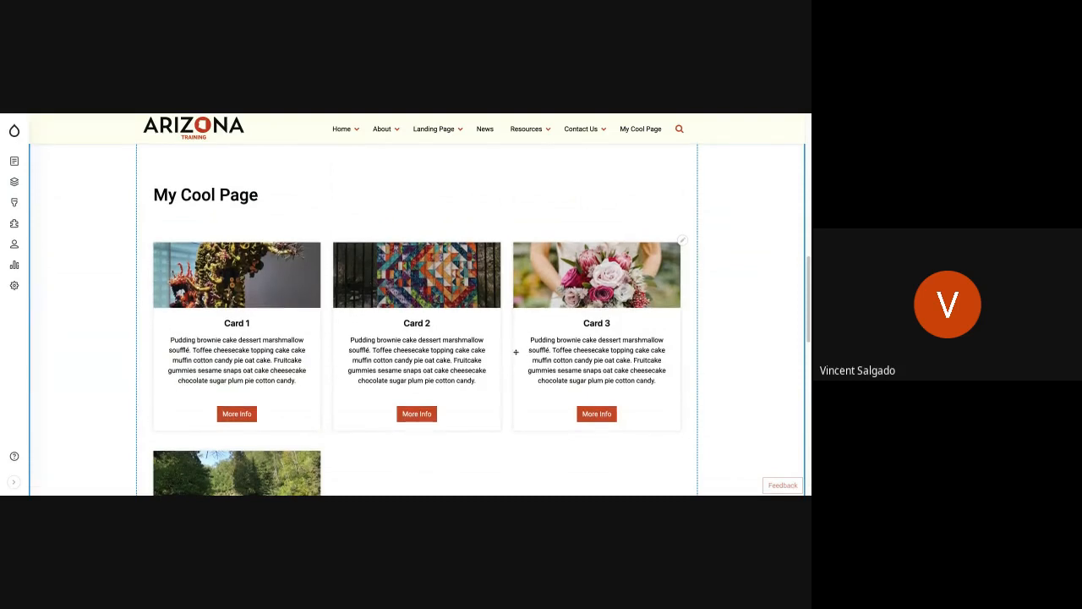
pyautogui.scroll(-2, 515, 350)
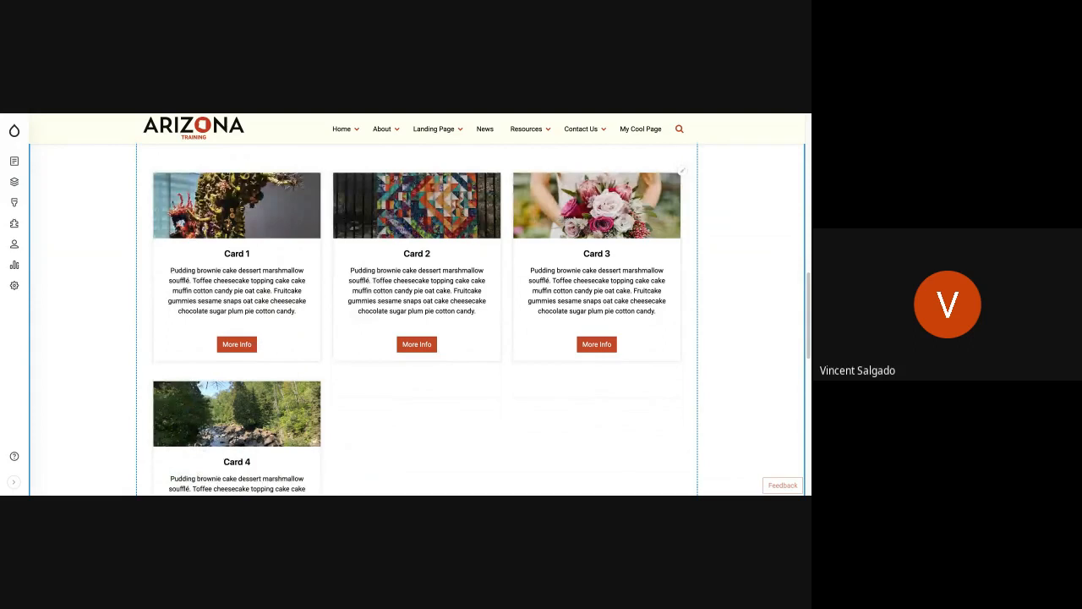
pyautogui.scroll(-1, 416, 320)
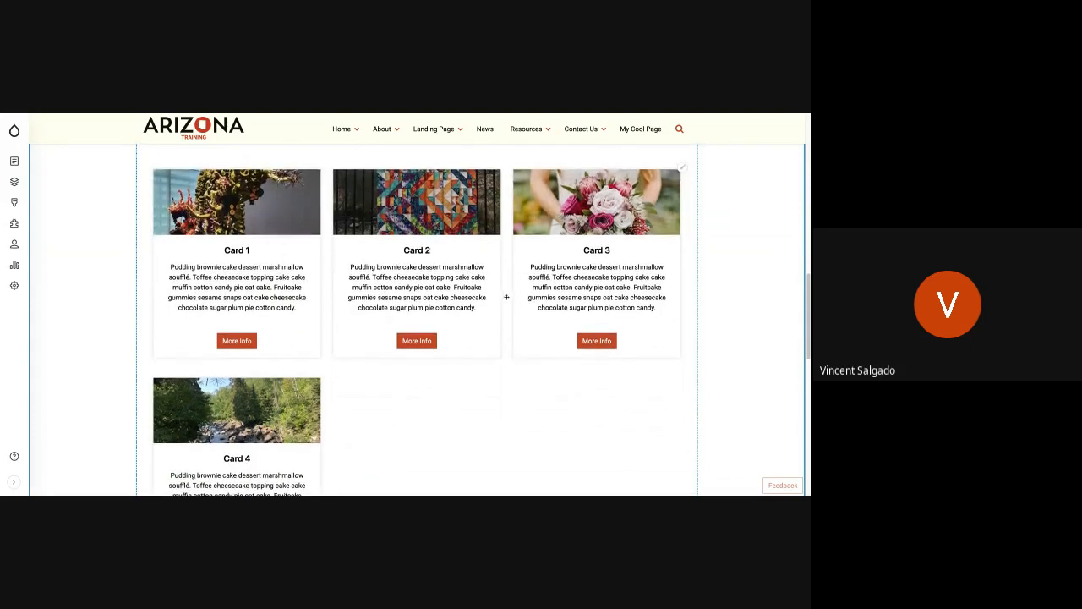
pyautogui.scroll(-3, 305, 394)
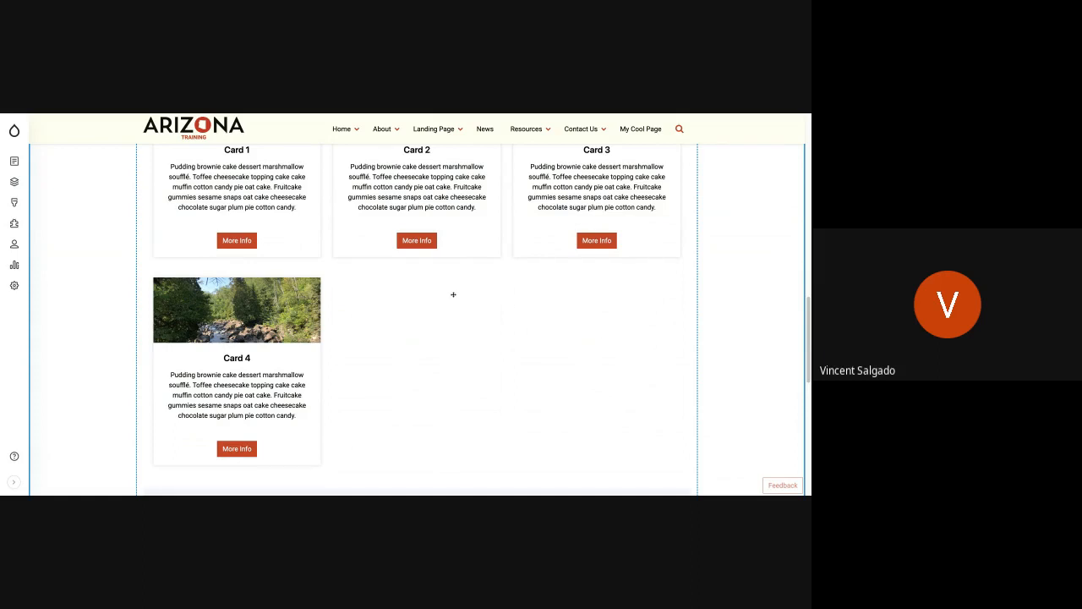
# Step: Reopen the card set block's configuration, set the view mode to 4 Column and update the block
pyautogui.scroll(3, 453, 294)
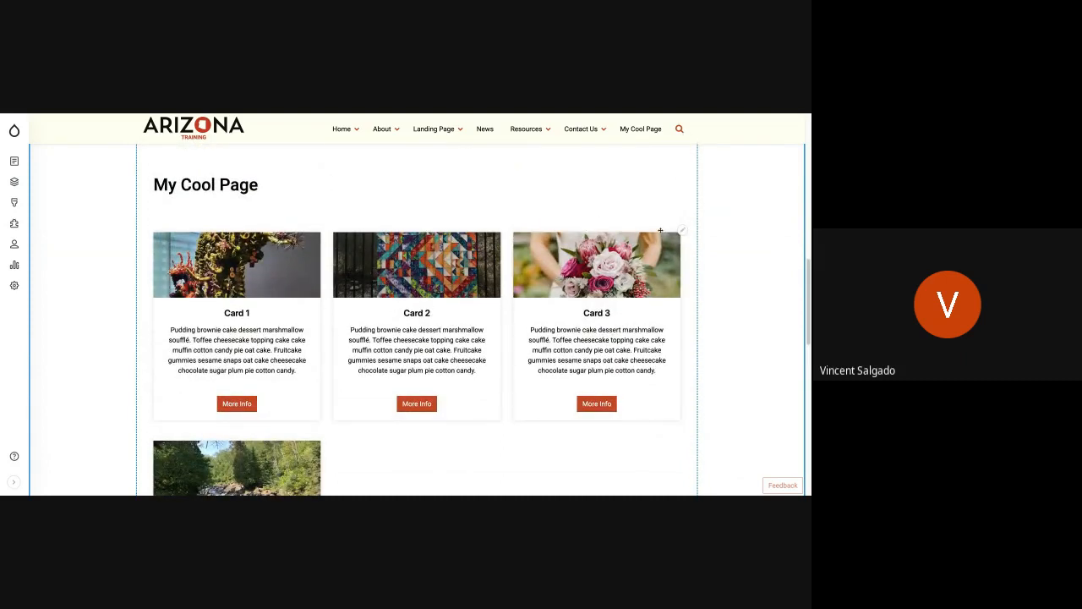
pyautogui.click(682, 229)
pyautogui.click(662, 256)
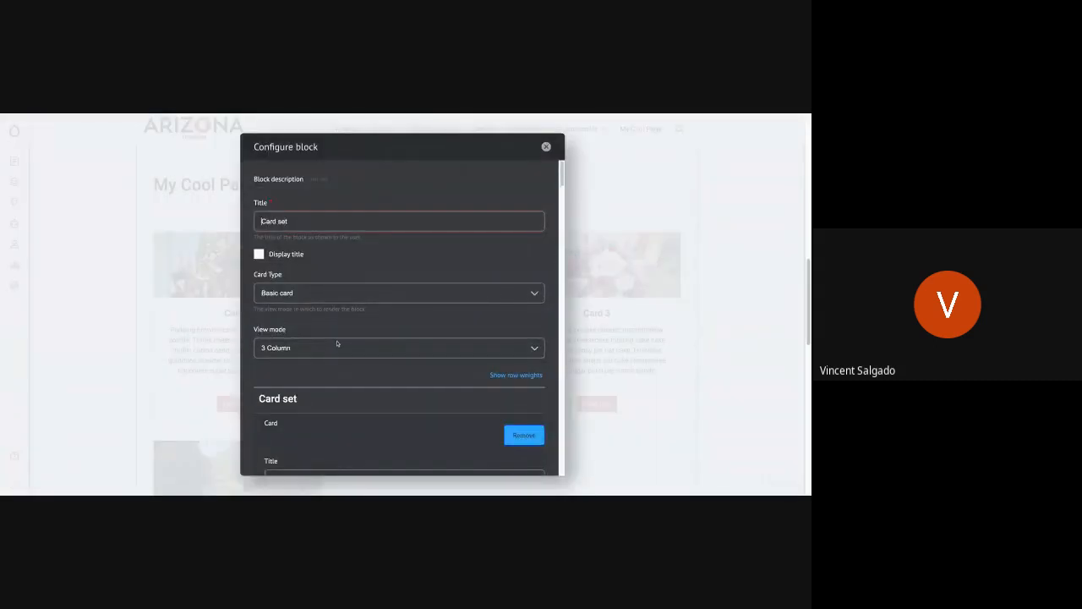
pyautogui.click(335, 347)
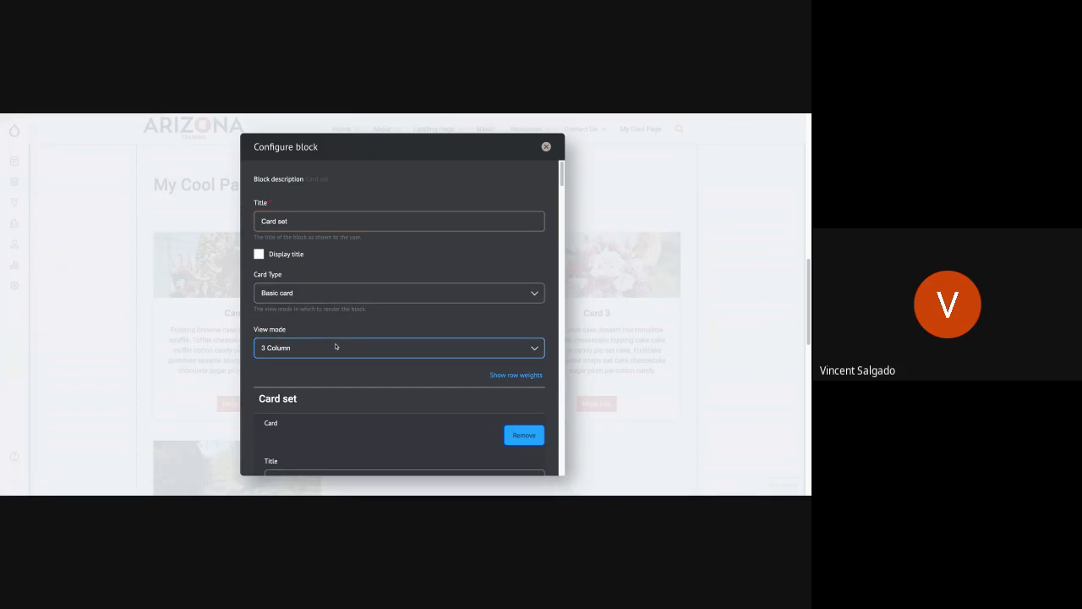
pyautogui.scroll(-10, 332, 399)
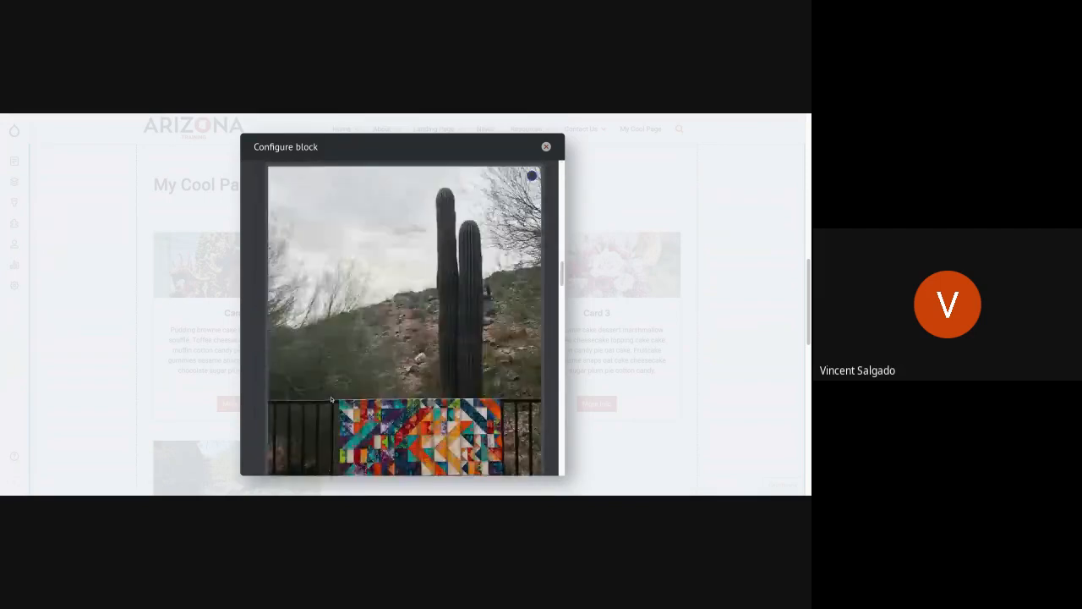
pyautogui.scroll(-6, 331, 399)
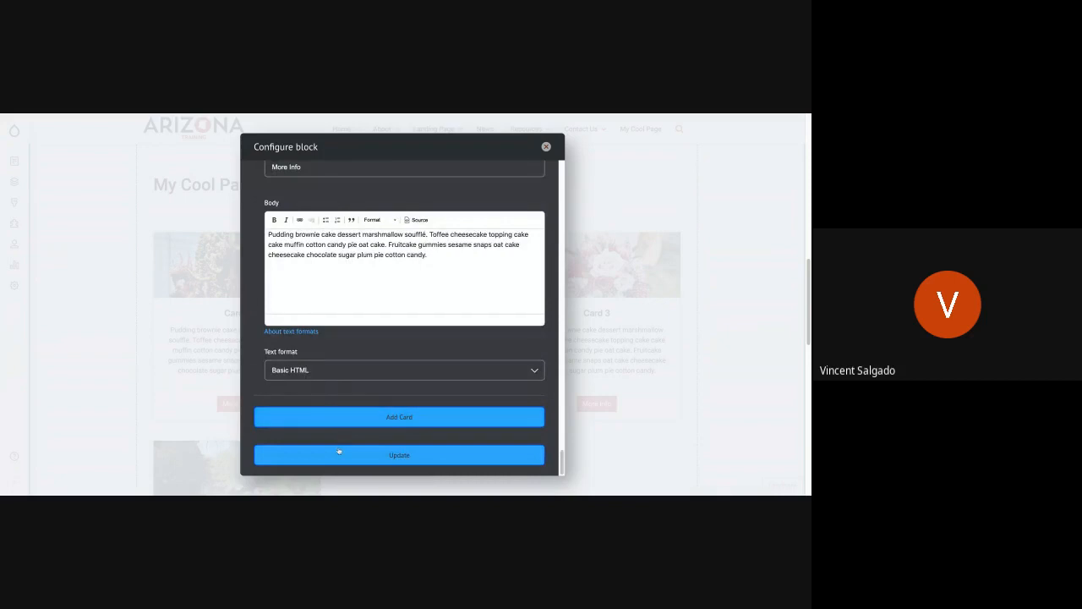
pyautogui.click(339, 454)
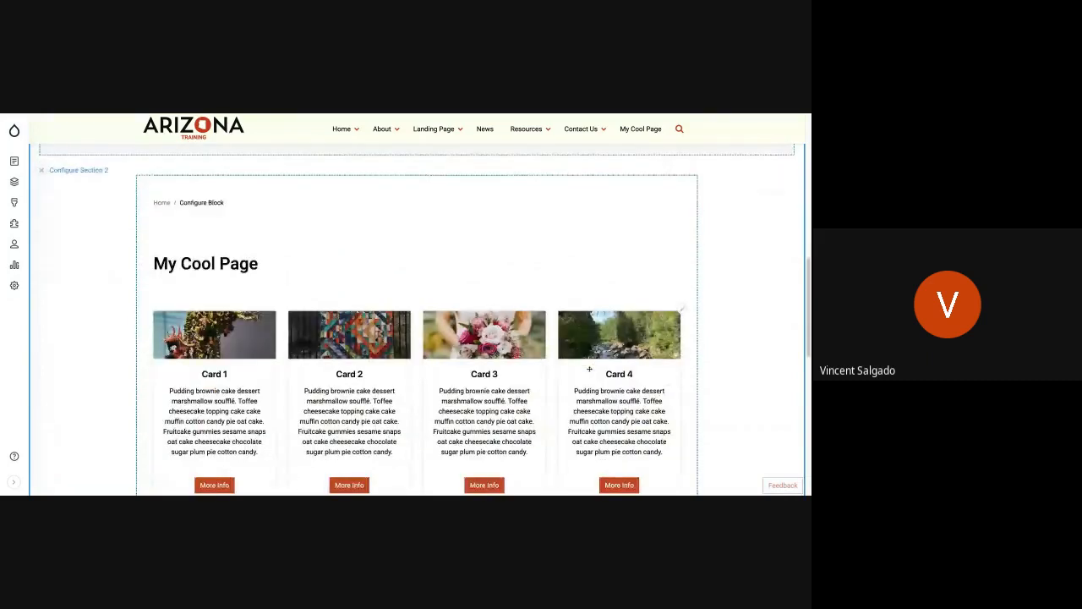
# Step: Switch the card set's view mode to a two-column layout, update the block and review the four cards
pyautogui.click(682, 311)
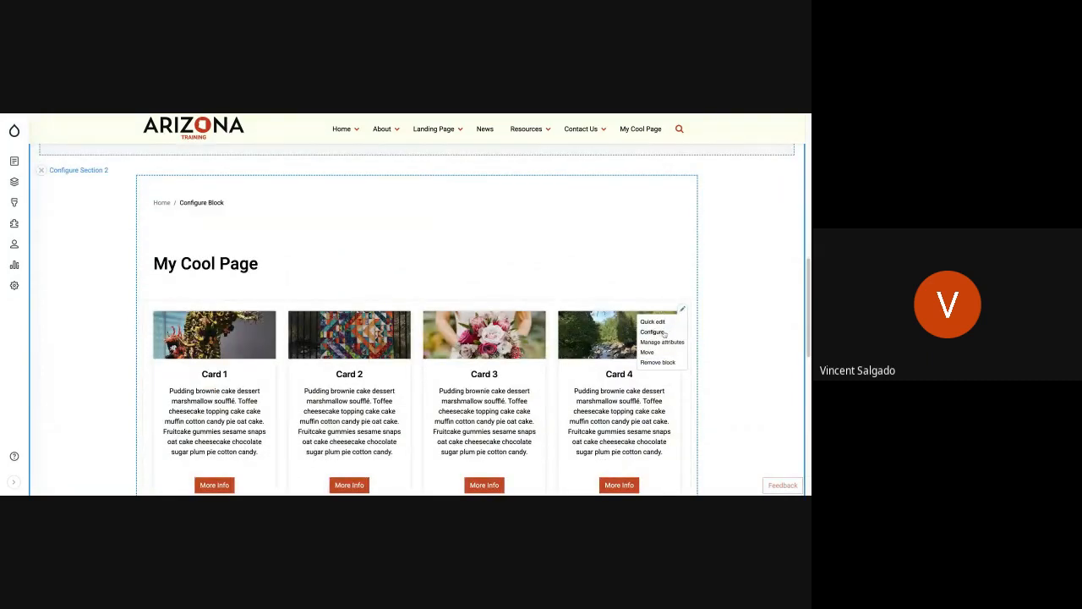
pyautogui.click(664, 333)
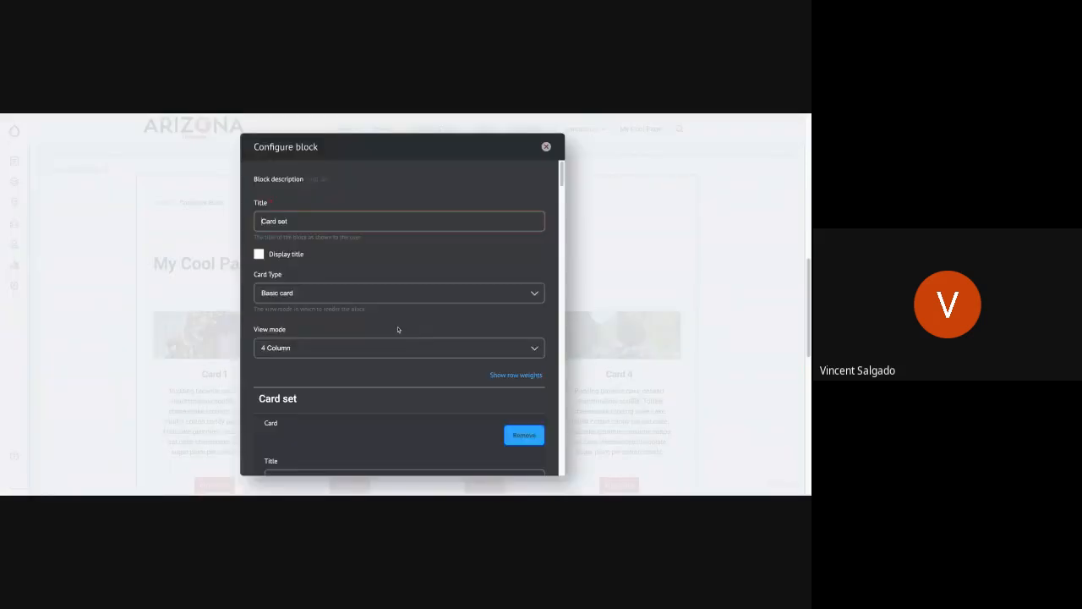
pyautogui.scroll(-1, 399, 331)
pyautogui.click(370, 322)
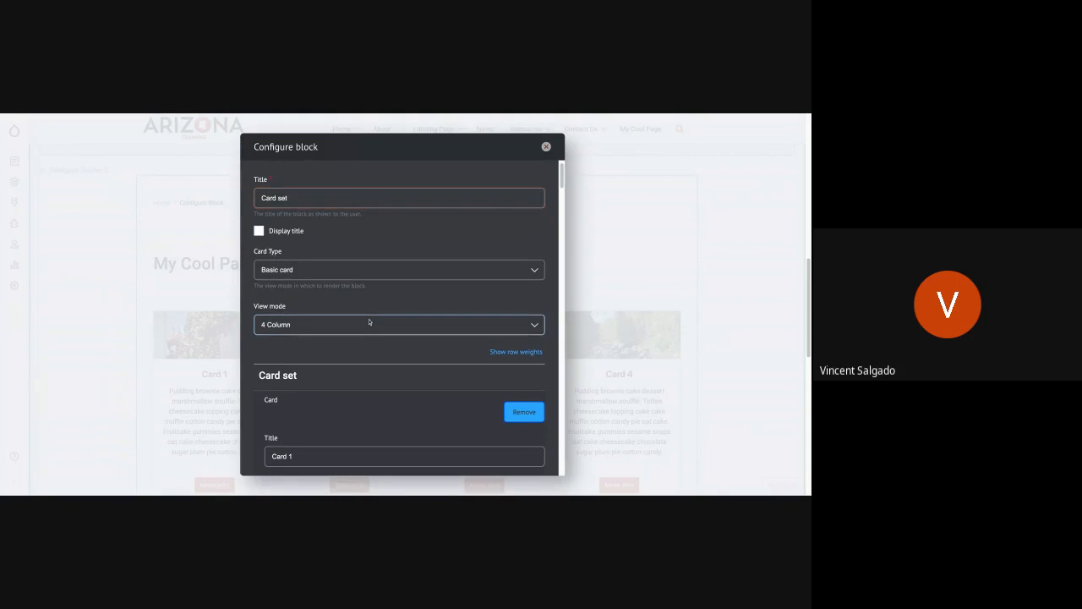
pyautogui.scroll(-10, 320, 343)
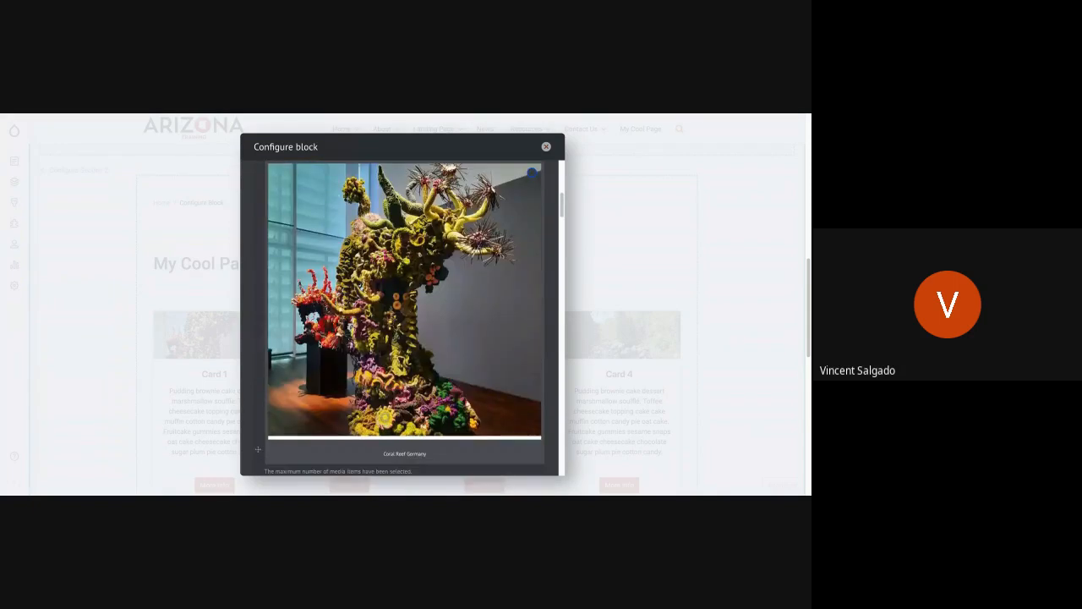
pyautogui.scroll(-10, 320, 343)
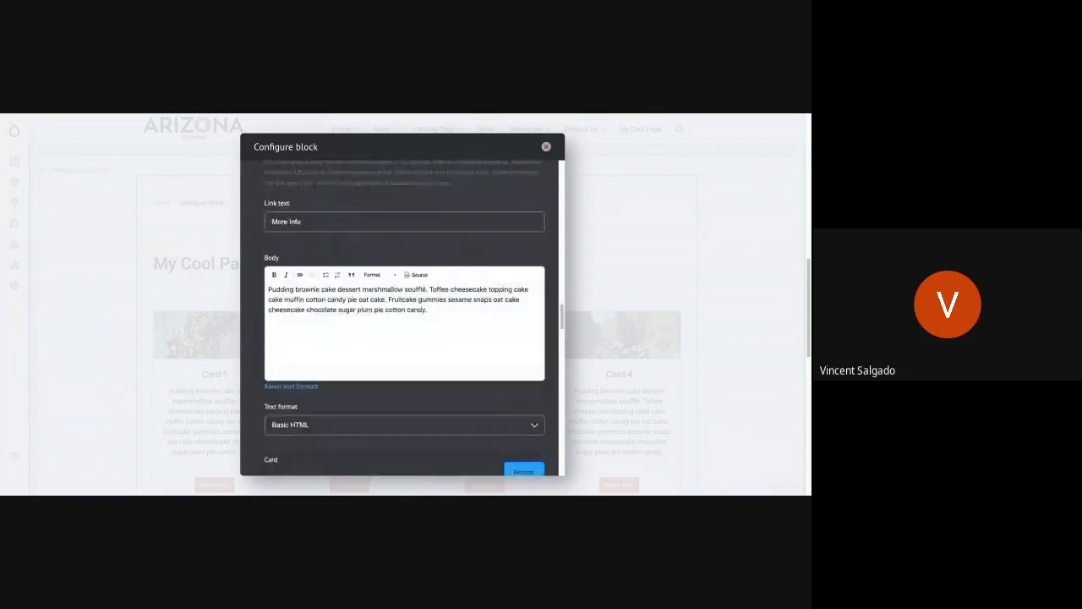
pyautogui.scroll(-10, 364, 412)
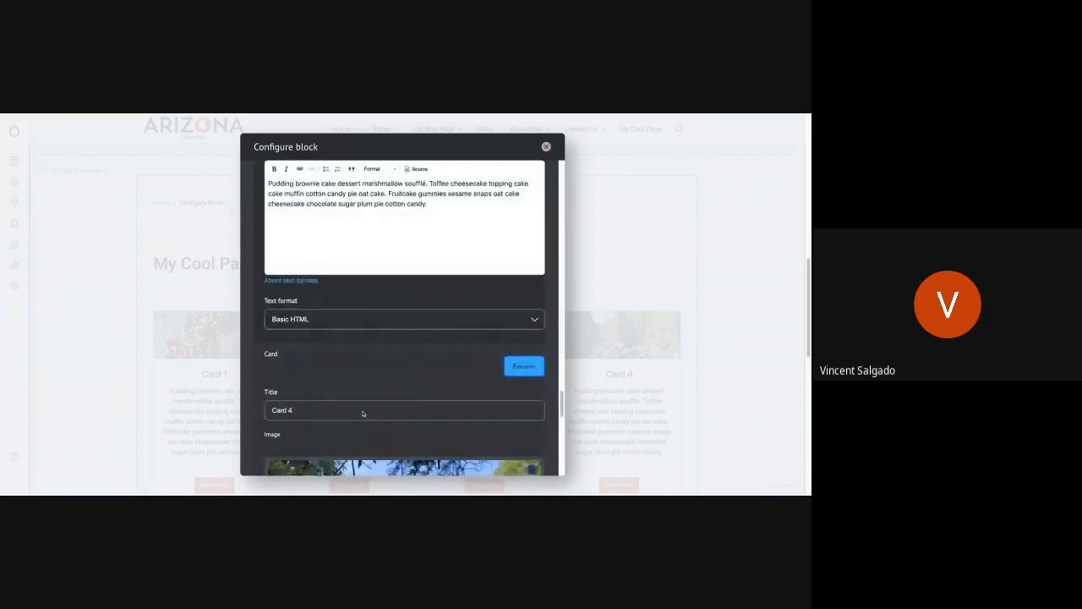
pyautogui.click(387, 455)
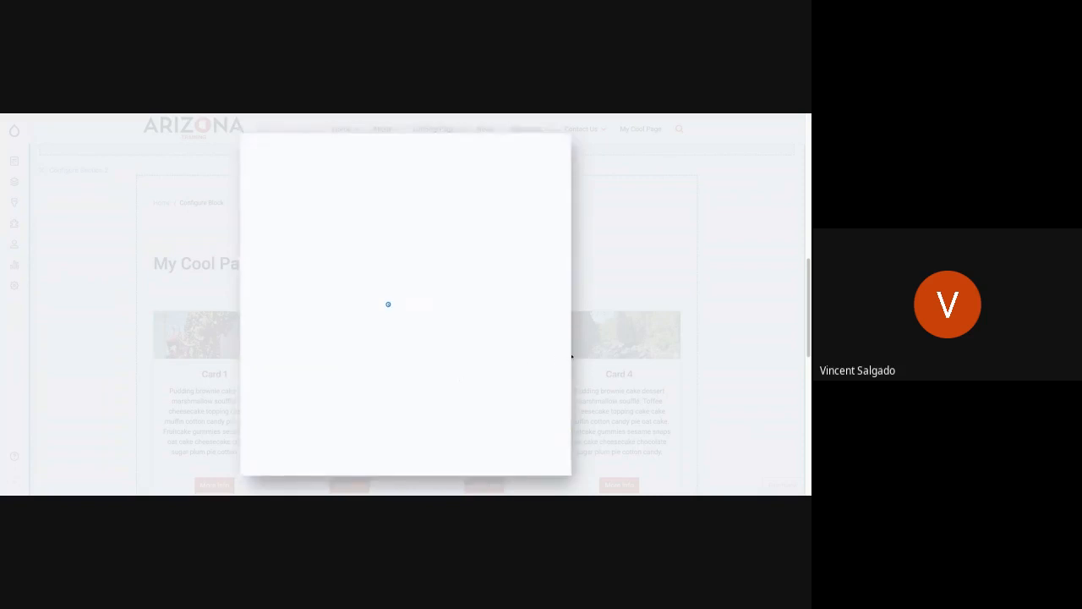
pyautogui.scroll(10, 570, 355)
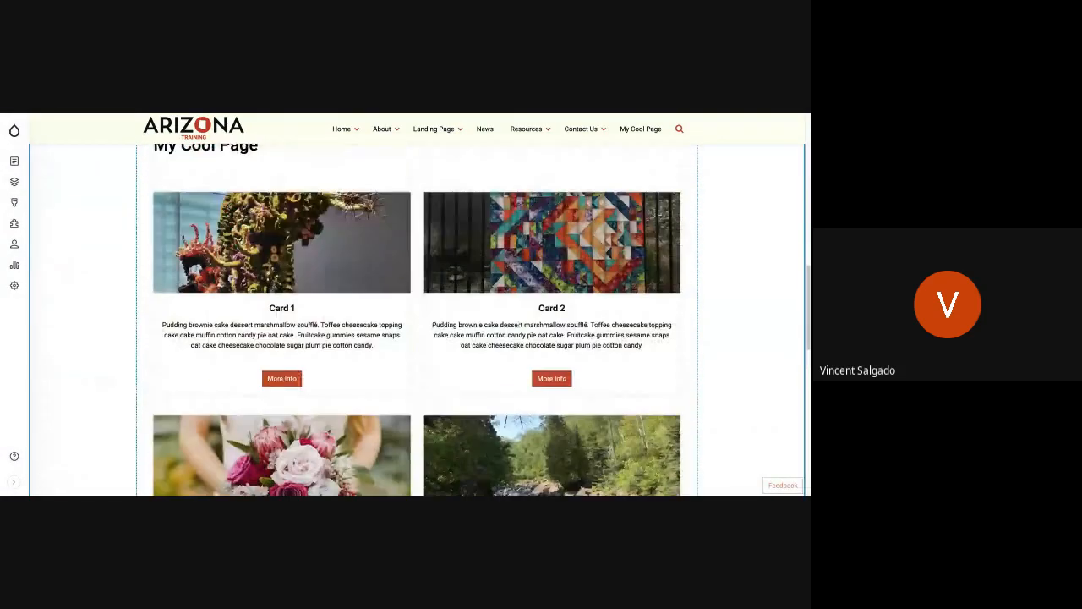
pyautogui.scroll(-3, 519, 324)
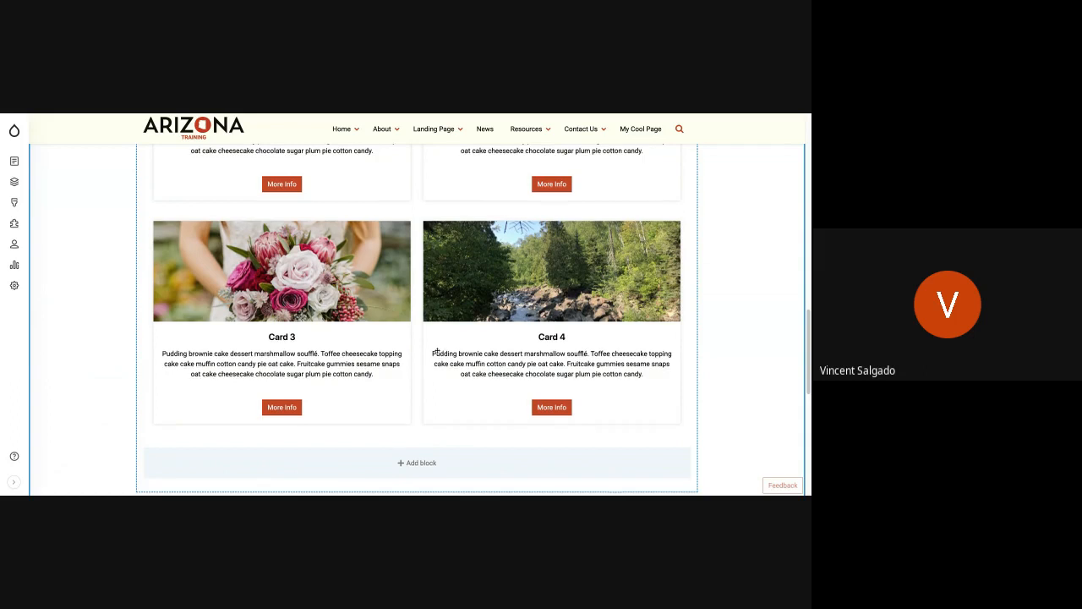
# Step: Save the layout of My Cool Page and review the cards on the saved page
pyautogui.scroll(10, 449, 346)
pyautogui.scroll(3, 437, 350)
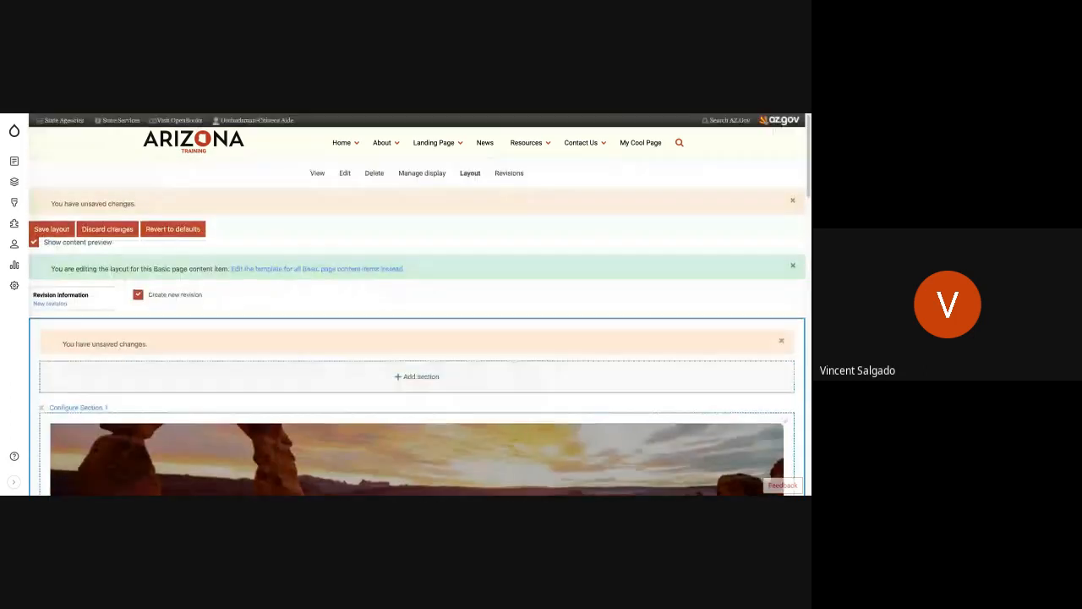
pyautogui.click(50, 228)
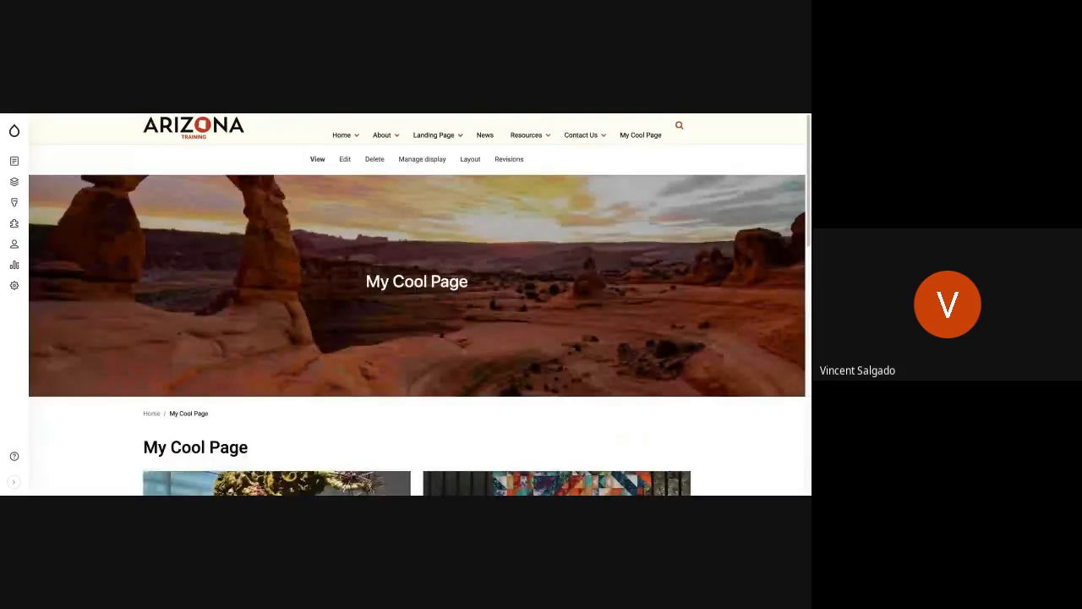
pyautogui.scroll(-3, 380, 268)
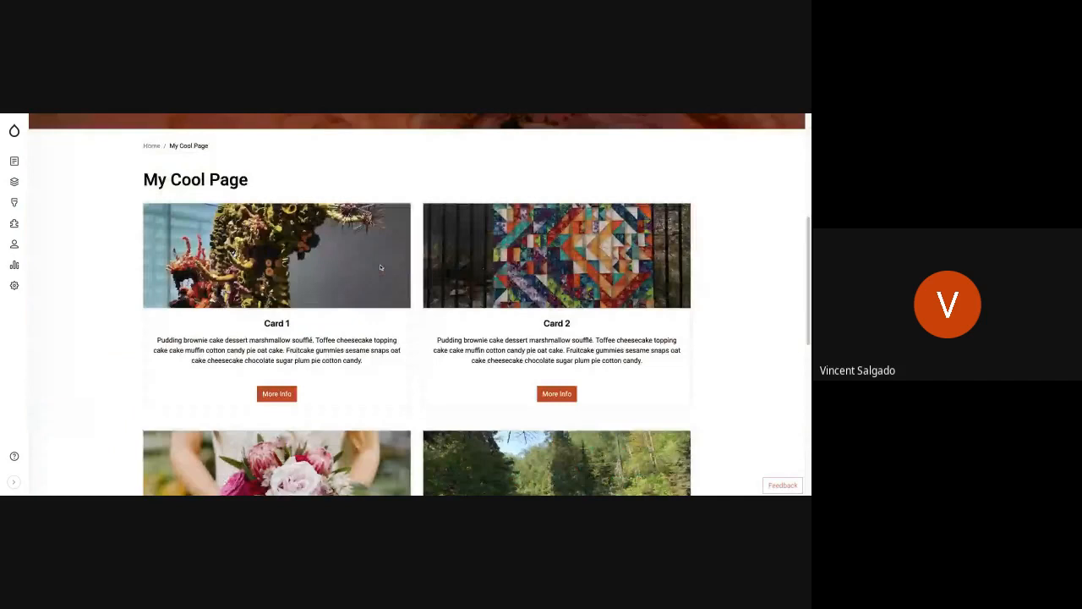
pyautogui.scroll(-2, 380, 268)
pyautogui.scroll(3, 381, 268)
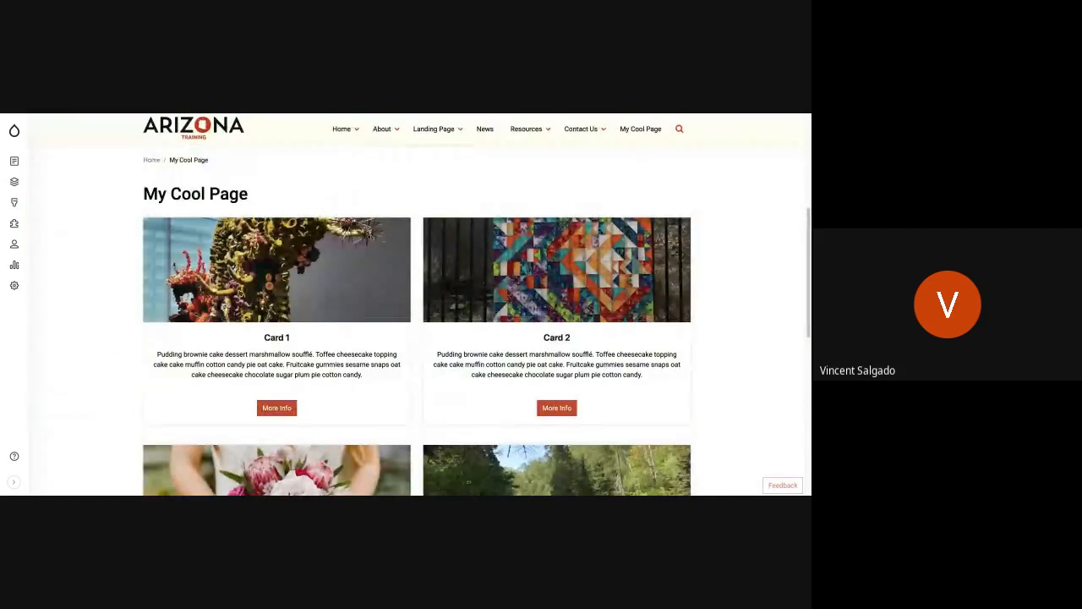
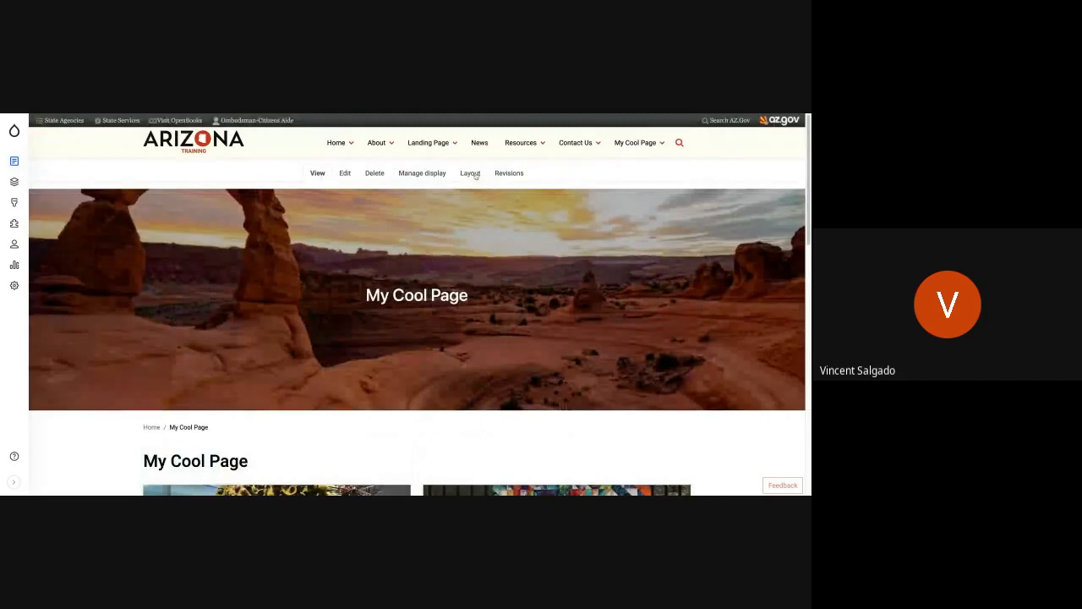
# Step: Reopen the layout of My Cool Page and examine its banner, card and bottom sections and their places for new blocks and sections
pyautogui.click(470, 173)
pyautogui.scroll(-1, 456, 311)
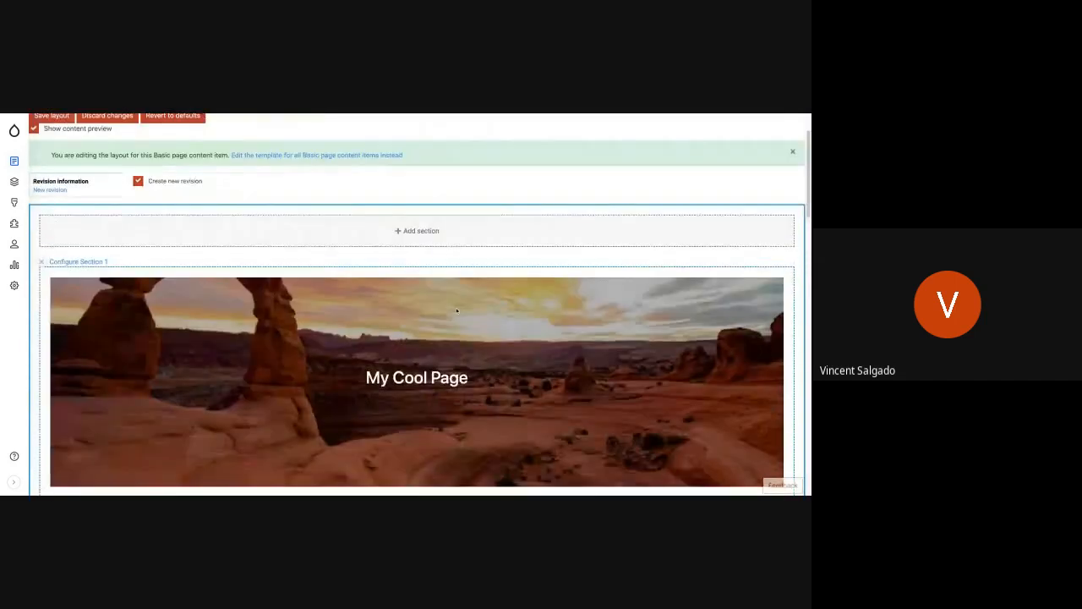
pyautogui.scroll(-10, 456, 311)
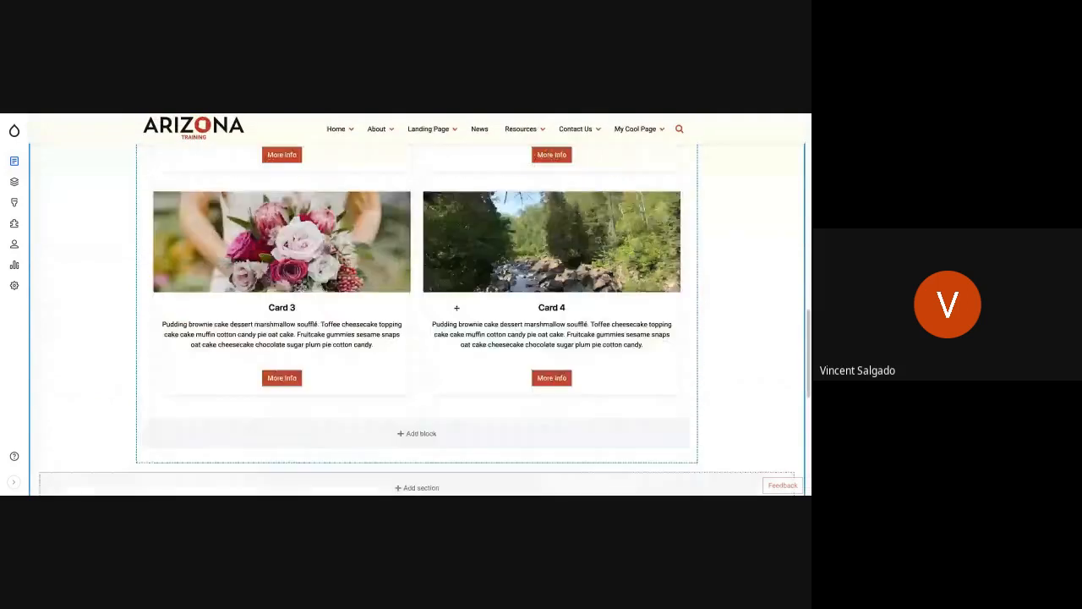
pyautogui.scroll(-5, 457, 308)
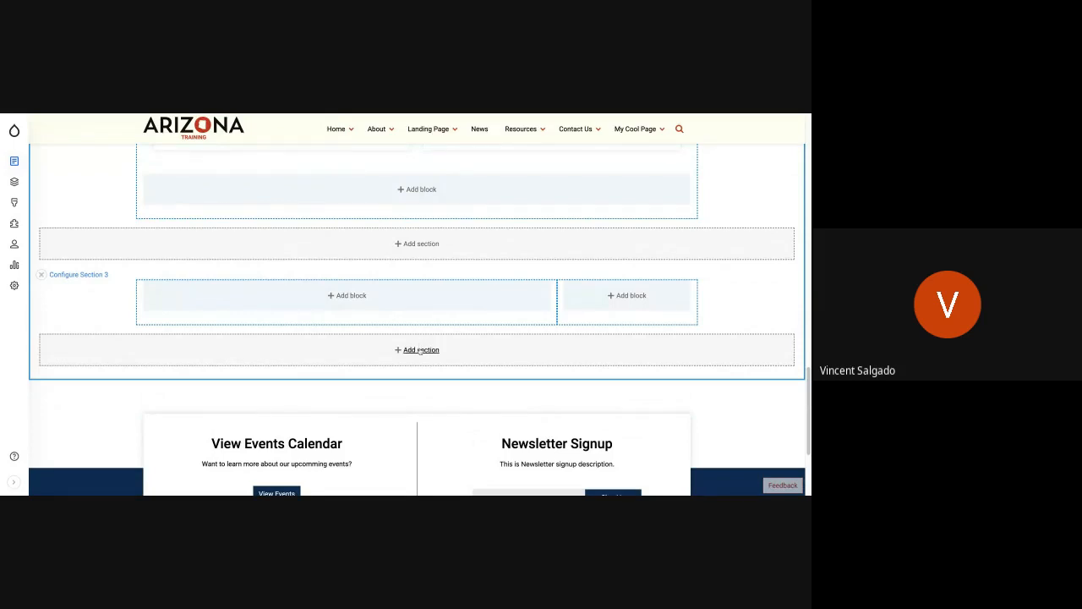
pyautogui.scroll(10, 145, 275)
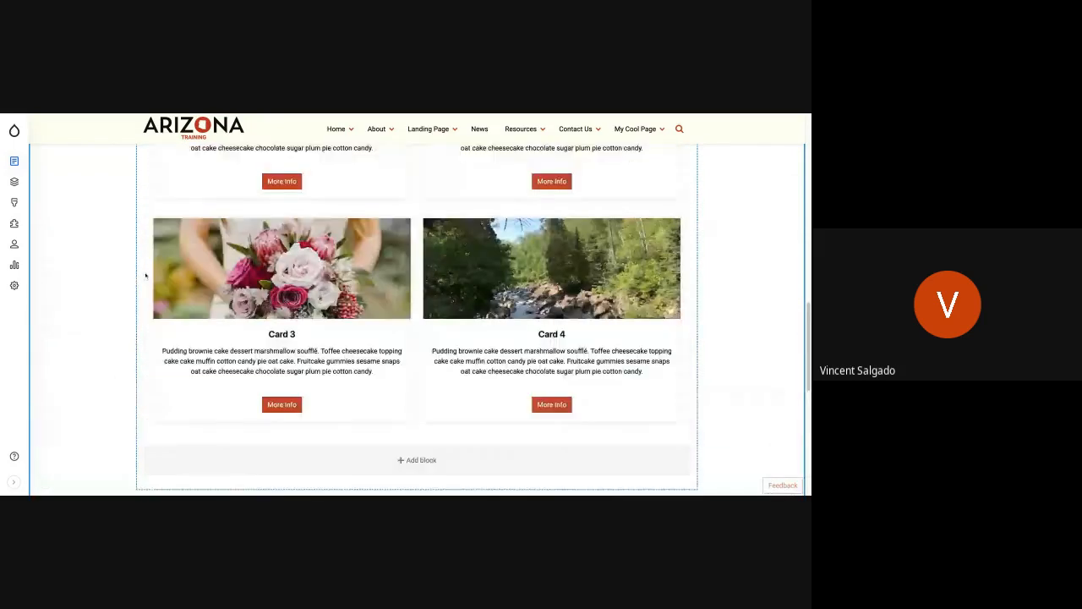
pyautogui.scroll(10, 146, 273)
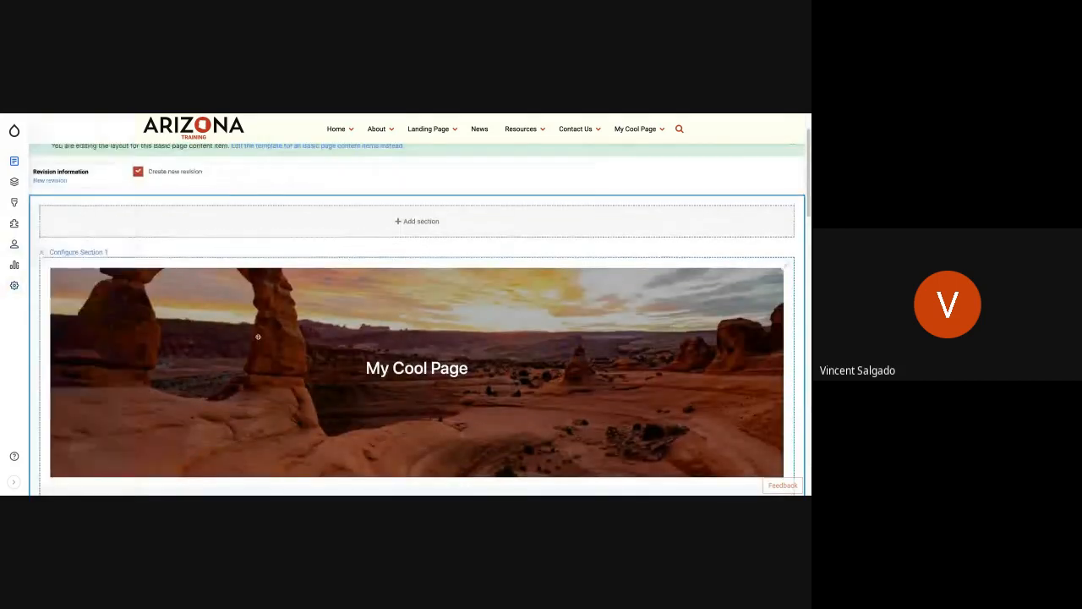
pyautogui.scroll(-1, 256, 333)
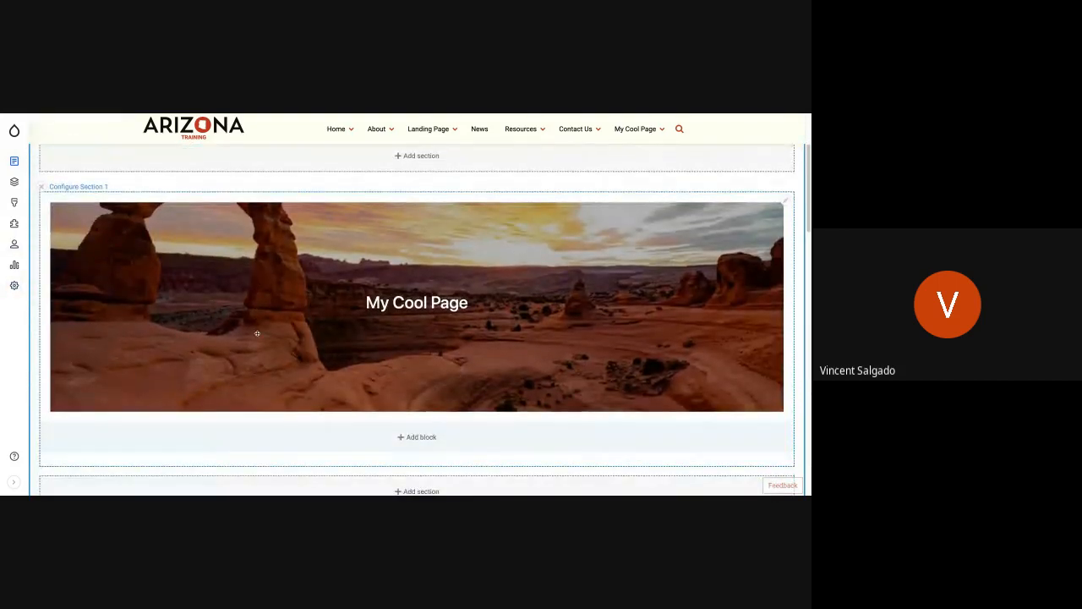
pyautogui.scroll(-1, 257, 333)
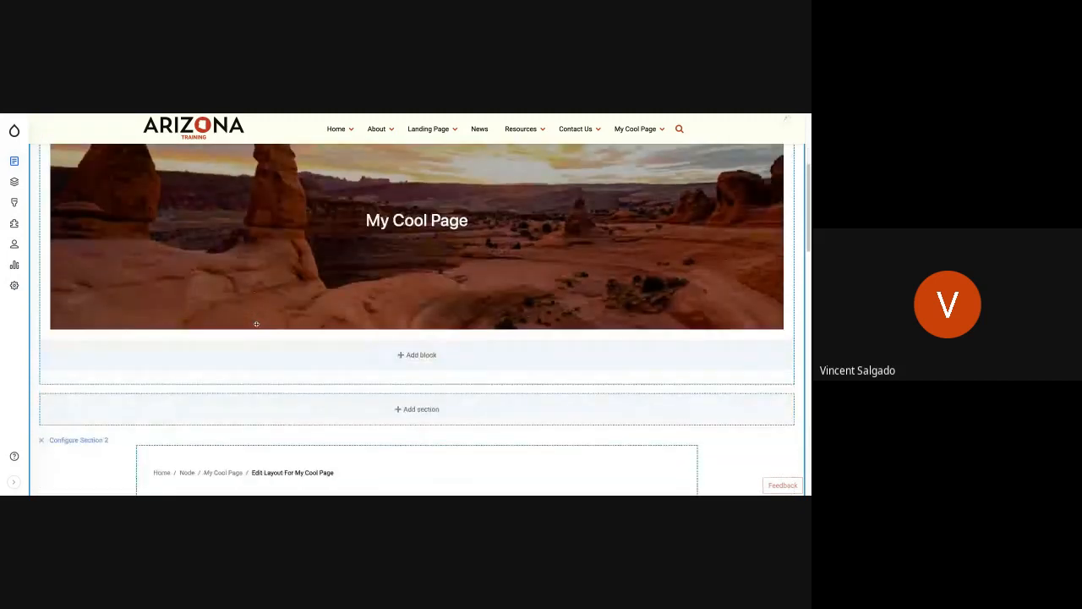
pyautogui.scroll(3, 256, 324)
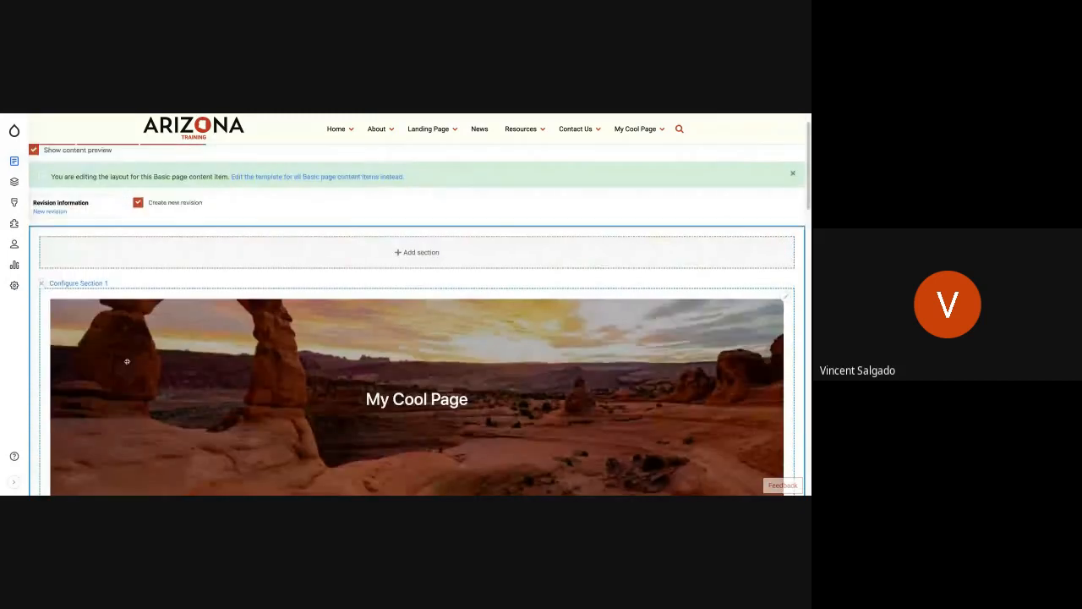
pyautogui.scroll(-3, 101, 338)
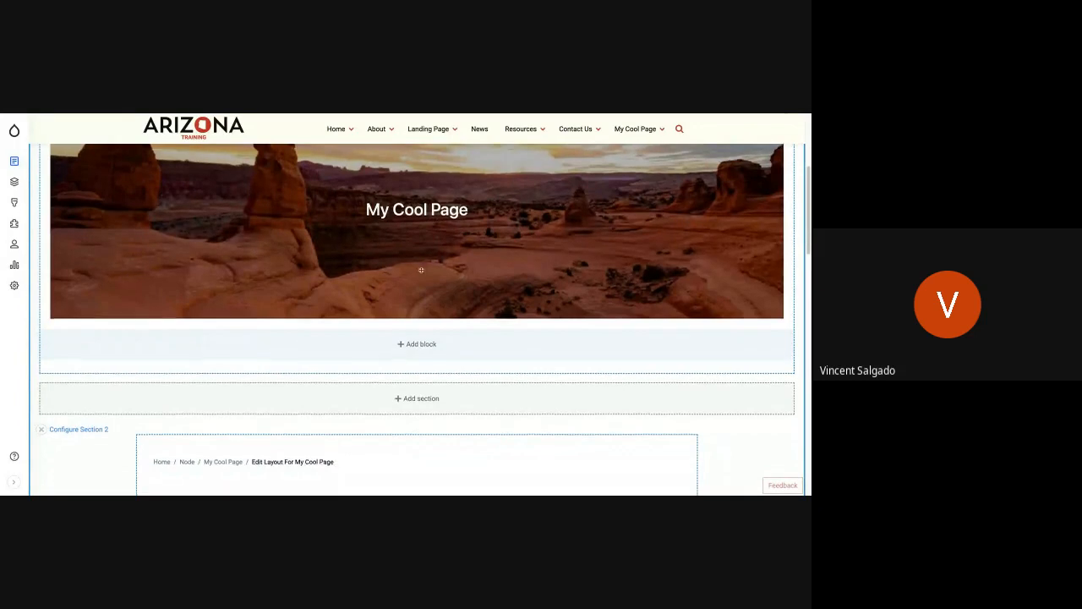
pyautogui.scroll(-5, 427, 254)
pyautogui.scroll(1, 420, 270)
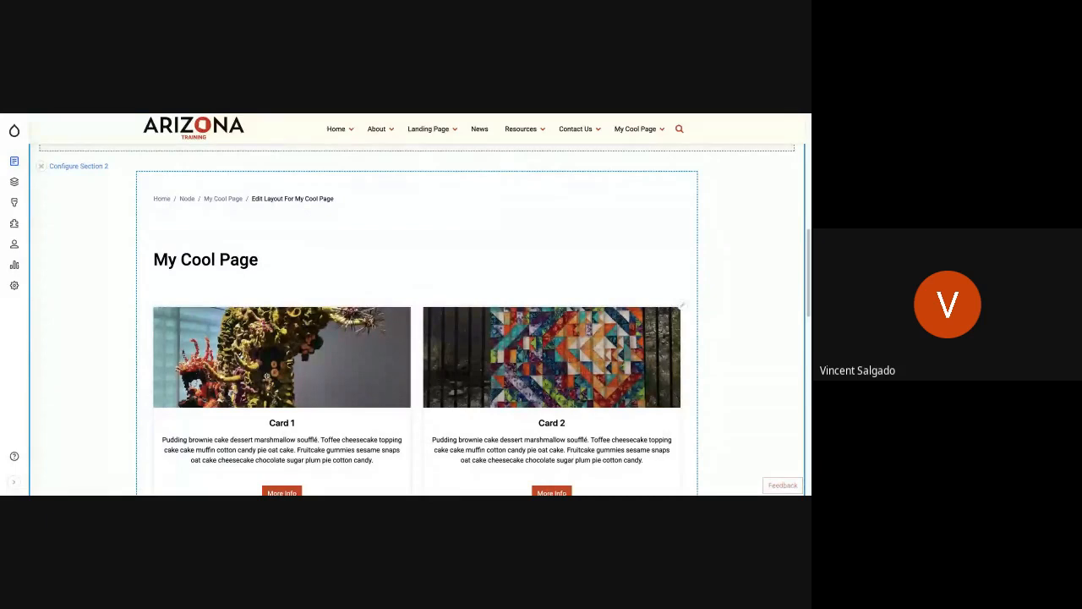
pyautogui.scroll(-3, 118, 313)
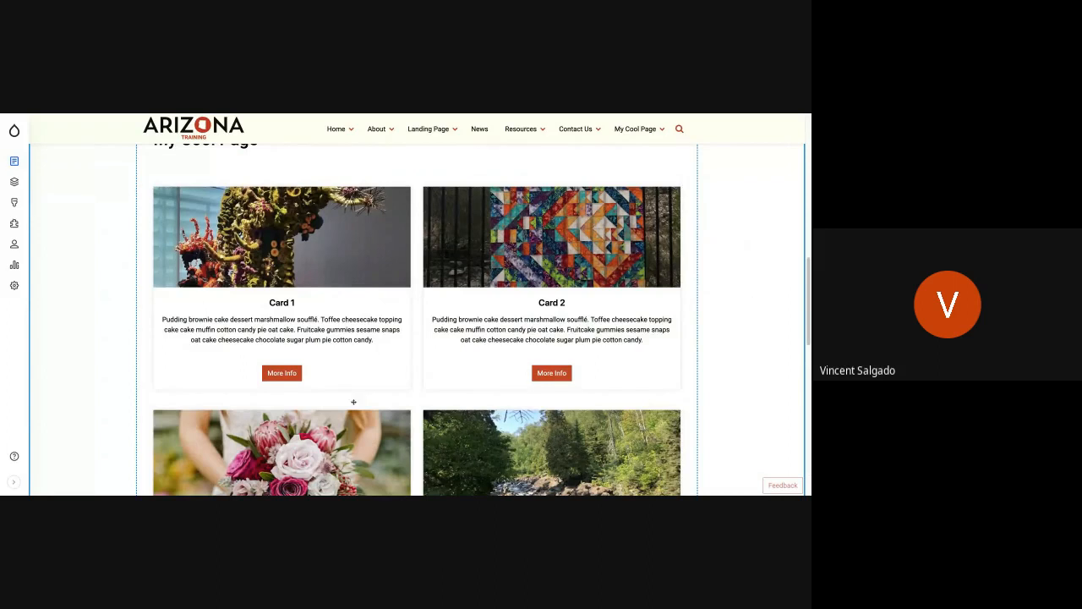
pyautogui.scroll(-2, 156, 320)
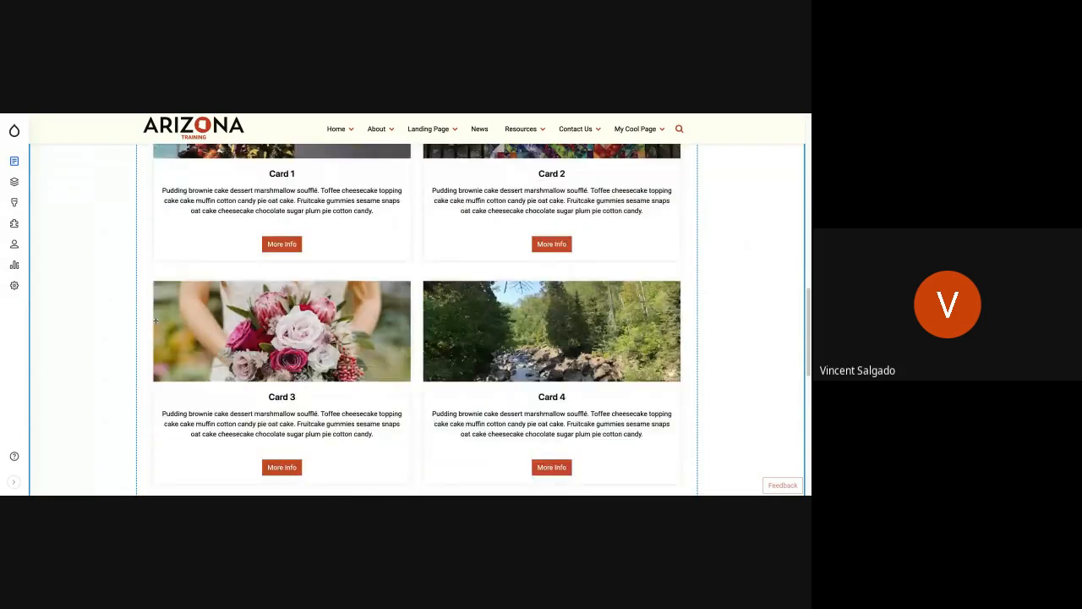
pyautogui.scroll(-5, 156, 320)
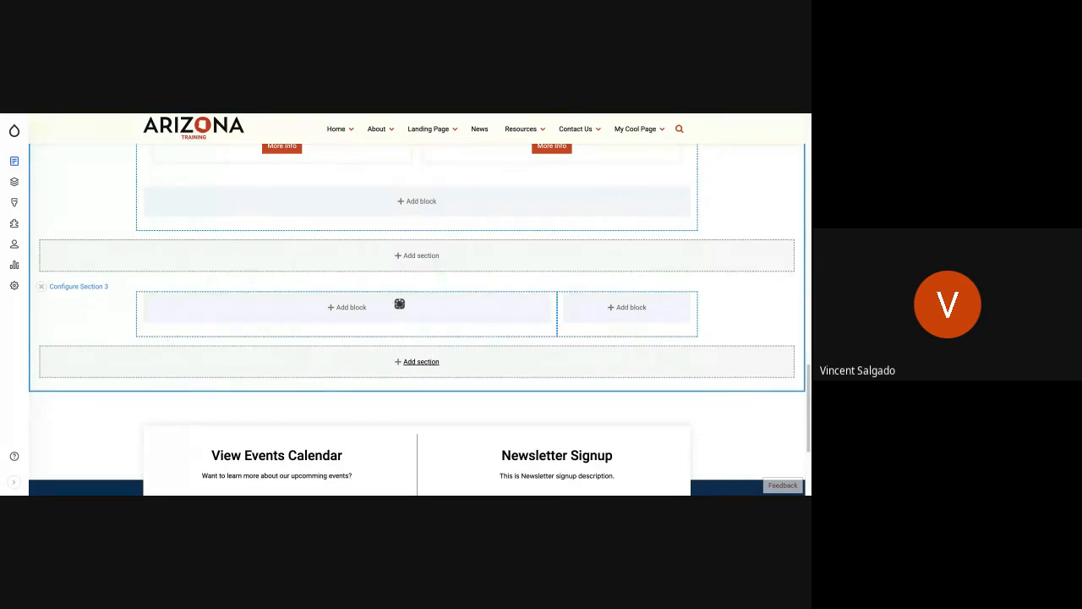
# Step: Start a Bootstrap 3 Cols section below Section 3, set its container type to Edge to Edge and compare with the banner section
pyautogui.click(417, 361)
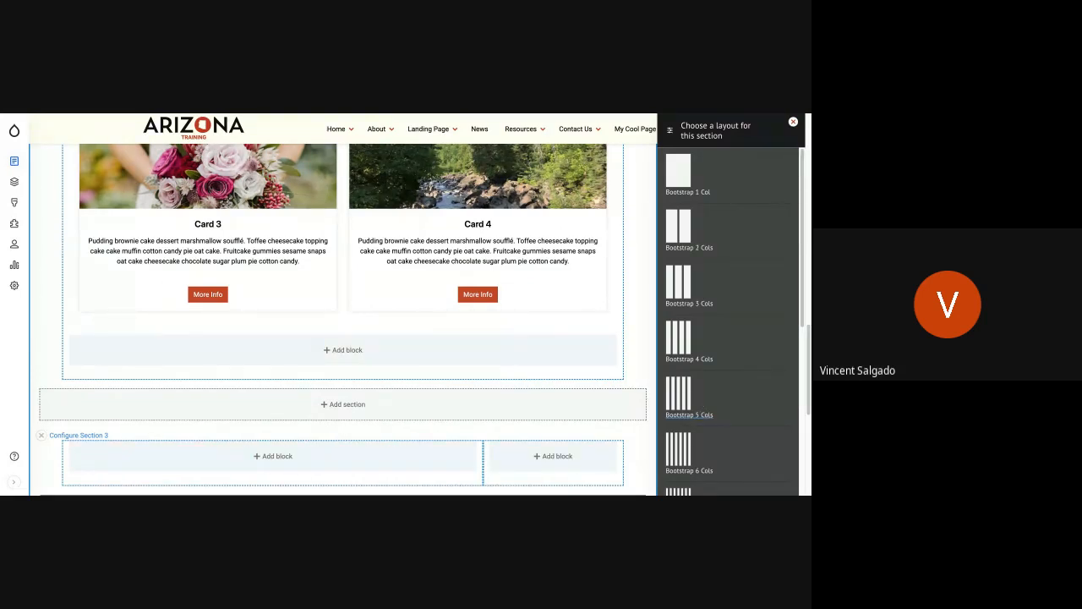
pyautogui.click(679, 291)
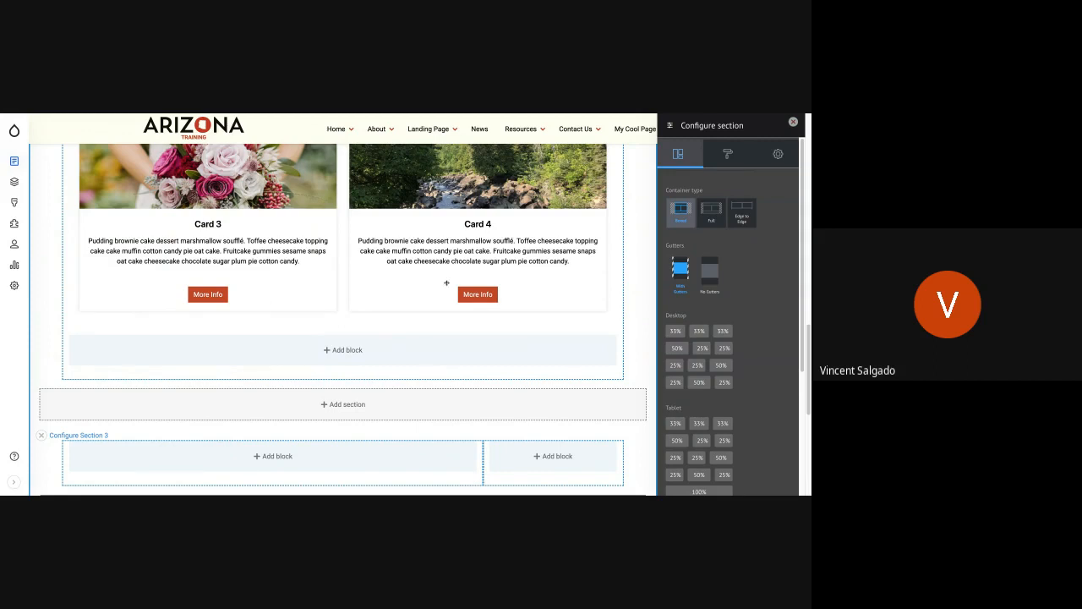
pyautogui.click(743, 223)
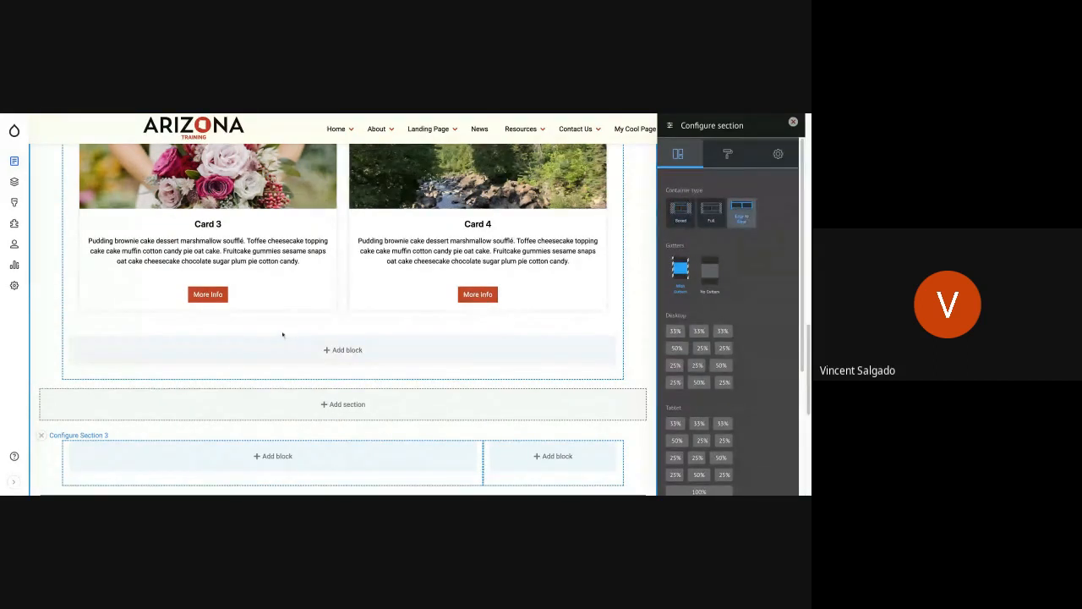
pyautogui.scroll(5, 285, 337)
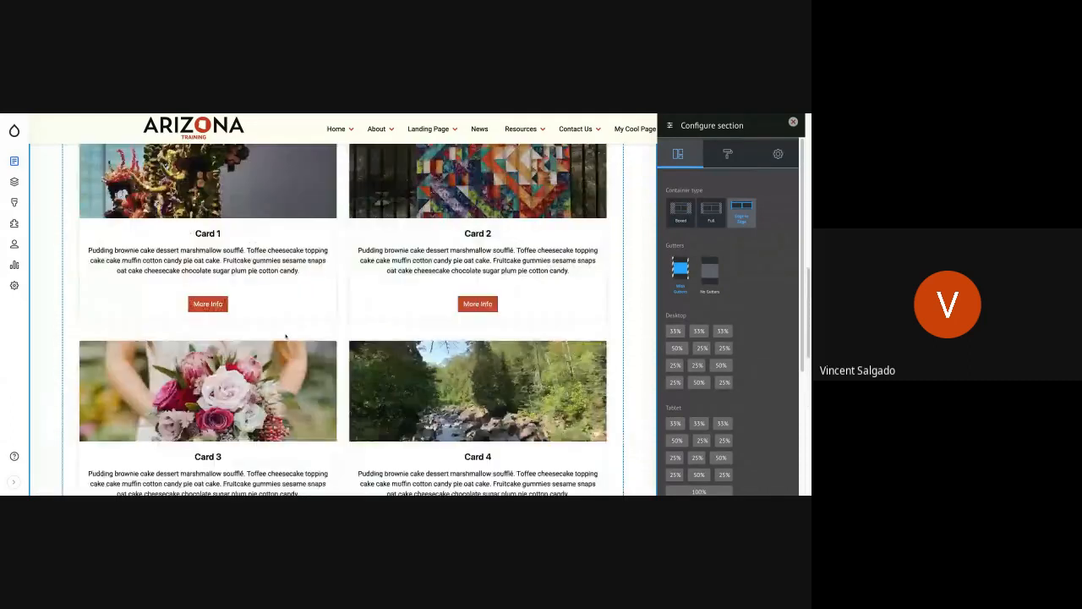
pyautogui.scroll(10, 342, 322)
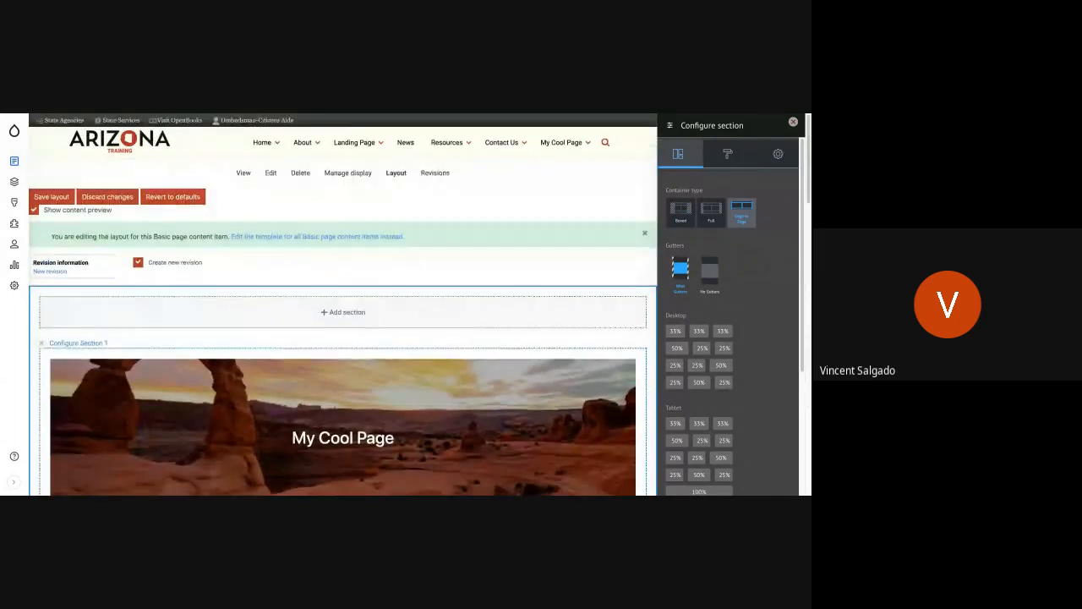
pyautogui.scroll(-2, 63, 298)
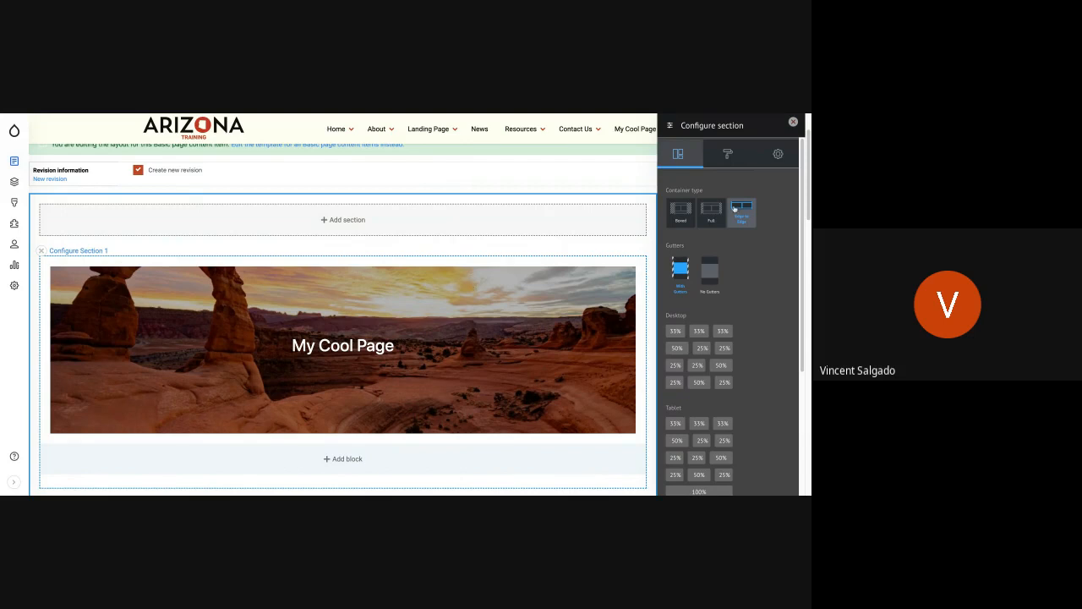
# Step: Compare the container and gutter options, and set the new section to Boxed with gutters
pyautogui.click(676, 218)
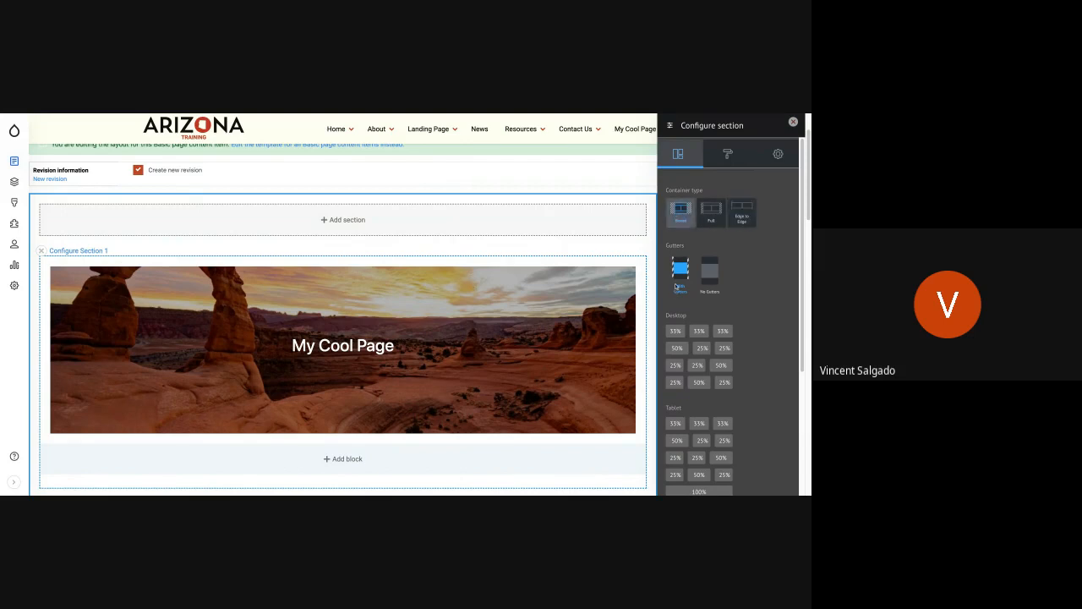
pyautogui.click(741, 211)
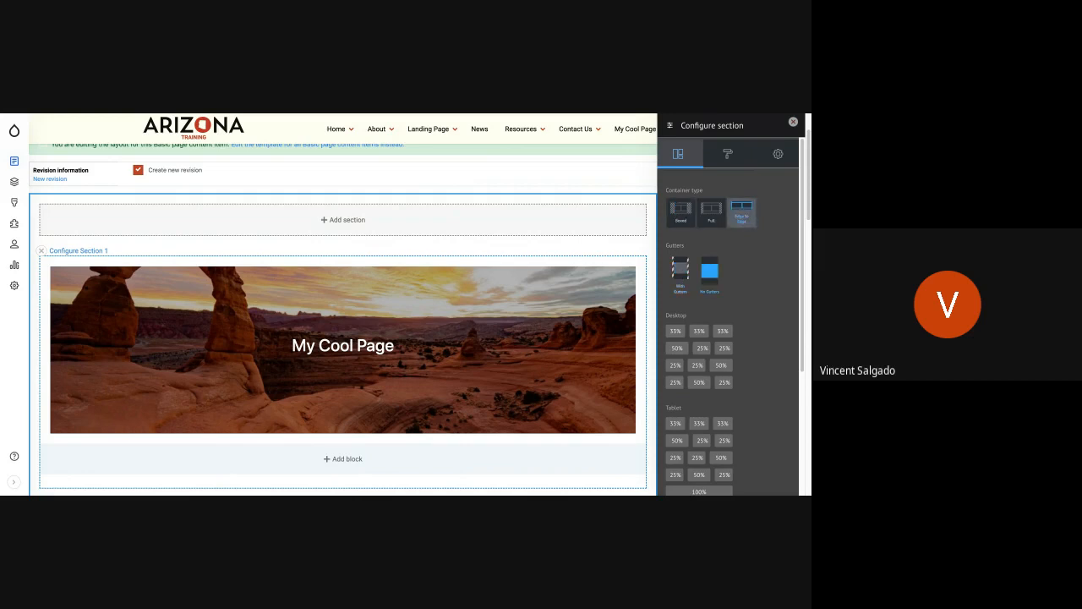
pyautogui.click(680, 271)
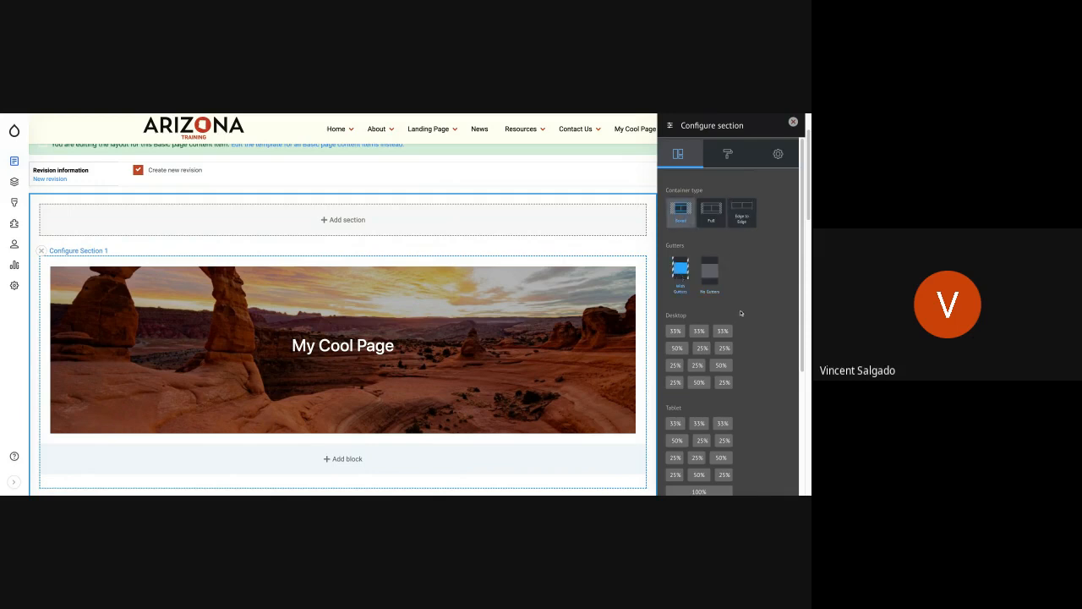
# Step: Try the 50% 25% 25% split for Desktop, and set the Desktop columns to three equal 33% columns
pyautogui.scroll(-1, 741, 312)
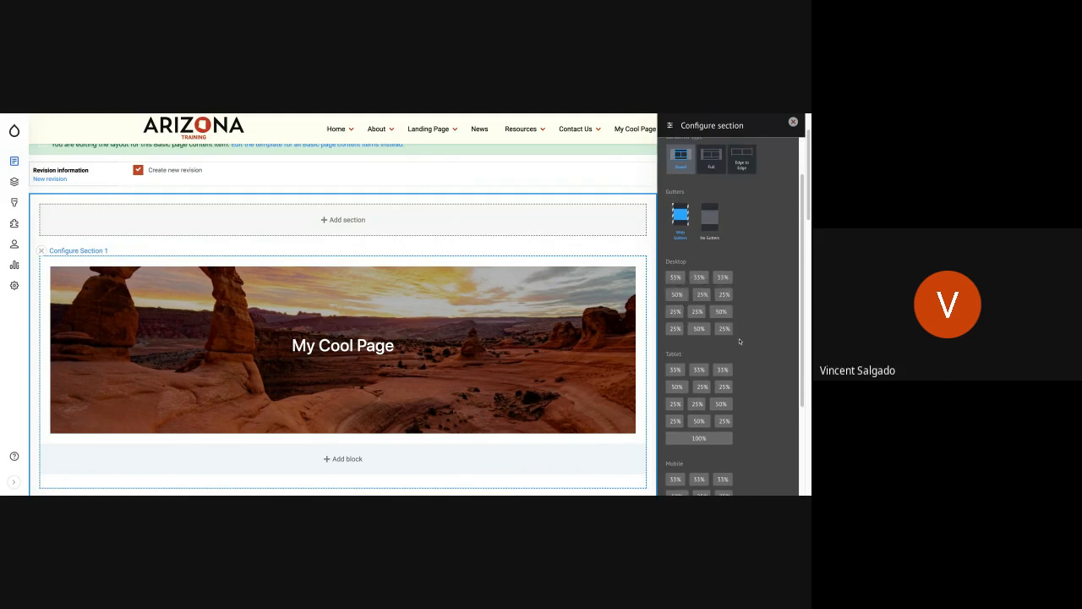
pyautogui.scroll(-1, 740, 341)
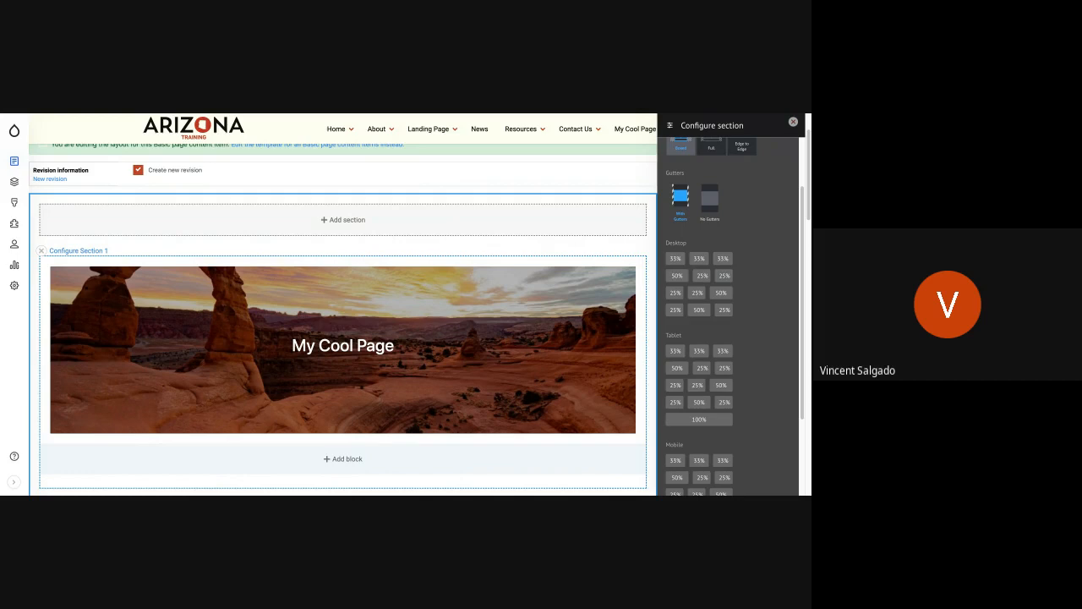
pyautogui.click(675, 260)
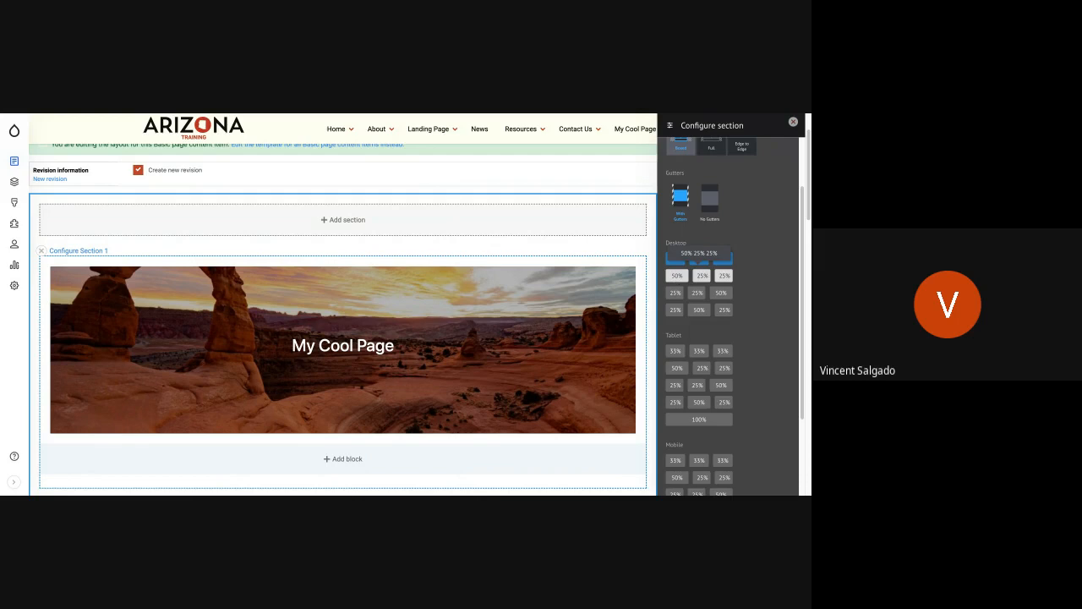
pyautogui.click(678, 276)
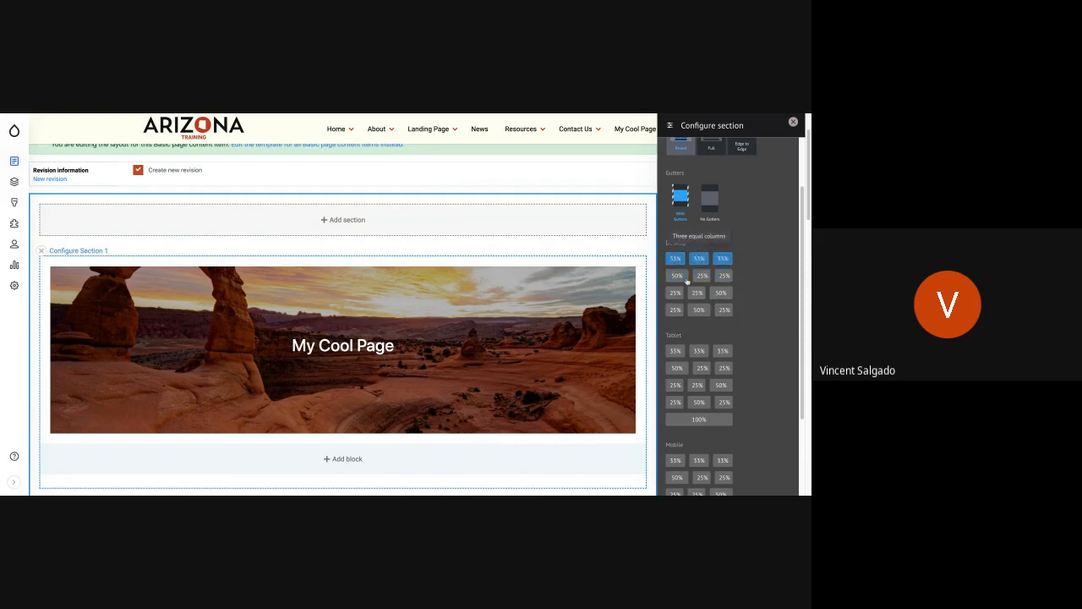
pyautogui.click(677, 258)
# Step: Try the 50% 25% 25% and 100% options for Tablet, and set the Tablet columns to three equal 33% columns
pyautogui.scroll(-1, 758, 359)
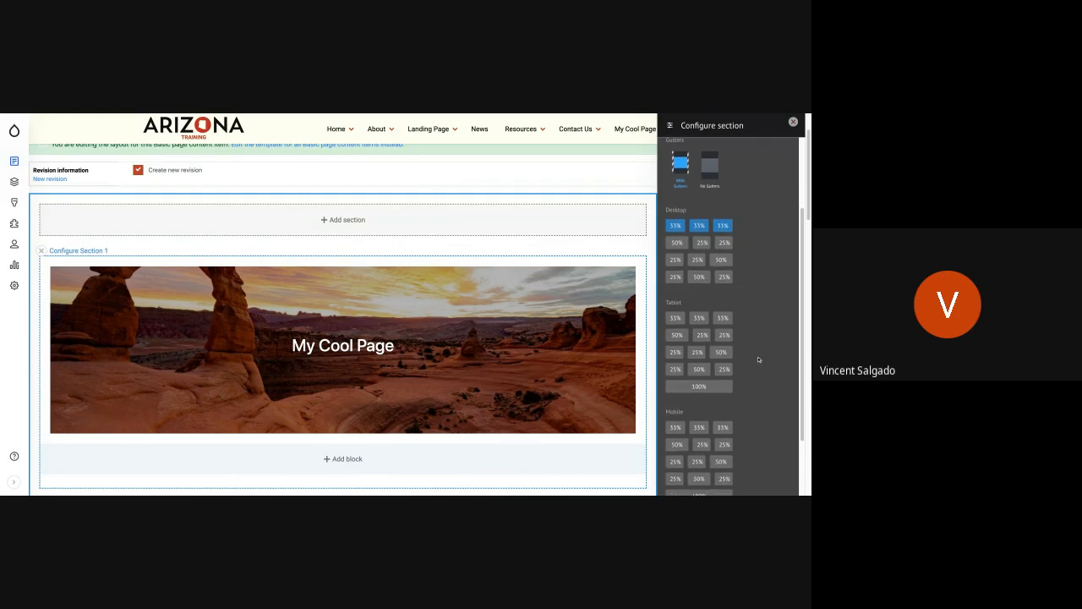
pyautogui.click(677, 336)
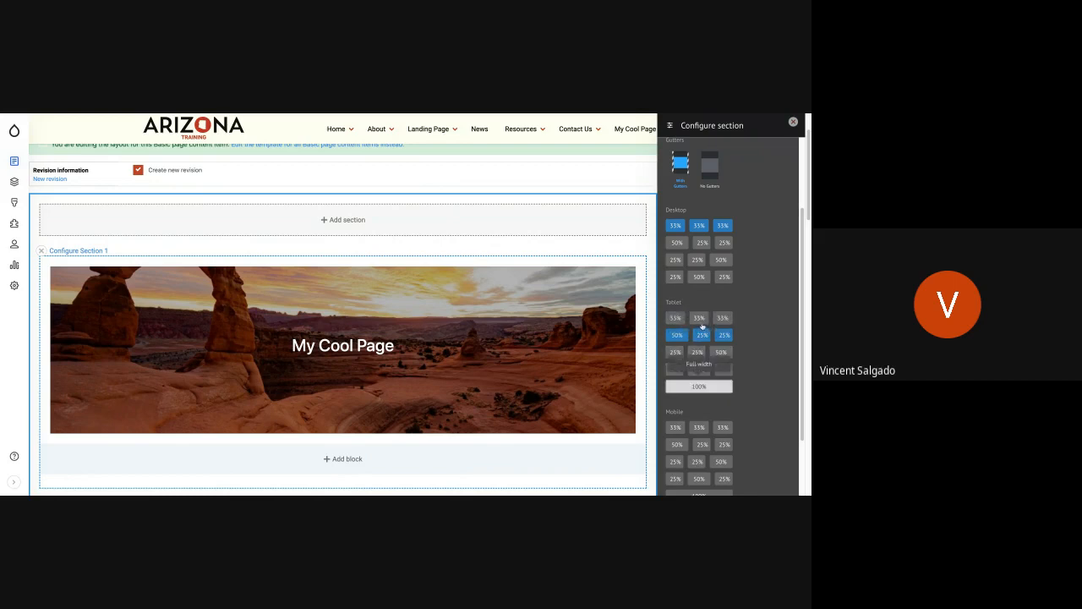
pyautogui.click(698, 386)
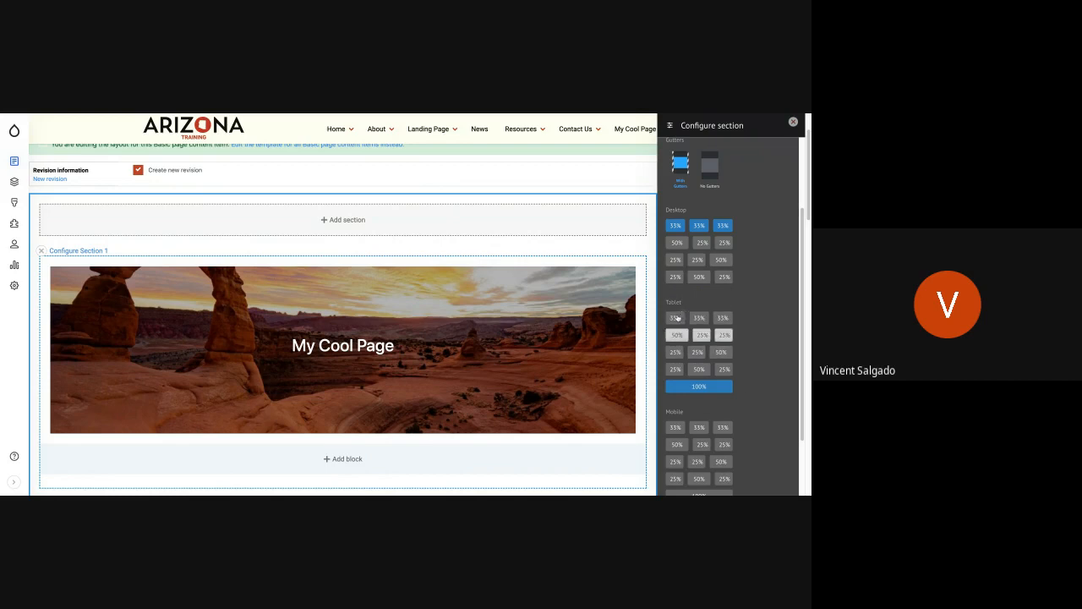
pyautogui.click(721, 318)
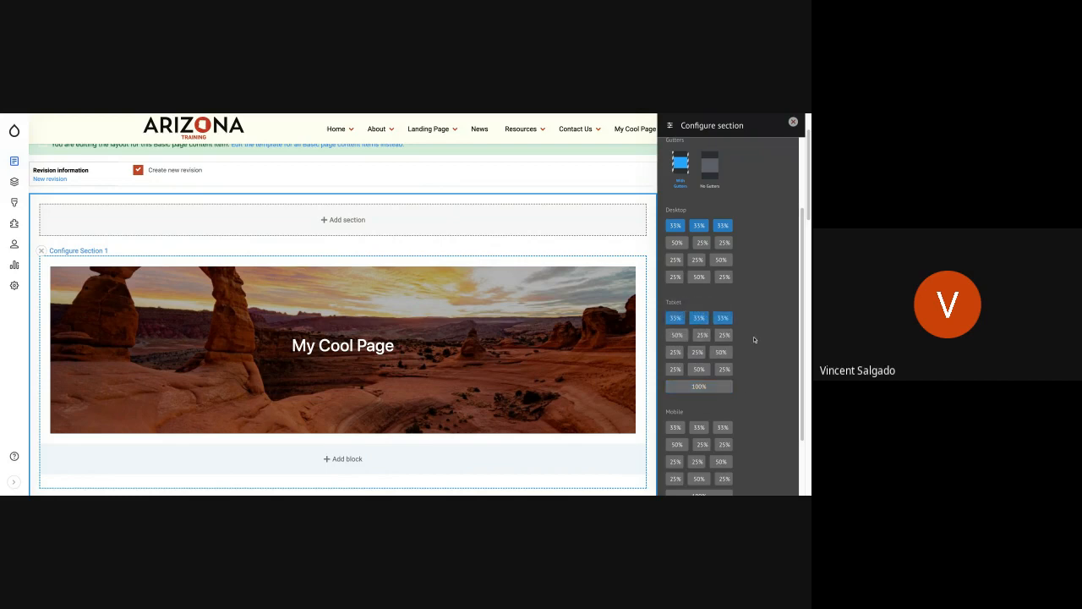
# Step: Try the 100% full-width option for Mobile, and set the Mobile columns to three equal 33% columns
pyautogui.scroll(-1, 755, 341)
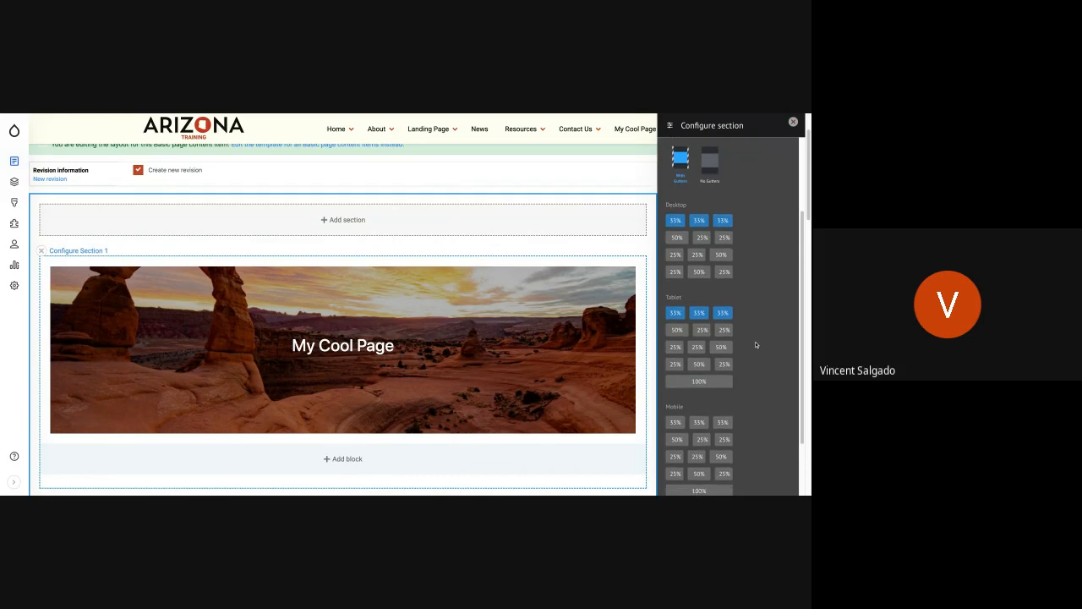
pyautogui.scroll(-1, 755, 344)
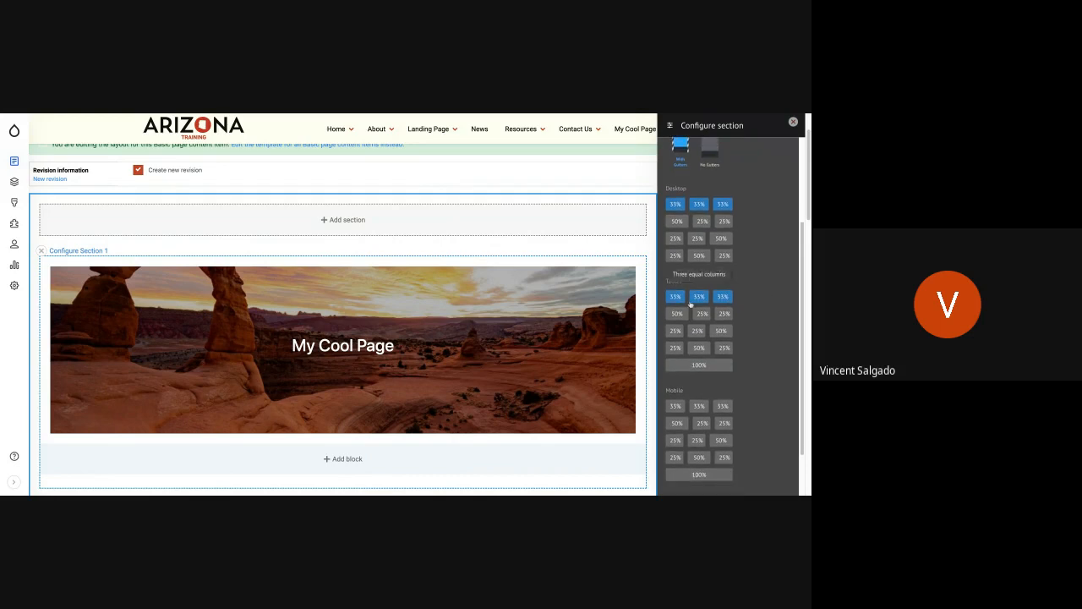
pyautogui.scroll(-3, 742, 347)
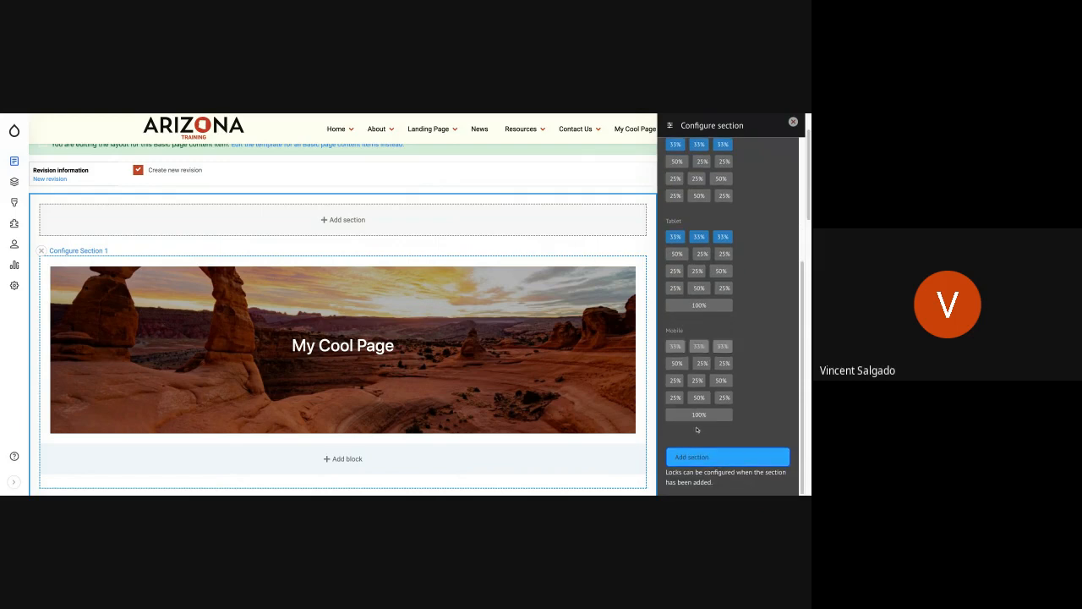
pyautogui.click(697, 415)
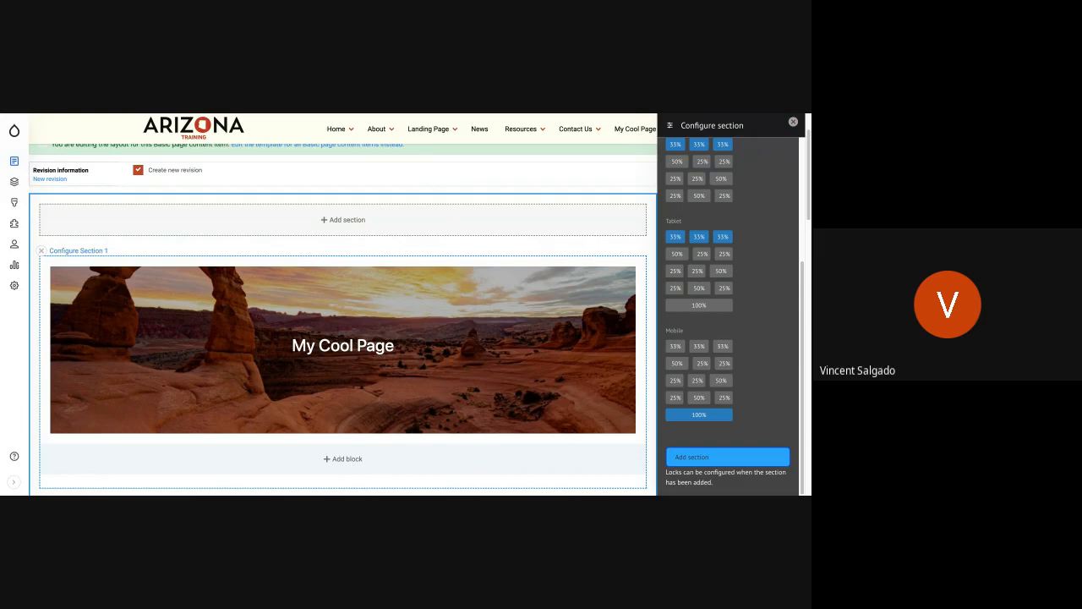
pyautogui.click(674, 347)
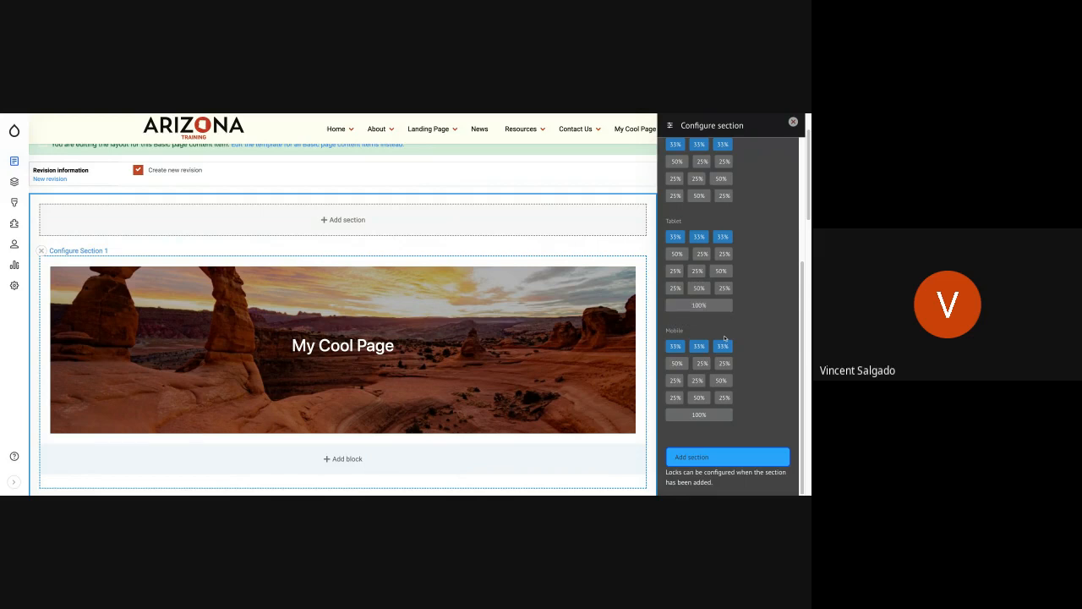
# Step: Set the Mobile columns to the 100% full-width option and add the three-column section to the layout
pyautogui.click(699, 414)
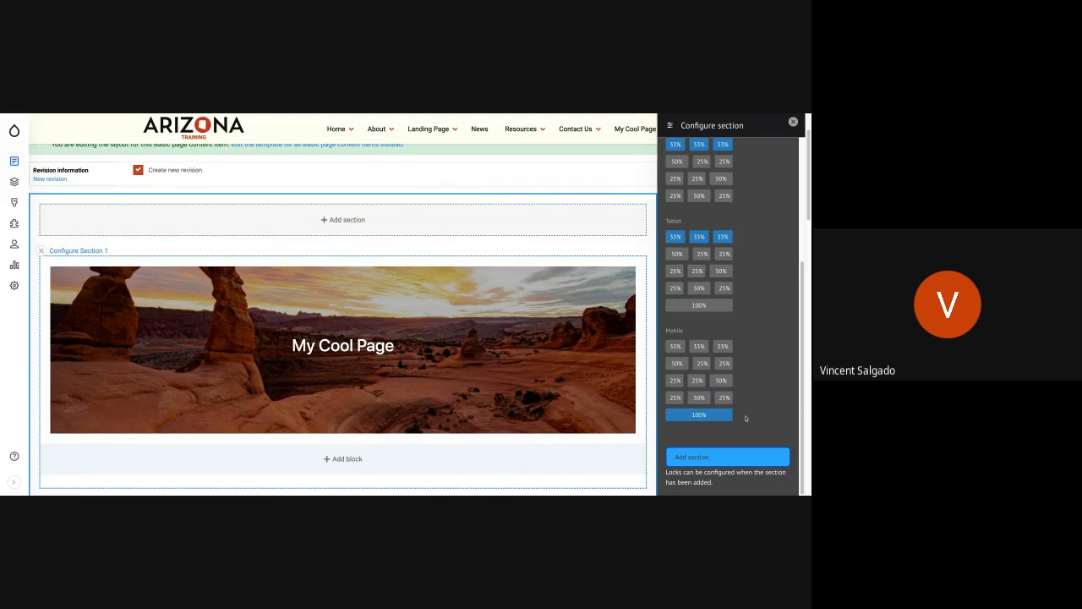
pyautogui.click(722, 458)
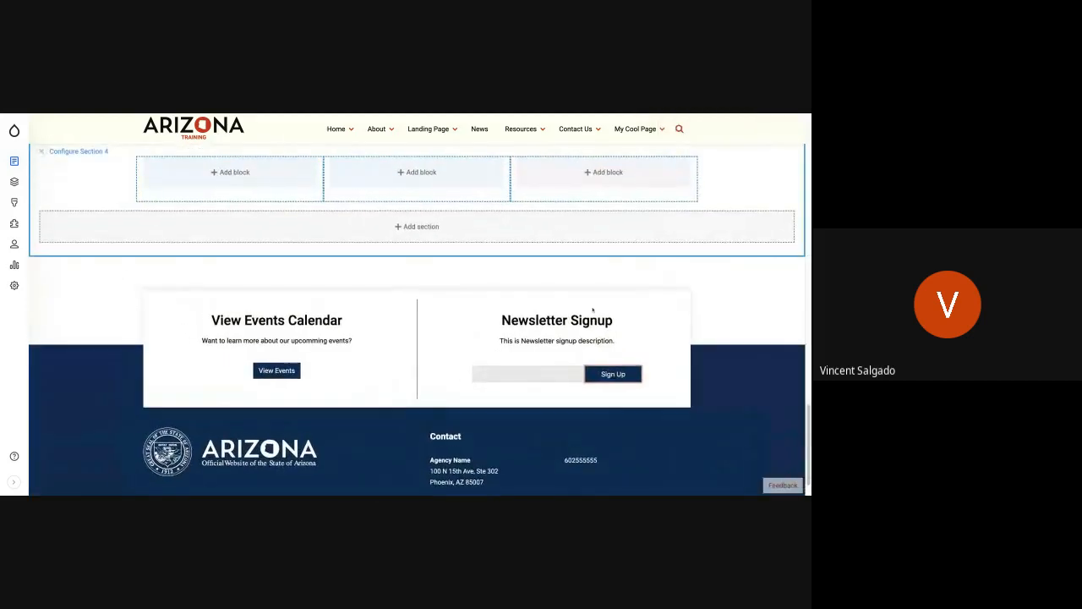
pyautogui.scroll(5, 593, 309)
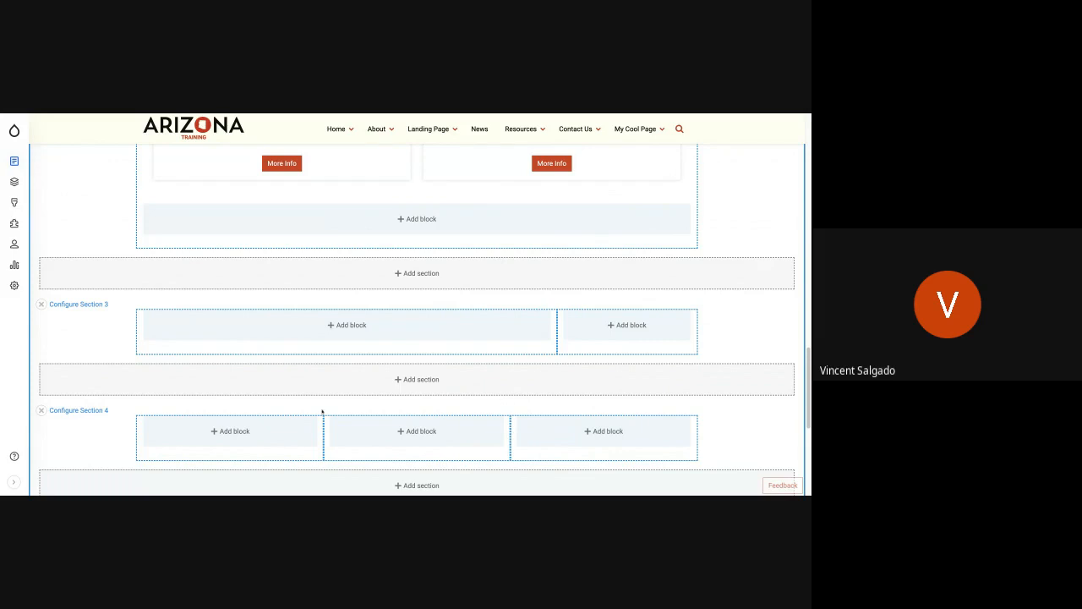
# Step: Add a Google map custom block to the first column of Section 4, entering the street address as its location
pyautogui.scroll(-3, 322, 411)
pyautogui.scroll(2, 321, 412)
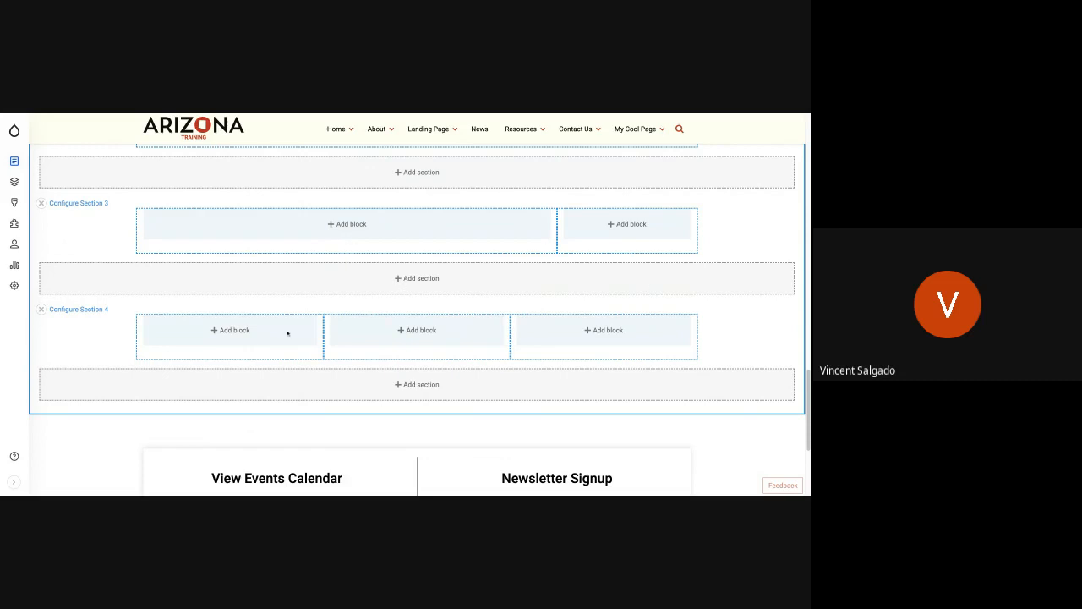
pyautogui.click(235, 335)
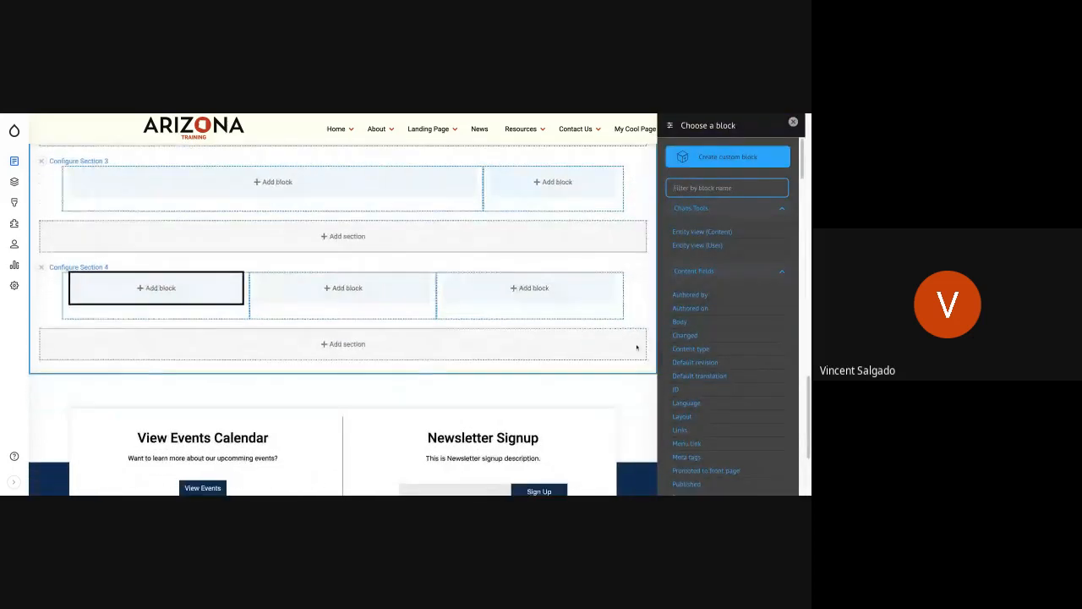
pyautogui.click(720, 158)
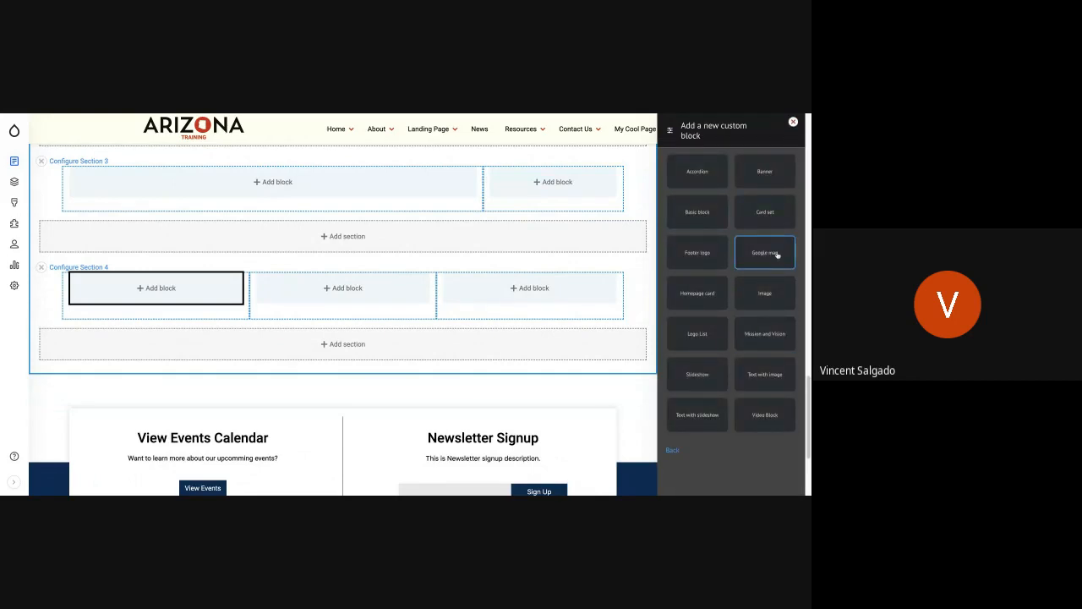
pyautogui.click(776, 254)
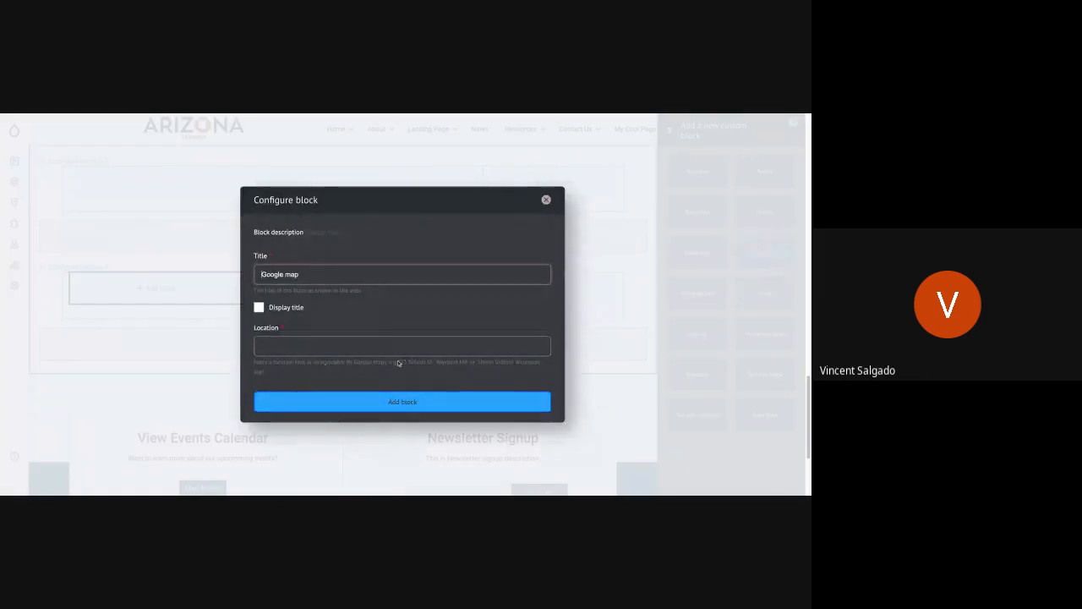
pyautogui.click(350, 349)
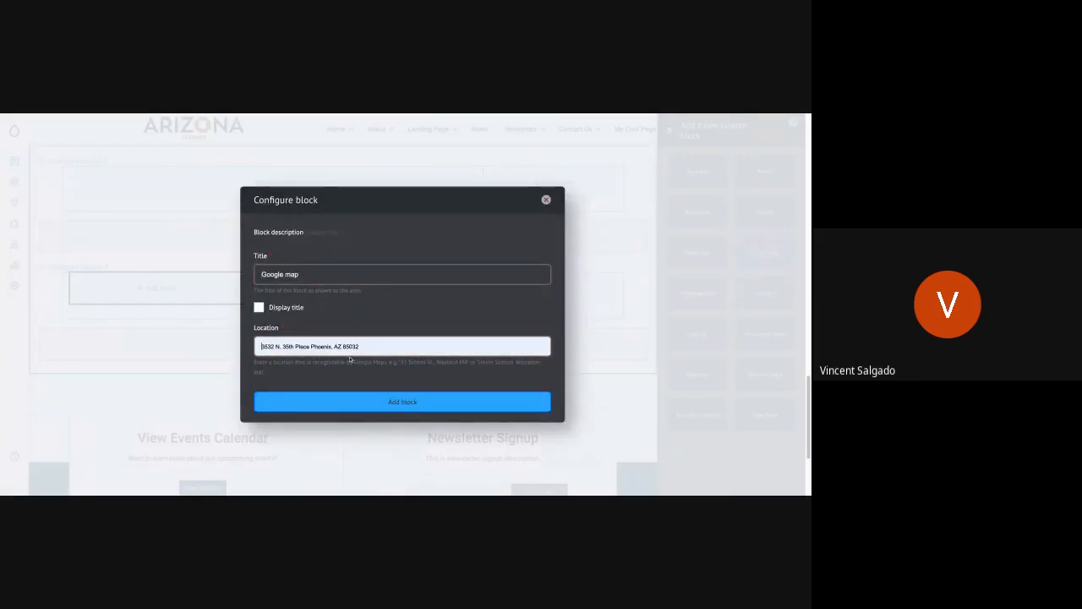
pyautogui.doubleClick(369, 346)
pyautogui.hotkey('ctrl', 'a')
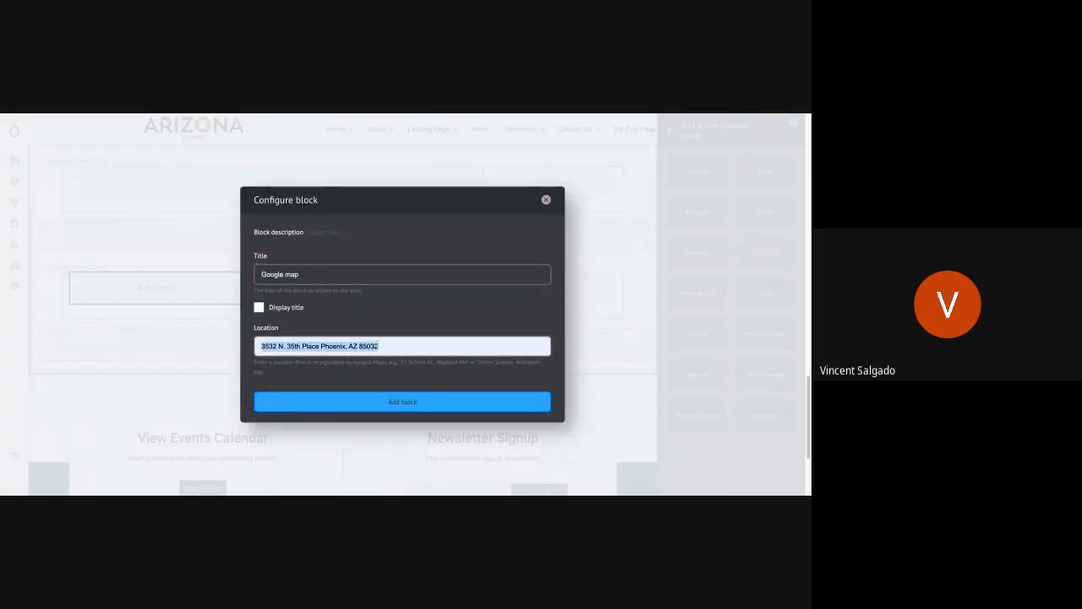
pyautogui.click(379, 402)
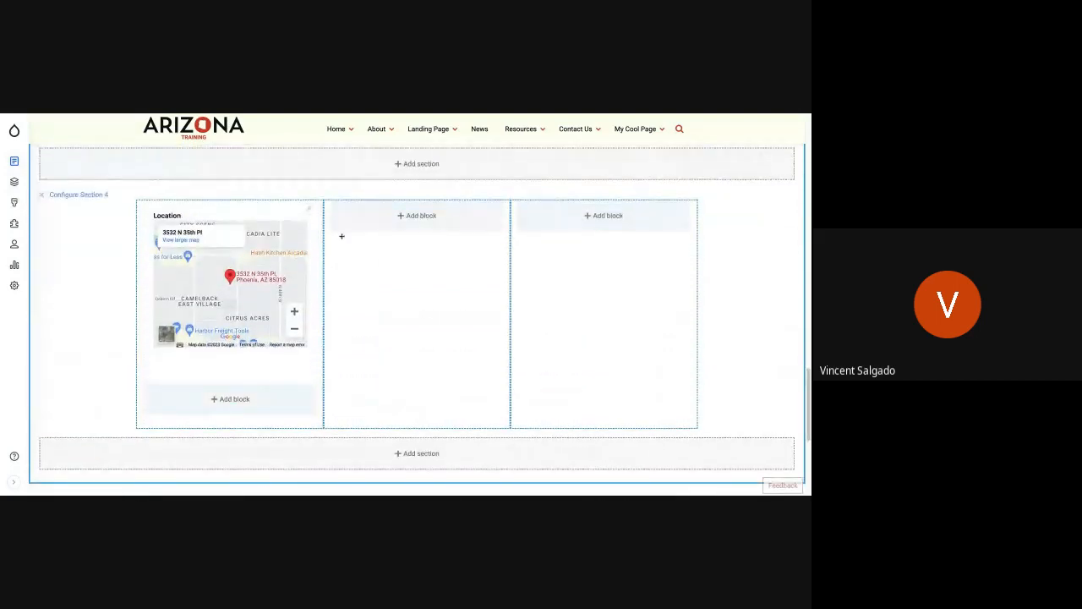
# Step: Add a Basic block to the middle column of Section 4 with the "Pudding brownie cake dessert marshmallow soufflé" paragraph as its body
pyautogui.click(414, 216)
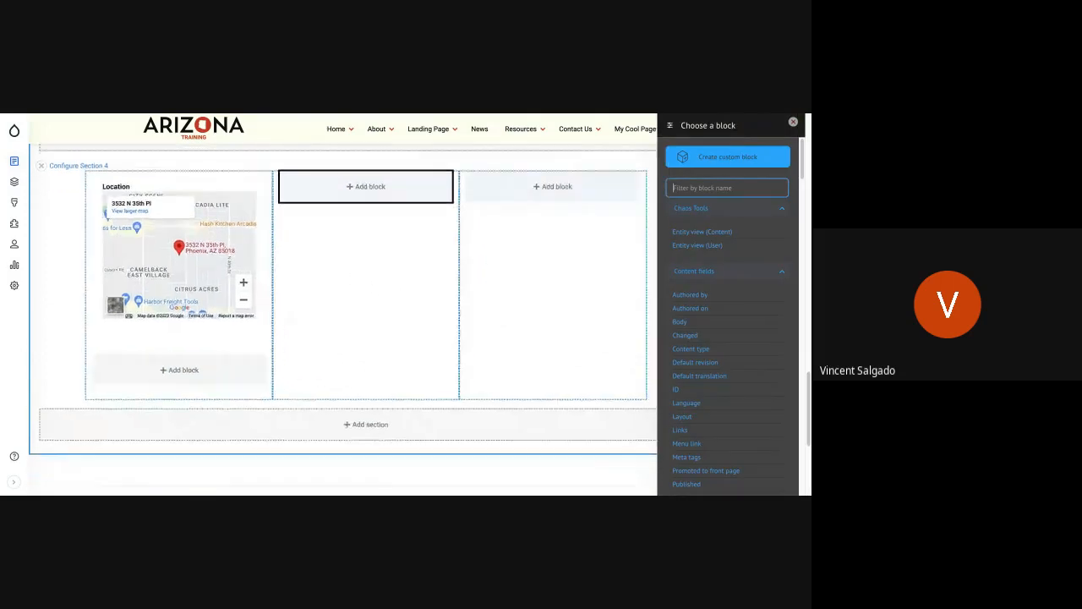
pyautogui.click(723, 164)
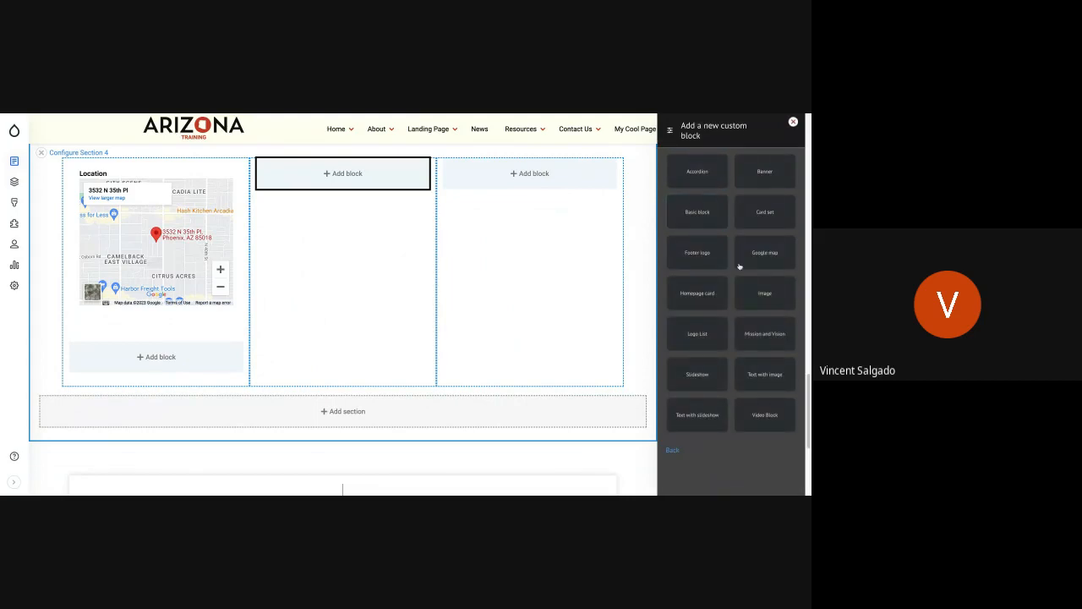
pyautogui.click(713, 212)
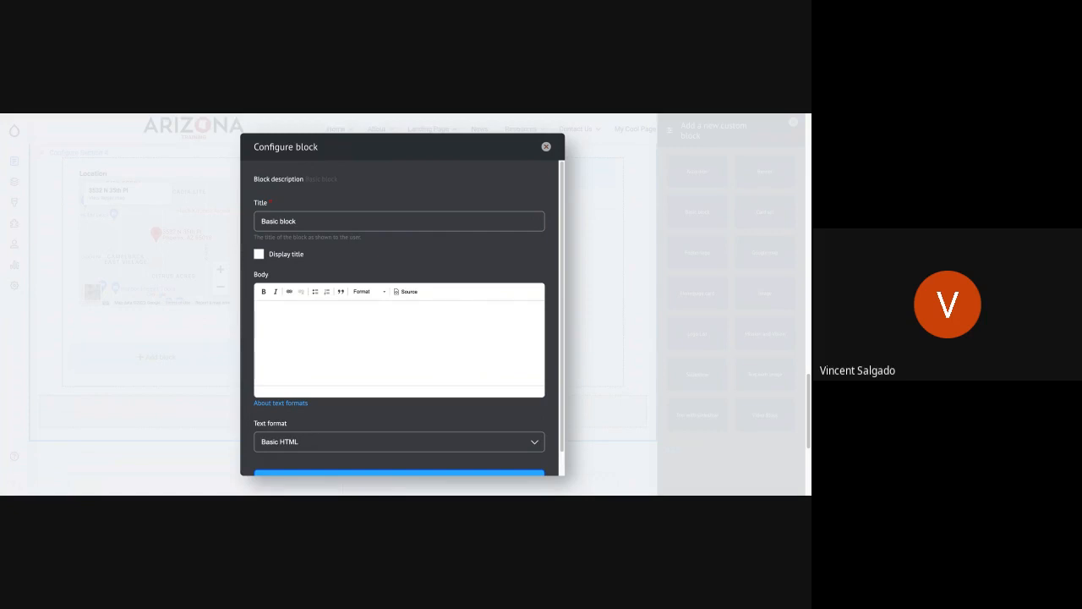
pyautogui.click(321, 329)
pyautogui.write('Pudding brownie cake dessert marshmallow soufflé. Toffee cheesecake topping cake cake muffin cotton candy pie oat cake. Fruitcake gummies sesame snaps oat cake cheesecake chocolate sugar plum pie cotton candy.')
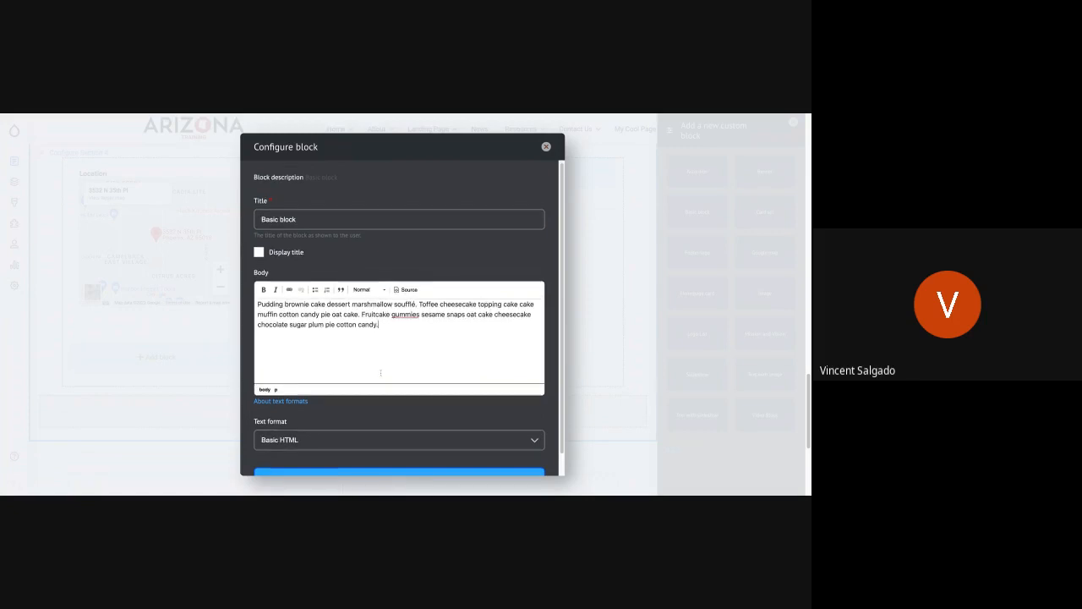
pyautogui.scroll(-1, 375, 378)
pyautogui.click(378, 454)
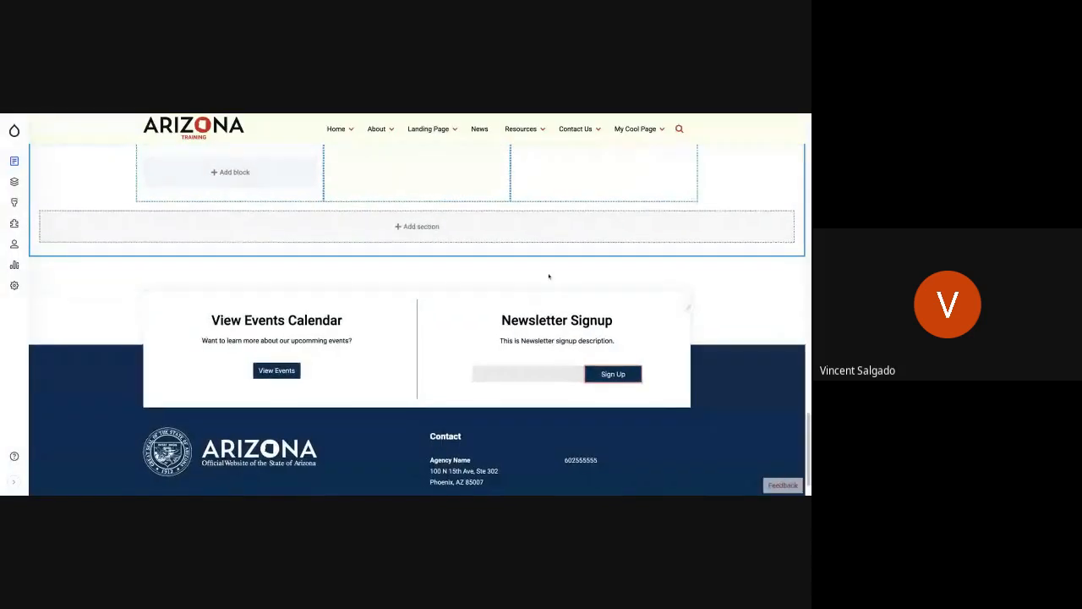
# Step: Add an Image block to the third column of Section 4 using brownie03.jpeg from the media library
pyautogui.scroll(3, 549, 276)
pyautogui.scroll(-3, 549, 277)
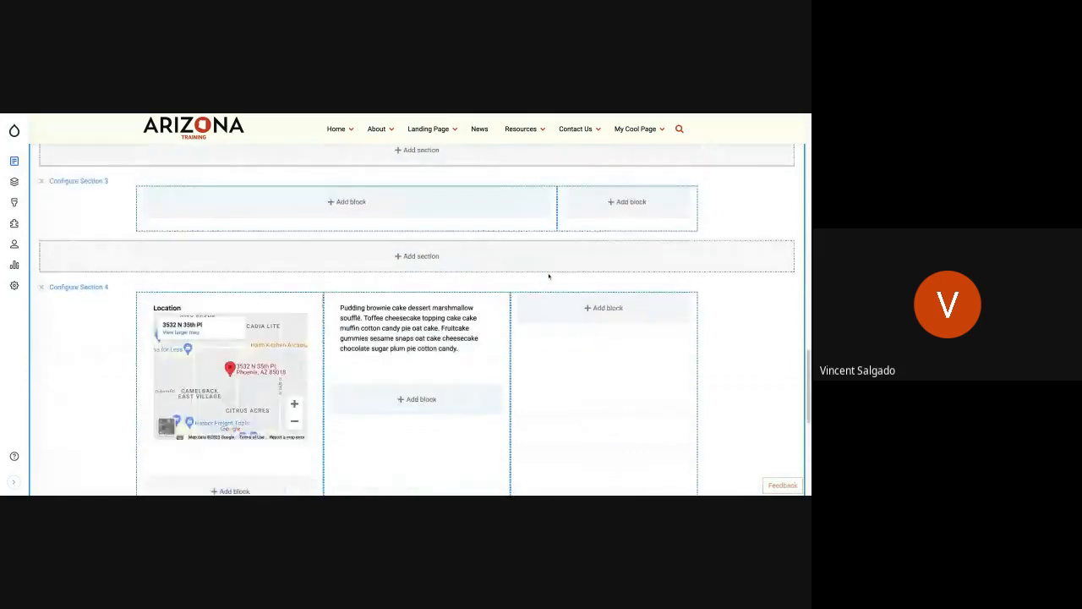
pyautogui.click(399, 298)
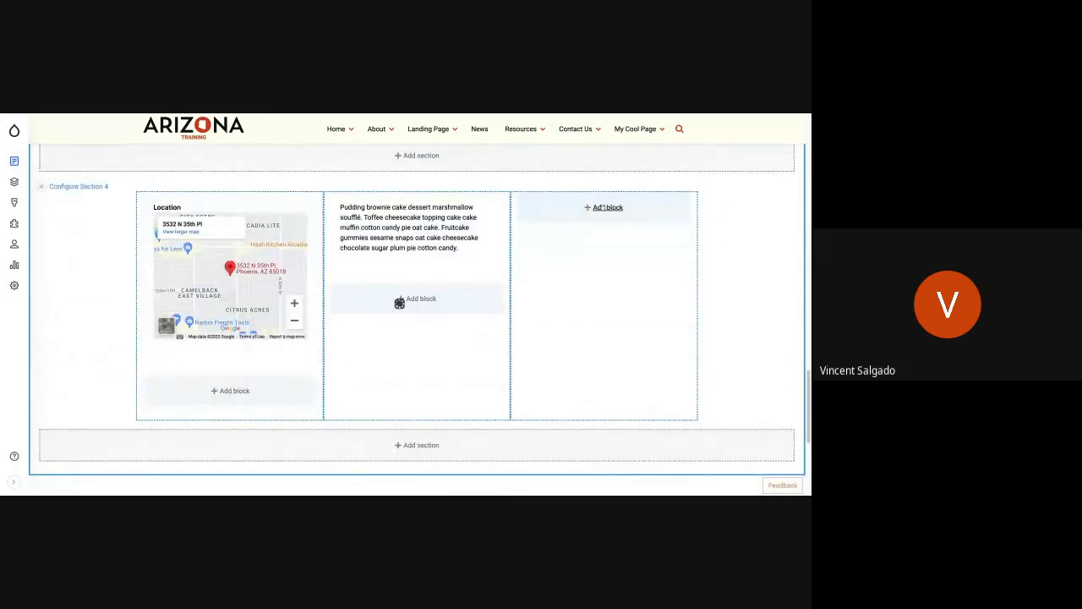
pyautogui.click(602, 208)
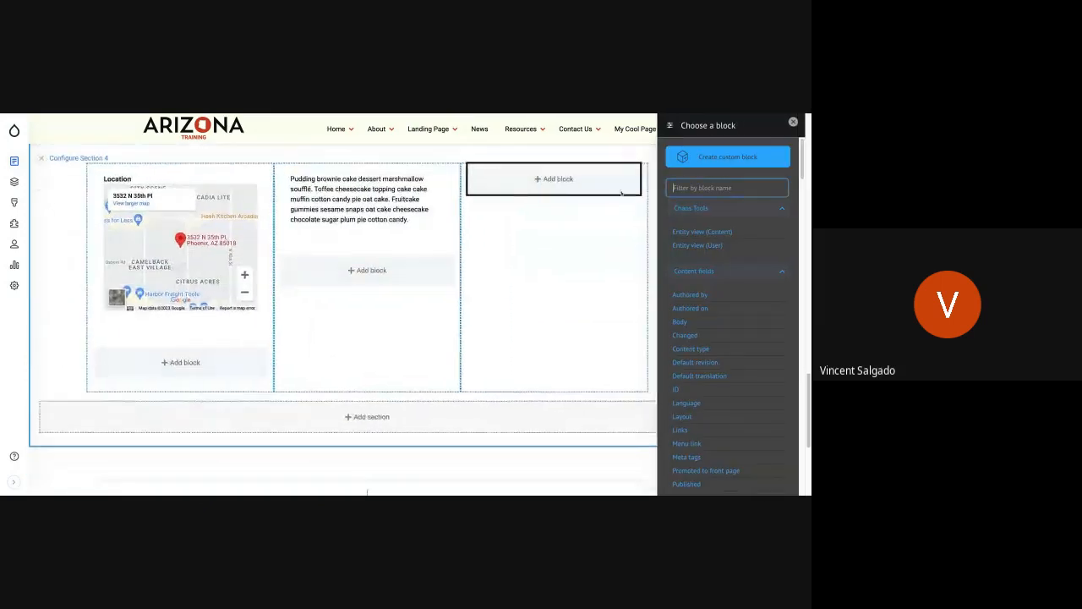
pyautogui.click(704, 158)
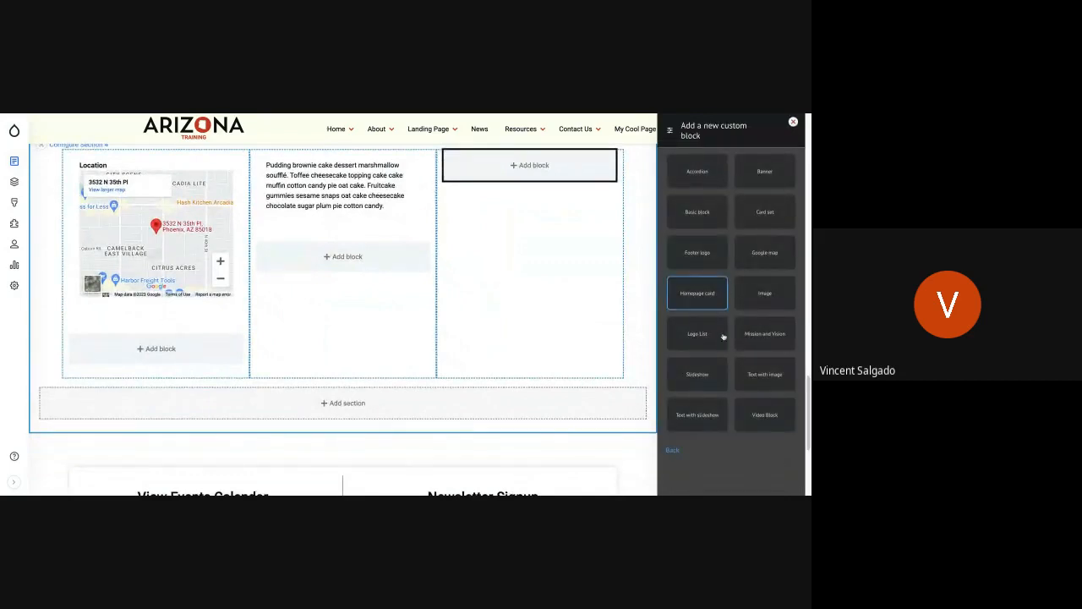
pyautogui.click(767, 298)
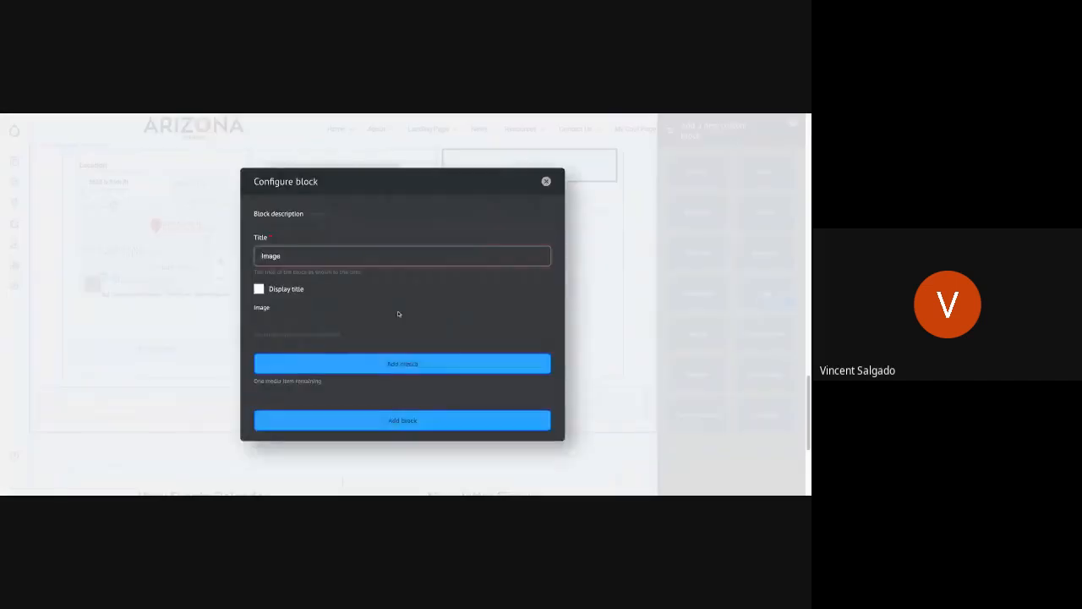
pyautogui.click(368, 365)
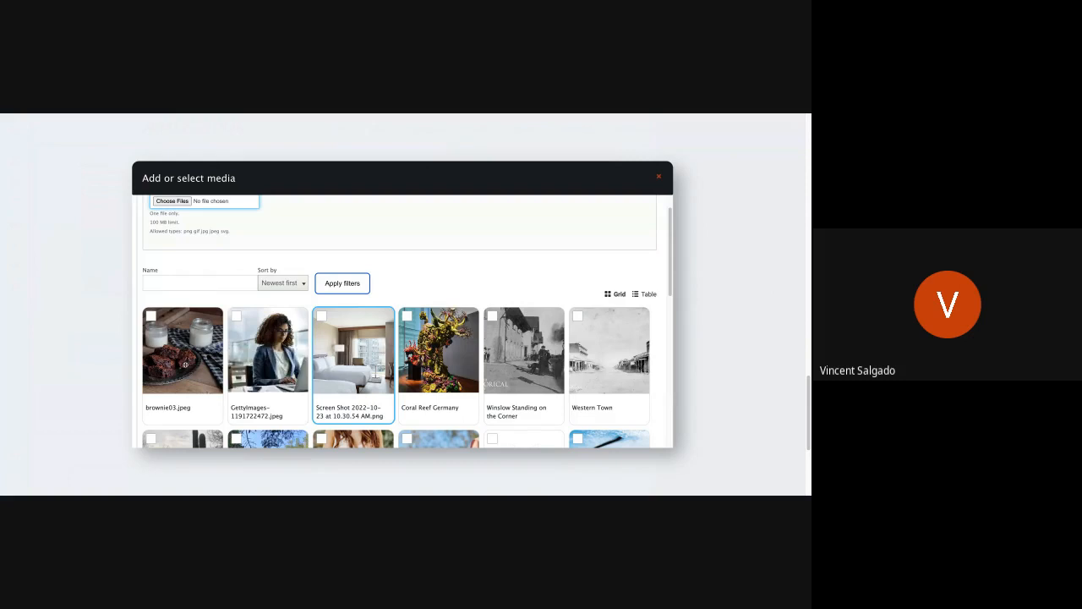
pyautogui.click(184, 366)
pyautogui.scroll(-10, 178, 377)
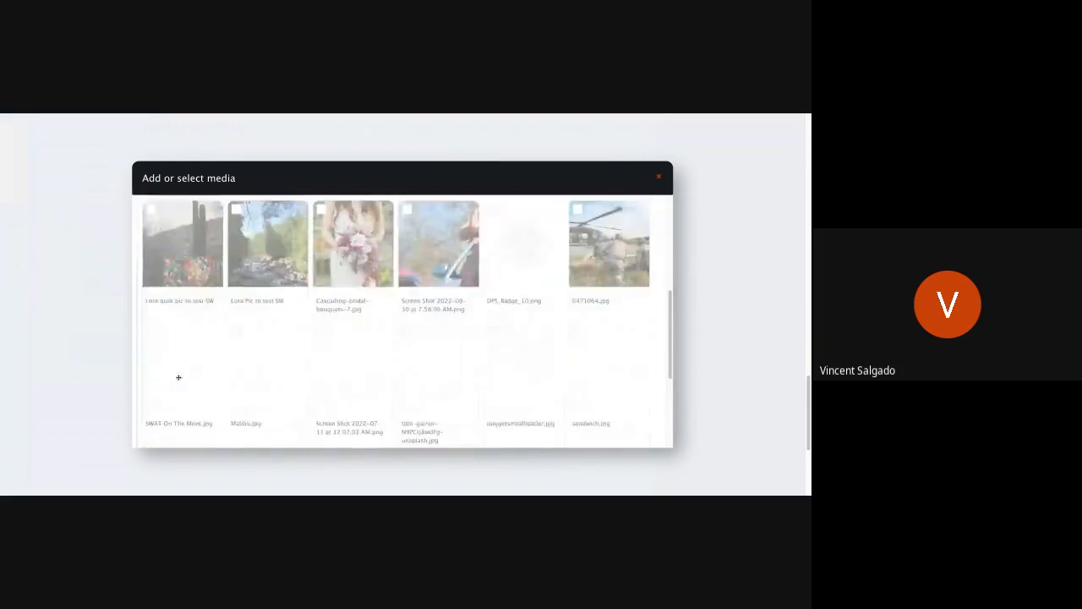
pyautogui.click(196, 403)
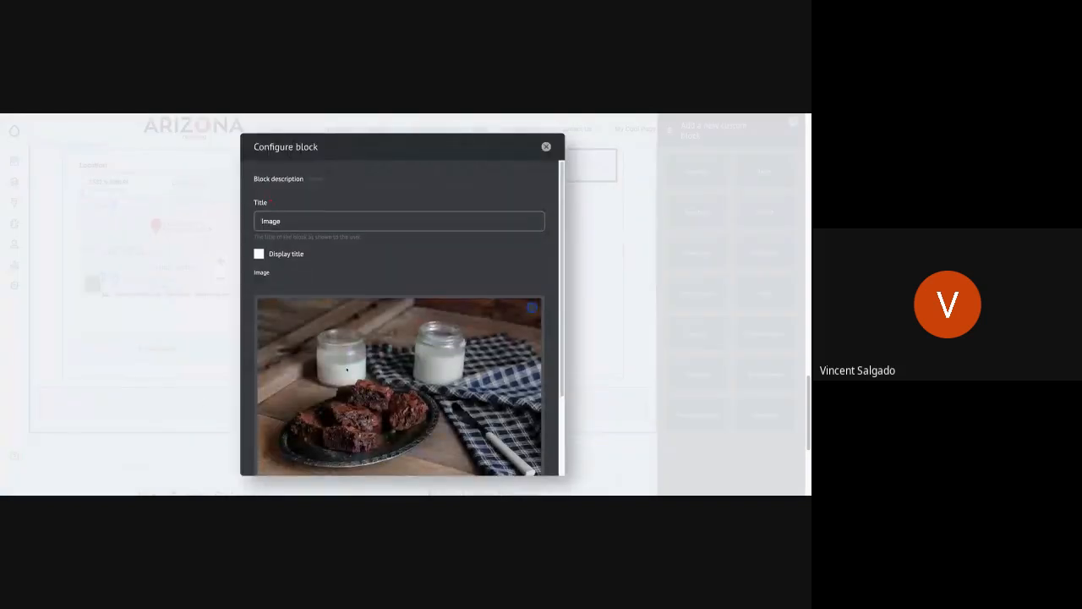
pyautogui.scroll(-5, 387, 422)
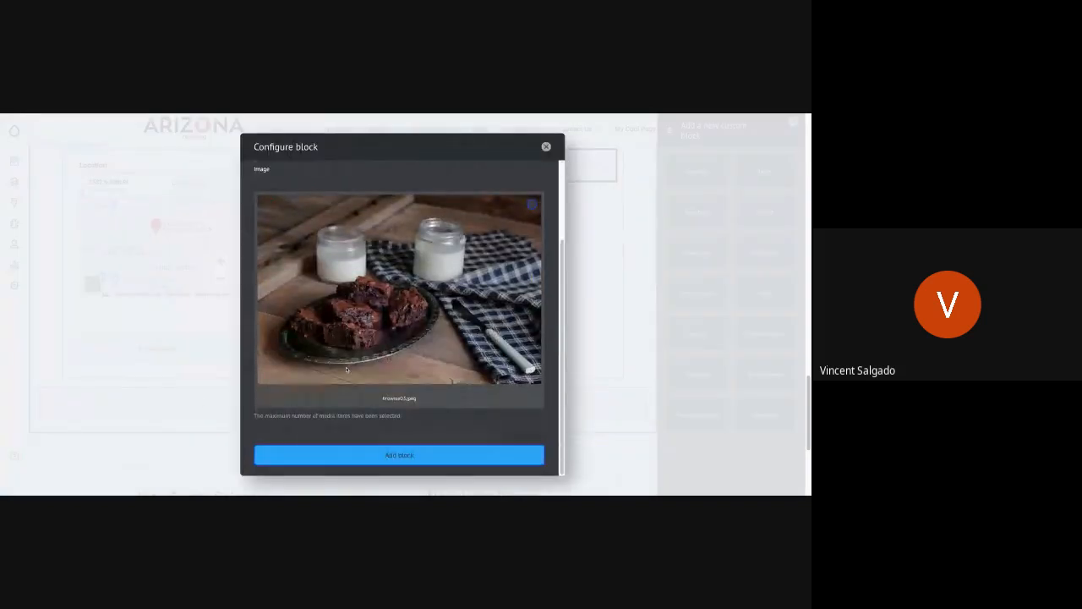
pyautogui.click(387, 454)
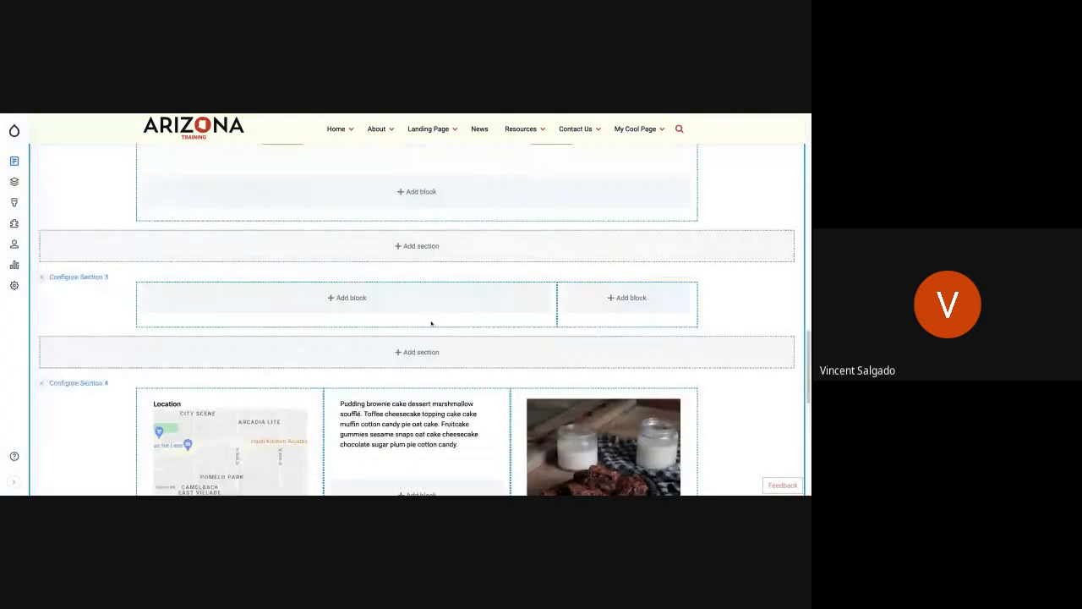
# Step: Save the layout and review the cards and the three-column section on My Cool Page
pyautogui.scroll(-4, 431, 323)
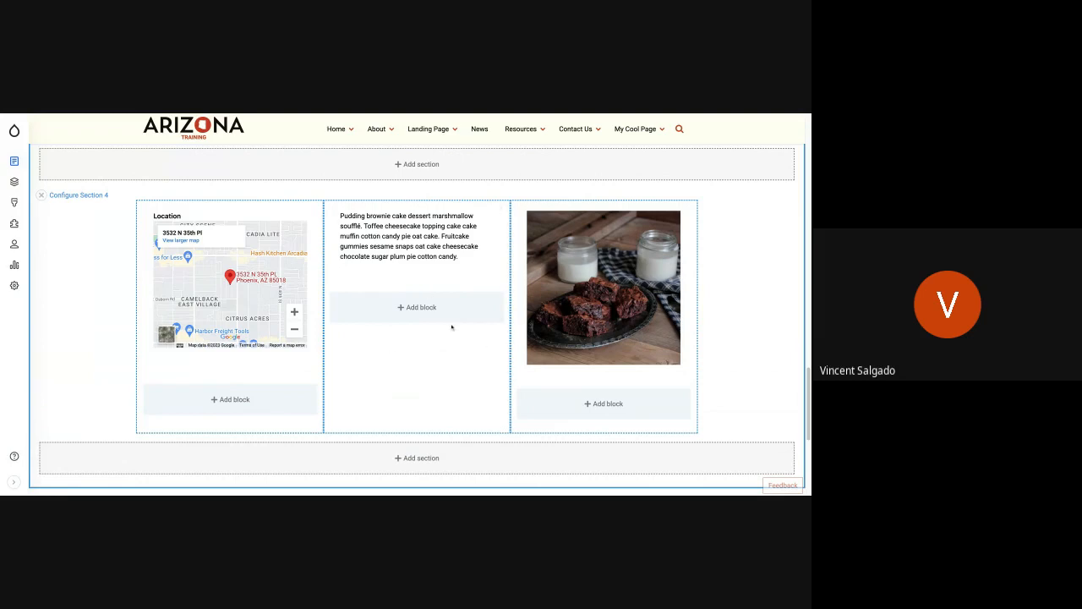
pyautogui.scroll(3, 328, 351)
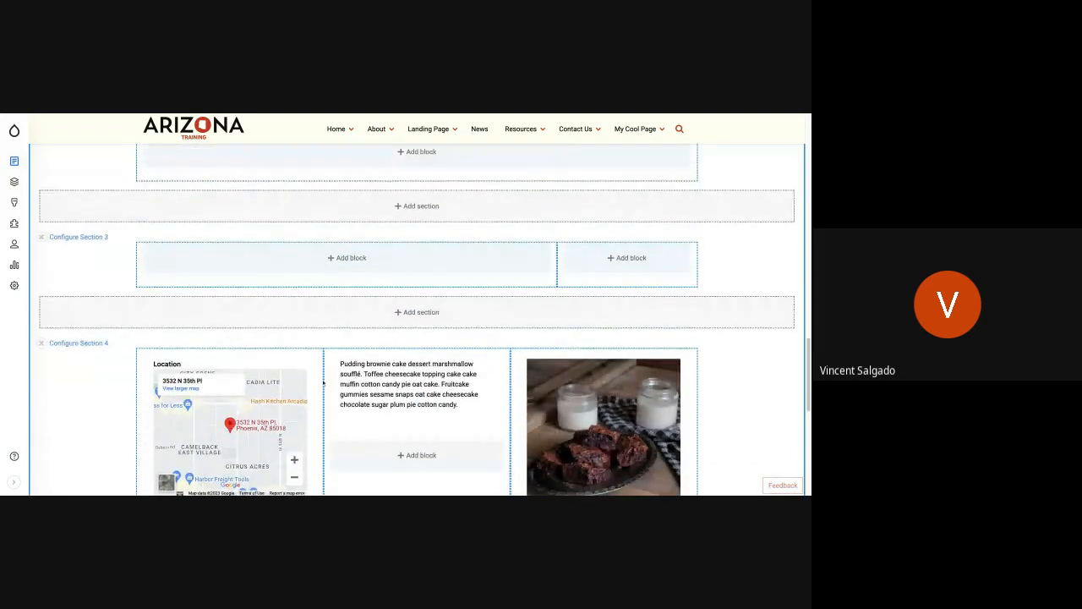
pyautogui.scroll(3, 323, 382)
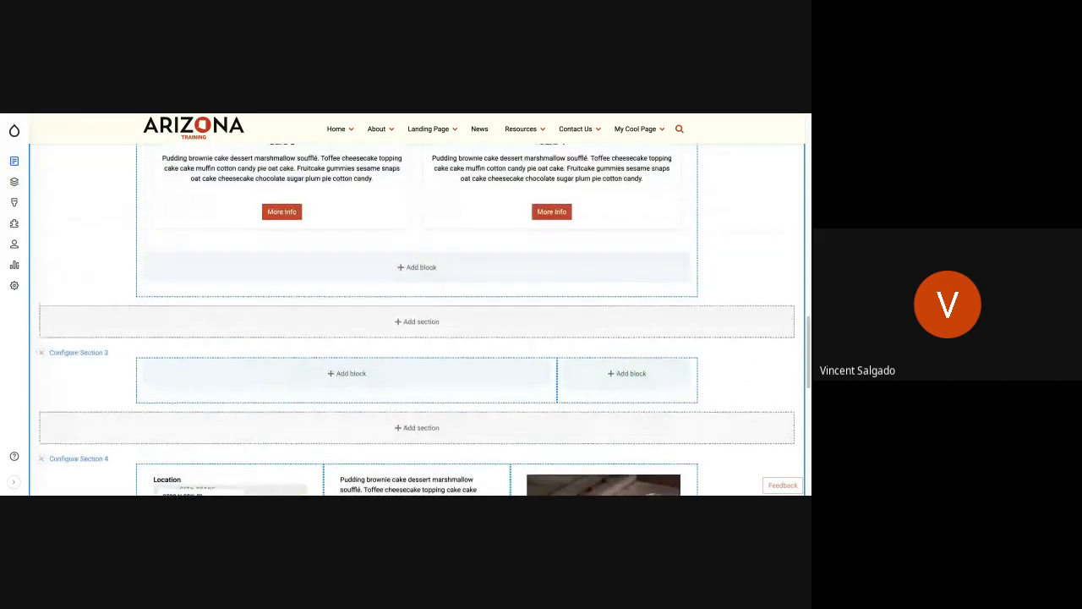
pyautogui.scroll(15, 94, 261)
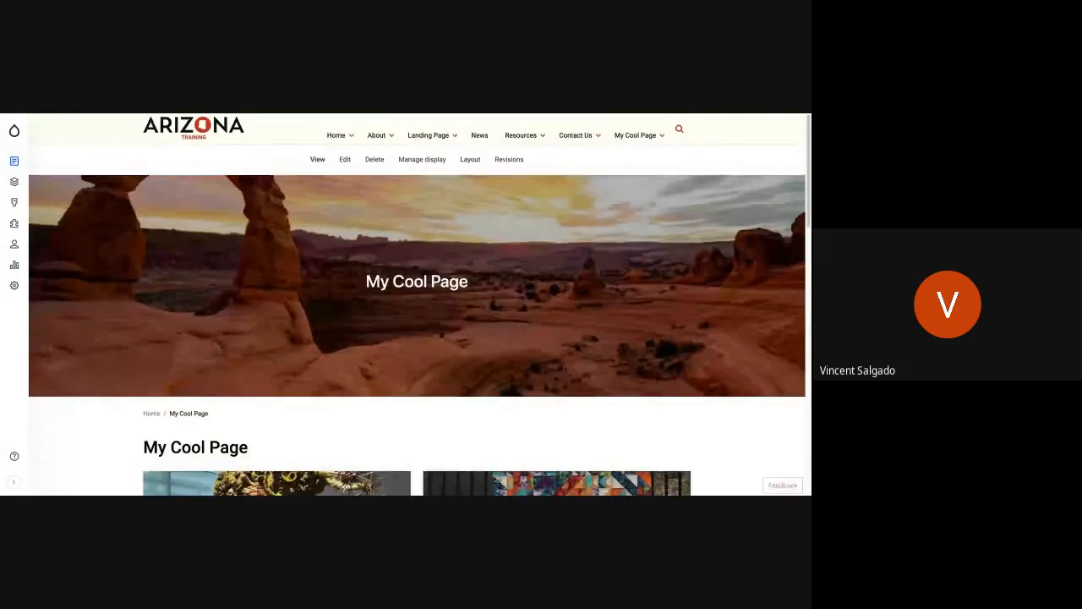
pyautogui.scroll(-8, 227, 345)
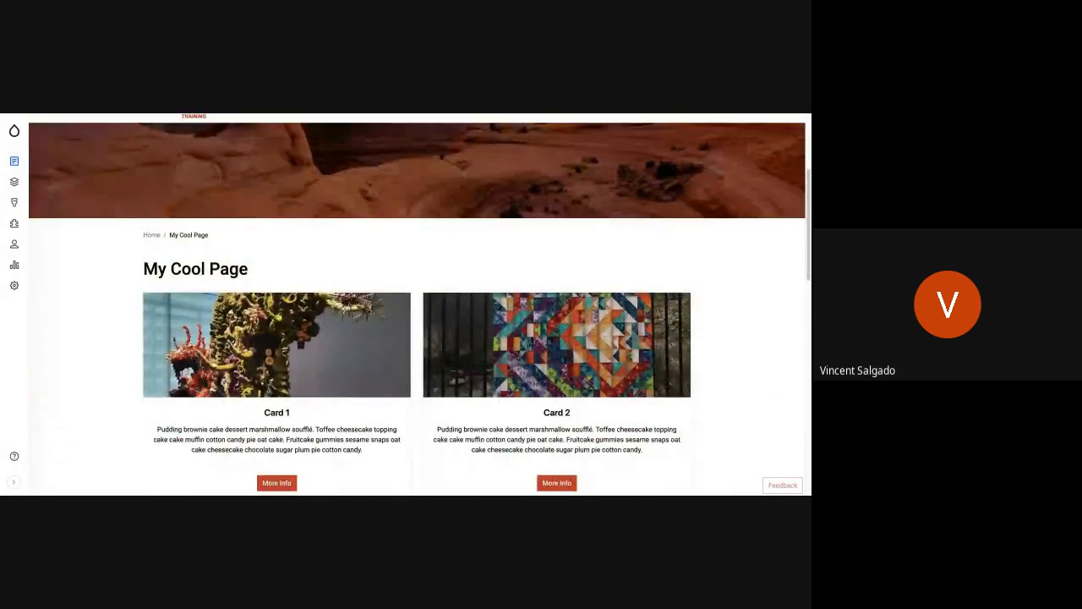
pyautogui.scroll(-4, 513, 271)
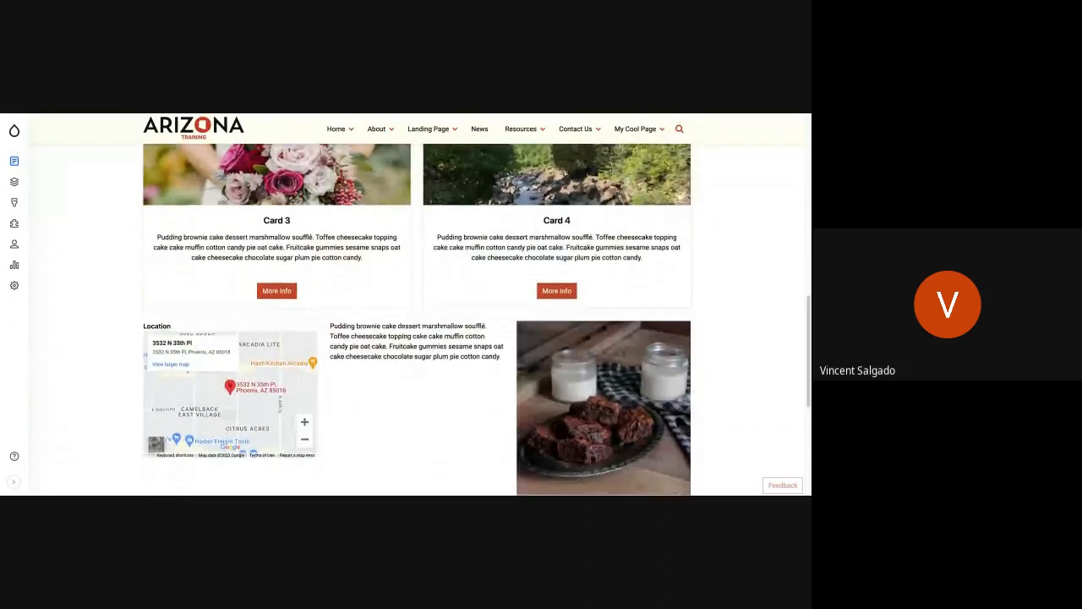
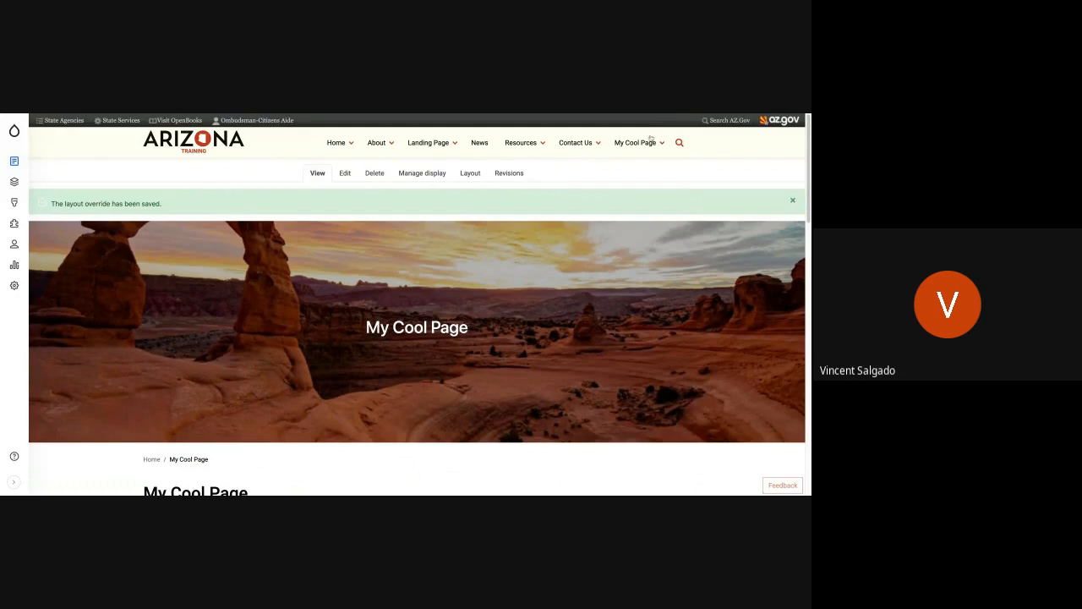
# Step: Open the Brownies subpage listed under My Cool Page in the site's main navigation
pyautogui.scroll(-1, 650, 138)
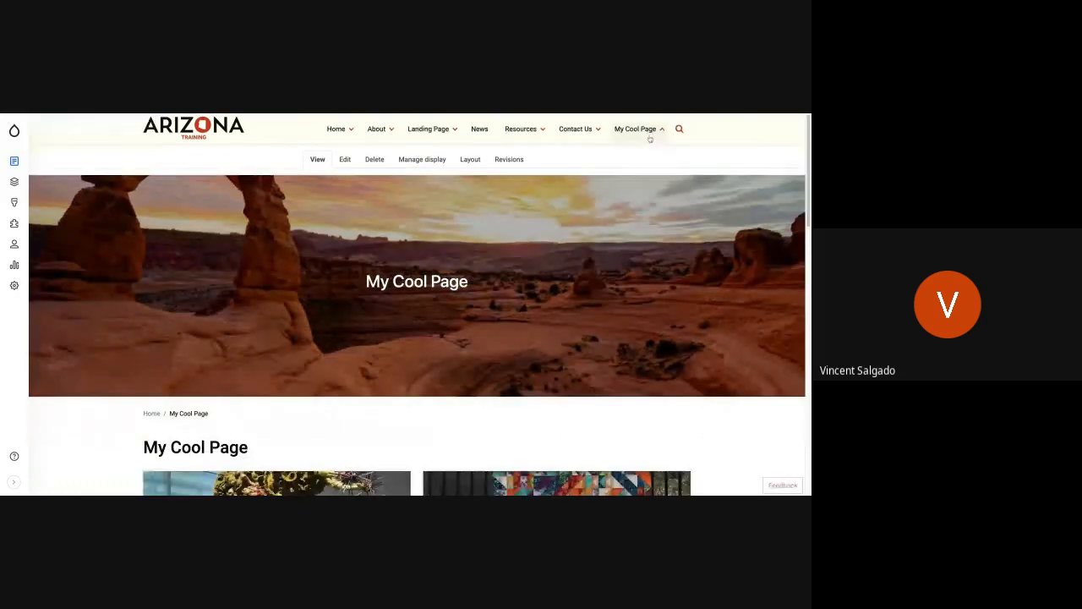
pyautogui.click(649, 136)
pyautogui.scroll(1, 649, 139)
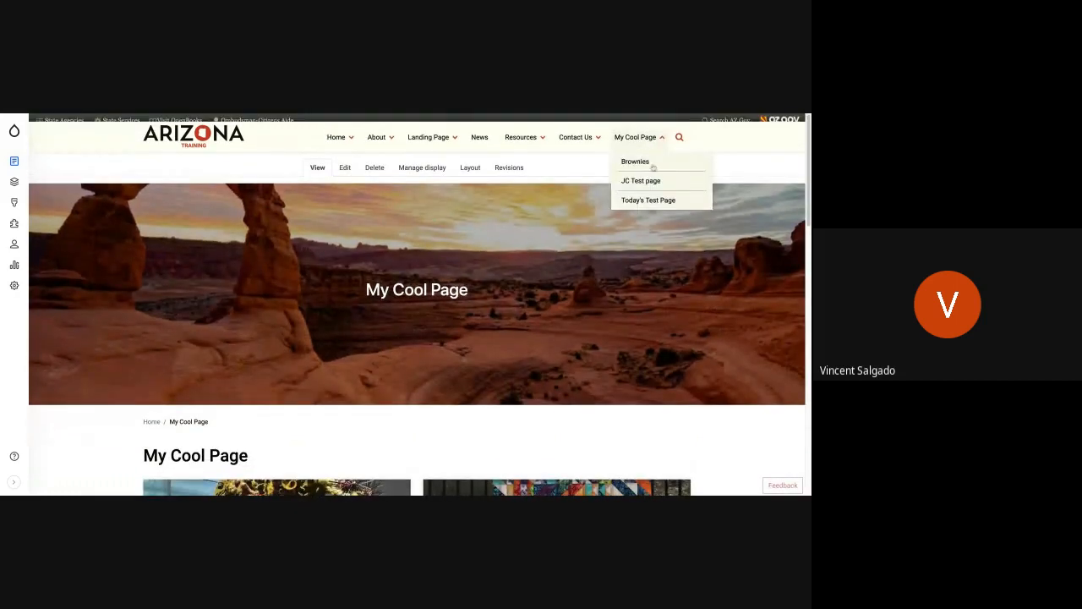
pyautogui.scroll(-1, 652, 167)
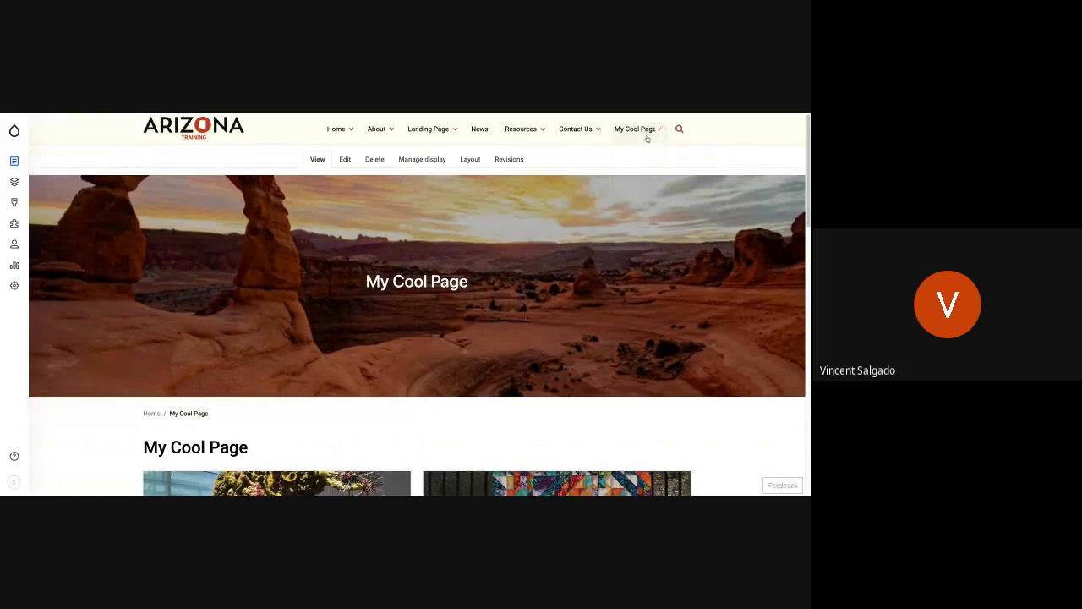
pyautogui.scroll(1, 648, 139)
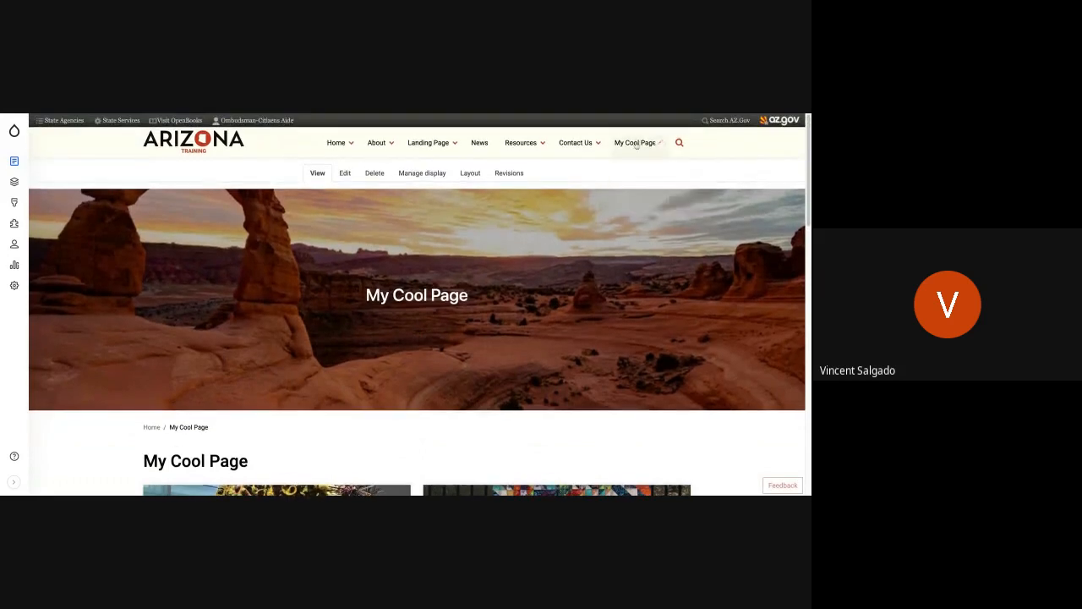
pyautogui.click(636, 145)
pyautogui.moveTo(633, 144)
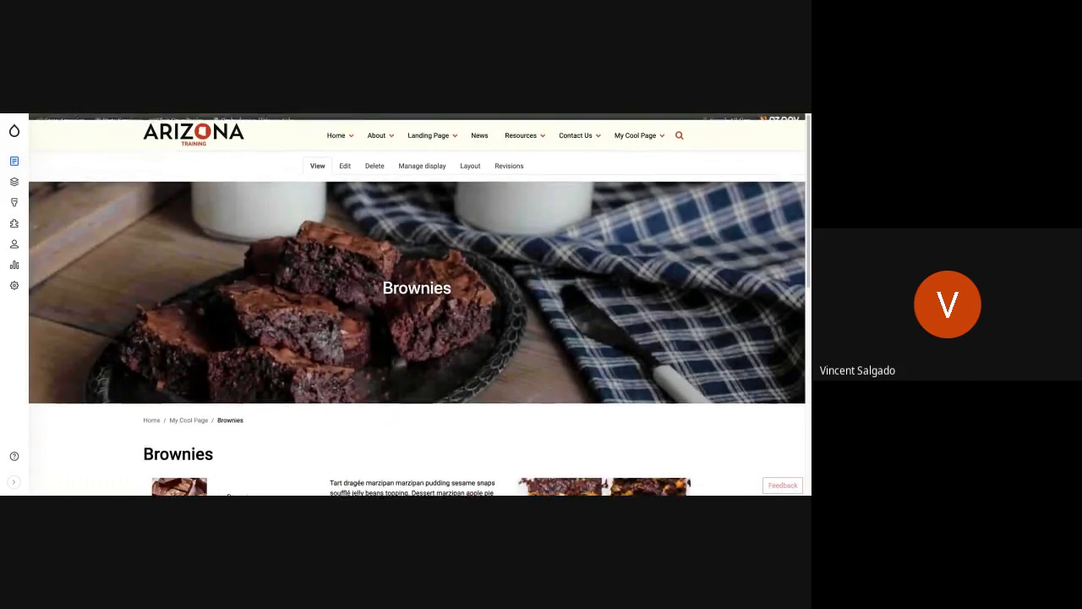
# Step: Examine the Brownies page from its banner and breadcrumb through the three-column content to the footer
pyautogui.scroll(-3, 464, 241)
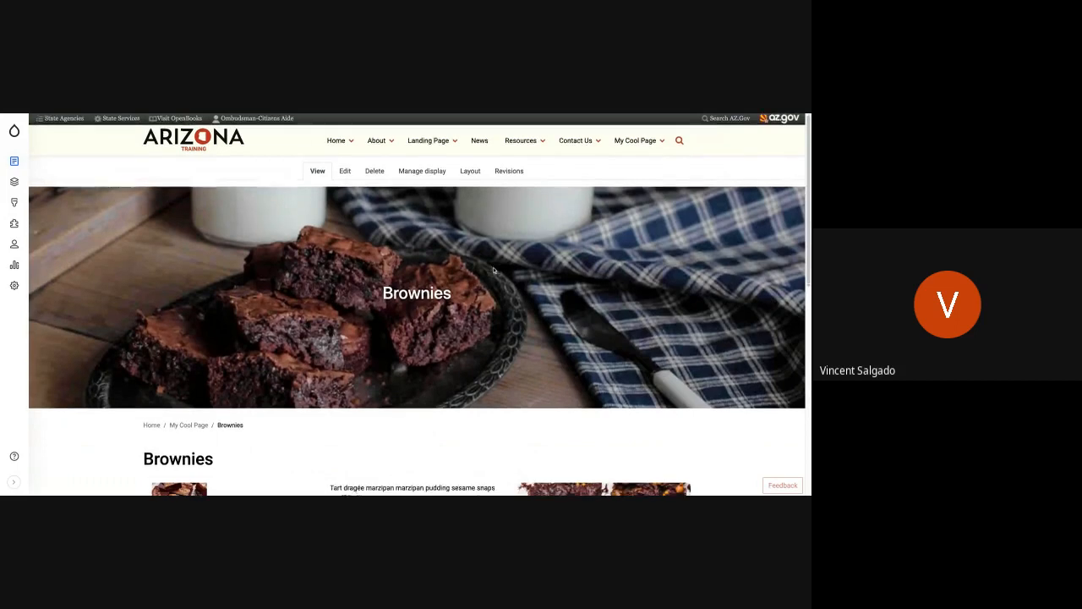
pyautogui.scroll(1, 440, 277)
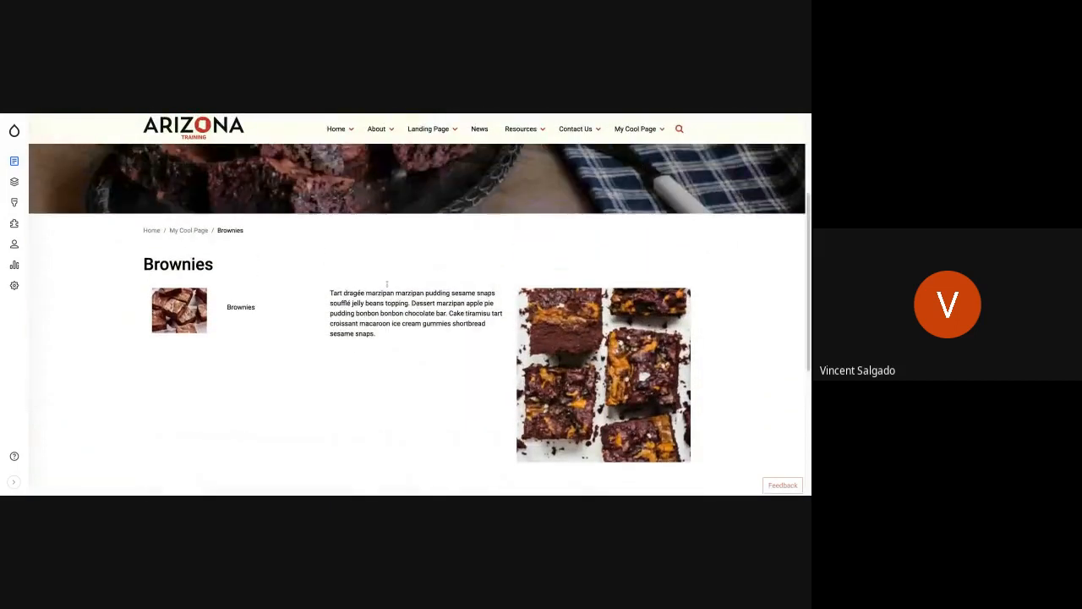
pyautogui.scroll(1, 491, 364)
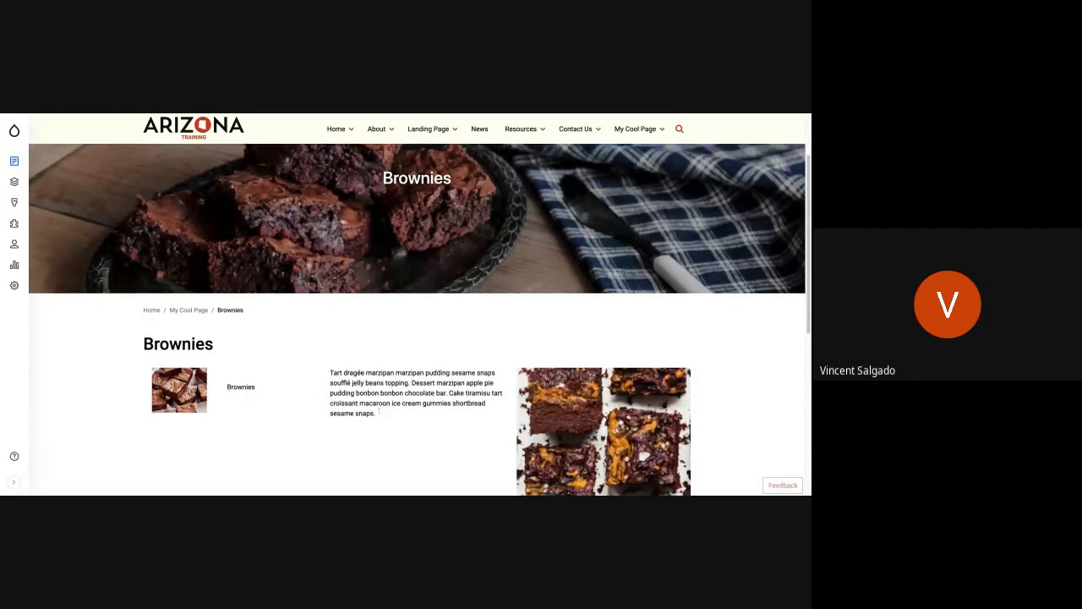
pyautogui.scroll(-2, 378, 410)
pyautogui.scroll(5, 378, 410)
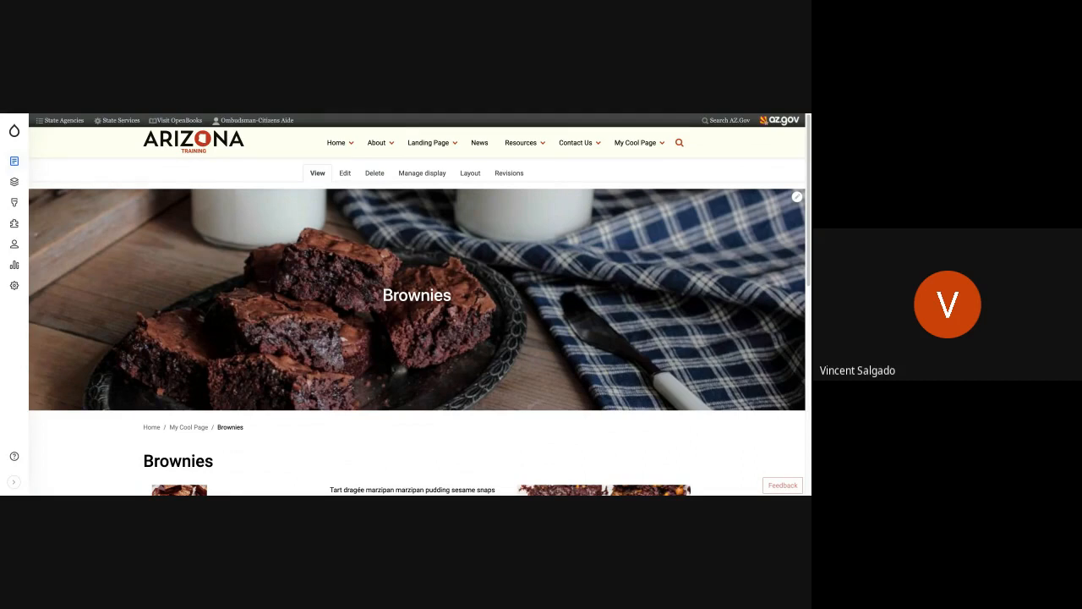
pyautogui.scroll(-5, 214, 245)
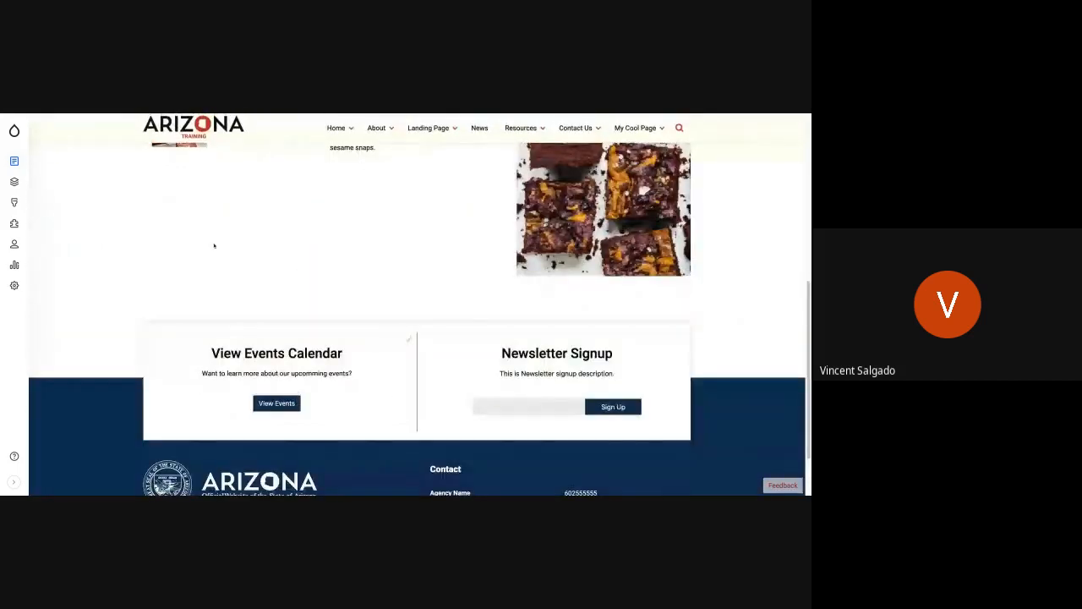
pyautogui.scroll(5, 214, 245)
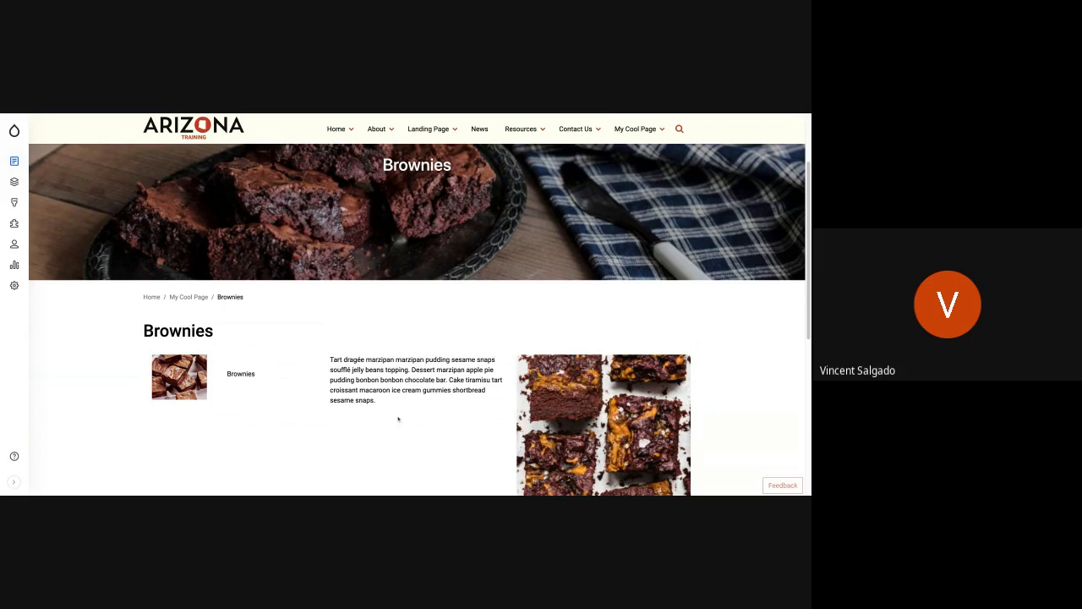
pyautogui.scroll(4, 398, 418)
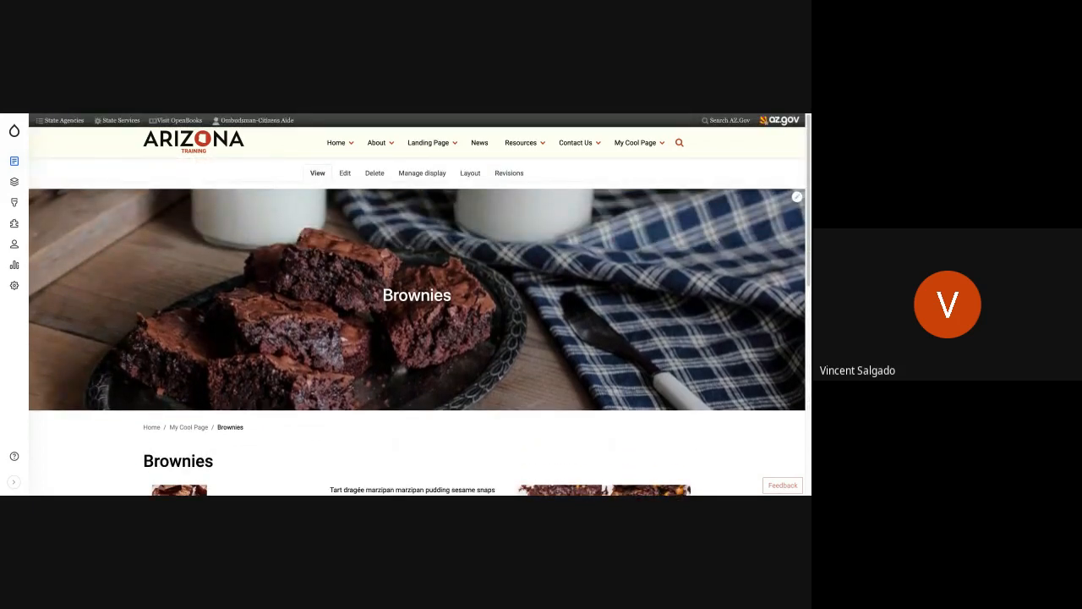
# Step: Open the Brownies page's layout and look over the custom block types available for Section 2, leaving without adding one
pyautogui.click(470, 172)
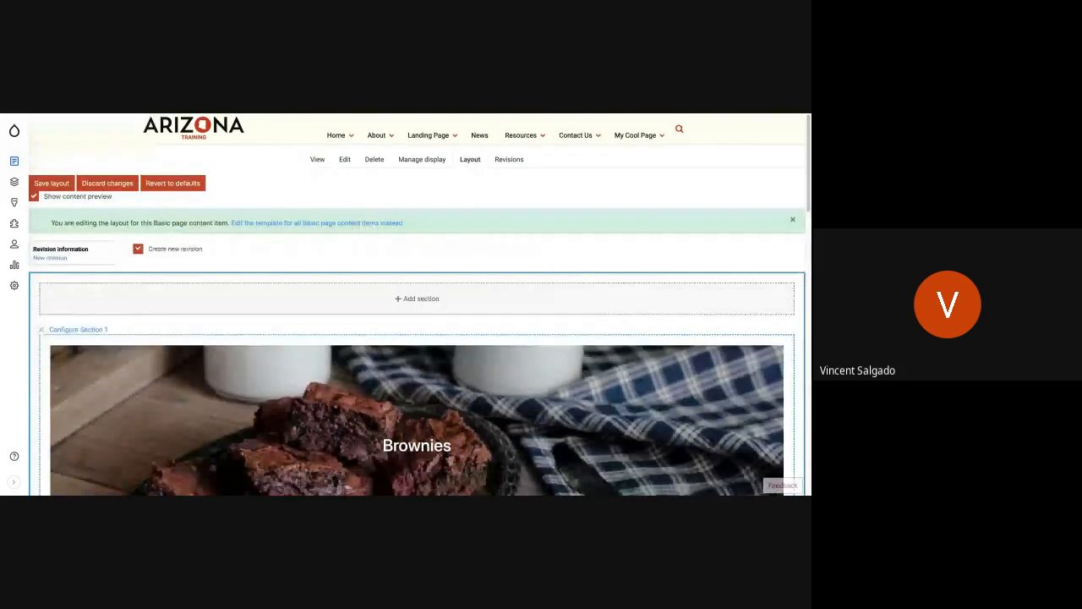
pyautogui.scroll(-5, 437, 268)
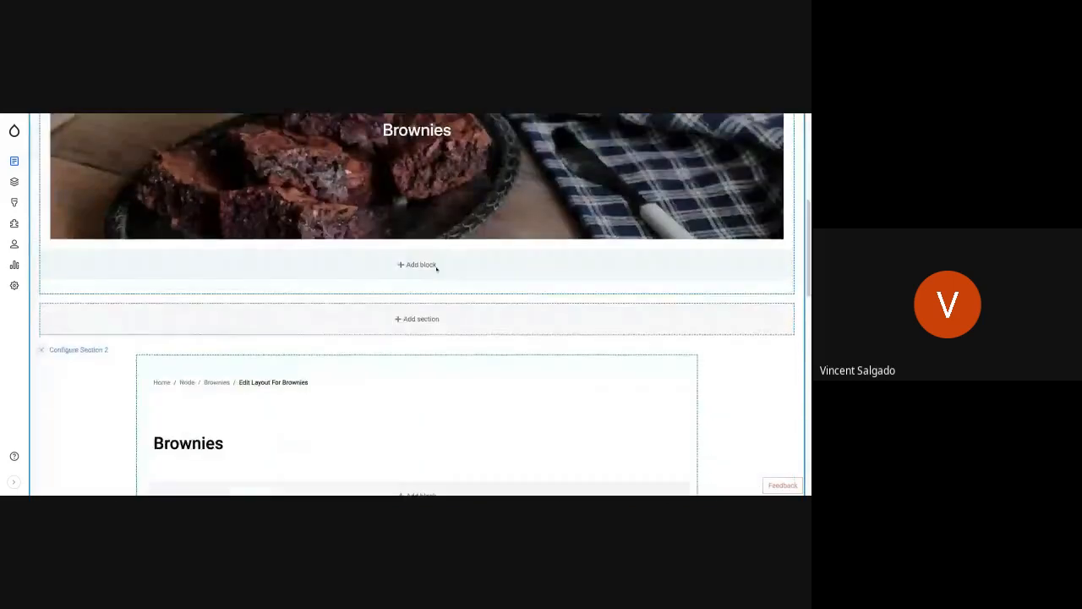
pyautogui.scroll(-3, 436, 269)
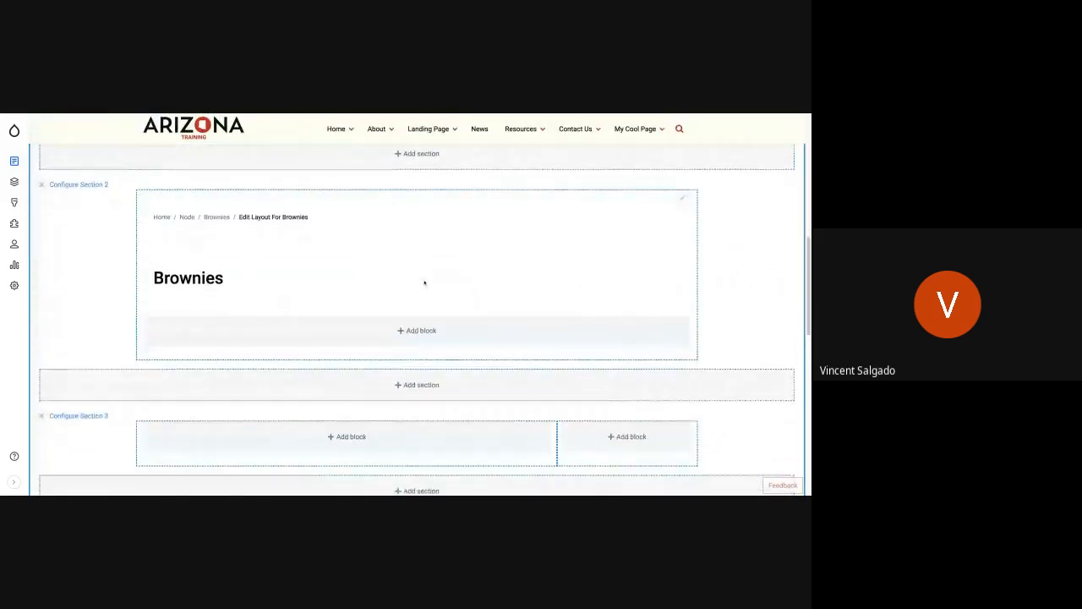
pyautogui.click(416, 331)
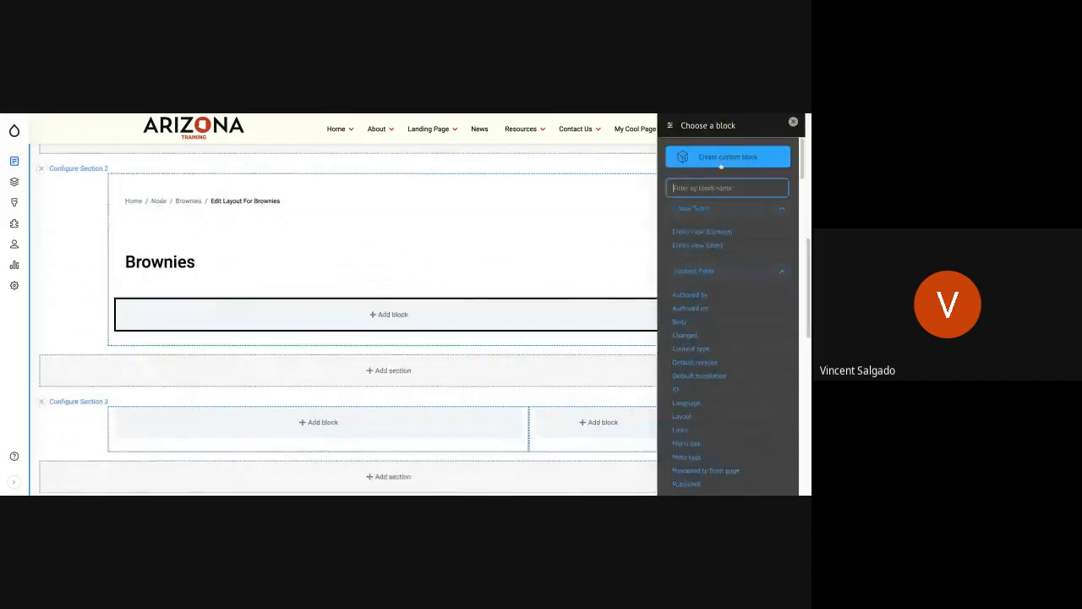
pyautogui.click(719, 158)
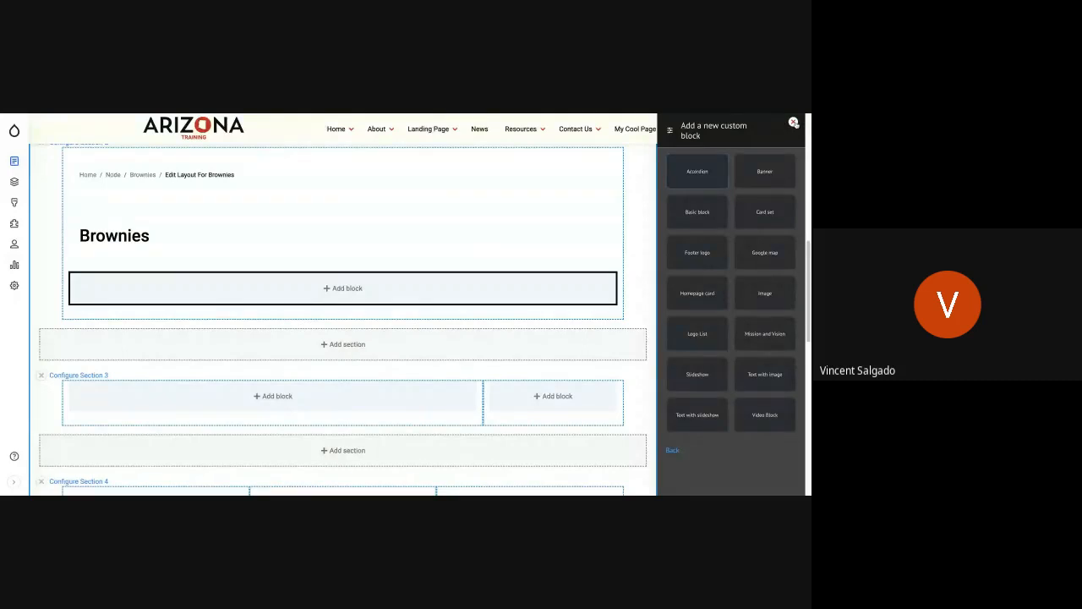
pyautogui.click(720, 256)
pyautogui.click(793, 123)
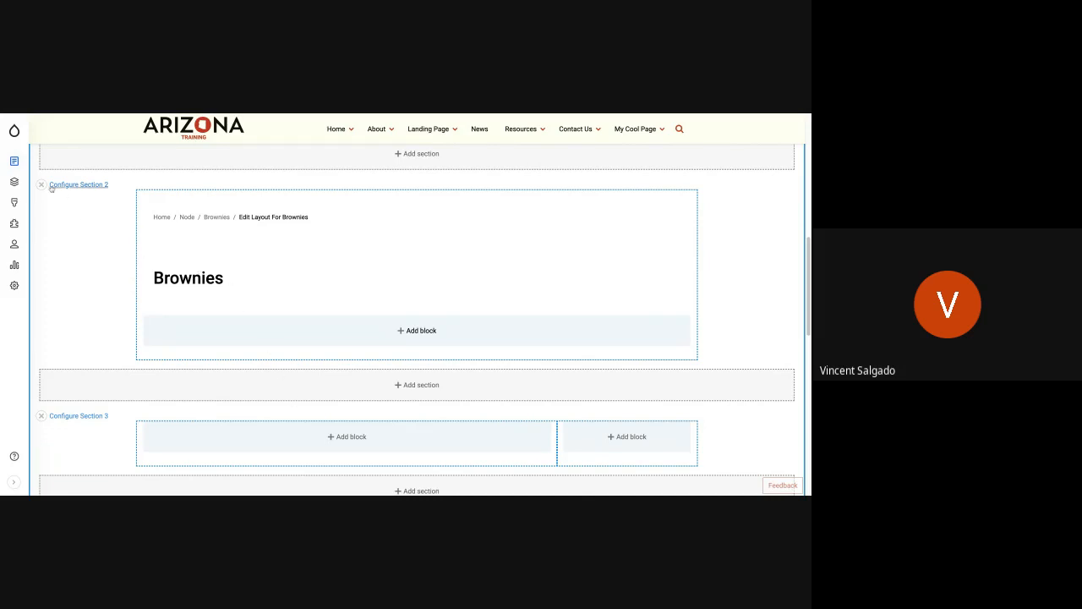
# Step: Open the Custom block library and look through the listed reusable blocks and their block types
pyautogui.moveTo(11, 159)
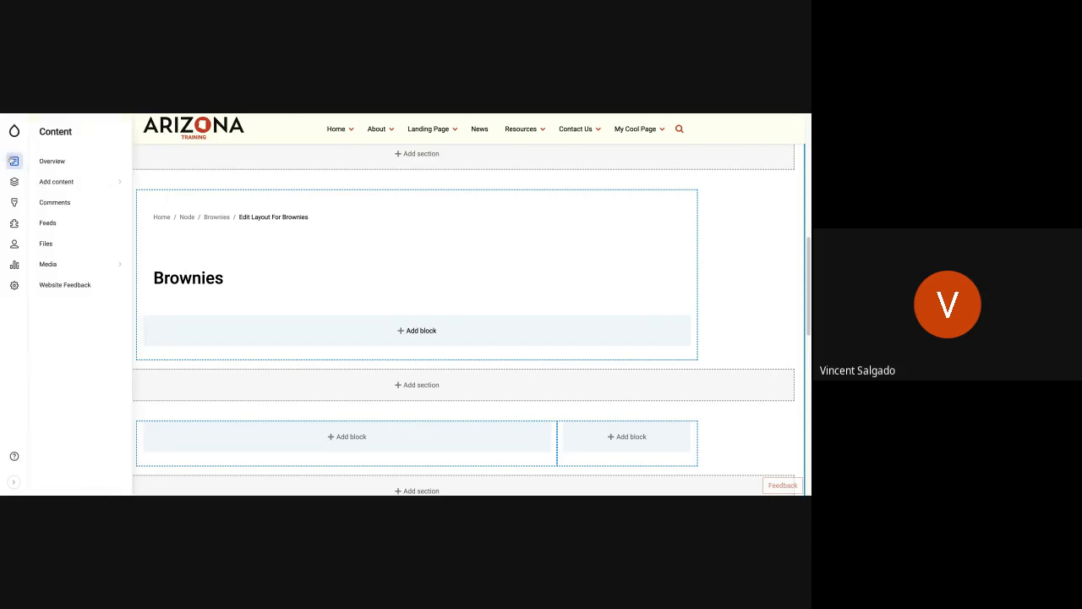
pyautogui.moveTo(15, 182)
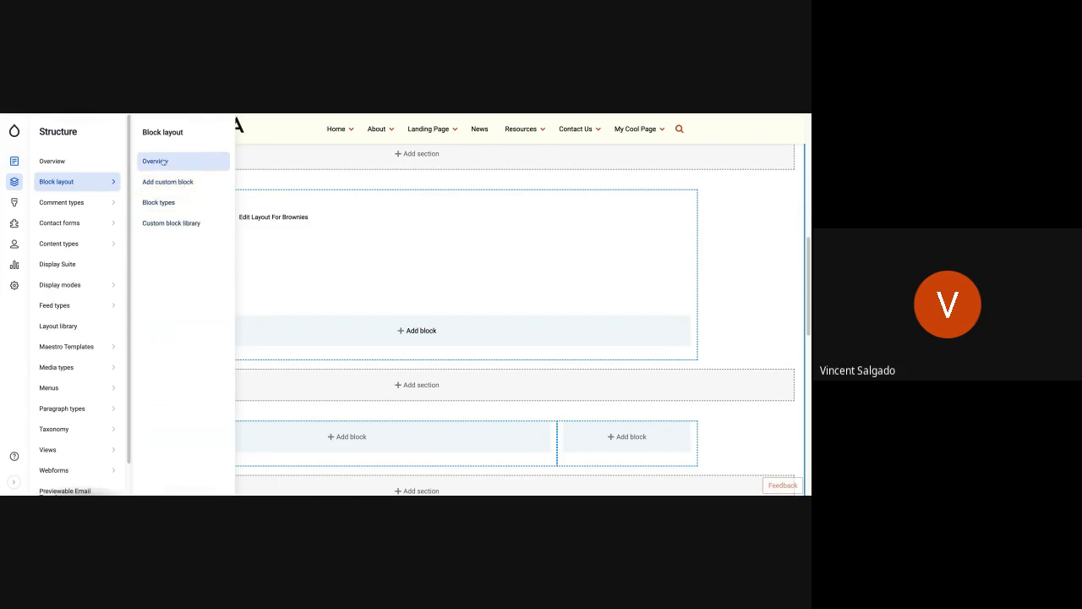
pyautogui.click(162, 224)
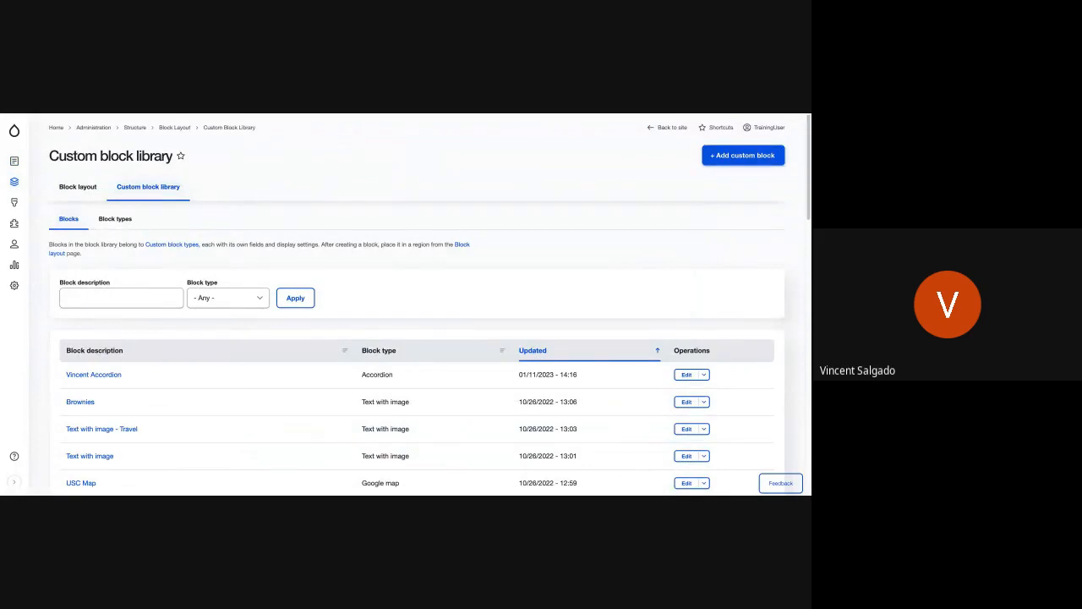
pyautogui.scroll(-2, 212, 382)
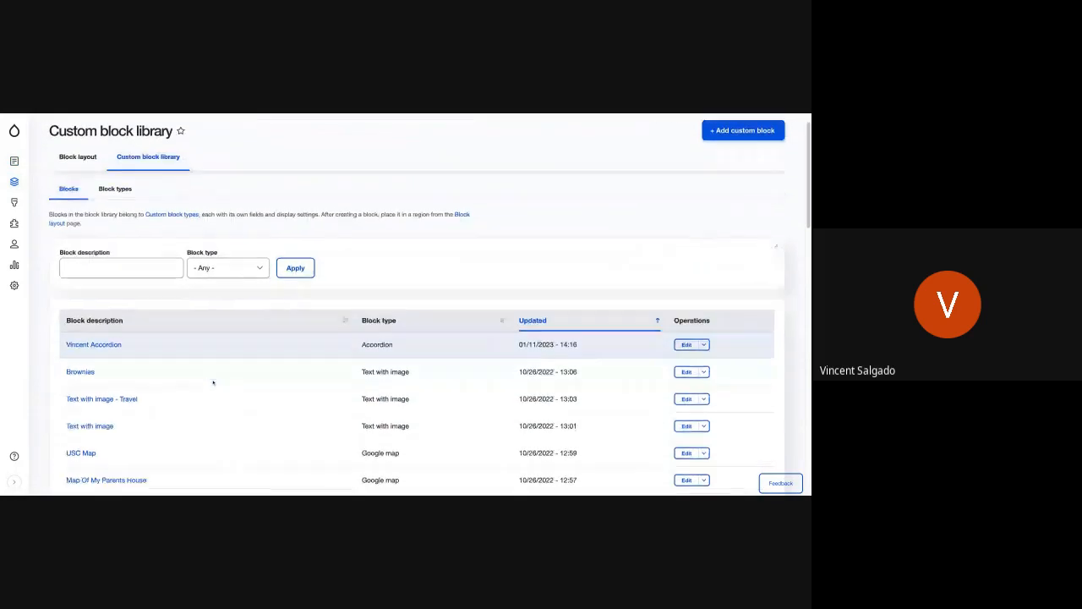
pyautogui.scroll(-5, 212, 382)
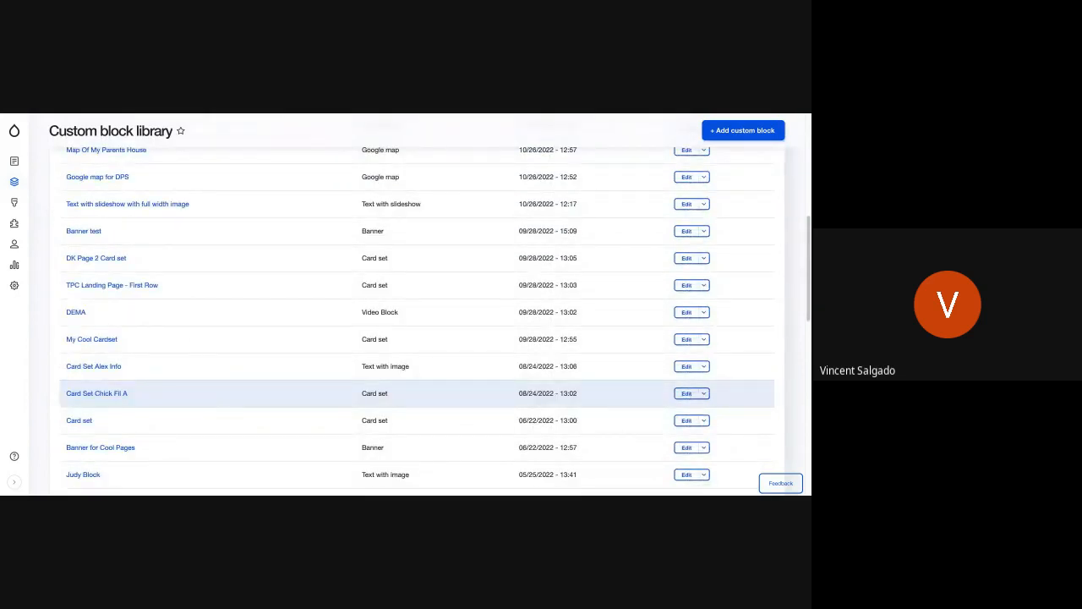
pyautogui.scroll(4, 212, 387)
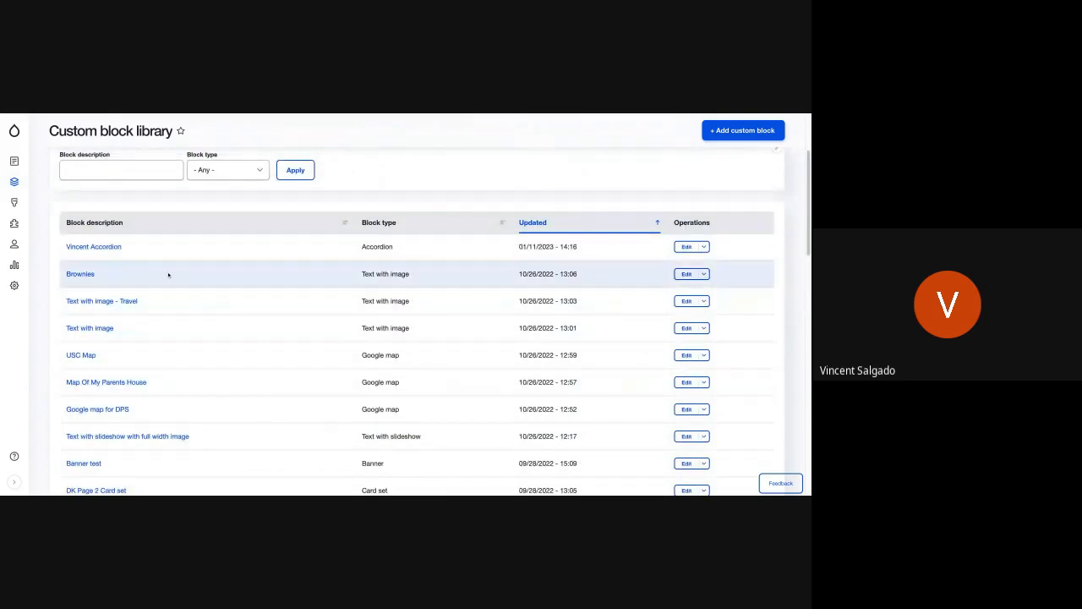
pyautogui.scroll(2, 414, 321)
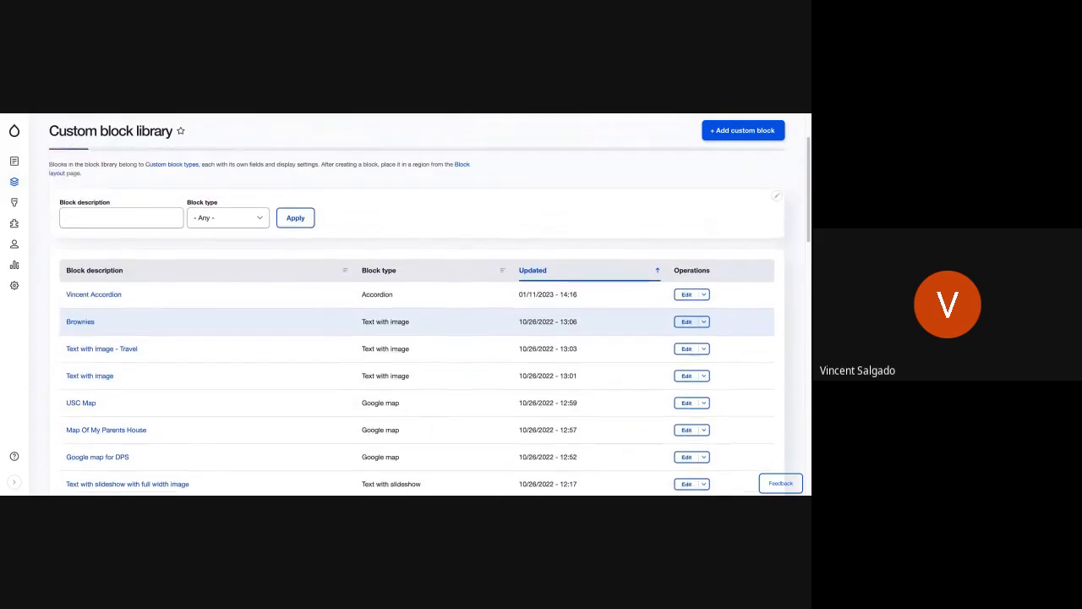
pyautogui.scroll(2, 415, 321)
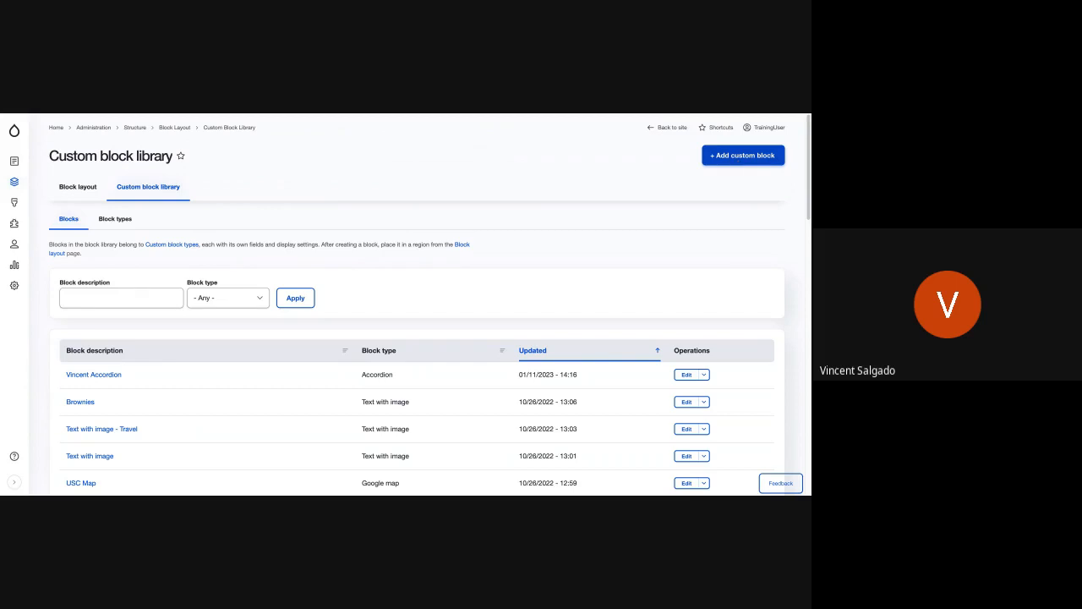
# Step: Start a new reusable custom block of the Mission and Vision type from the Custom block library
pyautogui.click(742, 155)
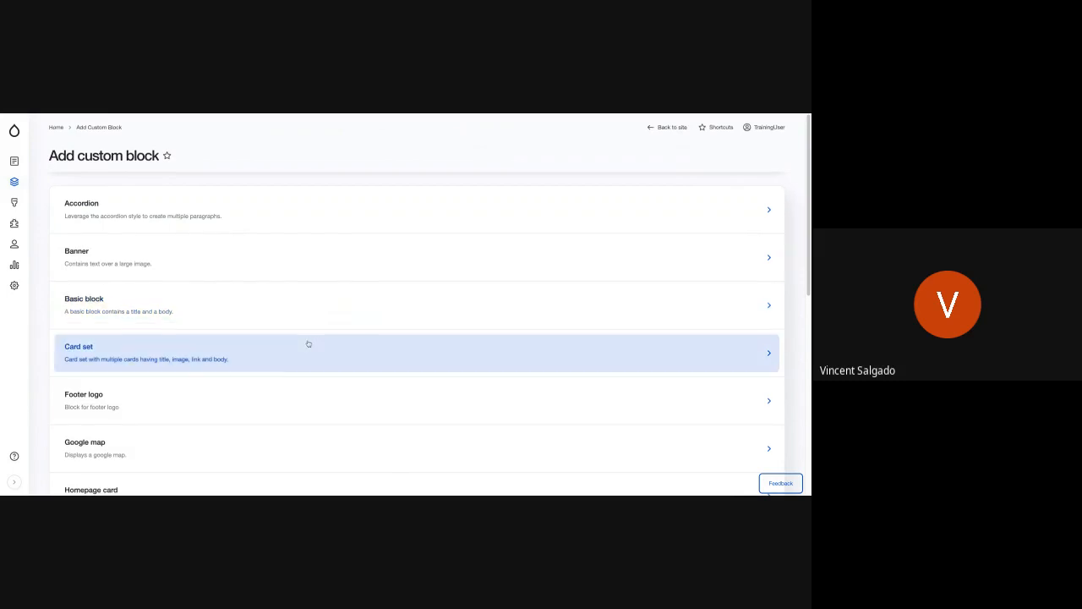
pyautogui.scroll(-3, 308, 343)
pyautogui.scroll(-1, 309, 343)
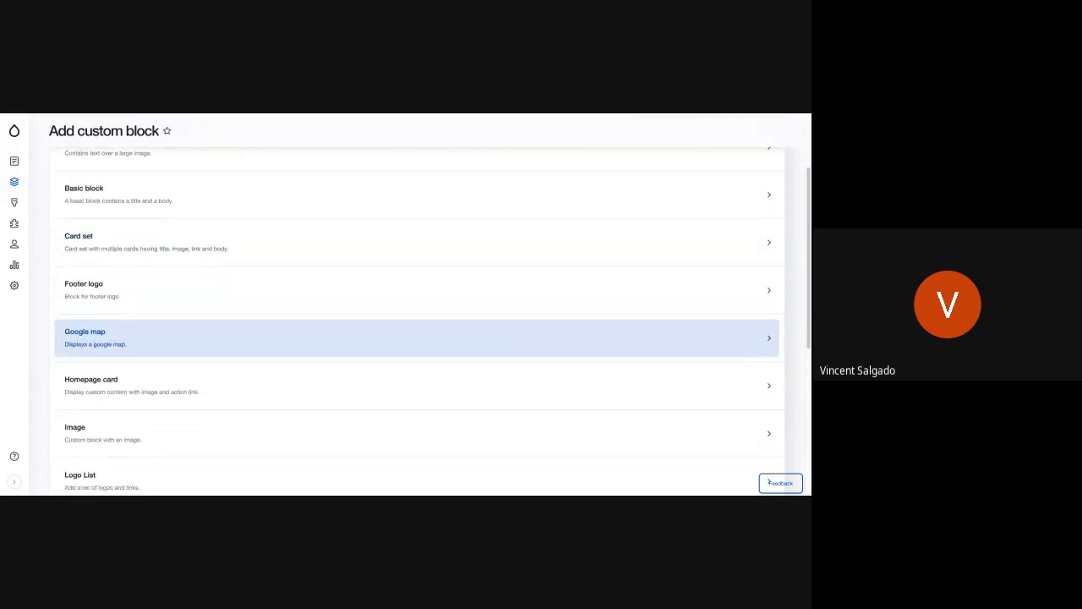
pyautogui.scroll(-2, 309, 343)
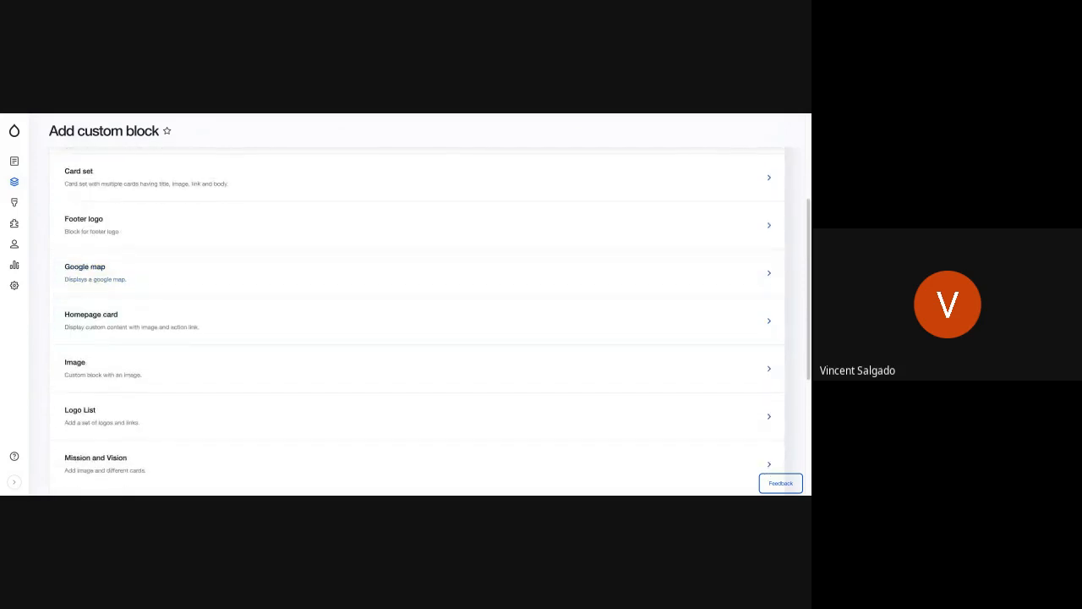
pyautogui.scroll(-6, 308, 343)
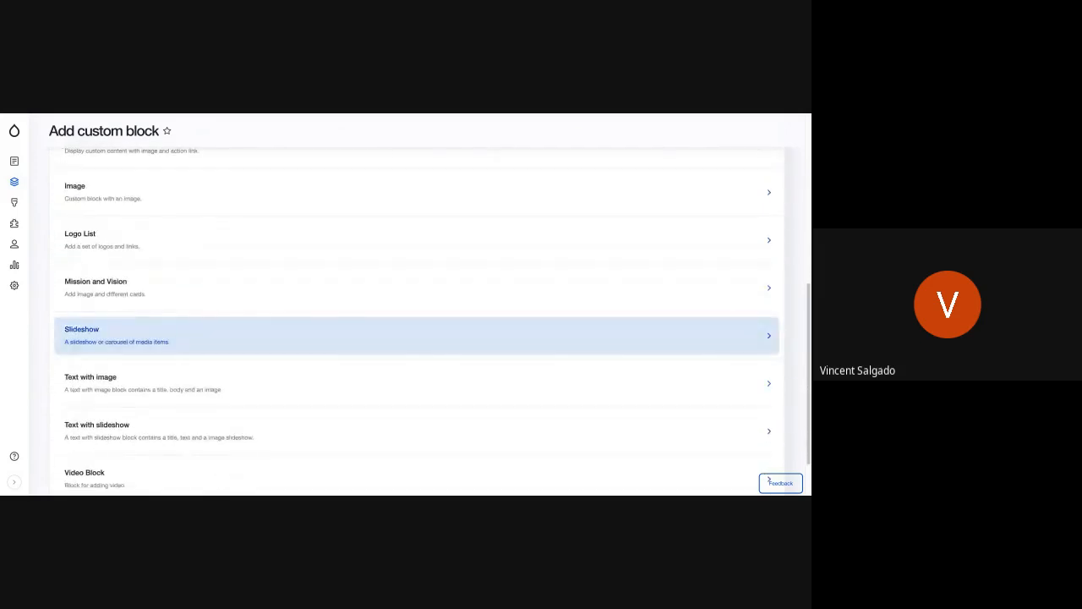
pyautogui.scroll(-2, 308, 343)
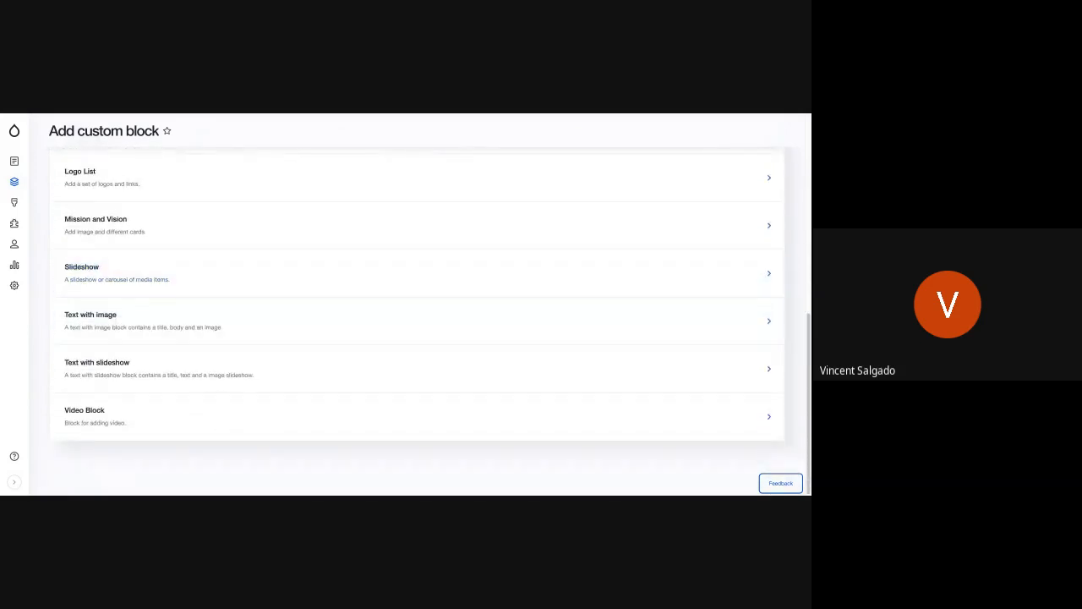
pyautogui.scroll(2, 309, 343)
pyautogui.scroll(1, 242, 310)
pyautogui.click(223, 315)
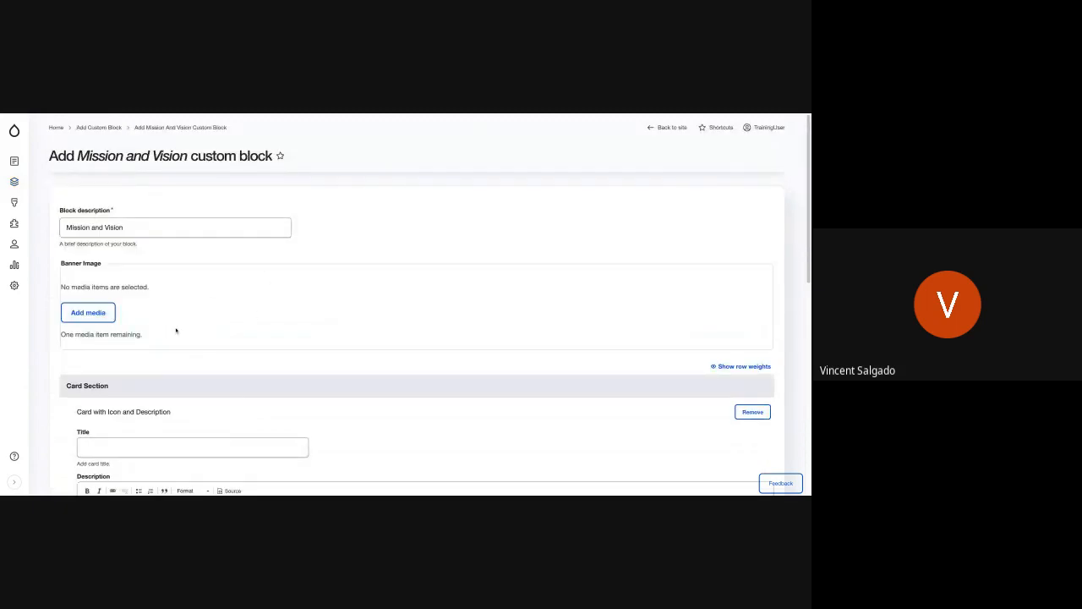
# Step: Insert the Western Town image from the media library as the block's banner image
pyautogui.scroll(-3, 176, 331)
pyautogui.scroll(2, 176, 330)
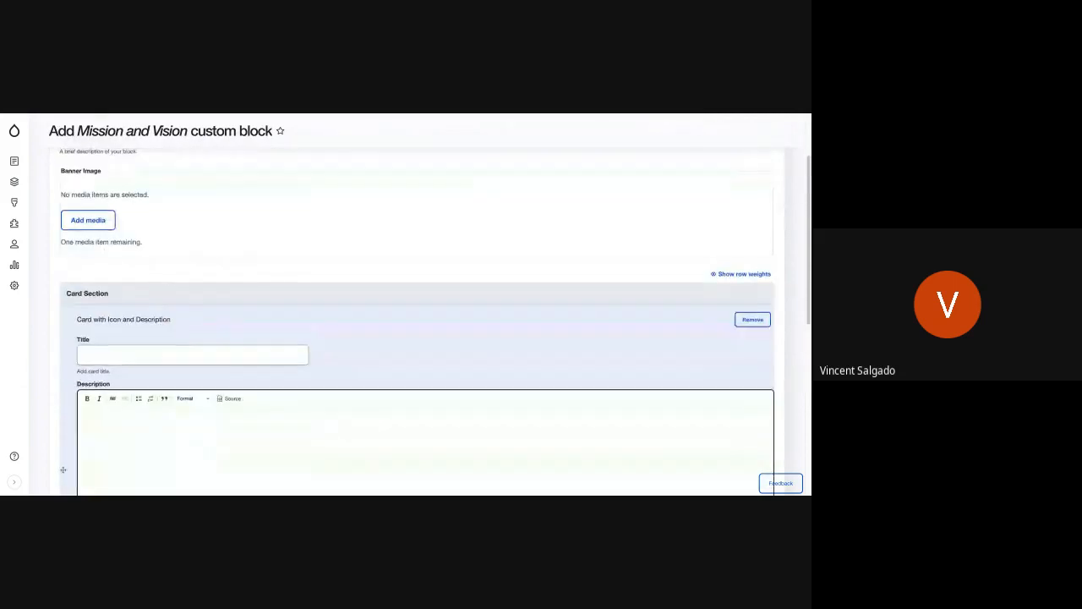
pyautogui.click(91, 222)
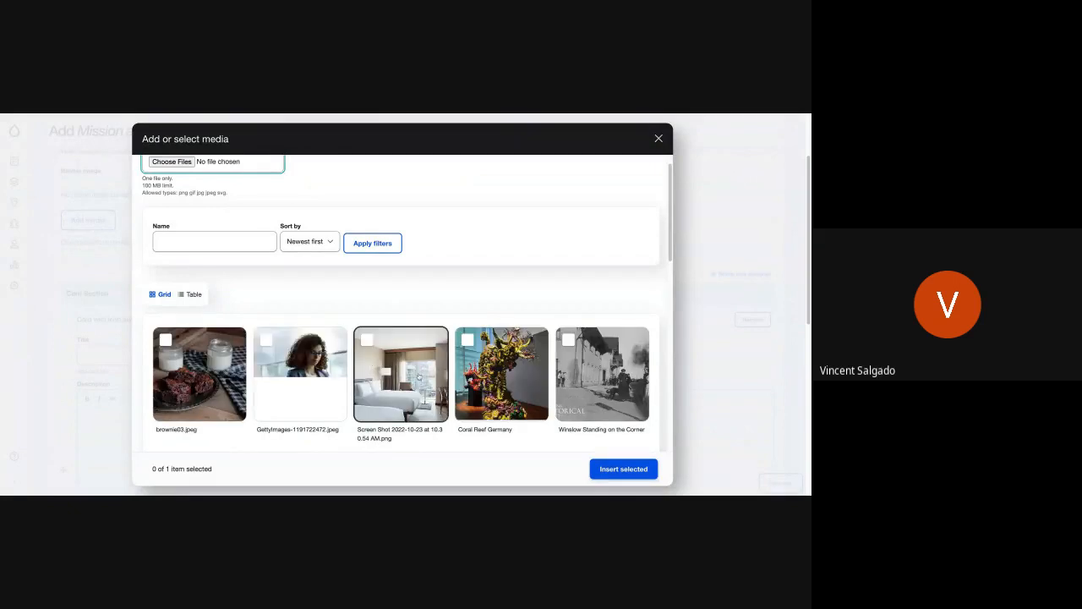
pyautogui.scroll(-2, 419, 378)
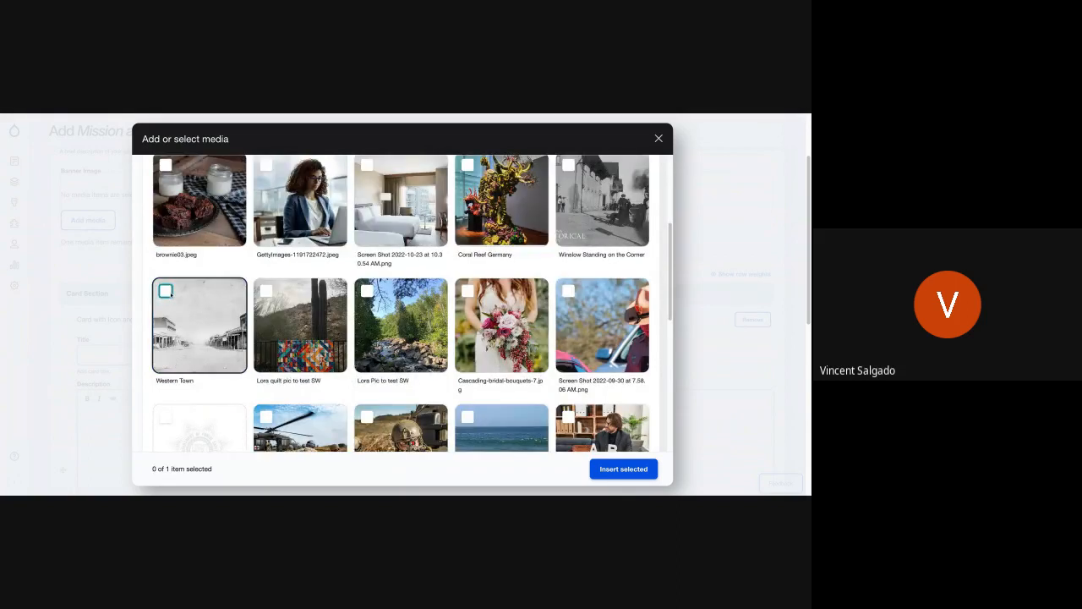
pyautogui.click(181, 383)
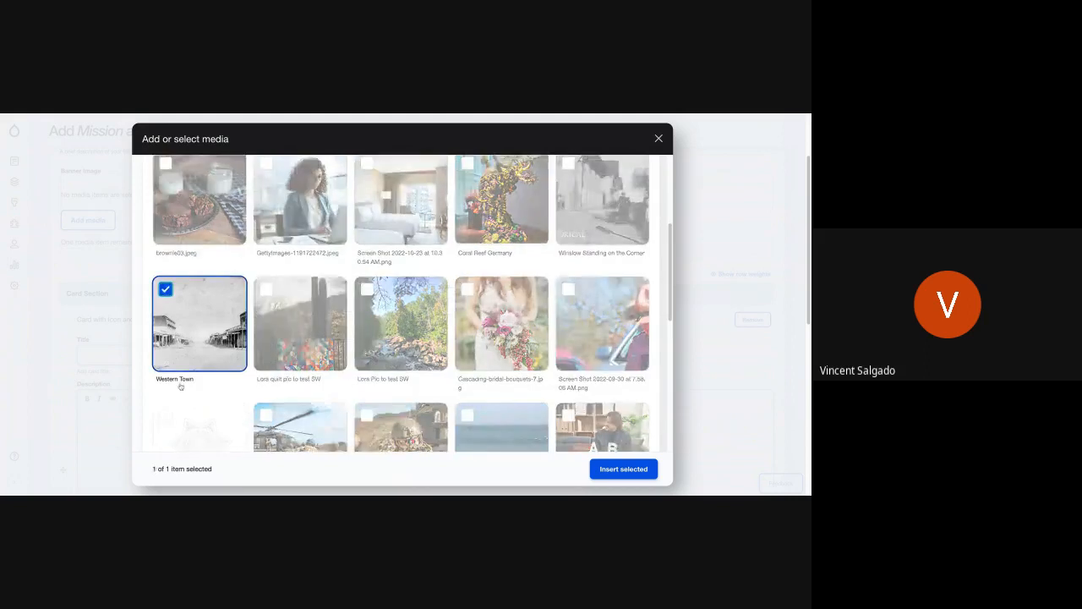
pyautogui.click(612, 470)
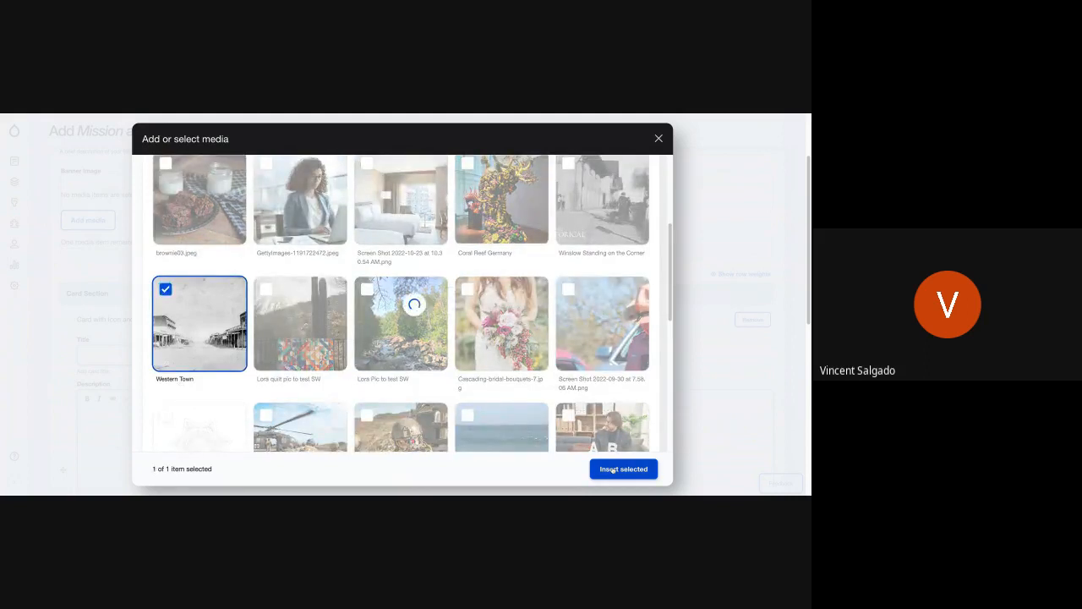
pyautogui.click(606, 470)
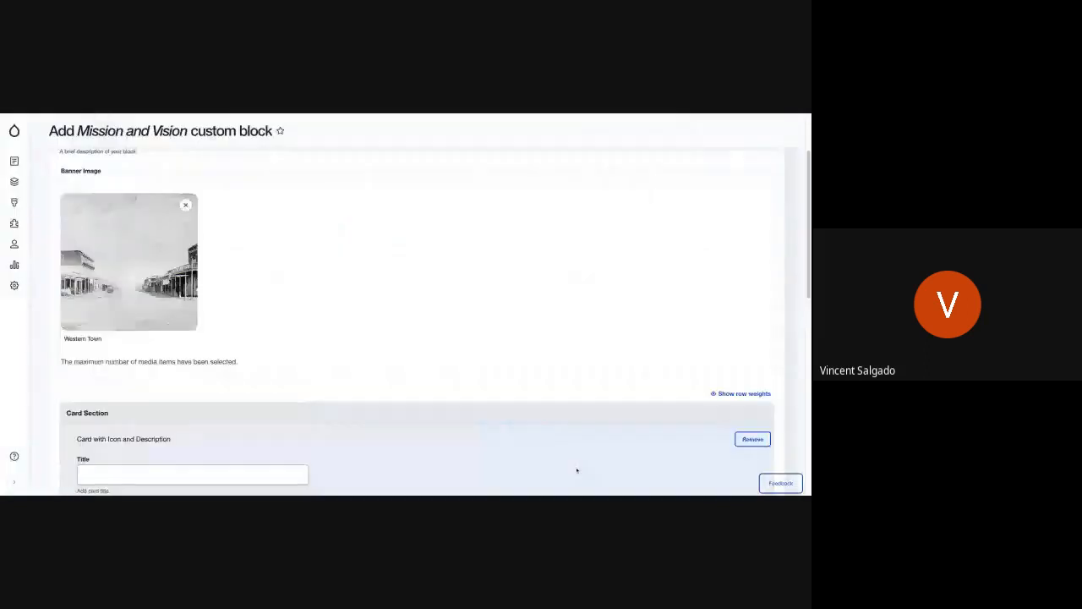
# Step: Title the first card Mission and paste the copied paragraph starting "Pudding brownie cake dessert" as its description
pyautogui.scroll(-2, 236, 419)
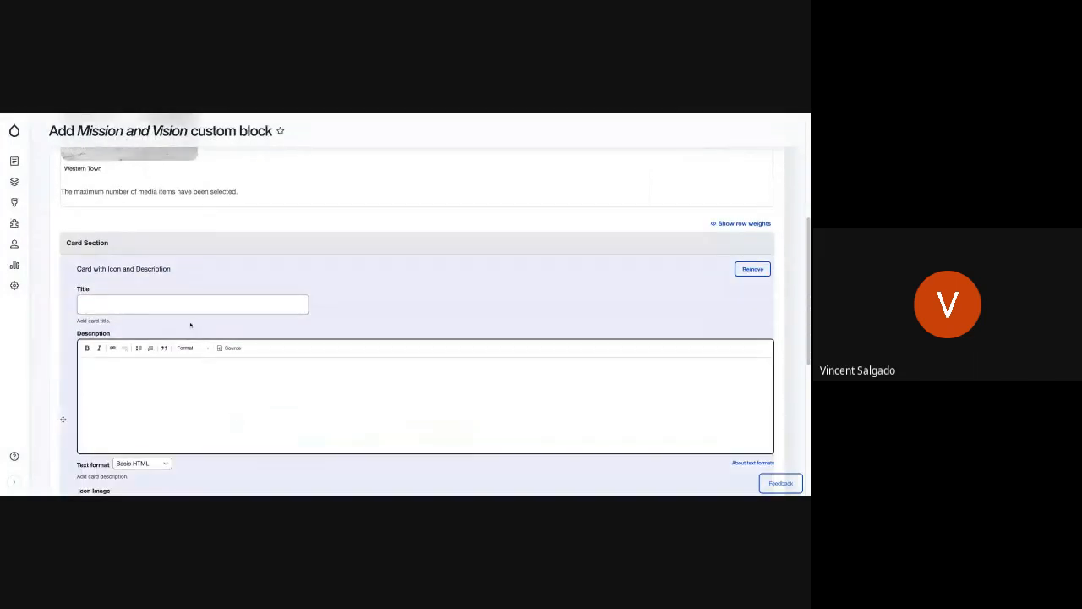
pyautogui.click(203, 309)
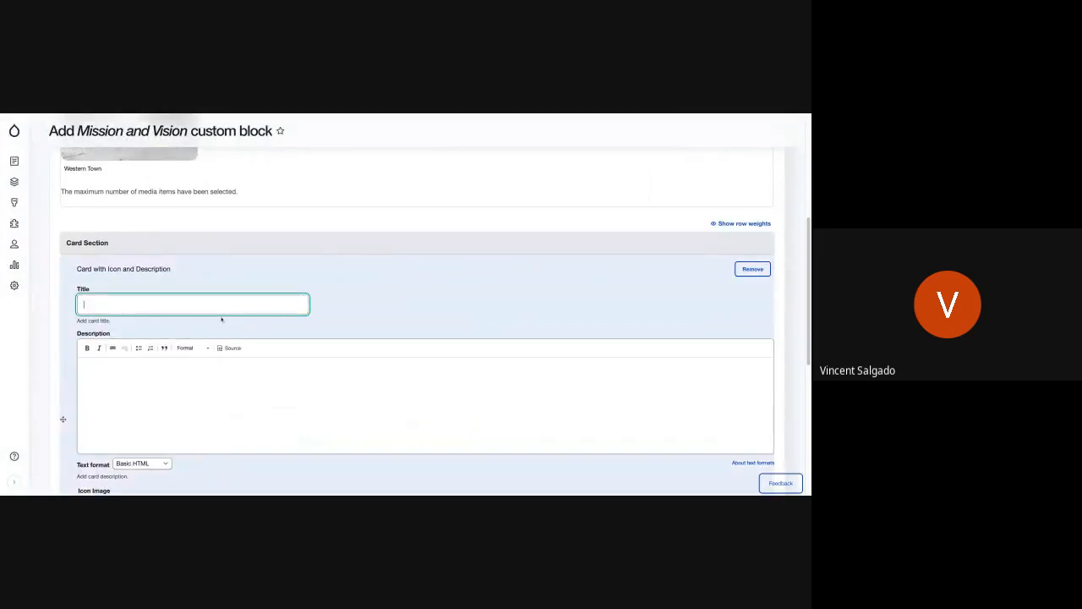
pyautogui.write('Mission')
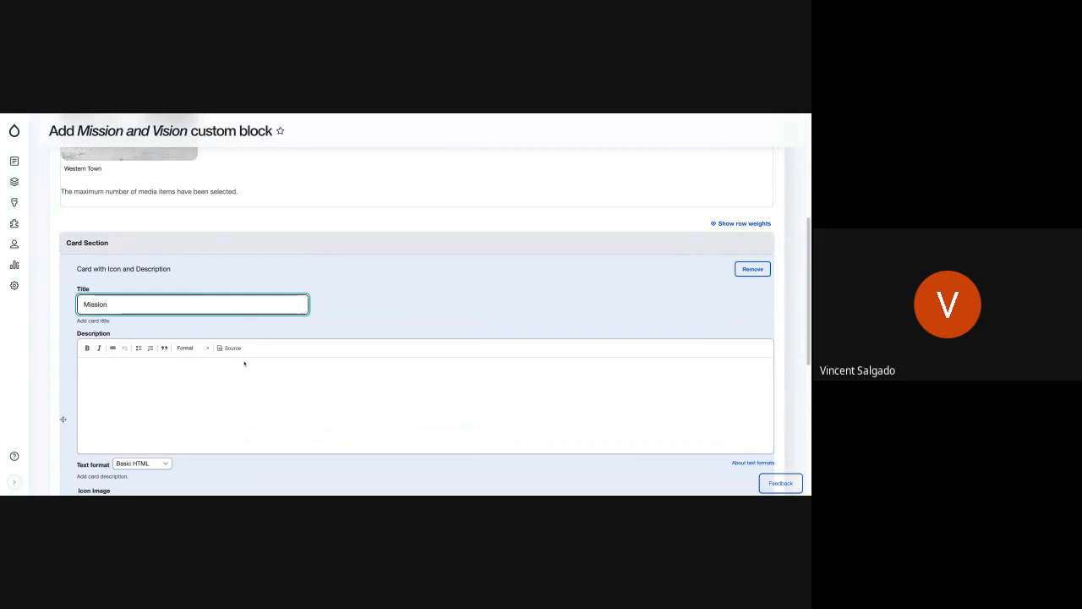
pyautogui.click(235, 411)
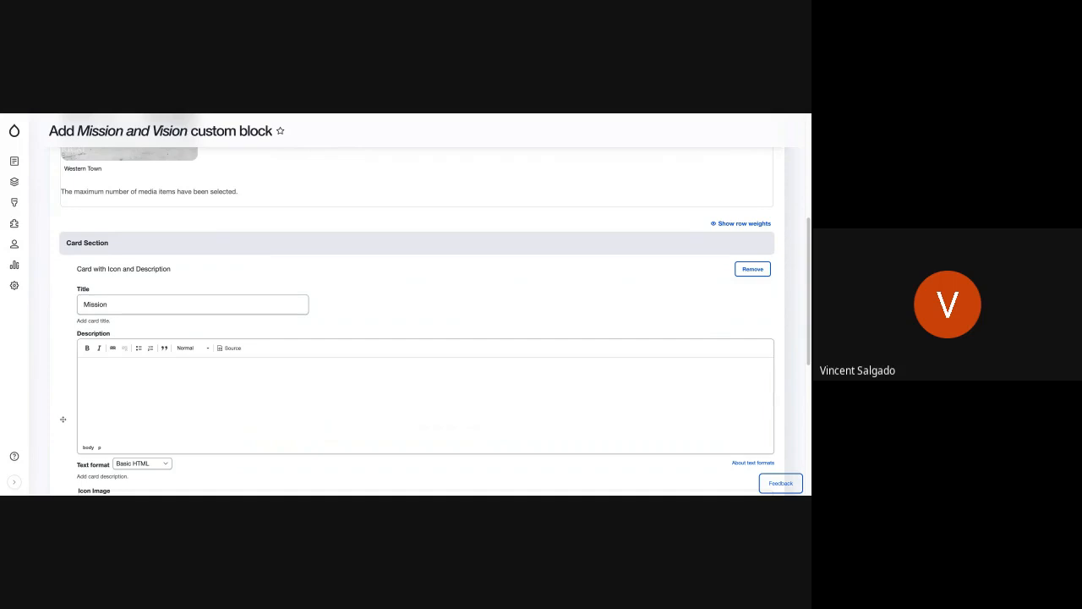
pyautogui.click(82, 362)
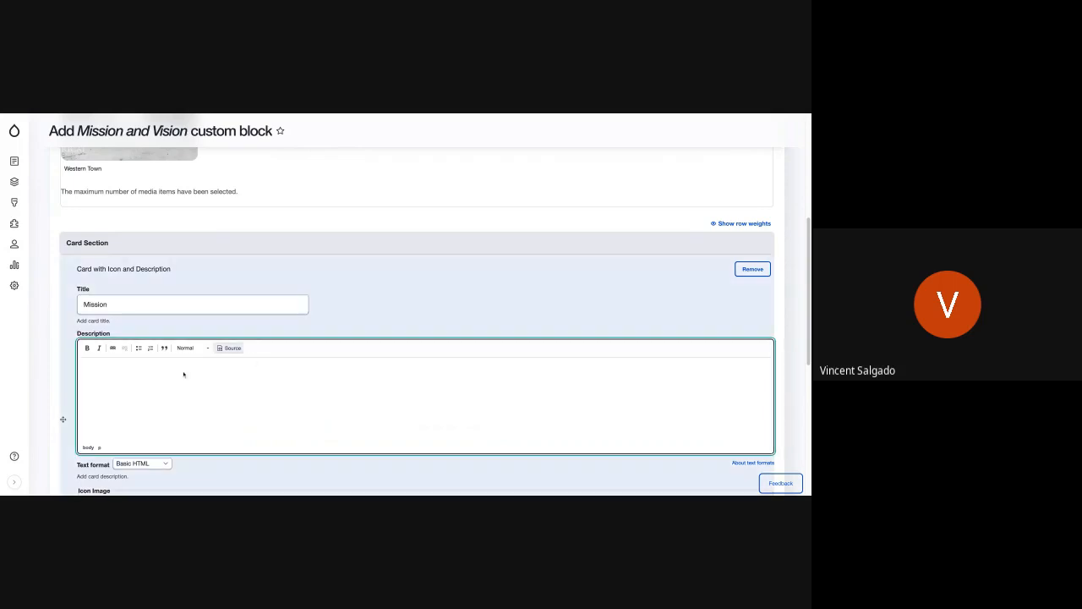
pyautogui.write('Pudding brownie cake dessert marshmallow soufflé. Toffee cheesecake topping cake cake muffin cotton candy pie oat cake. Fruitcake gummies sesame snaps oat cake cheesecake chocolate sugar plum pie cotton candy.')
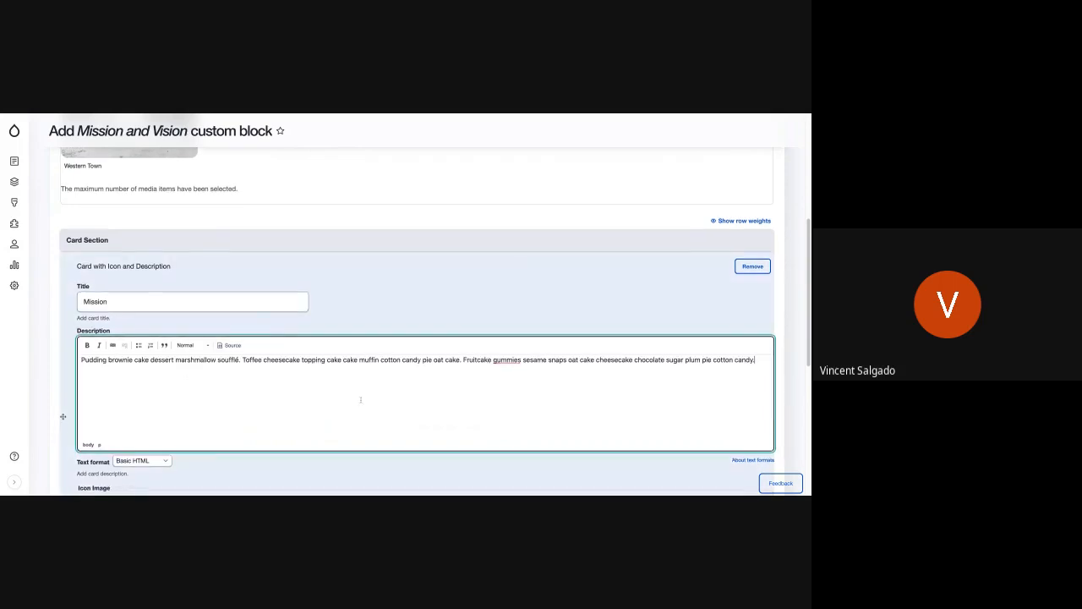
# Step: Insert Agency-Platform_icons.png from the media library as the Mission card's icon image
pyautogui.scroll(-5, 360, 399)
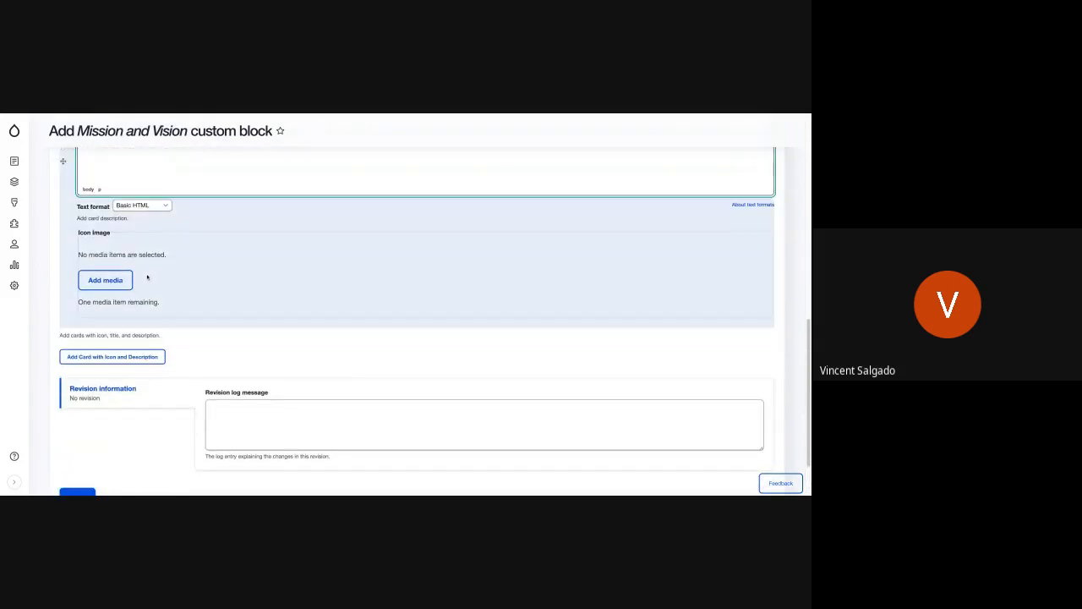
pyautogui.click(106, 280)
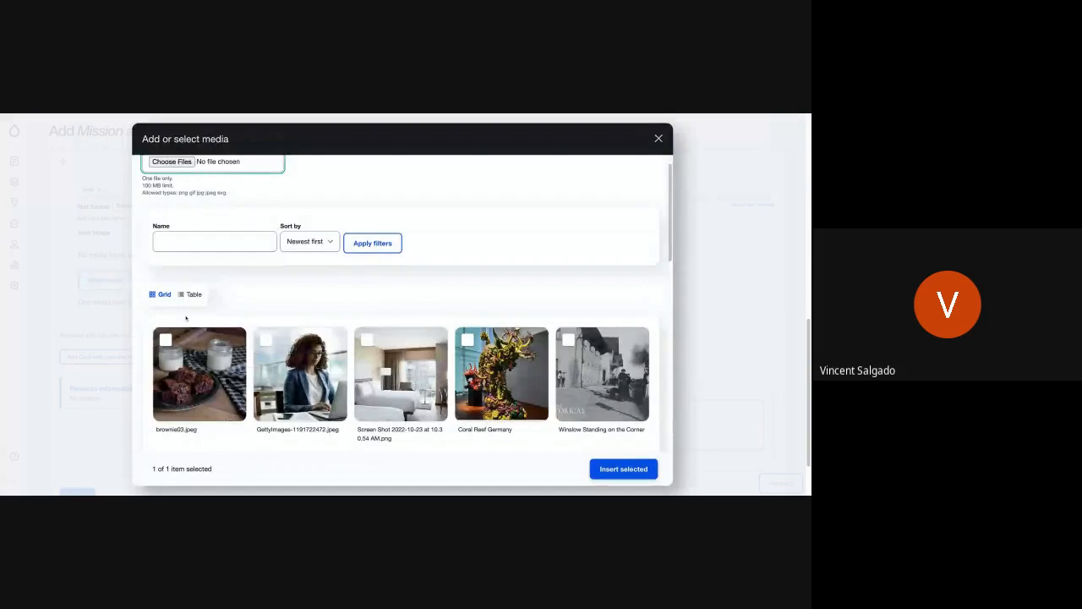
pyautogui.scroll(-3, 207, 380)
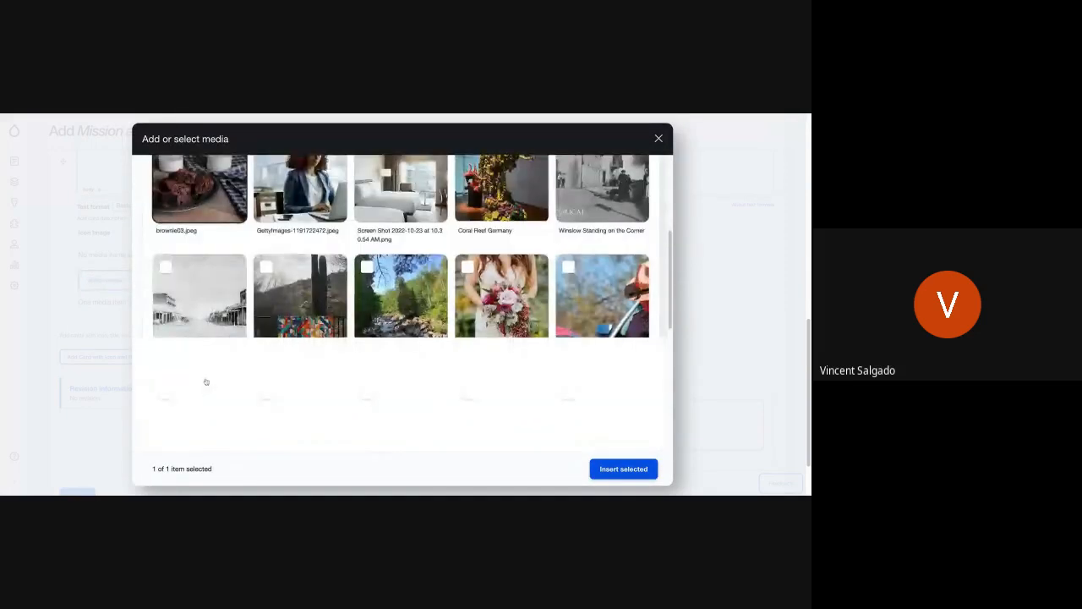
pyautogui.scroll(-2, 207, 382)
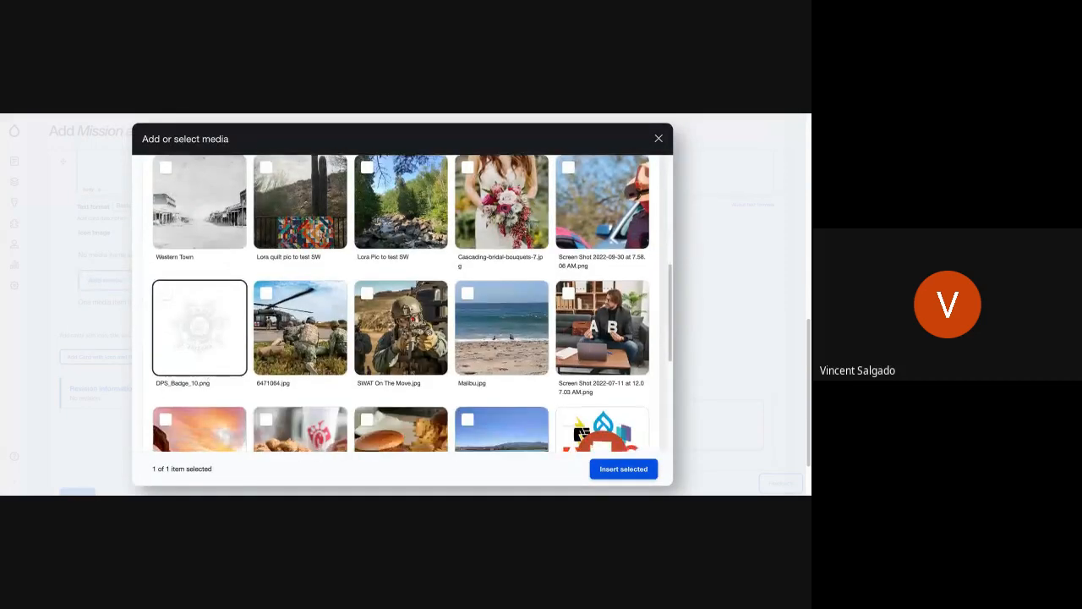
pyautogui.scroll(-5, 206, 382)
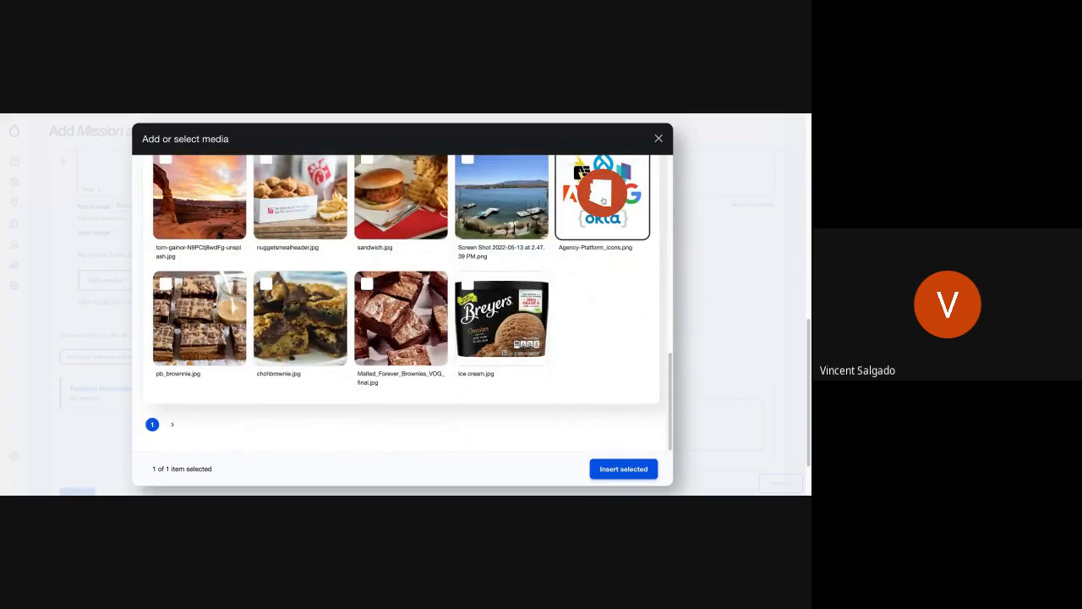
pyautogui.click(603, 200)
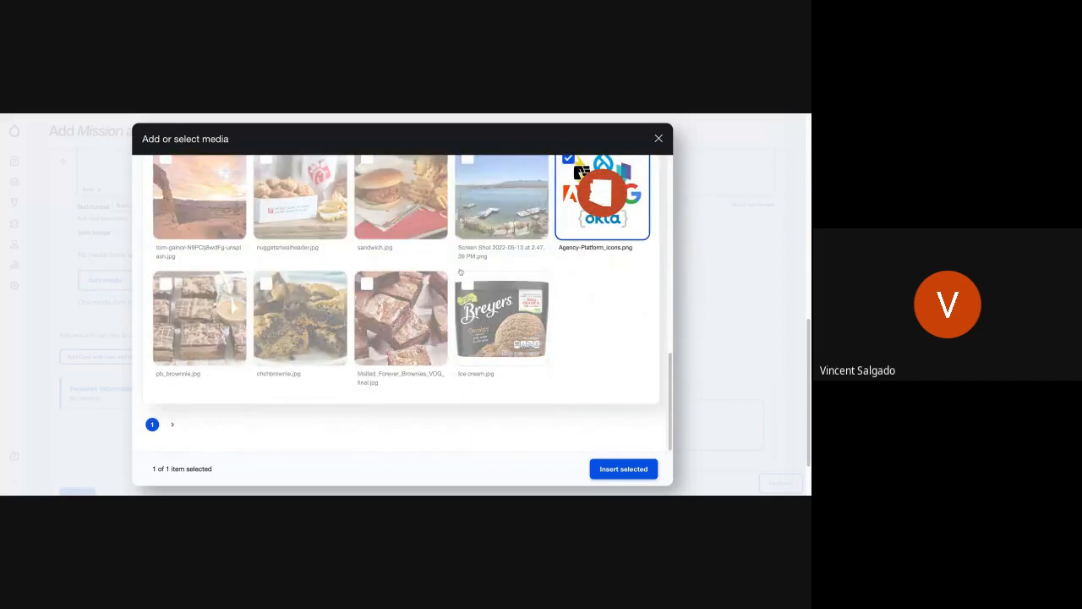
pyautogui.click(647, 474)
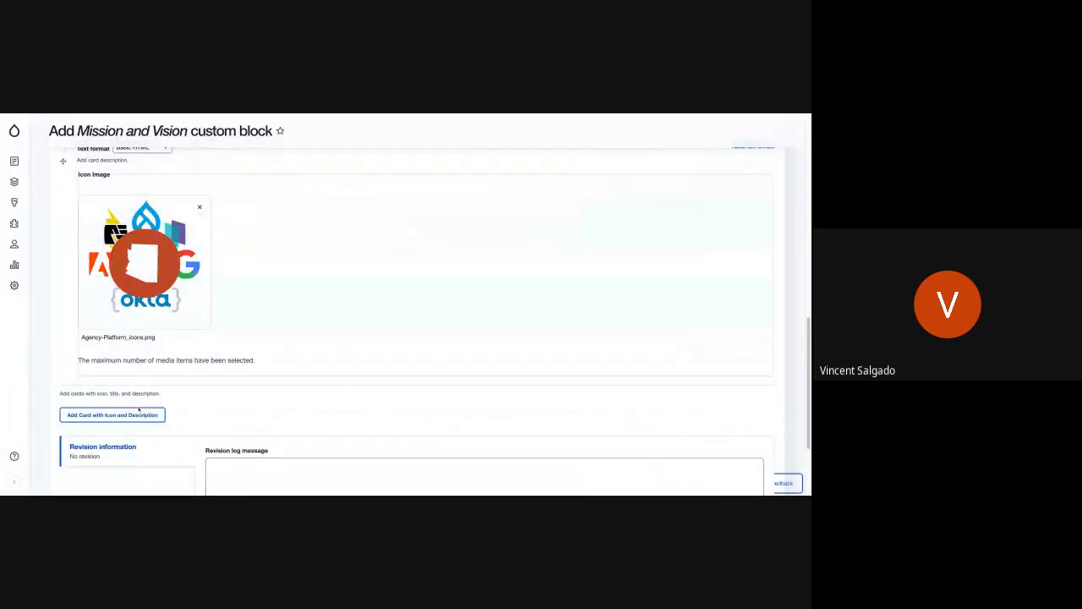
# Step: Add a second Card with Icon and Description, title it Vision, and paste the copied paragraph as its description
pyautogui.click(133, 415)
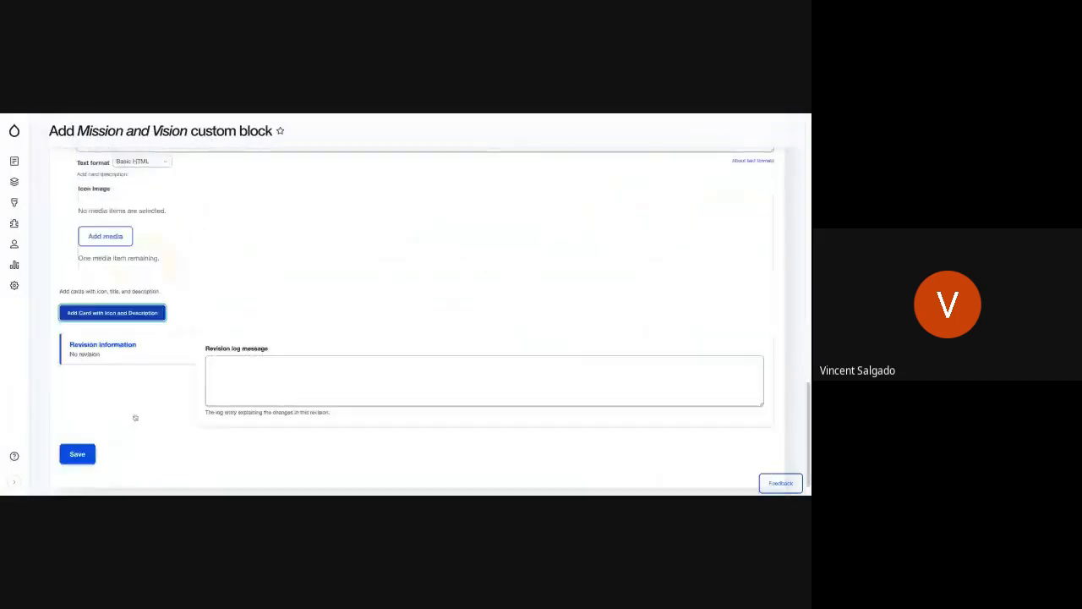
pyautogui.scroll(5, 170, 310)
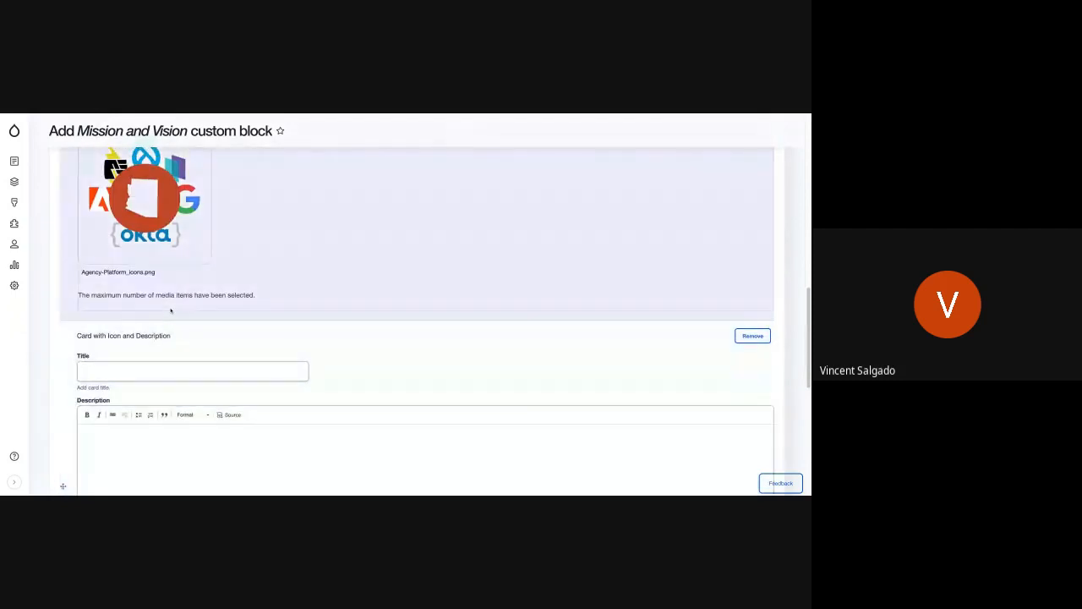
pyautogui.click(145, 353)
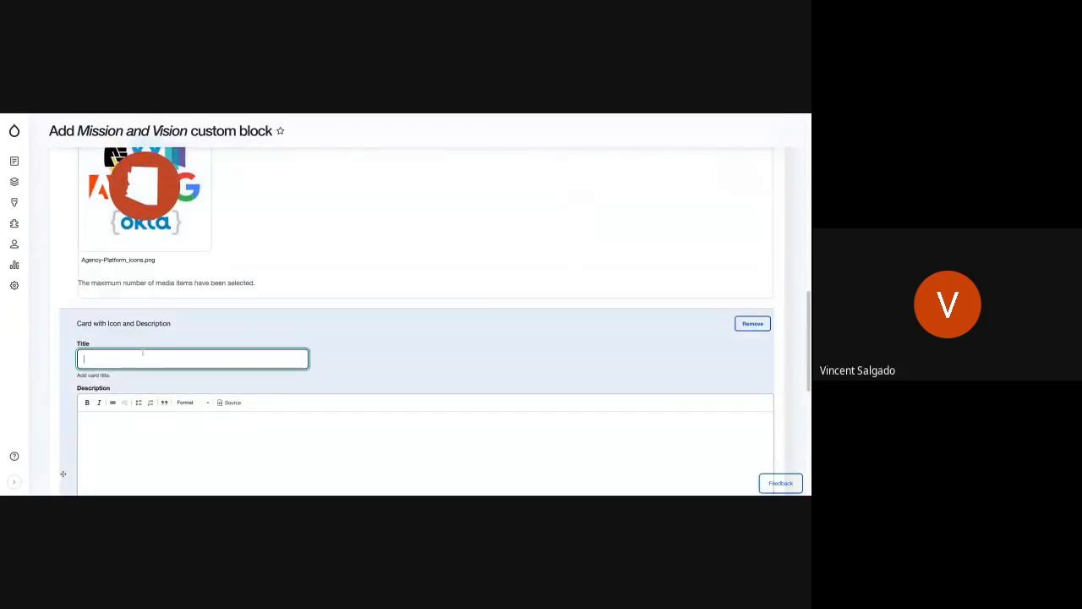
pyautogui.write('Vision')
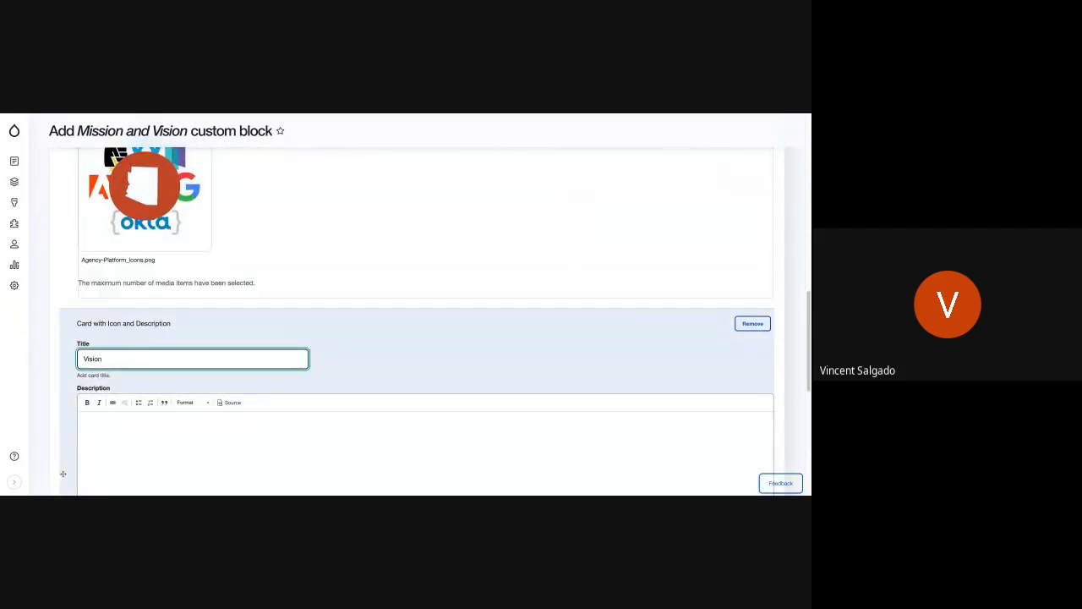
pyautogui.scroll(-3, 142, 404)
pyautogui.click(142, 398)
pyautogui.click(143, 382)
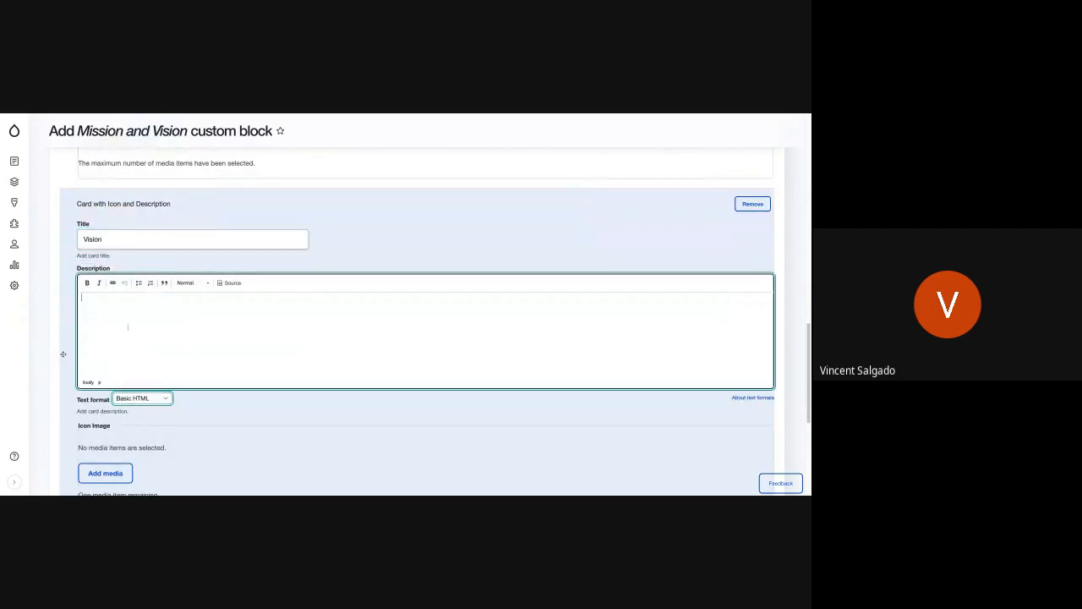
pyautogui.write('Pudding brownie cake dessert marshmallow soufflé. Toffee cheesecake topping cake cake muffin cotton candy pie oat cake. Fruitcake gummies sesame snaps oat cake cheesecake chocolate sugar plum pie cotton candy.')
# Step: Try to insert DPS_Badge_10.png as the Vision card's icon image
pyautogui.scroll(-5, 143, 382)
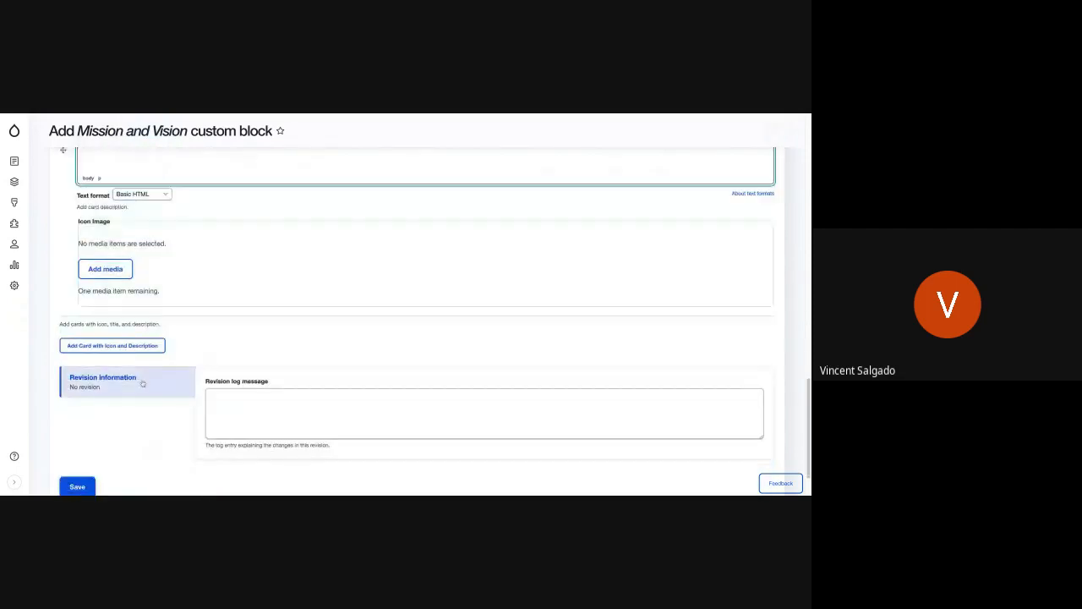
pyautogui.click(106, 271)
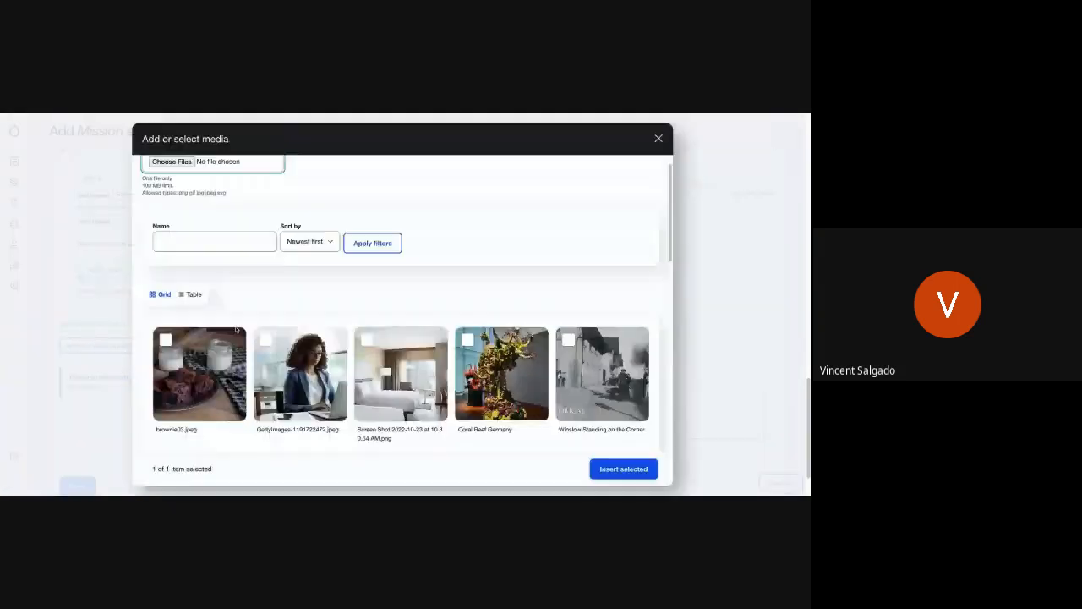
pyautogui.scroll(-10, 246, 346)
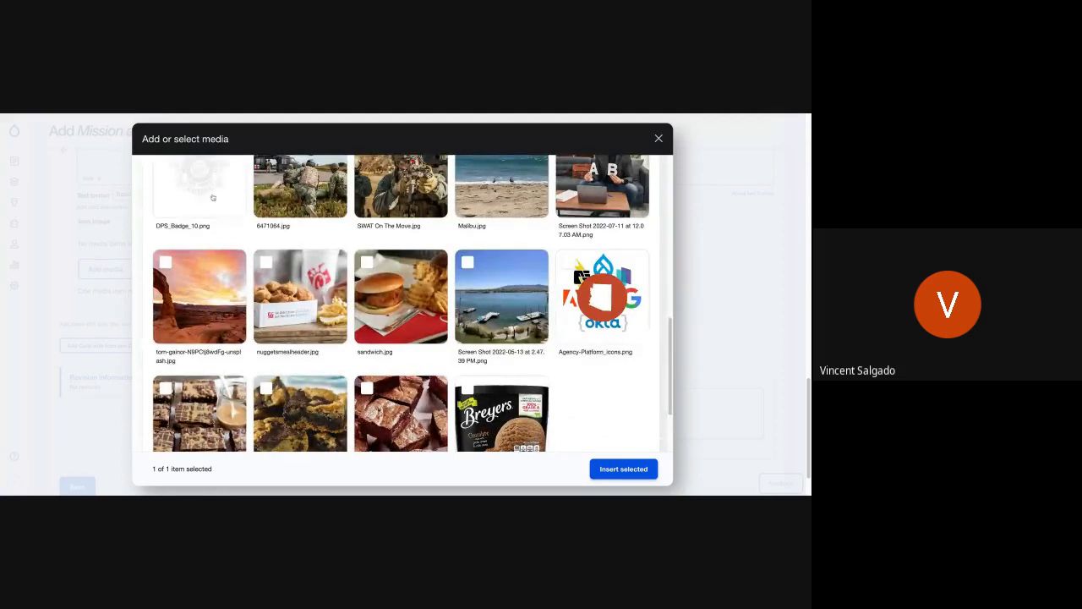
pyautogui.scroll(1, 188, 241)
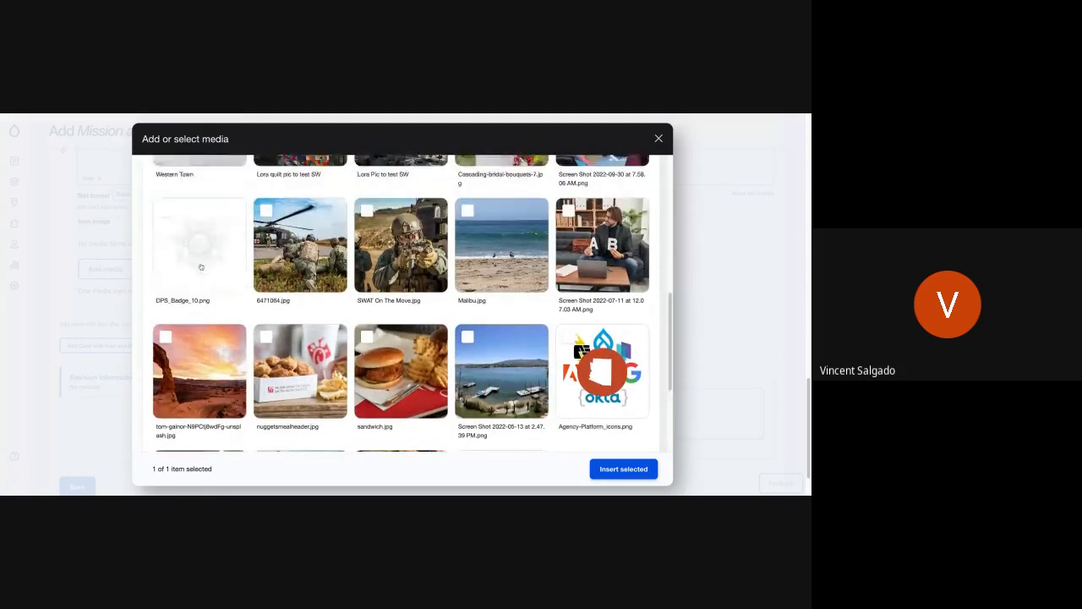
pyautogui.click(179, 283)
pyautogui.scroll(-2, 173, 319)
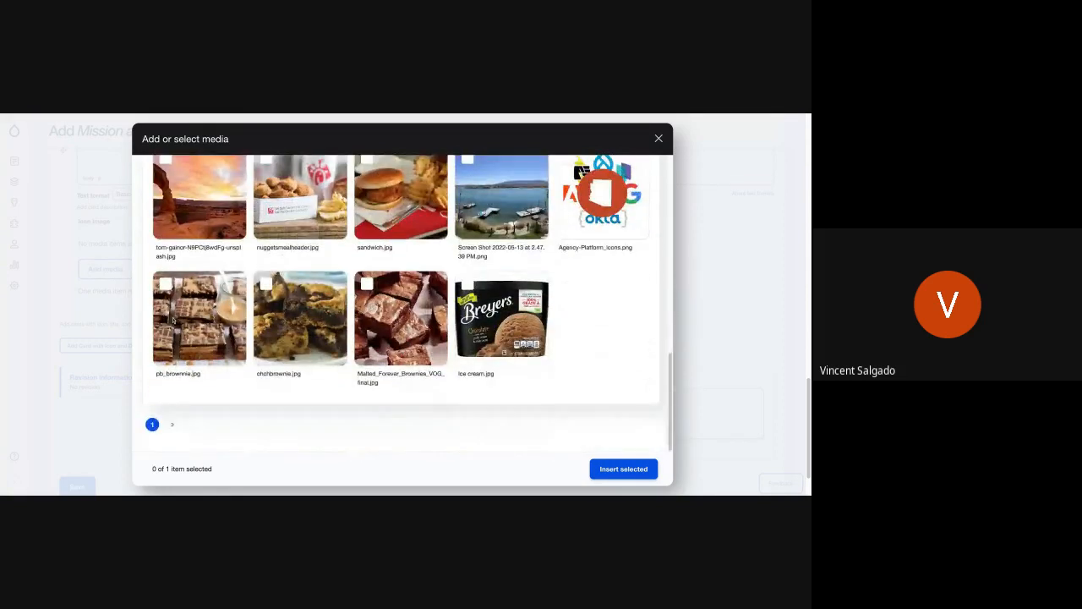
pyautogui.click(615, 470)
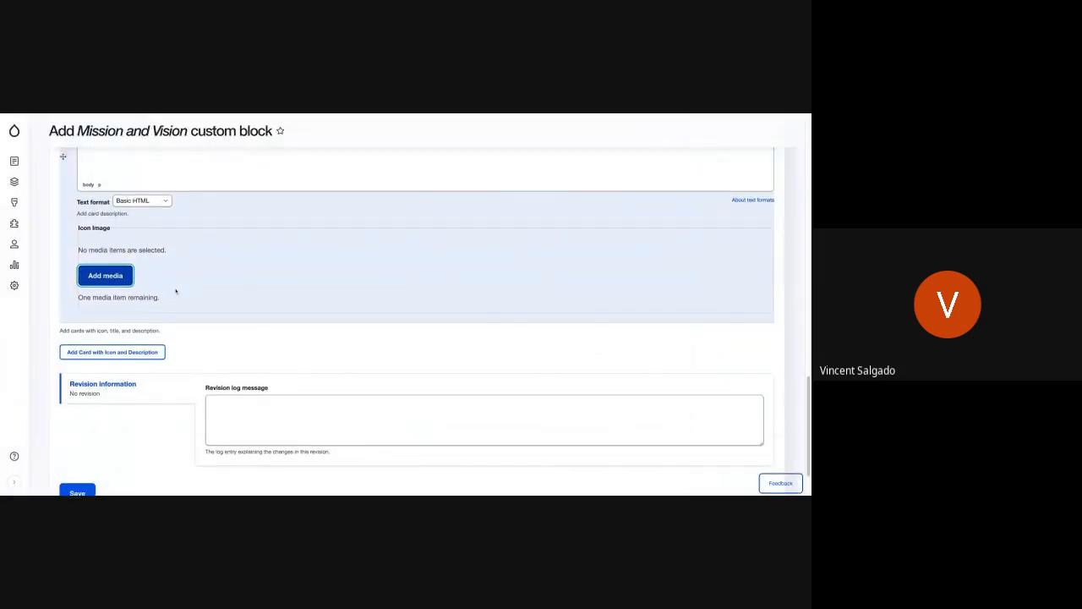
# Step: Insert DPS_Badge_10.png from the media library as the Vision card's icon image
pyautogui.scroll(5, 416, 322)
pyautogui.scroll(-5, 417, 321)
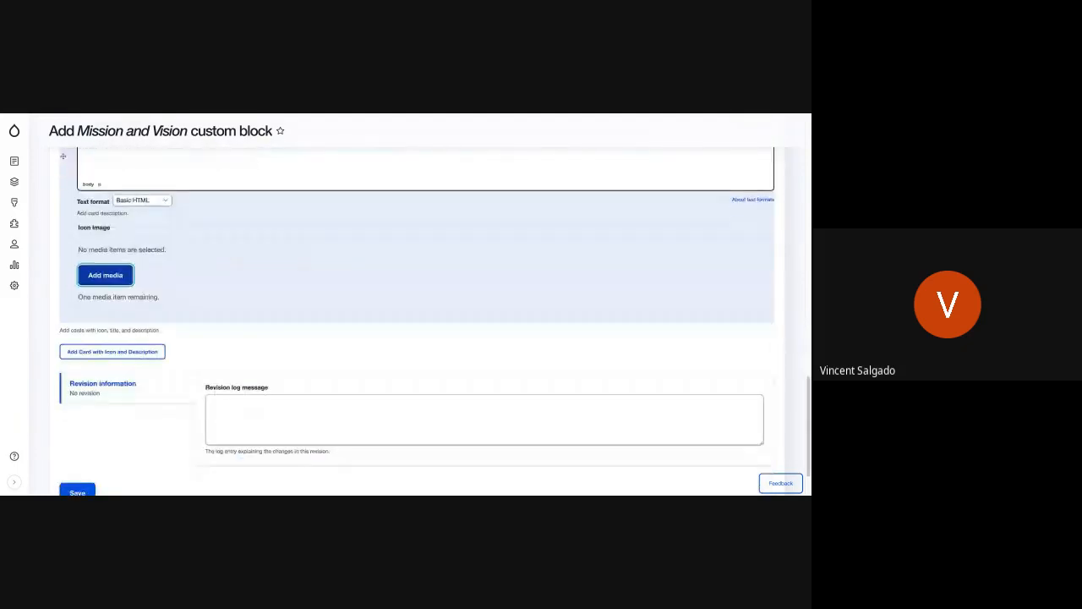
pyautogui.click(104, 275)
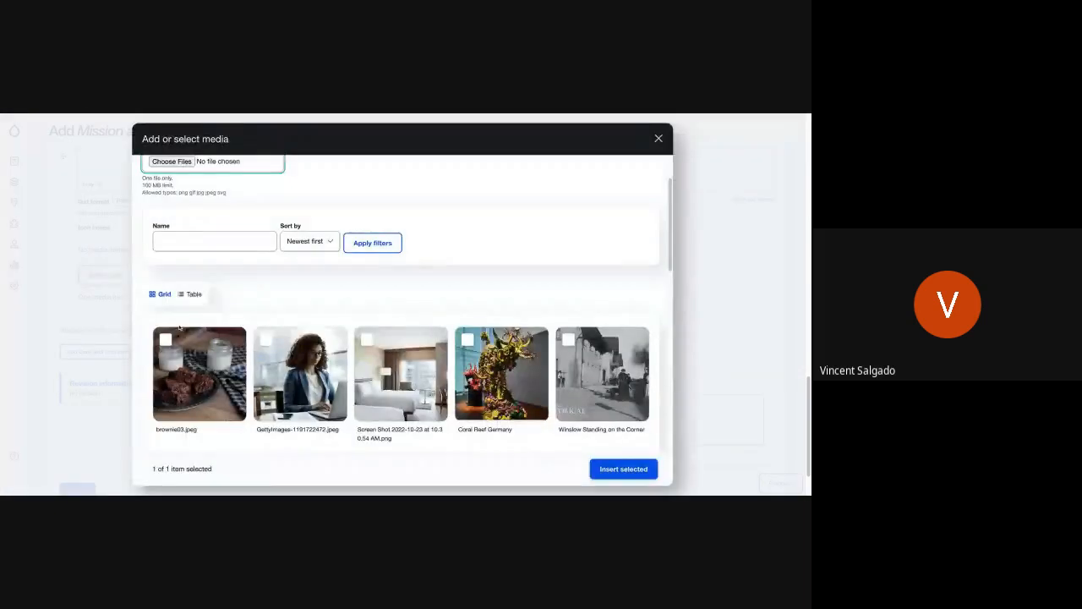
pyautogui.scroll(-5, 197, 350)
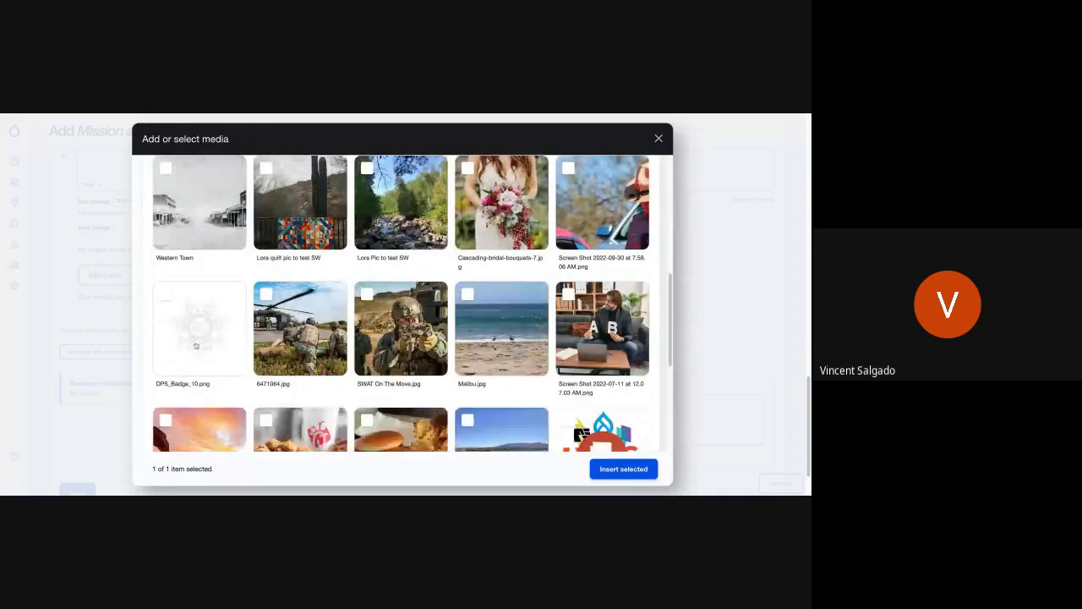
pyautogui.click(188, 345)
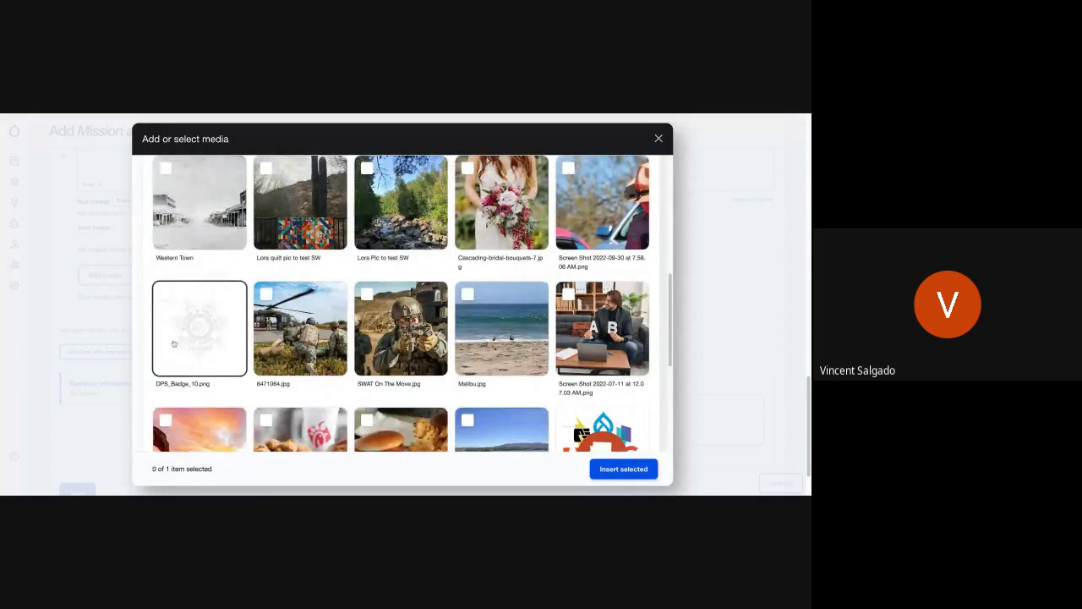
pyautogui.click(169, 347)
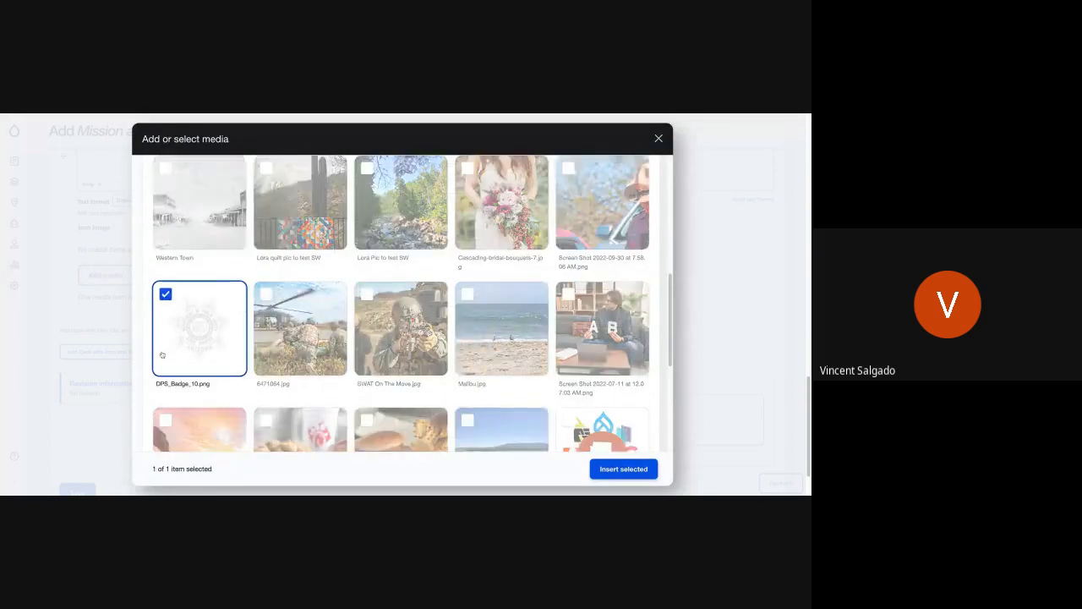
pyautogui.scroll(-3, 163, 354)
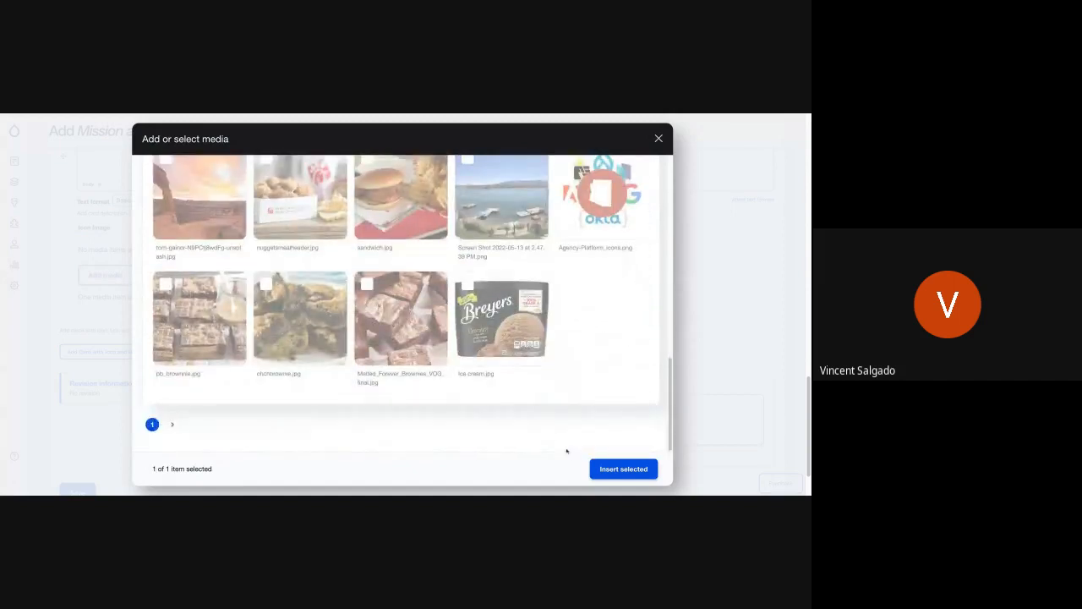
pyautogui.click(605, 469)
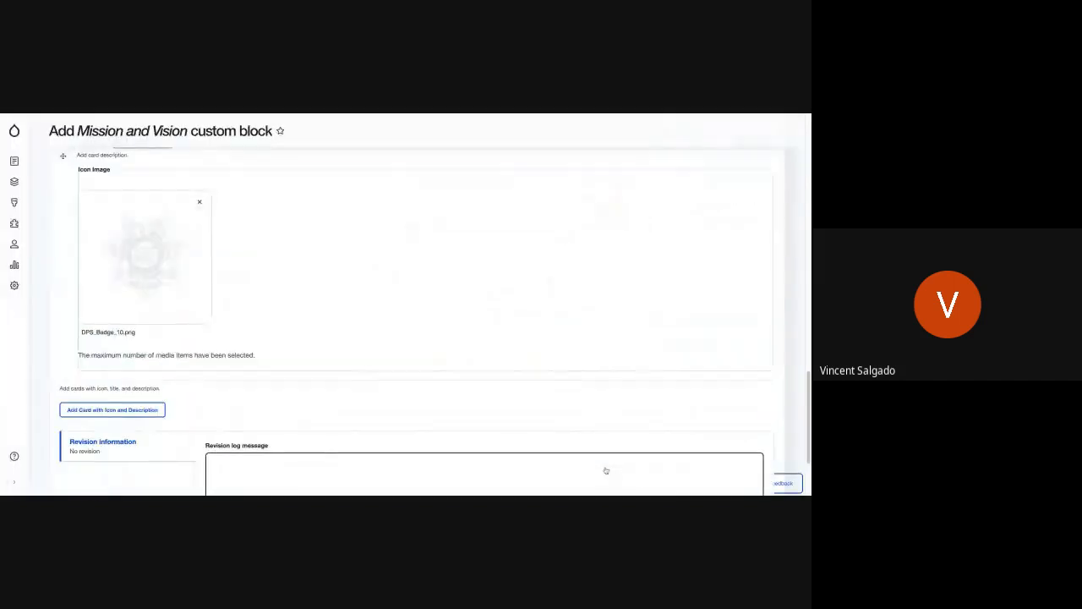
# Step: Add a third Card with Icon and Description, title it Other, and paste the copied paragraph as its description
pyautogui.click(115, 410)
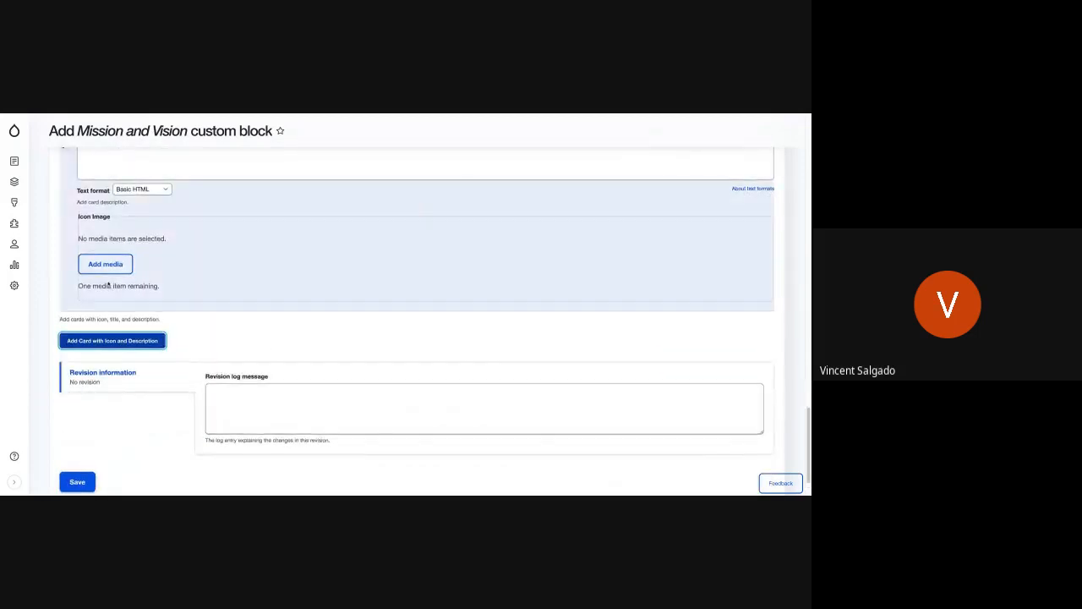
pyautogui.click(95, 193)
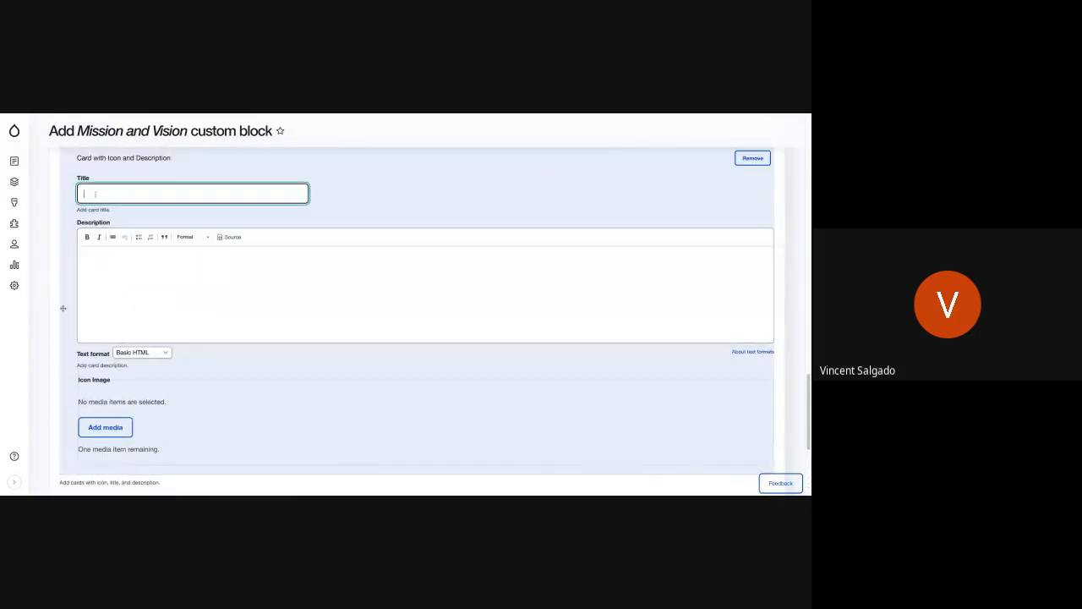
pyautogui.write('Other')
pyautogui.click(184, 279)
pyautogui.write('Pudding brownie cake dessert marshmallow soufflé. Toffee cheesecake topping cake cake muffin cotton candy pie oat cake. Fruitcake gummies sesame snaps oat cake cheesecake chocolate sugar plum pie cotton candy.')
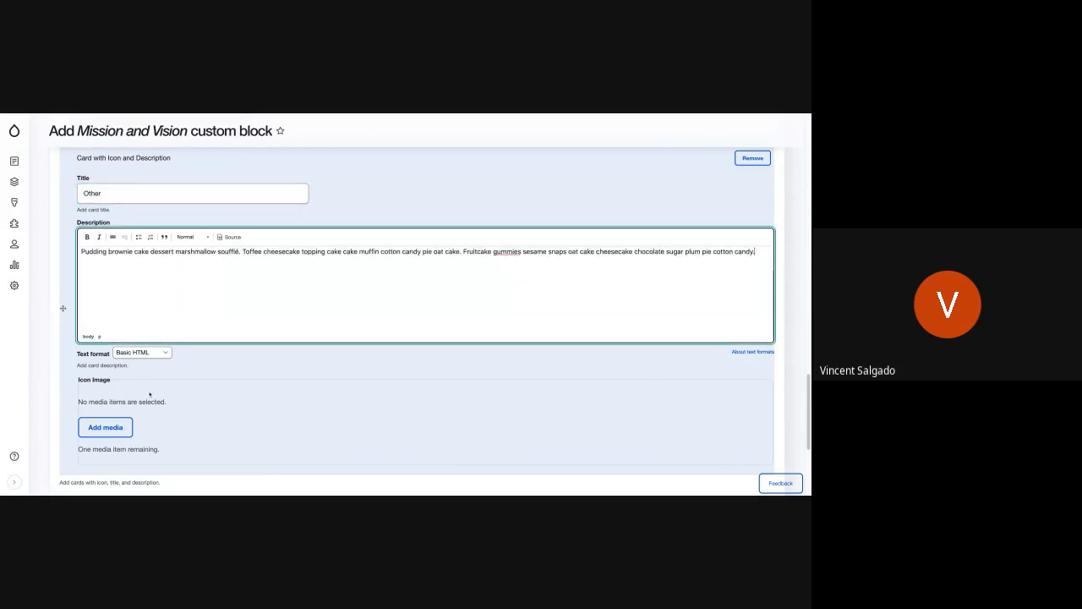
# Step: Insert Agency-Platform_icons.png from the media library as the Other card's icon image
pyautogui.click(118, 432)
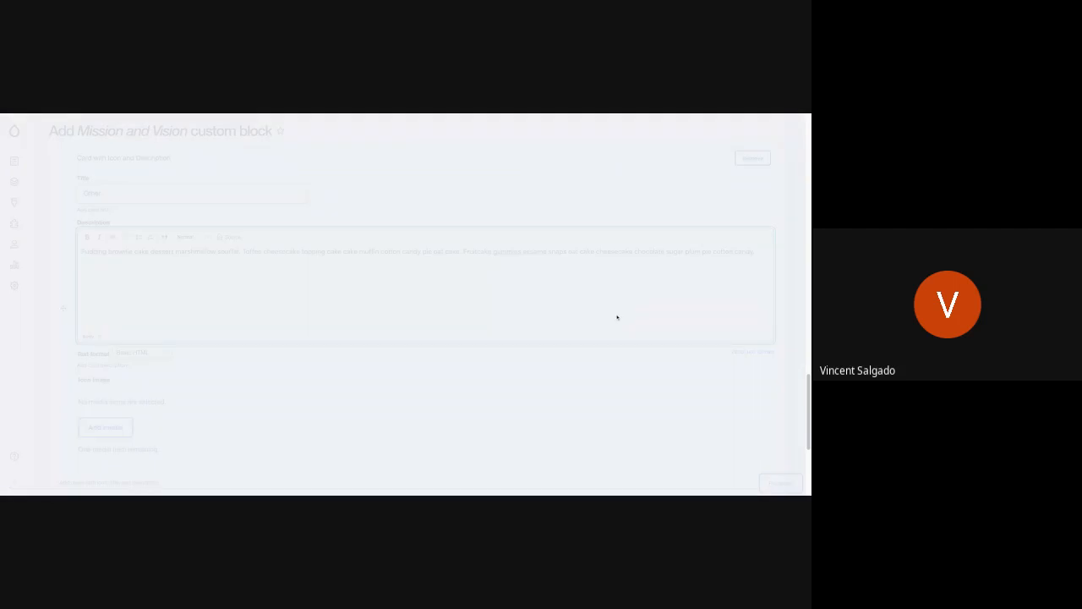
pyautogui.scroll(-5, 601, 382)
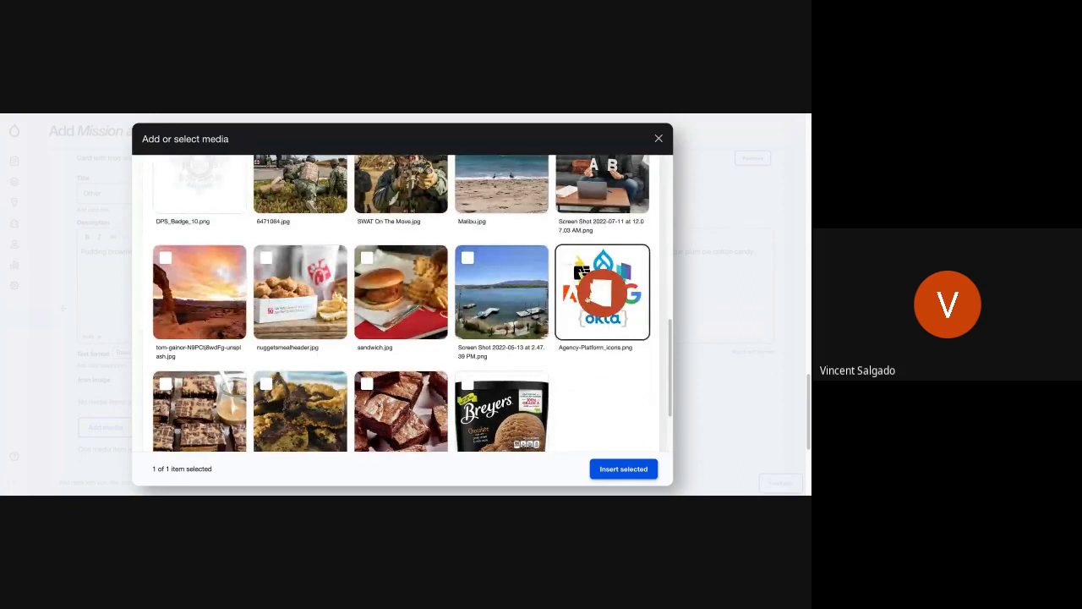
pyautogui.click(588, 286)
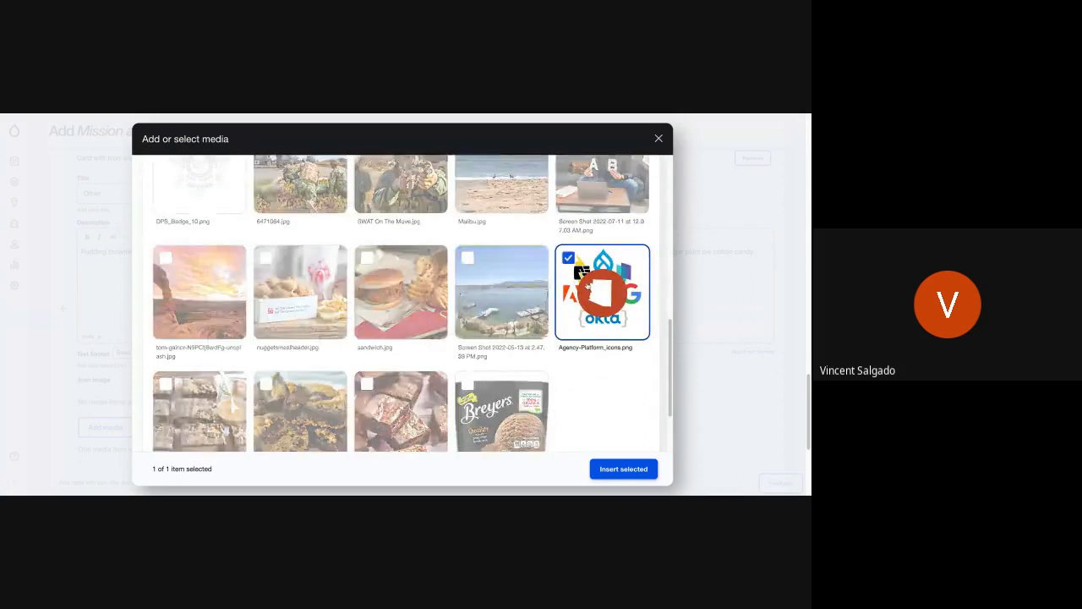
pyautogui.click(607, 471)
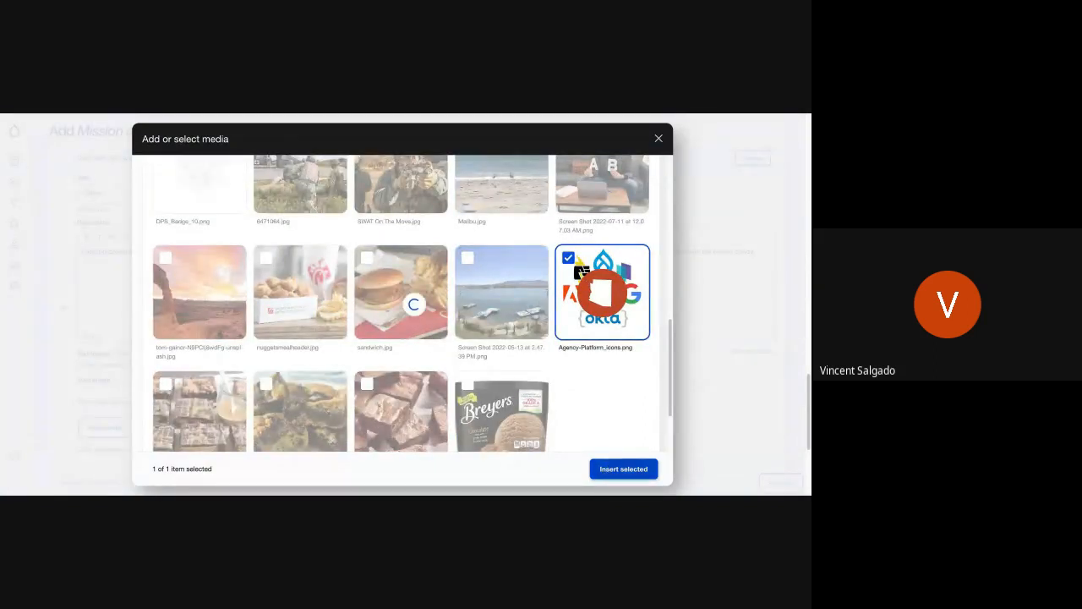
pyautogui.scroll(-1, 127, 421)
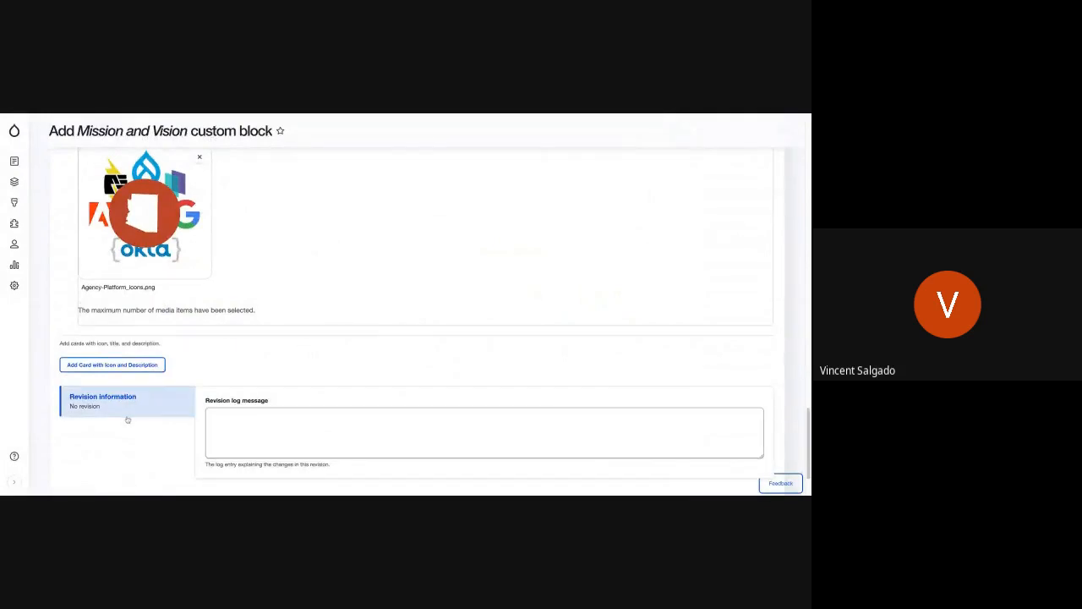
# Step: Append a hyphen and the author's first name to the Mission and Vision block description
pyautogui.scroll(-1, 131, 433)
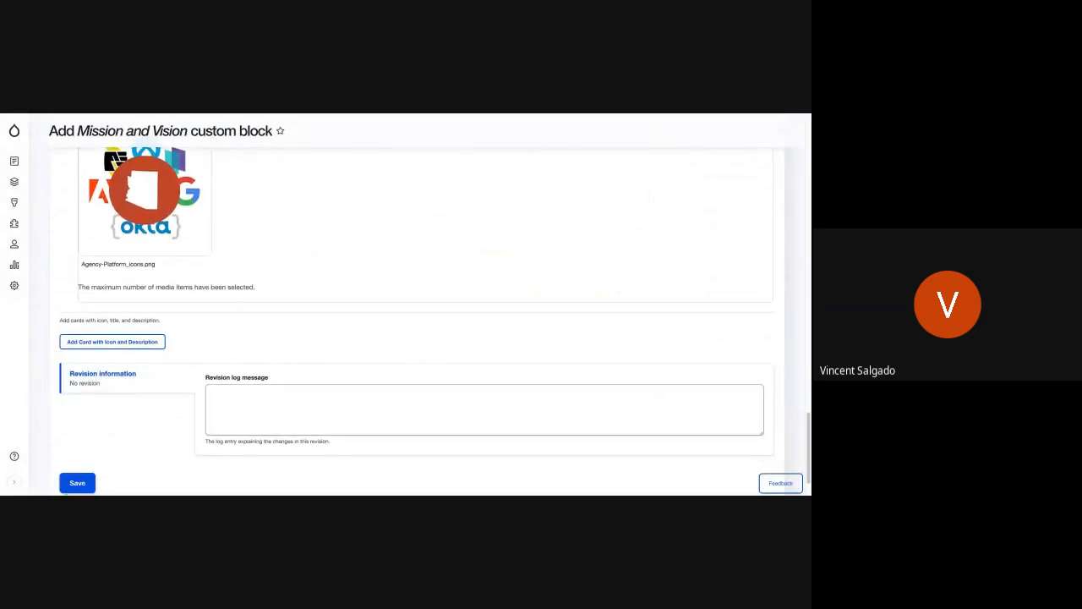
pyautogui.scroll(10, 150, 421)
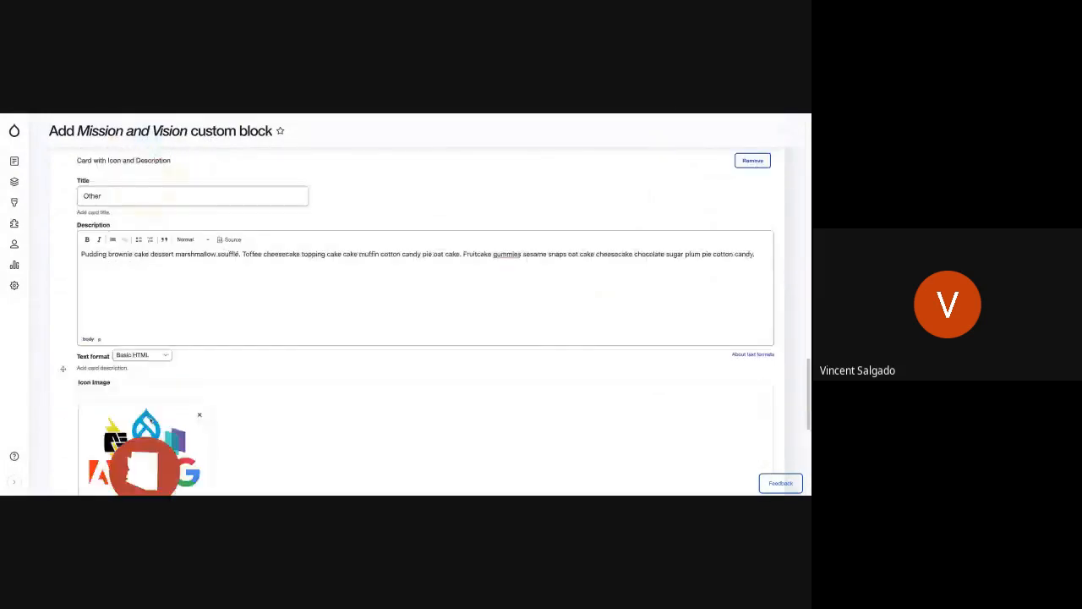
pyautogui.scroll(10, 62, 442)
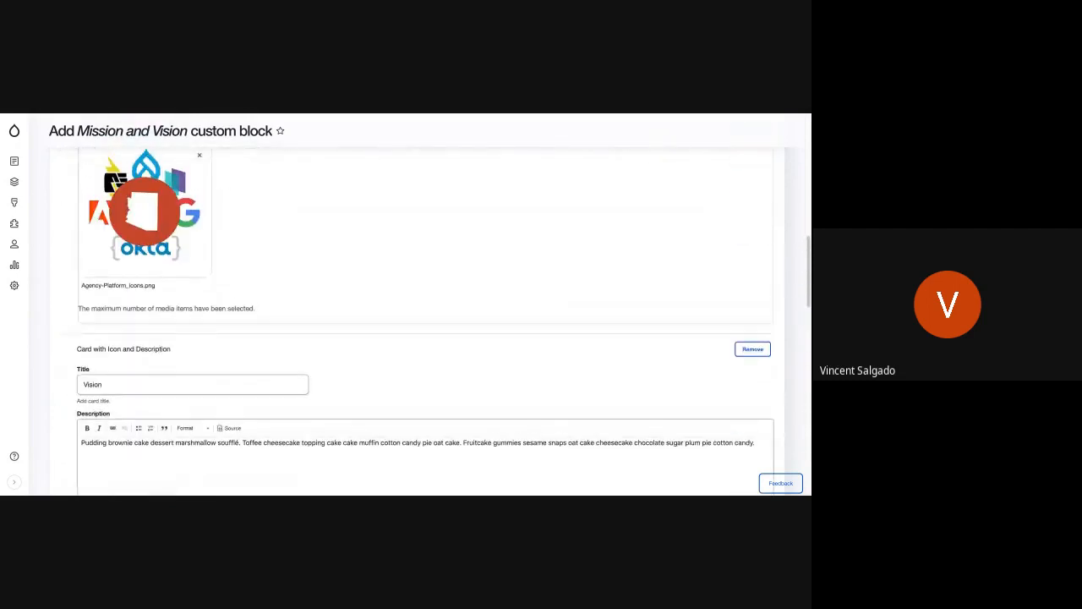
pyautogui.scroll(3, 406, 321)
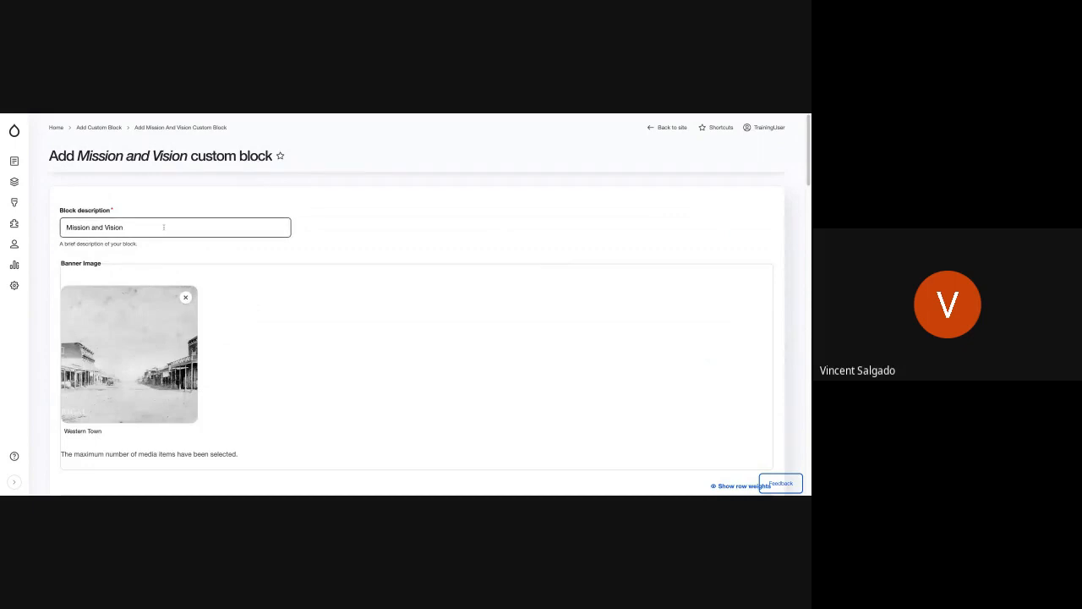
pyautogui.moveTo(165, 233); pyautogui.dragTo(126, 211)
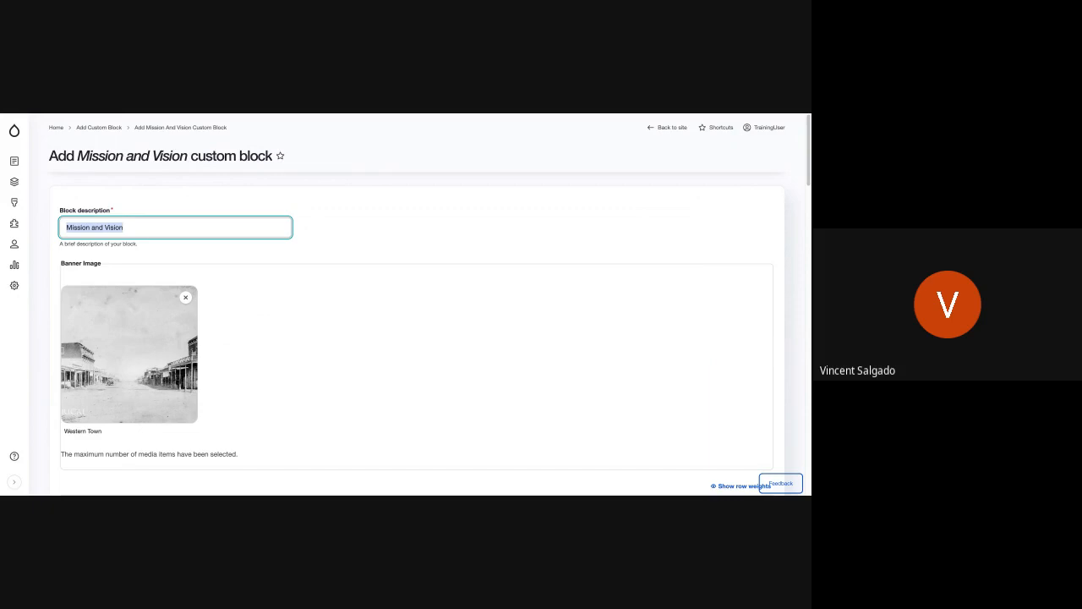
pyautogui.click(132, 221)
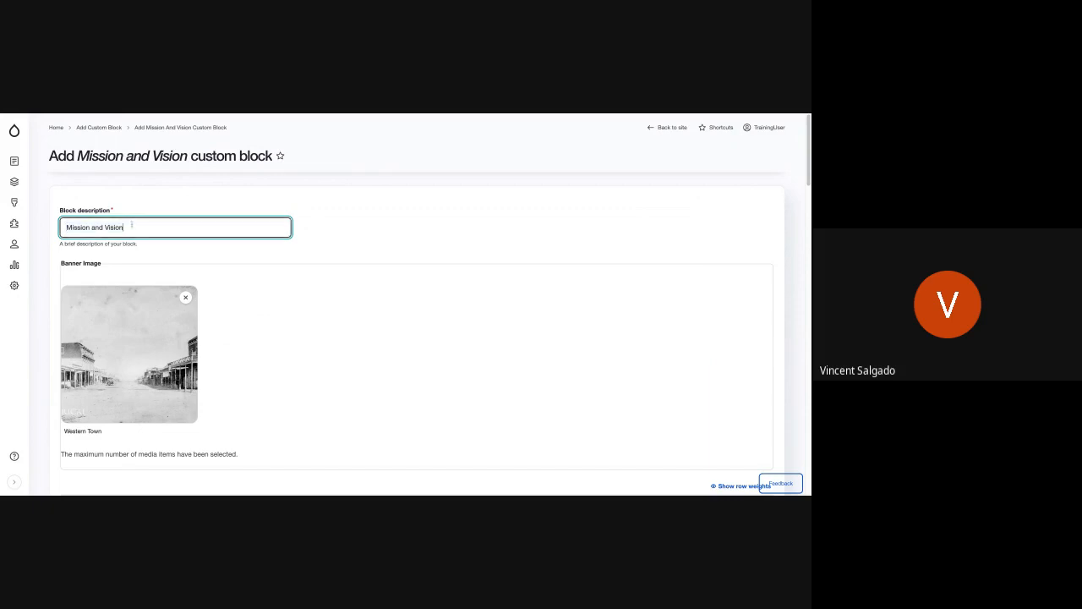
pyautogui.write('- Vincent')
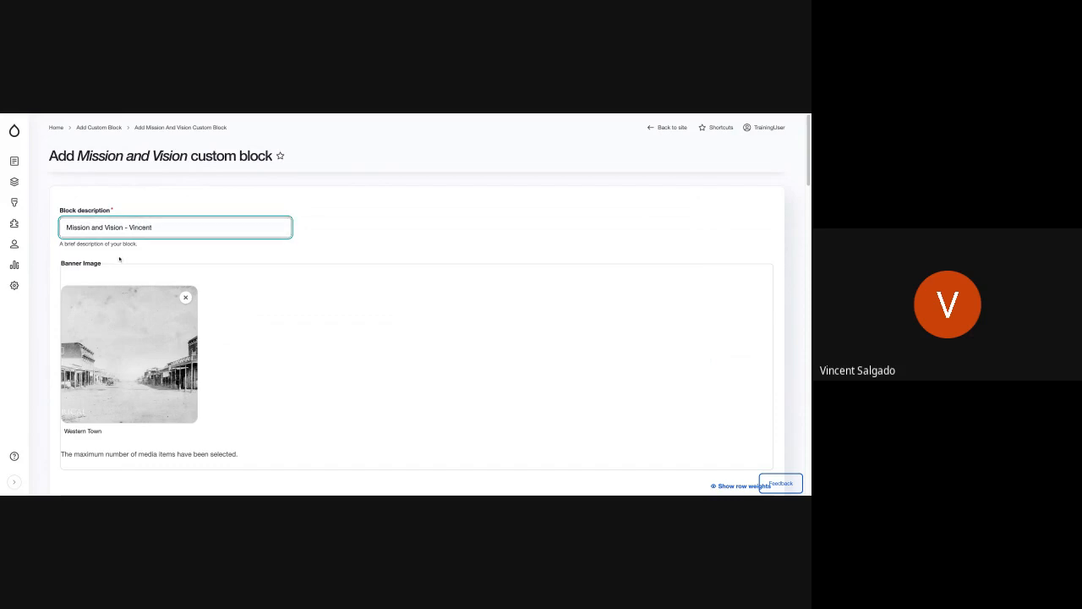
# Step: Save the new Mission and Vision custom block to the block library
pyautogui.scroll(-2, 109, 261)
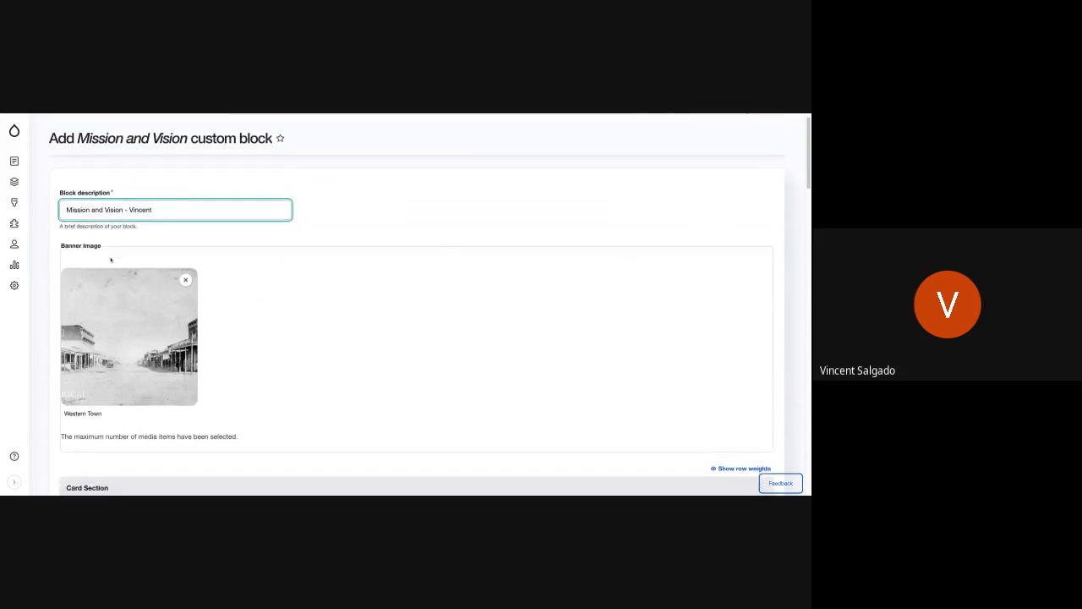
pyautogui.scroll(-10, 414, 321)
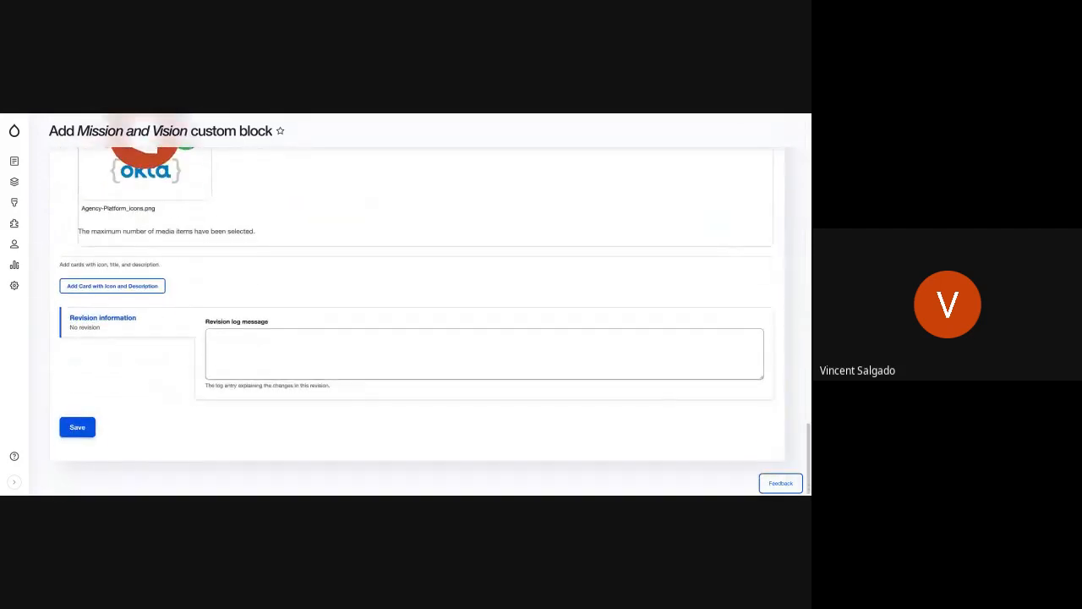
pyautogui.click(74, 428)
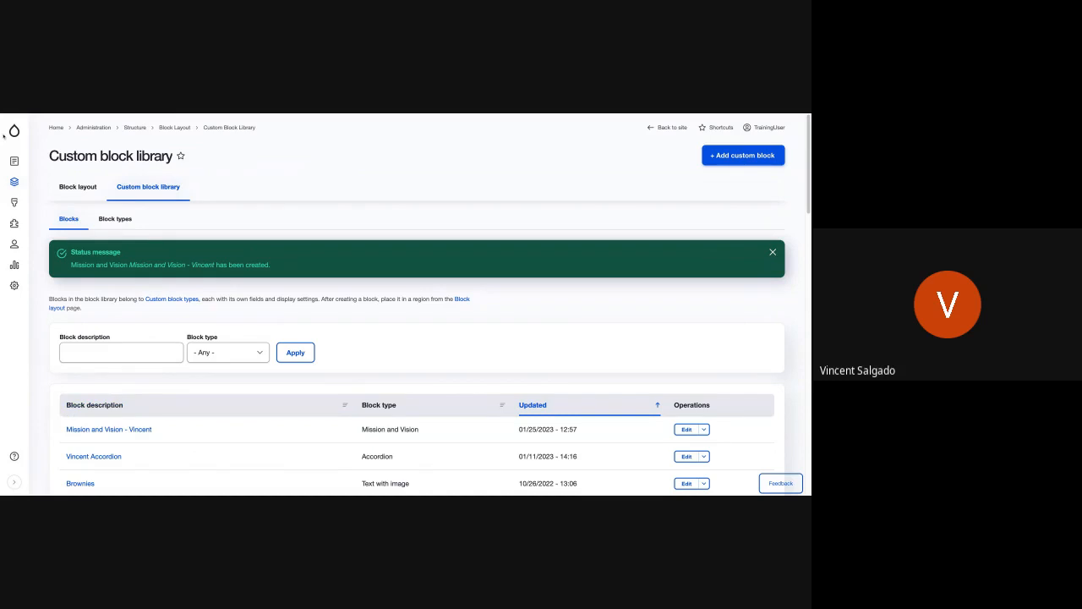
# Step: Go from the block library to the site's My Cool Page and open its layout for editing
pyautogui.moveTo(3, 137)
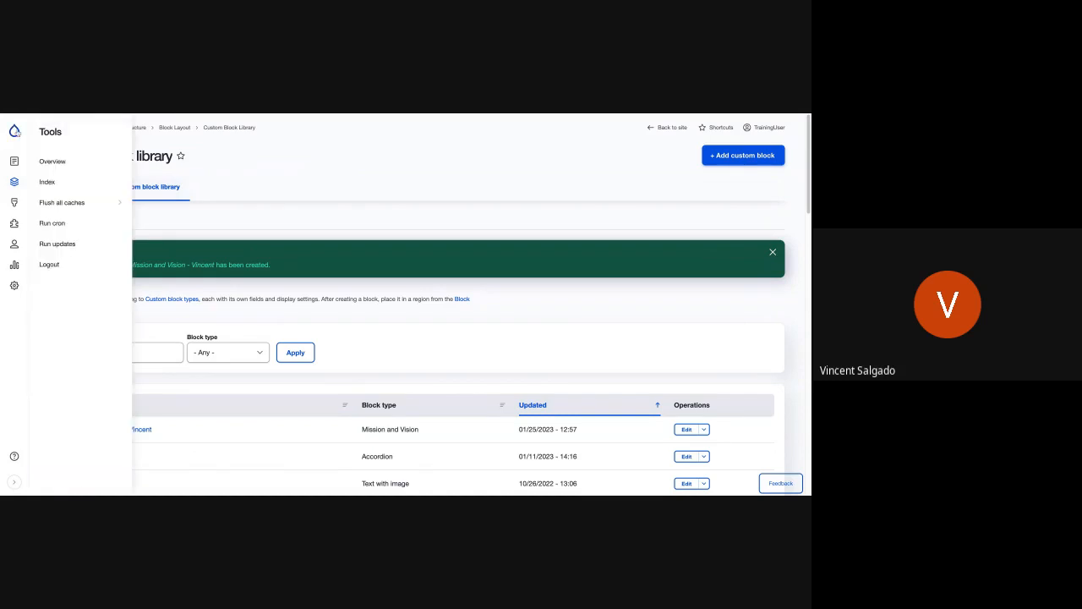
pyautogui.click(14, 131)
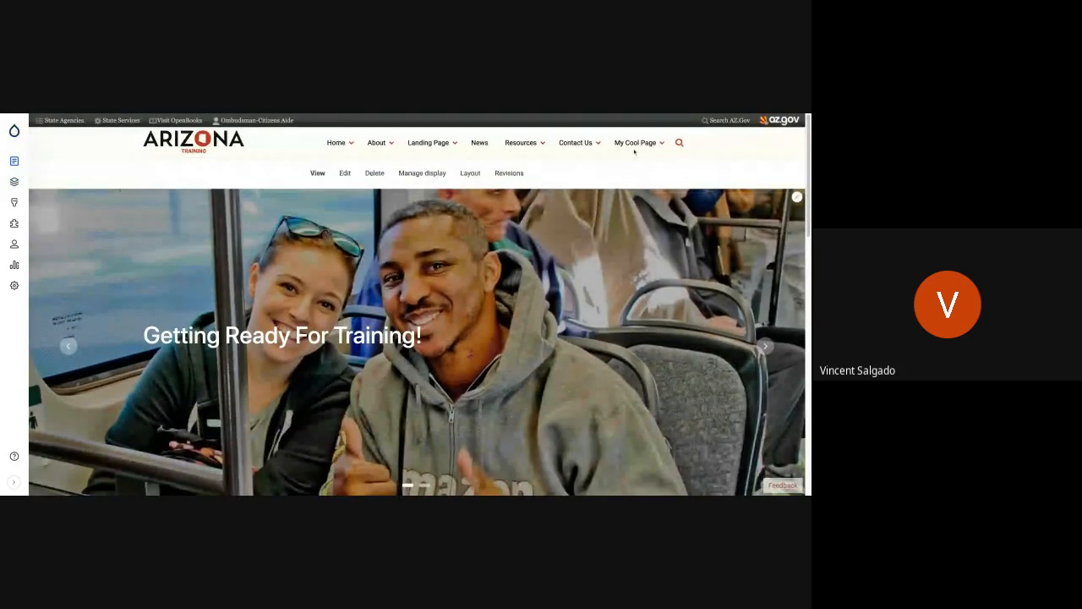
pyautogui.click(633, 143)
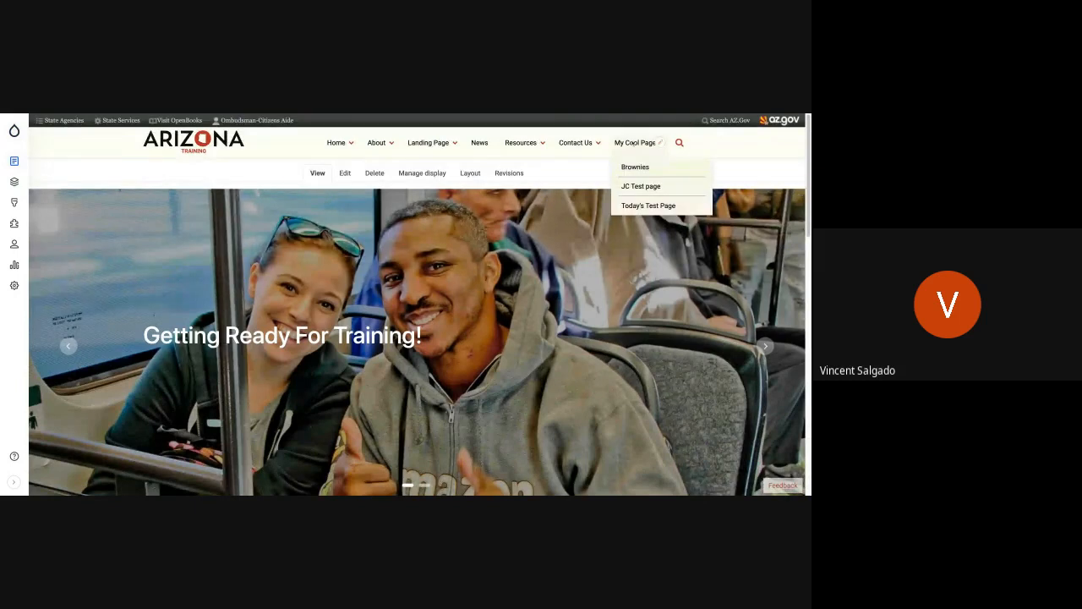
pyautogui.click(633, 143)
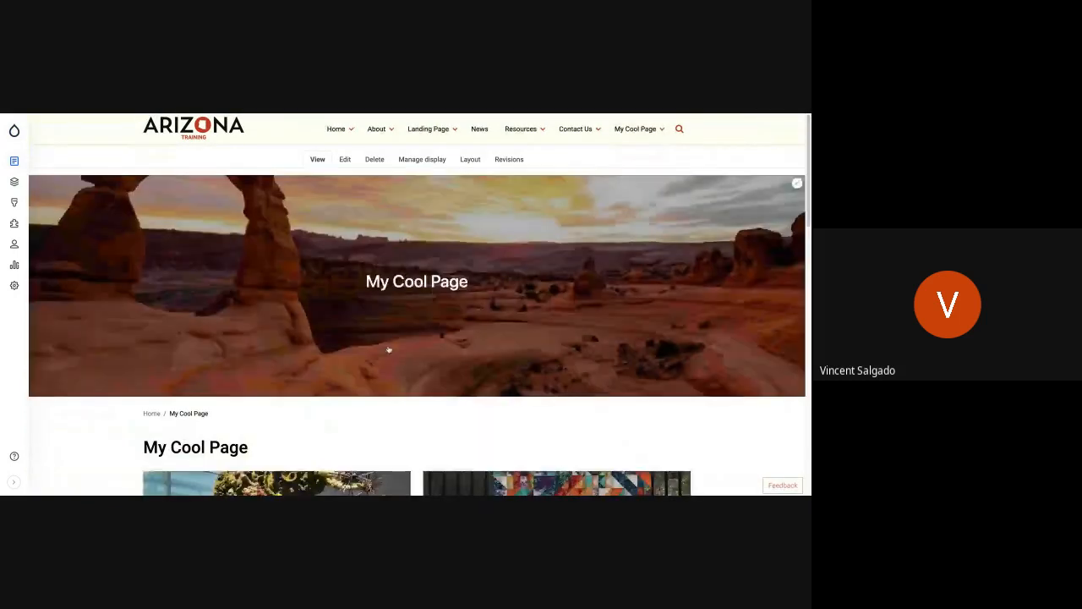
pyautogui.scroll(-5, 388, 349)
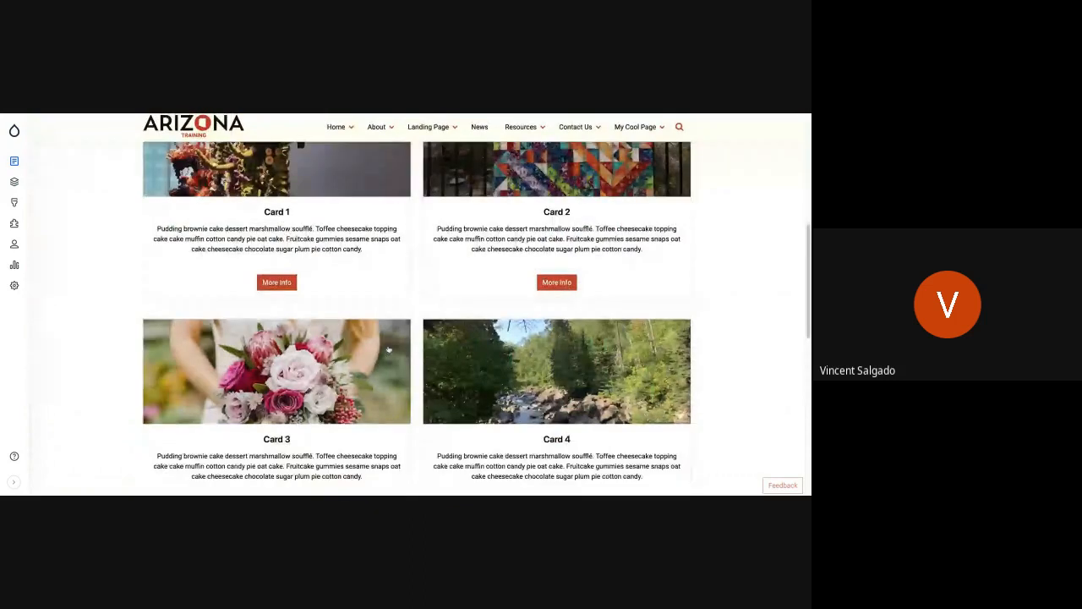
pyautogui.scroll(2, 389, 349)
pyautogui.scroll(5, 438, 155)
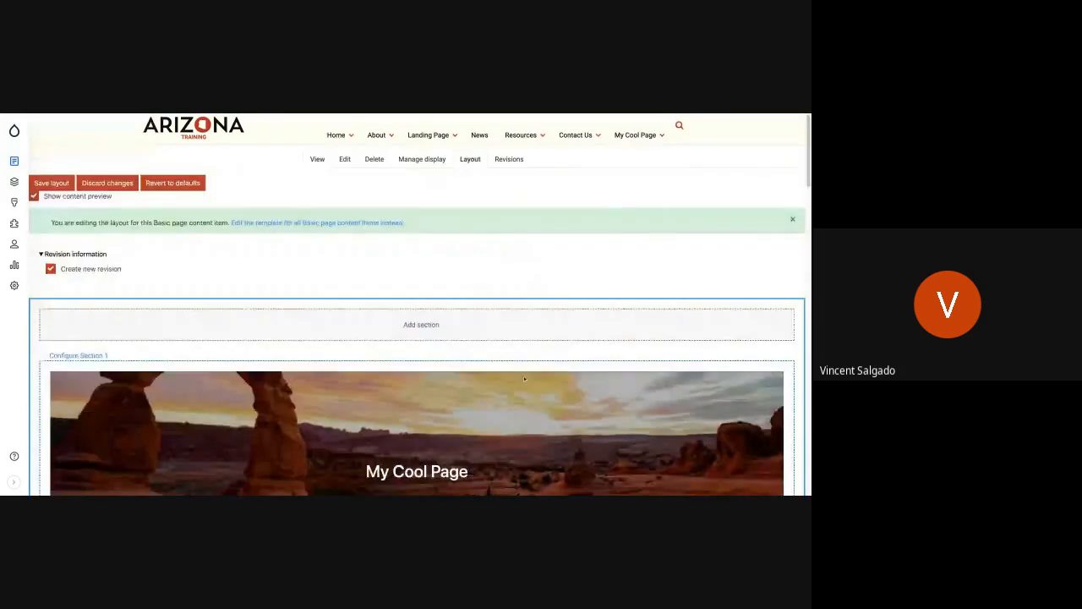
# Step: Change the two-column card set's view mode so four cards share a row, and update the block
pyautogui.scroll(-5, 523, 375)
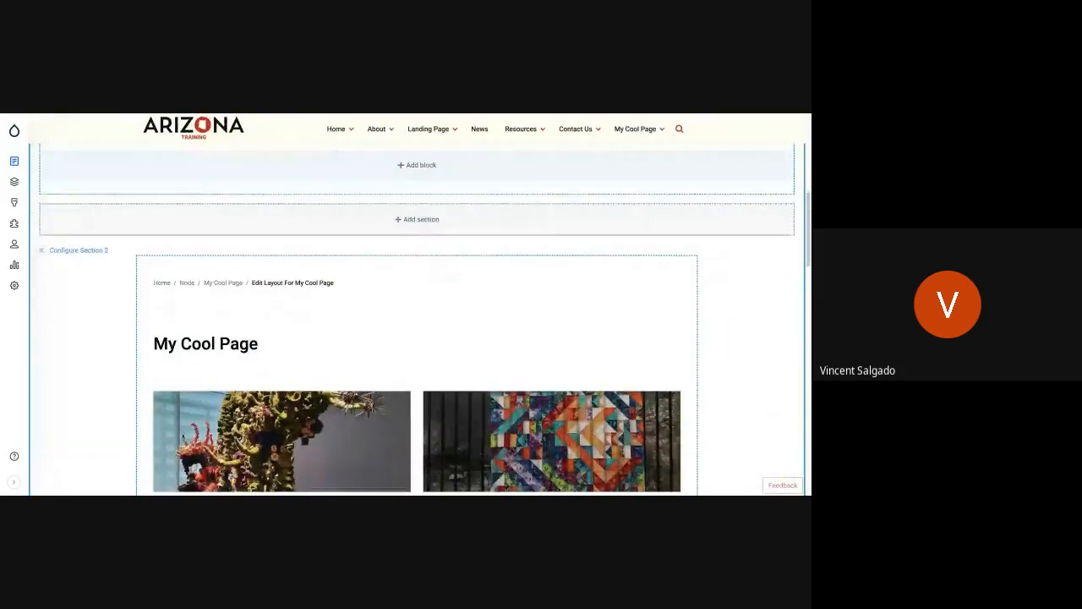
pyautogui.scroll(-1, 661, 344)
pyautogui.scroll(-2, 661, 344)
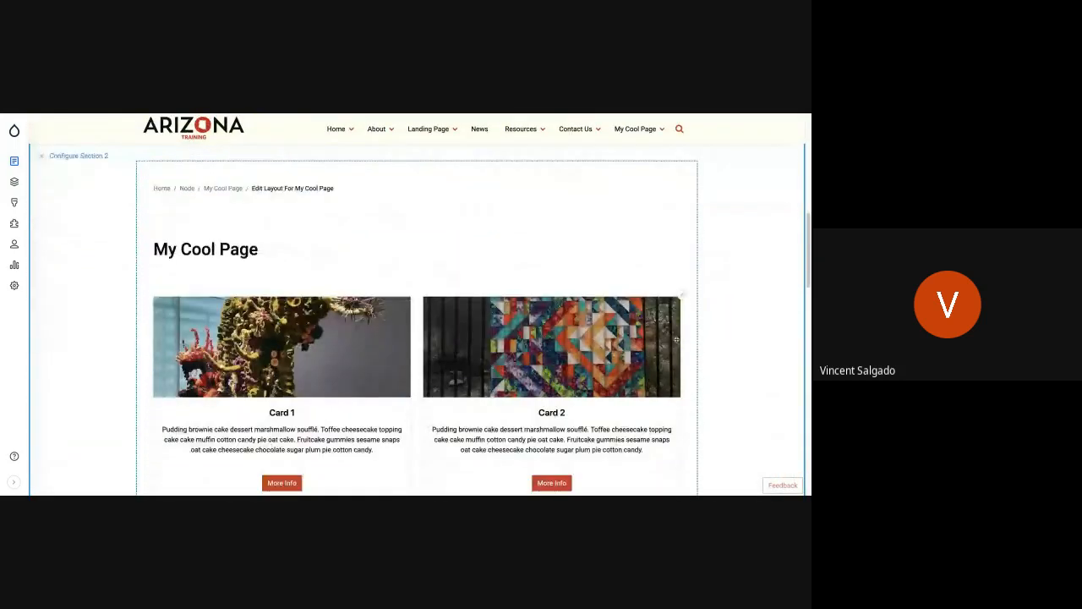
pyautogui.click(681, 296)
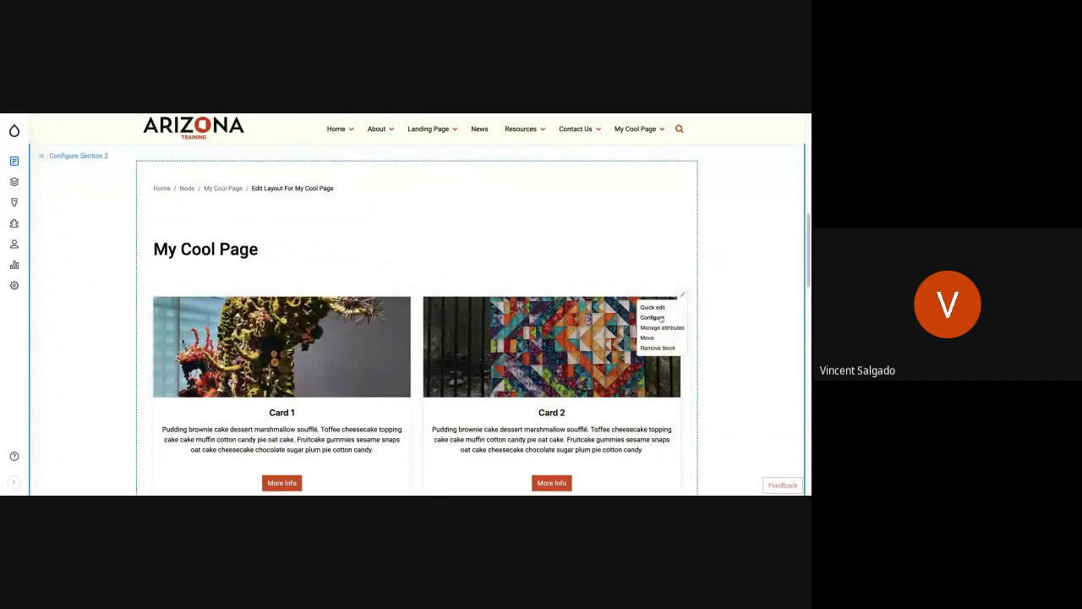
pyautogui.click(660, 319)
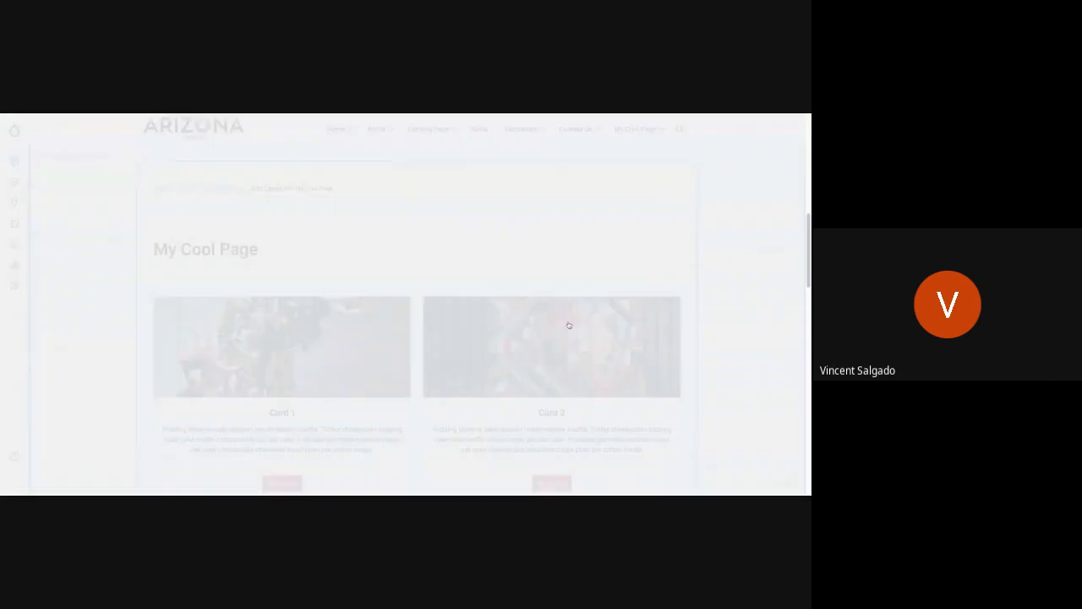
pyautogui.click(339, 353)
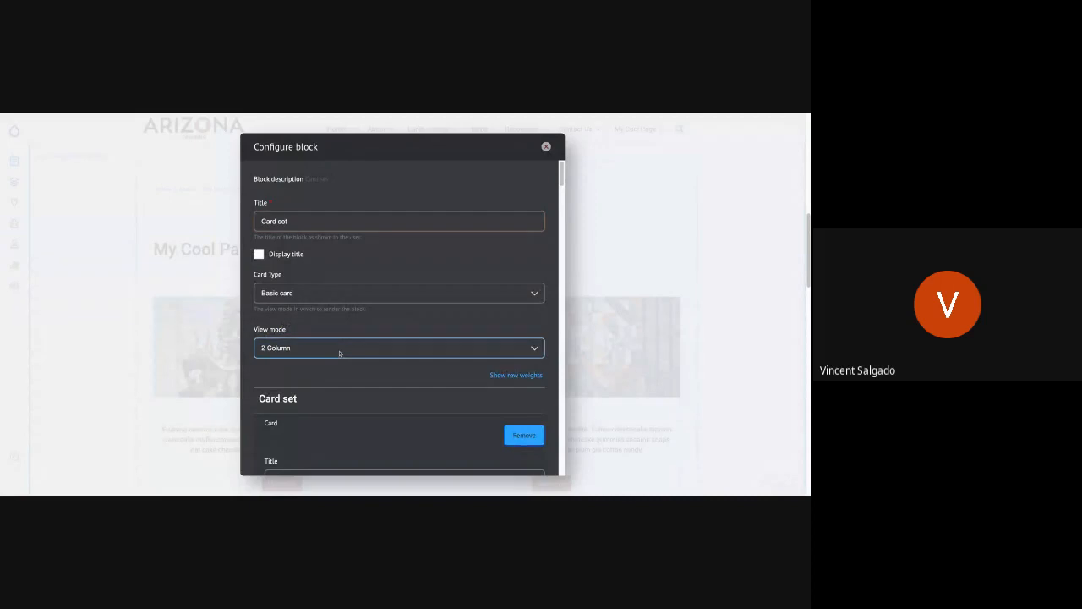
pyautogui.scroll(-10, 317, 390)
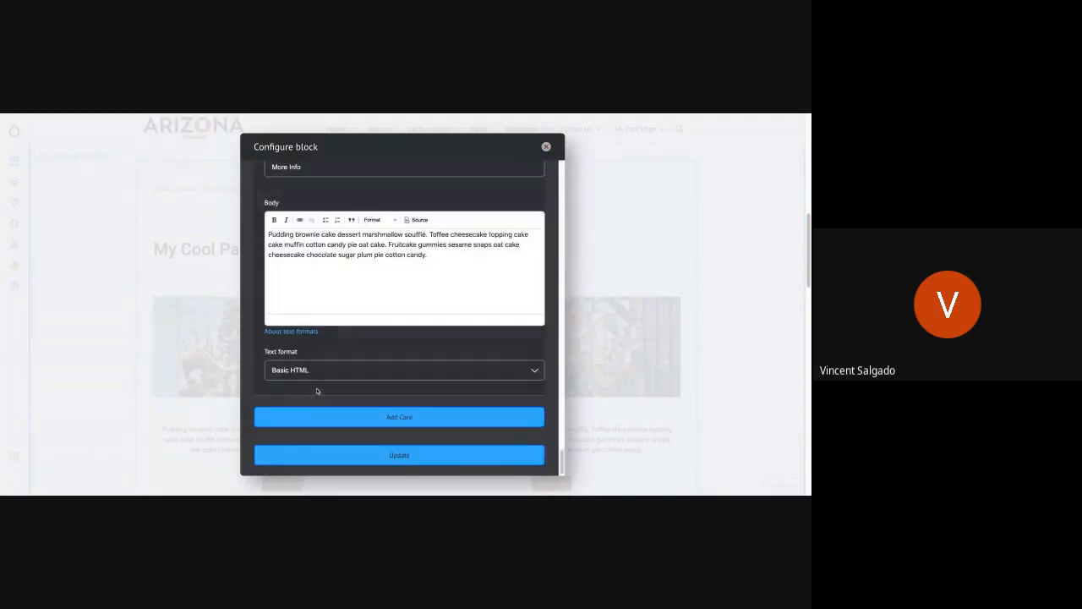
pyautogui.click(365, 453)
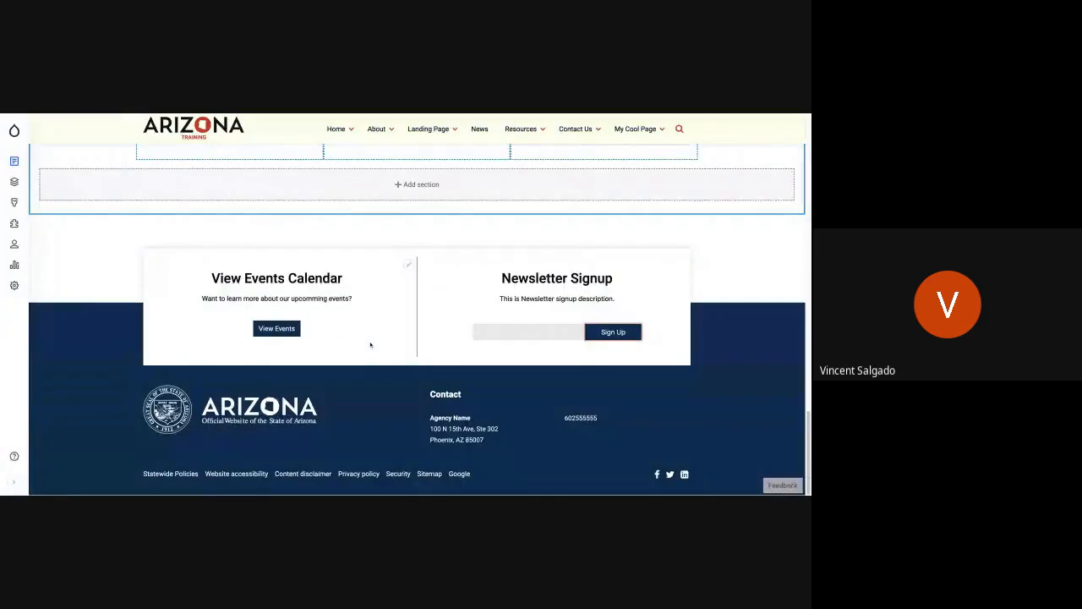
# Step: Add a Bootstrap 1 Col section directly below the card set's section, keeping the default container and gutter settings
pyautogui.scroll(1, 395, 283)
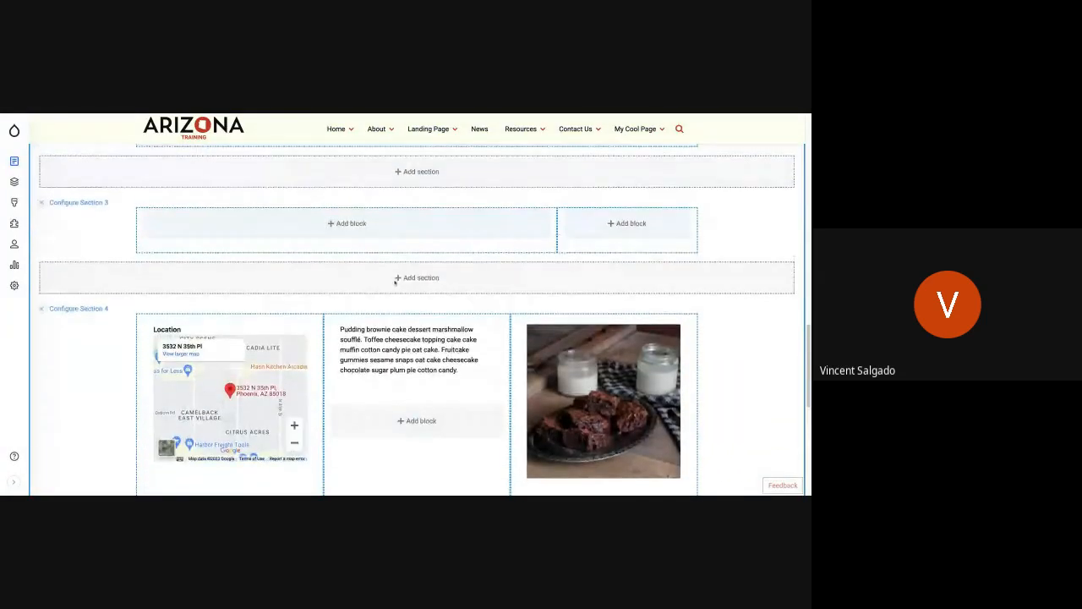
pyautogui.scroll(1, 394, 288)
pyautogui.scroll(4, 394, 288)
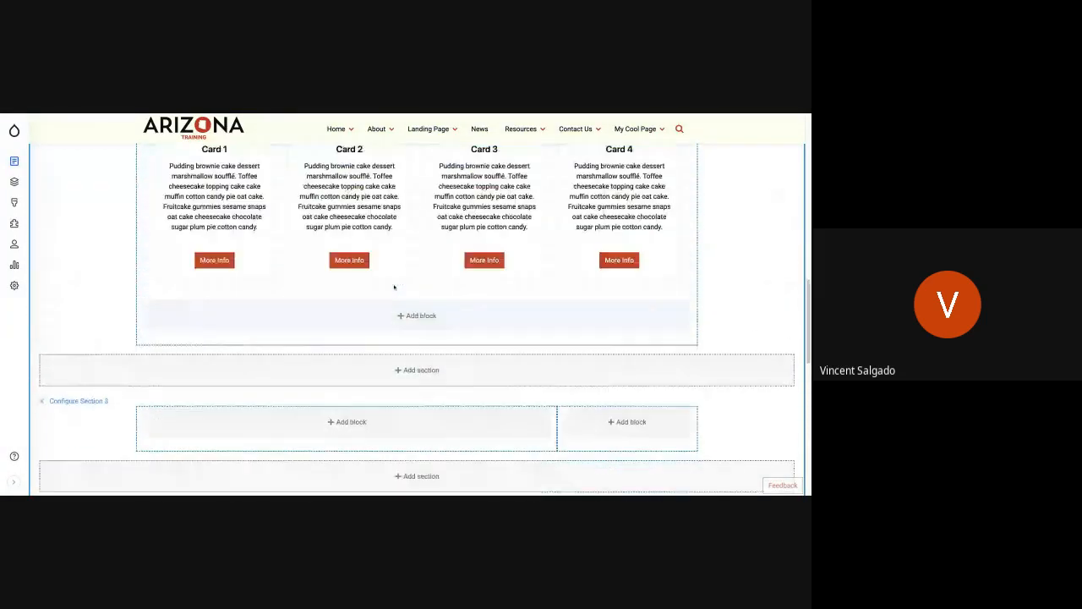
pyautogui.click(429, 371)
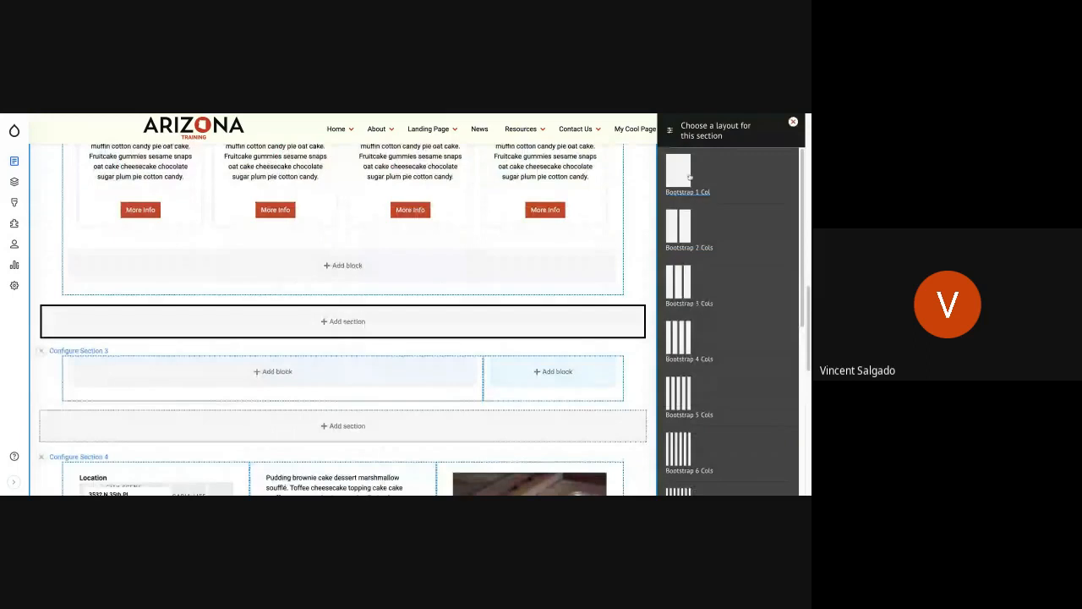
pyautogui.click(686, 177)
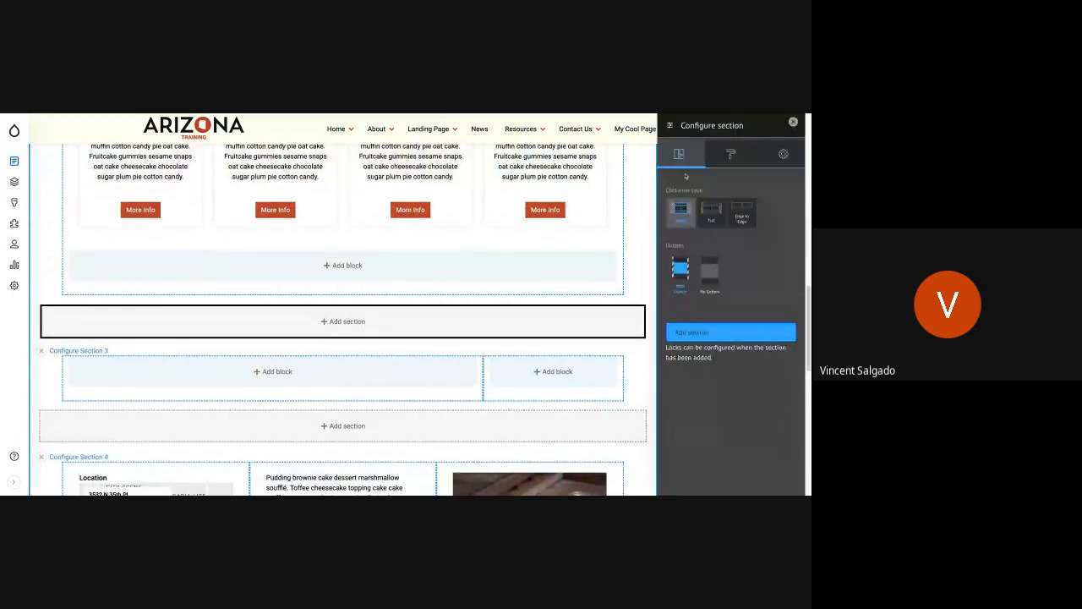
pyautogui.click(710, 333)
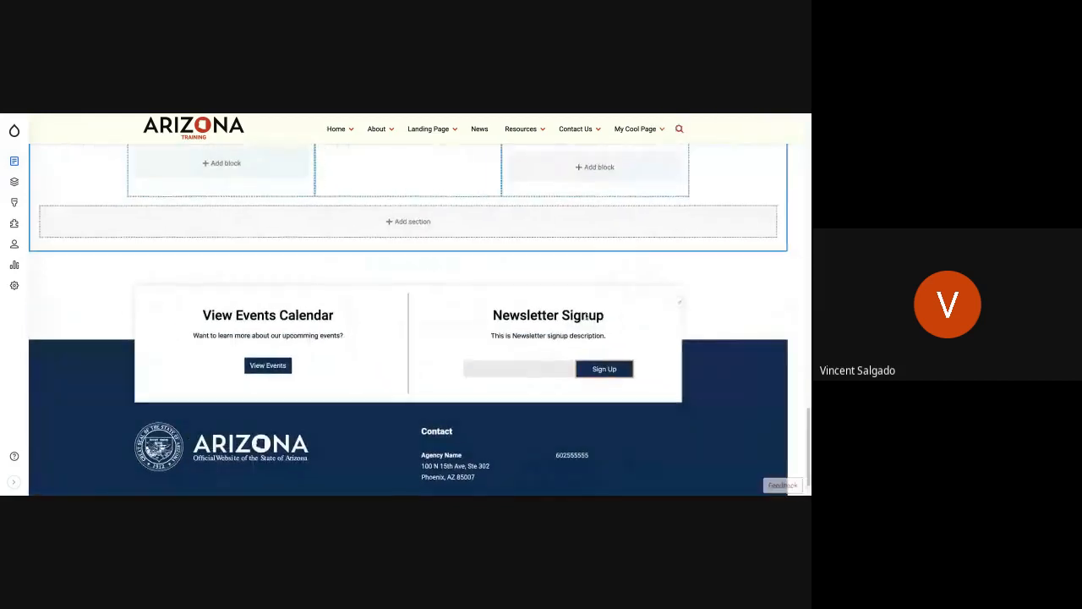
# Step: Start adding a block to the new one-column section and look through the available custom blocks
pyautogui.scroll(10, 467, 290)
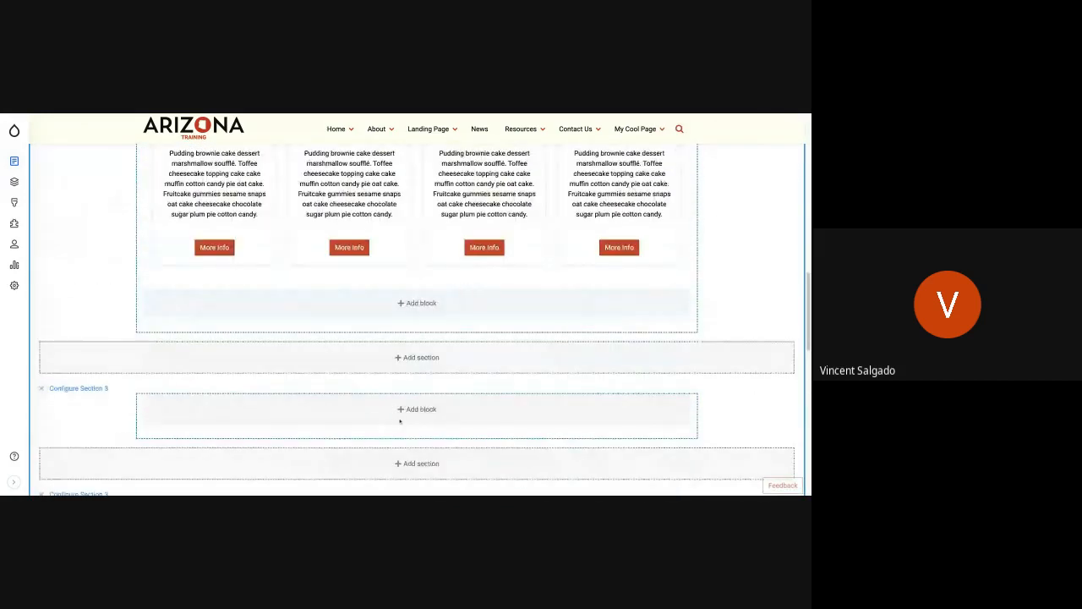
pyautogui.click(417, 410)
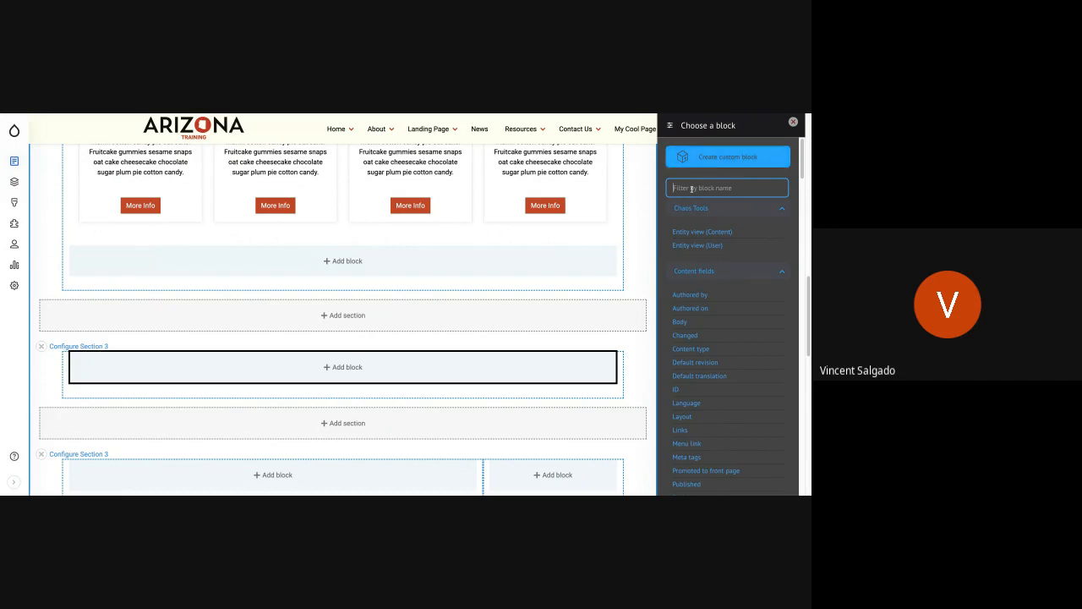
pyautogui.scroll(-5, 706, 300)
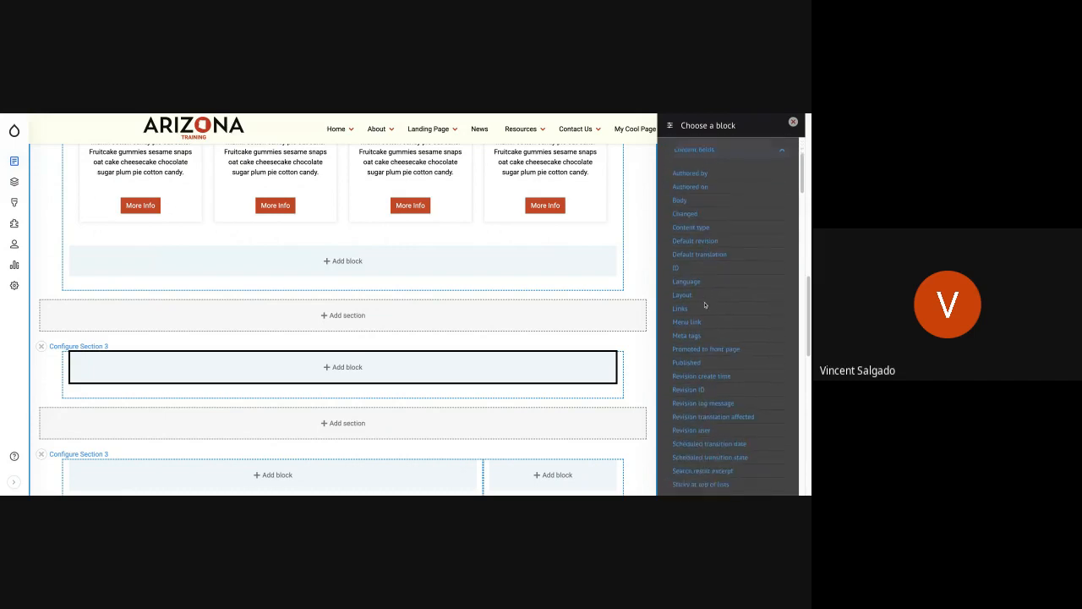
pyautogui.scroll(-1, 705, 305)
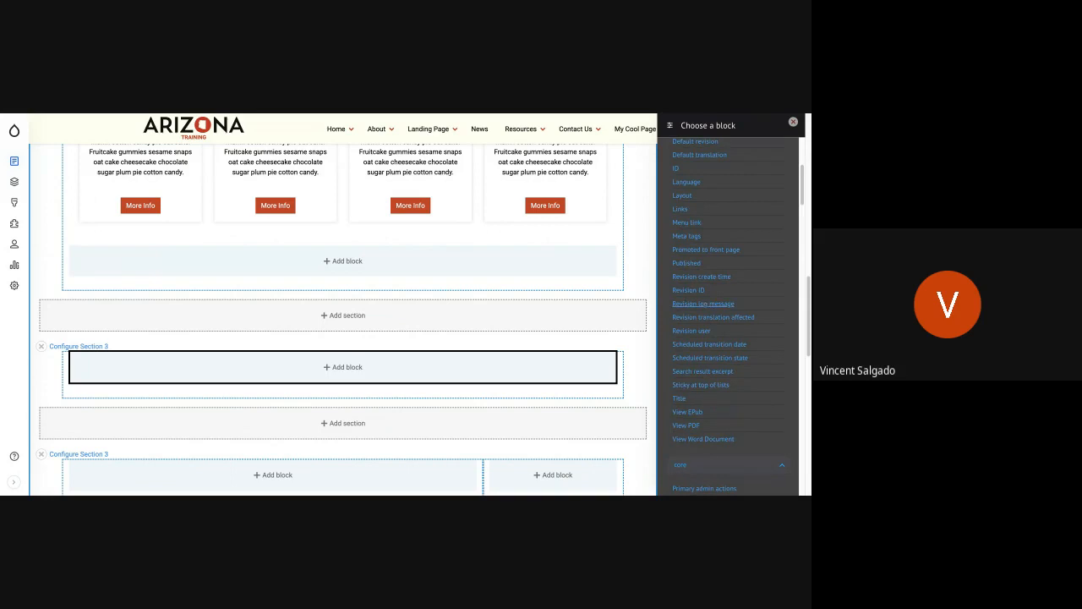
pyautogui.scroll(-3, 703, 303)
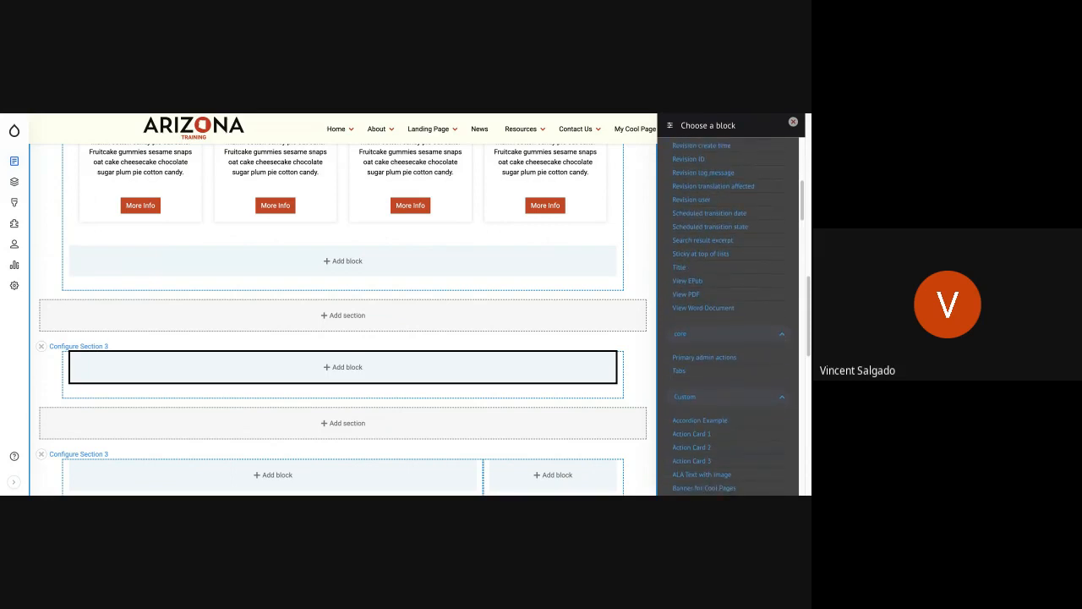
pyautogui.scroll(-2, 695, 338)
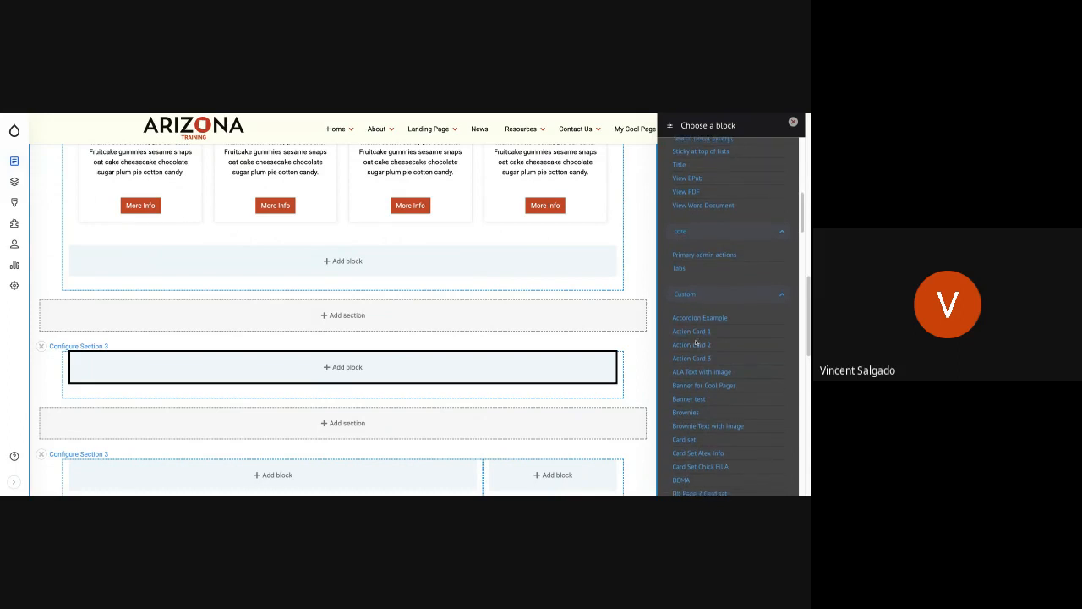
pyautogui.scroll(-1, 695, 342)
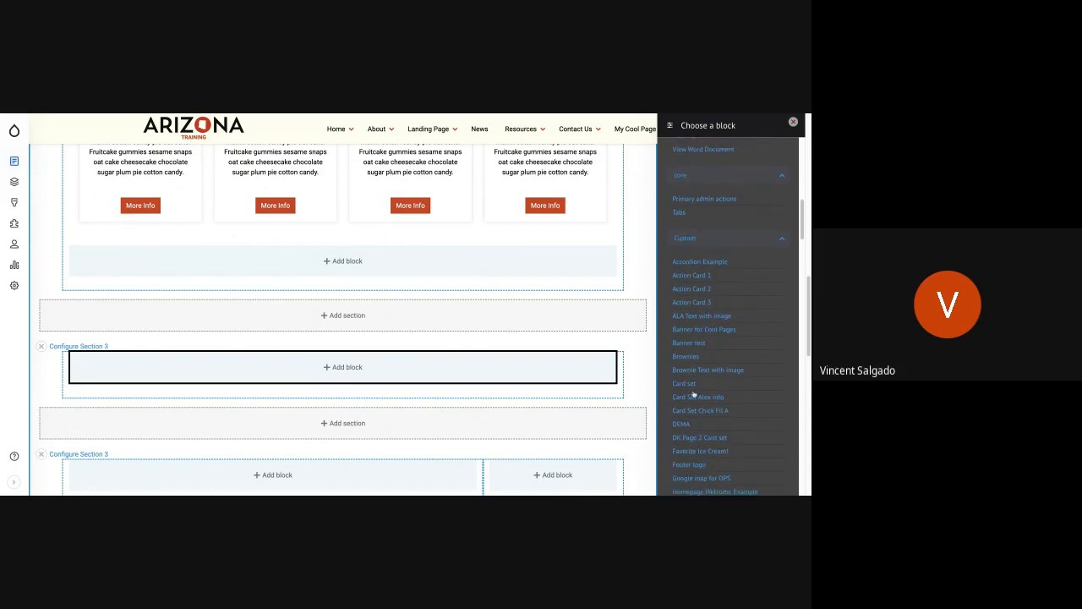
pyautogui.scroll(-1, 693, 394)
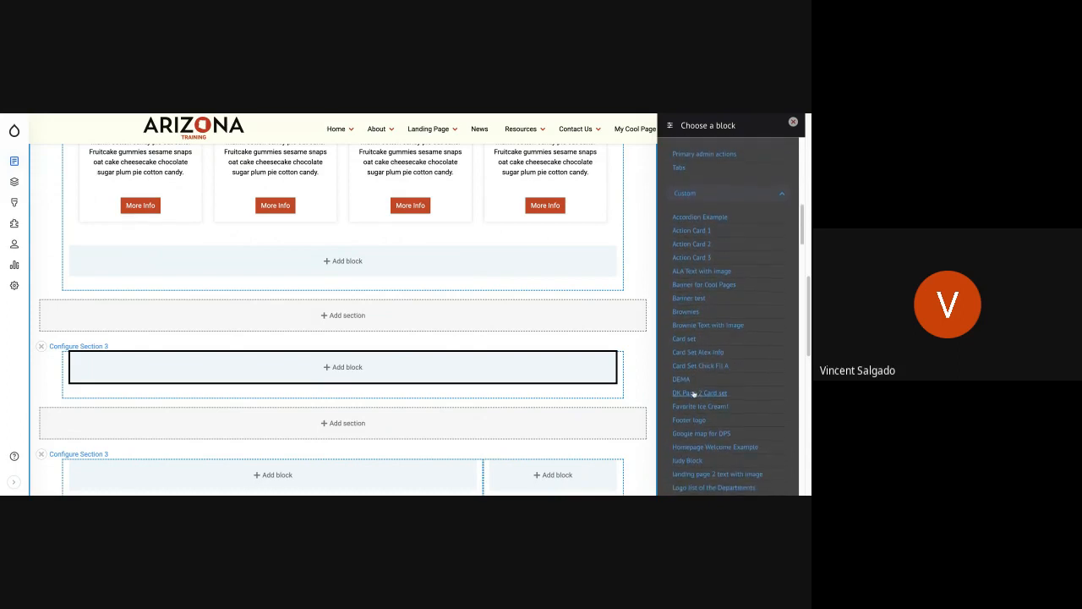
pyautogui.scroll(-5, 693, 393)
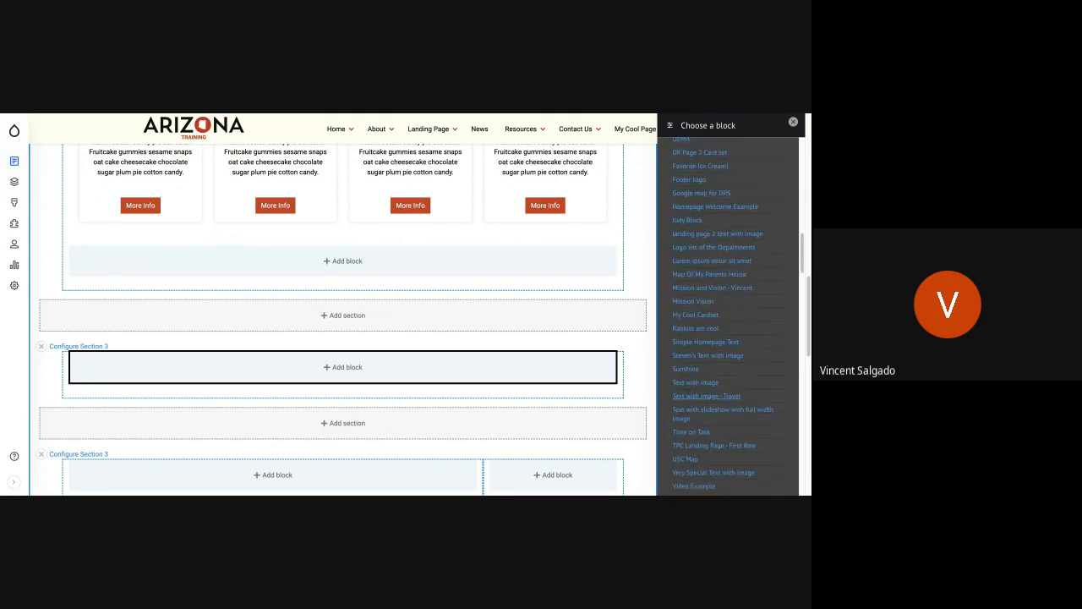
pyautogui.scroll(-2, 693, 394)
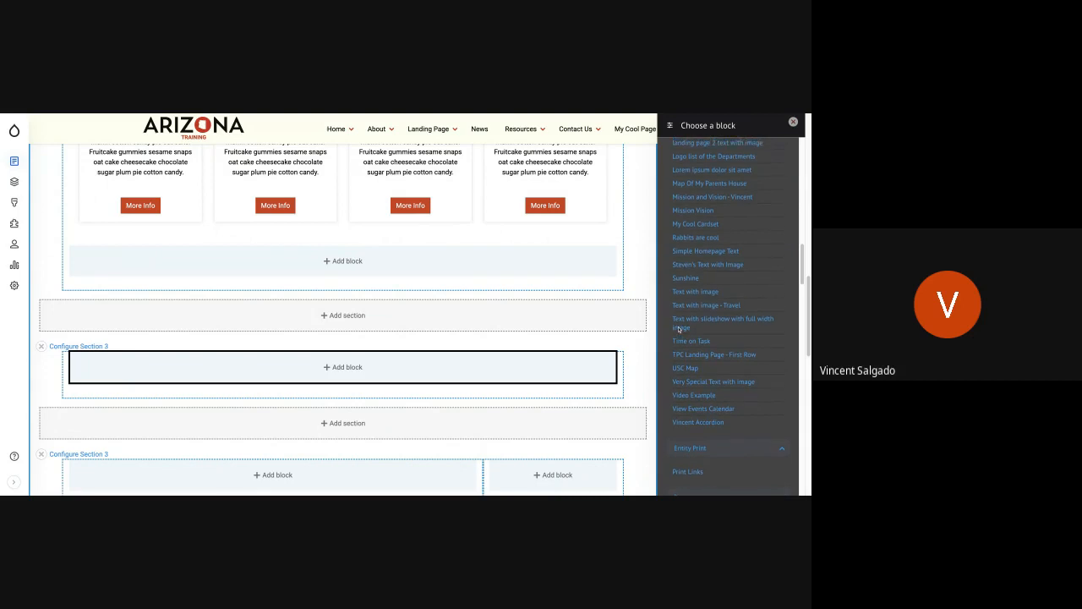
pyautogui.scroll(1, 678, 330)
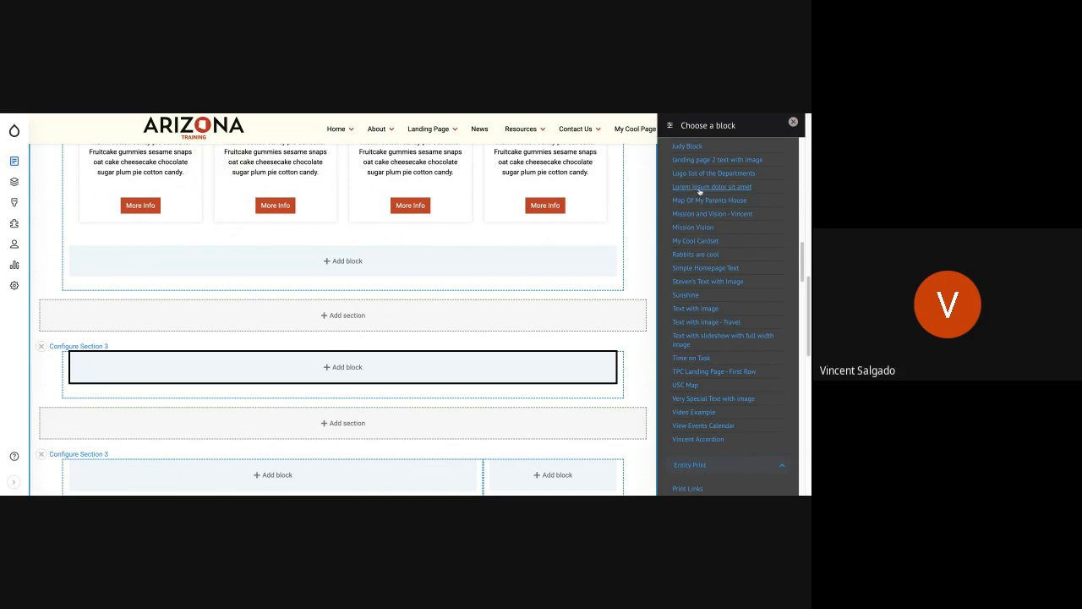
pyautogui.scroll(4, 699, 191)
pyautogui.scroll(2, 699, 194)
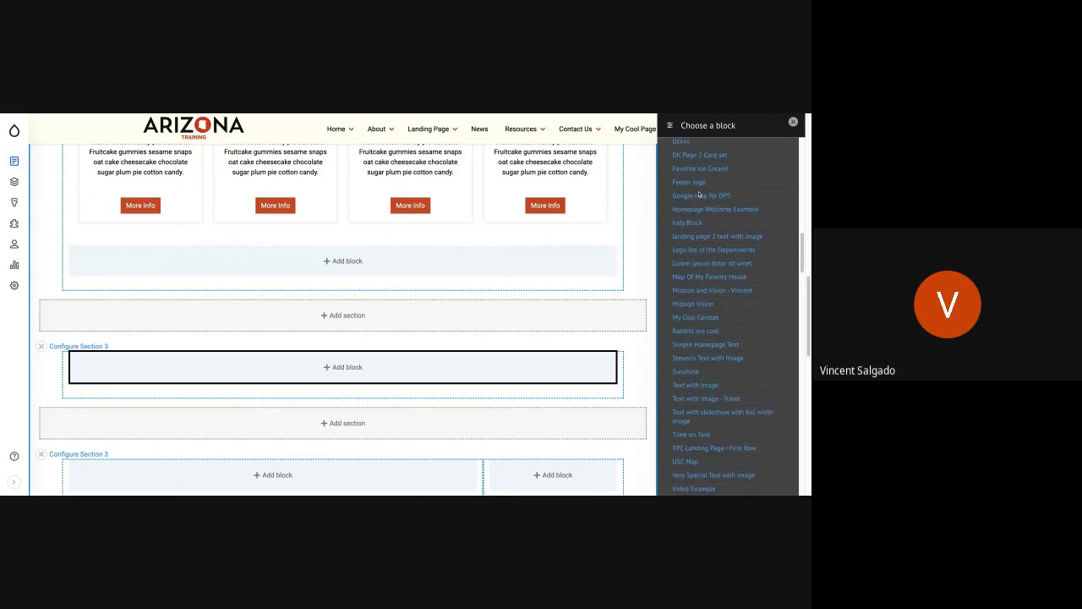
pyautogui.scroll(3, 708, 190)
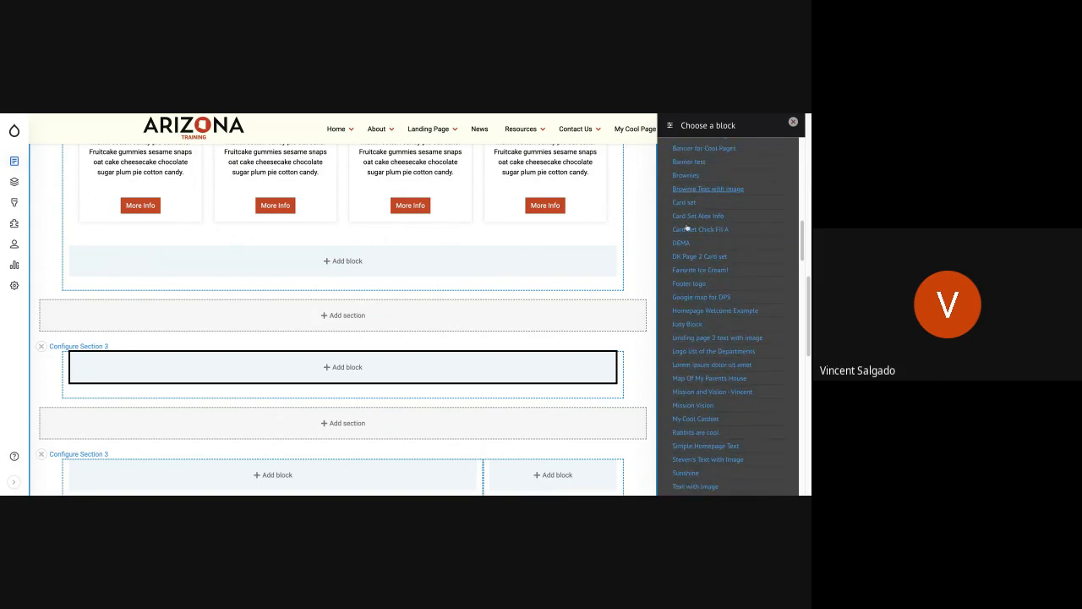
pyautogui.scroll(-1, 692, 280)
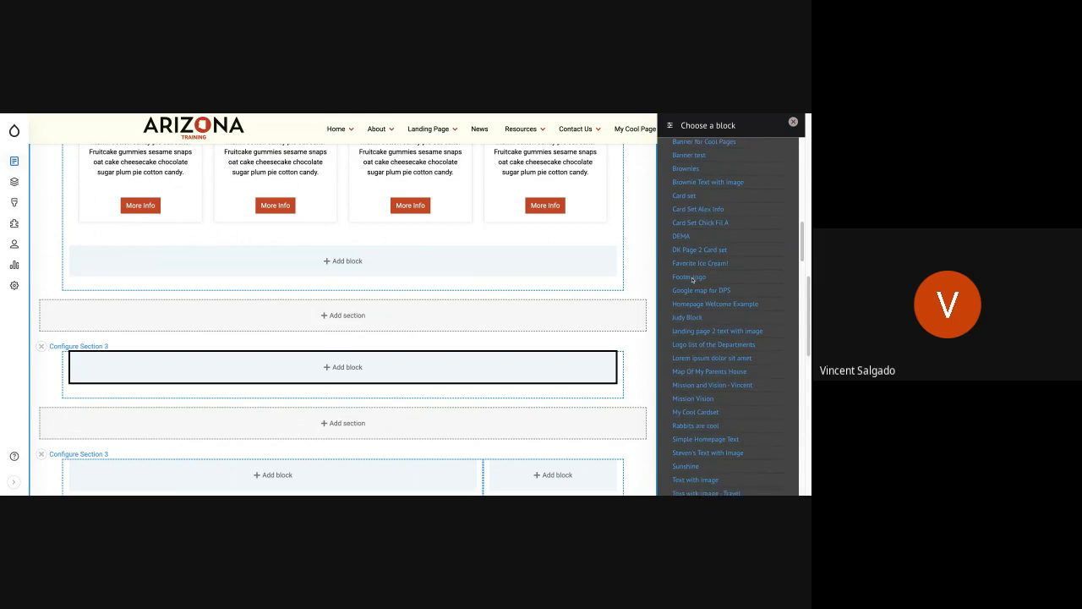
pyautogui.scroll(1, 693, 288)
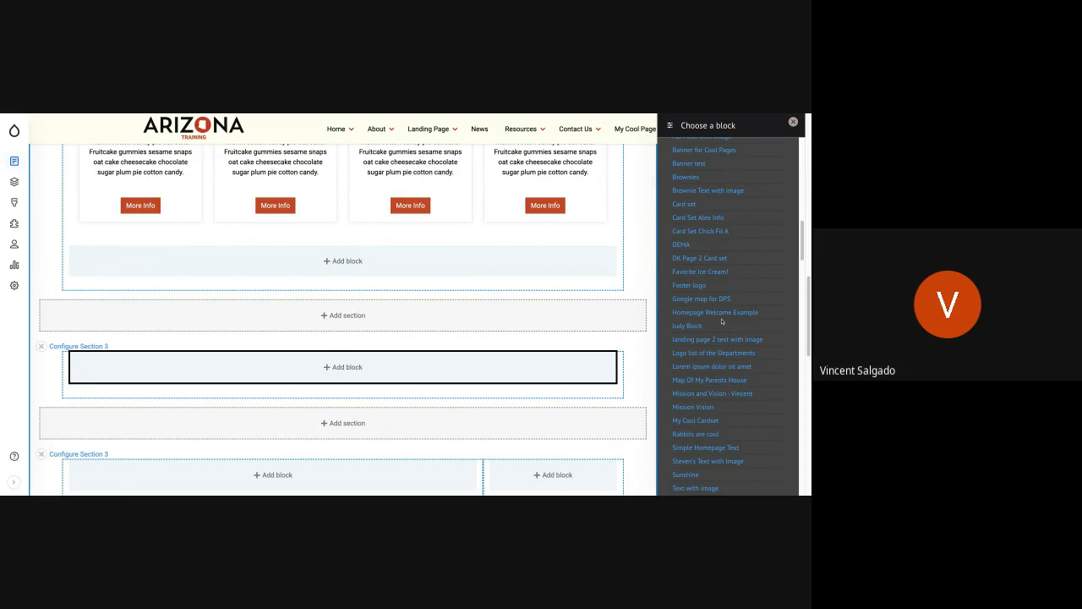
# Step: Filter the blocks by the author's first name and add the matching Mission and Vision block to the section with its title hidden
pyautogui.scroll(10, 721, 321)
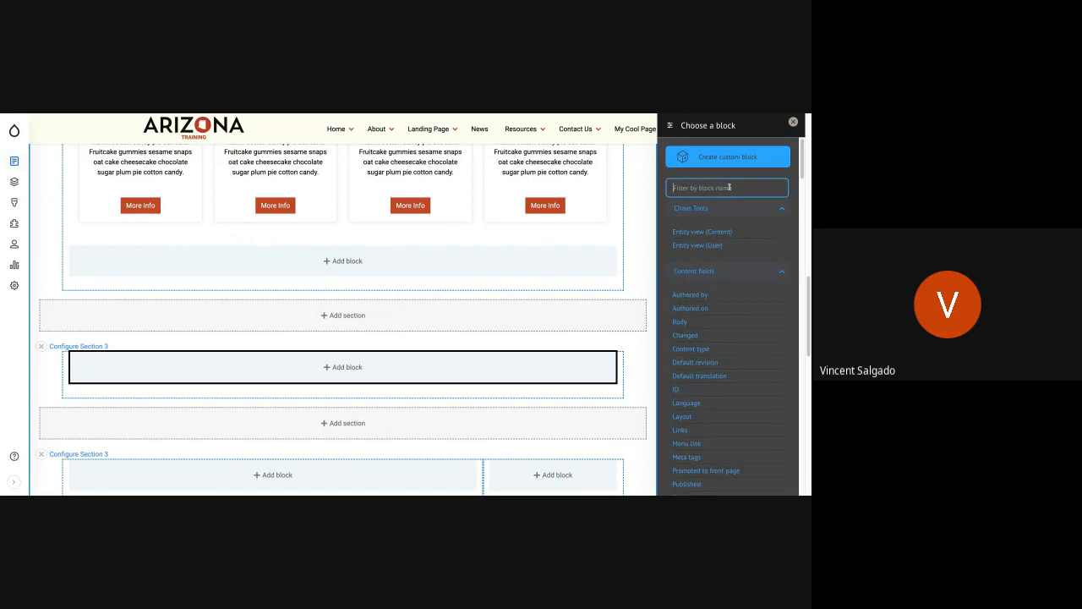
pyautogui.write('Vincen')
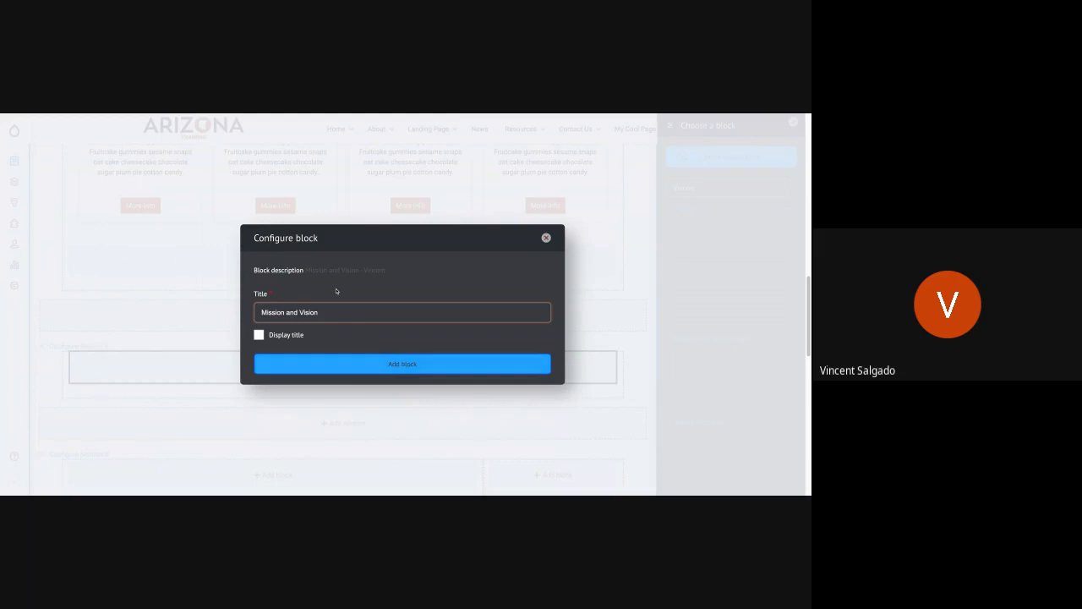
pyautogui.click(335, 363)
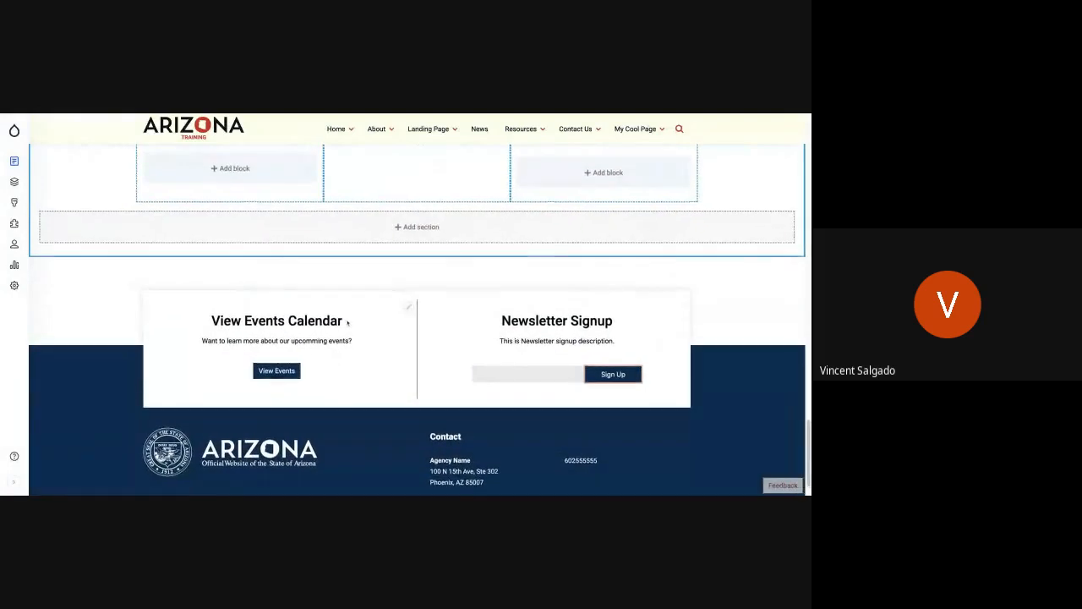
# Step: Review the placed block's banner image and its Mission, Vision and Other cards in the layout preview
pyautogui.scroll(10, 347, 322)
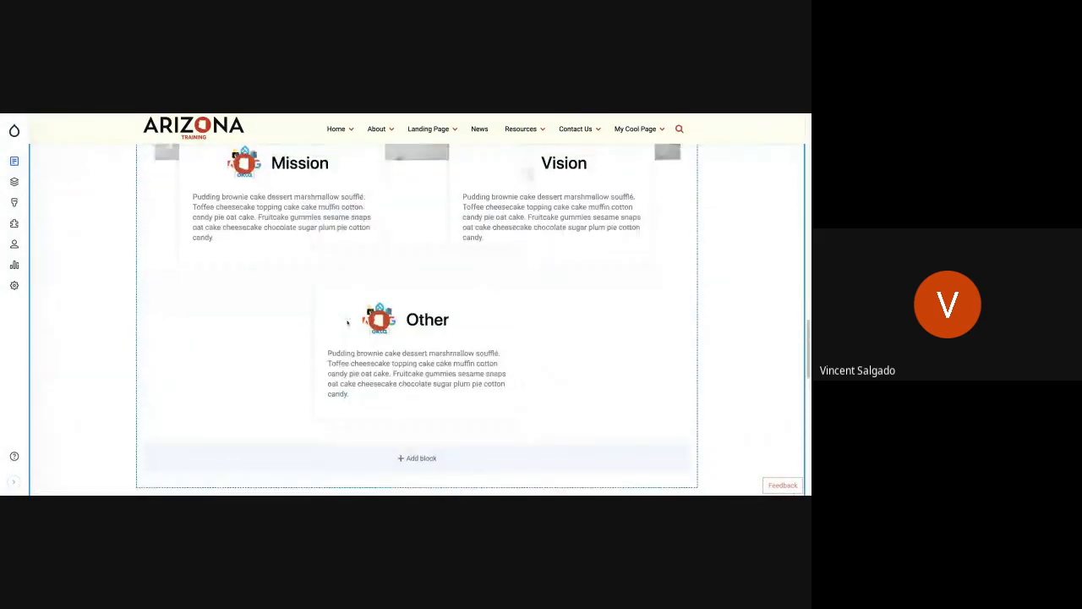
pyautogui.scroll(-4, 368, 361)
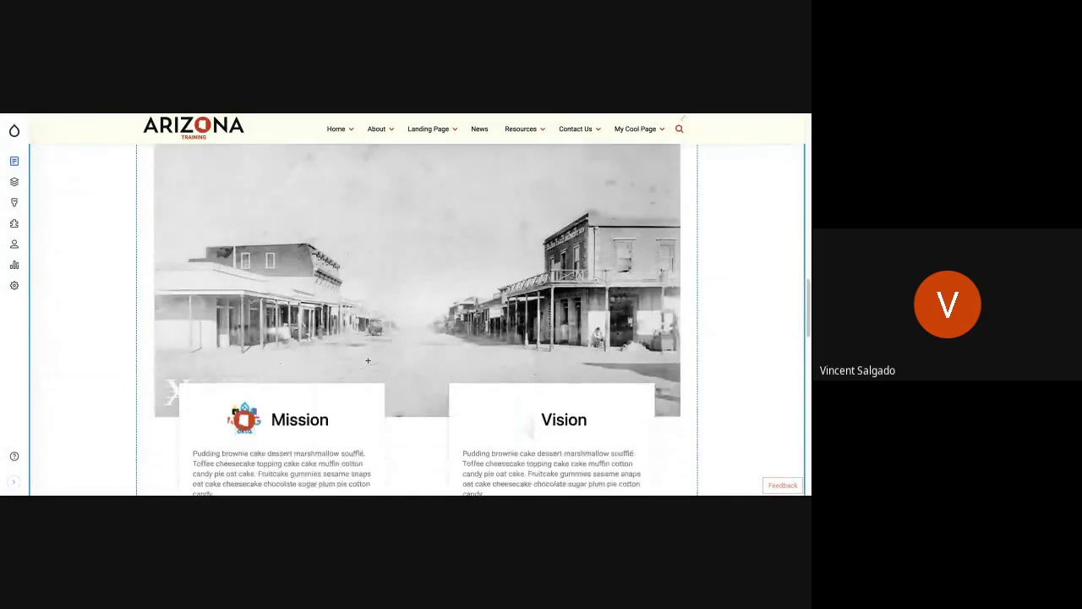
pyautogui.scroll(4, 368, 361)
pyautogui.scroll(3, 212, 314)
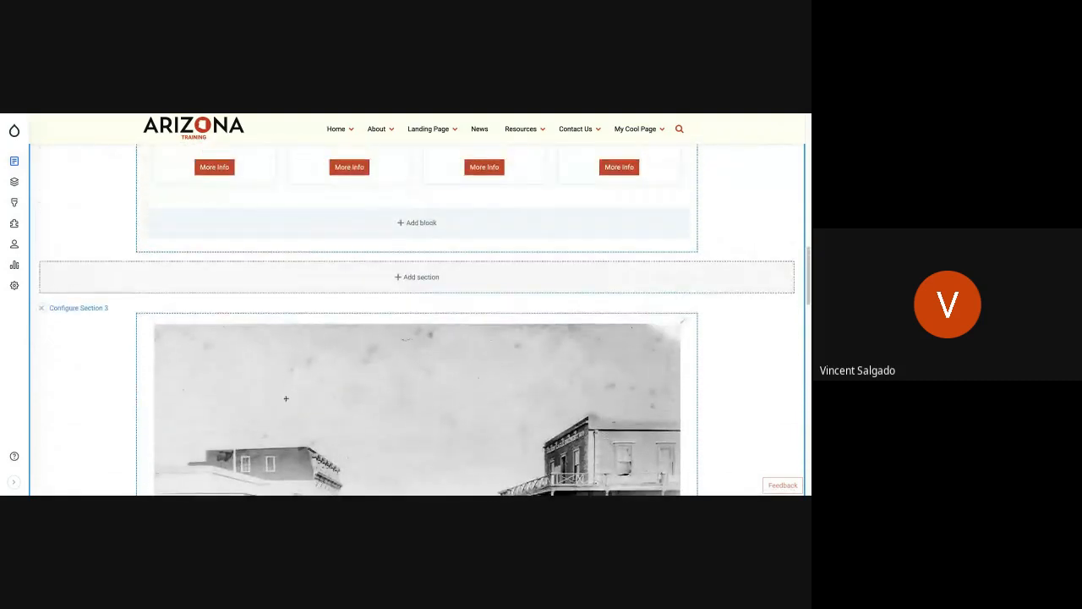
pyautogui.scroll(-5, 286, 398)
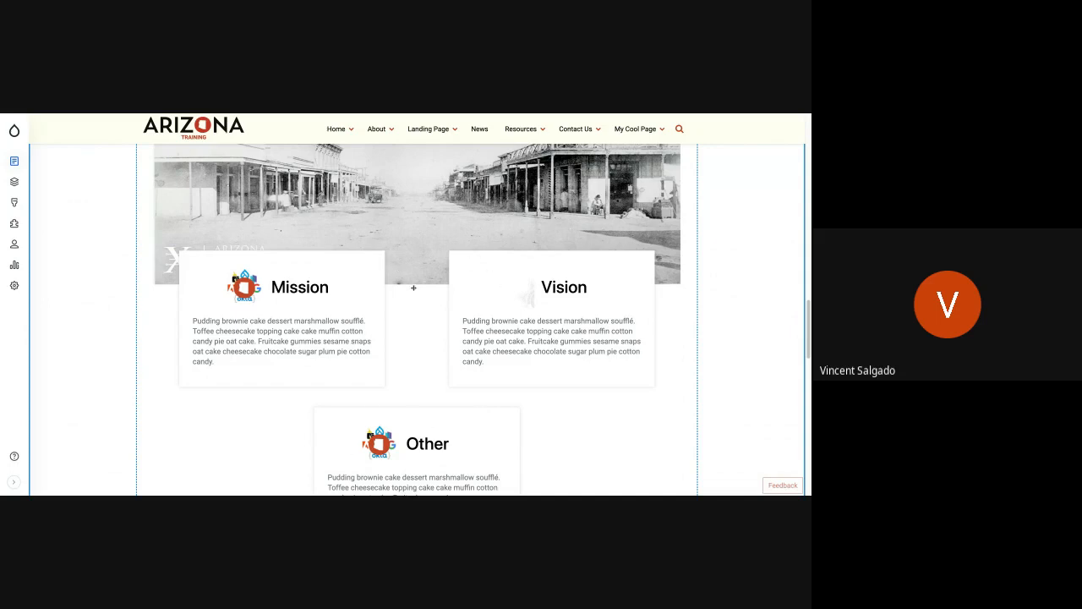
pyautogui.scroll(1, 399, 314)
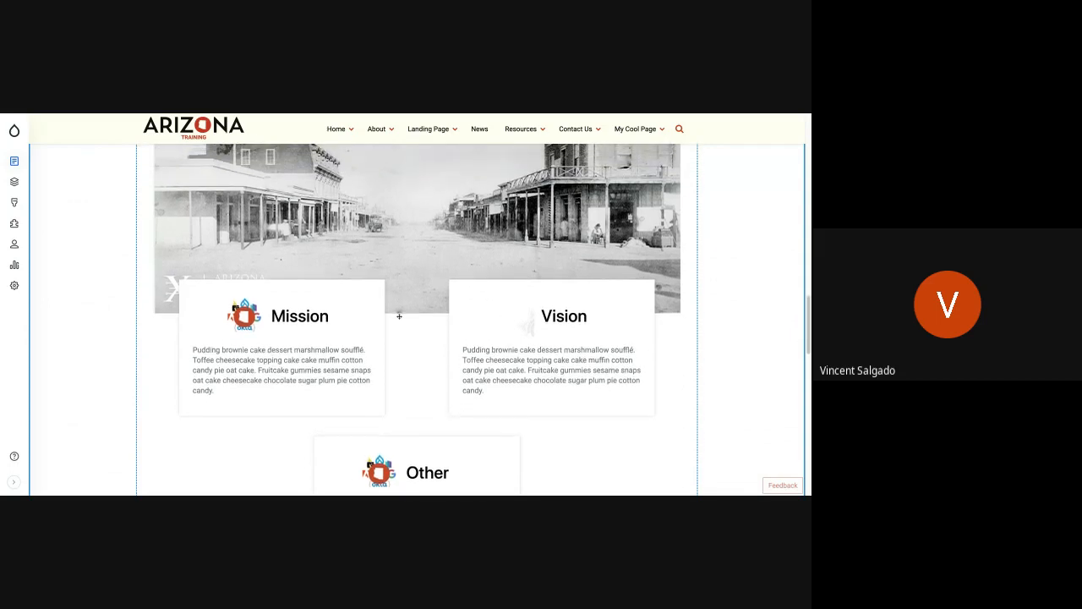
# Step: Save My Cool Page's layout and check the cards and the Mission and Vision block on the resulting page
pyautogui.scroll(3, 399, 316)
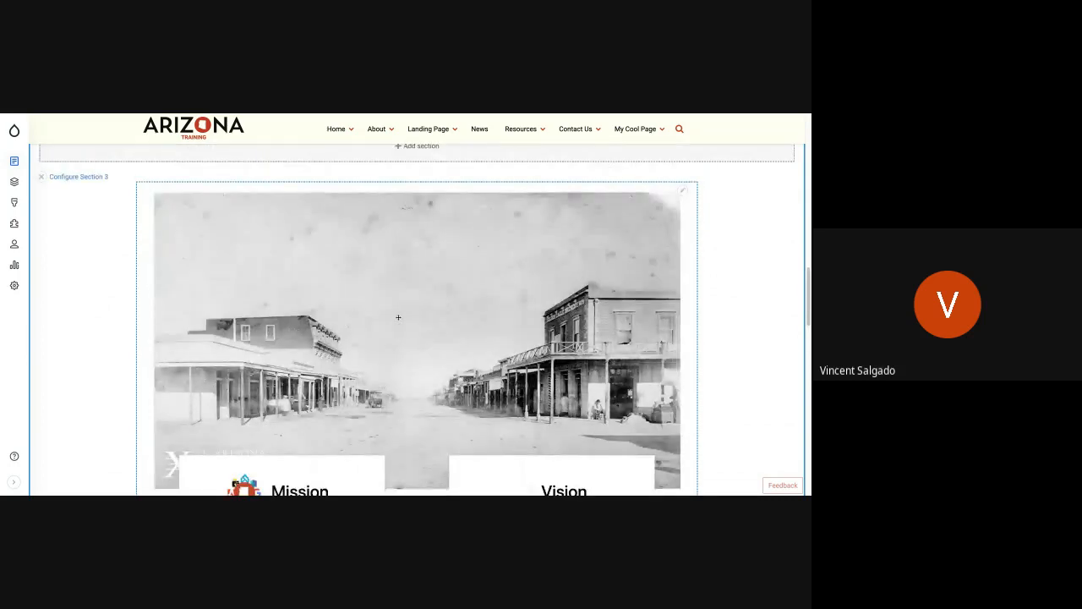
pyautogui.scroll(3, 398, 317)
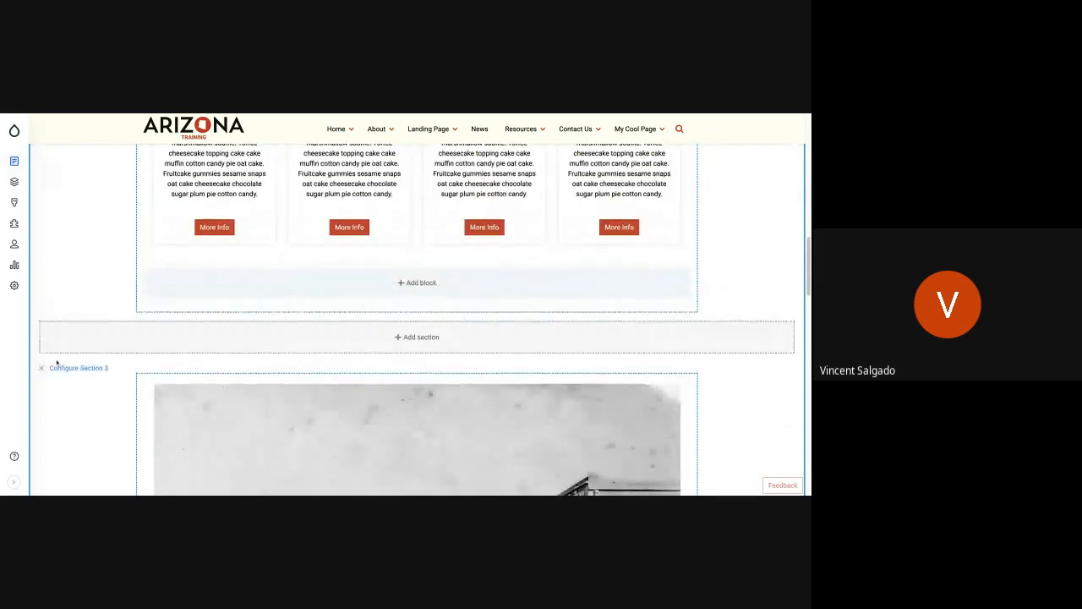
pyautogui.scroll(12, 57, 362)
pyautogui.scroll(3, 57, 362)
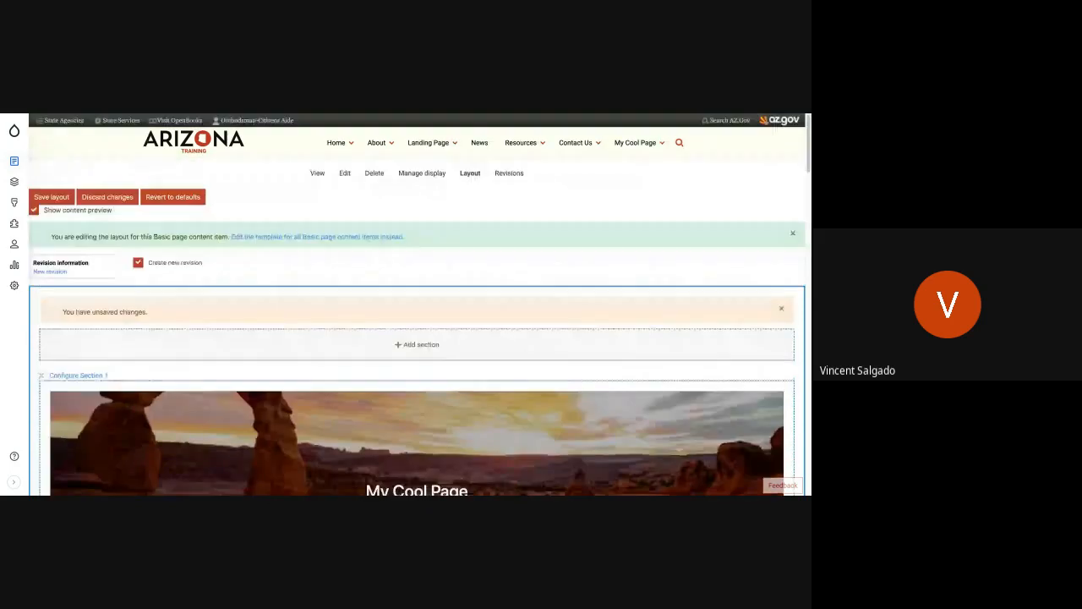
pyautogui.click(14, 181)
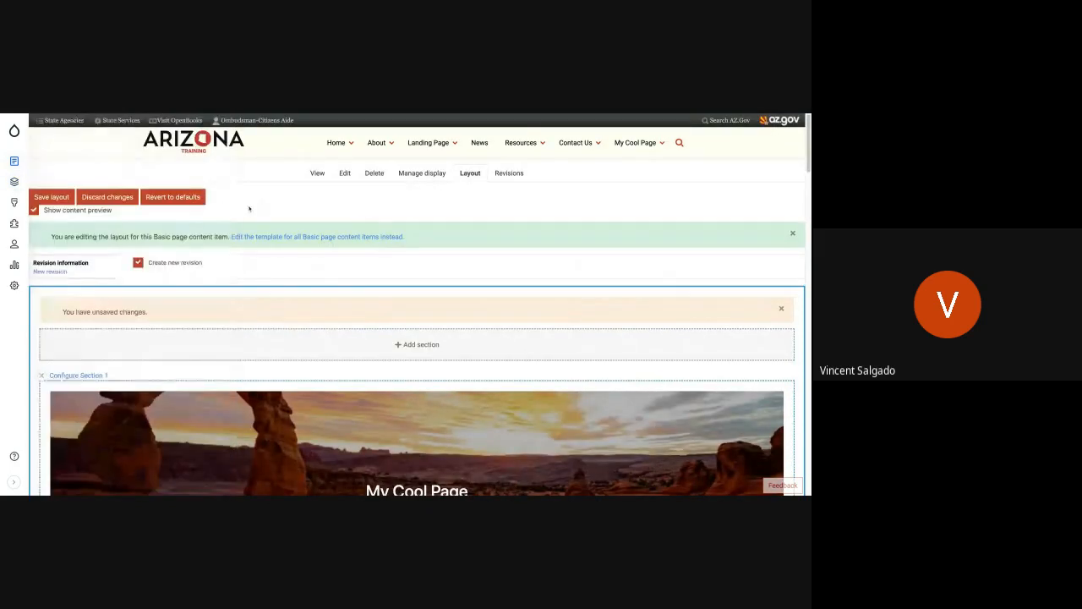
pyautogui.click(50, 197)
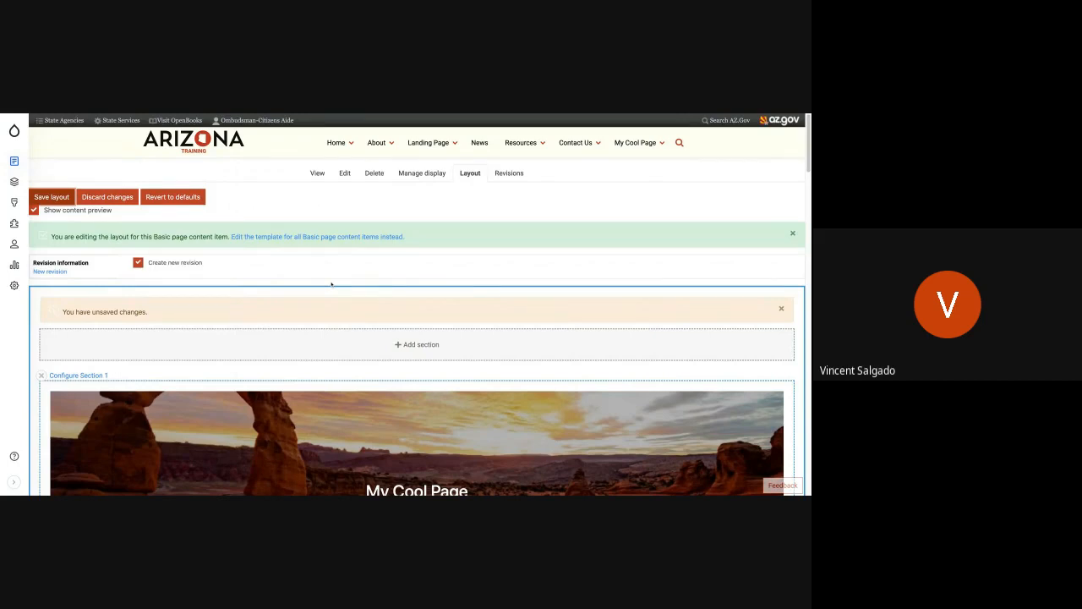
pyautogui.scroll(-4, 352, 309)
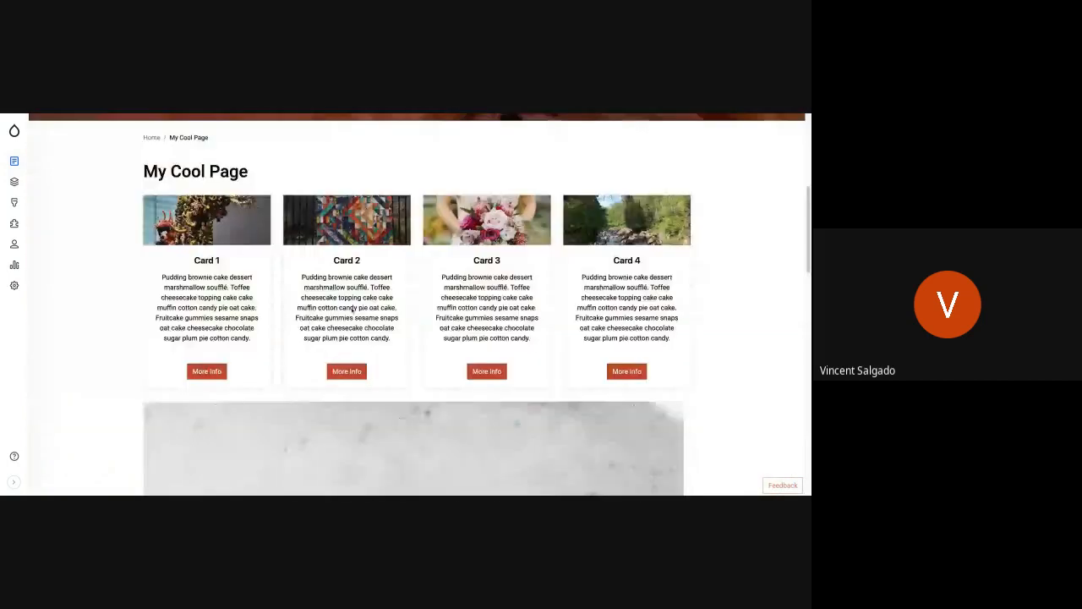
pyautogui.scroll(-5, 352, 309)
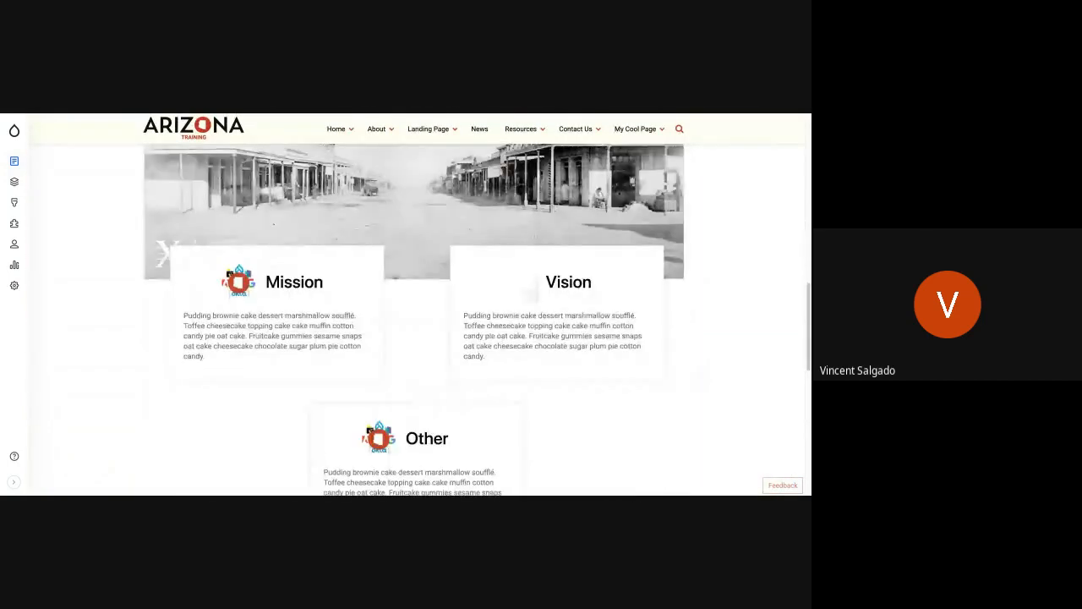
pyautogui.scroll(-3, 414, 320)
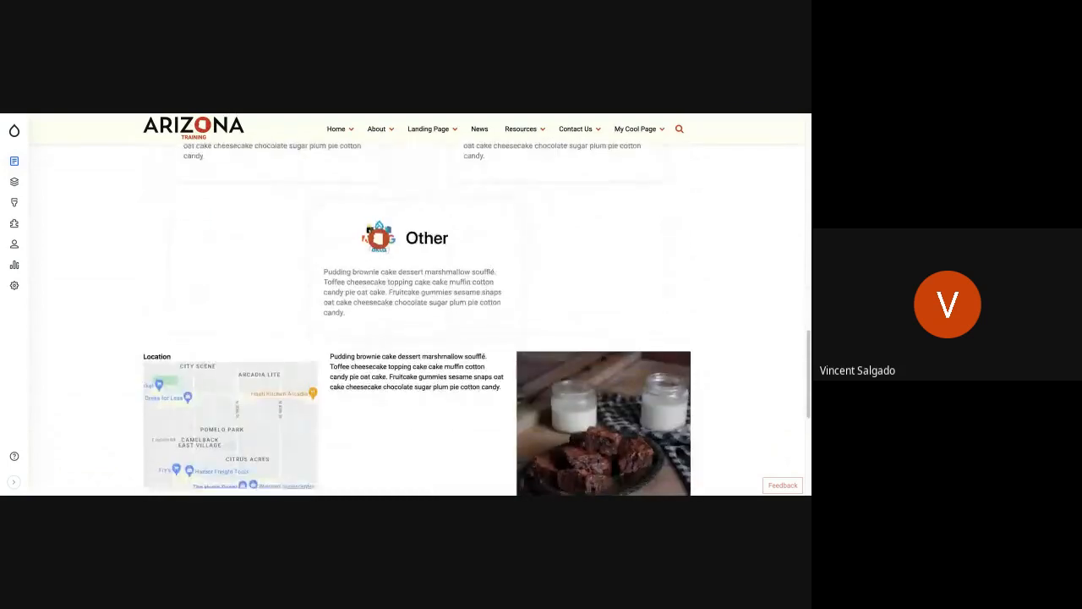
pyautogui.scroll(2, 414, 319)
pyautogui.scroll(10, 414, 319)
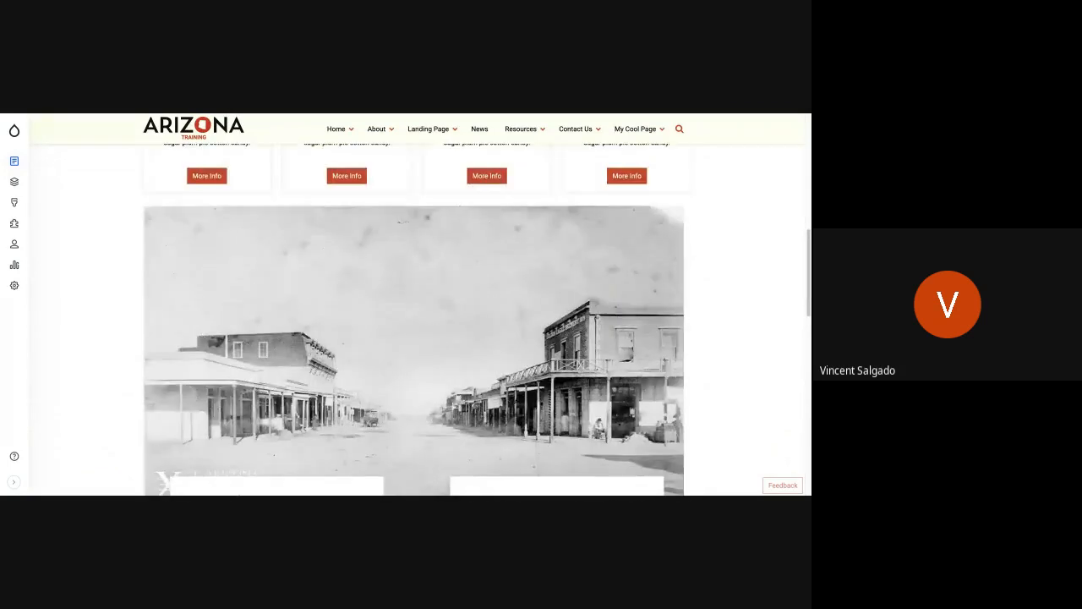
pyautogui.scroll(1, 414, 320)
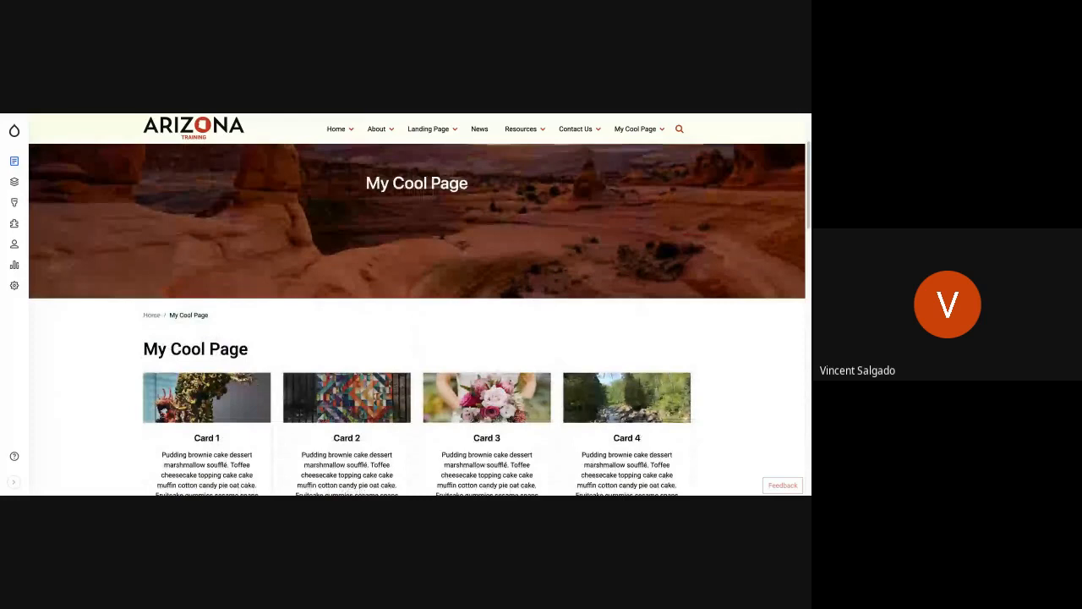
# Step: Go to the Brownies page under My Cool Page and open its layout for editing
pyautogui.moveTo(642, 132)
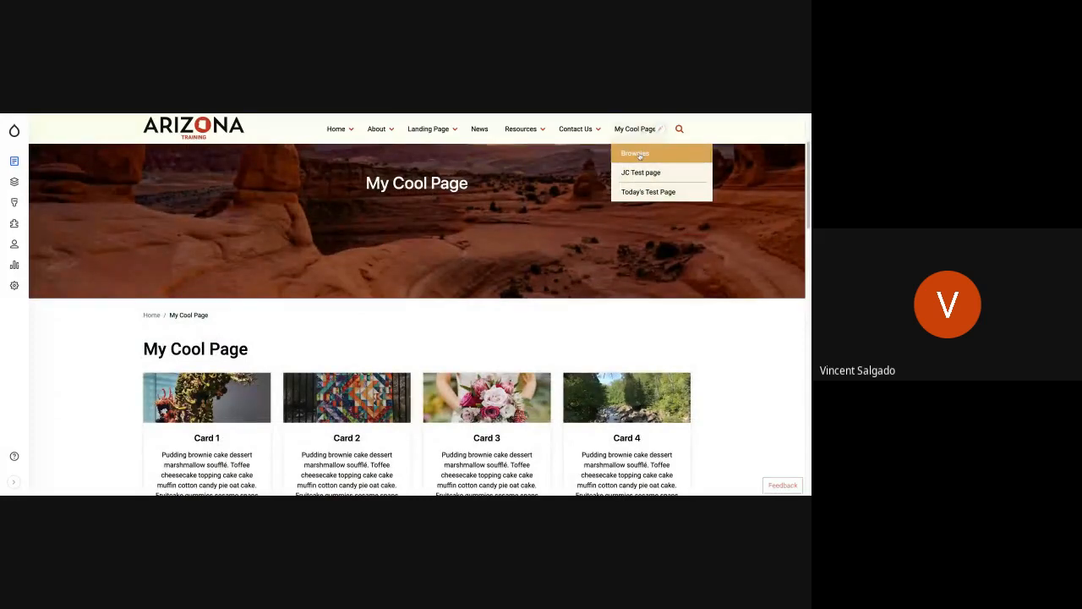
pyautogui.click(639, 153)
pyautogui.scroll(-2, 311, 327)
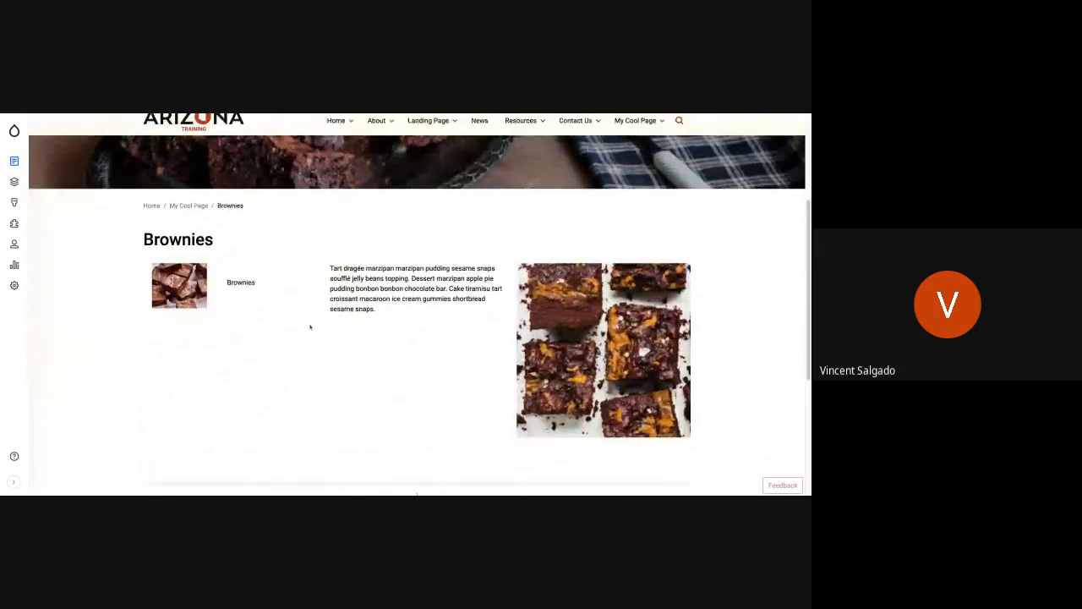
pyautogui.scroll(3, 310, 328)
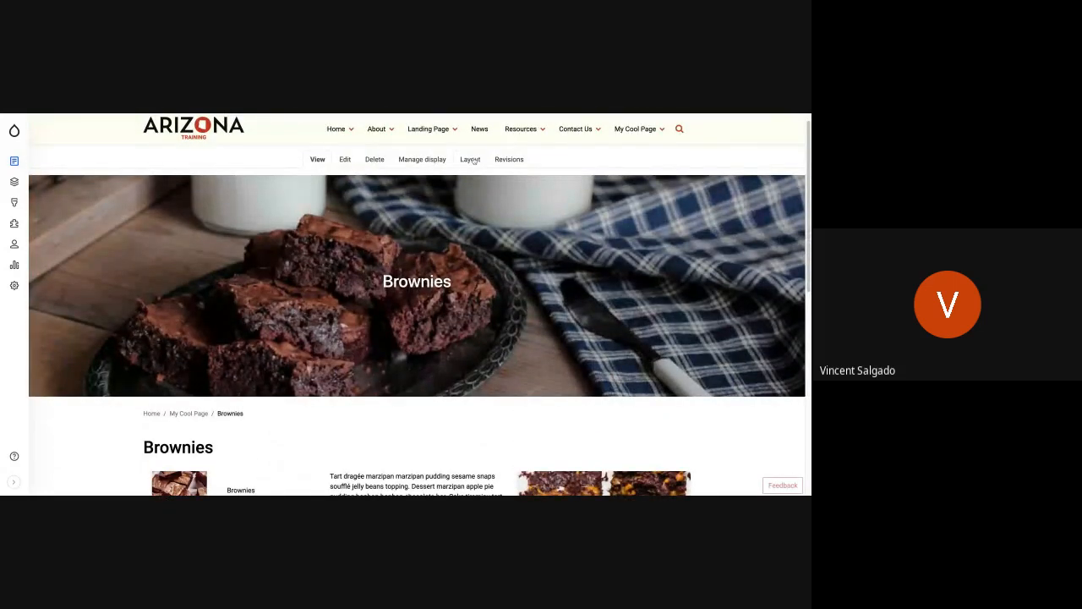
pyautogui.click(471, 160)
# Step: Filter the blocks by the author's first name, add Mission and Vision below the Brownies title with its title hidden, and save the layout
pyautogui.scroll(-5, 373, 349)
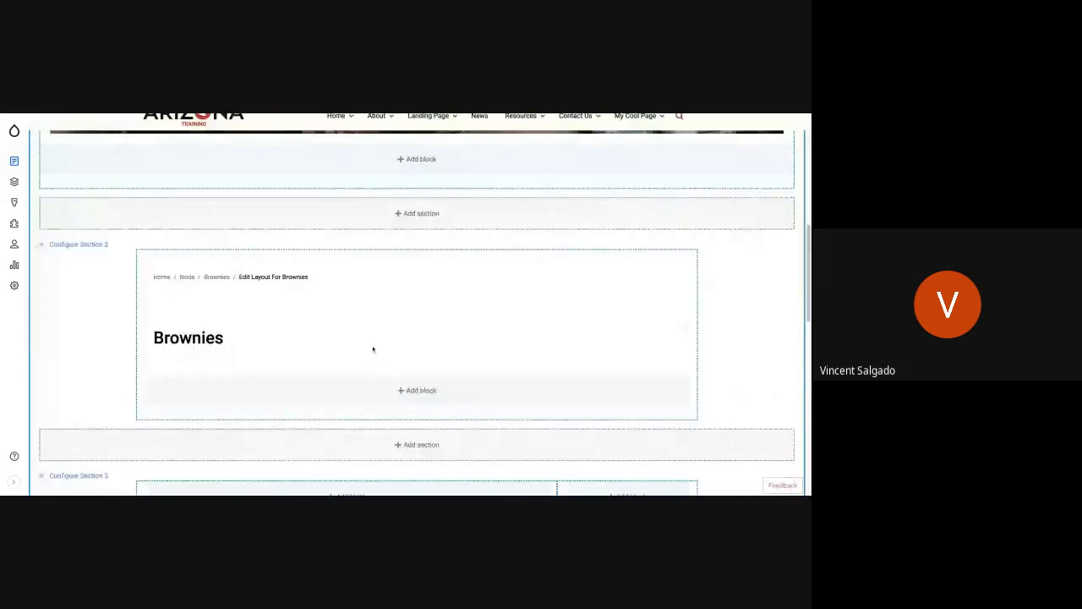
pyautogui.scroll(-1, 373, 349)
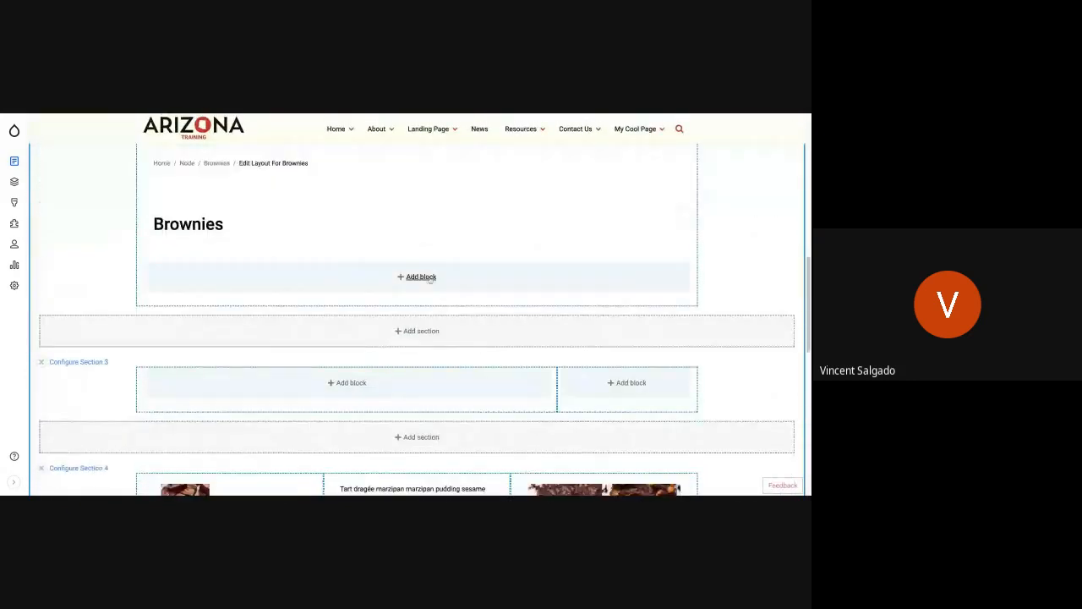
pyautogui.click(430, 279)
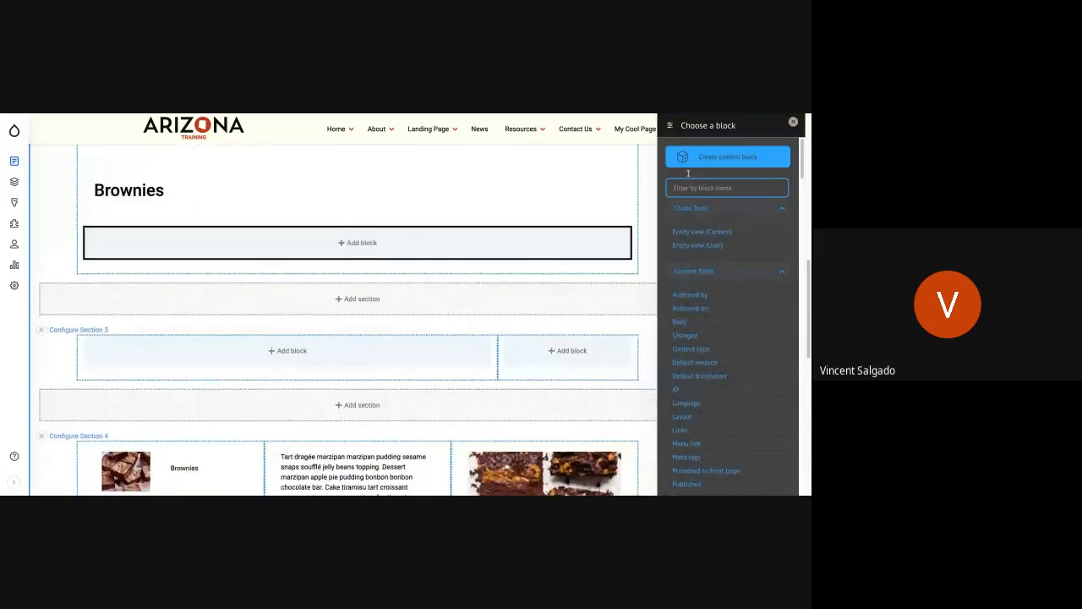
pyautogui.write('Vincent')
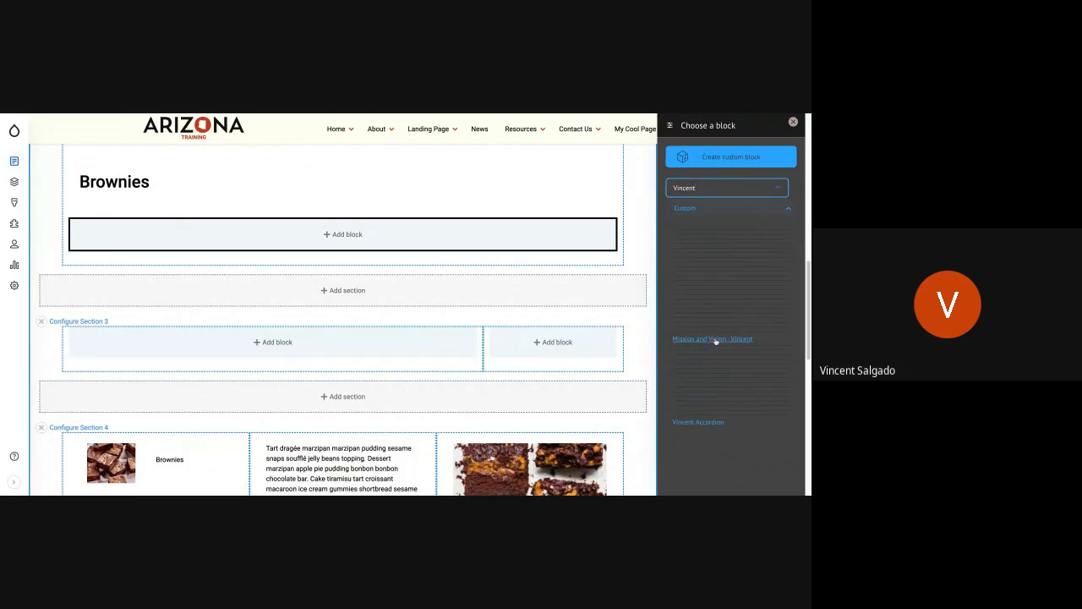
pyautogui.click(716, 340)
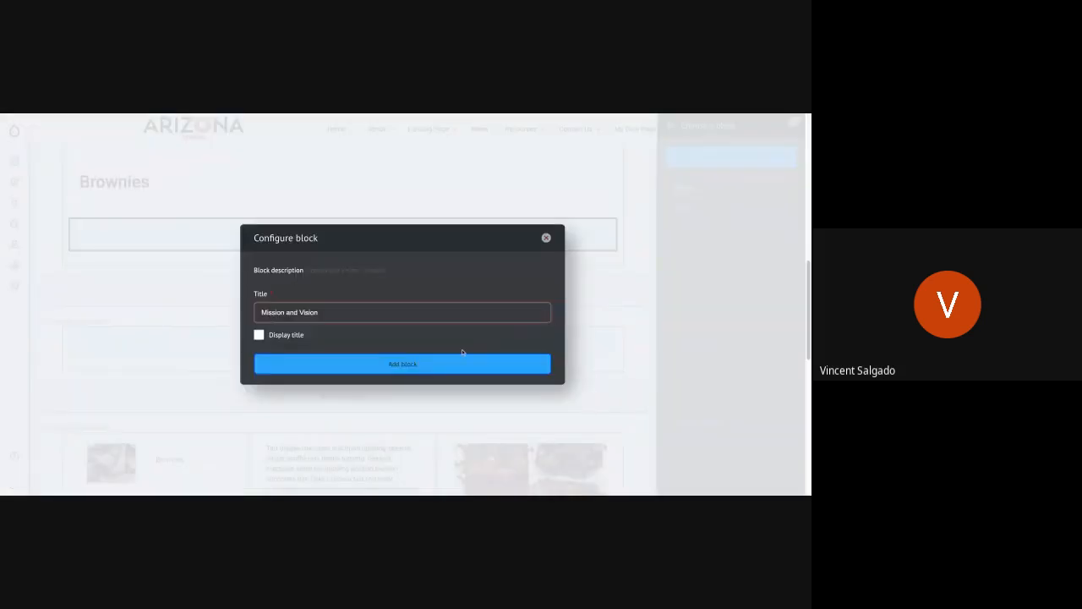
pyautogui.click(402, 369)
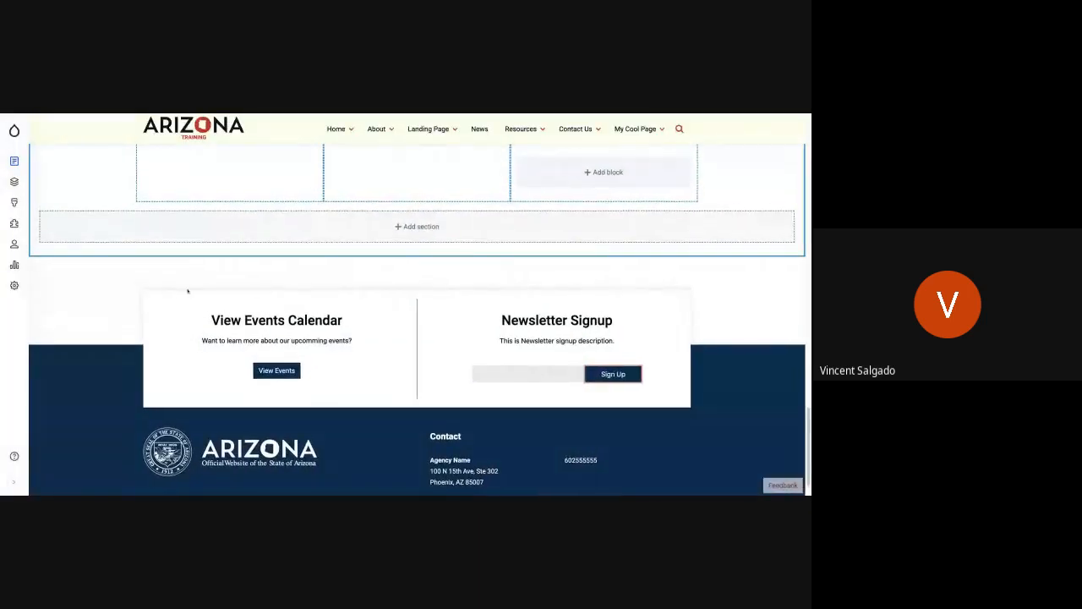
pyautogui.scroll(15, 187, 291)
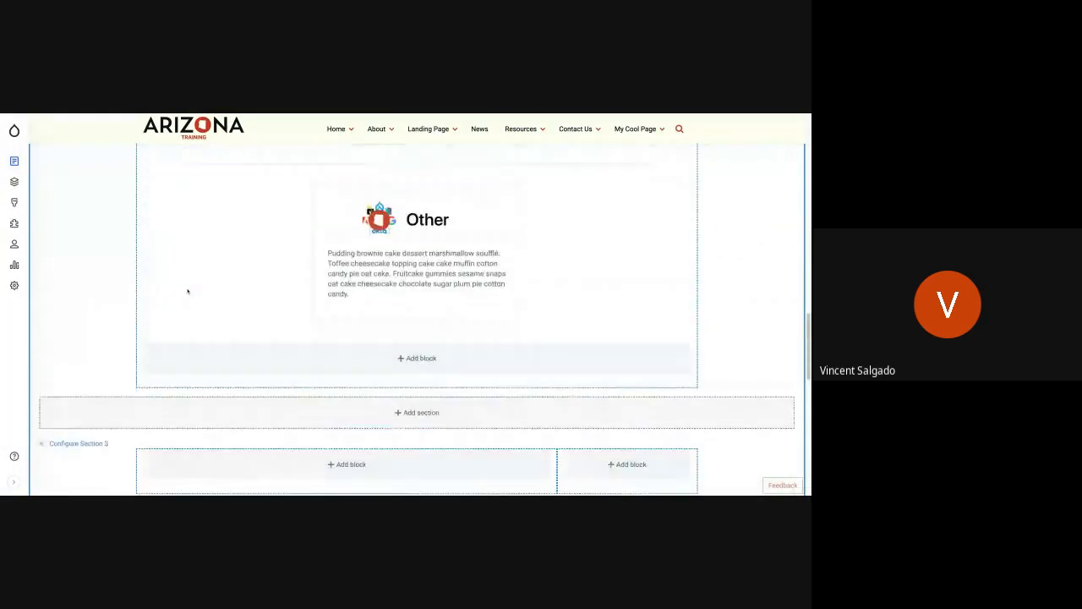
pyautogui.scroll(15, 416, 320)
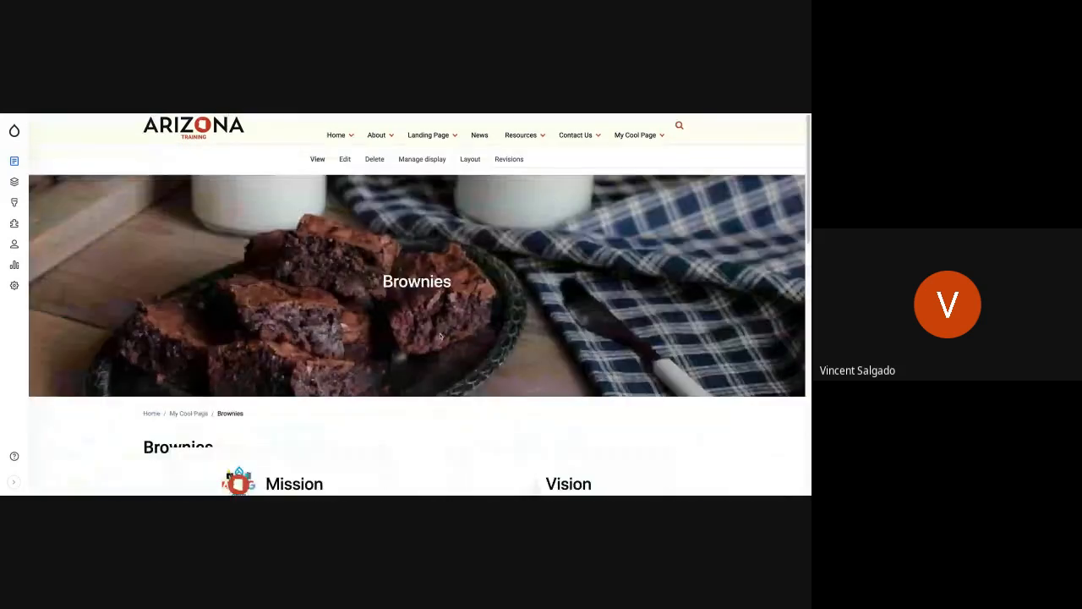
# Step: Review how the Mission and Vision block's banner image and cards sit above the existing content on the saved Brownies page
pyautogui.scroll(-5, 467, 366)
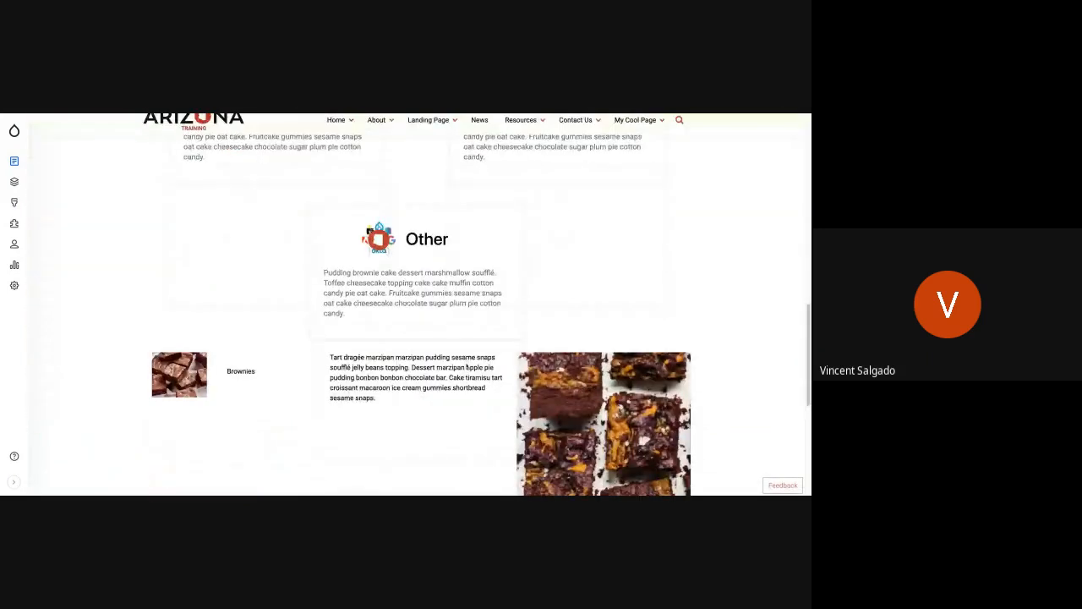
pyautogui.scroll(3, 467, 366)
pyautogui.scroll(8, 417, 319)
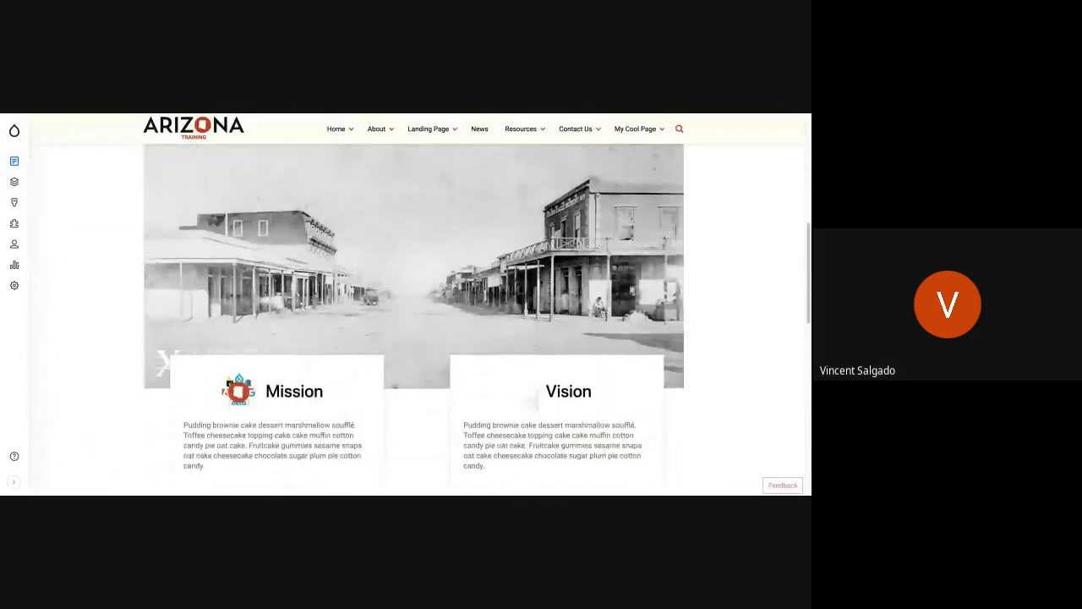
pyautogui.scroll(-5, 417, 319)
pyautogui.scroll(-1, 417, 319)
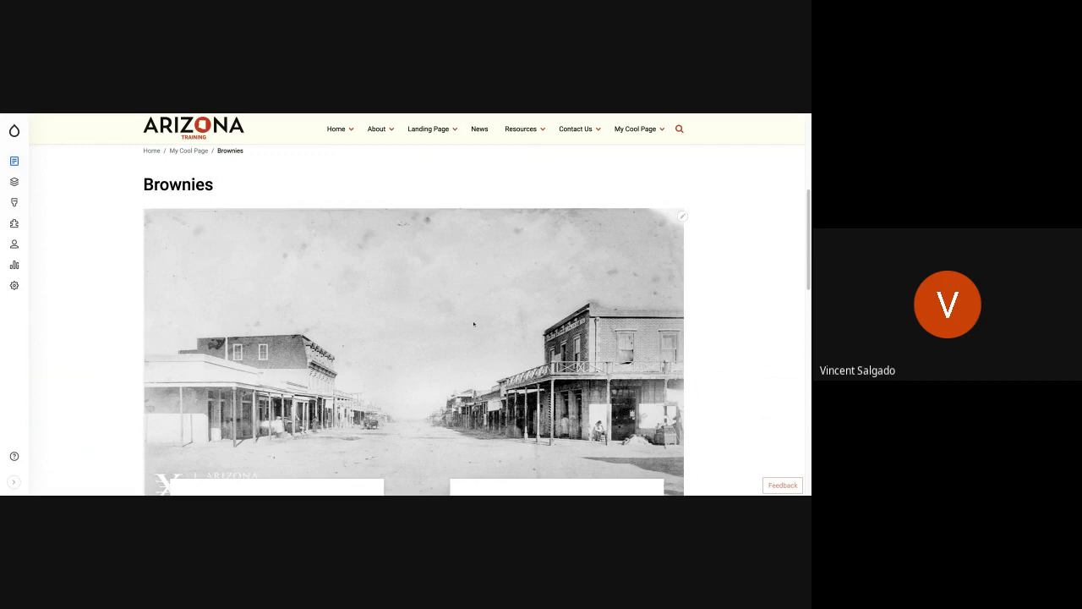
pyautogui.scroll(-3, 448, 317)
pyautogui.scroll(4, 448, 316)
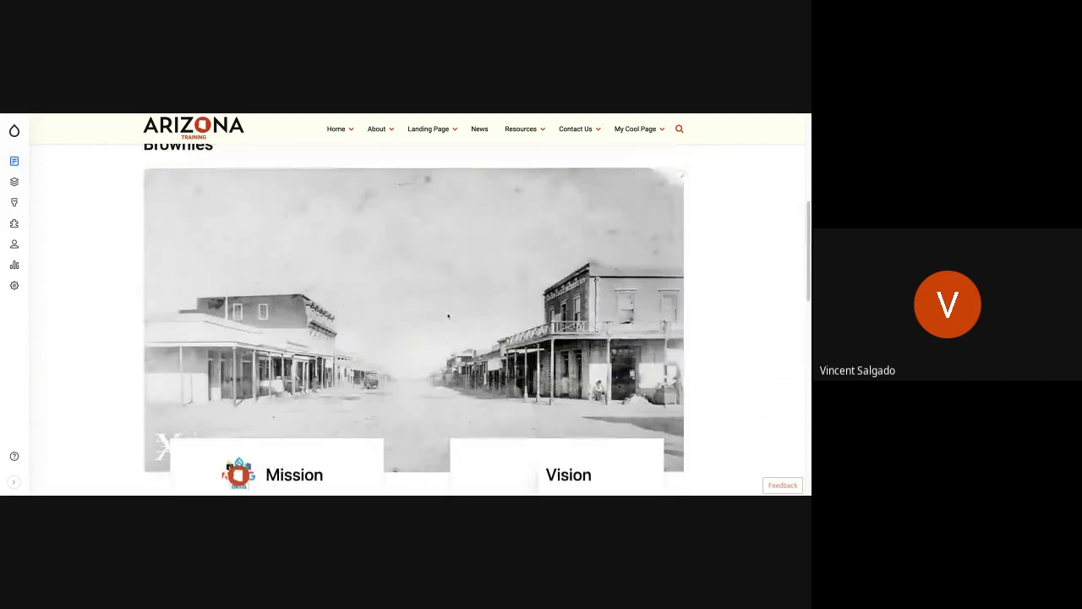
pyautogui.scroll(-3, 474, 315)
pyautogui.scroll(4, 474, 315)
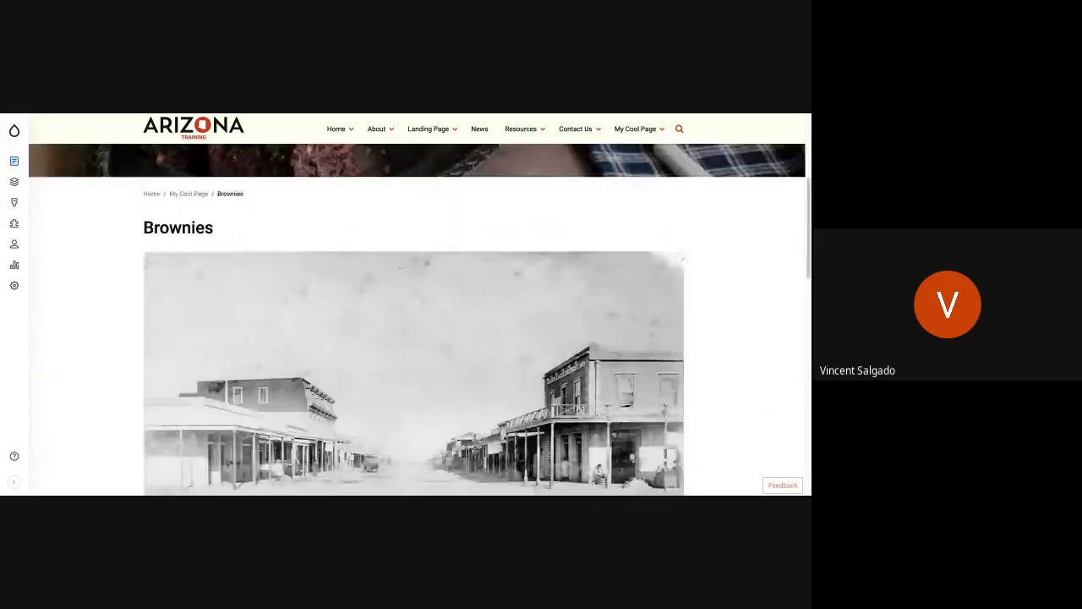
pyautogui.click(683, 262)
pyautogui.click(681, 259)
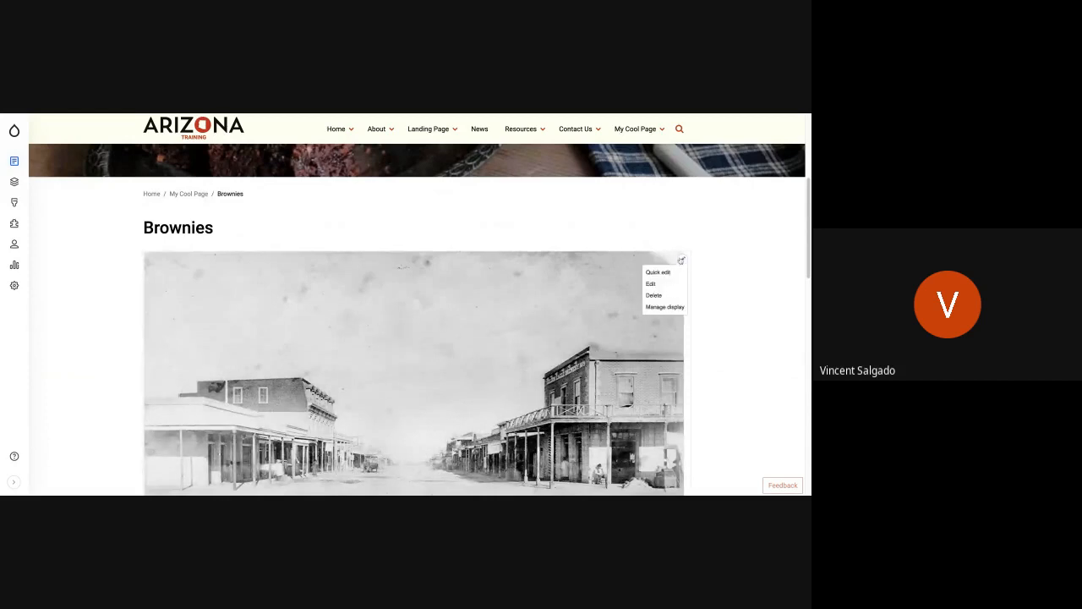
pyautogui.click(652, 284)
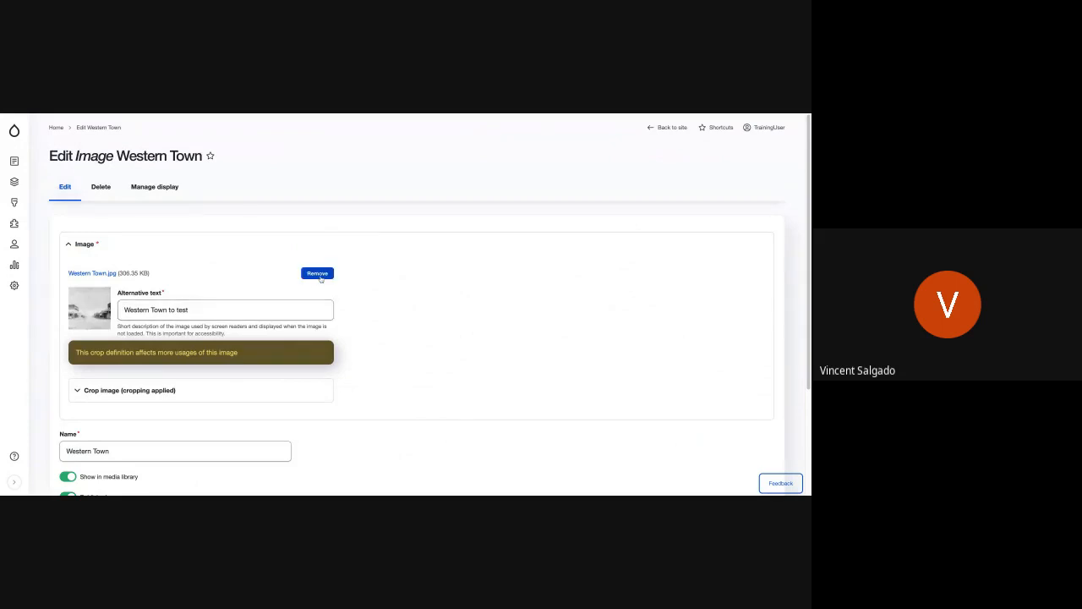
pyautogui.click(319, 275)
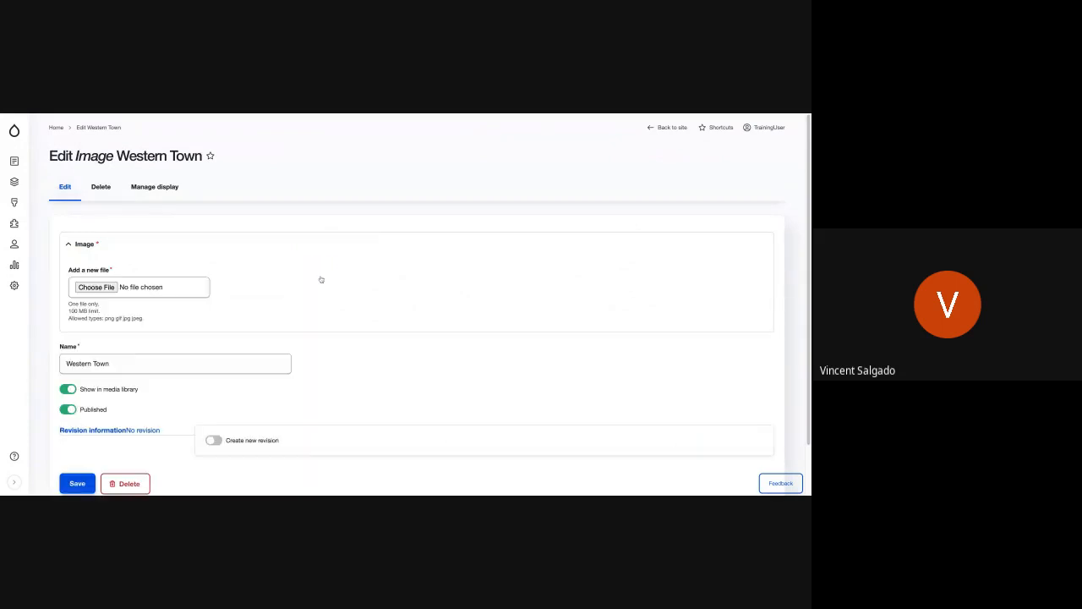
pyautogui.click(112, 289)
pyautogui.hotkey('alt', 'Left')
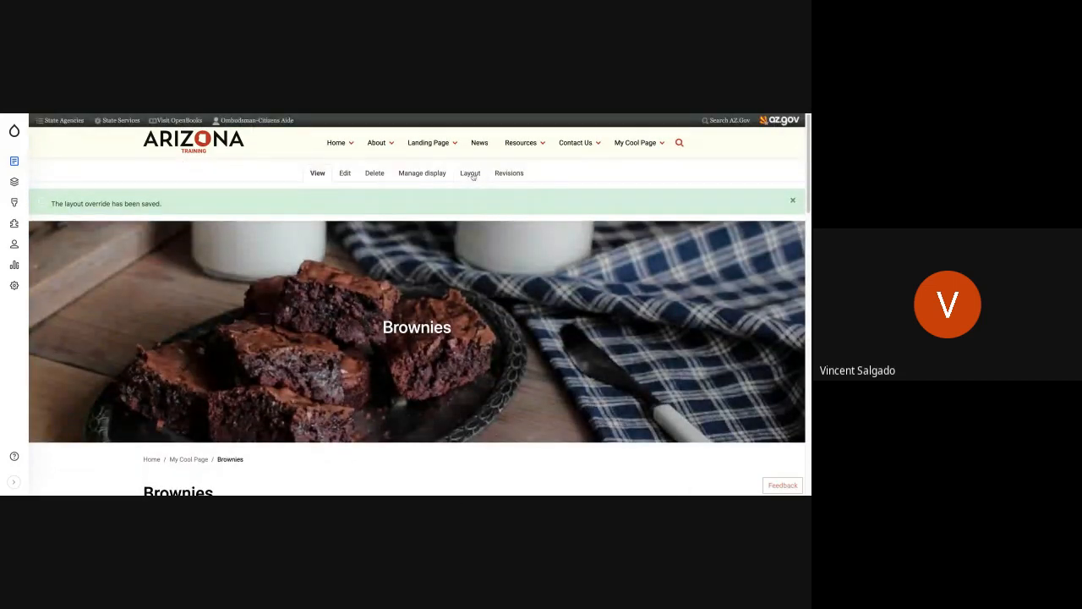
# Step: Inspect the Mission and Vision block's configuration options in the Brownies page's layout, then close them without updating
pyautogui.click(471, 173)
pyautogui.scroll(-5, 473, 254)
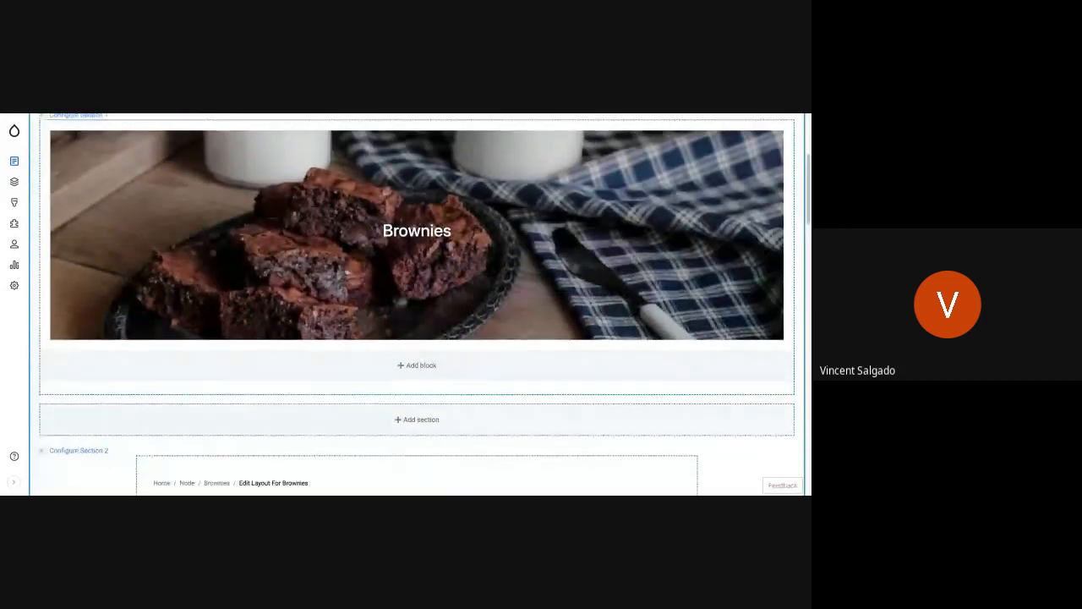
pyautogui.scroll(-4, 690, 238)
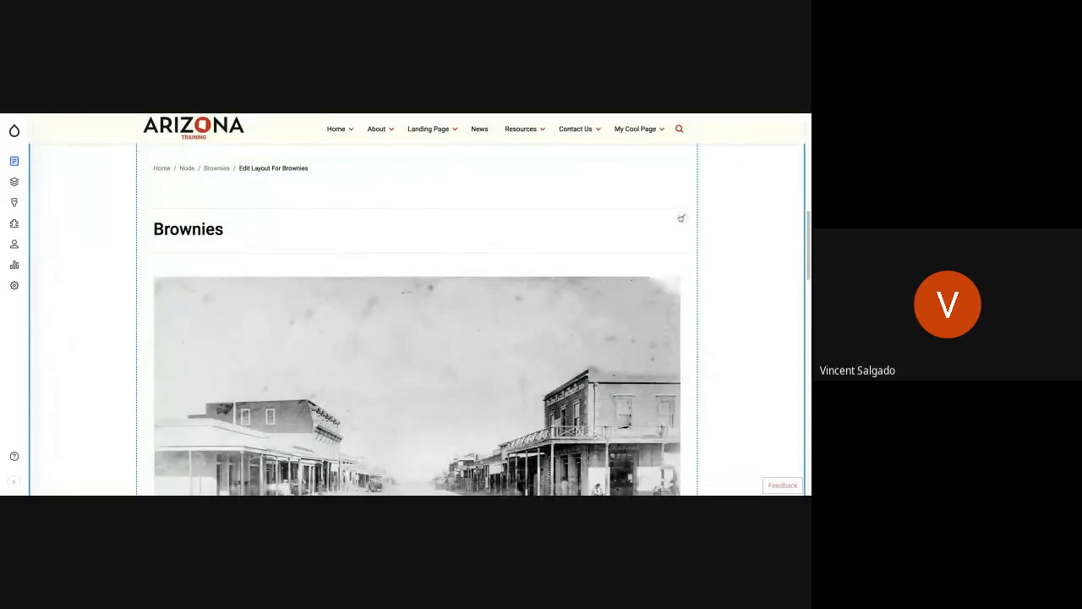
pyautogui.click(683, 276)
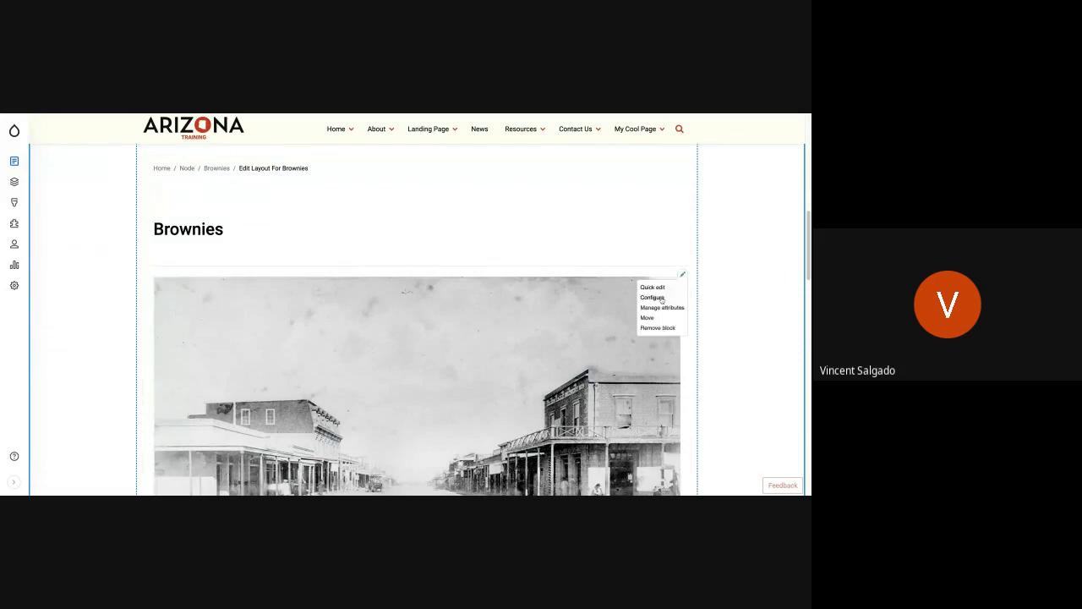
pyautogui.click(678, 297)
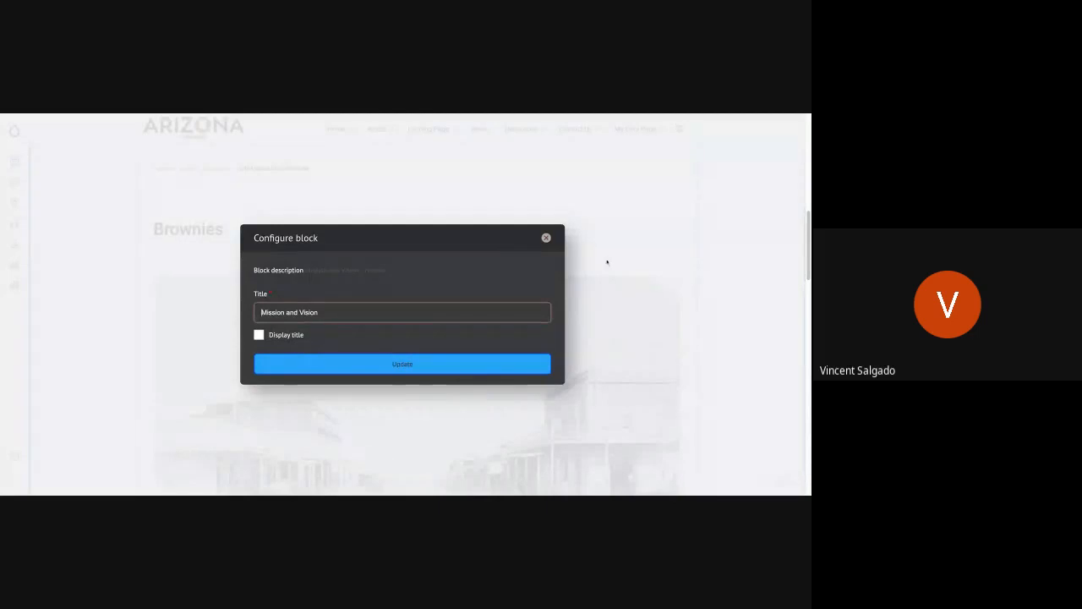
pyautogui.click(546, 238)
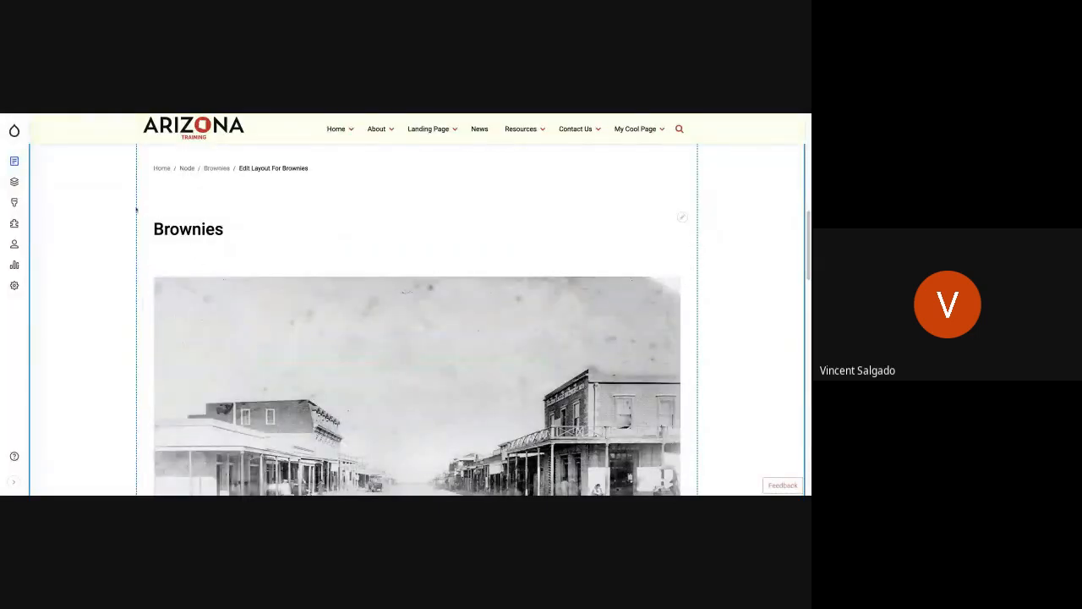
# Step: Go to the custom block library and open the author's Mission and Vision block for editing
pyautogui.moveTo(22, 166)
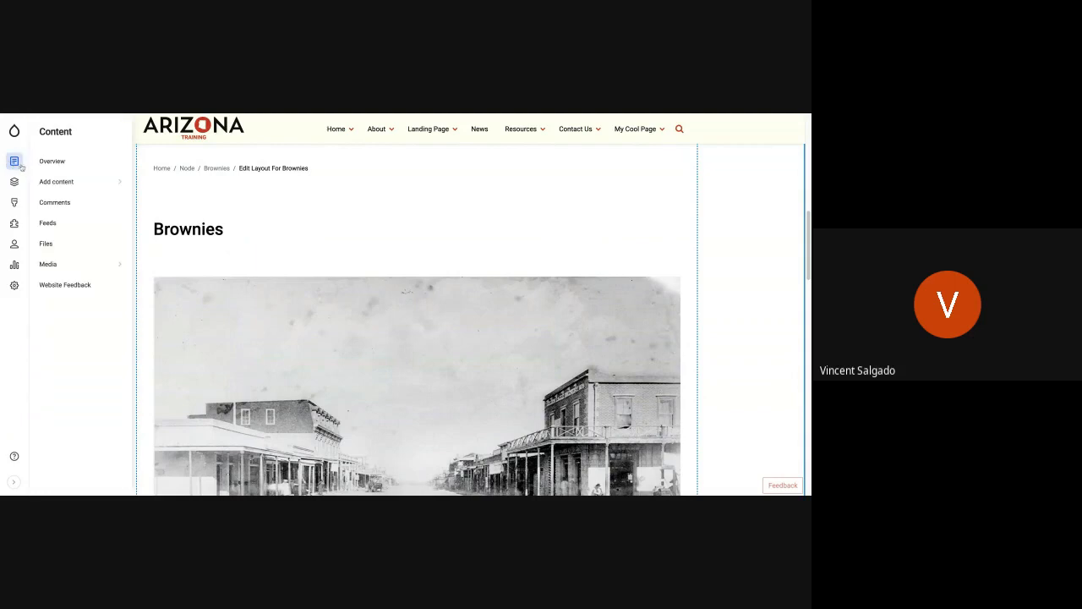
pyautogui.moveTo(62, 182)
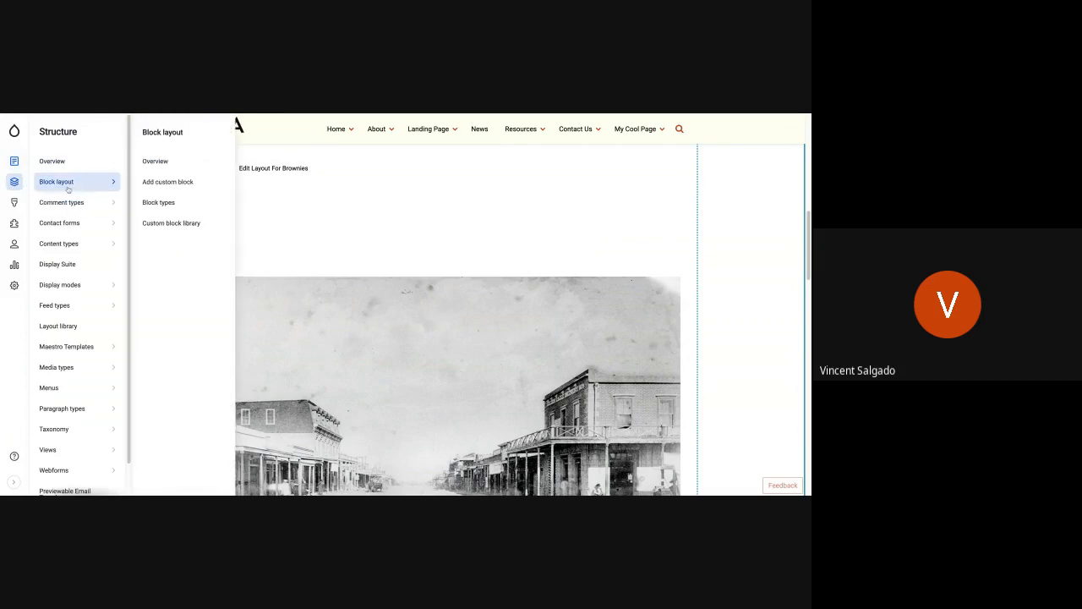
pyautogui.click(158, 224)
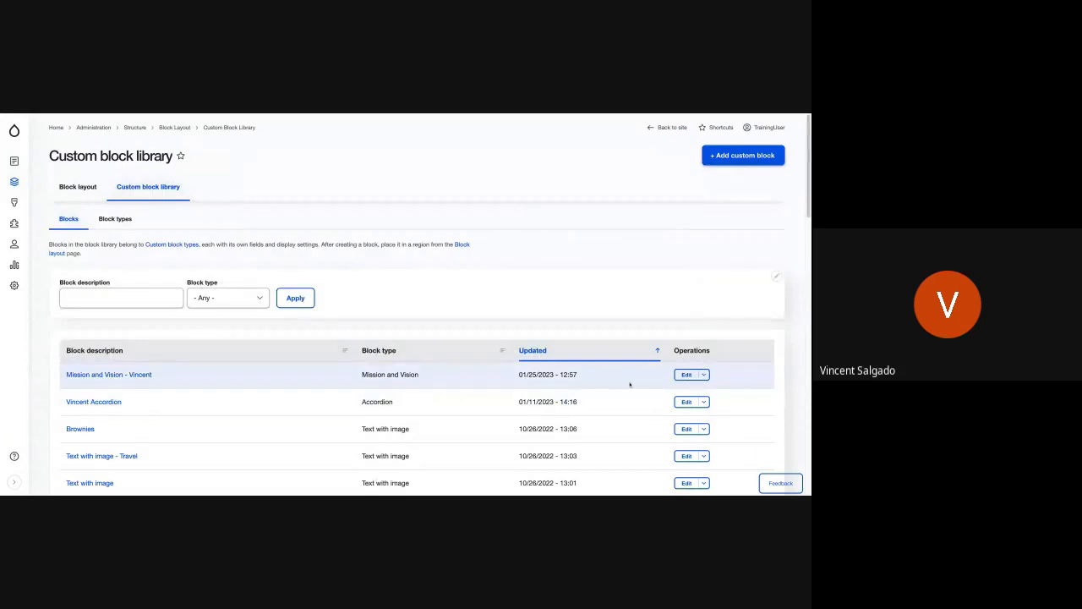
pyautogui.click(685, 374)
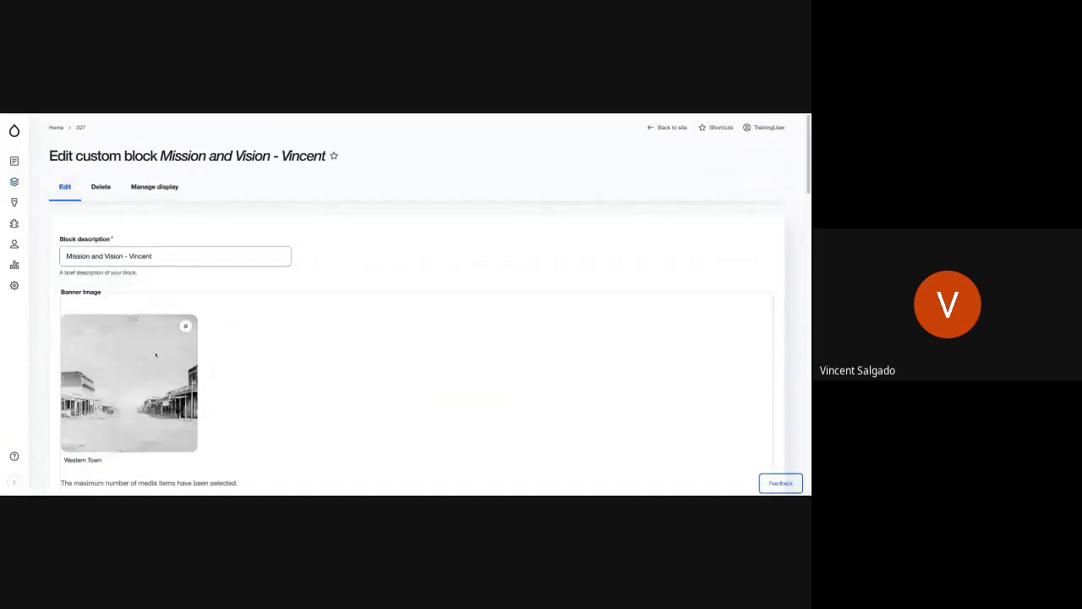
# Step: Replace the Mission and Vision block's banner image with Malibu.jpg from the media library and save the block
pyautogui.click(185, 325)
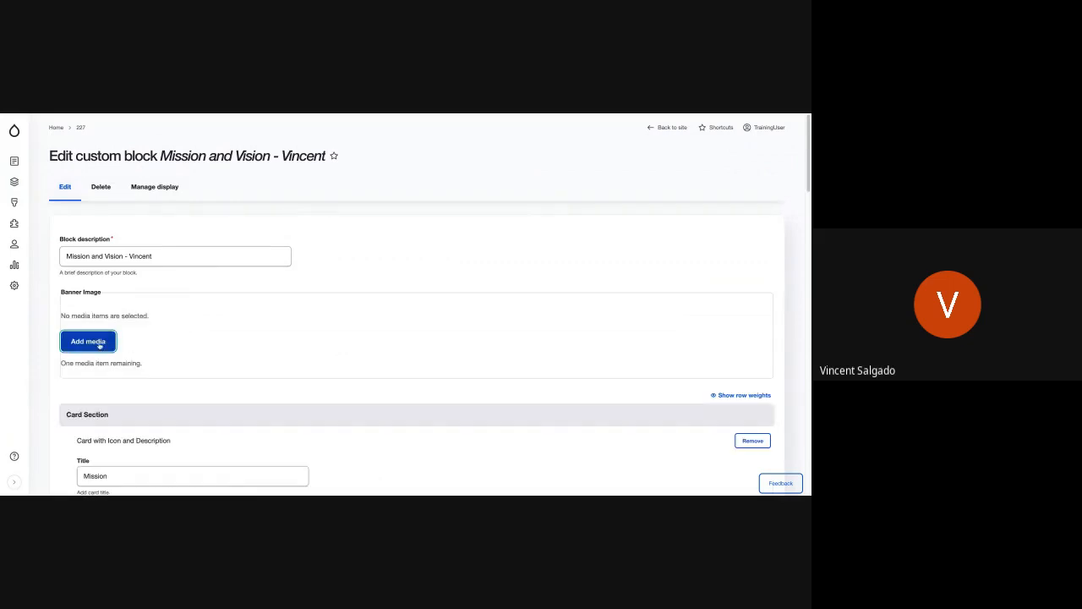
pyautogui.click(99, 343)
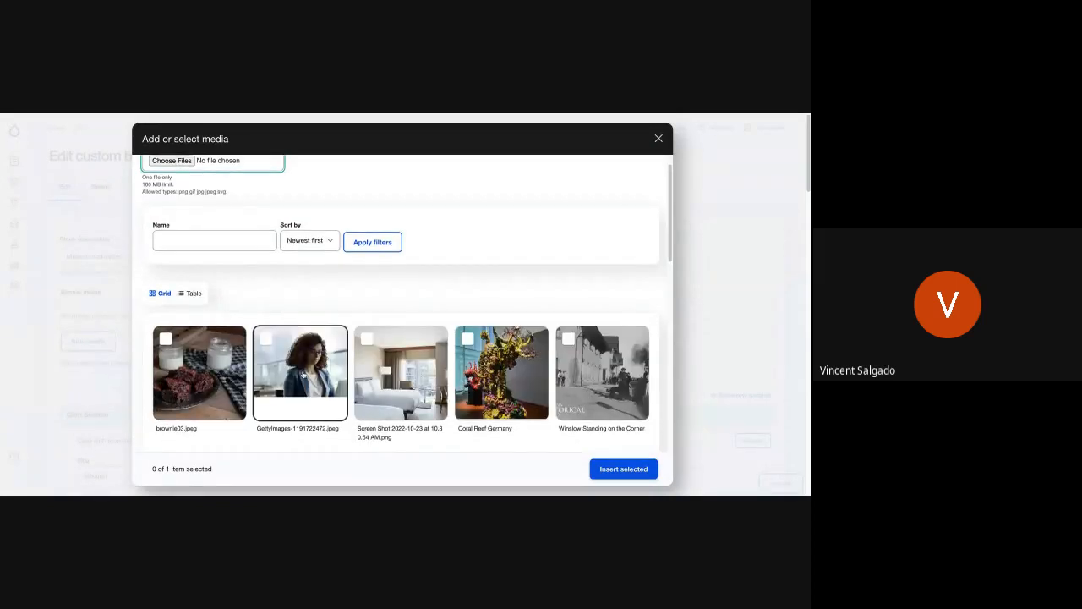
pyautogui.scroll(-3, 304, 374)
pyautogui.scroll(-1, 303, 375)
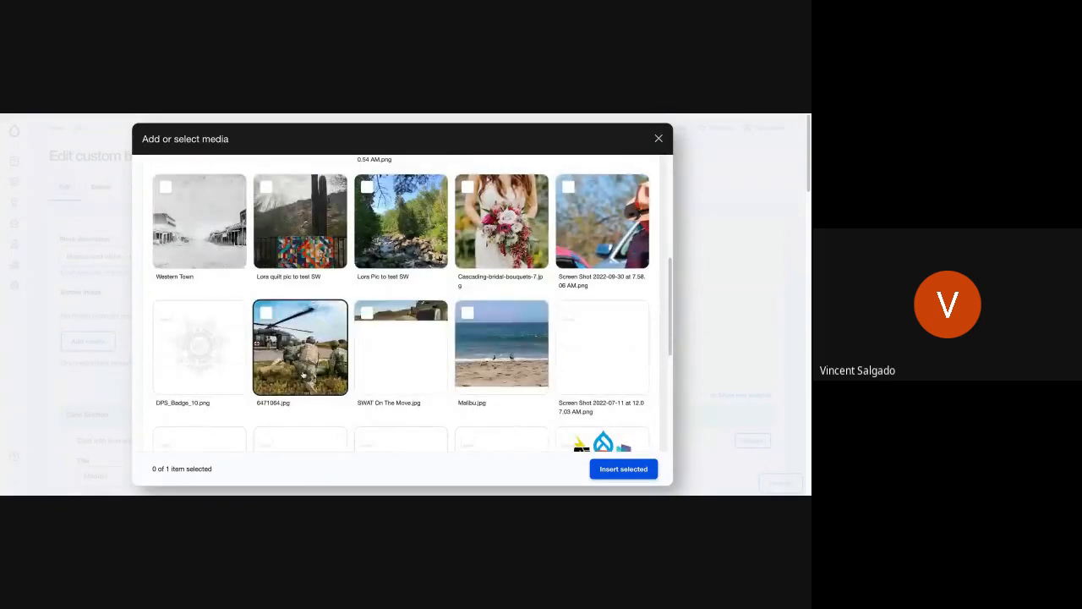
pyautogui.scroll(-1, 304, 375)
pyautogui.scroll(-1, 303, 374)
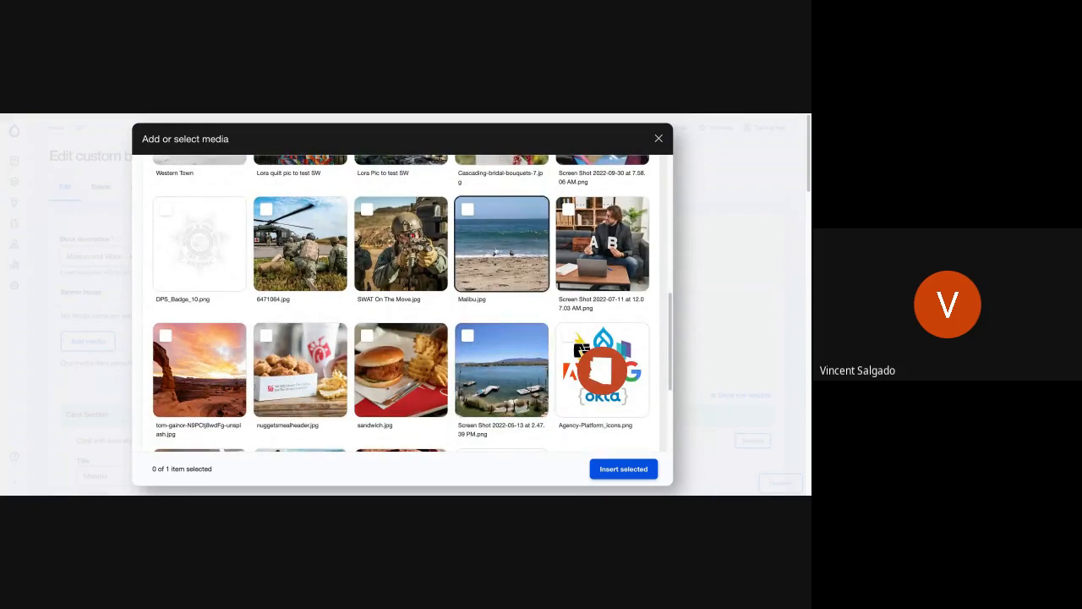
pyautogui.click(501, 243)
pyautogui.scroll(-3, 317, 377)
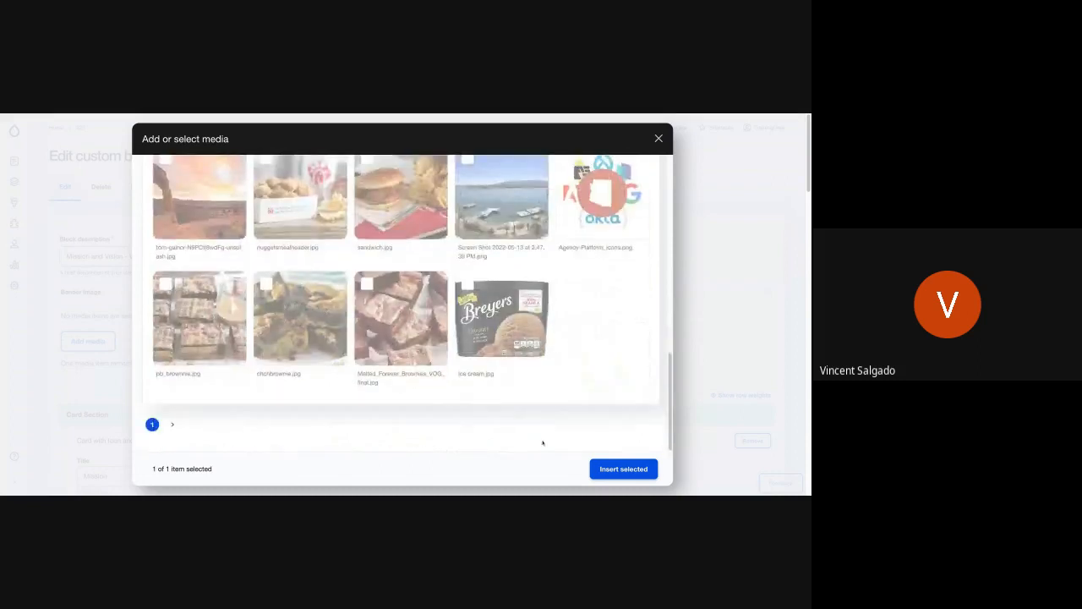
pyautogui.click(612, 469)
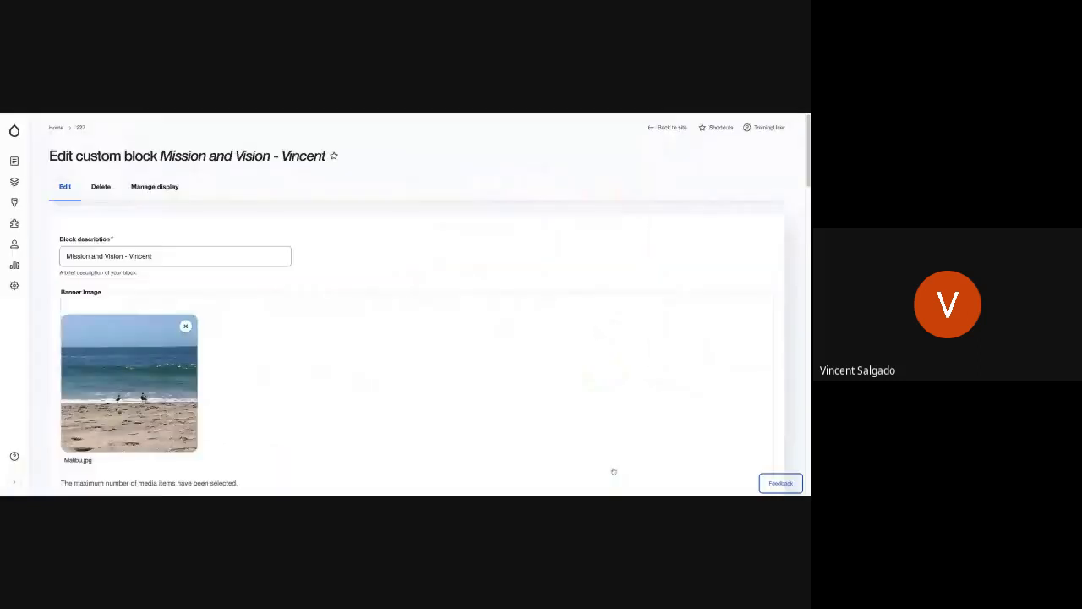
pyautogui.scroll(-10, 372, 415)
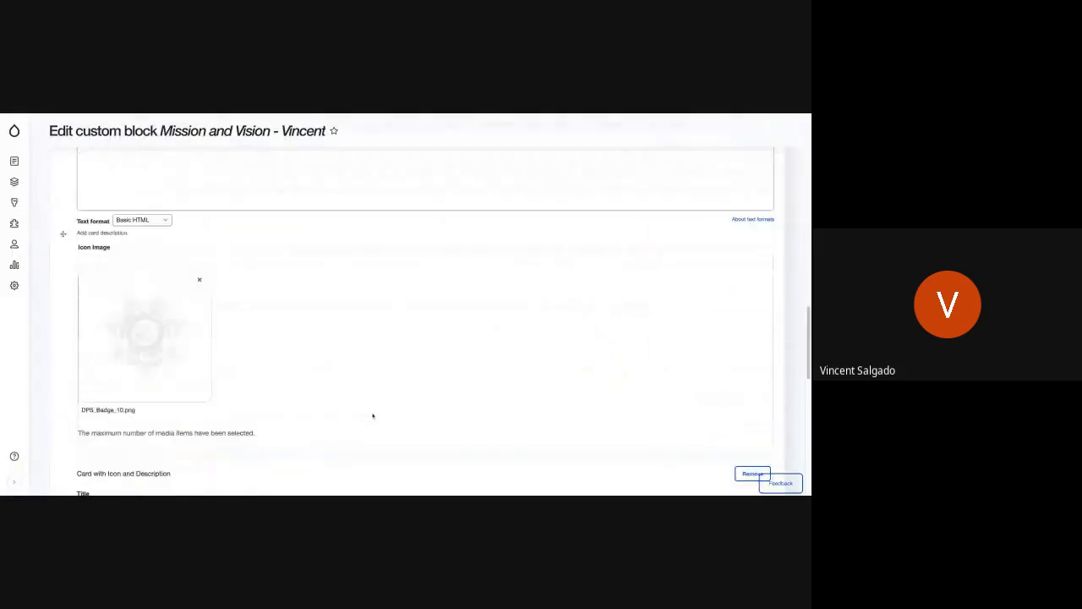
pyautogui.scroll(-3, 414, 321)
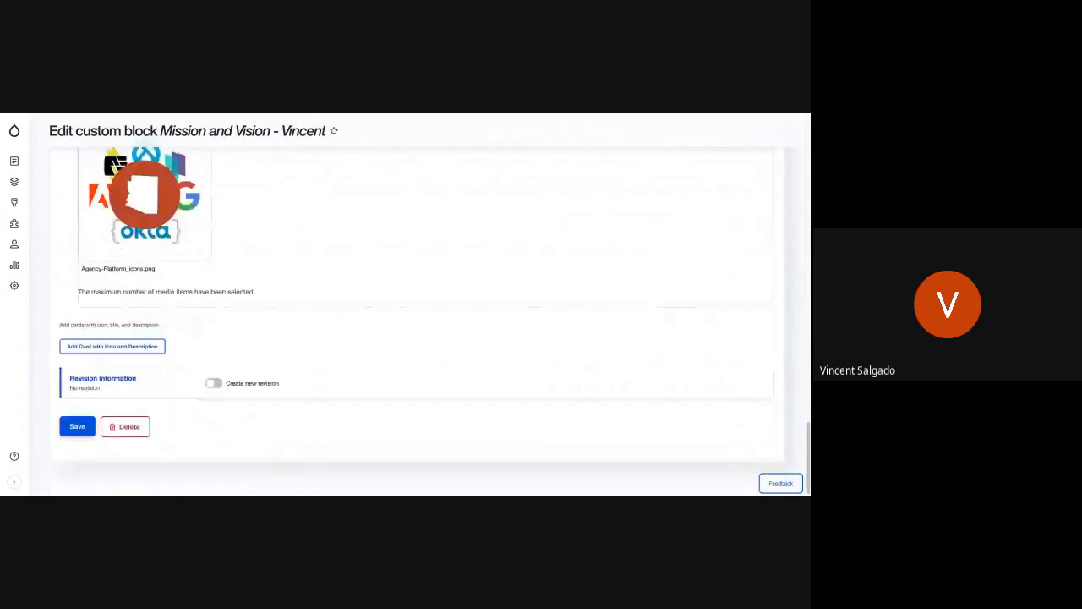
pyautogui.click(78, 427)
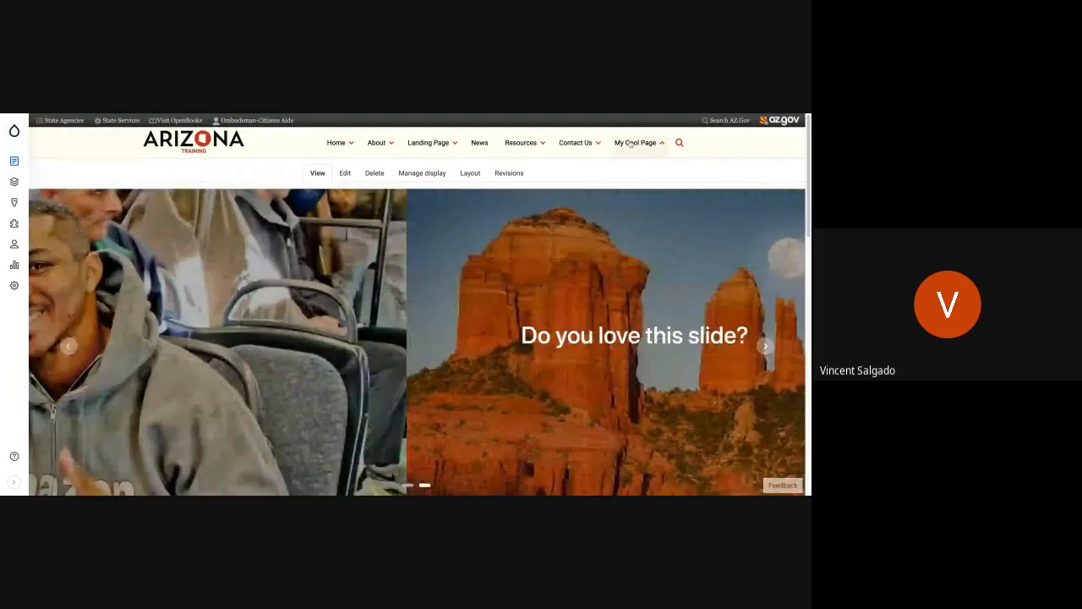
# Step: Go to My Cool Page and check the banner image and cards of its Mission and Vision block
pyautogui.moveTo(629, 147)
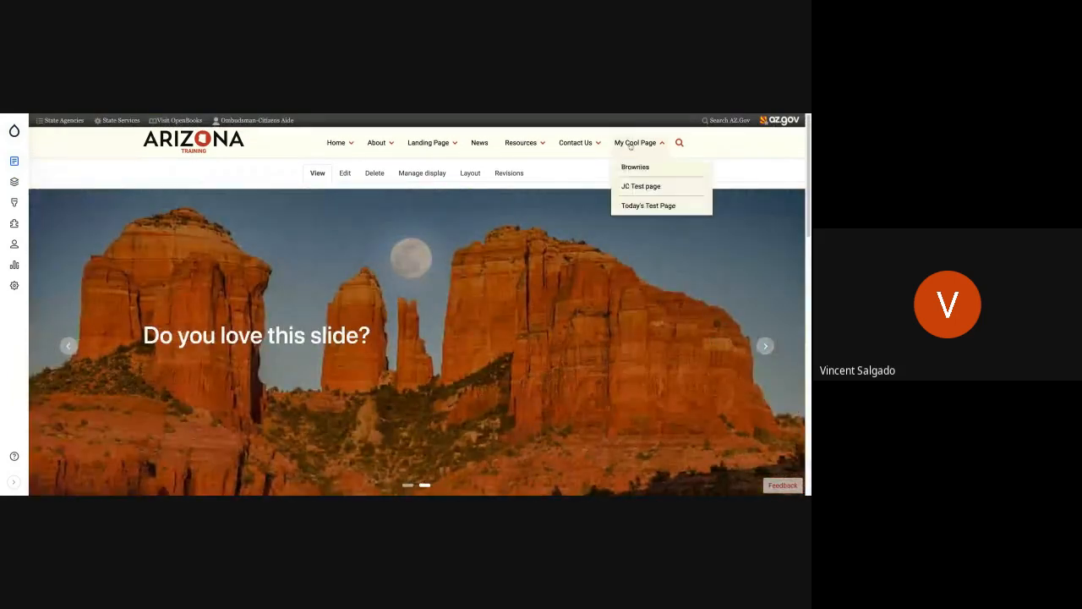
pyautogui.click(630, 143)
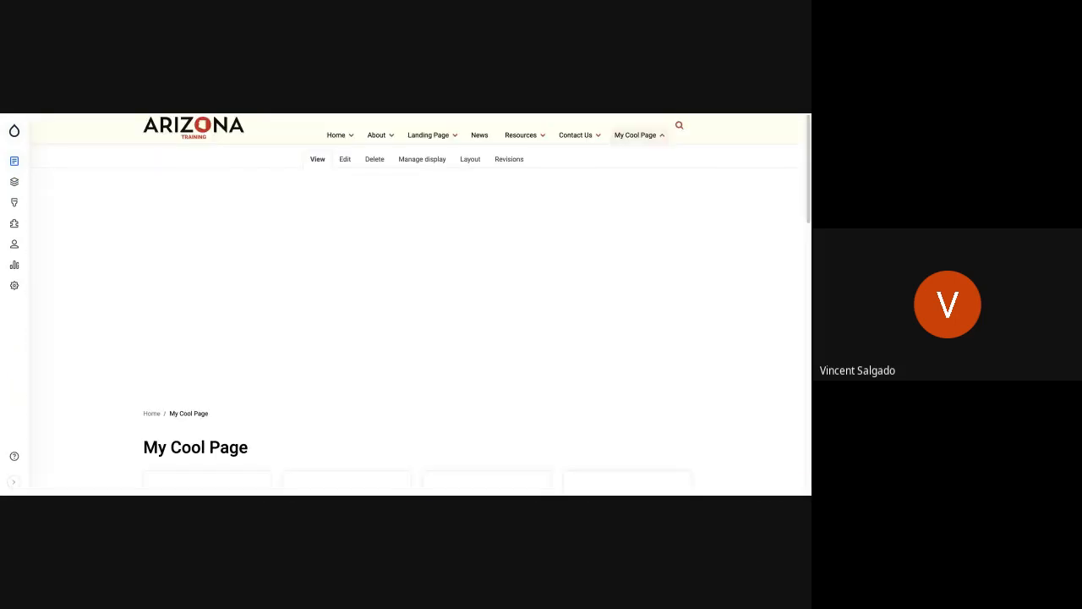
pyautogui.scroll(-3, 357, 337)
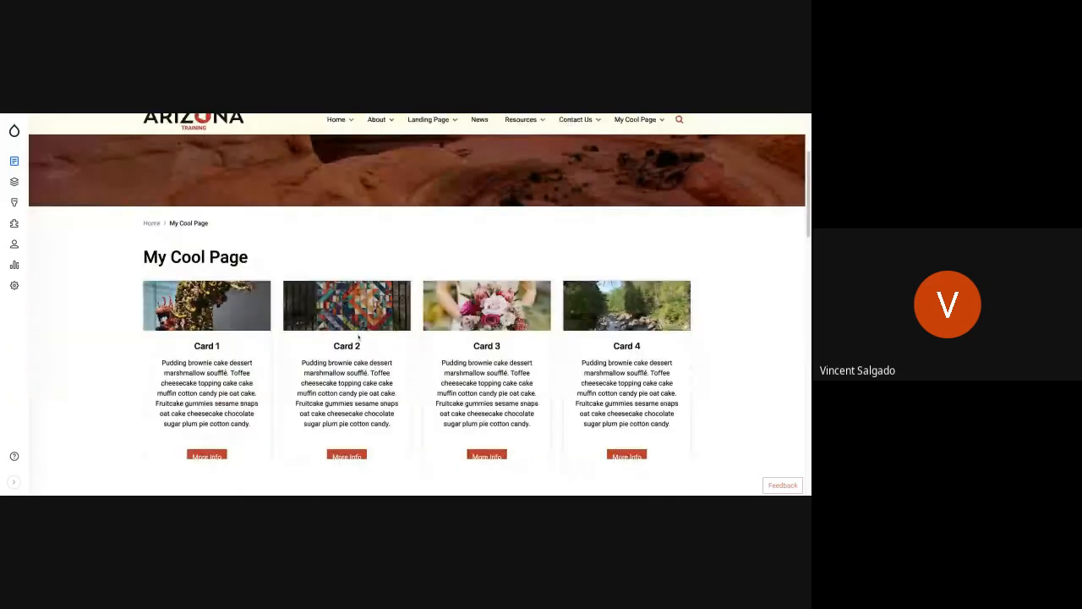
pyautogui.scroll(-1, 358, 338)
pyautogui.scroll(-5, 414, 320)
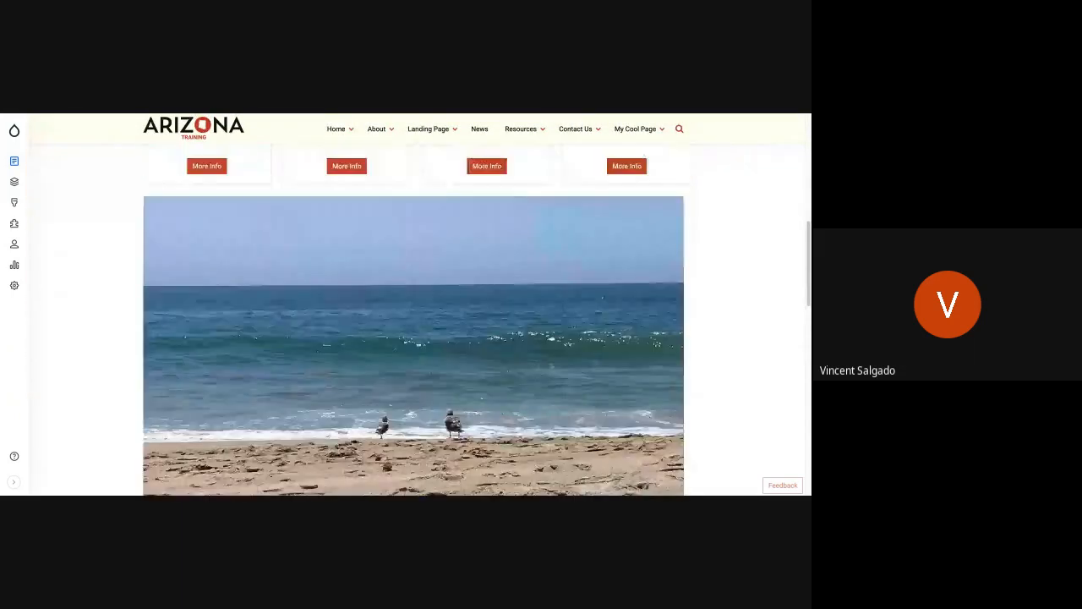
pyautogui.scroll(-4, 413, 361)
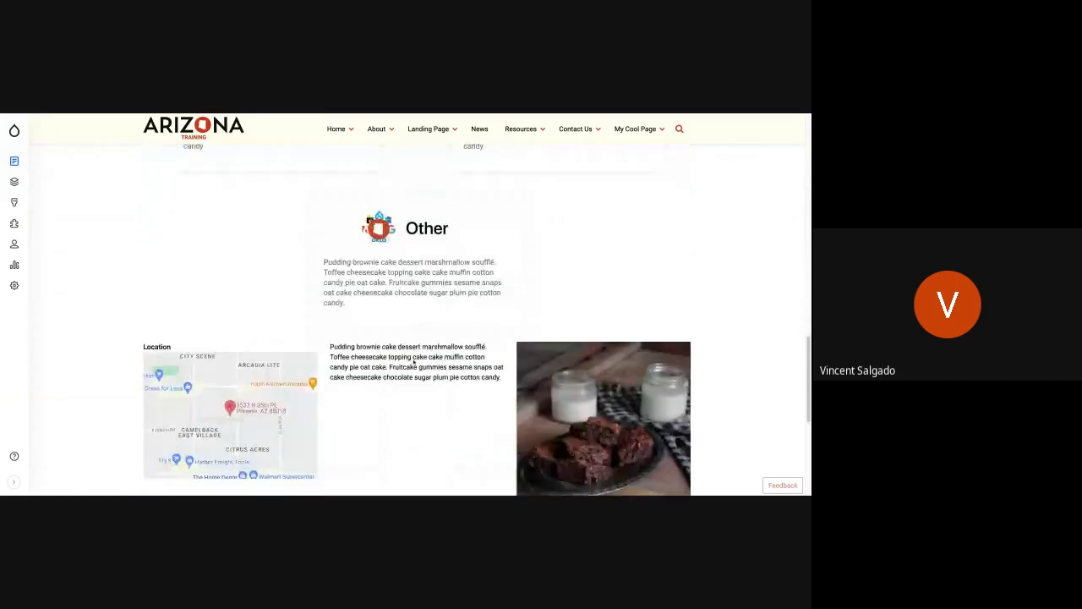
pyautogui.scroll(6, 413, 361)
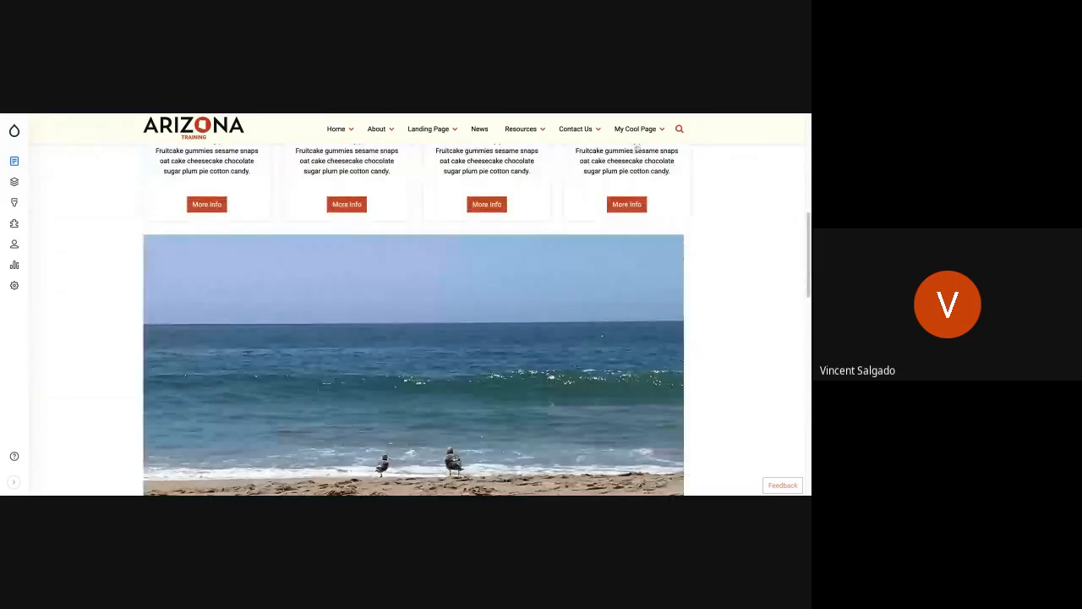
# Step: Go to the Brownies page and check the banner image of the Mission and Vision block below its title
pyautogui.moveTo(636, 132)
pyautogui.scroll(-3, 304, 352)
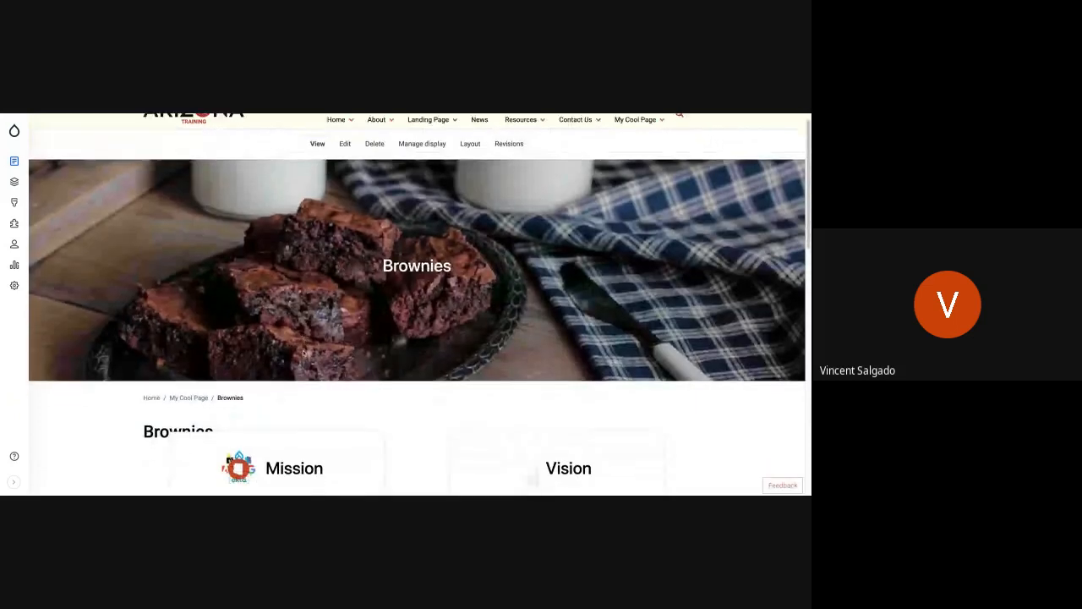
pyautogui.scroll(-3, 304, 351)
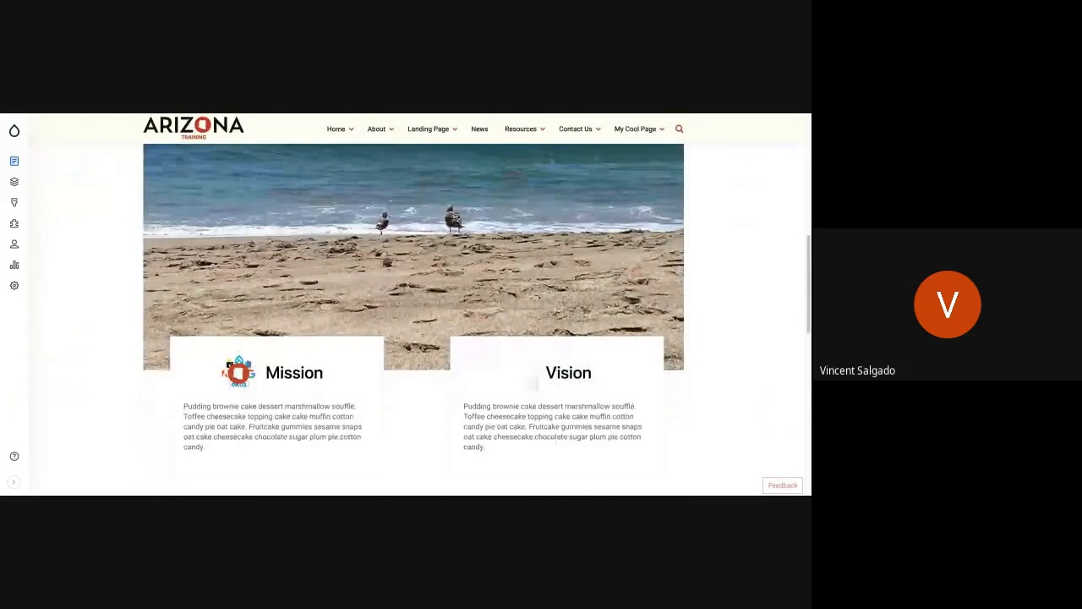
pyautogui.scroll(2, 304, 351)
pyautogui.scroll(3, 413, 338)
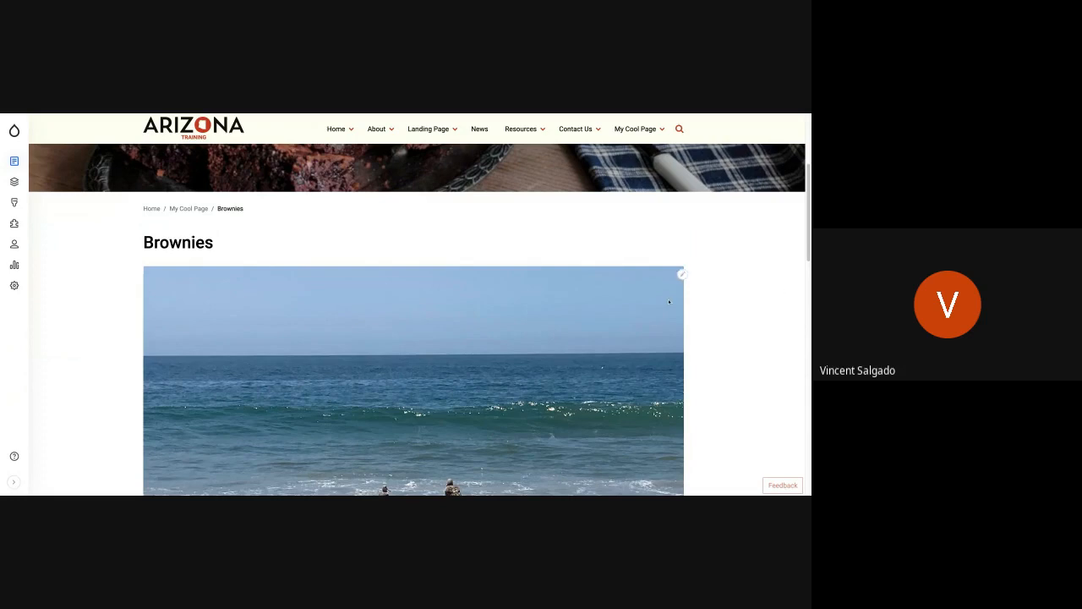
# Step: Open the Brownies page's layout for editing and remove the Mission and Vision block below the title
pyautogui.scroll(3, 668, 298)
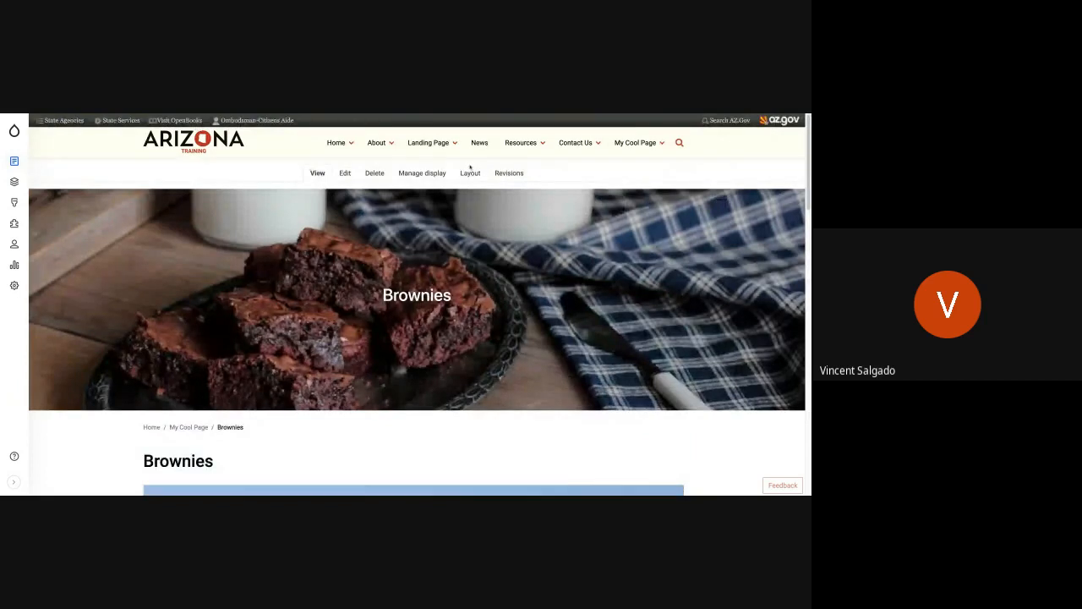
pyautogui.click(475, 173)
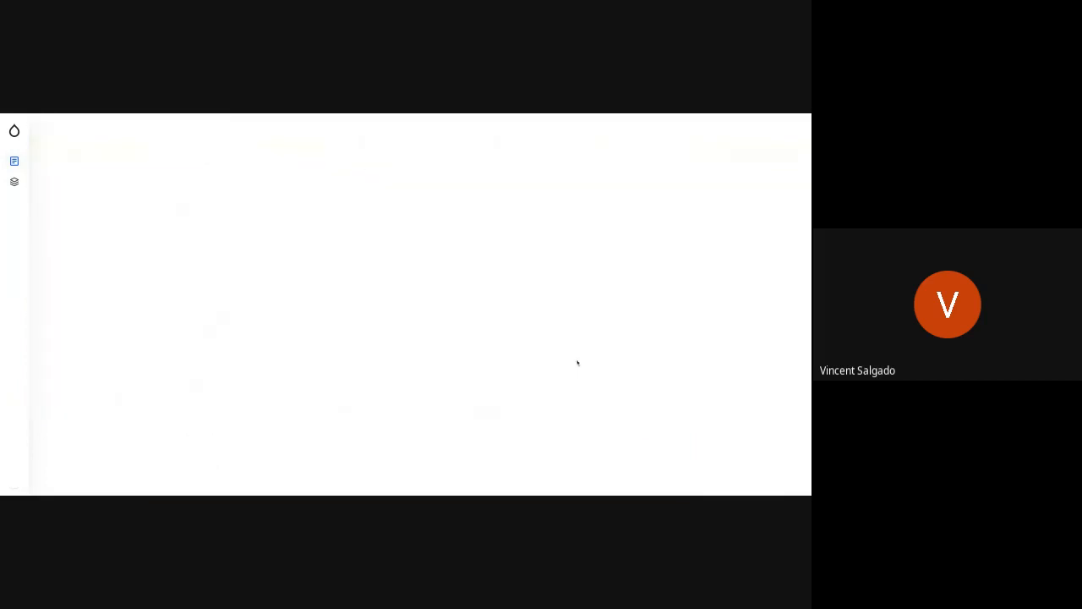
pyautogui.scroll(-5, 577, 363)
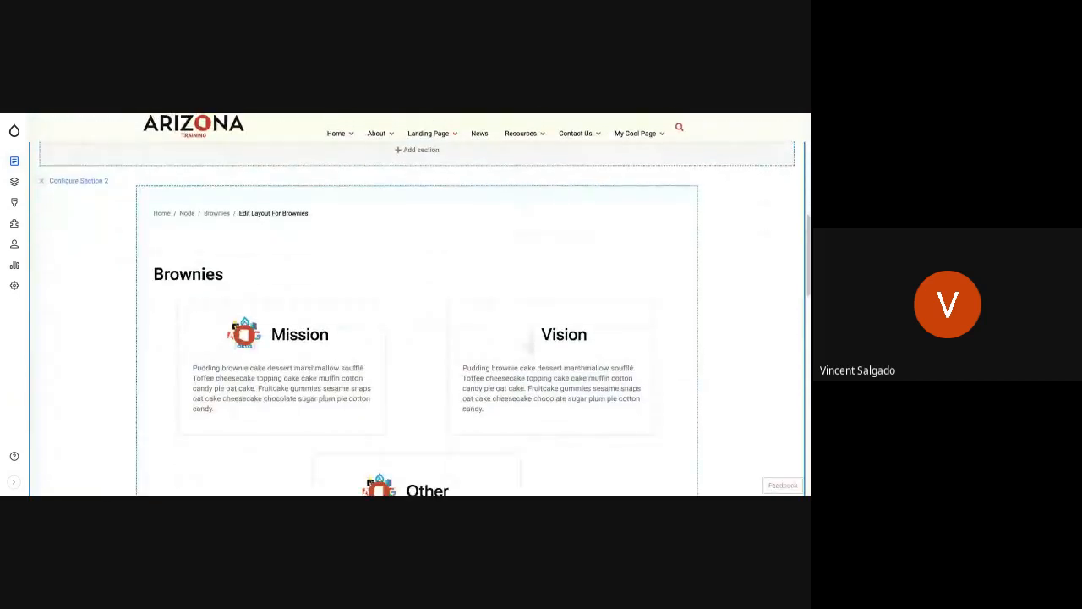
pyautogui.scroll(-3, 677, 227)
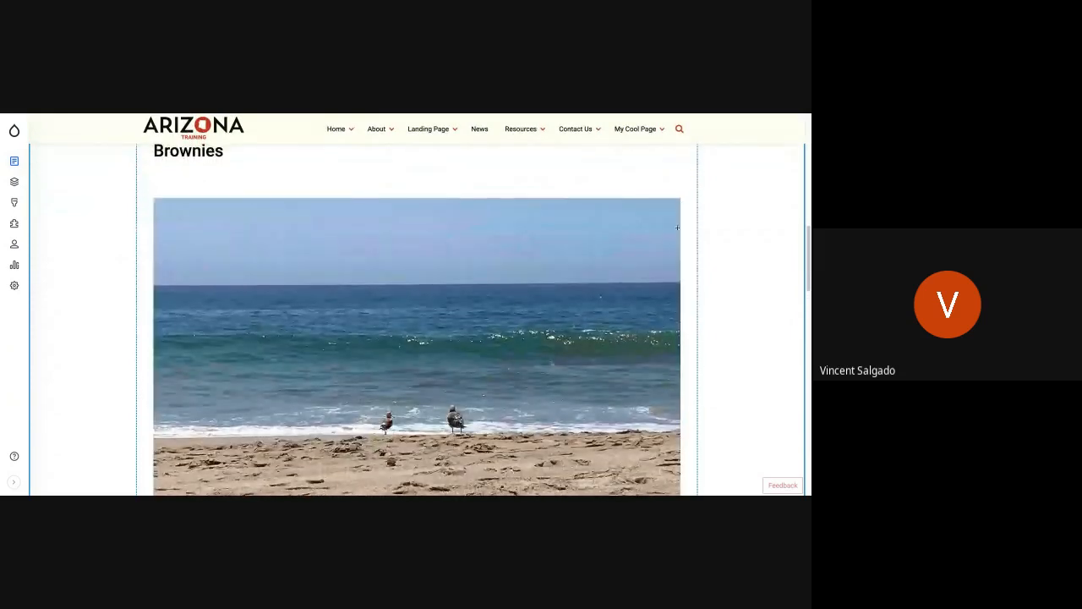
pyautogui.scroll(1, 677, 228)
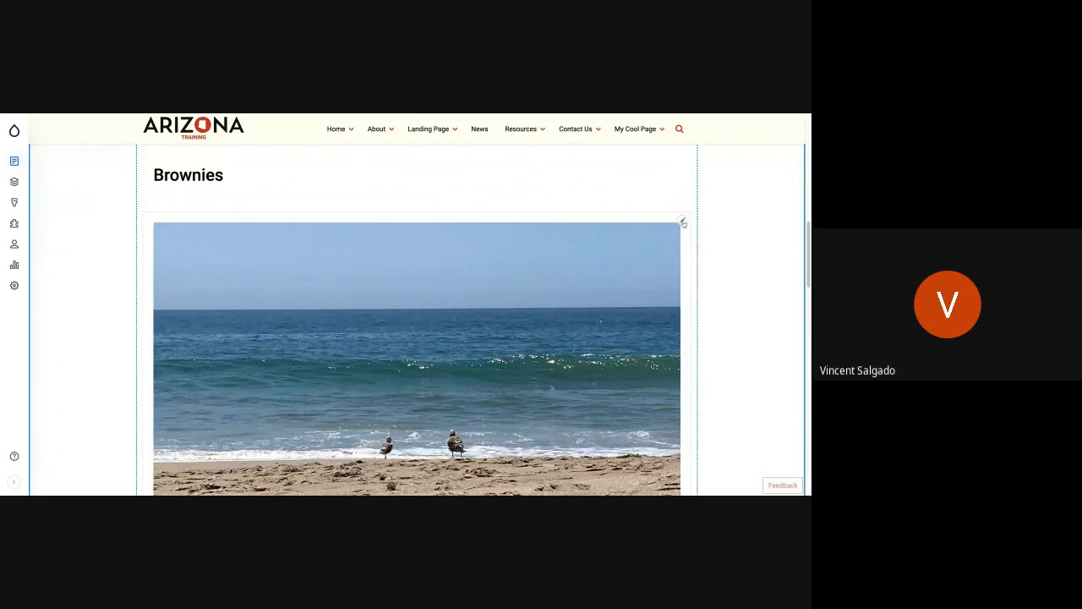
pyautogui.click(683, 222)
pyautogui.click(658, 273)
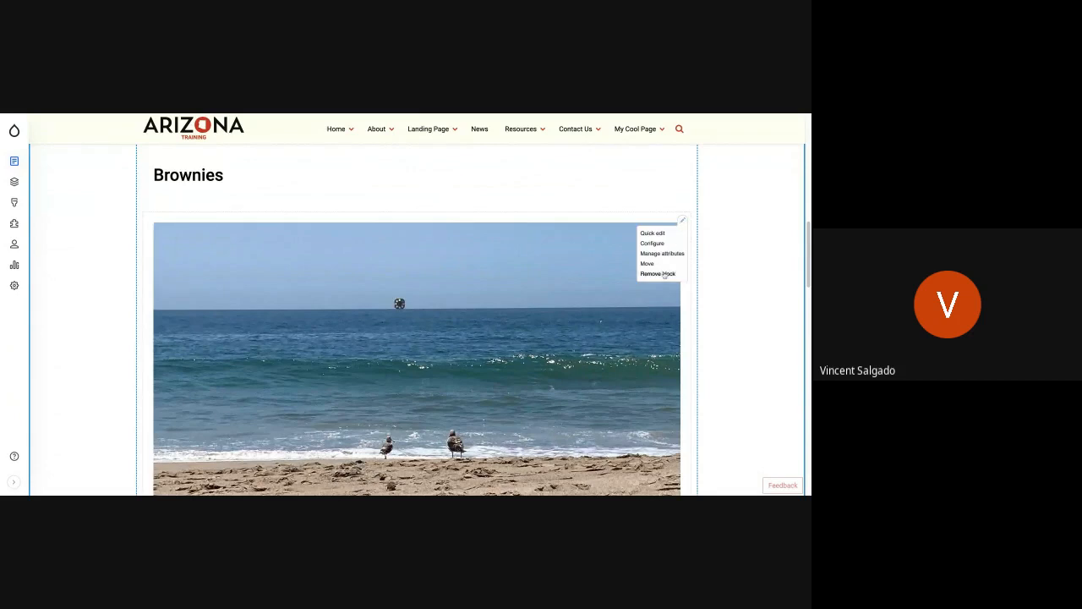
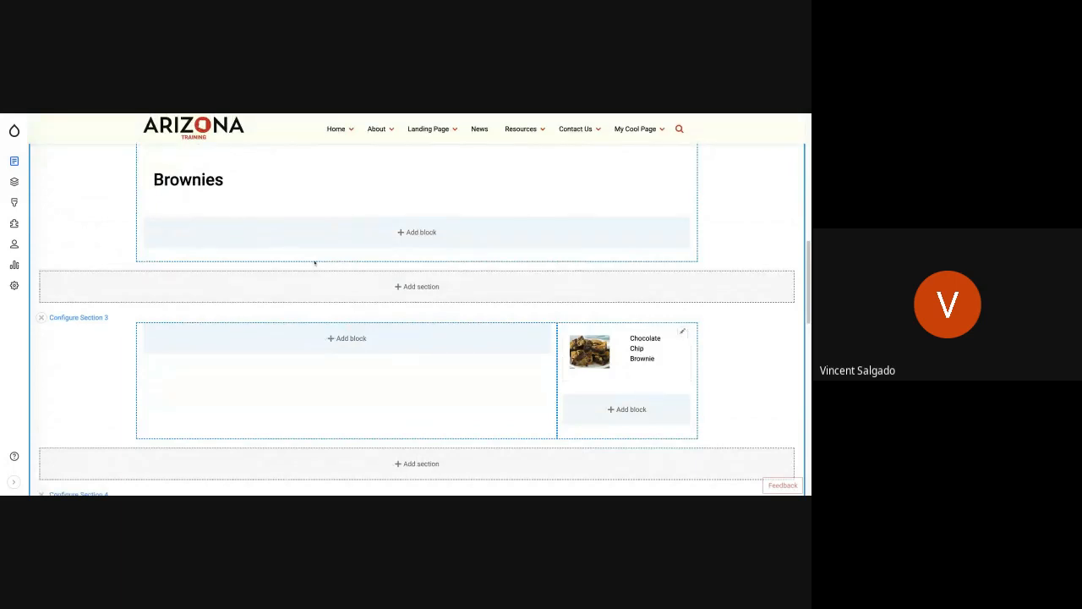
# Step: Open the custom block library and look through its list for the Chocolate Chip Brownie block
pyautogui.moveTo(16, 184)
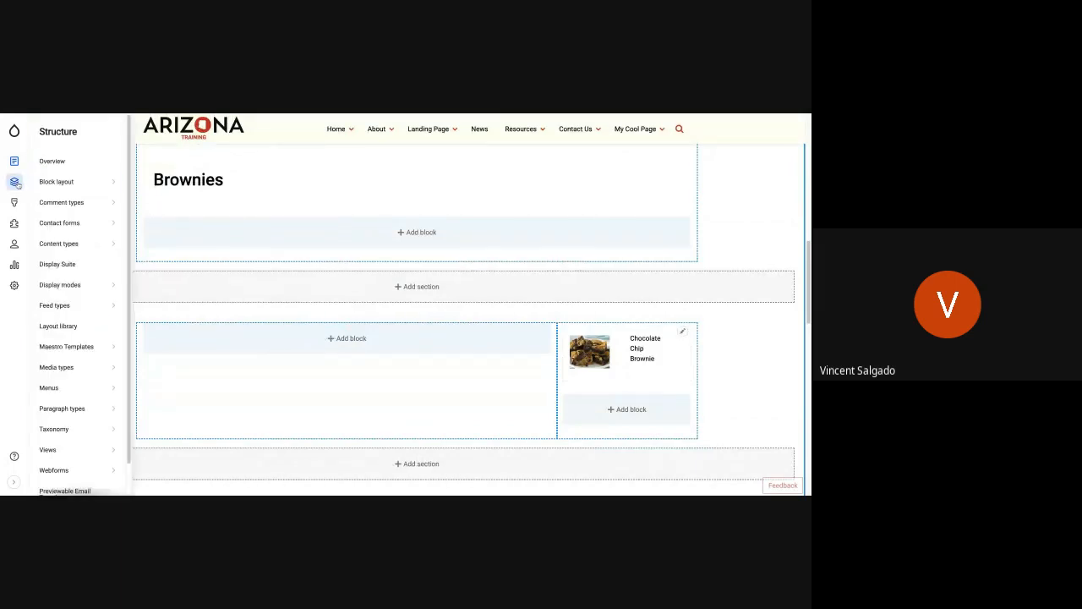
pyautogui.moveTo(80, 182)
pyautogui.click(184, 222)
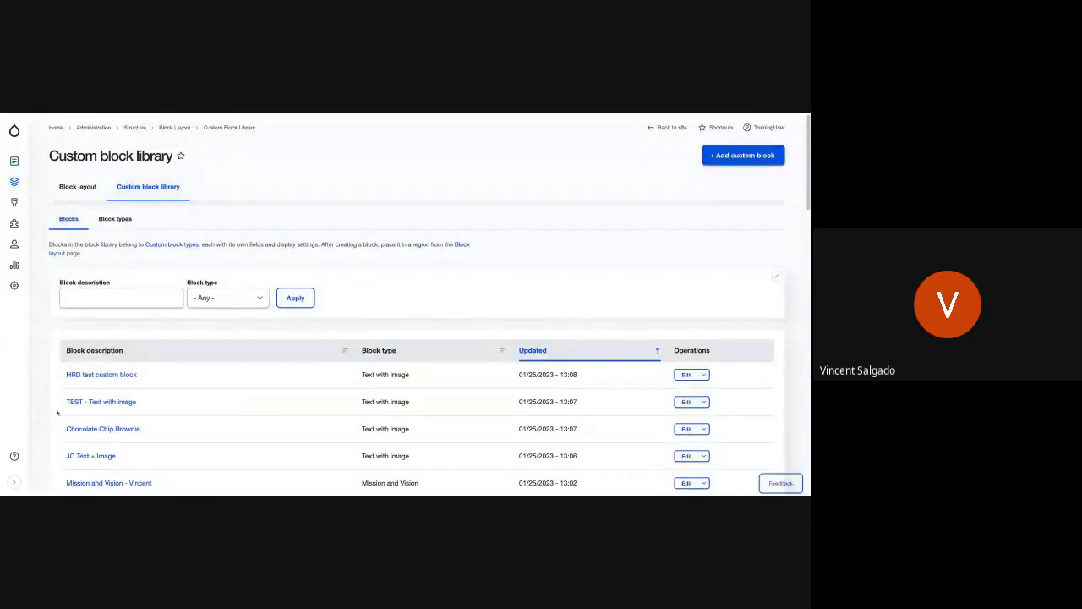
pyautogui.scroll(-1, 139, 402)
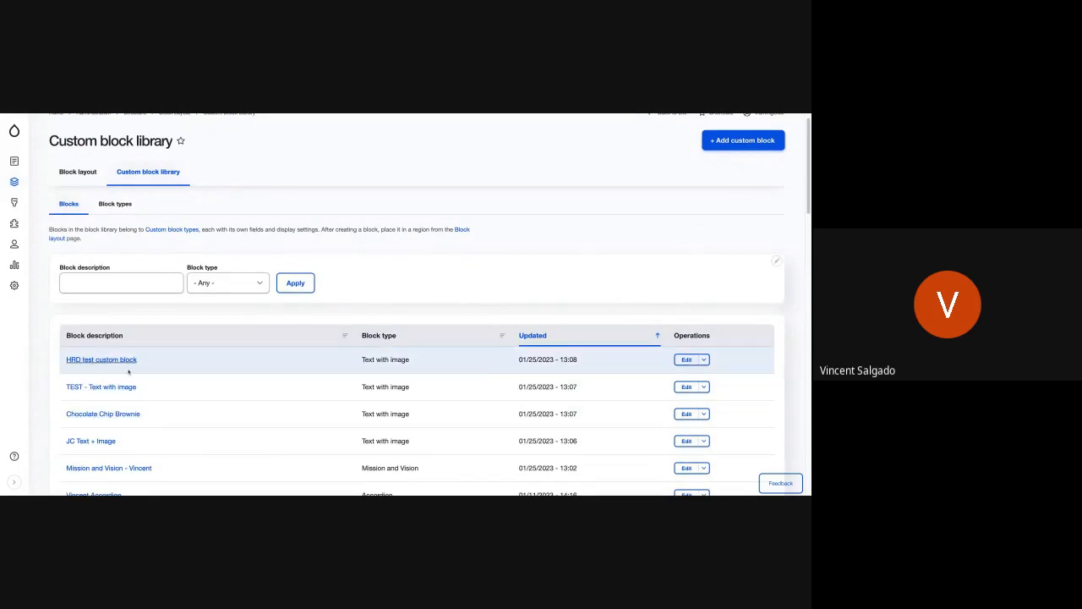
pyautogui.scroll(-2, 139, 432)
pyautogui.scroll(1, 139, 432)
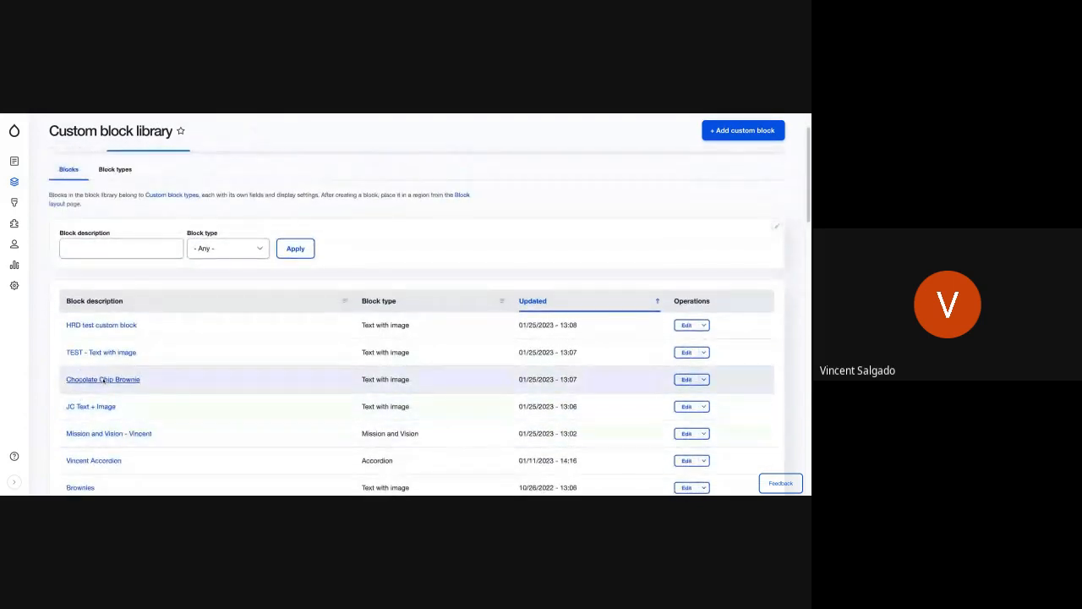
pyautogui.scroll(1, 27, 142)
# Step: Open My Cool Page from the site's content list
pyautogui.moveTo(14, 130)
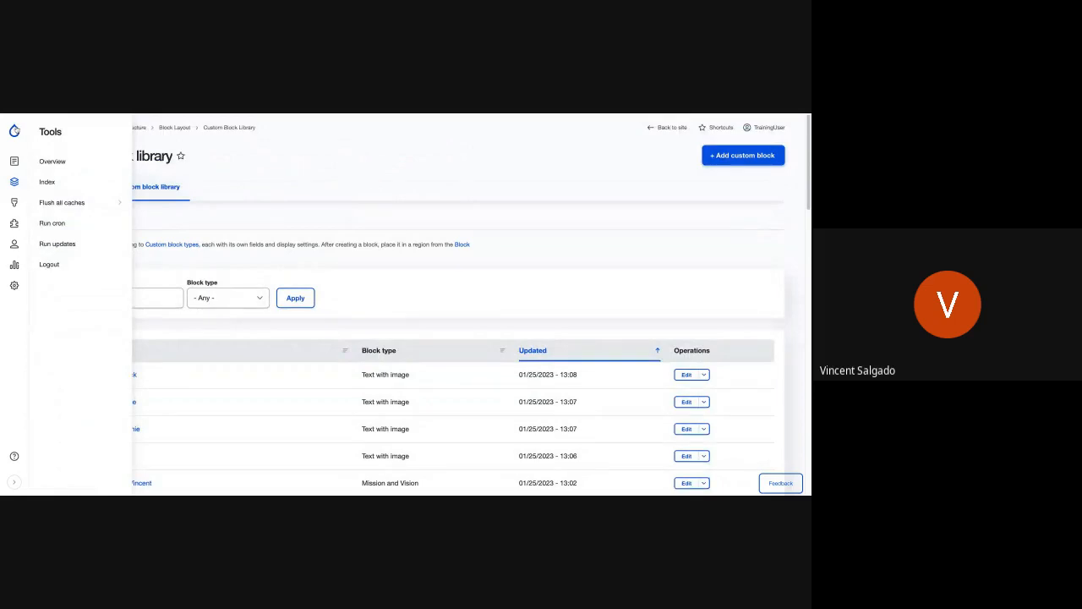
pyautogui.moveTo(17, 161)
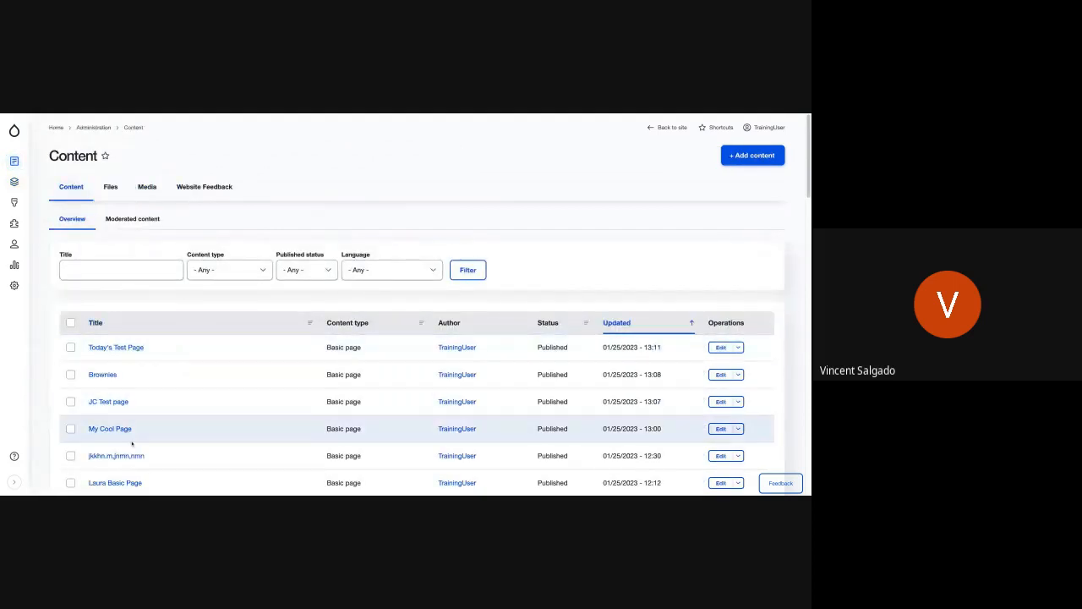
pyautogui.scroll(-1, 122, 405)
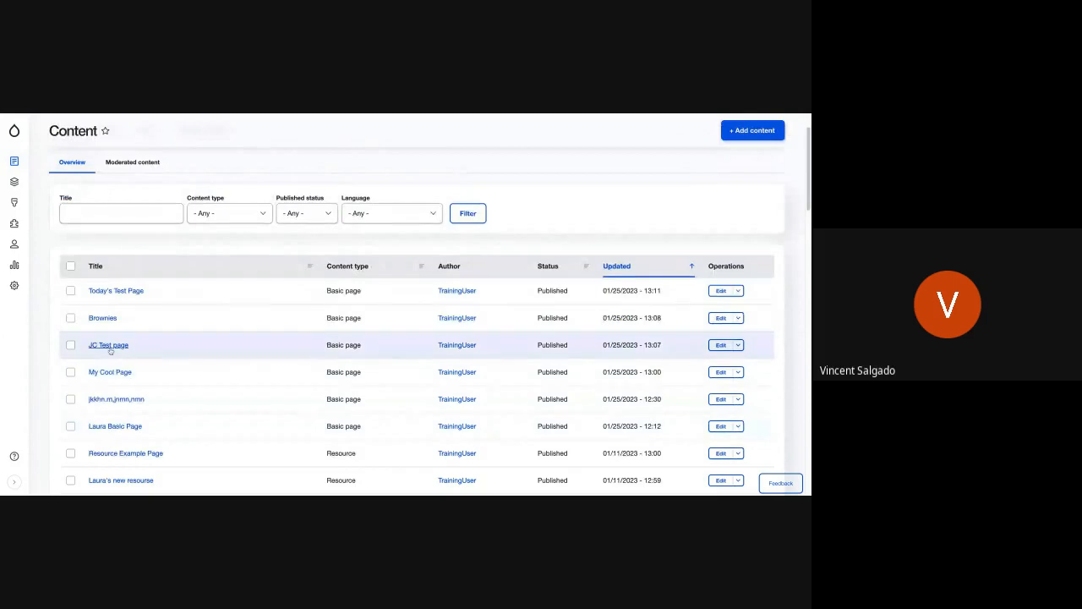
pyautogui.click(105, 378)
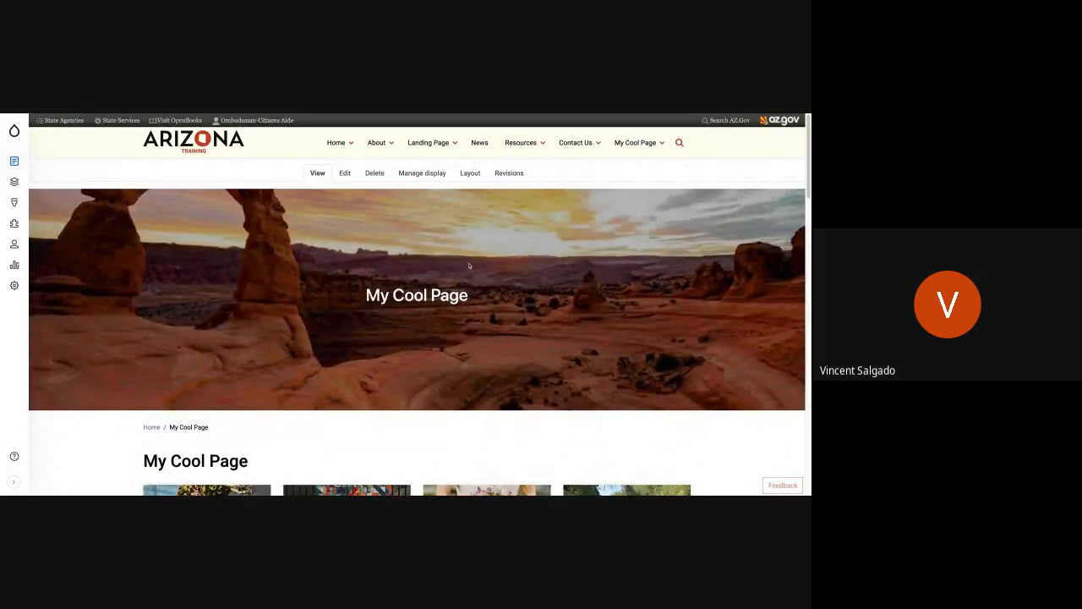
# Step: In My Cool Page's layout, add the existing Chocolate Chip Brownie block to the wide column of the empty section above Location
pyautogui.scroll(-5, 496, 313)
pyautogui.scroll(-10, 416, 304)
pyautogui.scroll(-10, 417, 319)
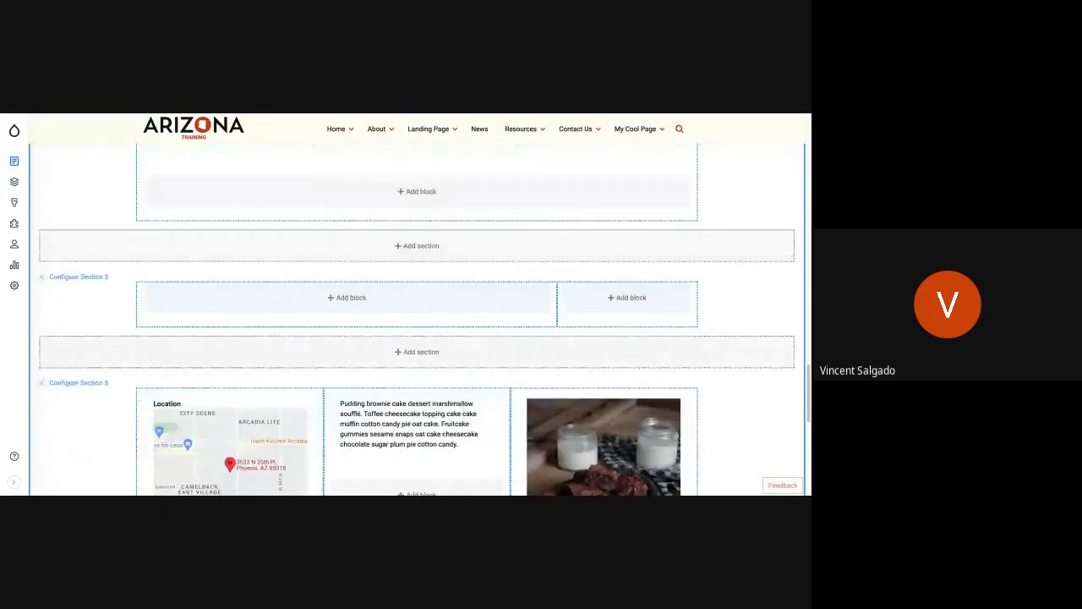
pyautogui.click(361, 301)
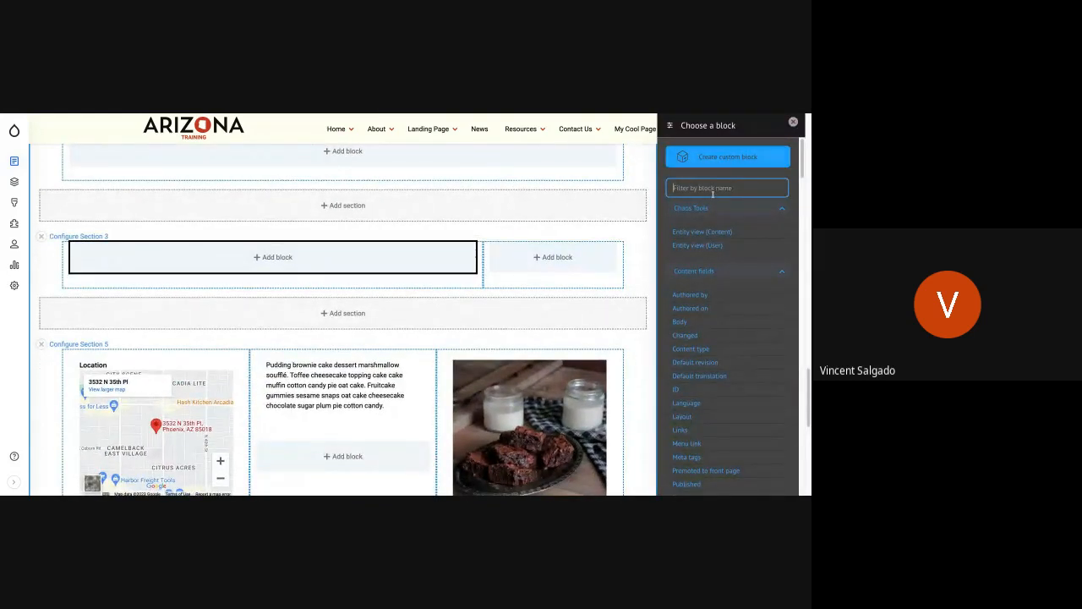
pyautogui.write('chocol')
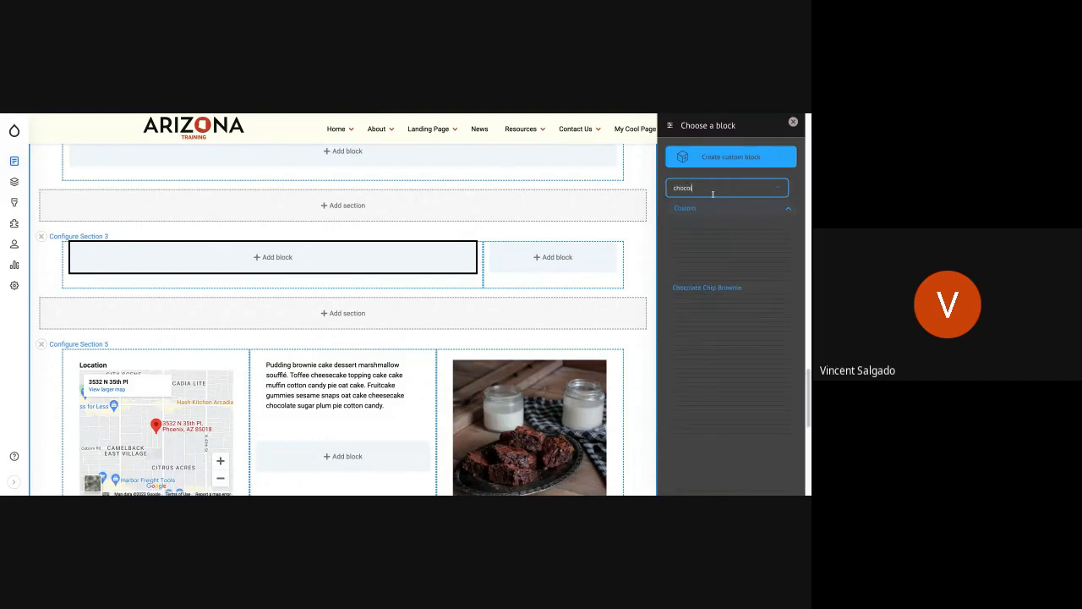
pyautogui.click(715, 289)
pyautogui.click(329, 392)
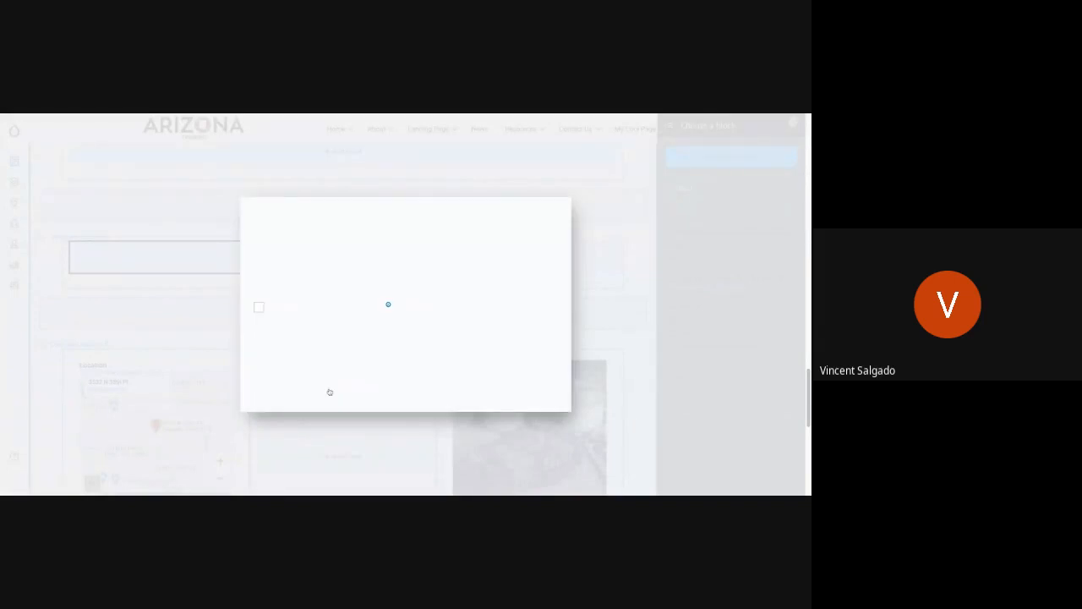
# Step: Review the placed Chocolate Chip Brownie block and save My Cool Page's layout
pyautogui.scroll(5, 404, 304)
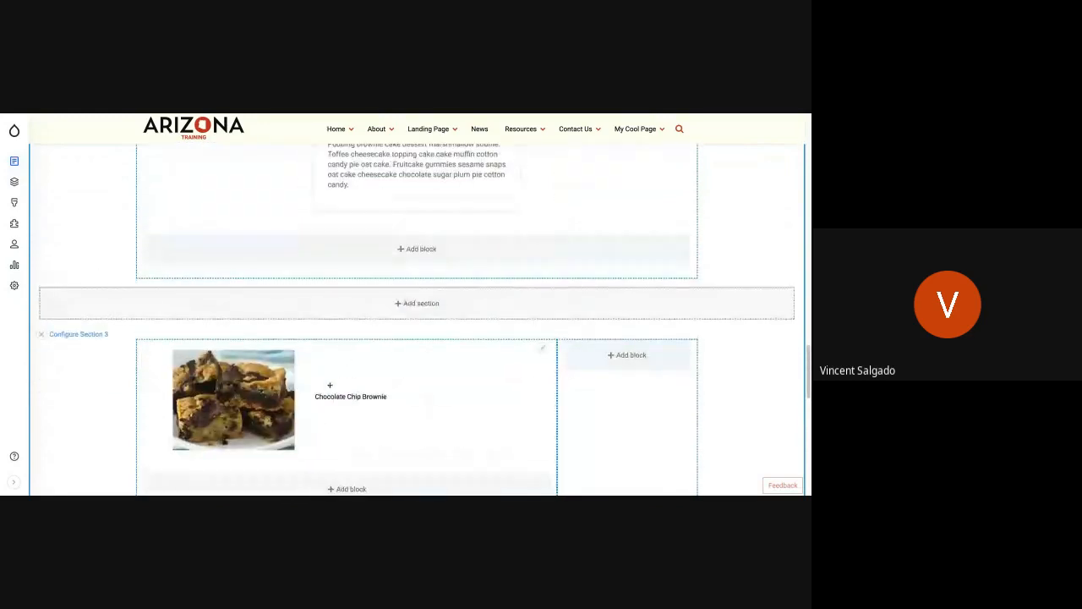
pyautogui.scroll(3, 329, 384)
pyautogui.scroll(-3, 308, 362)
pyautogui.scroll(1, 219, 237)
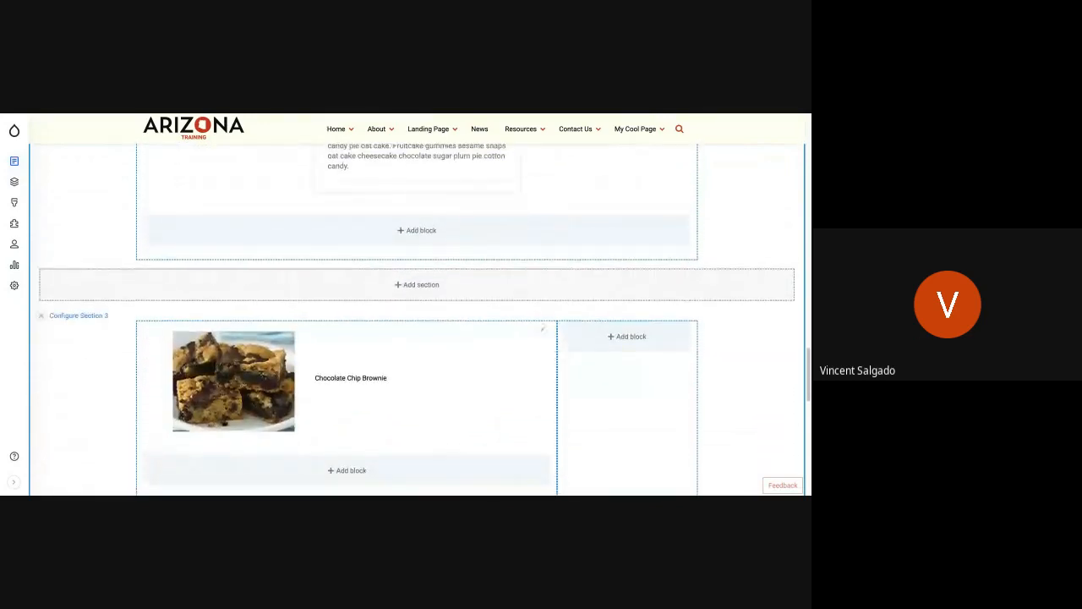
pyautogui.scroll(10, 196, 227)
pyautogui.scroll(5, 196, 227)
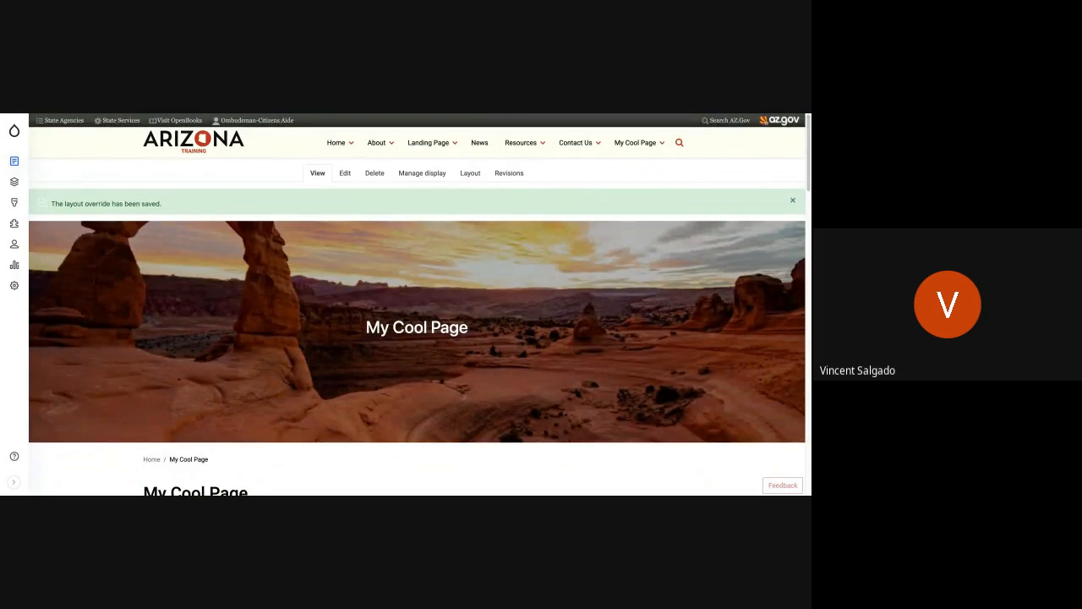
# Step: Check the Chocolate Chip Brownie block below the Other card on the saved page
pyautogui.scroll(-10, 558, 328)
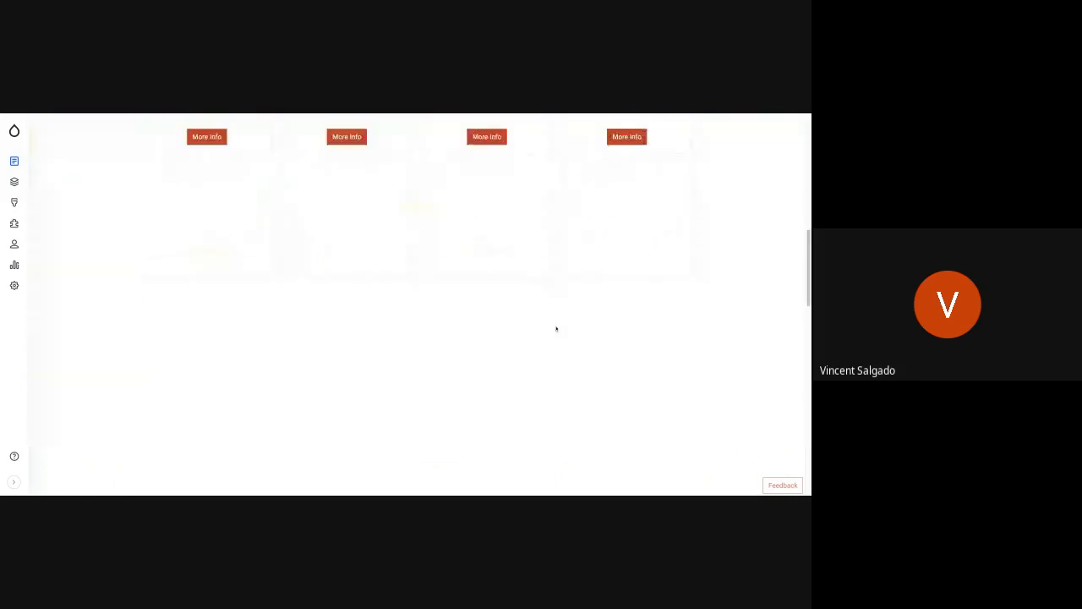
pyautogui.scroll(-15, 557, 328)
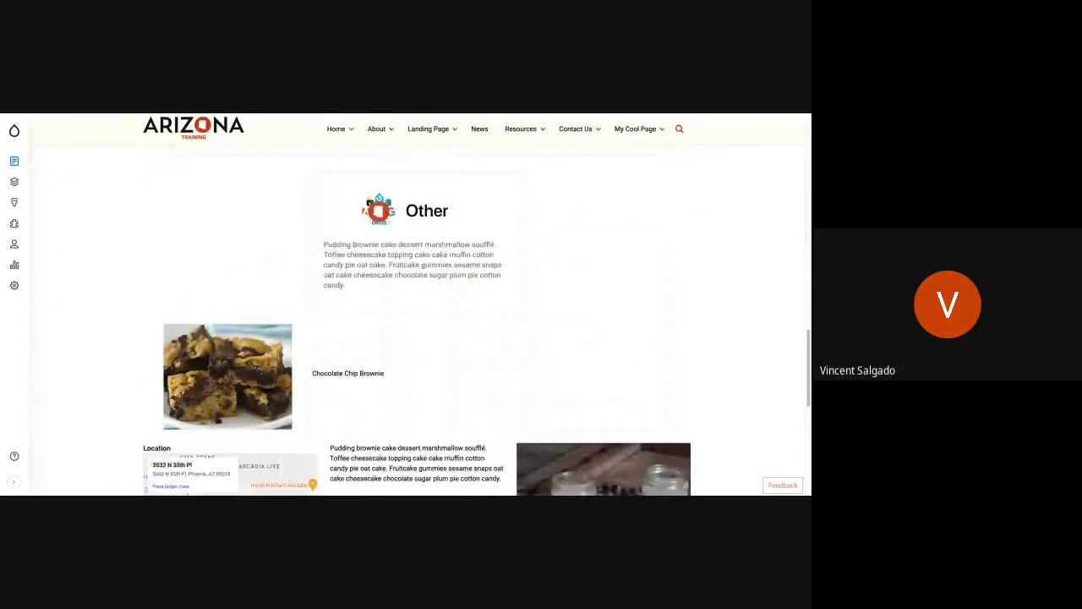
pyautogui.scroll(6, 420, 319)
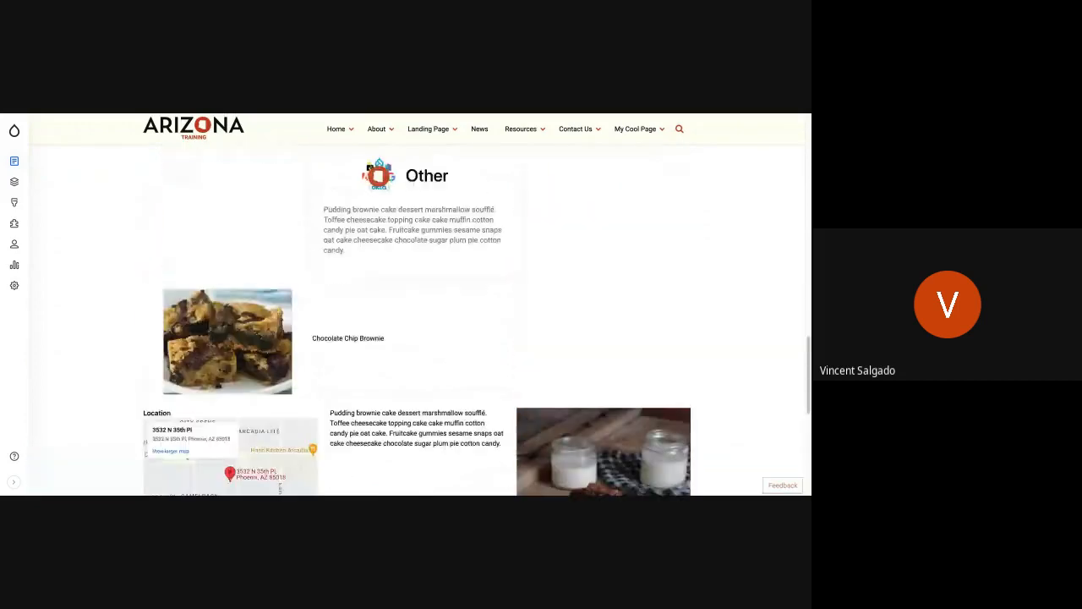
pyautogui.scroll(8, 421, 319)
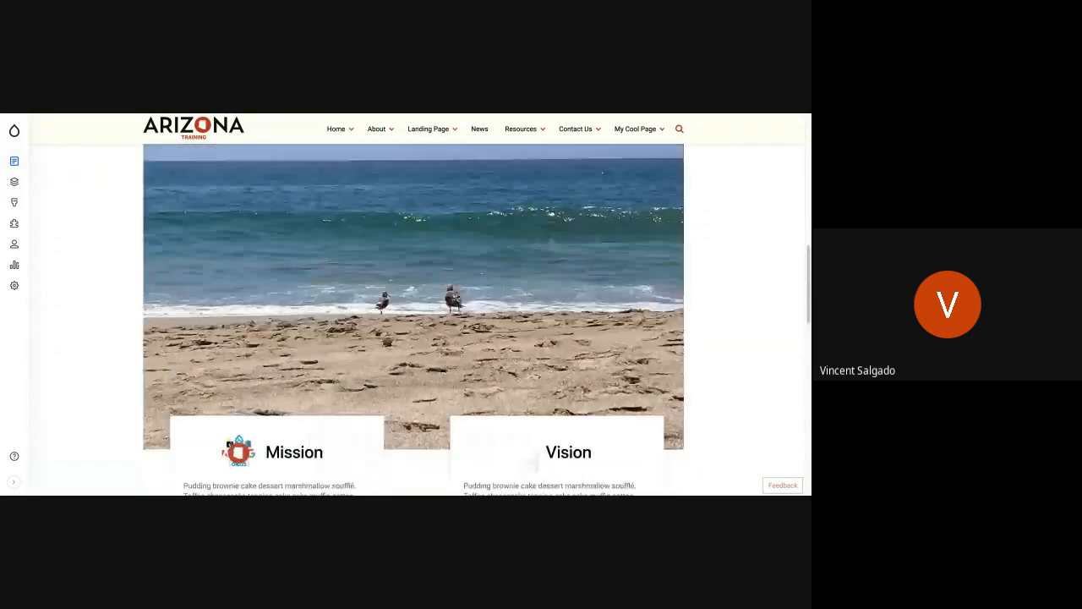
# Step: Examine the arrangement of My Cool Page's banner, four cards and Mission and Vision block
pyautogui.scroll(1, 419, 319)
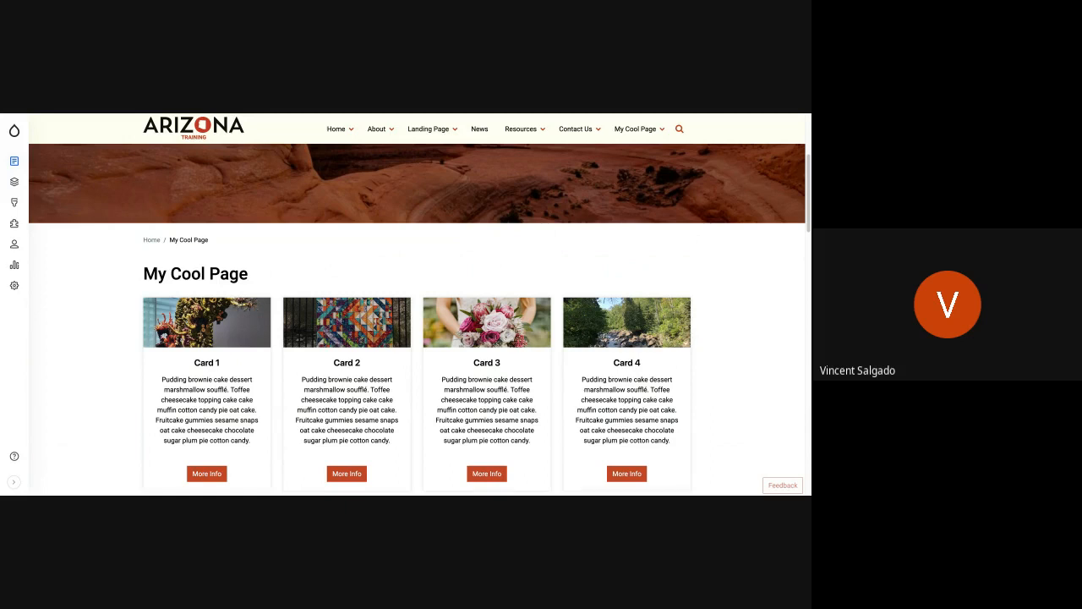
pyautogui.scroll(-5, 429, 339)
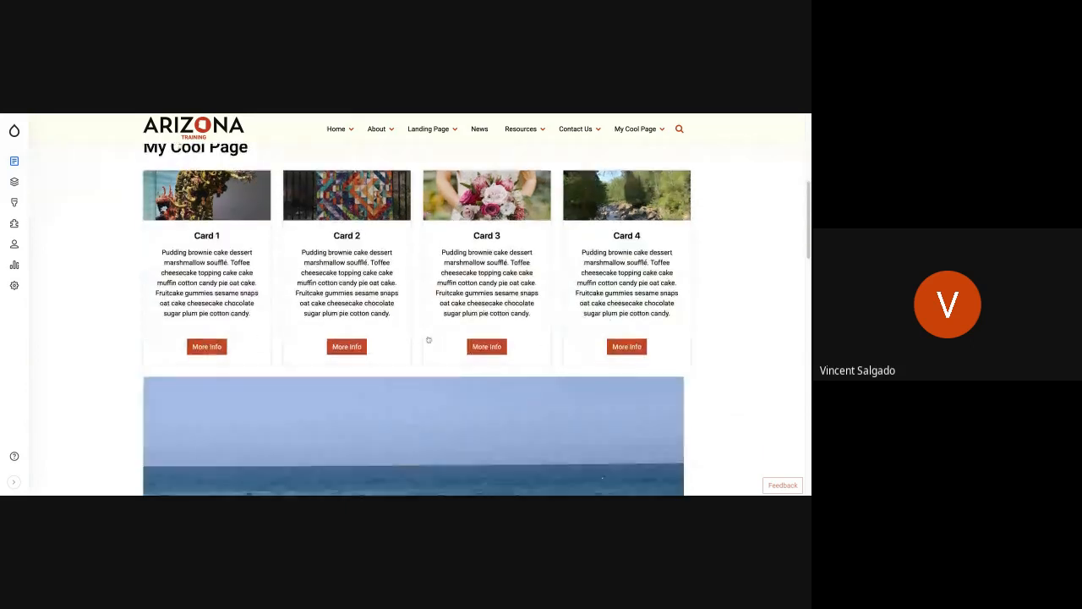
pyautogui.scroll(10, 429, 340)
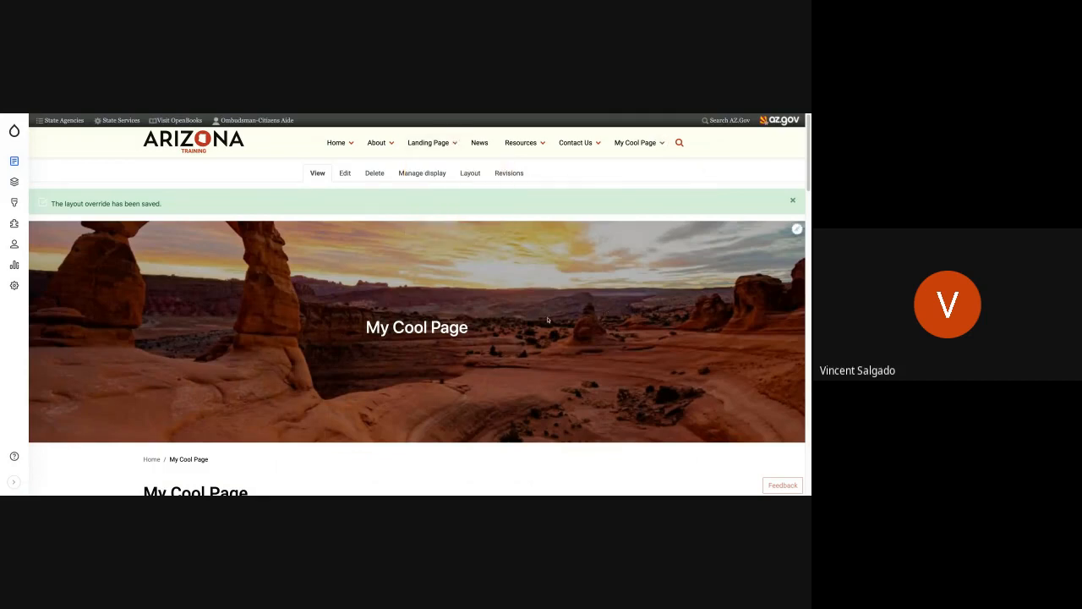
pyautogui.scroll(-5, 547, 319)
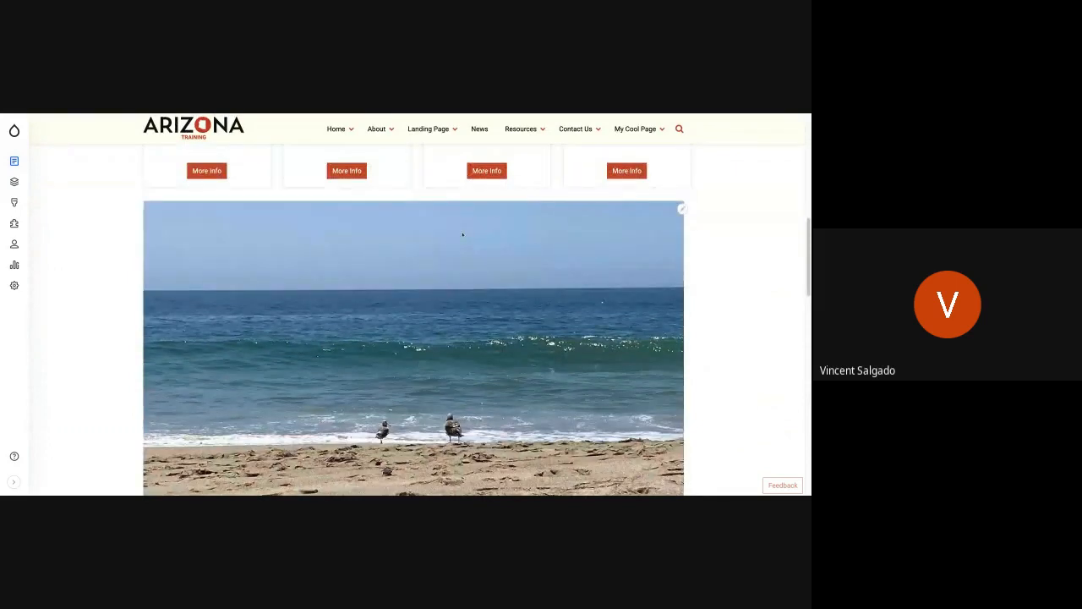
pyautogui.scroll(-5, 448, 243)
pyautogui.scroll(5, 448, 244)
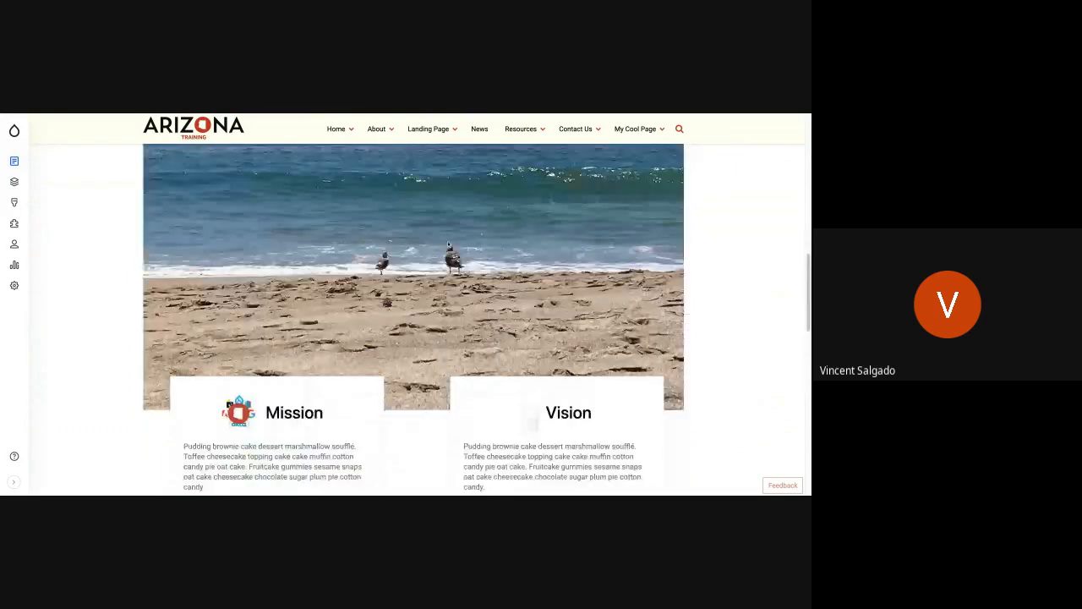
pyautogui.scroll(1, 152, 199)
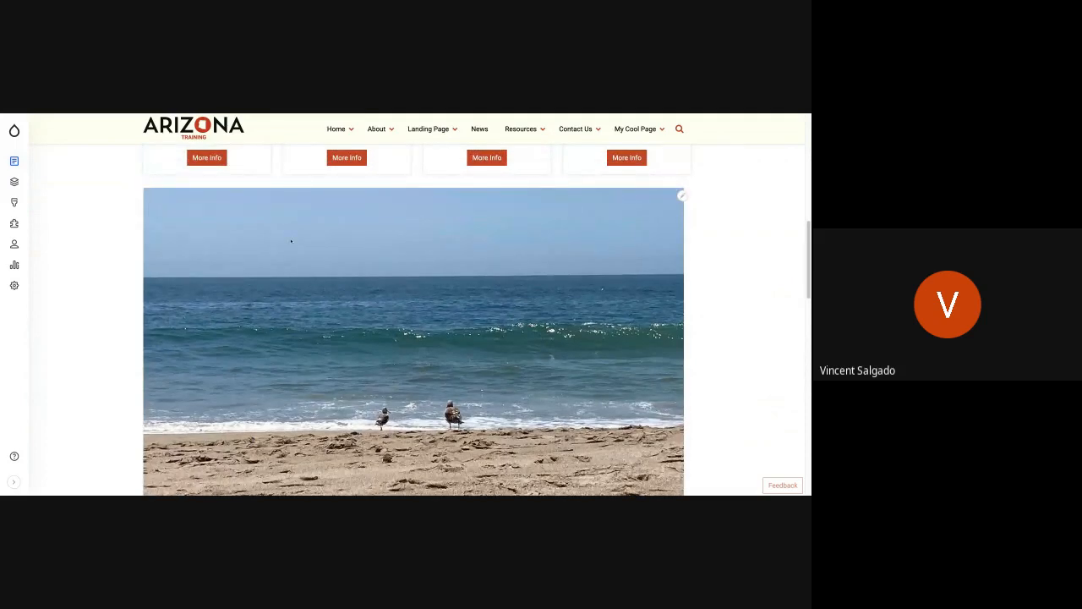
pyautogui.scroll(-3, 291, 241)
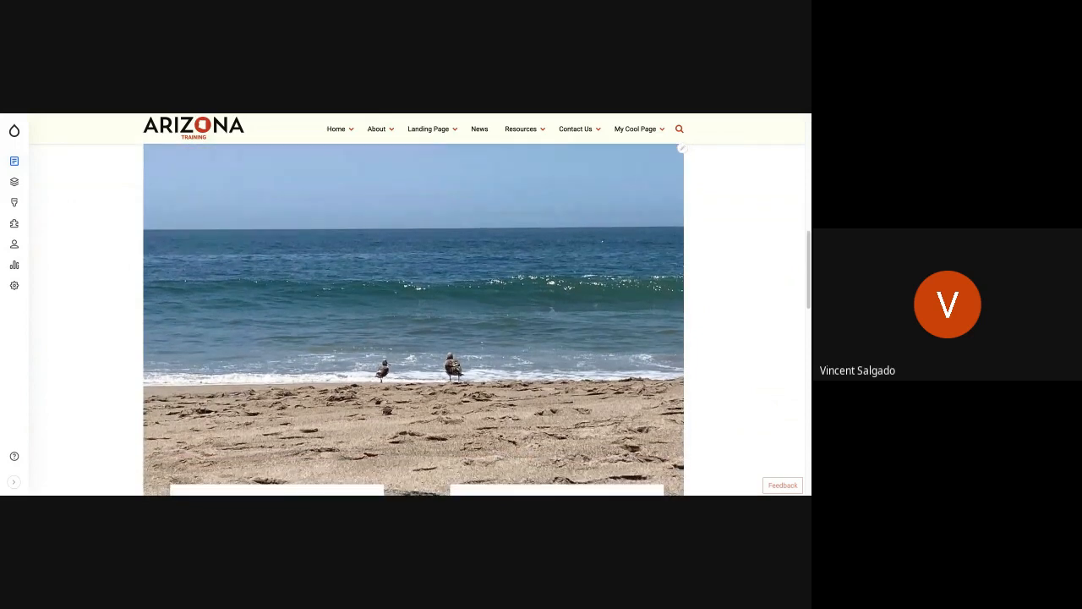
pyautogui.scroll(-5, 229, 186)
pyautogui.scroll(-3, 228, 186)
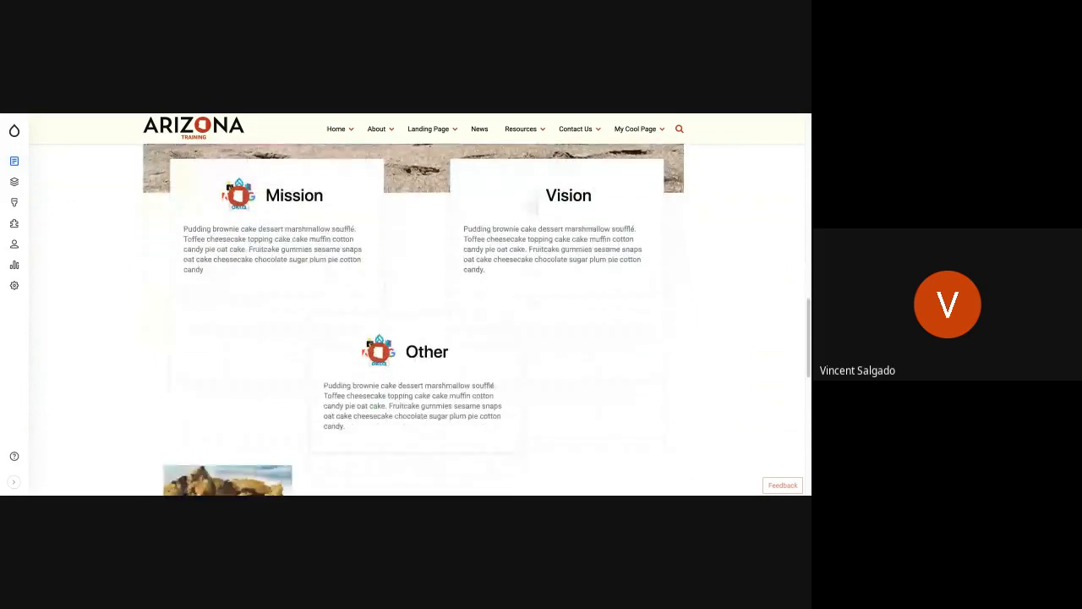
pyautogui.scroll(3, 228, 186)
pyautogui.scroll(5, 228, 186)
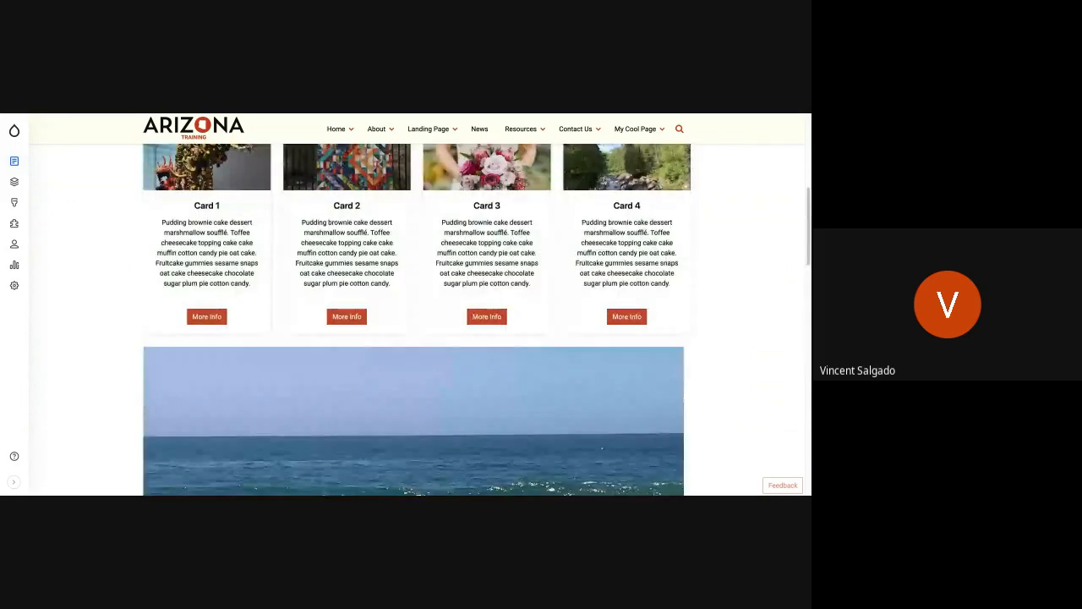
pyautogui.scroll(1, 418, 320)
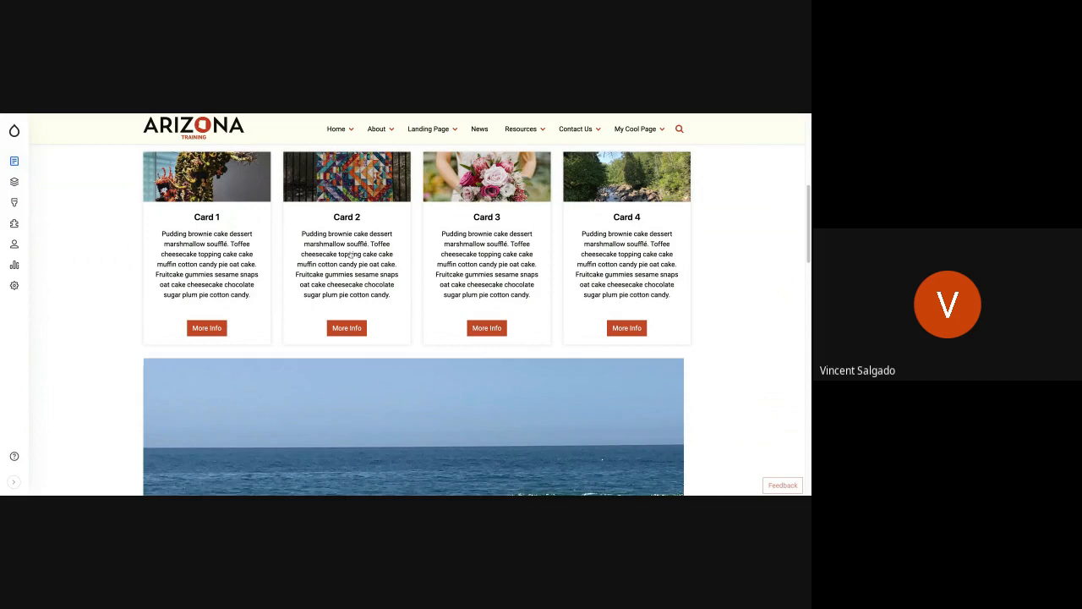
pyautogui.scroll(6, 351, 253)
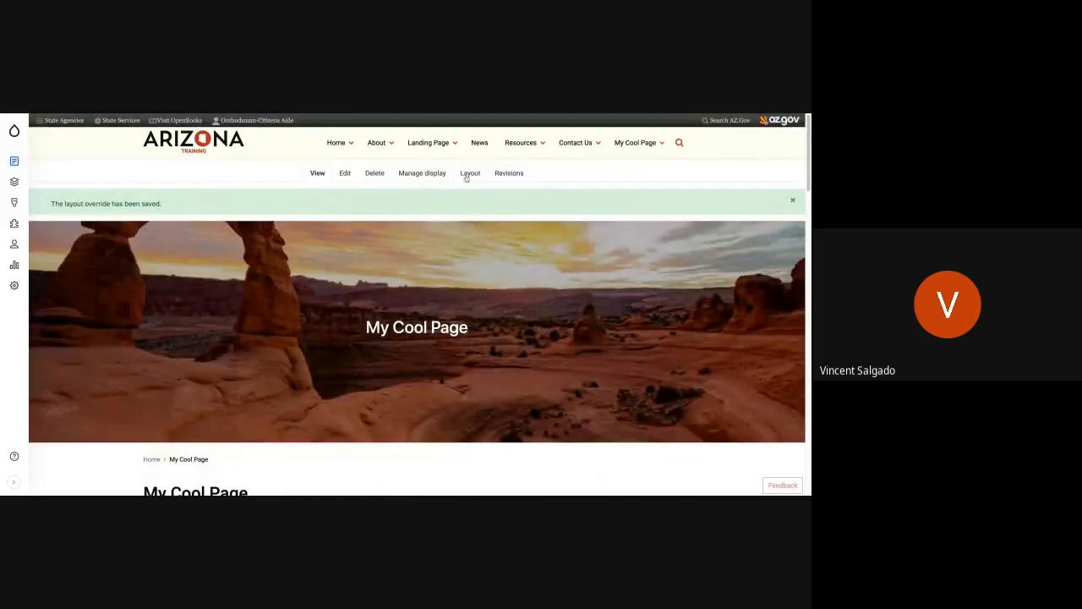
# Step: Open My Cool Page's layout for editing and the configuration of the section holding the Mission and Vision block
pyautogui.click(467, 176)
pyautogui.scroll(-3, 349, 297)
pyautogui.scroll(-5, 349, 297)
pyautogui.scroll(-5, 349, 298)
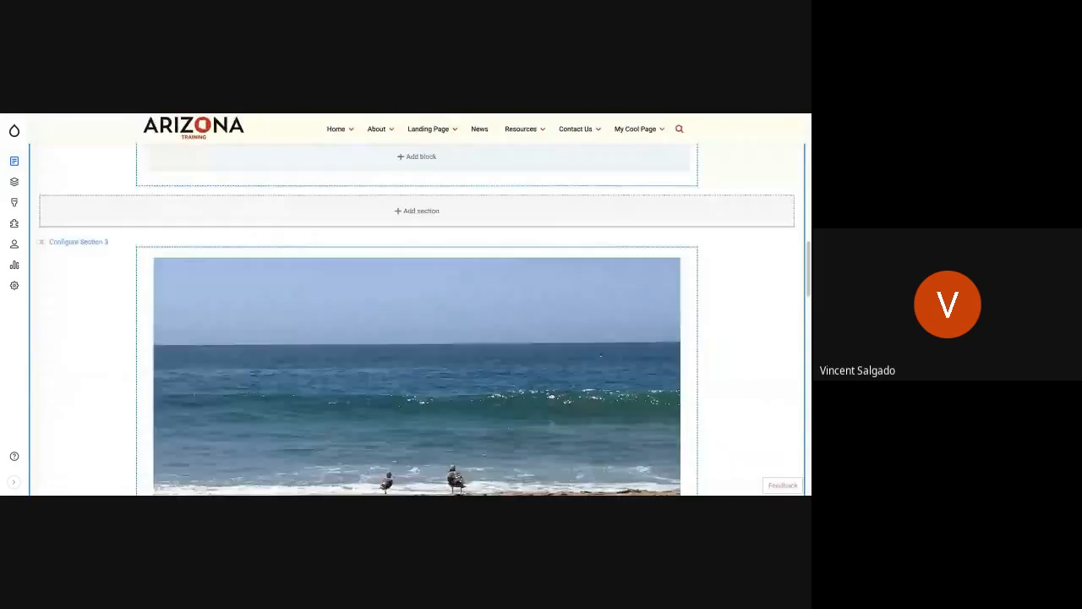
pyautogui.scroll(-1, 349, 297)
pyautogui.scroll(1, 133, 278)
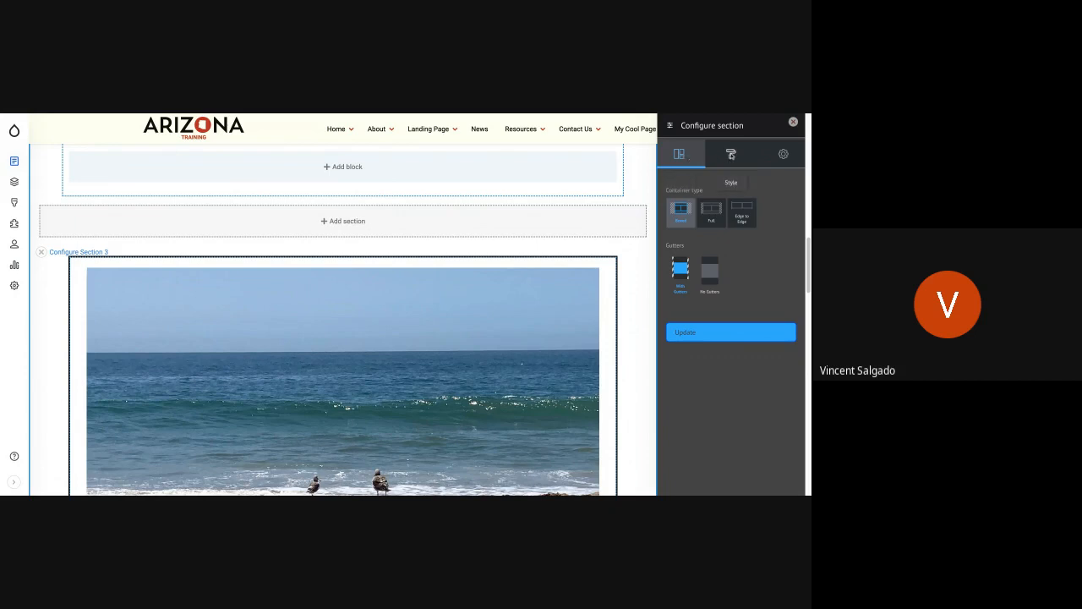
# Step: Examine the Mission and Vision section's style options for background, typography, spacing, border and scroll animation
pyautogui.click(732, 155)
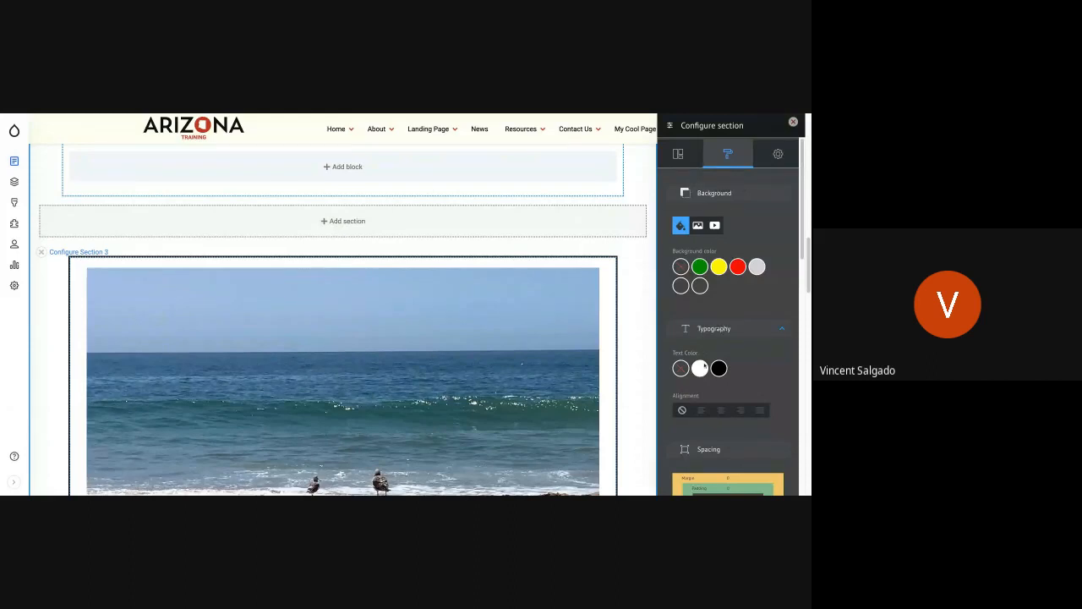
pyautogui.click(730, 416)
pyautogui.scroll(-2, 730, 414)
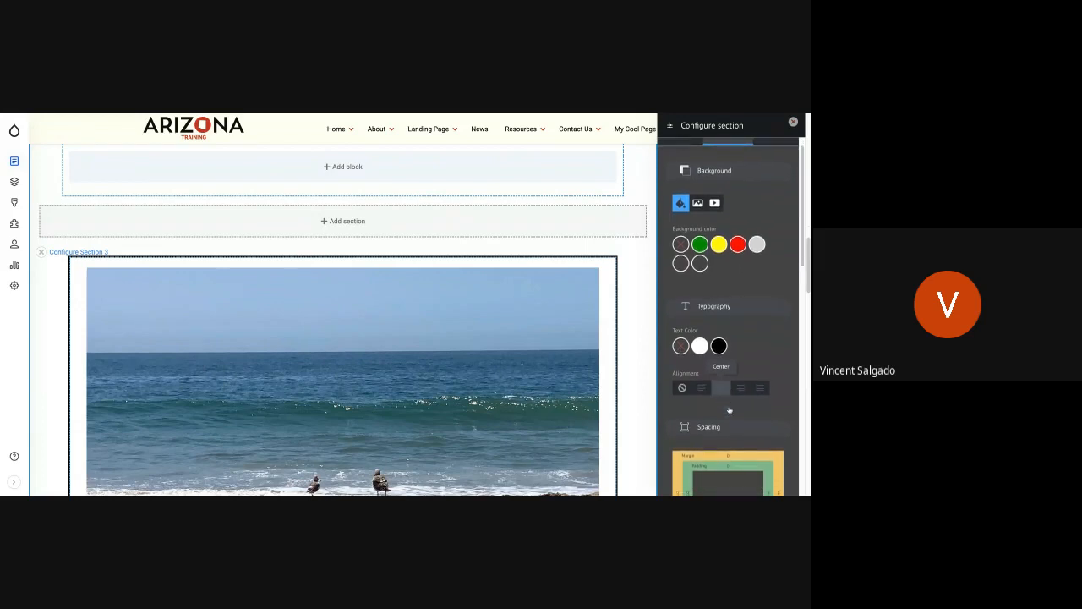
pyautogui.scroll(-4, 730, 410)
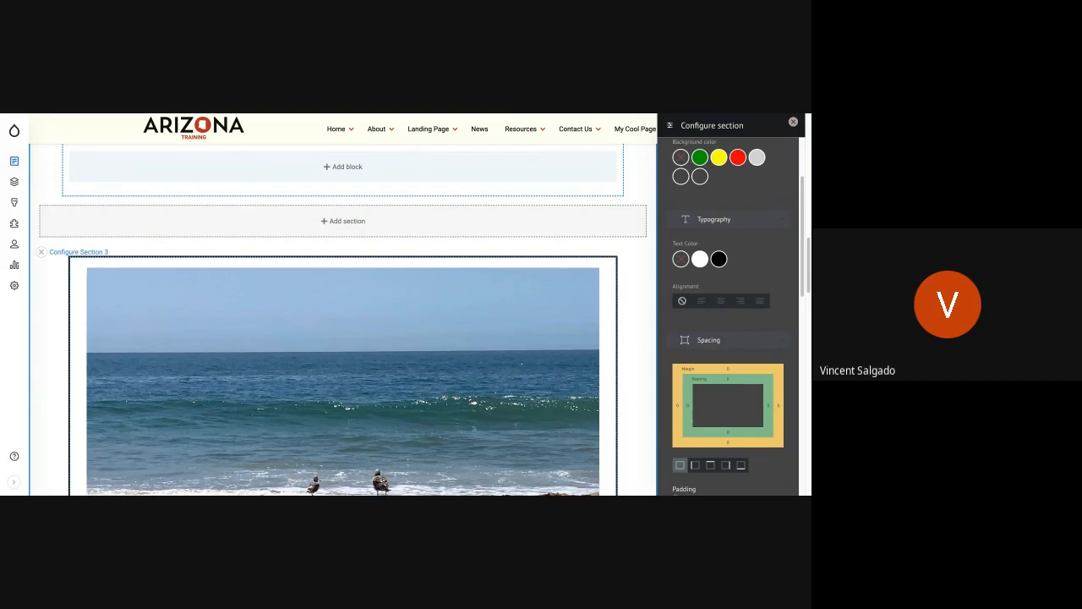
pyautogui.scroll(-10, 728, 338)
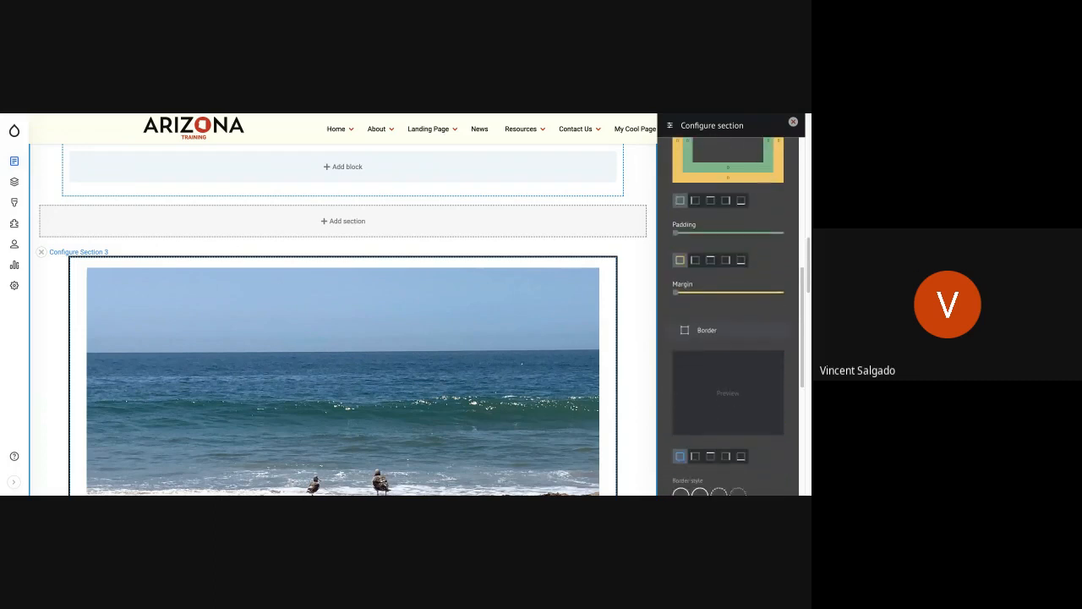
pyautogui.scroll(-2, 735, 334)
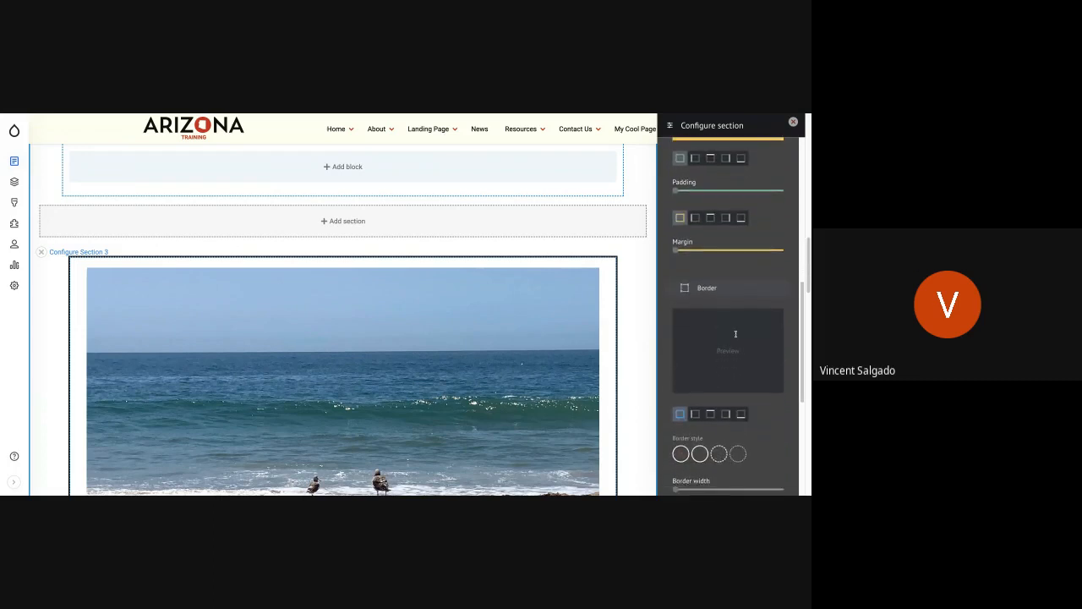
pyautogui.scroll(-3, 705, 355)
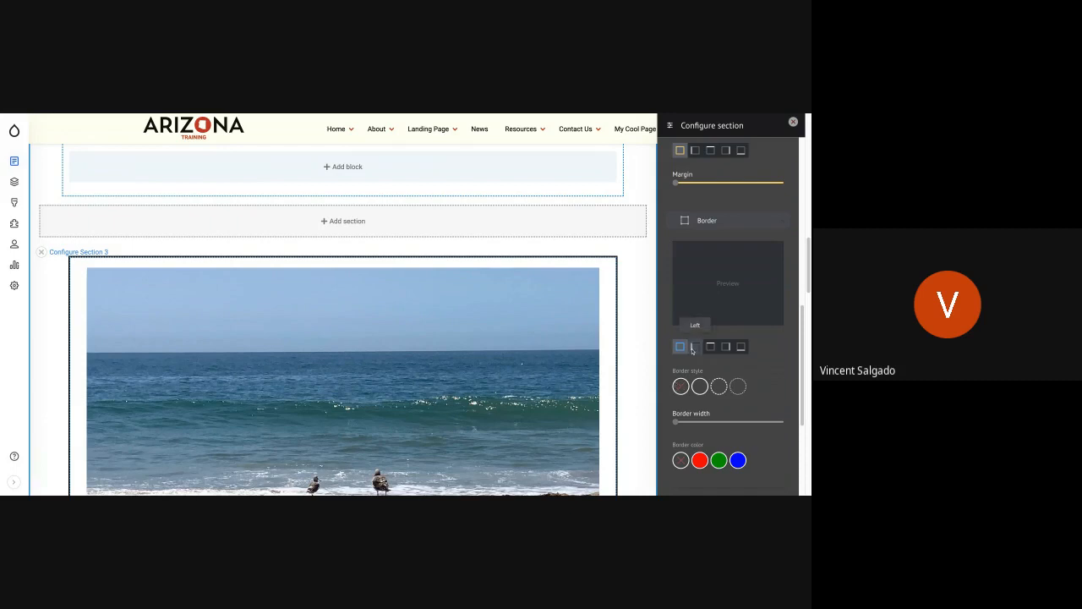
pyautogui.scroll(-6, 693, 346)
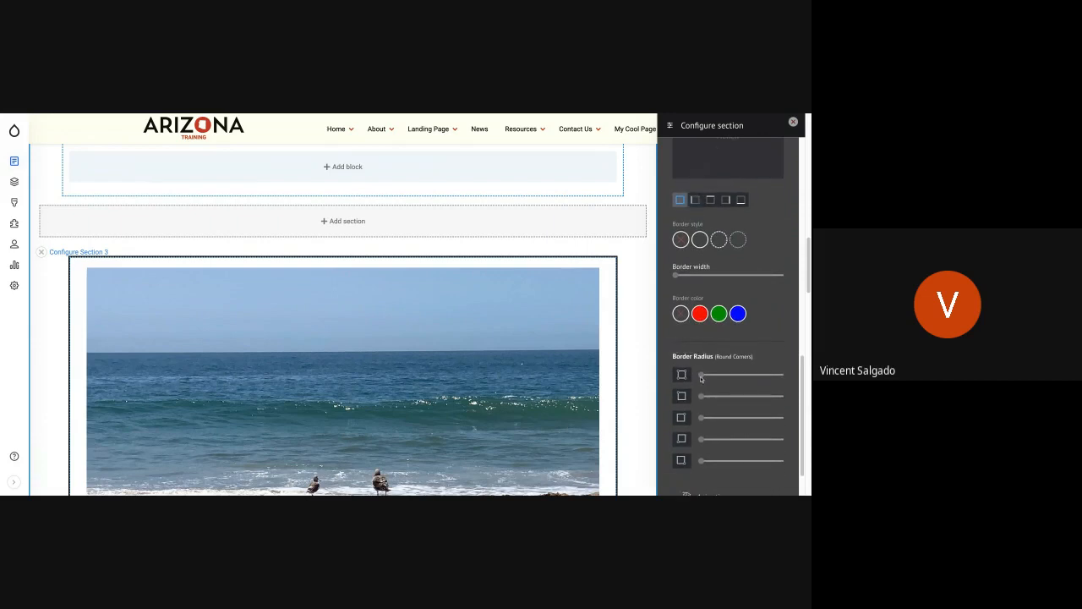
pyautogui.scroll(-3, 702, 386)
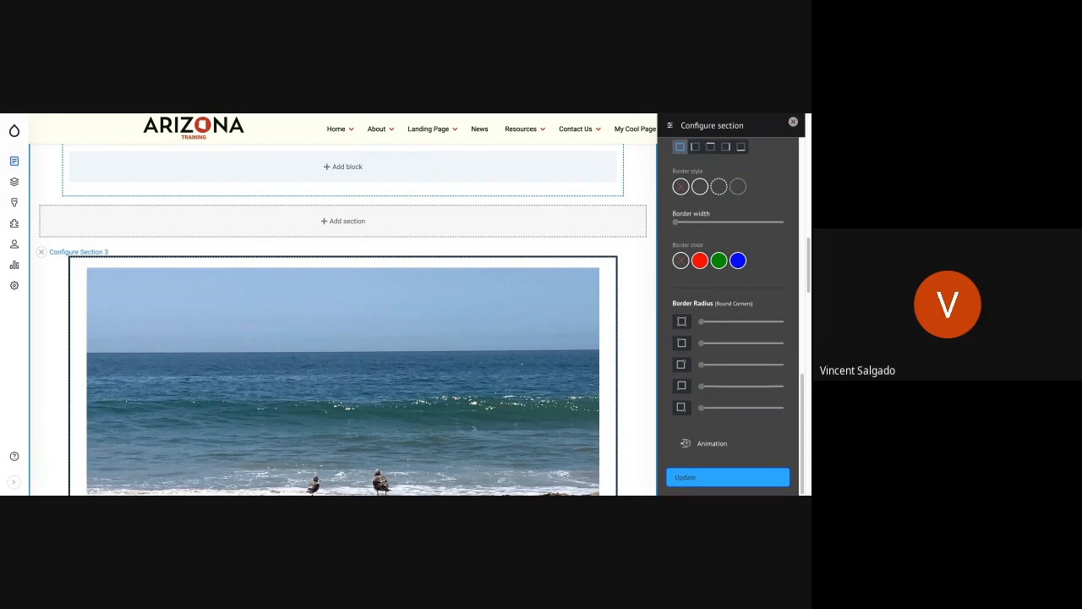
pyautogui.click(710, 444)
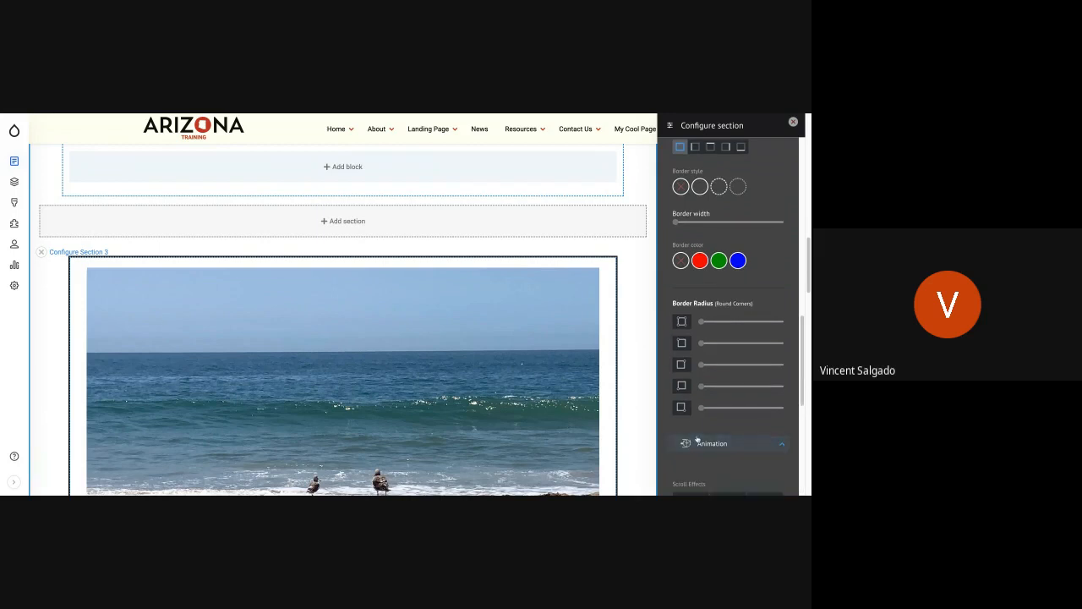
pyautogui.scroll(3, 696, 438)
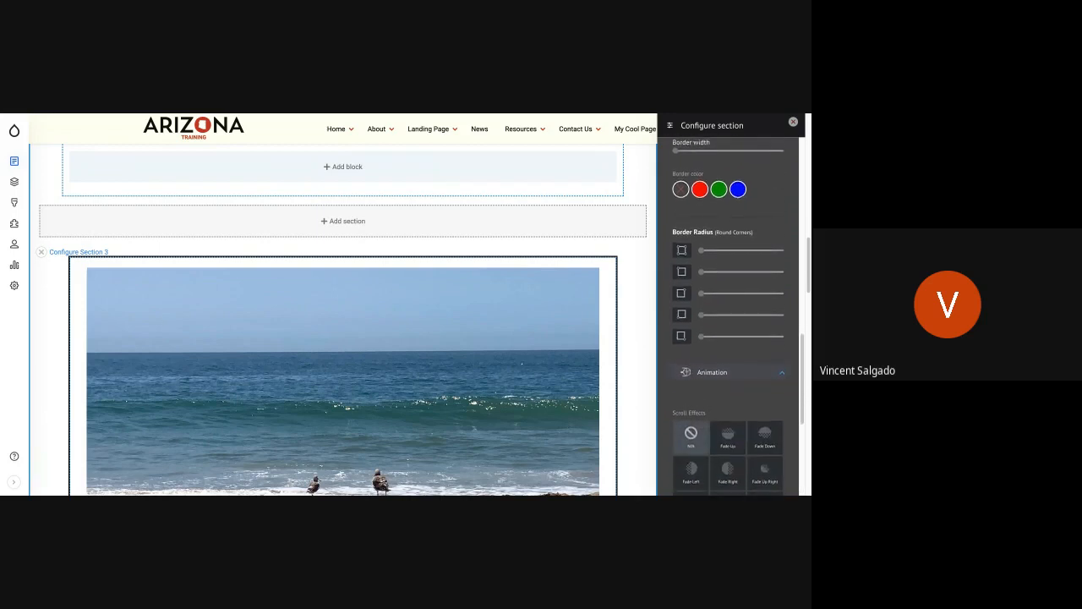
pyautogui.scroll(5, 728, 328)
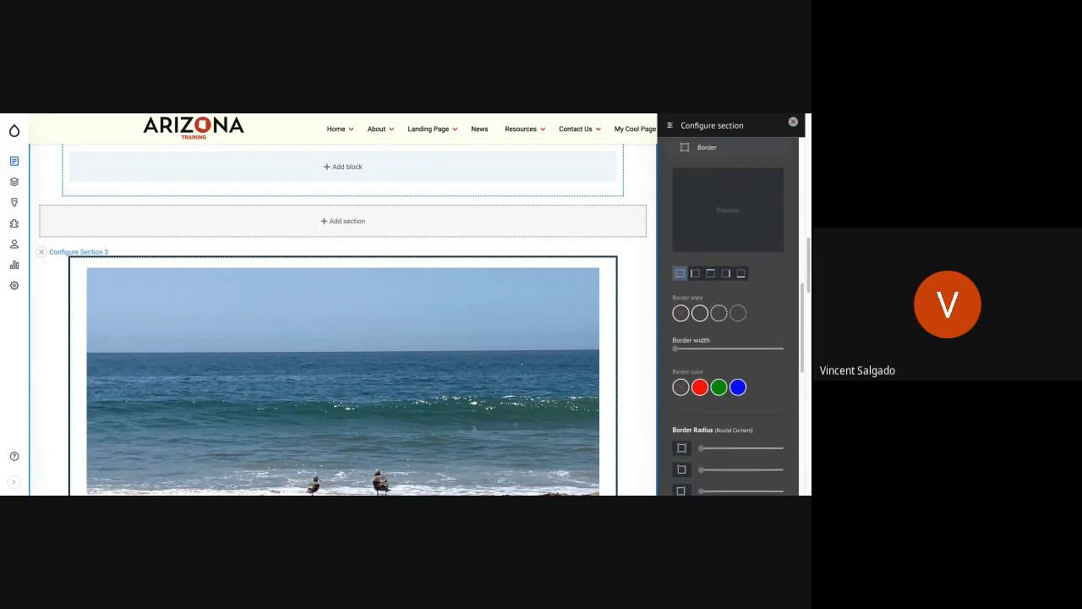
pyautogui.scroll(3, 728, 329)
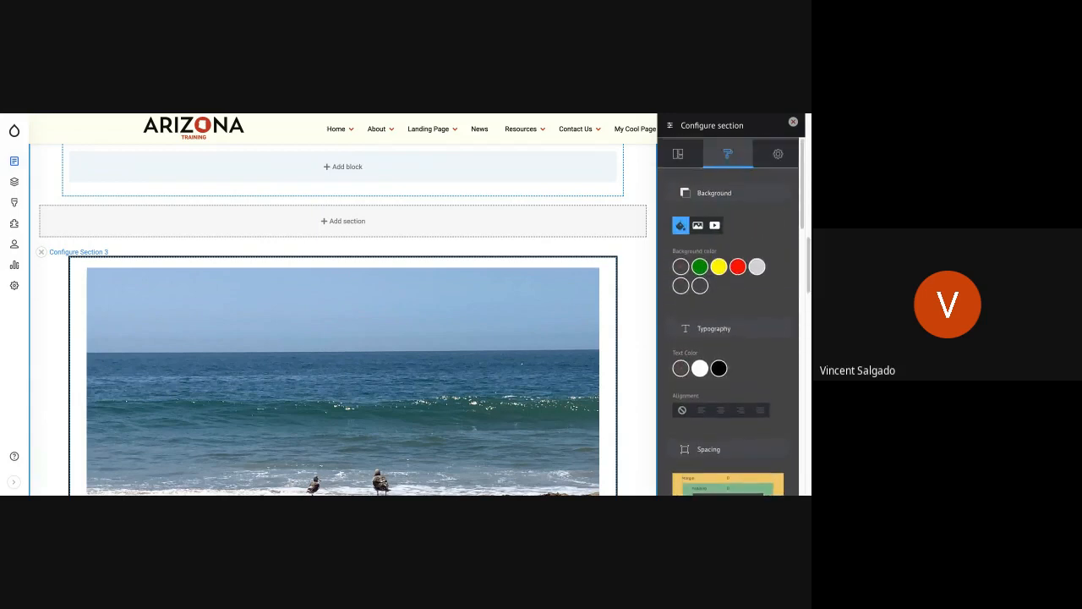
# Step: Examine the section's advanced settings for container, row and column classes and YAML attributes
pyautogui.click(779, 152)
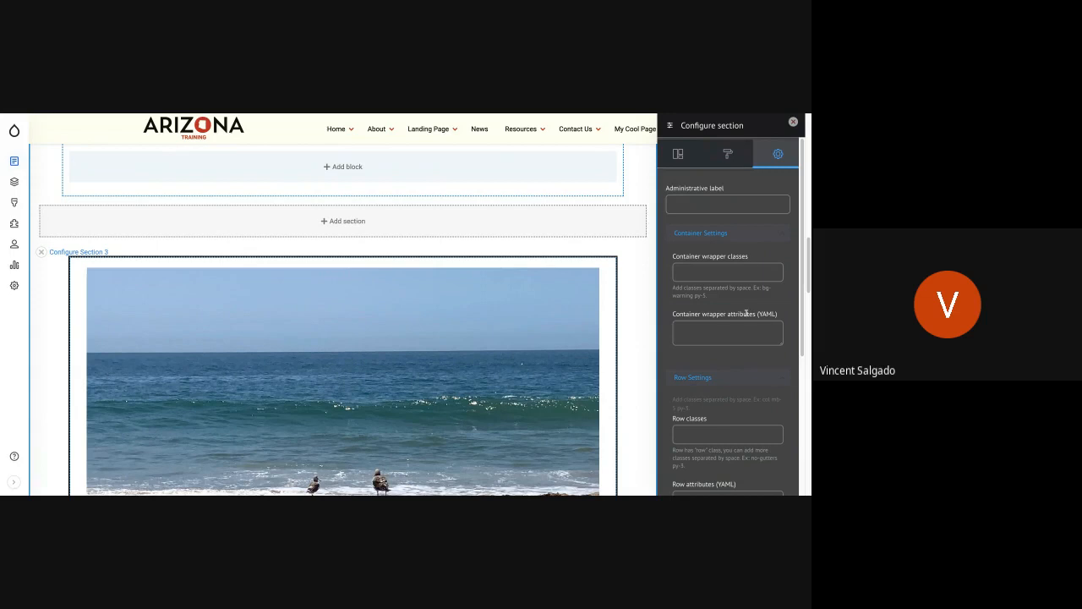
pyautogui.click(716, 331)
pyautogui.scroll(-3, 716, 331)
pyautogui.scroll(-1, 719, 326)
pyautogui.scroll(2, 719, 325)
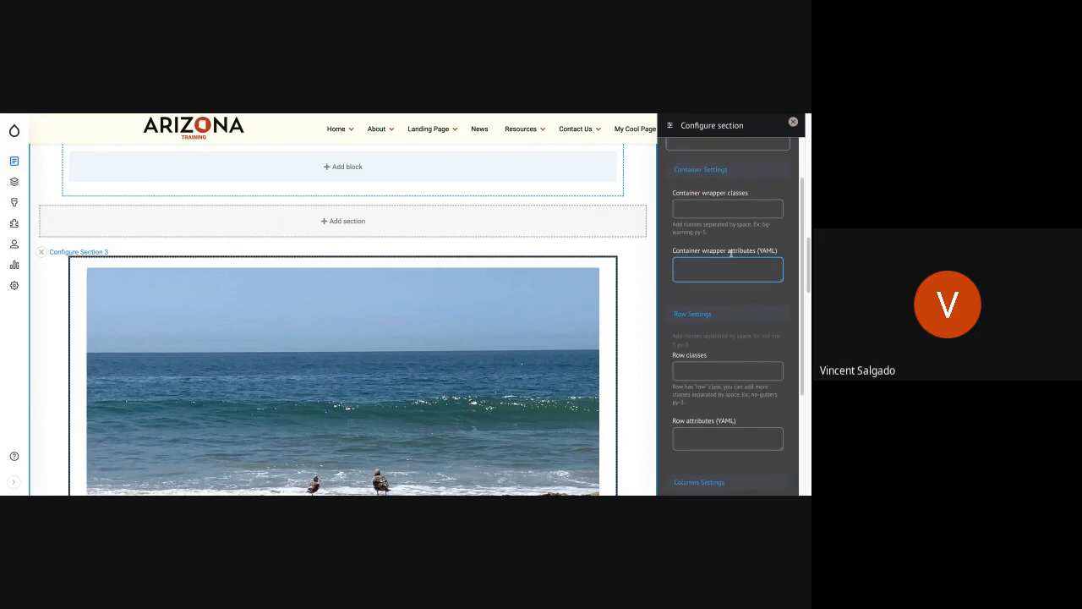
pyautogui.scroll(-2, 778, 332)
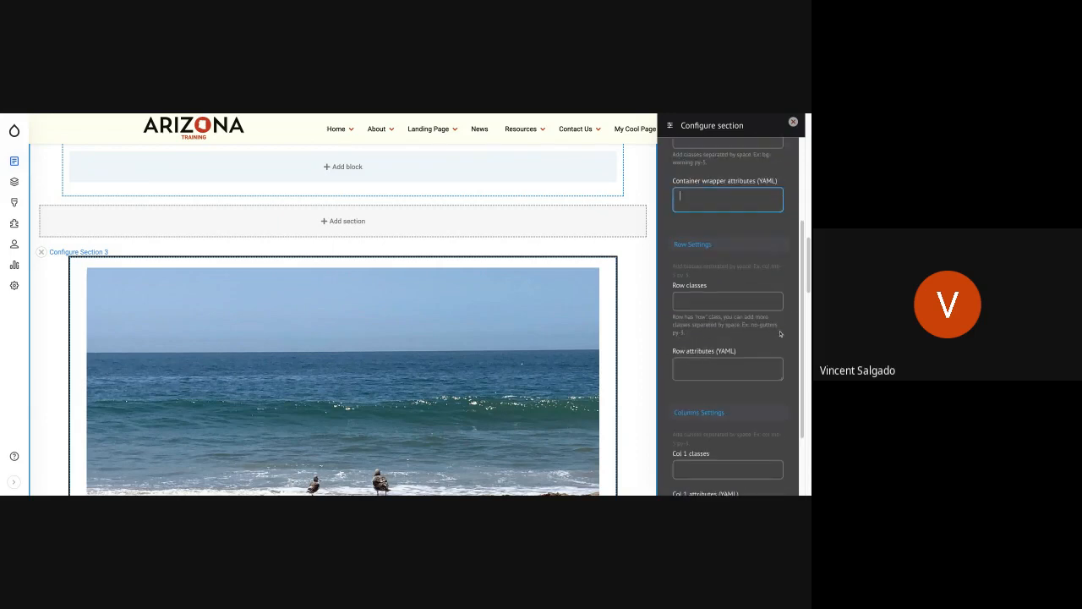
pyautogui.click(708, 300)
pyautogui.scroll(-3, 708, 296)
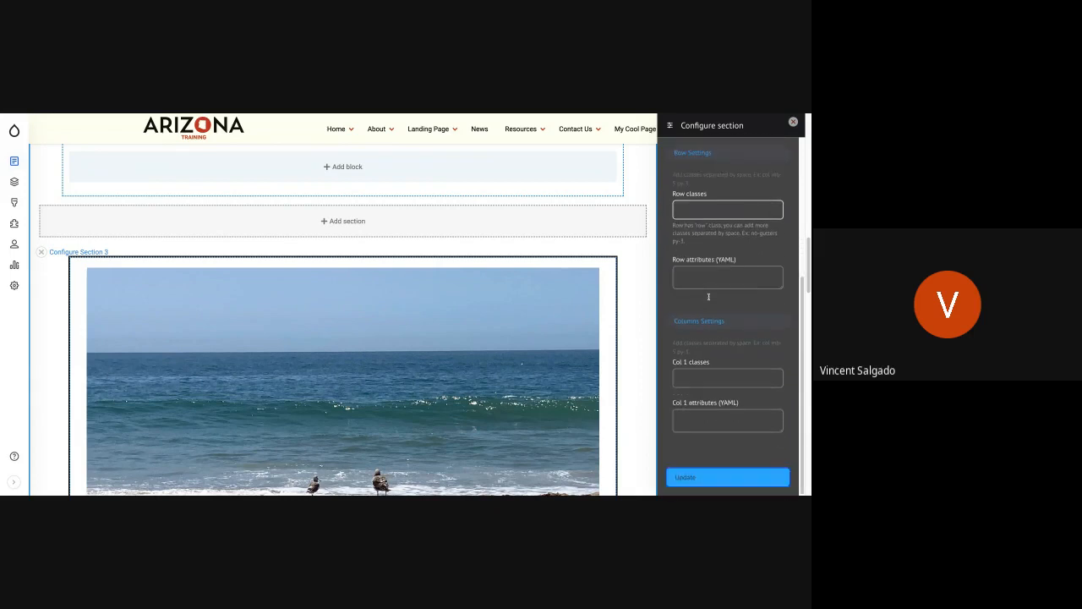
pyautogui.click(699, 381)
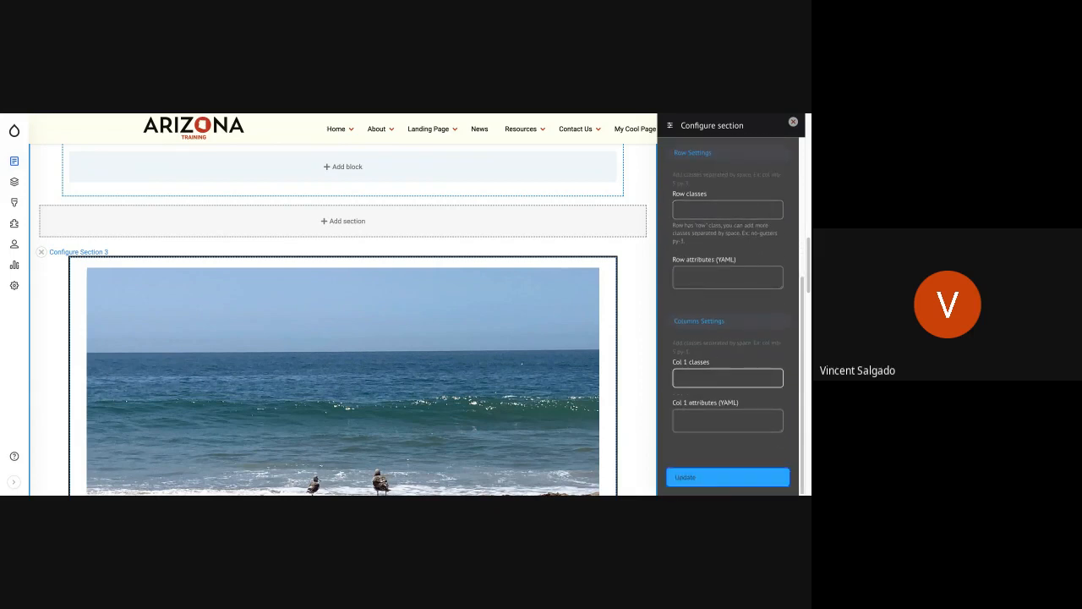
pyautogui.click(726, 414)
pyautogui.click(707, 437)
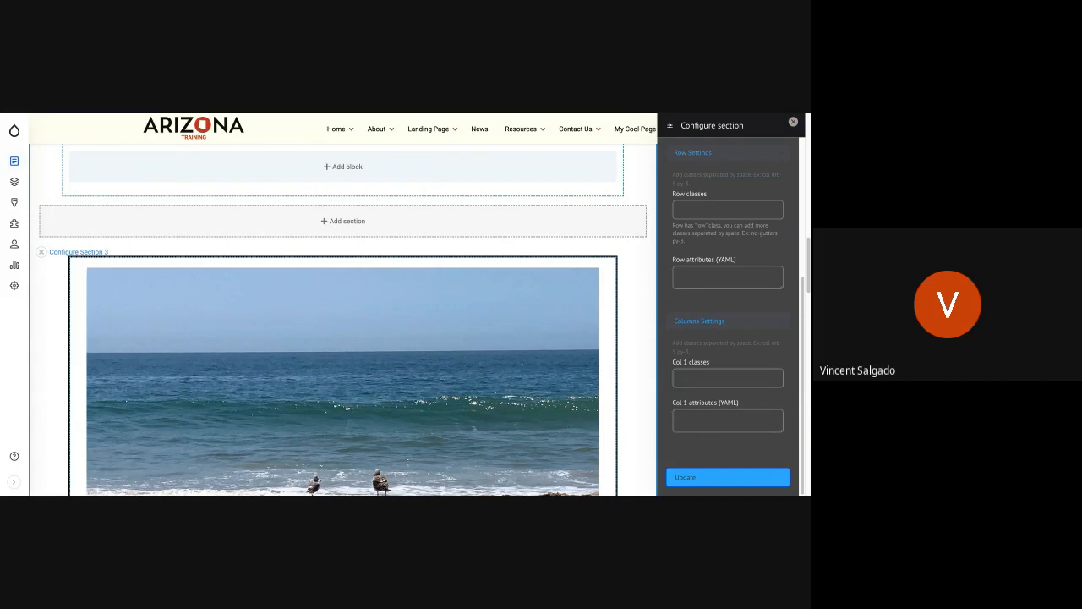
pyautogui.scroll(5, 719, 344)
pyautogui.click(718, 342)
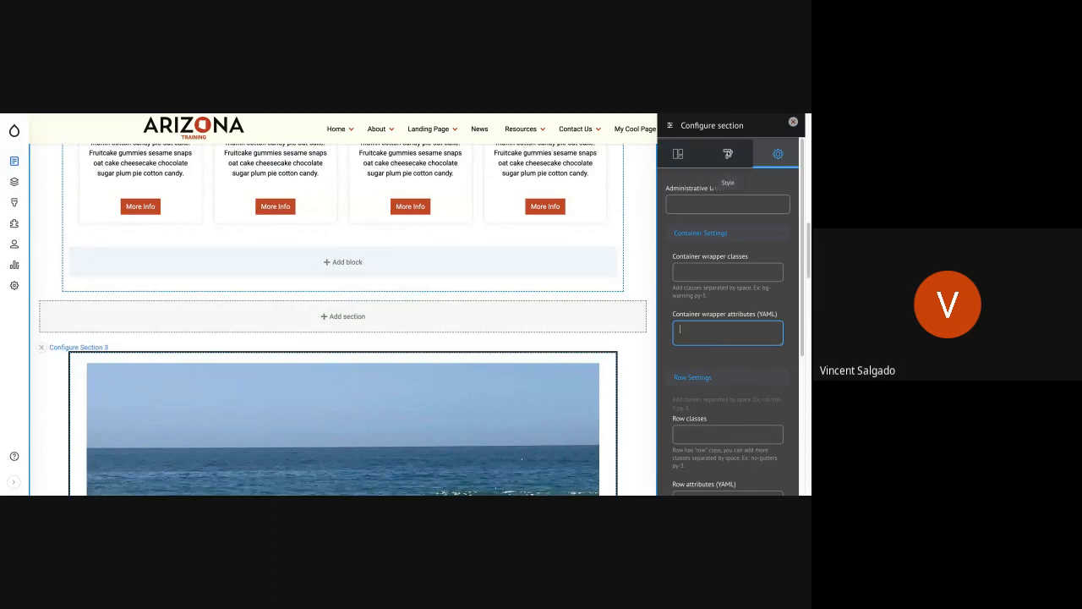
# Step: Set the Mission and Vision section's top padding to about four fifths of the available range
pyautogui.click(726, 154)
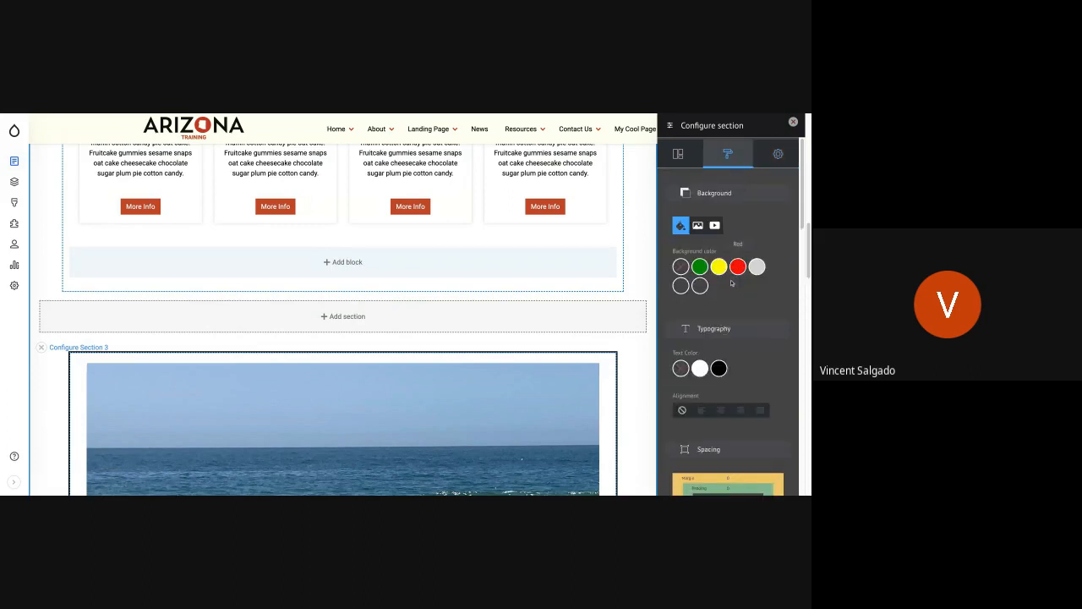
pyautogui.scroll(-3, 732, 279)
pyautogui.scroll(-2, 731, 283)
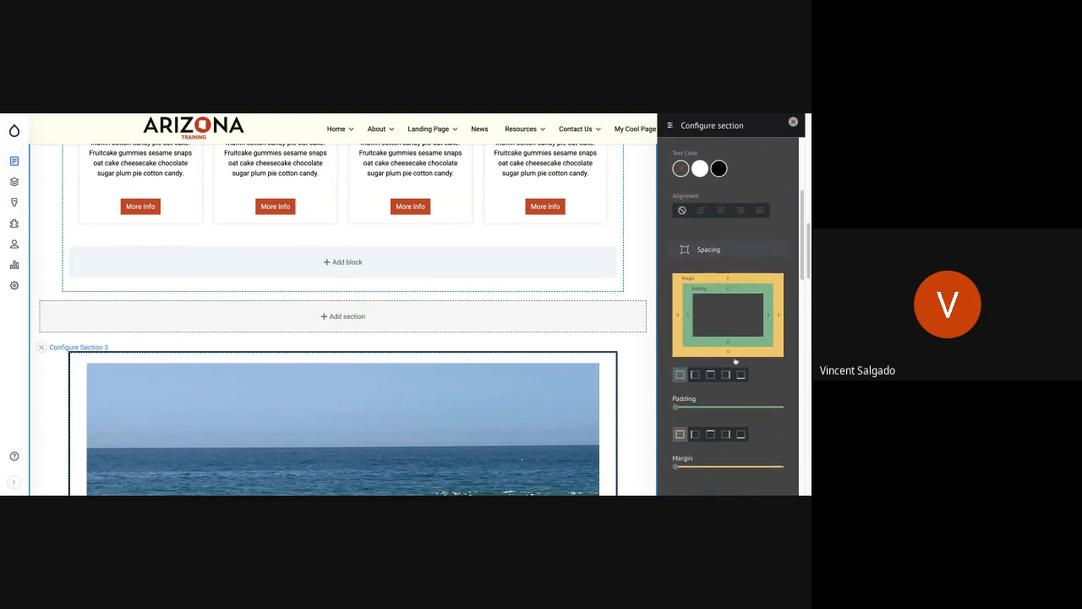
pyautogui.scroll(-2, 692, 315)
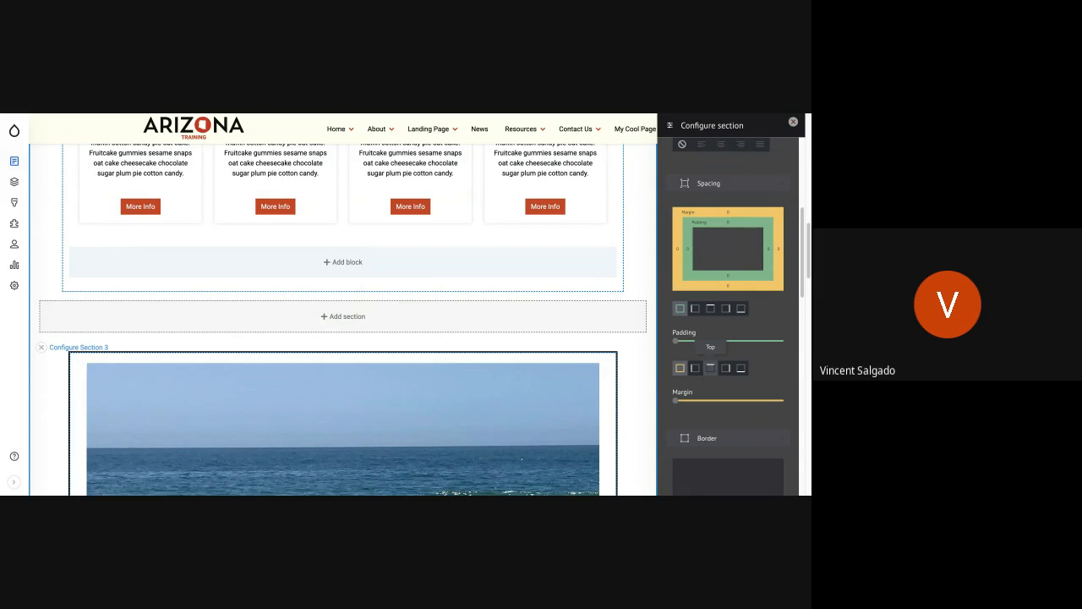
pyautogui.click(710, 309)
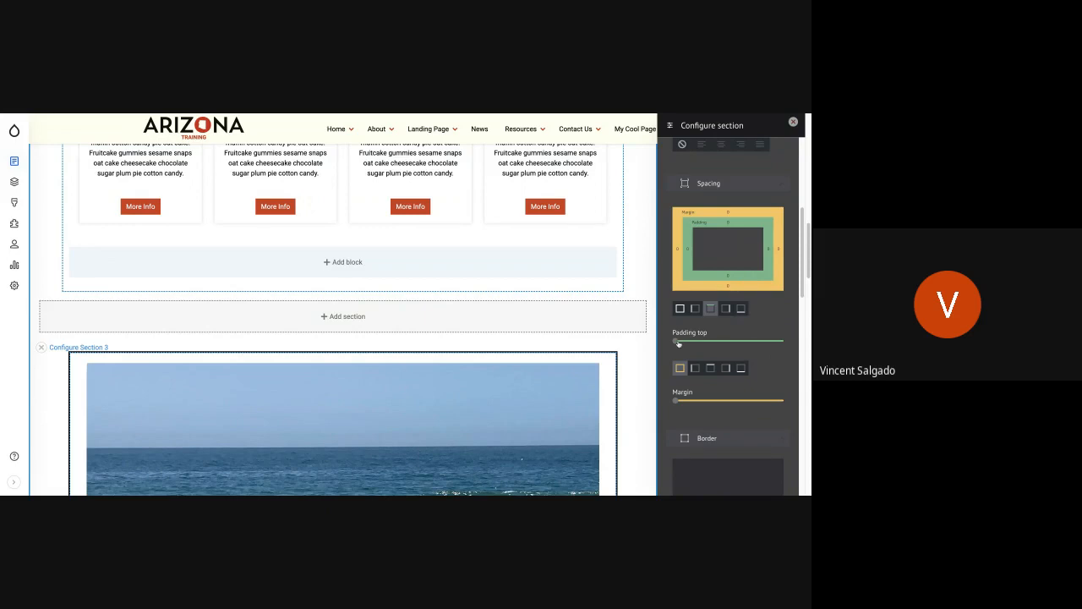
pyautogui.moveTo(677, 342); pyautogui.dragTo(781, 340)
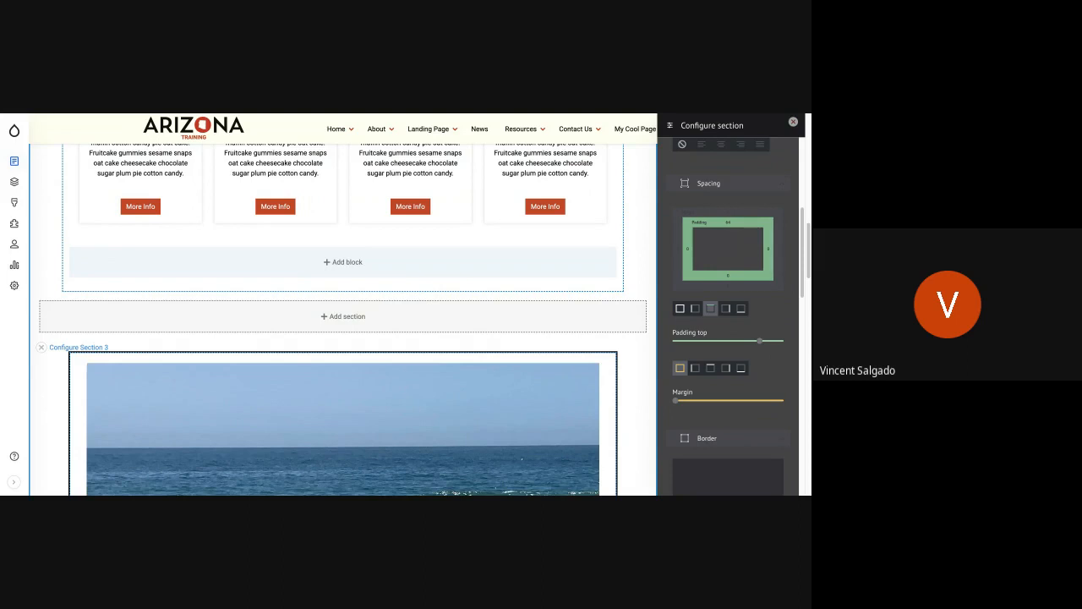
# Step: Set the section's bottom padding to the same level as its top padding and update the section
pyautogui.click(742, 310)
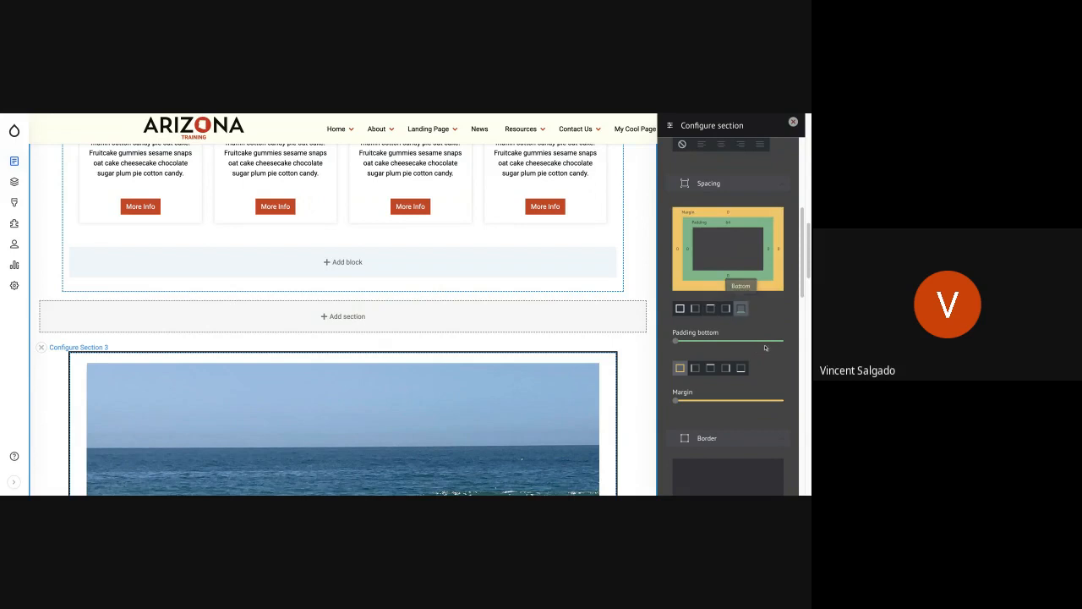
pyautogui.click(762, 342)
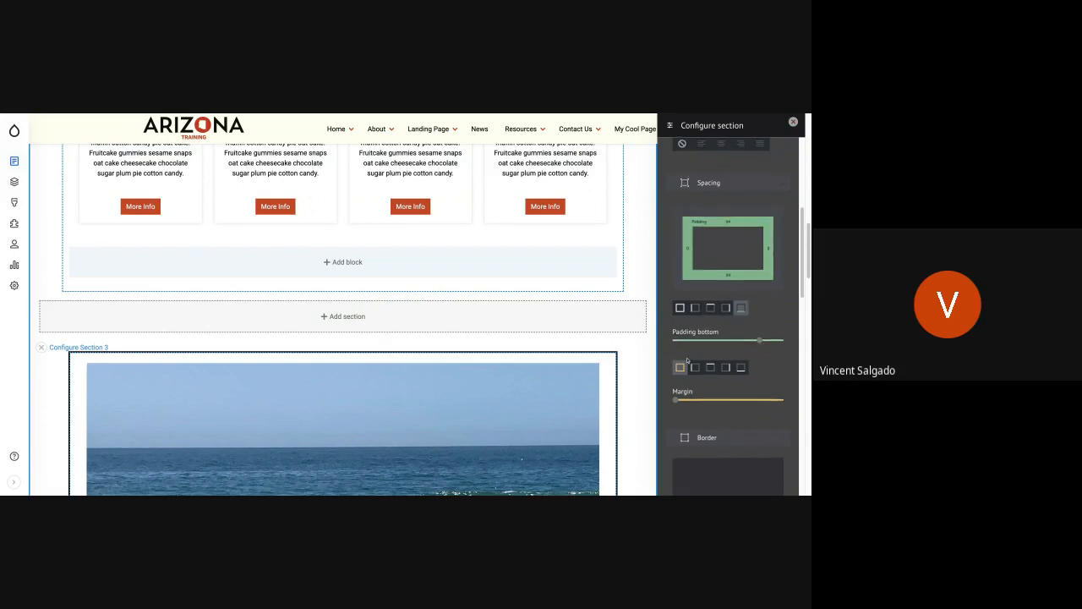
pyautogui.scroll(-3, 690, 360)
pyautogui.scroll(-5, 690, 360)
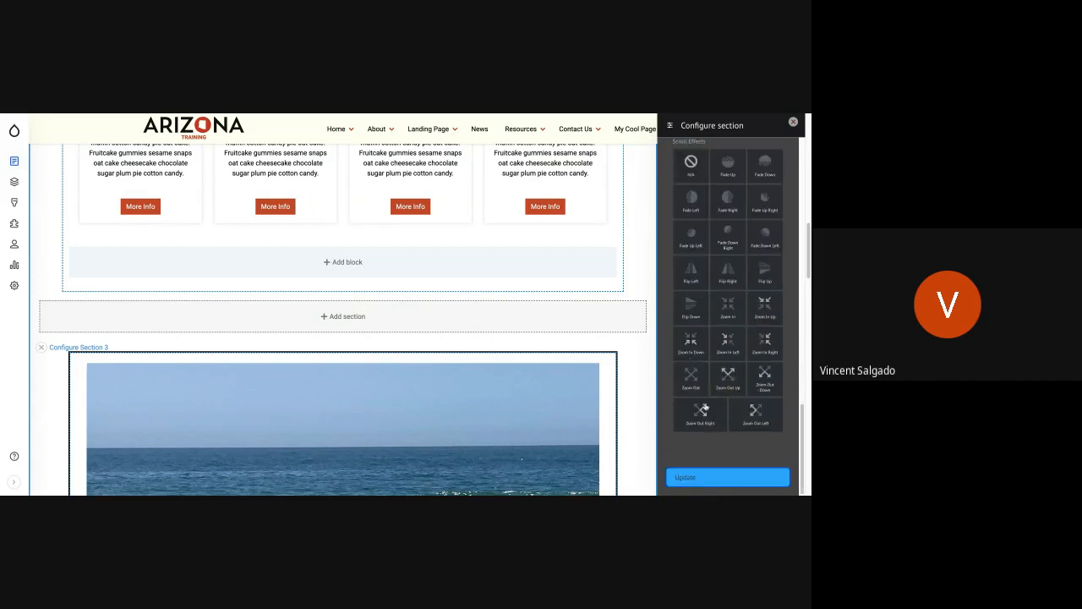
pyautogui.click(696, 478)
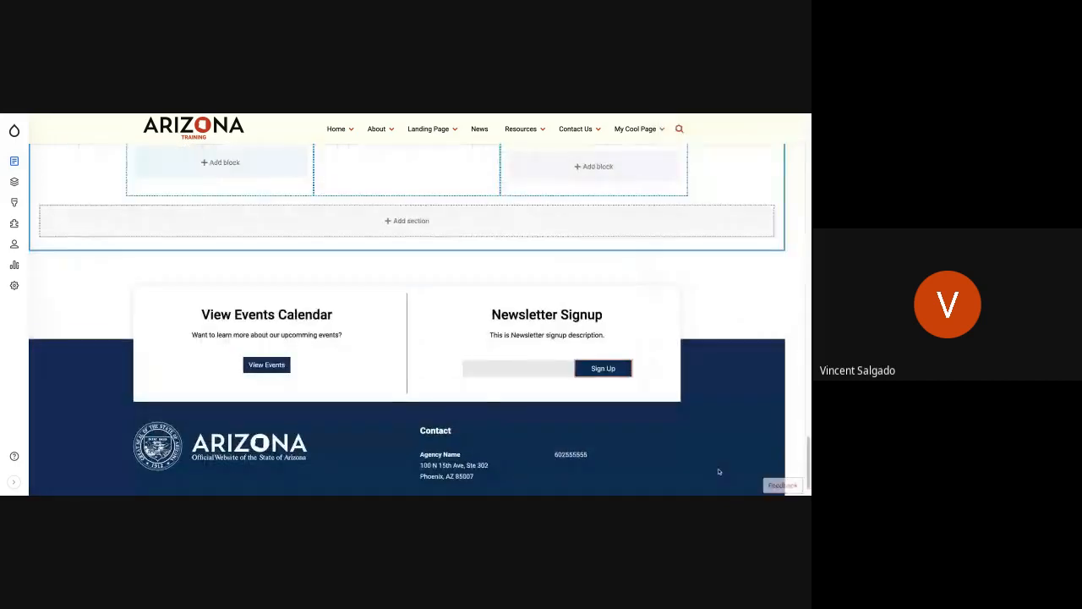
# Step: Review the padded Mission and Vision section in the layout editor and save My Cool Page's layout
pyautogui.scroll(10, 431, 267)
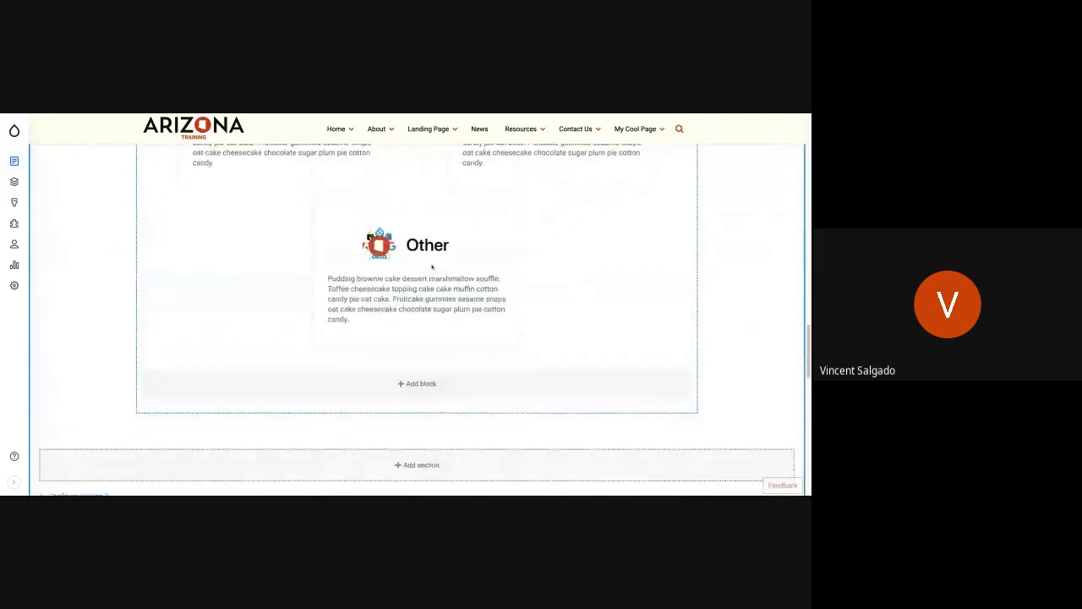
pyautogui.scroll(1, 431, 266)
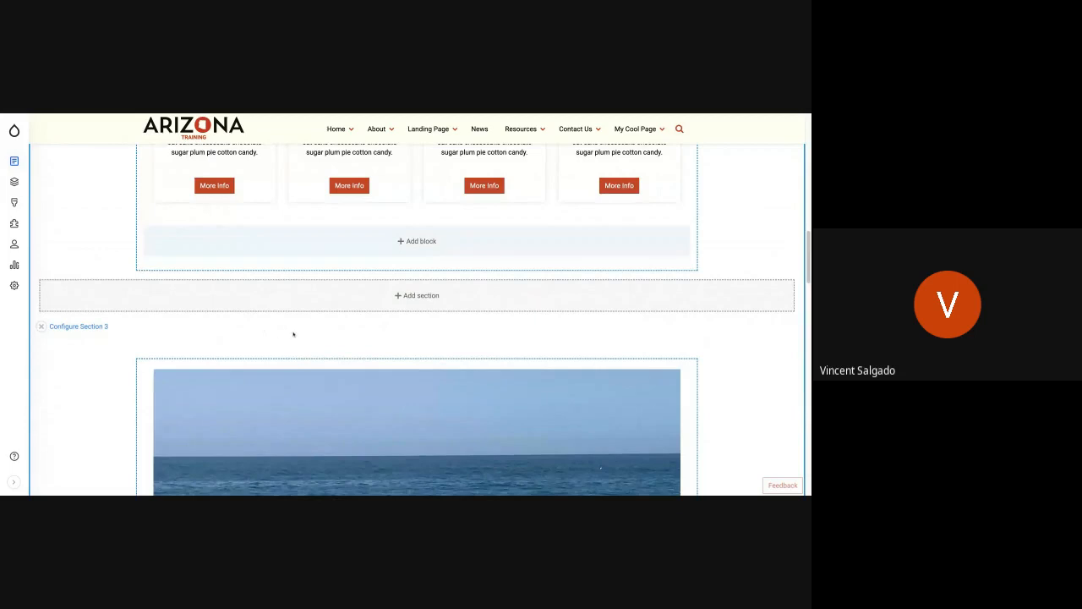
pyautogui.scroll(-10, 293, 335)
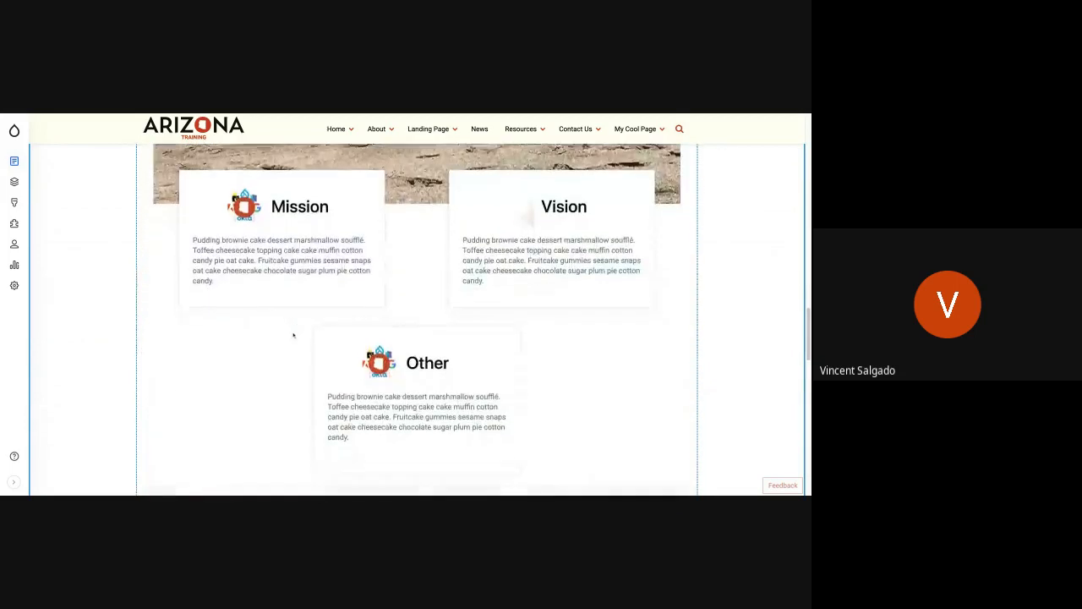
pyautogui.scroll(-2, 417, 321)
pyautogui.scroll(5, 354, 225)
pyautogui.scroll(10, 351, 224)
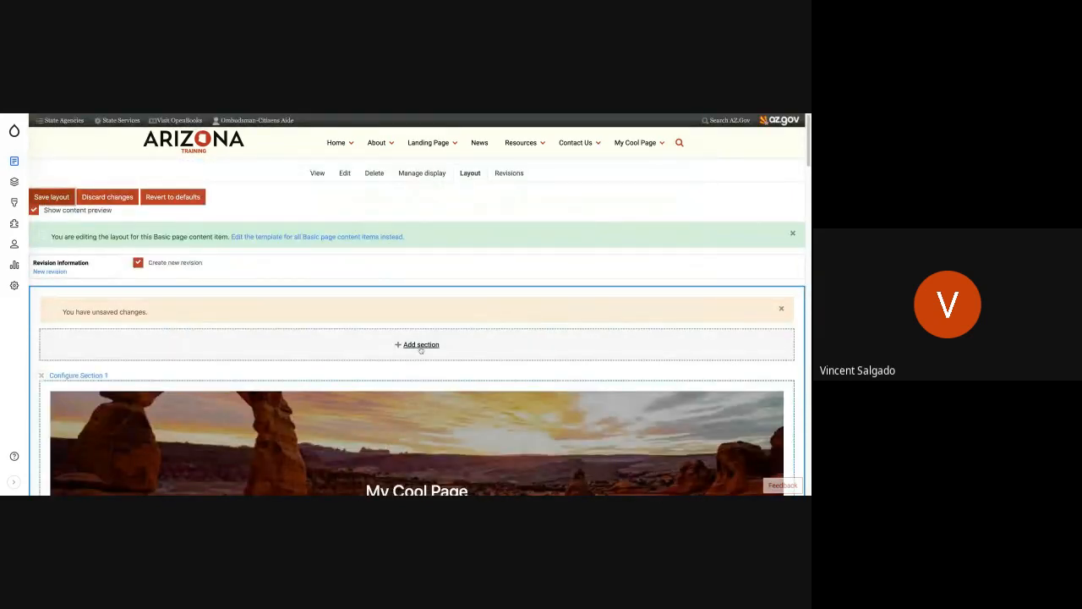
# Step: Check the spacing above and below the Mission and Vision section on the saved page
pyautogui.scroll(-5, 508, 416)
pyautogui.scroll(-5, 508, 416)
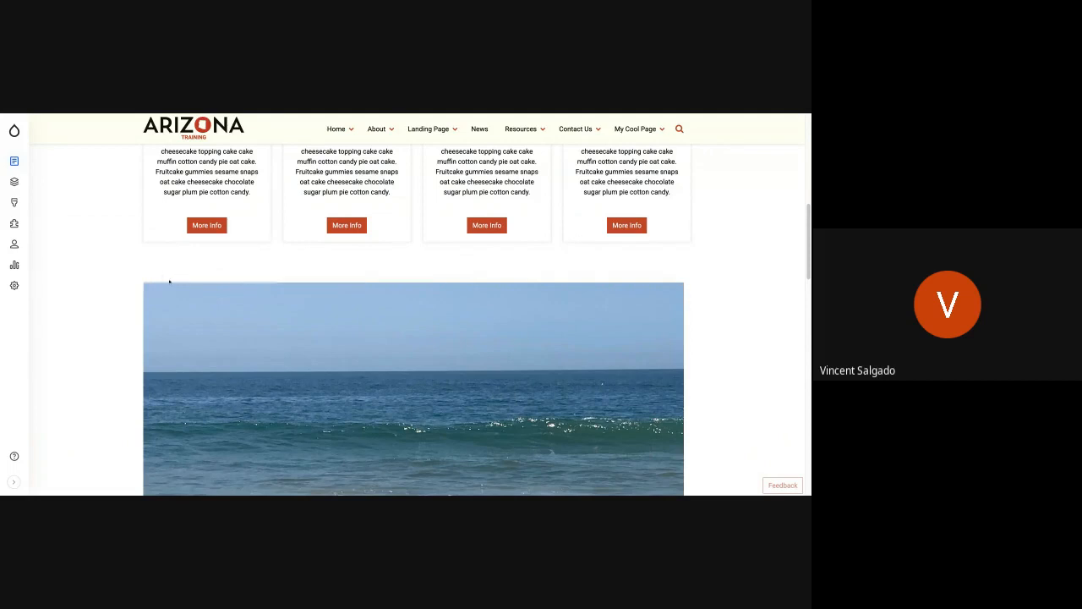
pyautogui.scroll(-2, 145, 381)
pyautogui.scroll(-5, 145, 381)
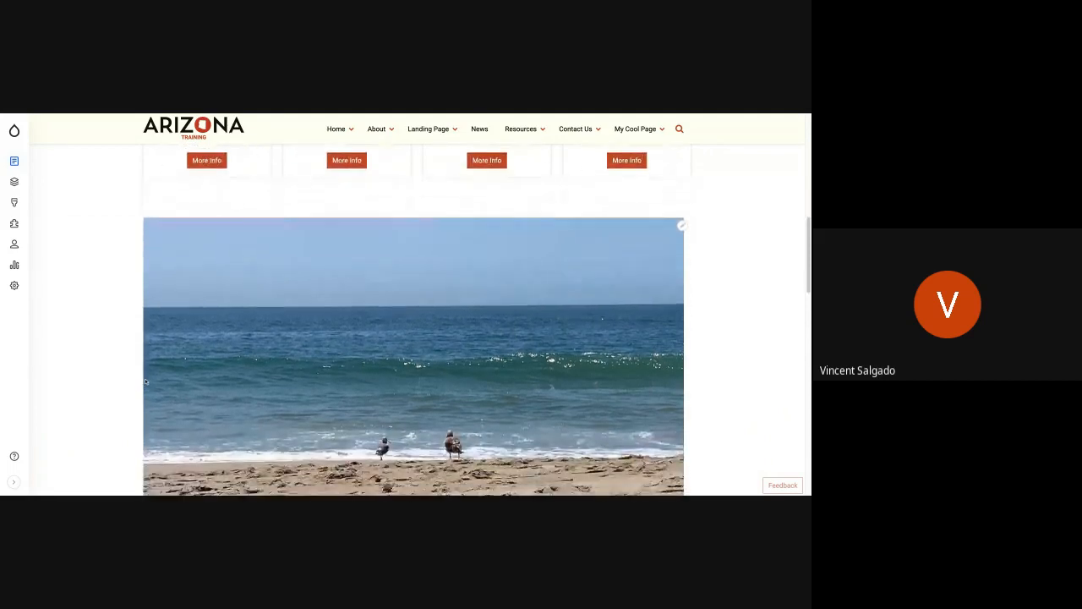
pyautogui.scroll(-2, 327, 295)
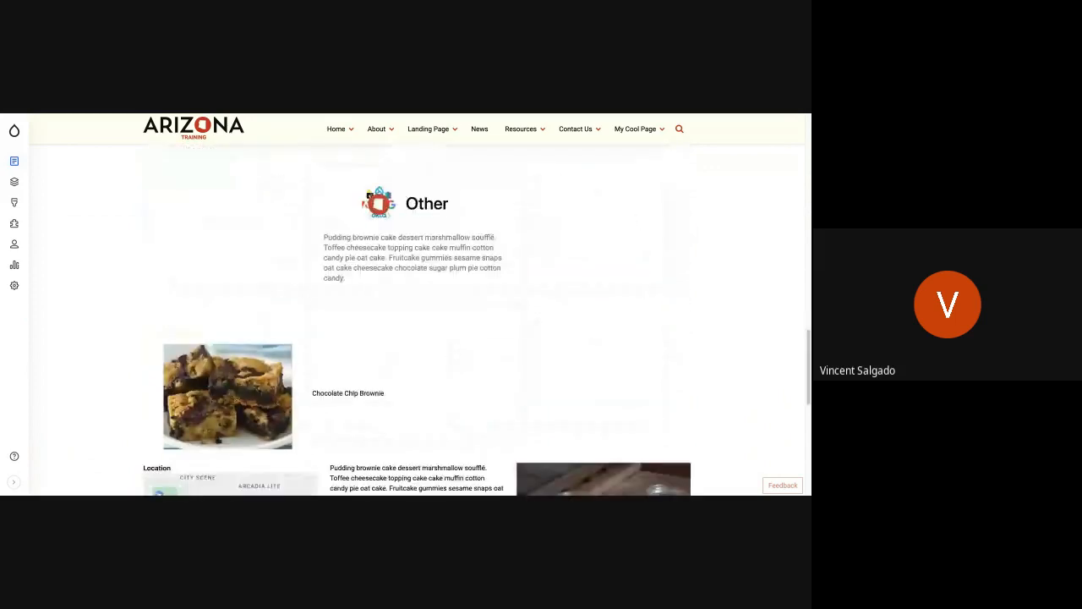
# Step: Reopen My Cool Page's layout for editing and open the configuration of Section 3, which holds the Mission and Vision content
pyautogui.scroll(1, 304, 306)
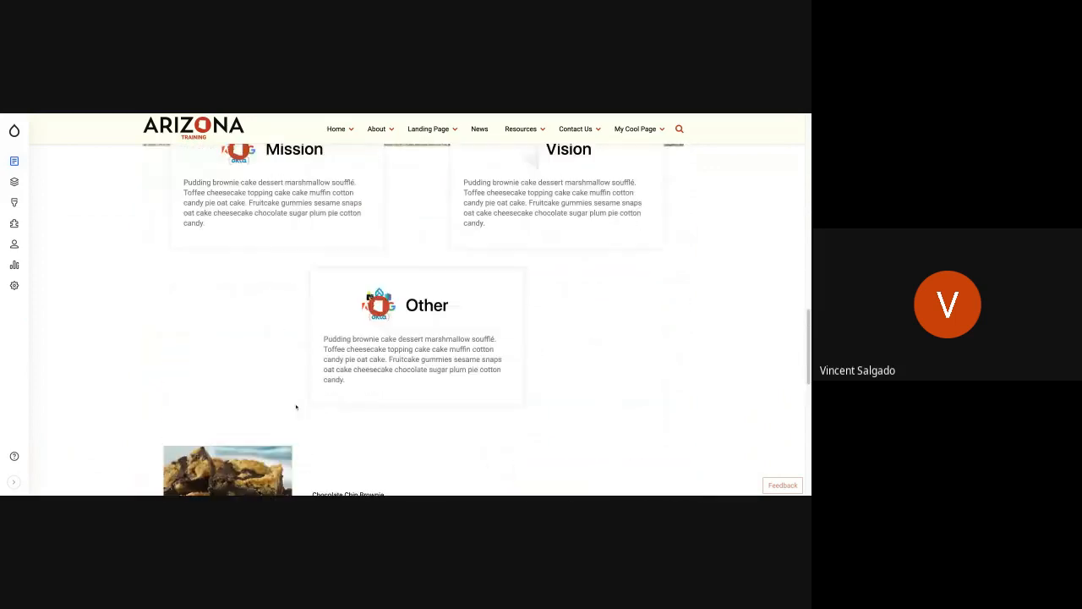
pyautogui.scroll(3, 413, 394)
pyautogui.scroll(4, 413, 394)
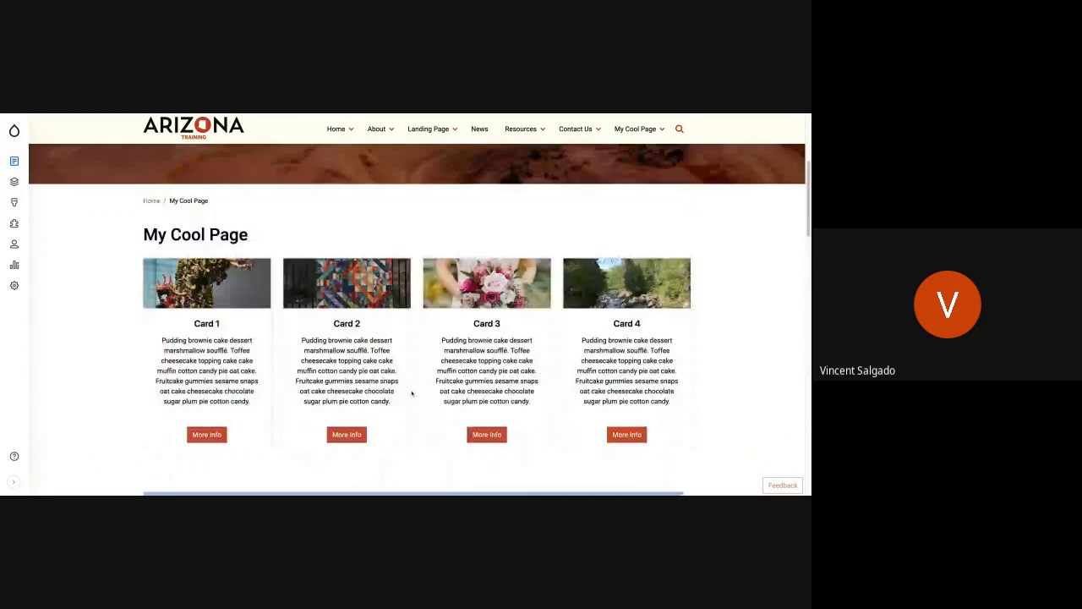
pyautogui.scroll(3, 412, 394)
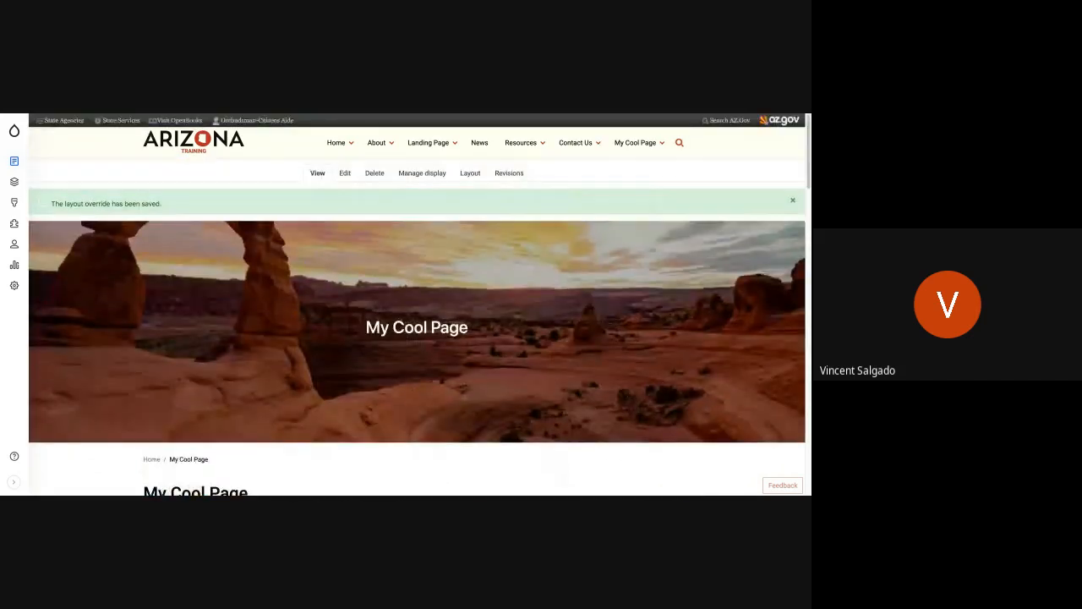
pyautogui.click(468, 173)
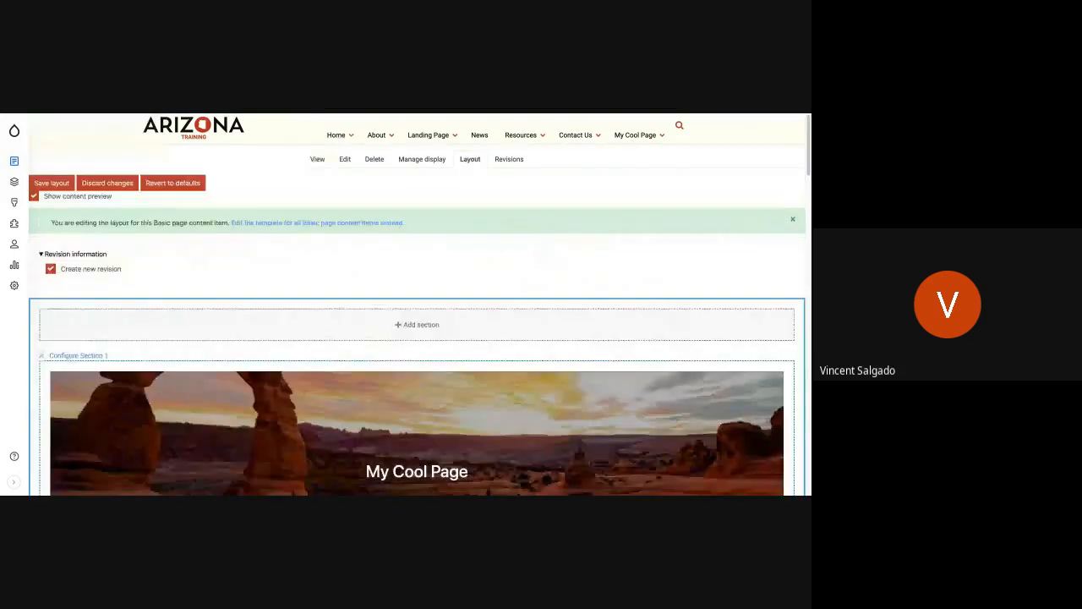
pyautogui.scroll(-10, 80, 387)
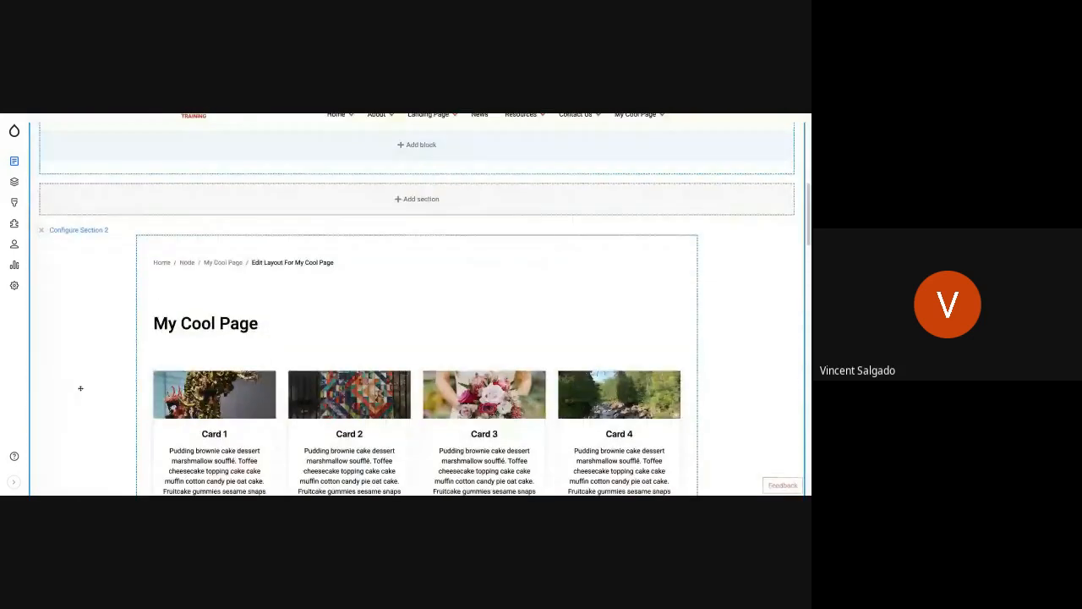
pyautogui.scroll(-1, 80, 388)
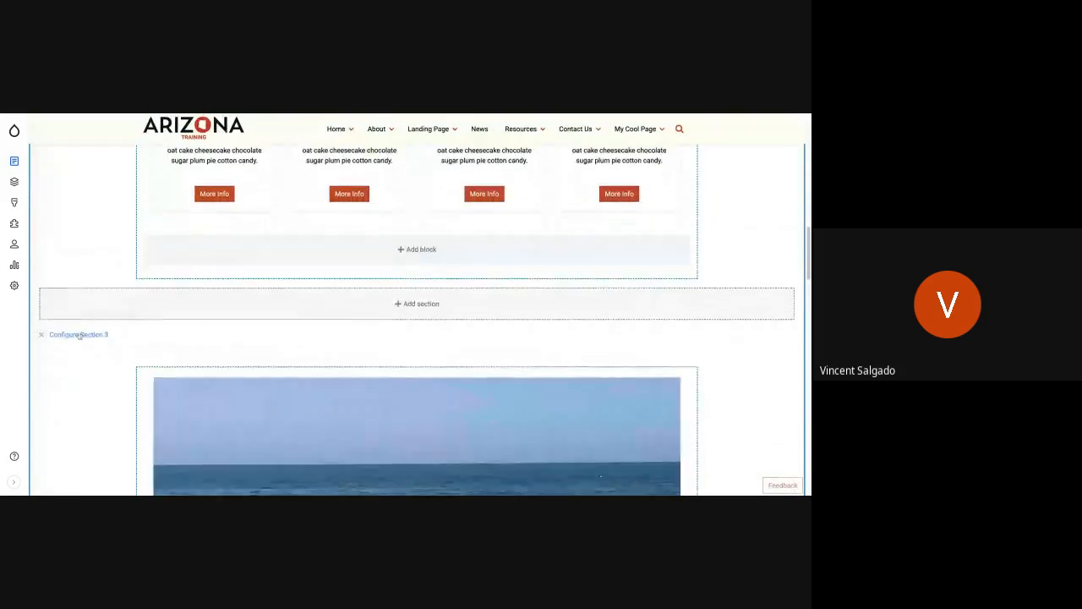
pyautogui.click(79, 336)
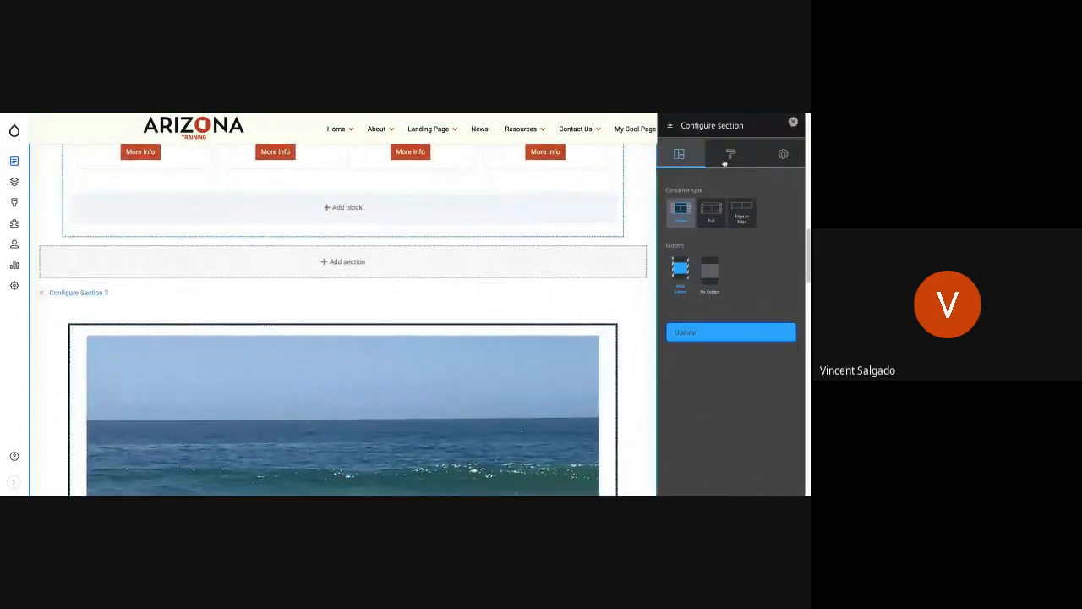
# Step: Set Section 3's background color to Background colour 1 in its style settings
pyautogui.click(728, 158)
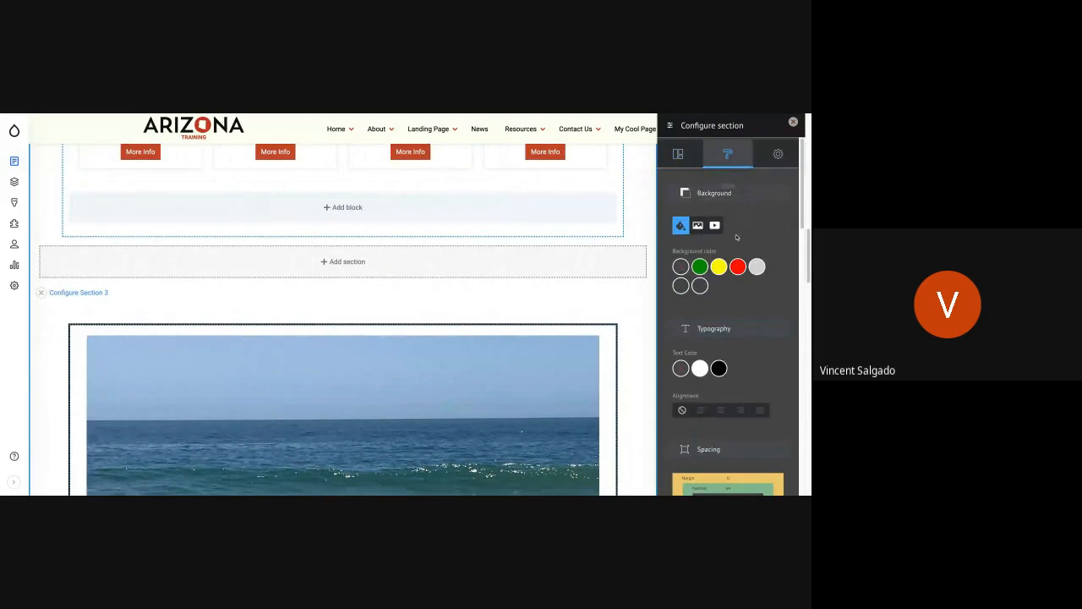
pyautogui.click(756, 266)
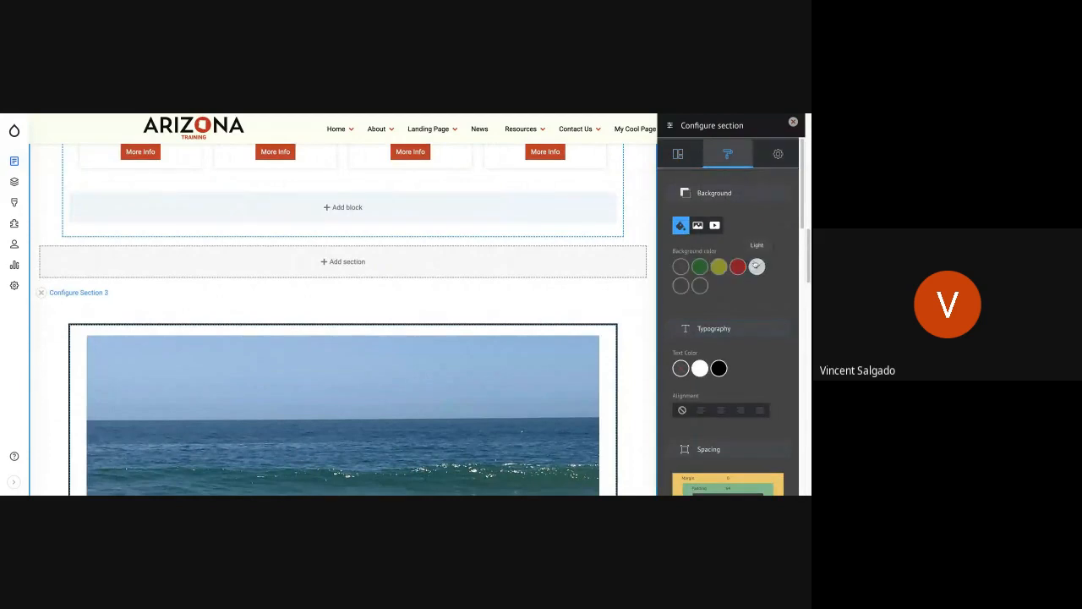
pyautogui.click(681, 286)
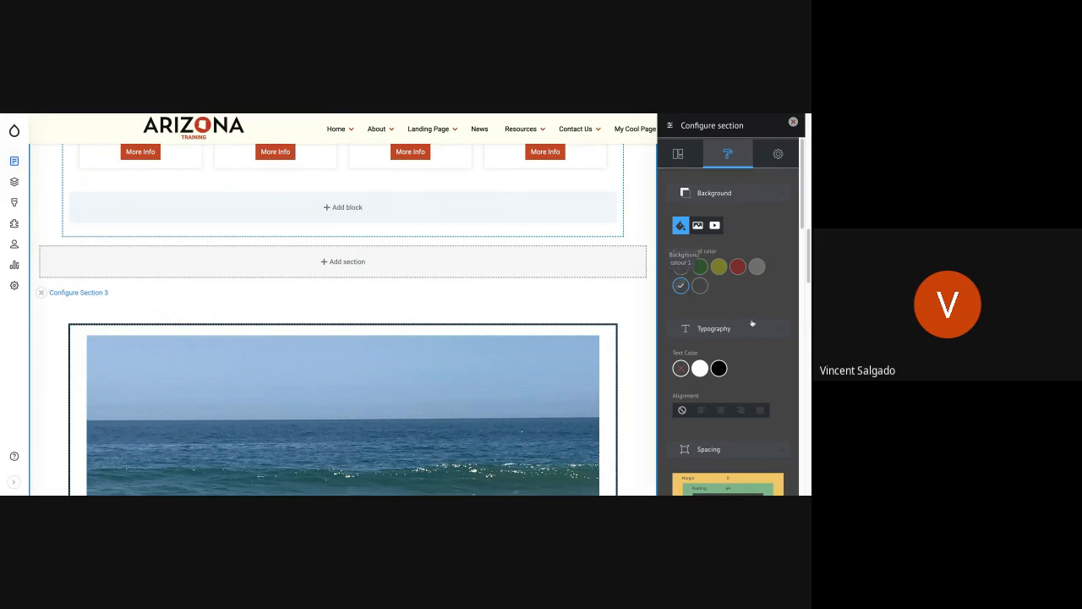
# Step: Apply the Fade Up scroll effect to Section 3 and update the section
pyautogui.scroll(-15, 742, 332)
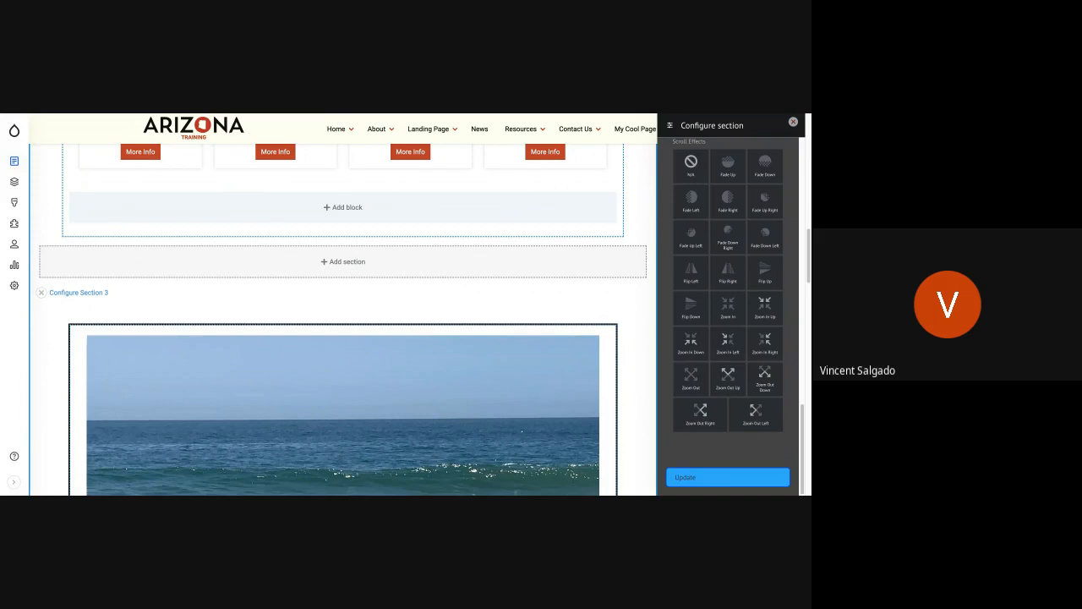
pyautogui.scroll(5, 728, 378)
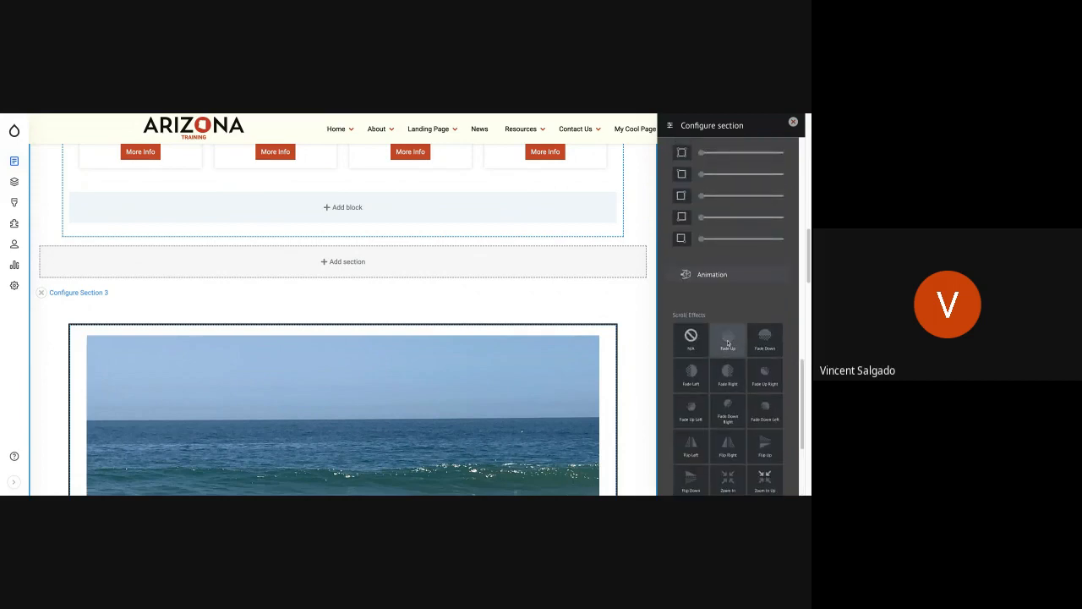
pyautogui.click(727, 342)
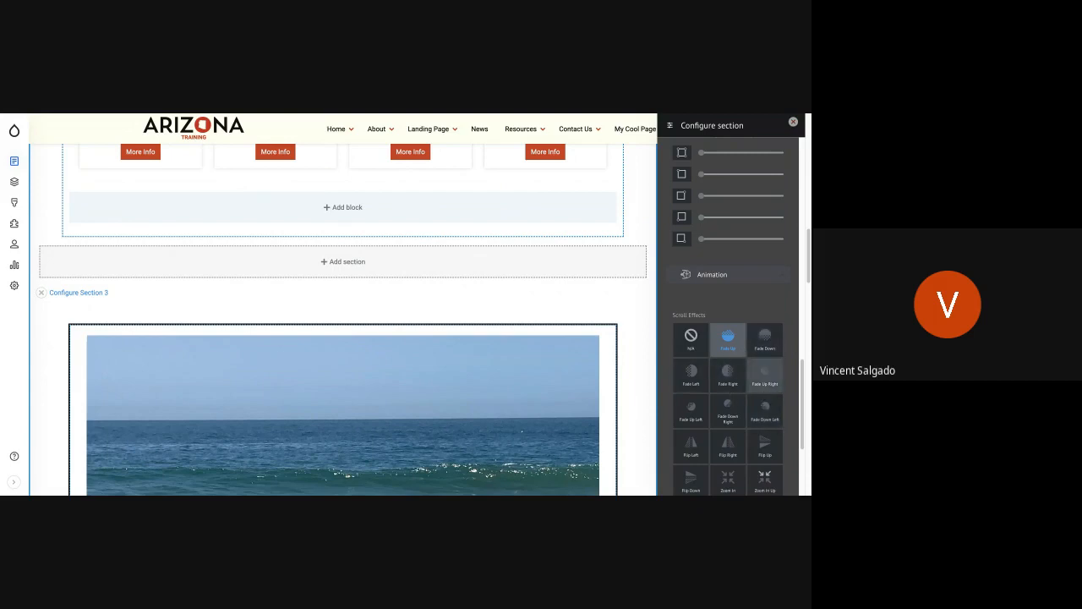
pyautogui.scroll(-5, 724, 416)
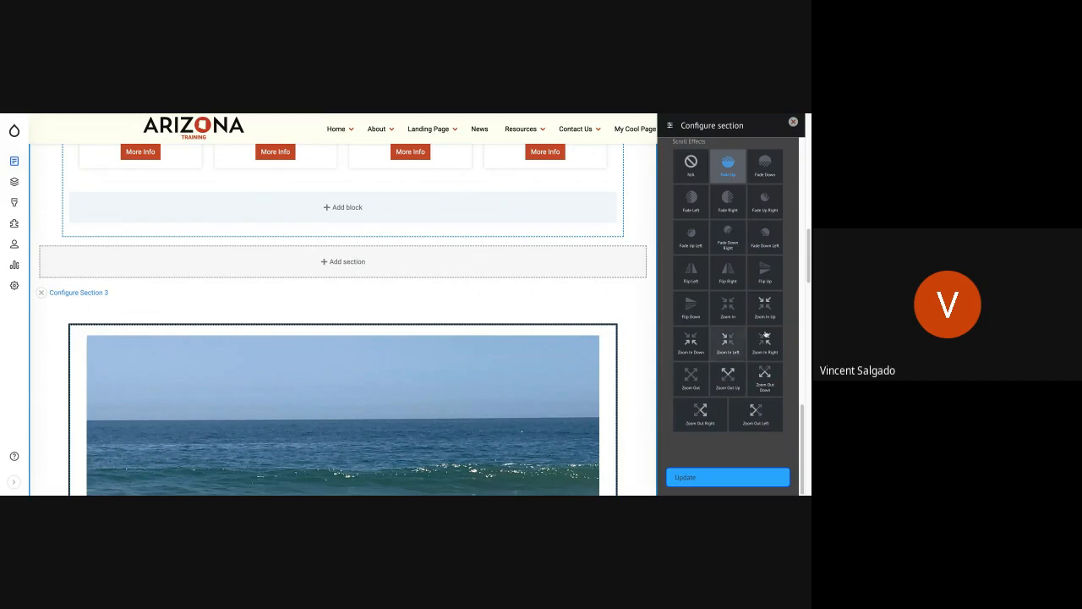
pyautogui.click(728, 477)
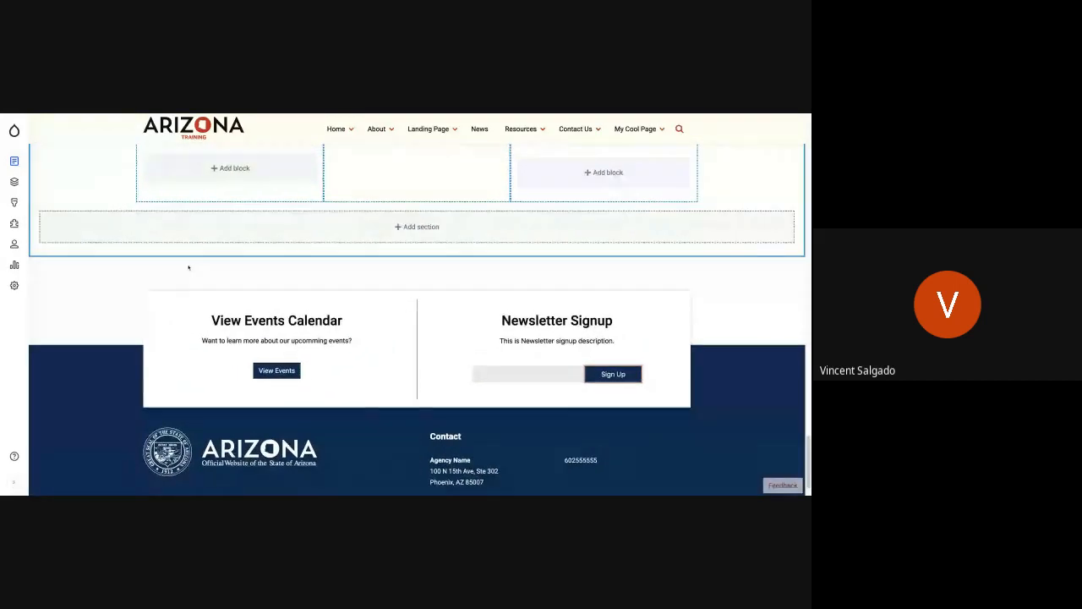
# Step: Review Section 3's new background from top to bottom in the layout editor and save the layout
pyautogui.scroll(3, 189, 267)
pyautogui.scroll(10, 188, 268)
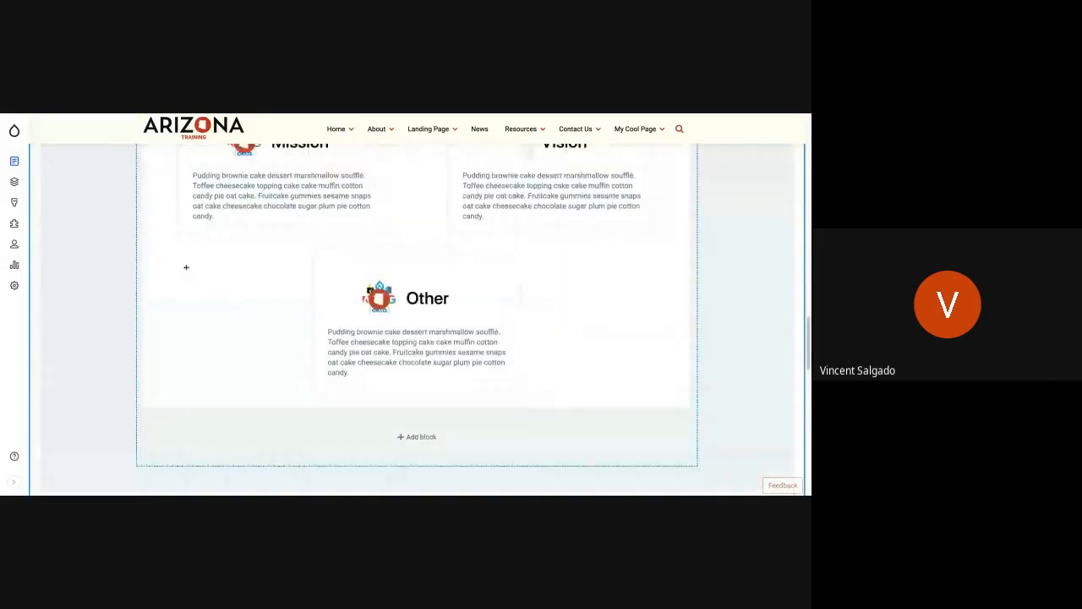
pyautogui.scroll(6, 187, 267)
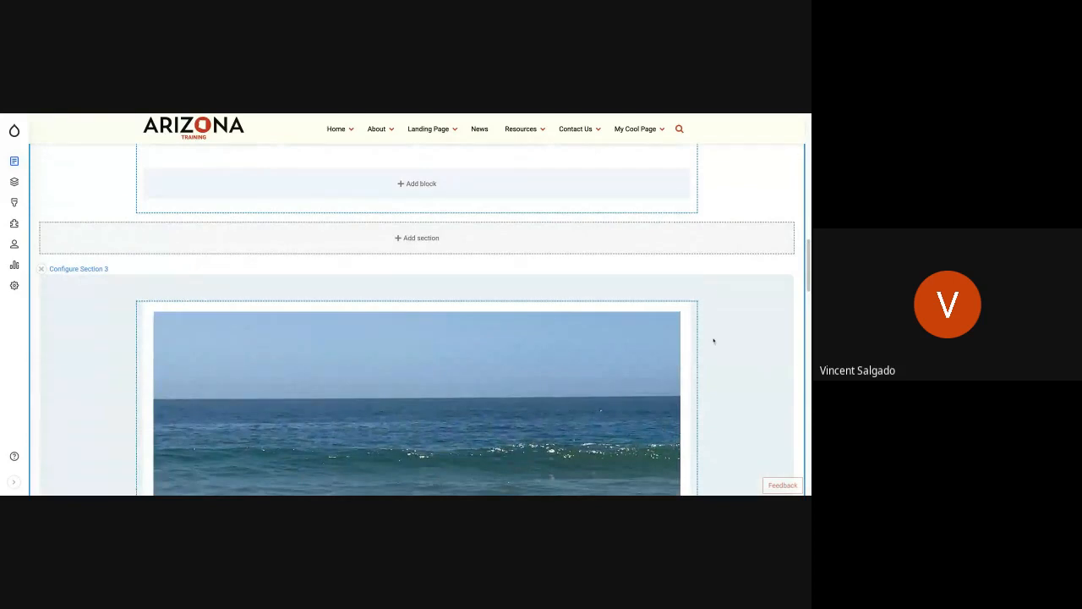
pyautogui.scroll(-1, 136, 350)
pyautogui.scroll(-10, 136, 350)
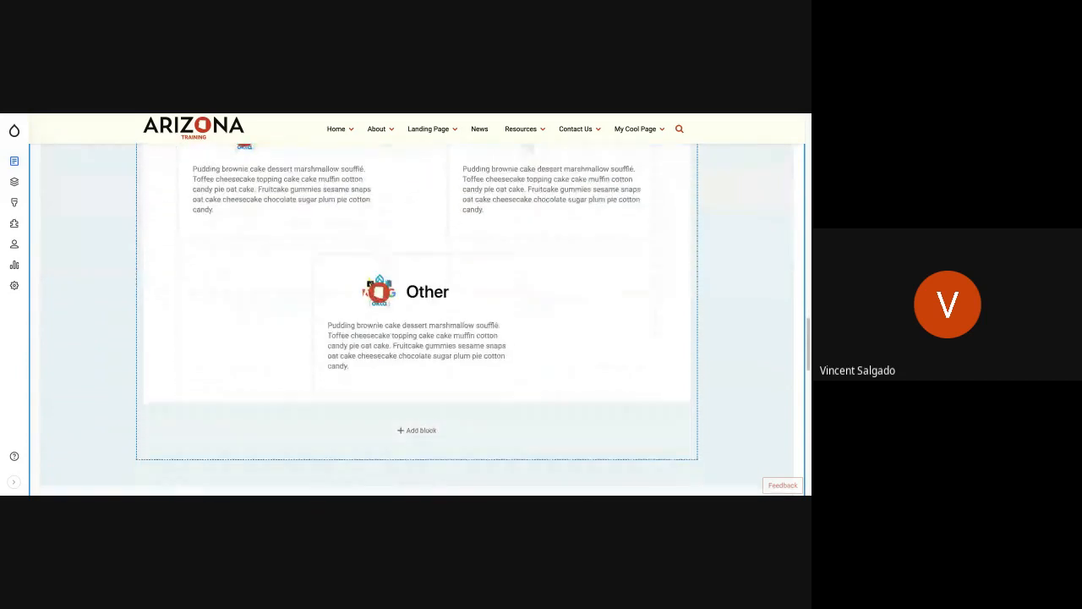
pyautogui.scroll(15, 420, 390)
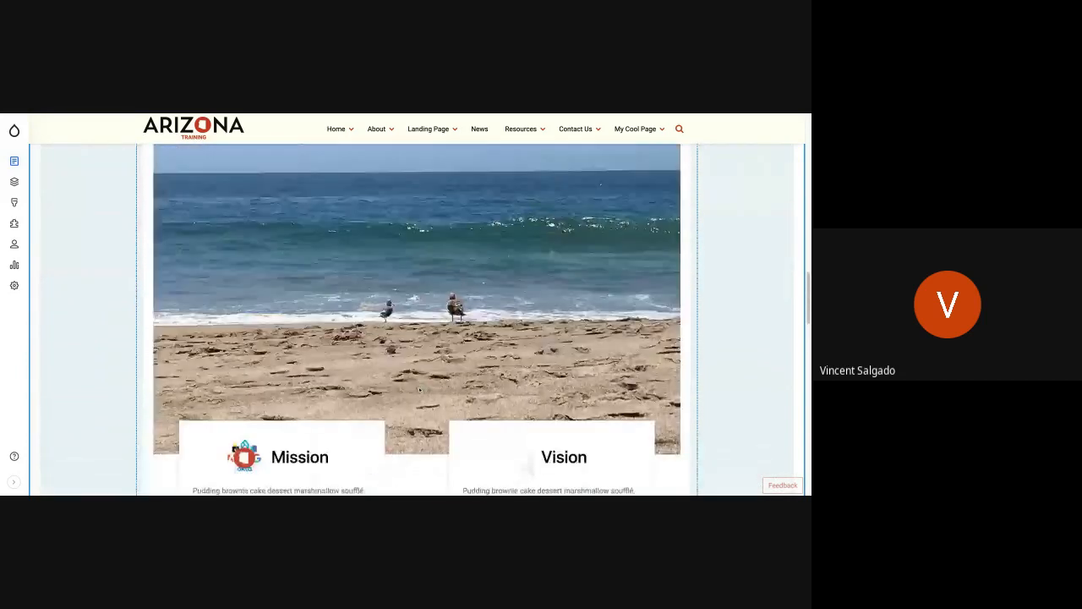
pyautogui.scroll(15, 419, 390)
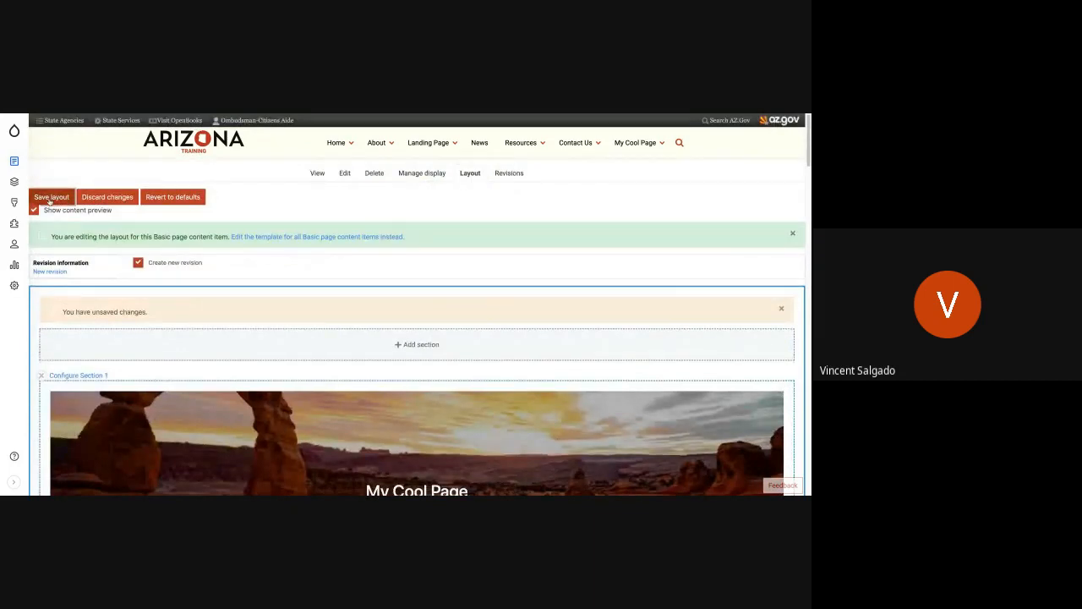
pyautogui.click(51, 197)
# Step: Examine the Mission and Vision section's background color and padding against the neighboring sections on the saved page
pyautogui.scroll(-1, 217, 365)
pyautogui.scroll(-6, 216, 365)
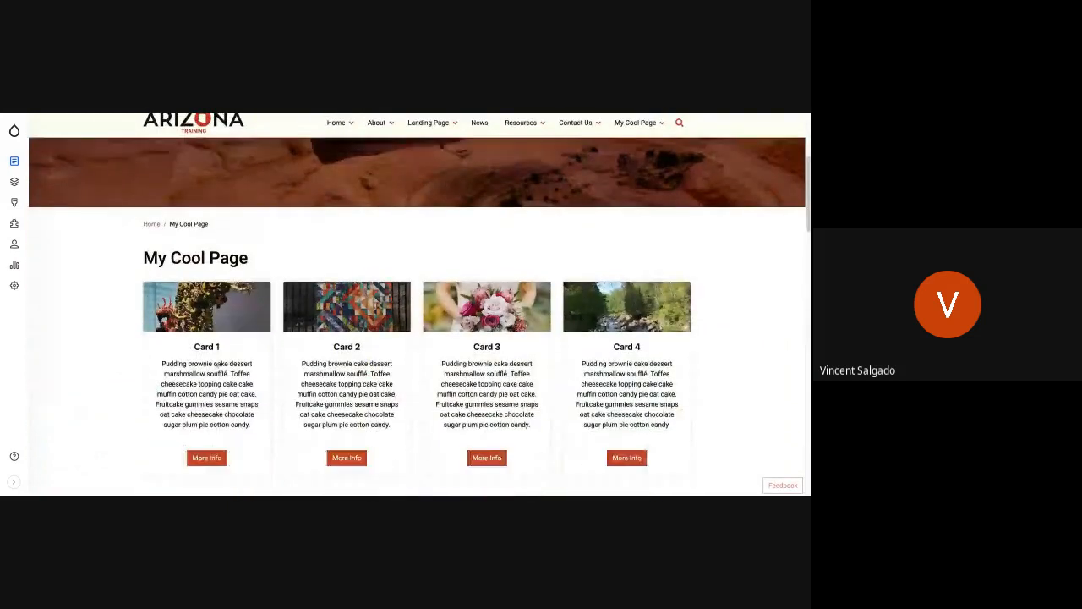
pyautogui.scroll(-6, 217, 365)
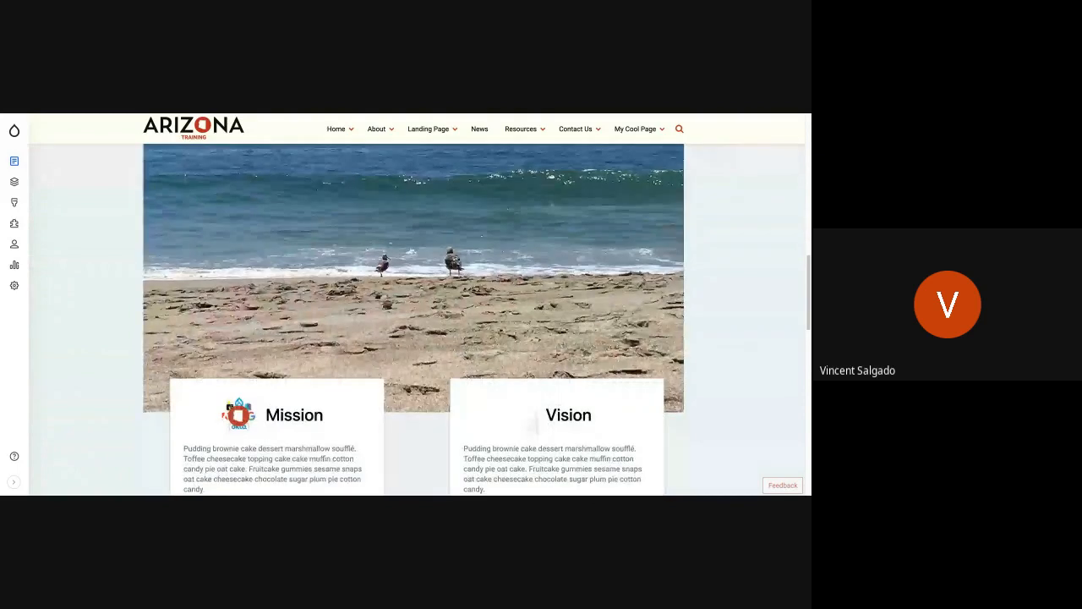
pyautogui.scroll(-1, 413, 319)
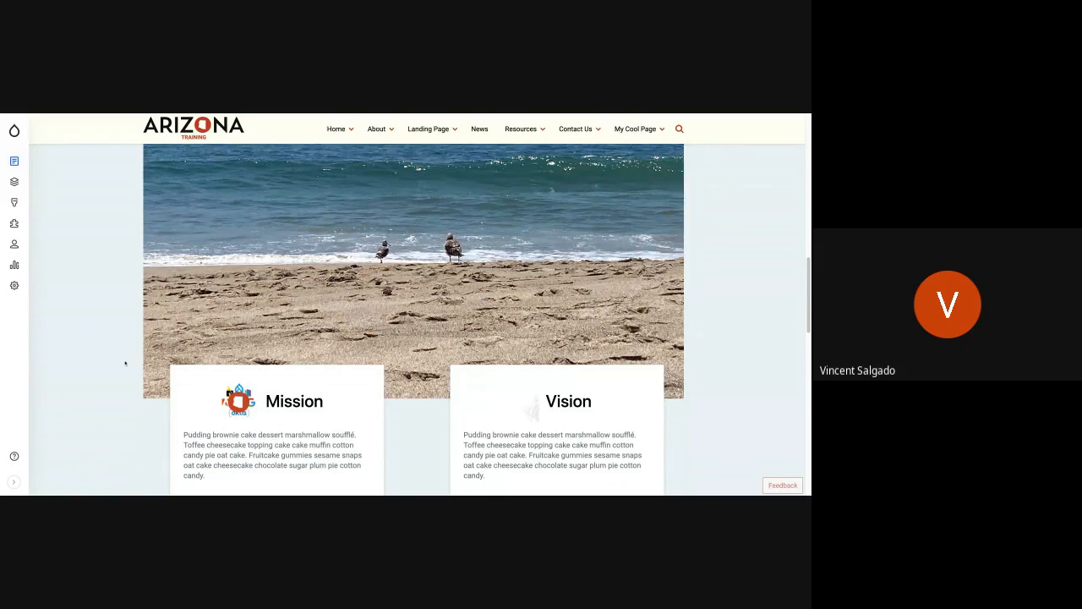
pyautogui.scroll(3, 125, 364)
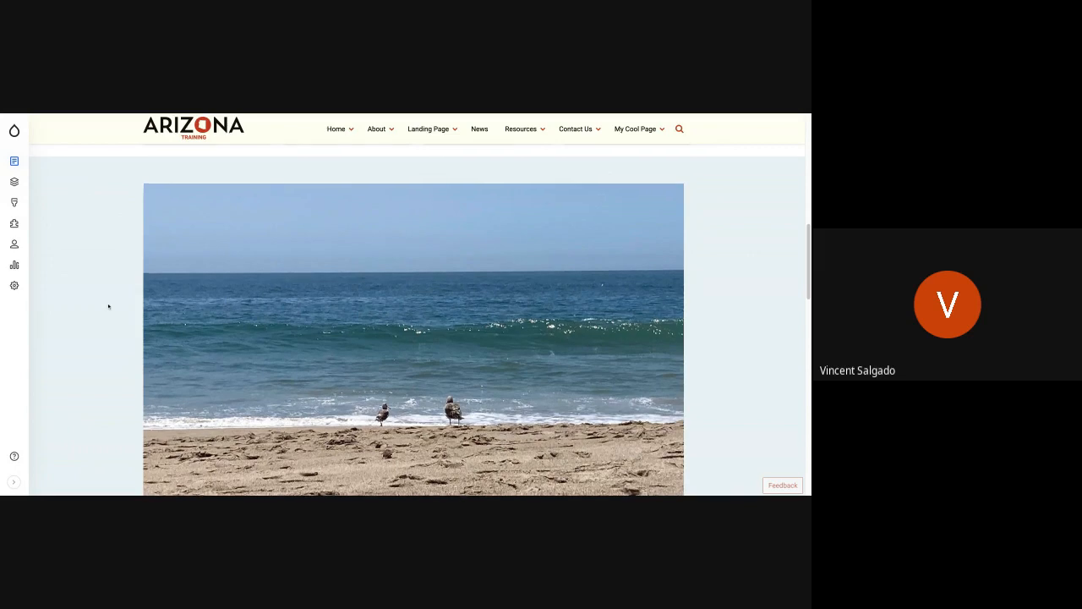
pyautogui.scroll(-6, 107, 296)
pyautogui.scroll(-2, 108, 307)
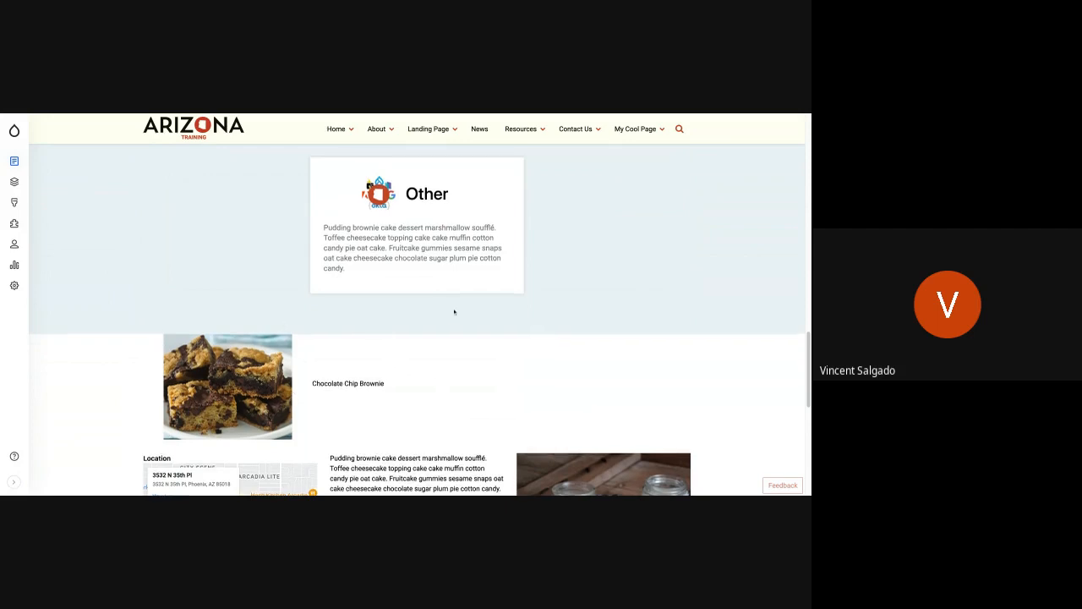
pyautogui.scroll(2, 454, 311)
pyautogui.scroll(5, 454, 312)
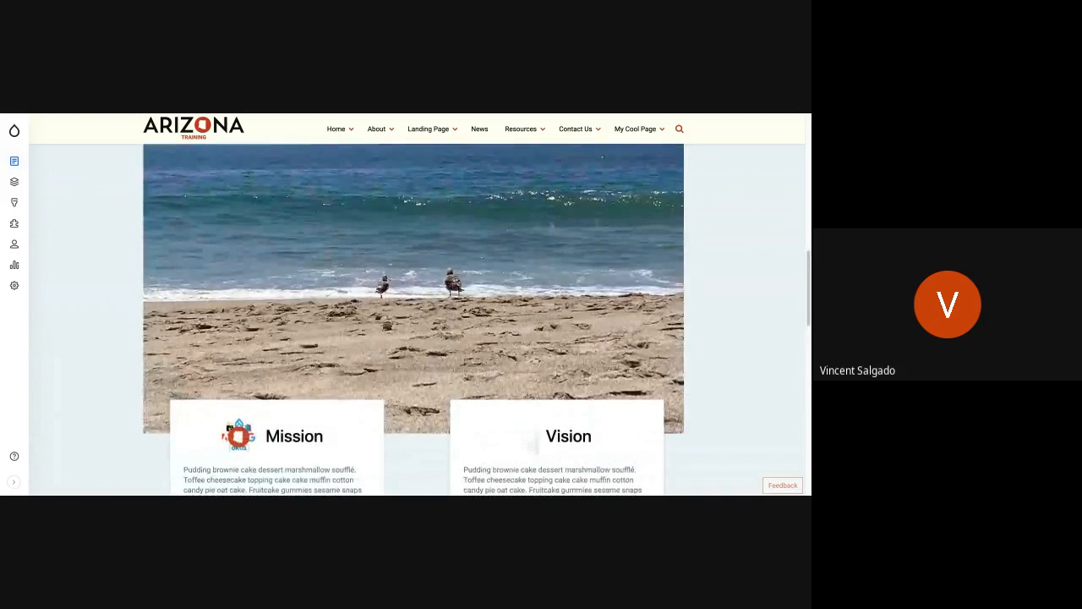
pyautogui.scroll(2, 454, 312)
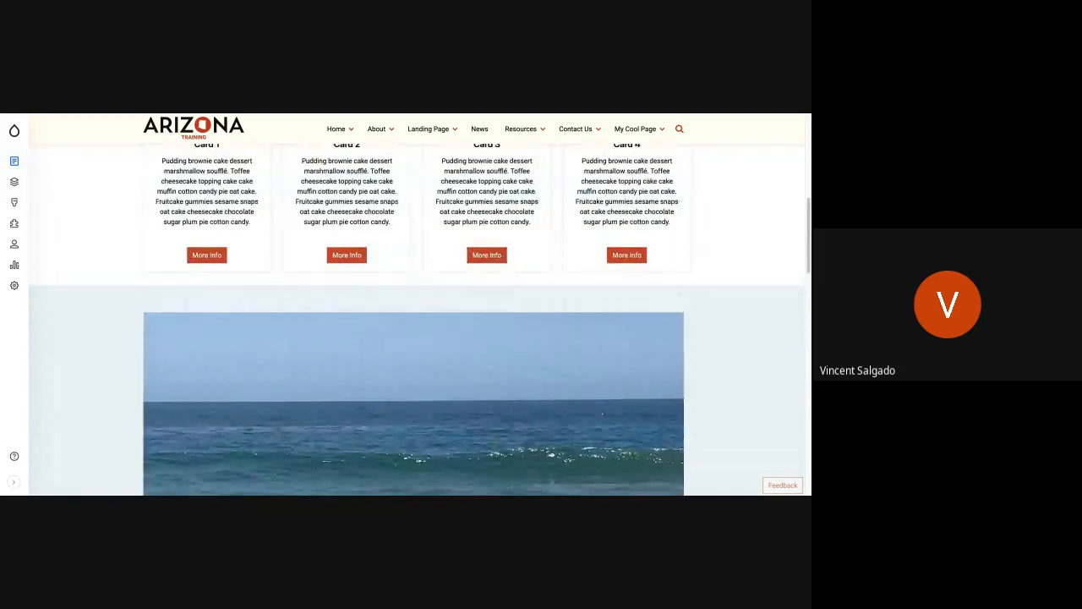
pyautogui.scroll(-7, 421, 344)
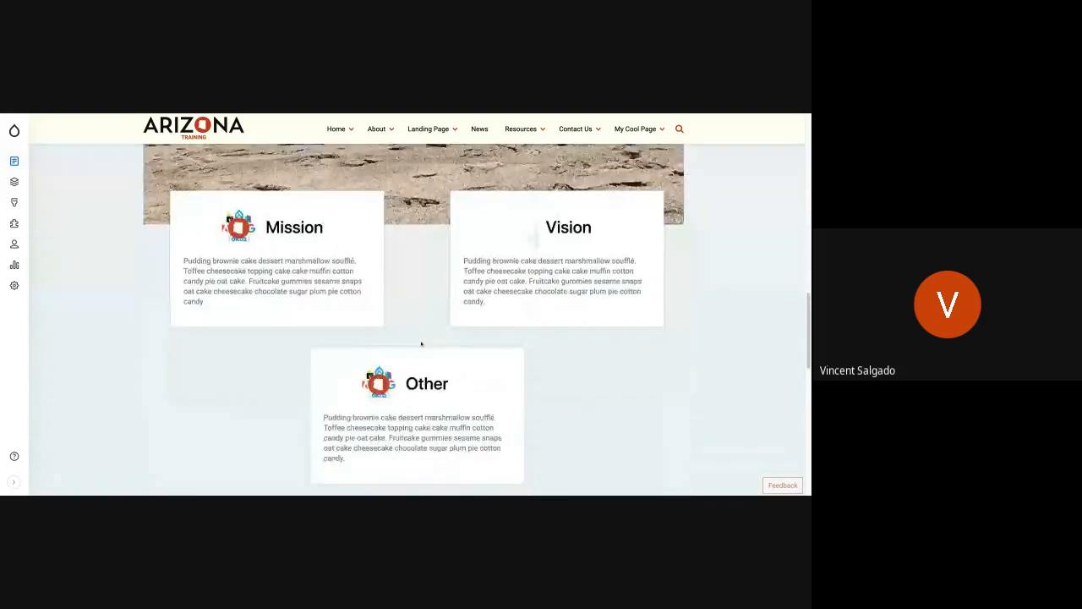
pyautogui.scroll(6, 421, 344)
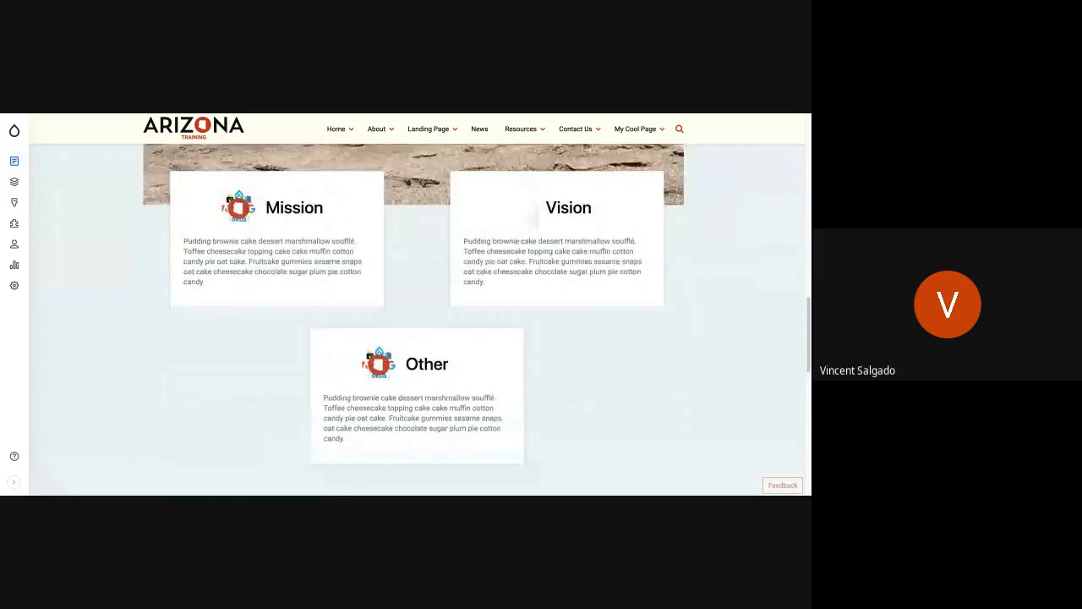
# Step: Return to the start of the page and check how the Mission and Vision section scrolls into view below the cards
pyautogui.scroll(5, 421, 344)
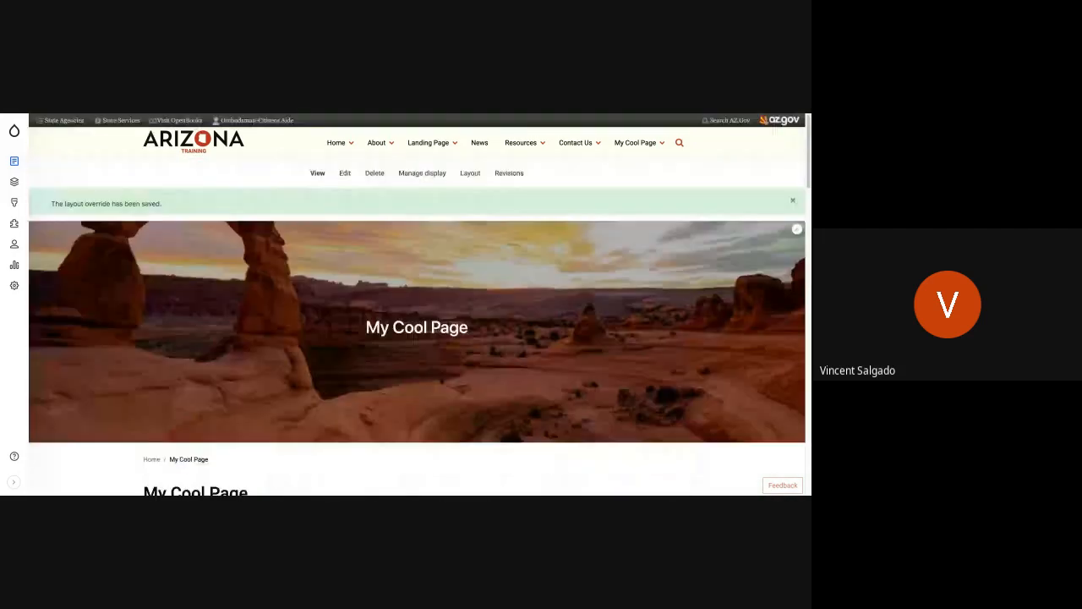
pyautogui.scroll(-5, 417, 361)
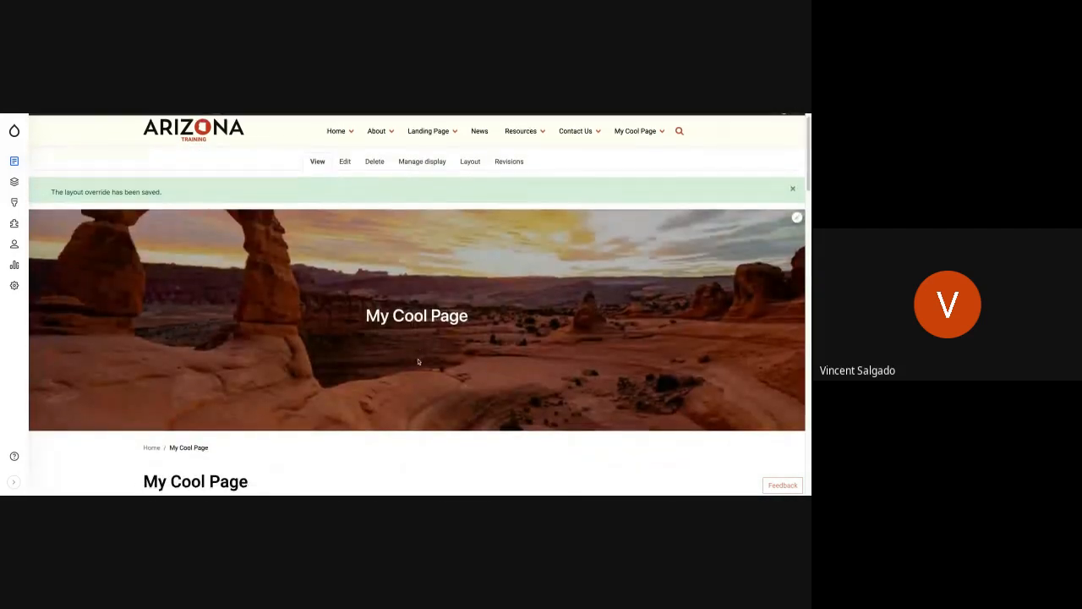
pyautogui.scroll(-1, 419, 361)
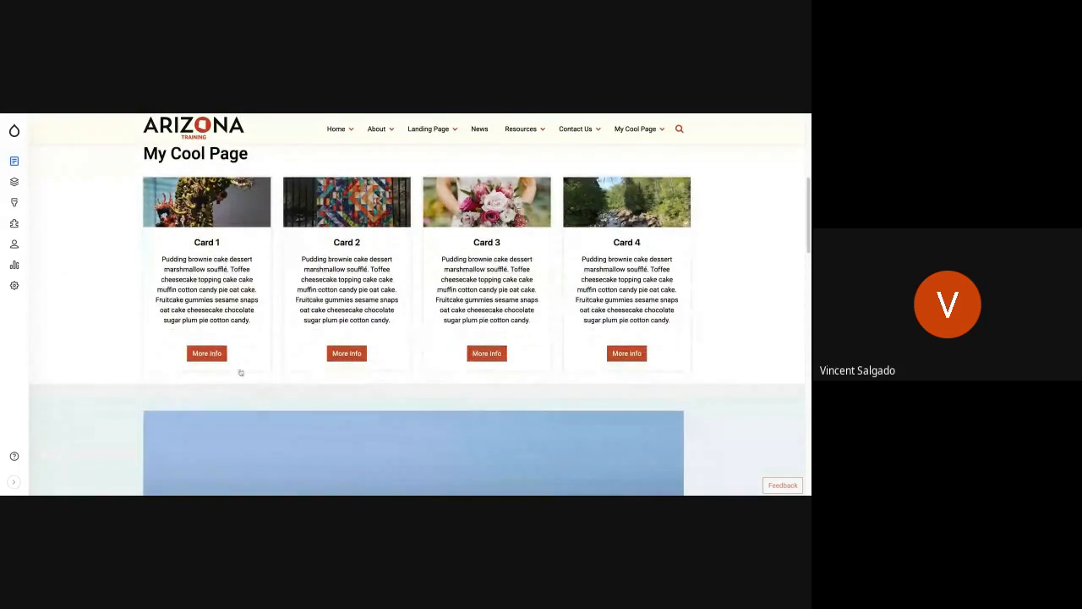
pyautogui.scroll(3, 283, 382)
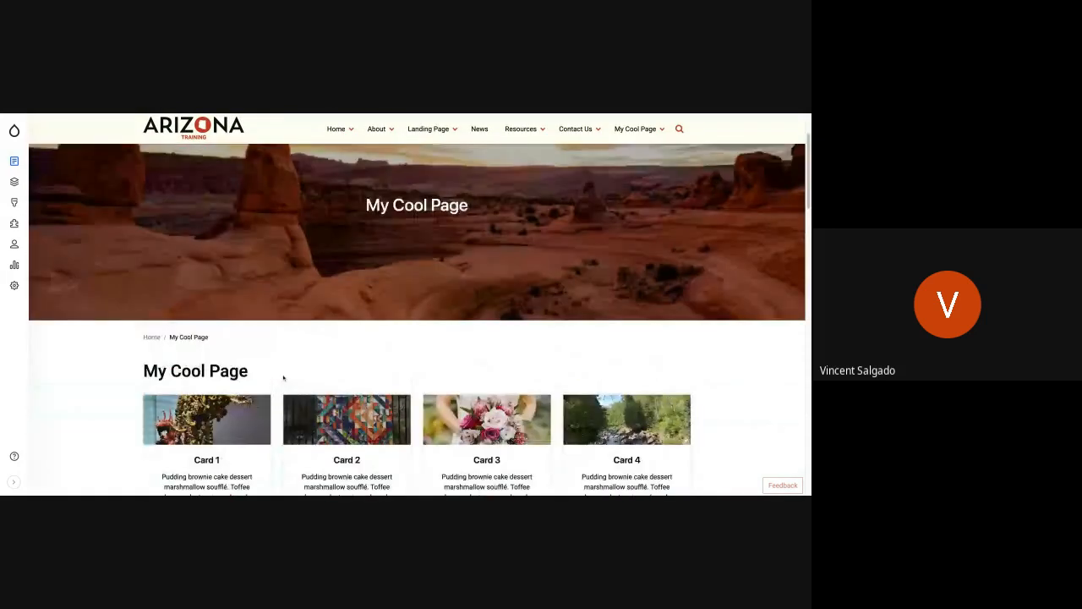
pyautogui.scroll(-2, 283, 382)
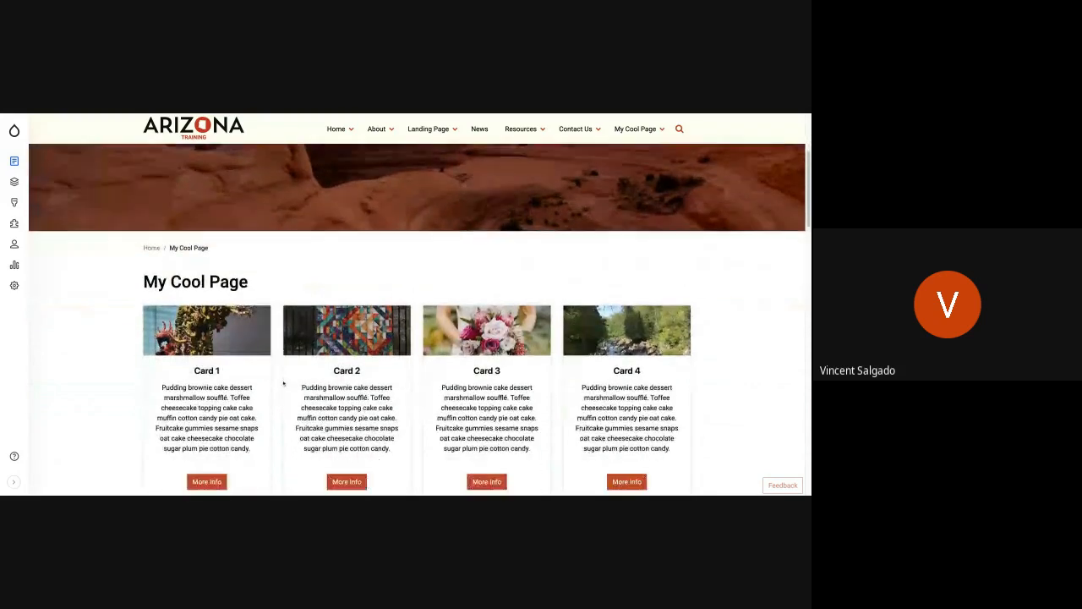
pyautogui.scroll(-4, 284, 382)
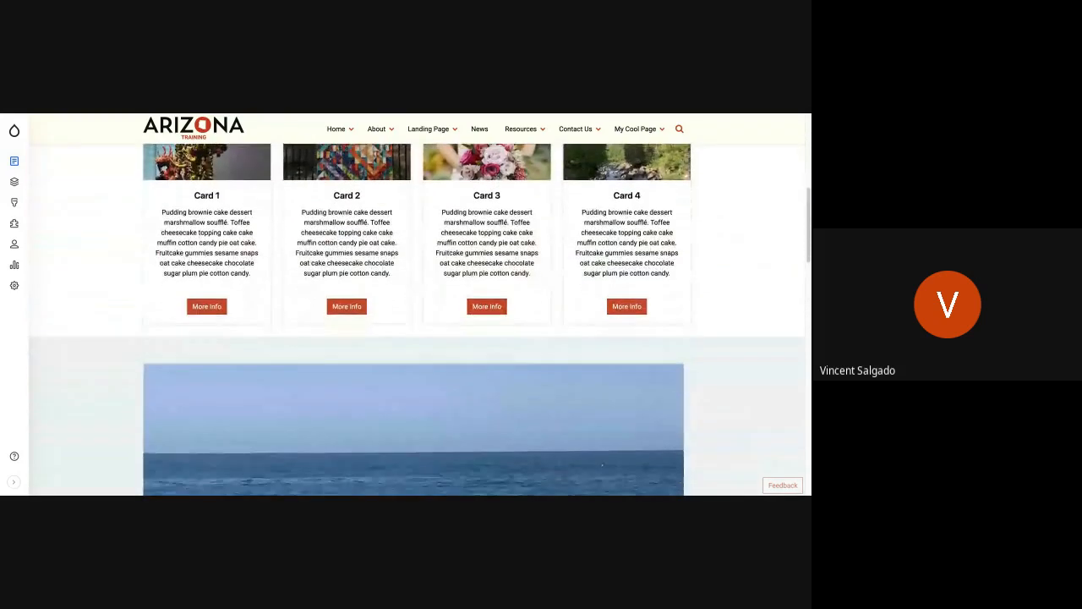
# Step: Compare the Mission and Vision section with the brownie and location sections below it on the saved page
pyautogui.scroll(-2, 420, 320)
pyautogui.scroll(-20, 262, 415)
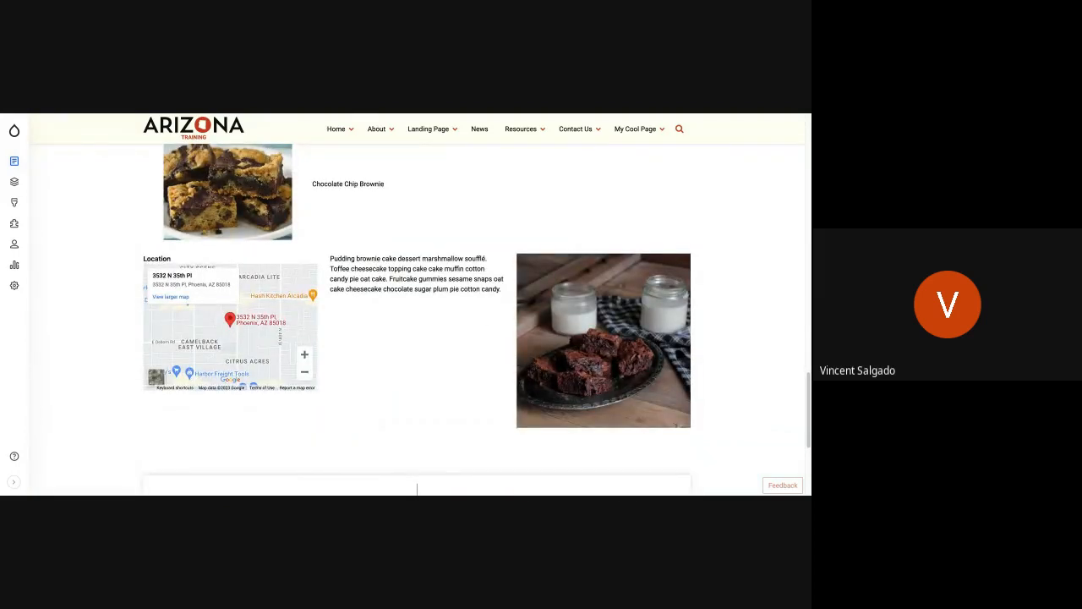
pyautogui.scroll(3, 335, 338)
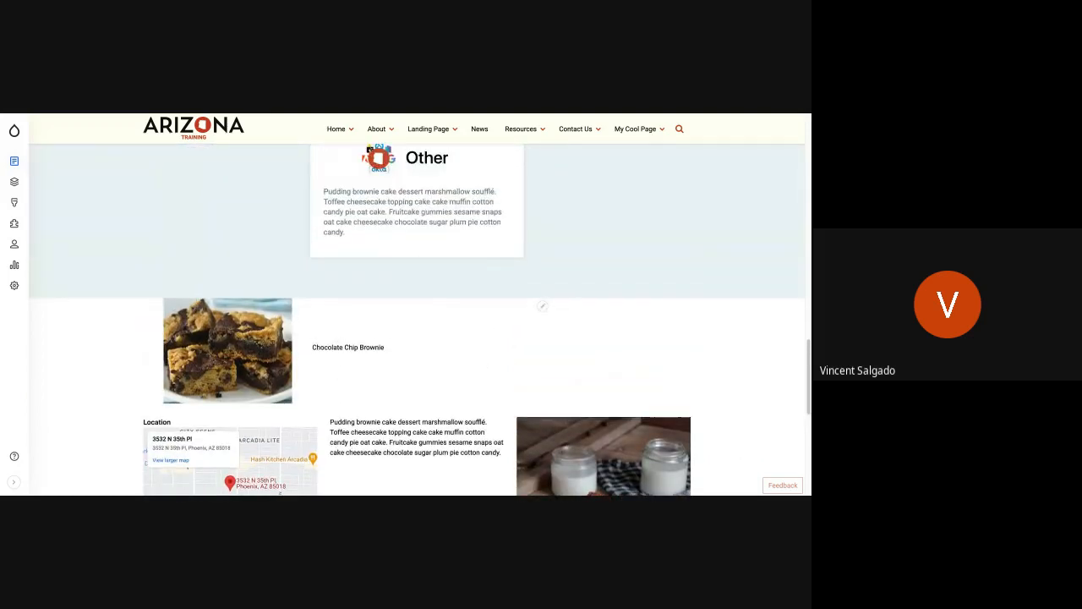
pyautogui.scroll(1, 328, 318)
pyautogui.scroll(10, 329, 319)
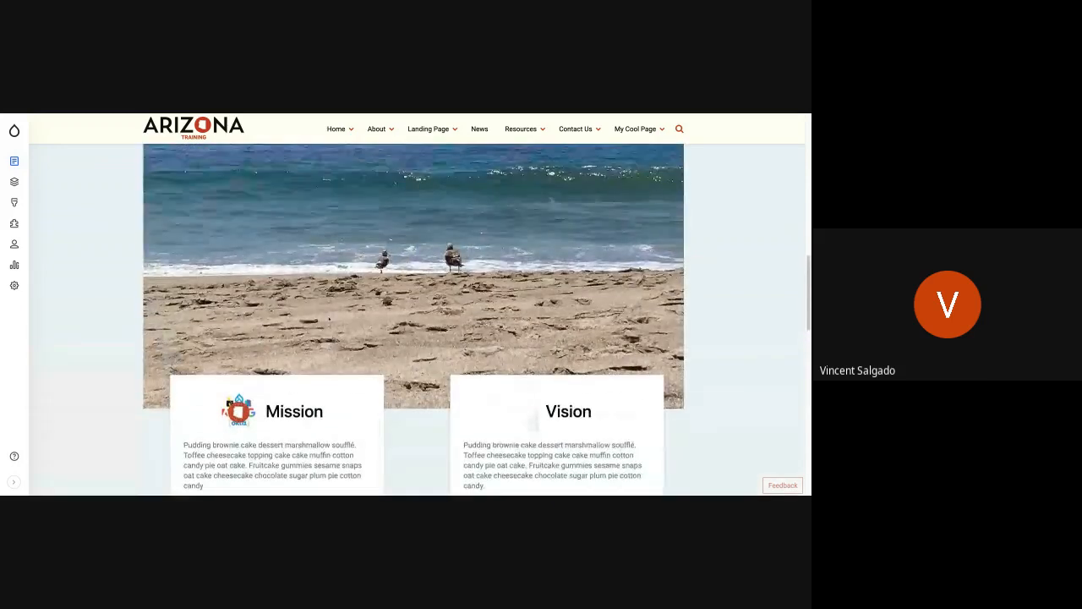
pyautogui.scroll(8, 417, 319)
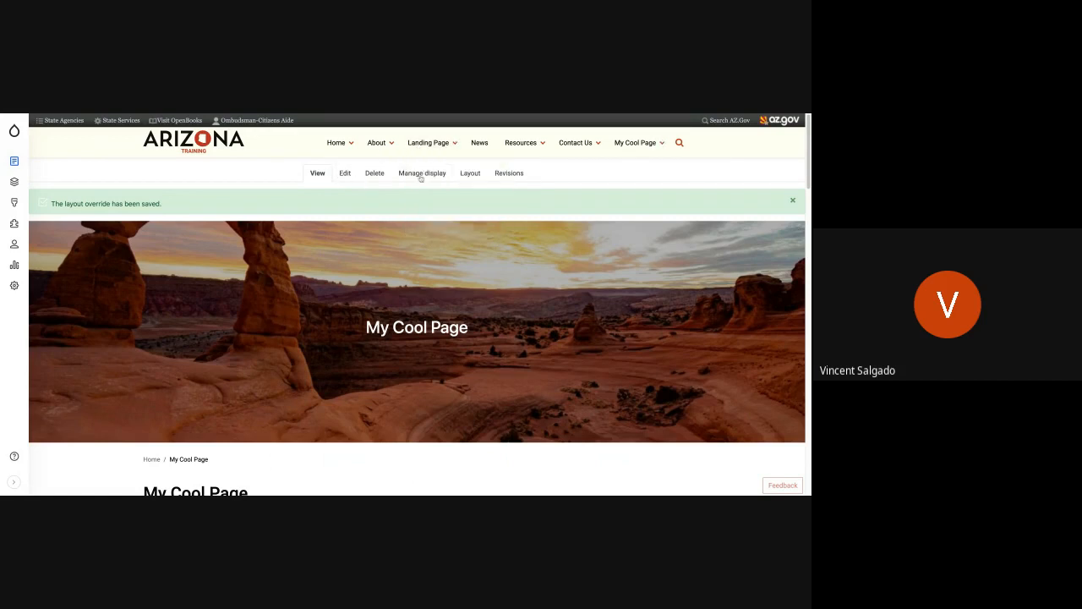
# Step: Reopen the page's layout editor and remove the section containing the Chocolate Chip Brownie block
pyautogui.click(470, 173)
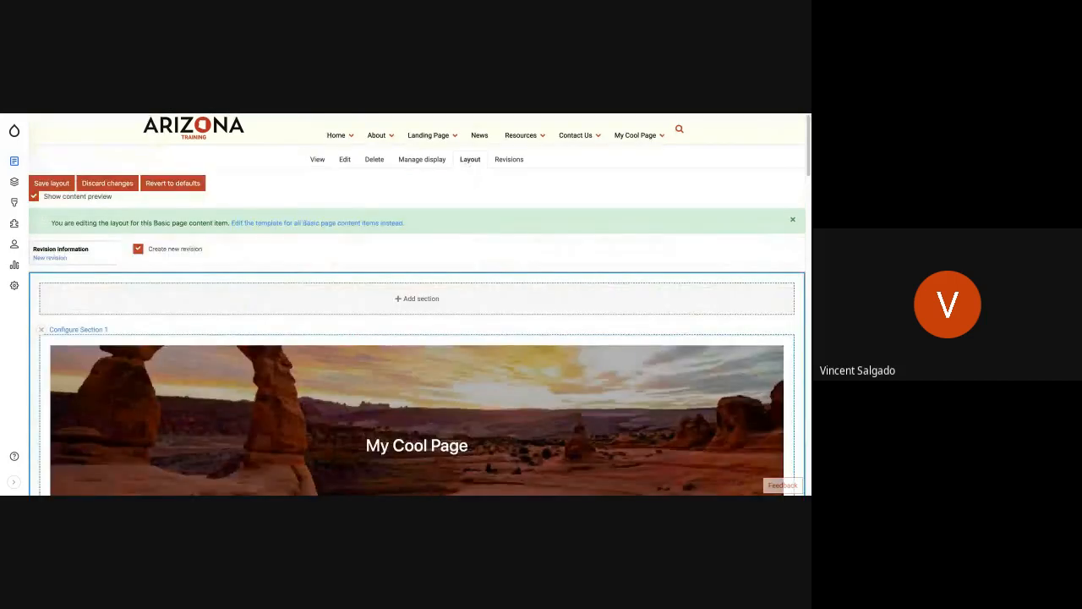
pyautogui.scroll(1, 473, 302)
pyautogui.scroll(-2, 474, 302)
pyautogui.scroll(-10, 474, 303)
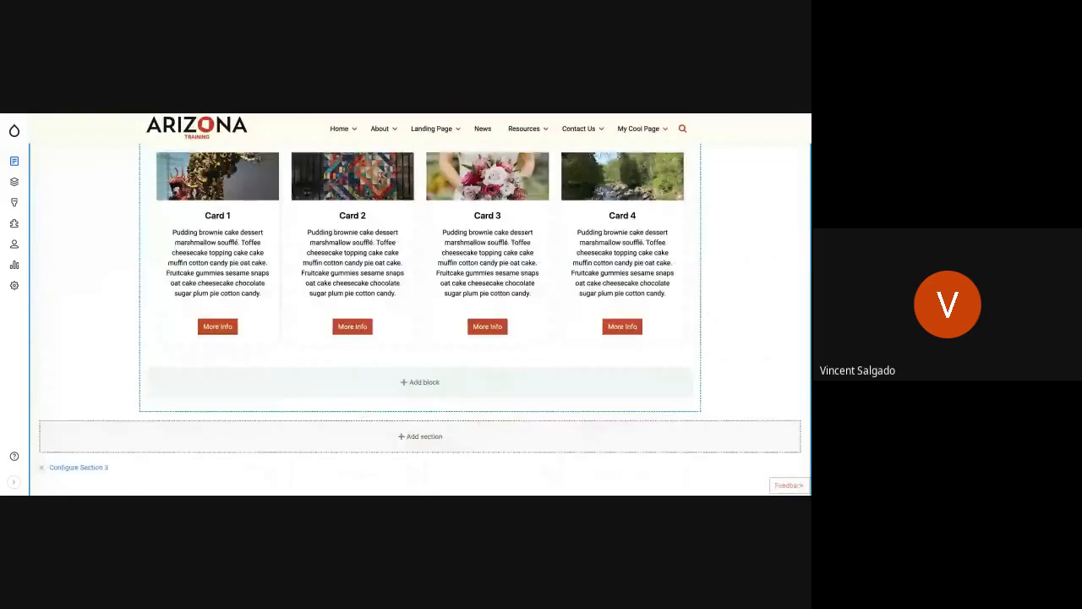
pyautogui.scroll(-10, 420, 320)
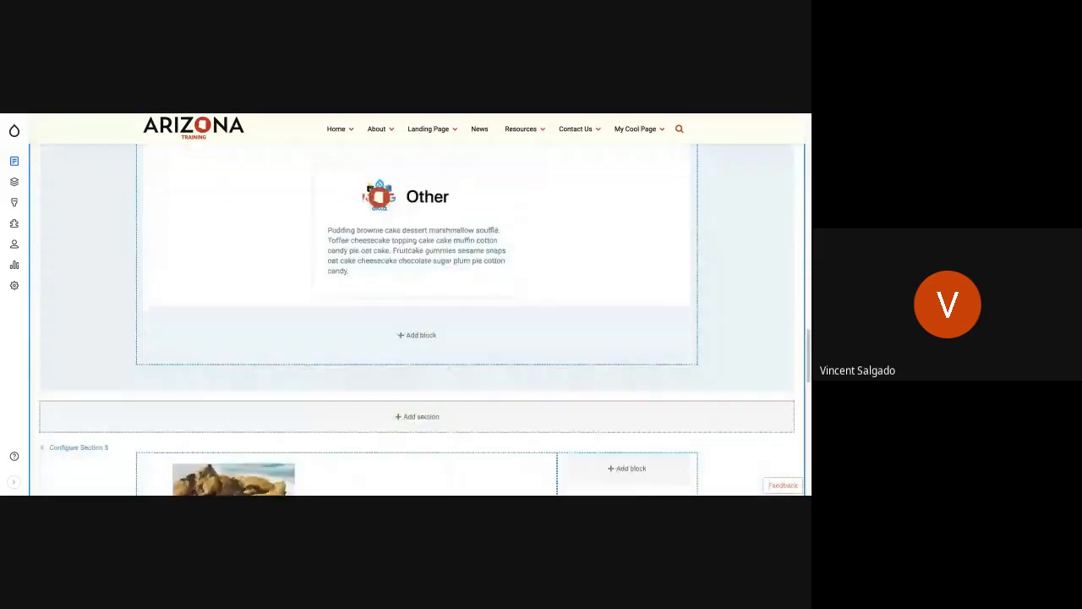
pyautogui.scroll(-2, 380, 317)
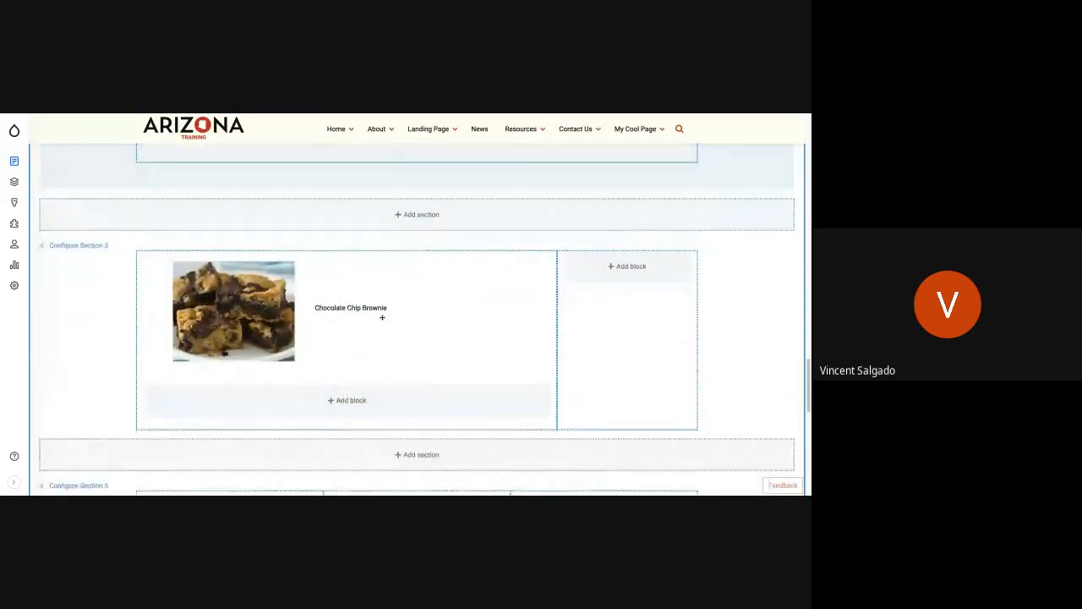
pyautogui.click(41, 244)
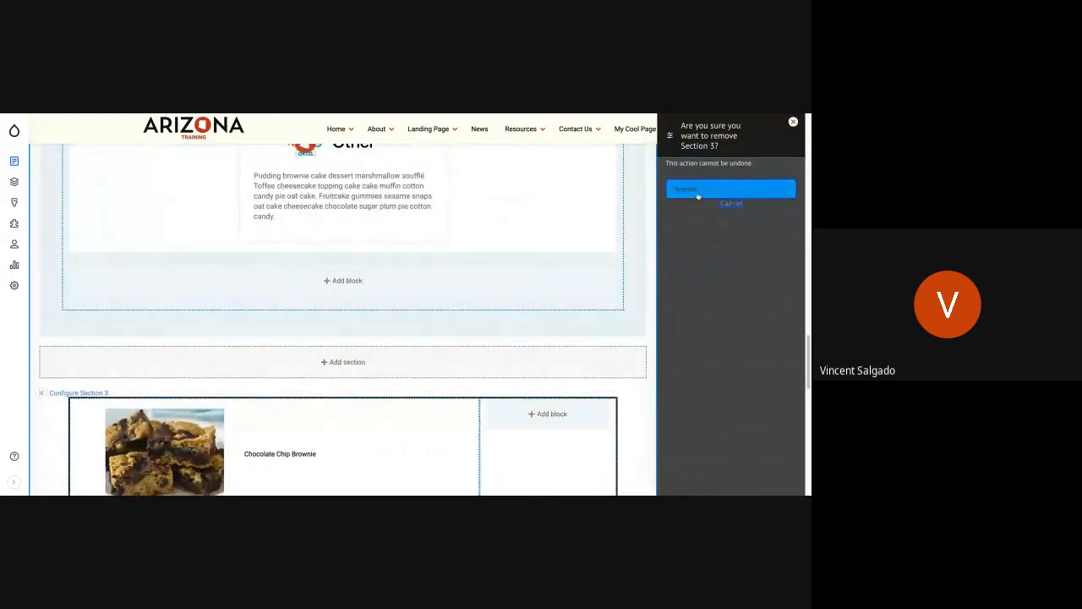
pyautogui.click(699, 191)
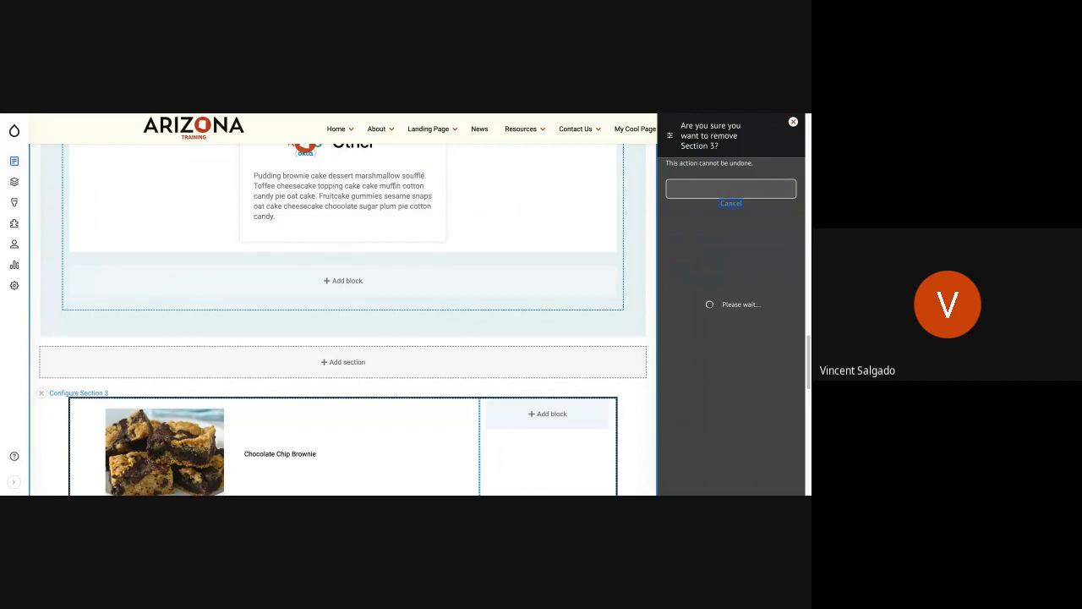
# Step: Set center text alignment in the style settings of the three-column section with the Location map
pyautogui.scroll(-5, 354, 370)
pyautogui.scroll(-3, 354, 370)
pyautogui.scroll(-3, 353, 370)
pyautogui.scroll(-8, 353, 370)
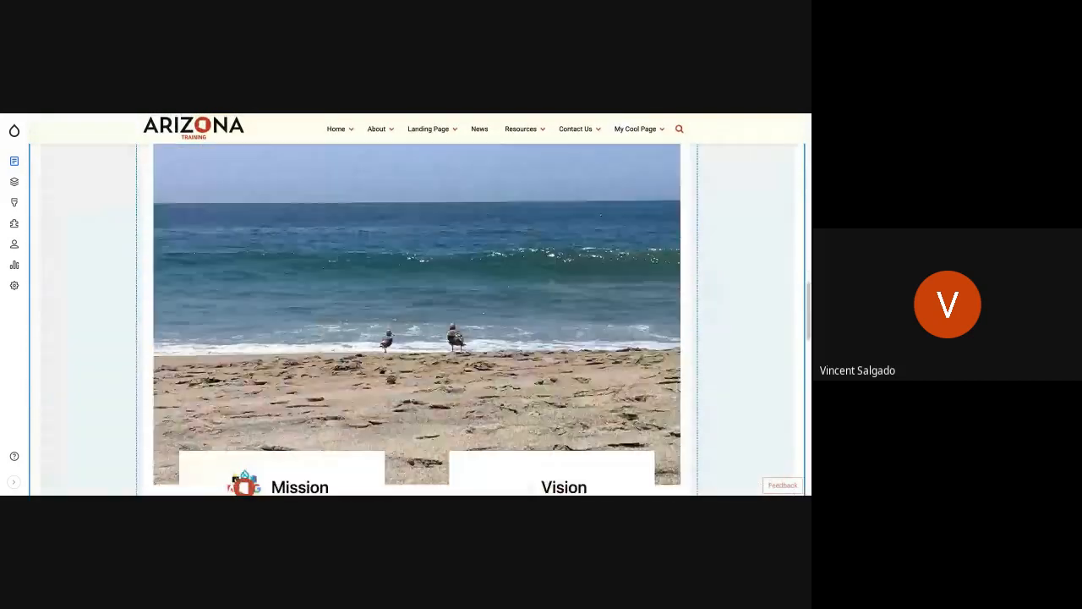
pyautogui.scroll(-5, 370, 296)
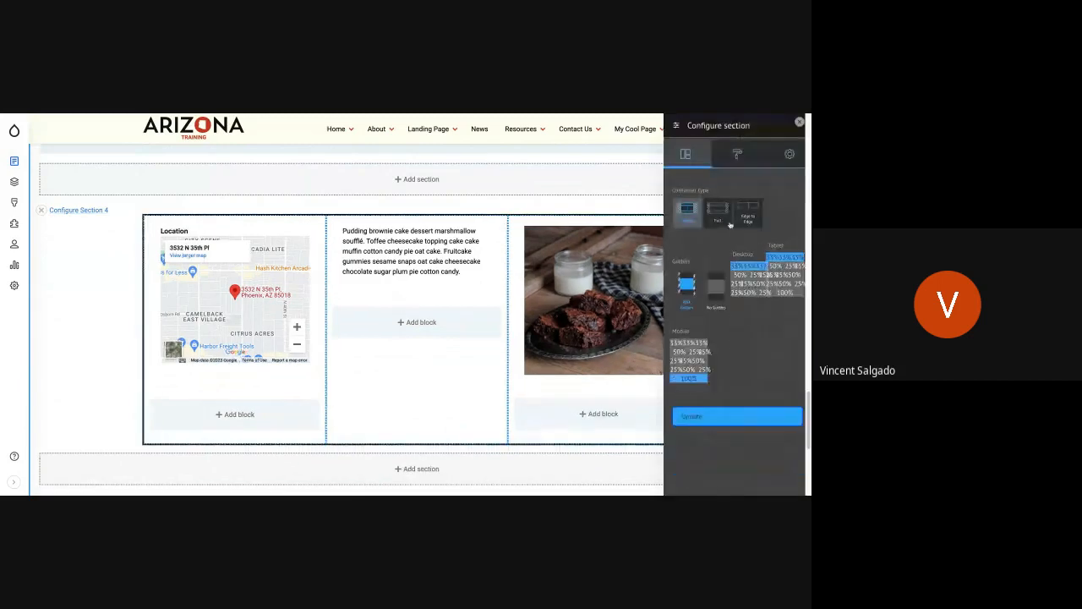
pyautogui.click(728, 155)
pyautogui.scroll(-3, 734, 347)
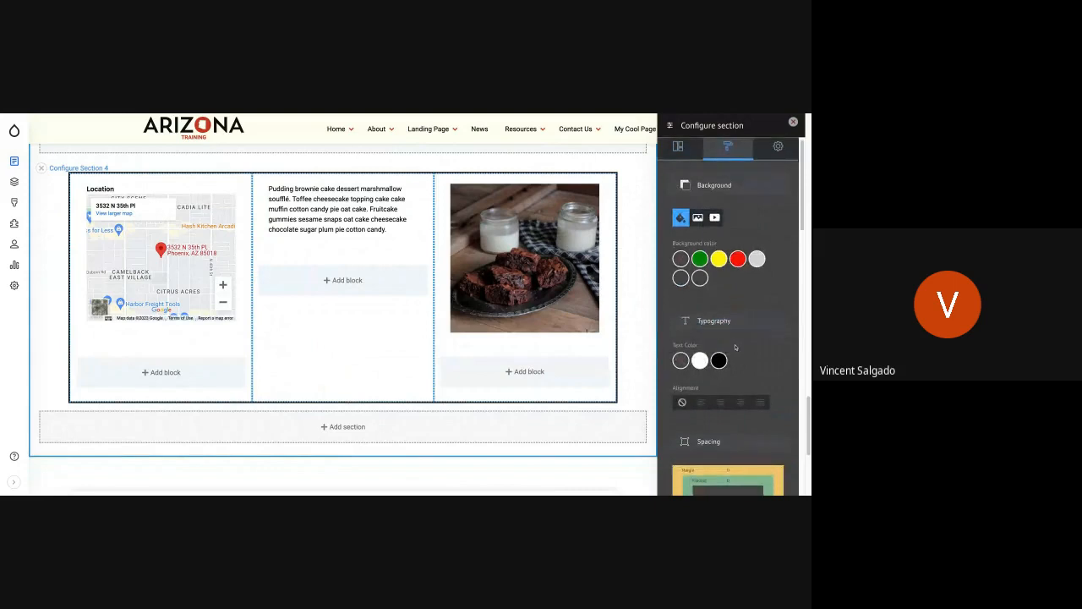
pyautogui.scroll(-1, 723, 361)
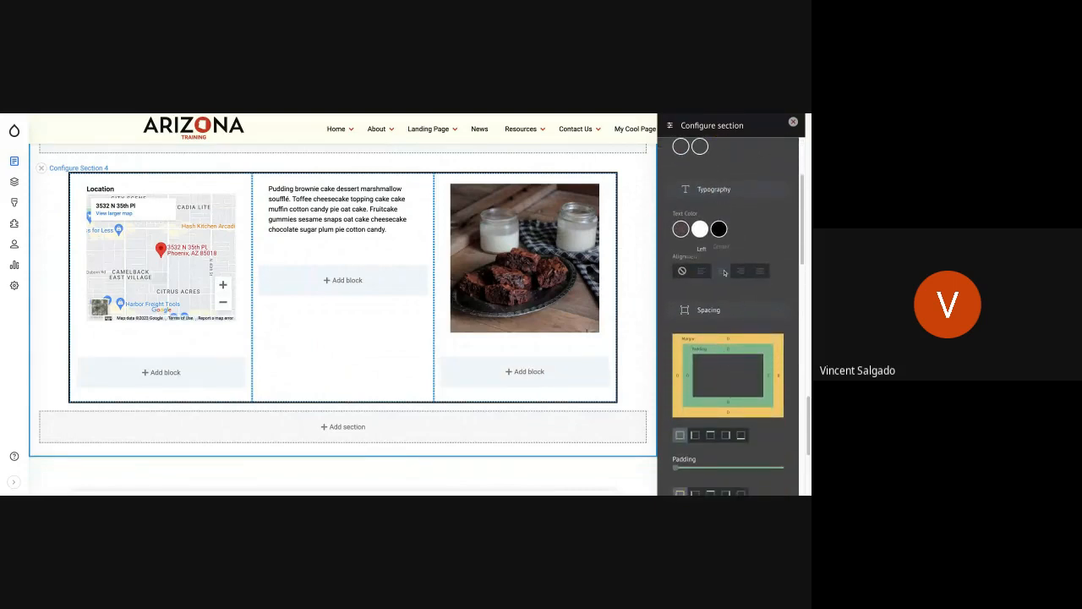
pyautogui.click(723, 270)
# Step: Set the top and bottom padding of the Location section to 64
pyautogui.scroll(-2, 725, 316)
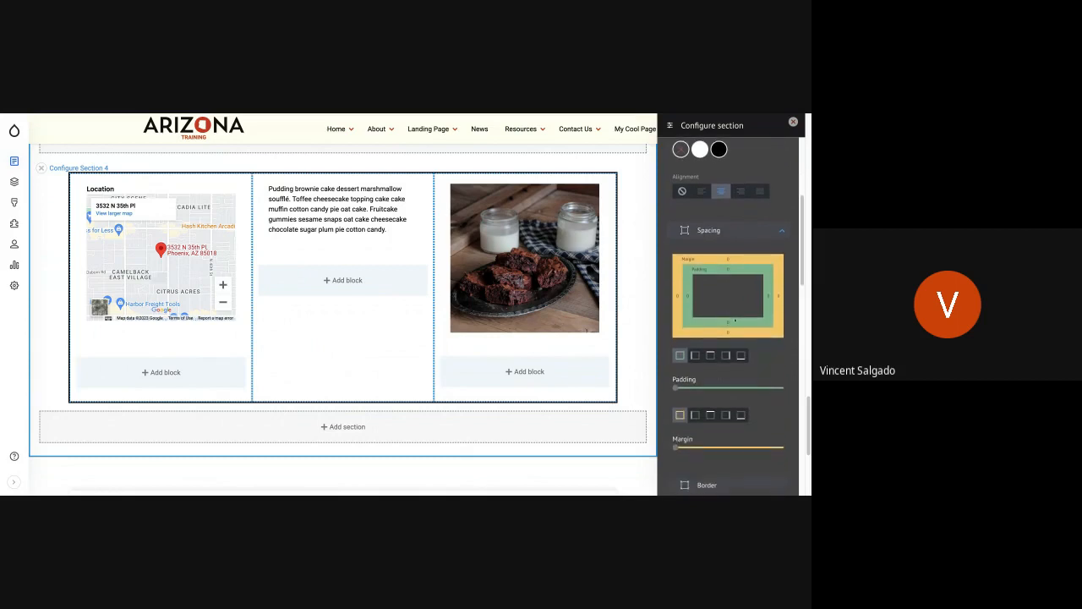
pyautogui.click(710, 354)
pyautogui.click(752, 387)
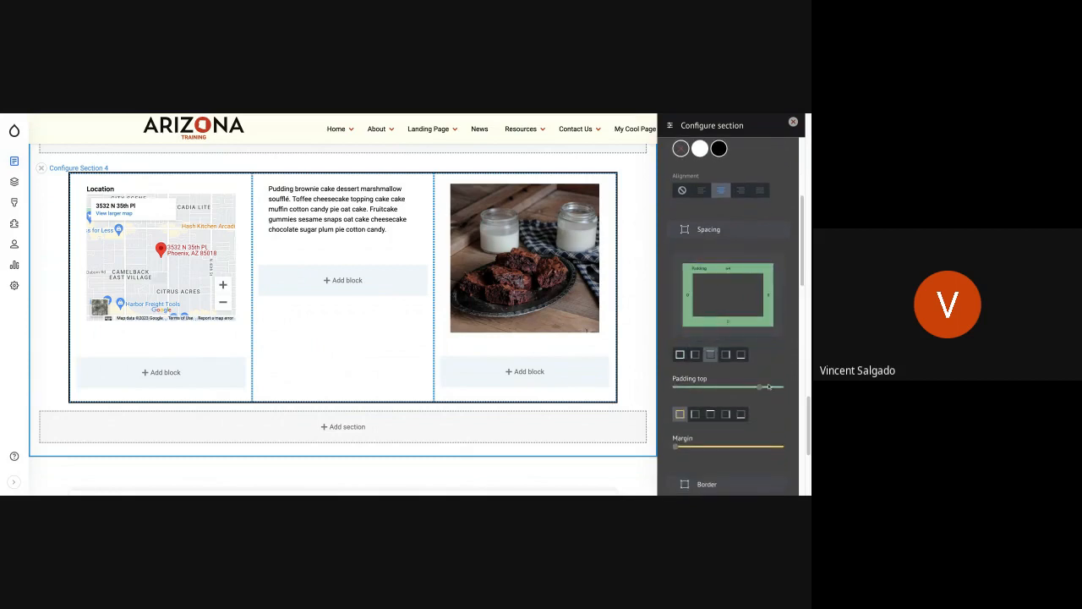
pyautogui.click(741, 354)
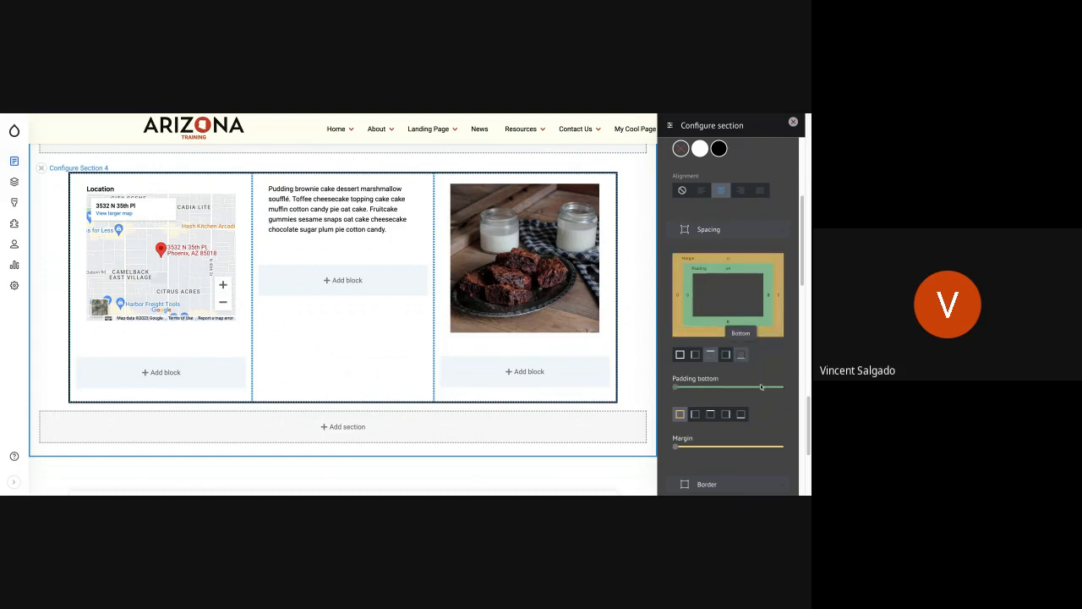
pyautogui.click(762, 388)
# Step: Apply the Fade Up scroll effect to the Location section and update the section
pyautogui.scroll(-8, 730, 382)
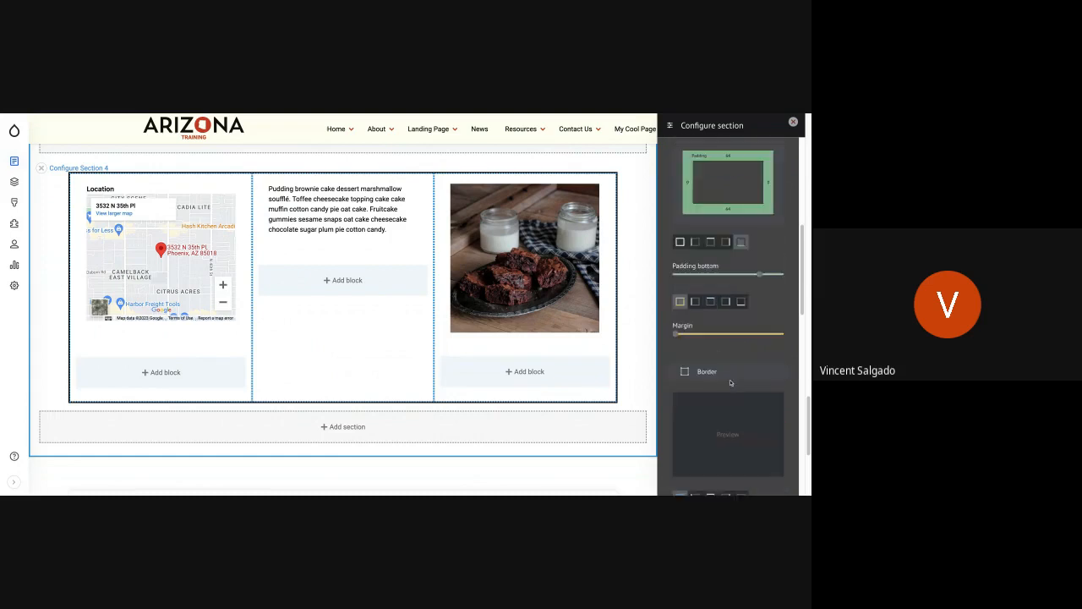
pyautogui.scroll(-5, 730, 383)
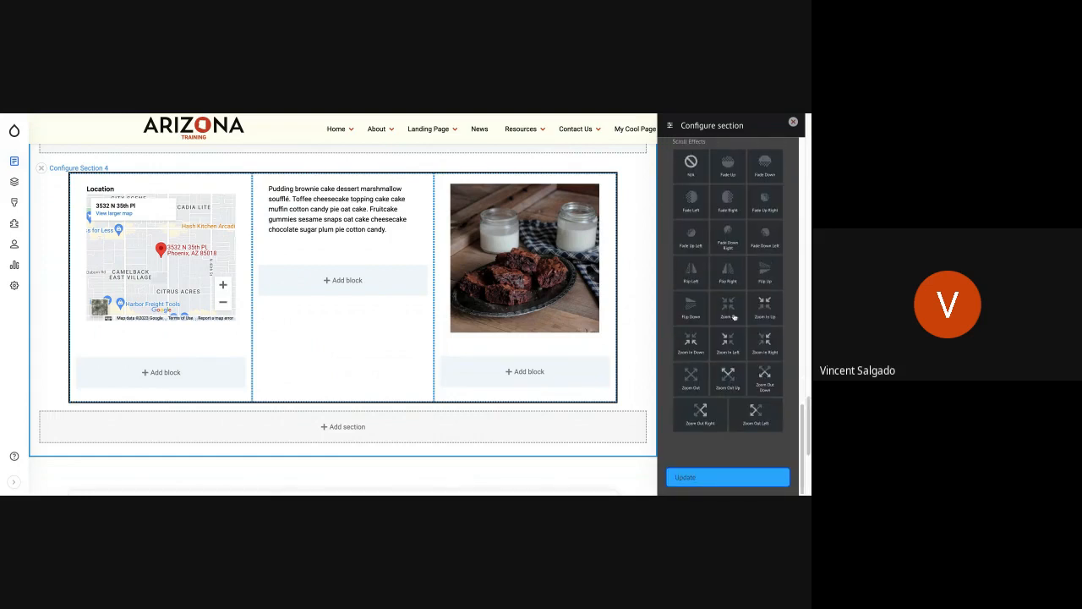
pyautogui.click(730, 164)
pyautogui.click(734, 478)
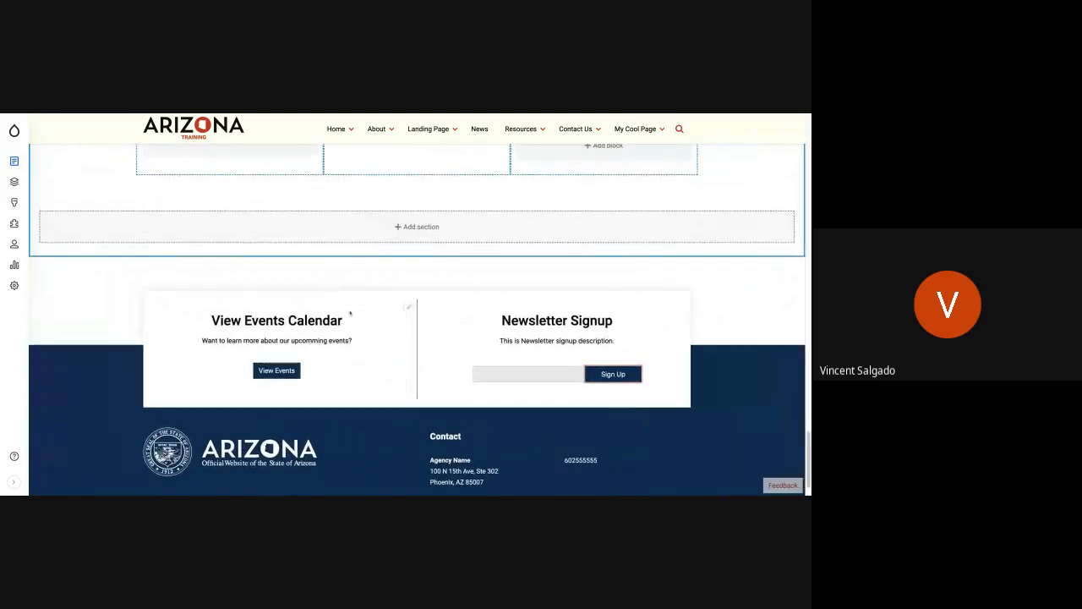
# Step: Start a Bootstrap 1 Col section below the Location section with a red background and white, centered text
pyautogui.click(418, 227)
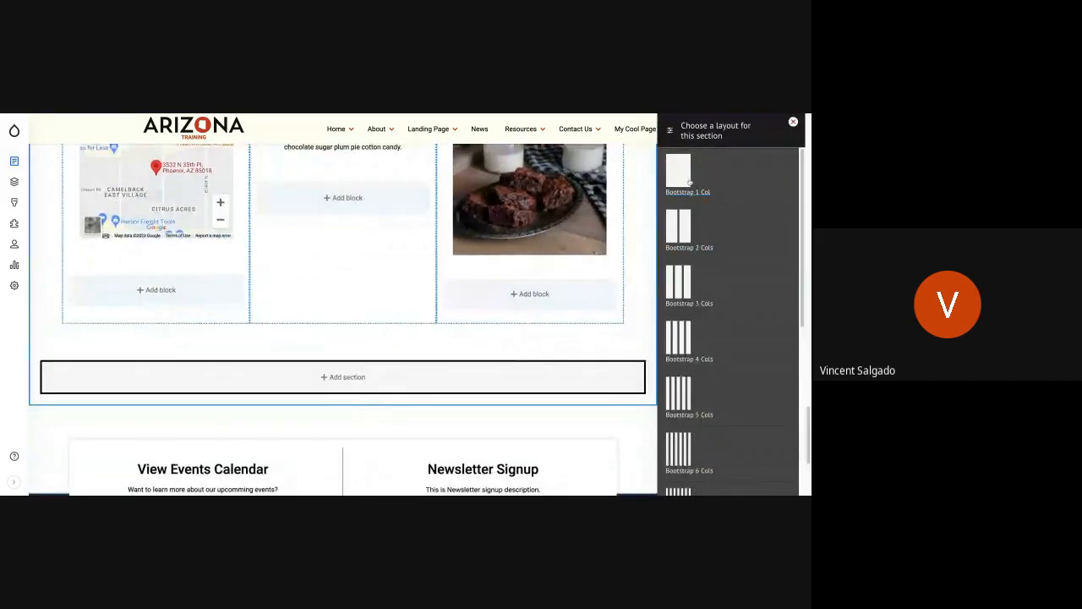
pyautogui.click(685, 174)
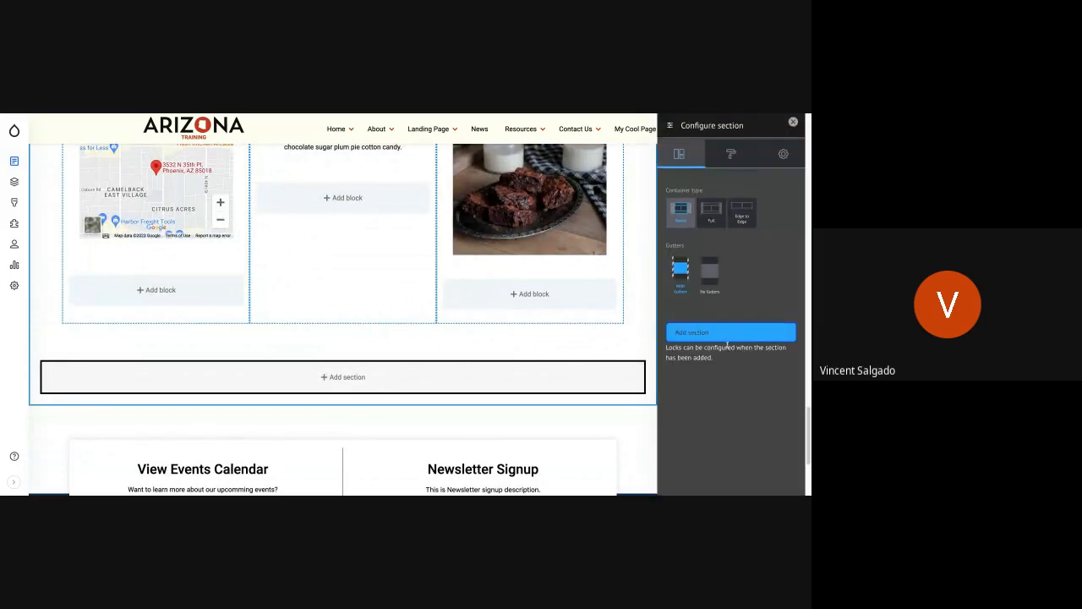
pyautogui.click(728, 154)
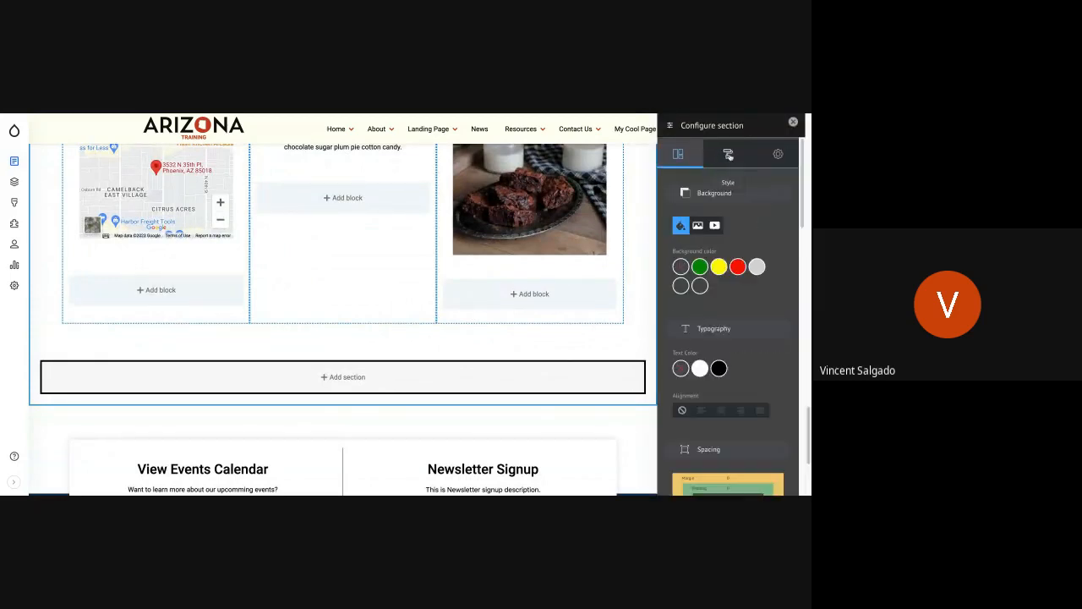
pyautogui.click(739, 266)
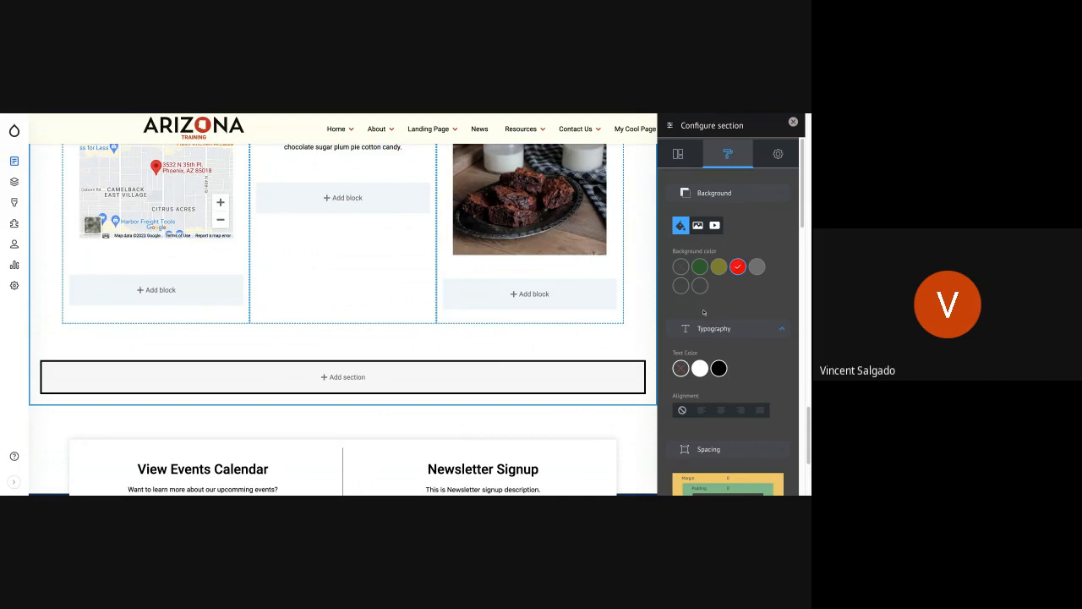
pyautogui.click(699, 369)
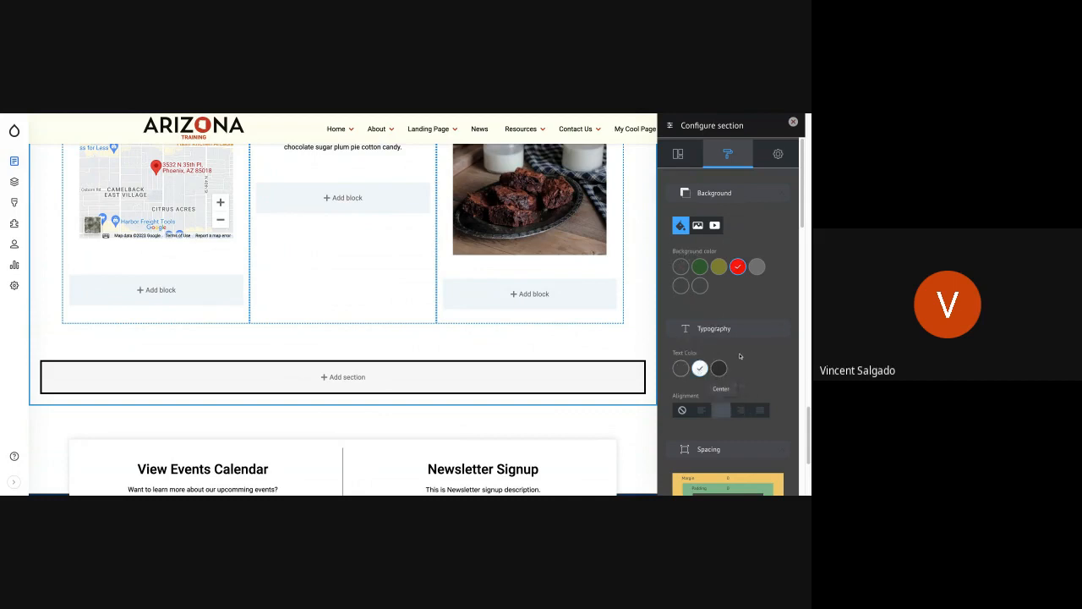
pyautogui.scroll(-5, 740, 355)
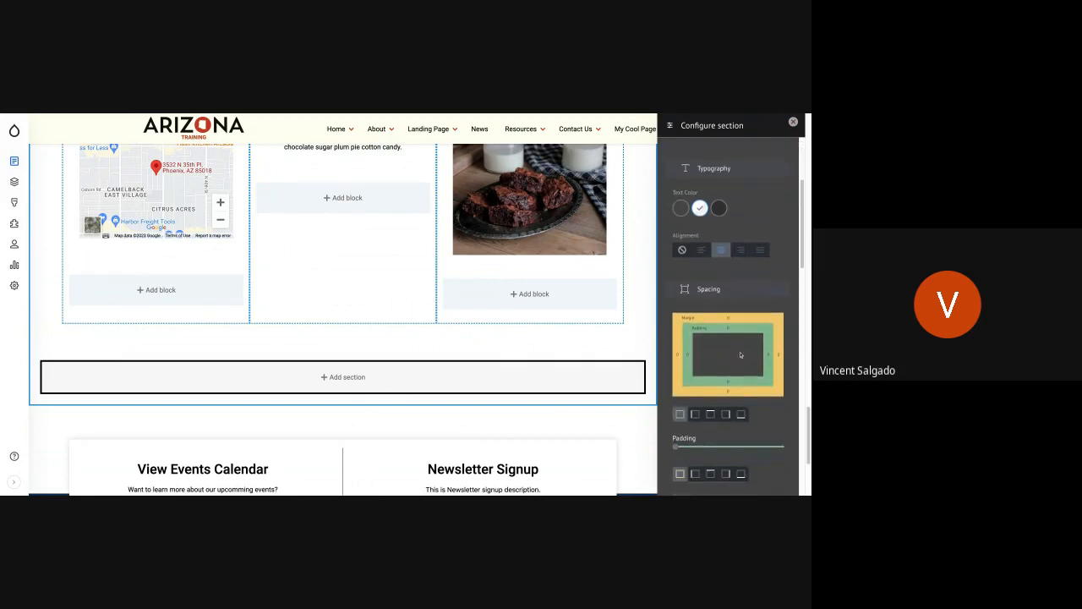
# Step: Set the new one-column section's top and bottom padding to 64
pyautogui.scroll(-2, 726, 338)
pyautogui.scroll(3, 727, 338)
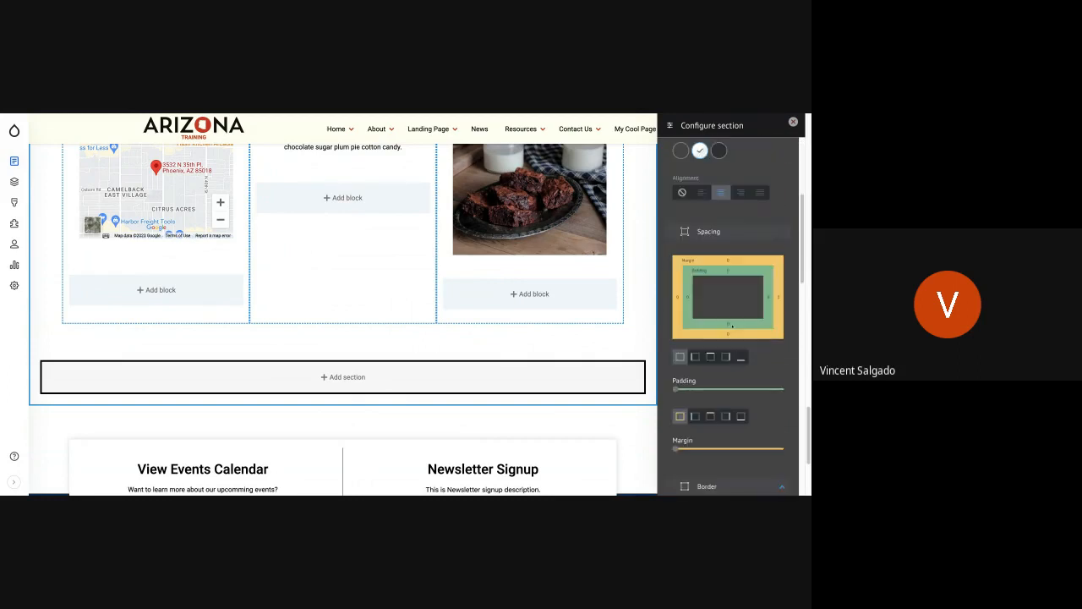
pyautogui.click(711, 359)
pyautogui.moveTo(769, 392); pyautogui.dragTo(760, 390)
pyautogui.click(741, 359)
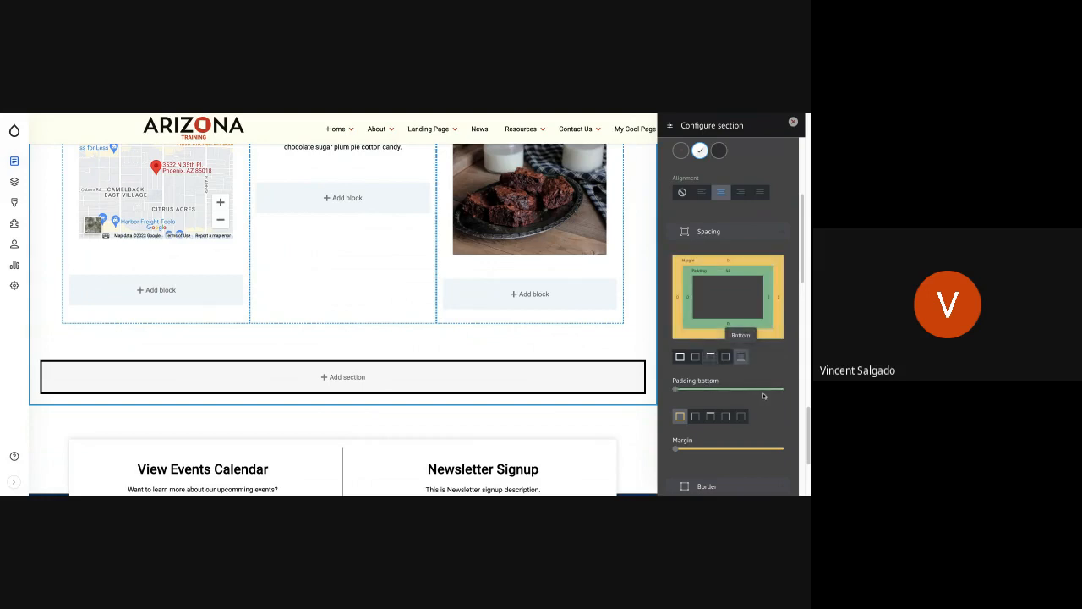
# Step: Finish configuring the red one-column section and add it to the end of the page layout
pyautogui.scroll(-5, 722, 397)
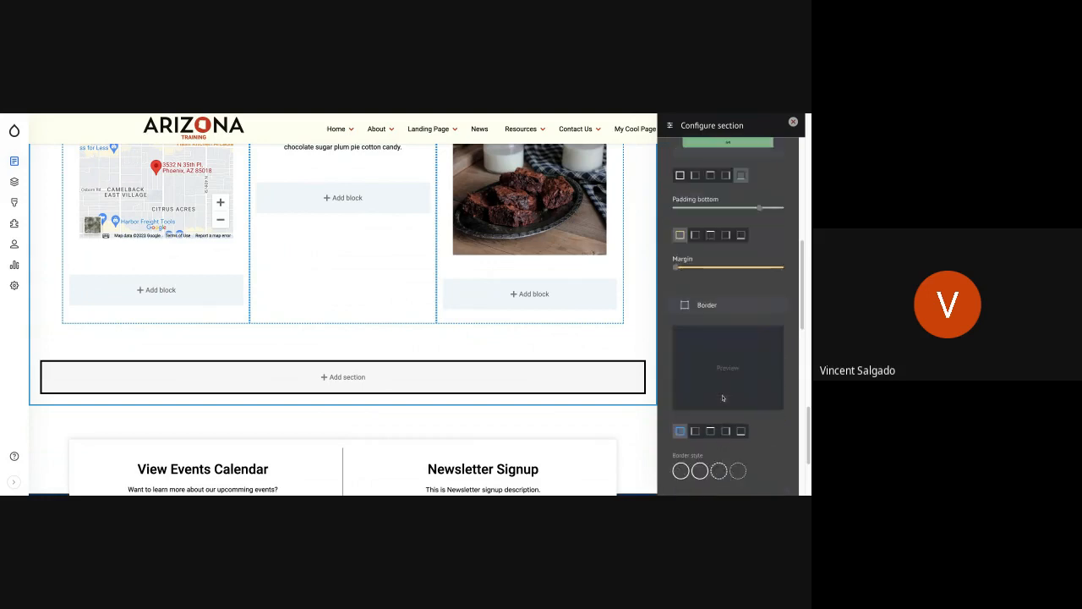
pyautogui.scroll(-5, 728, 316)
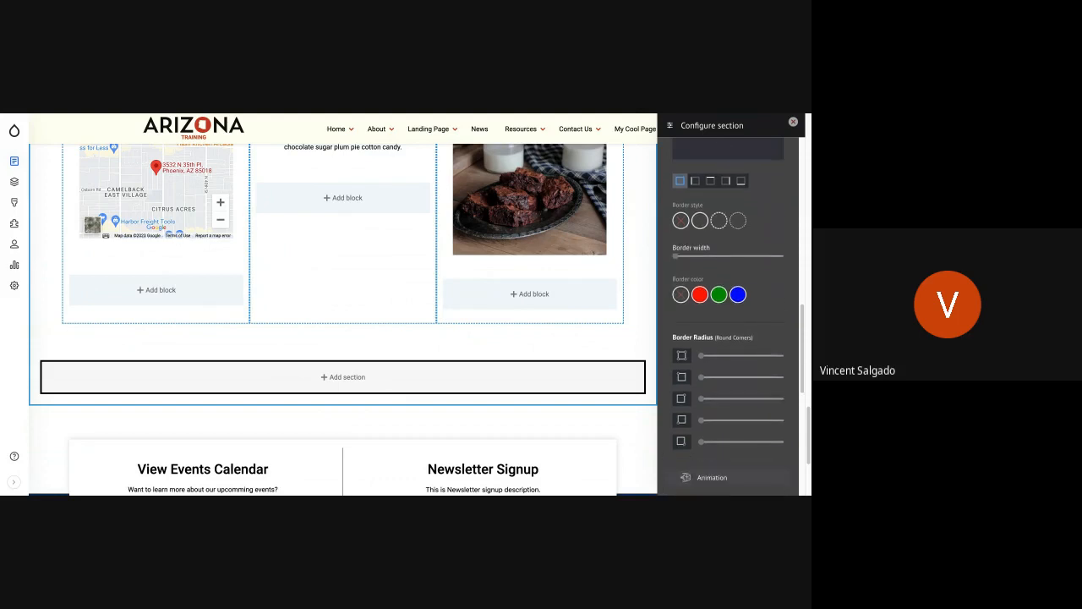
pyautogui.click(727, 397)
pyautogui.scroll(-3, 726, 372)
pyautogui.click(725, 464)
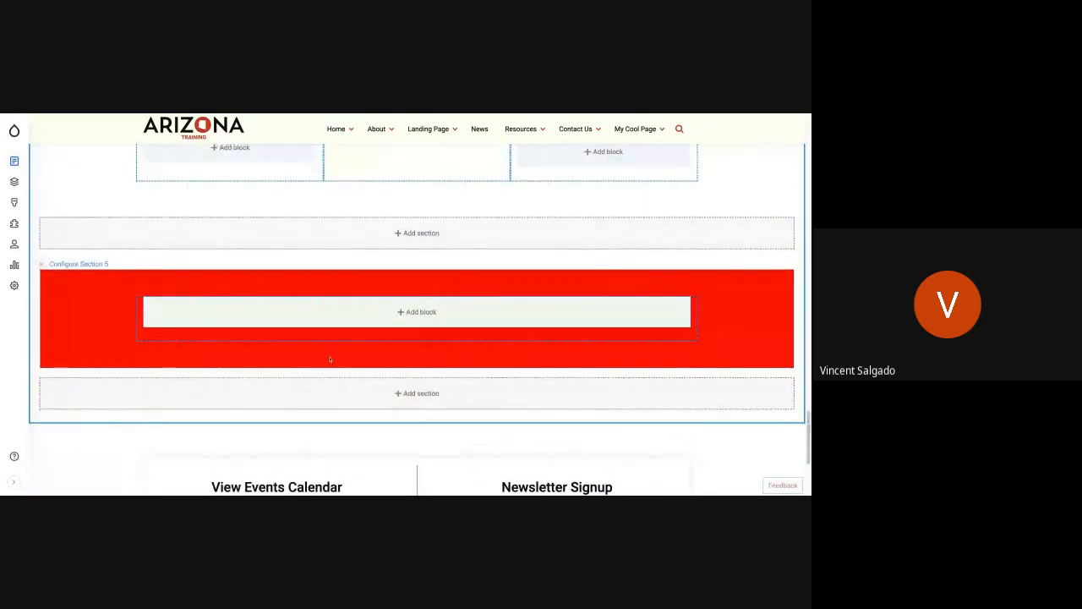
# Step: Start a custom Basic block in the red section with the body text "This is something cool I can do"
pyautogui.click(419, 313)
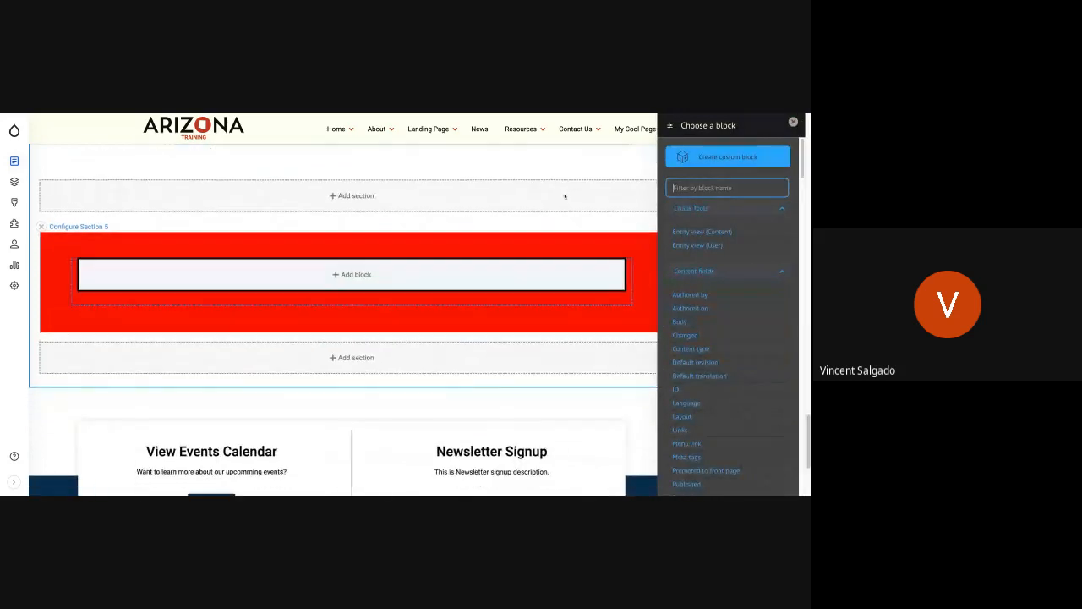
pyautogui.click(706, 157)
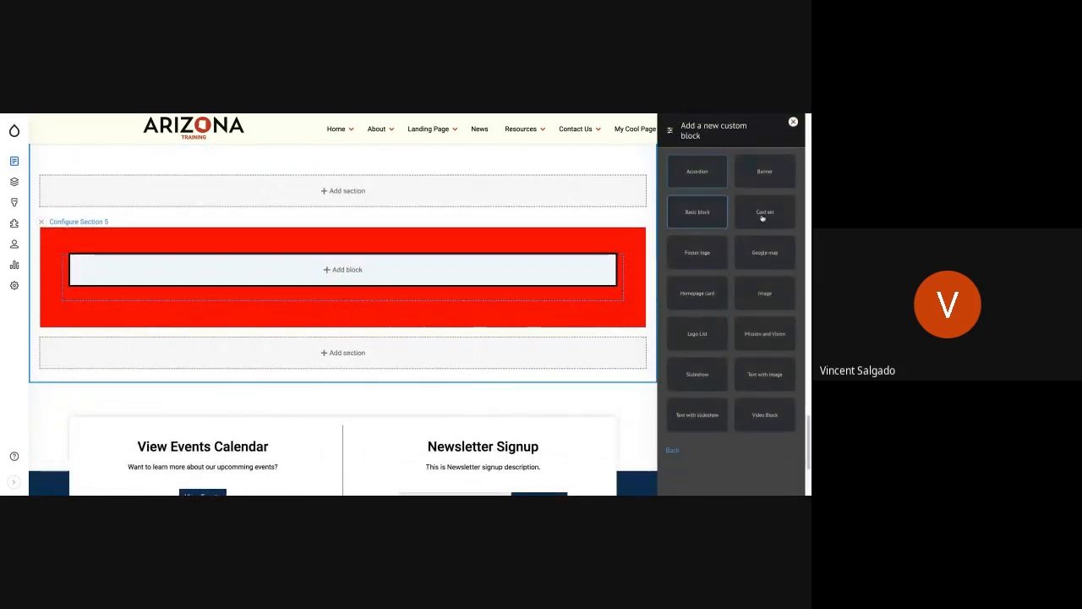
pyautogui.click(700, 213)
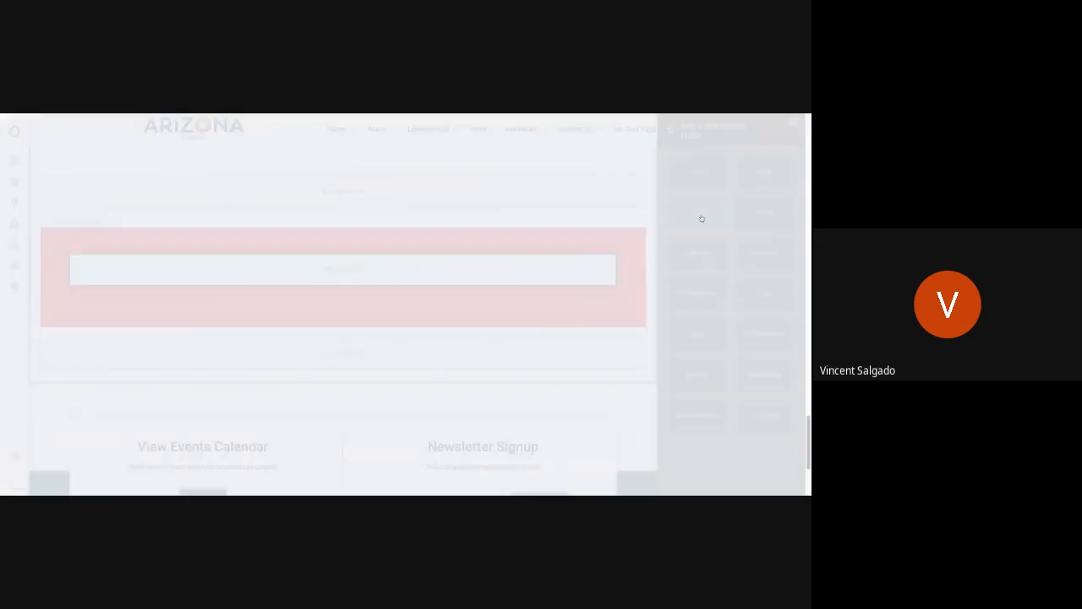
pyautogui.click(286, 312)
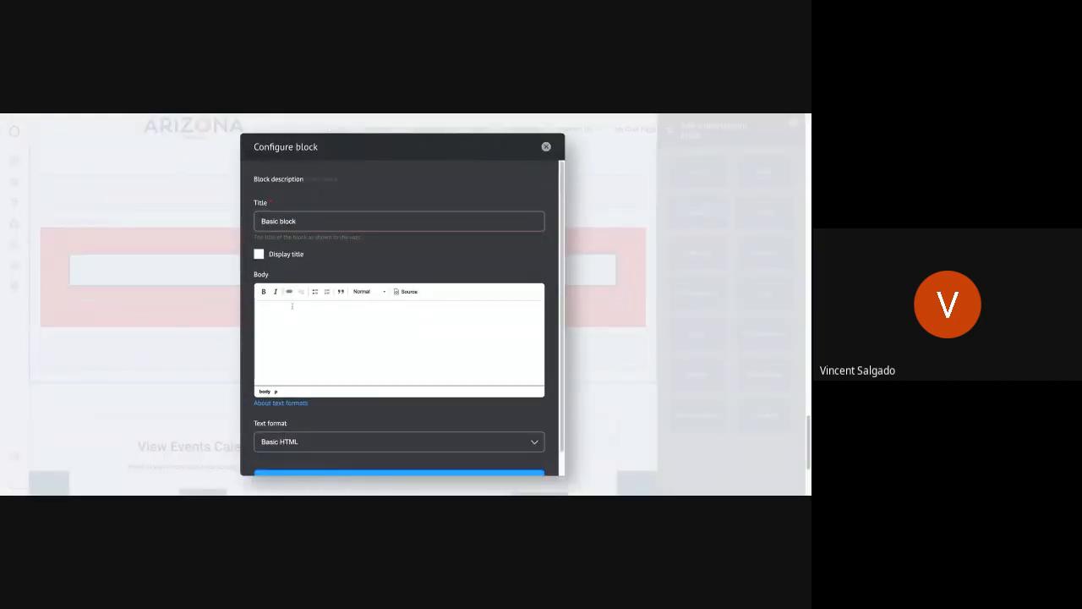
pyautogui.write('This is something cool I can do')
# Step: Format the block's body text as bold Heading 2 and add the block to the red section
pyautogui.moveTo(370, 305); pyautogui.dragTo(257, 306)
pyautogui.click(262, 291)
pyautogui.click(376, 293)
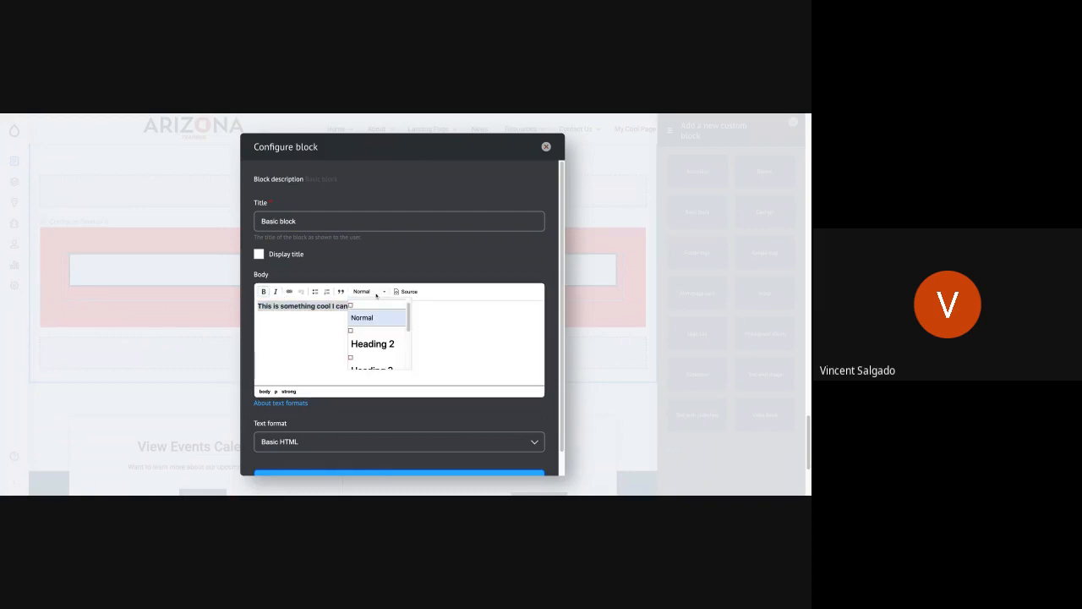
pyautogui.click(376, 344)
pyautogui.click(324, 346)
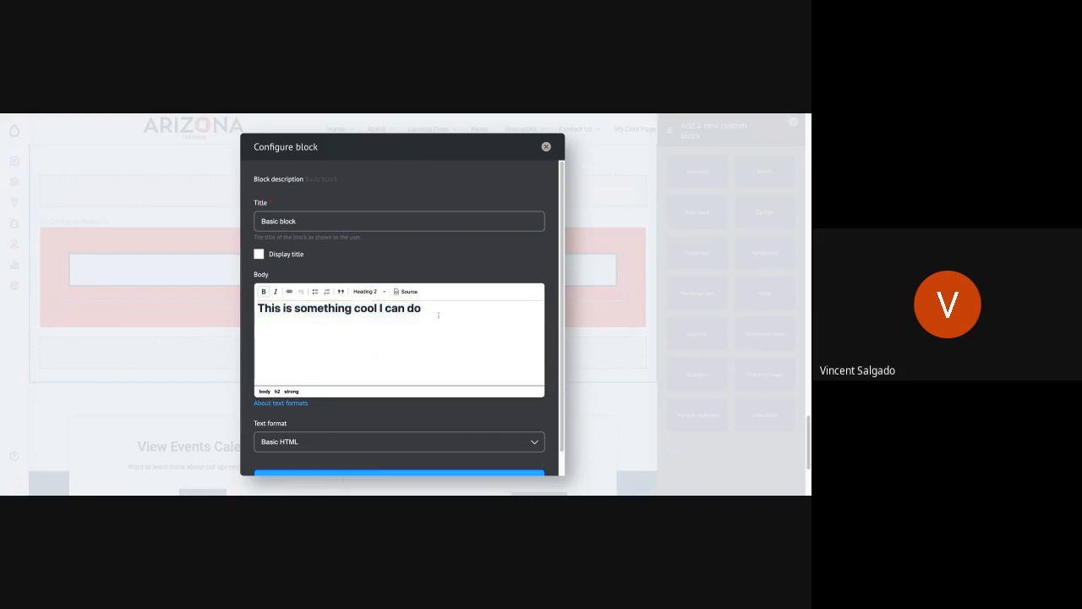
pyautogui.scroll(-1, 308, 370)
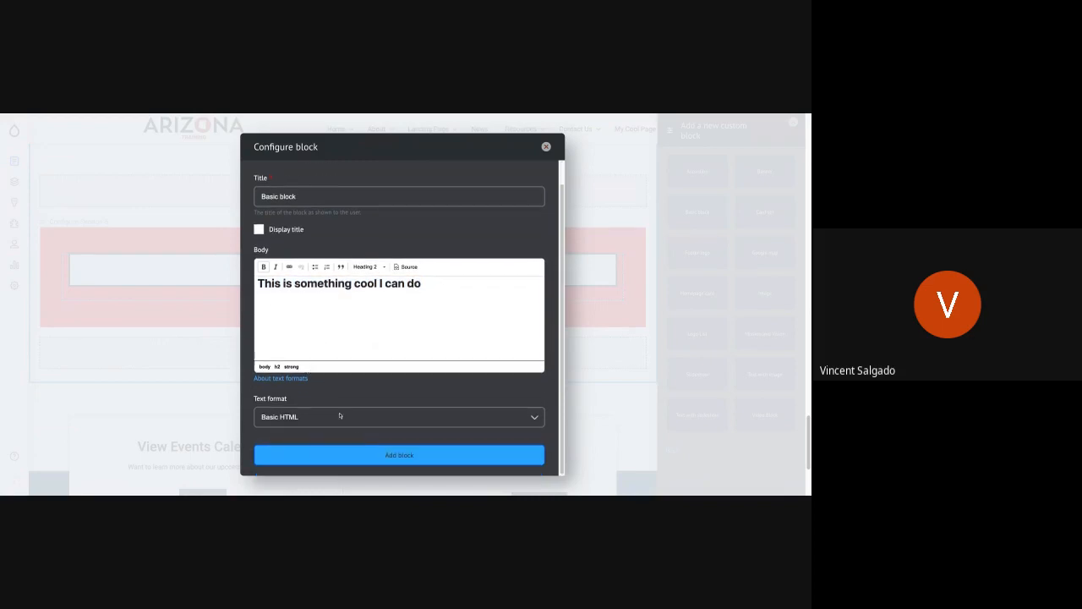
pyautogui.click(360, 455)
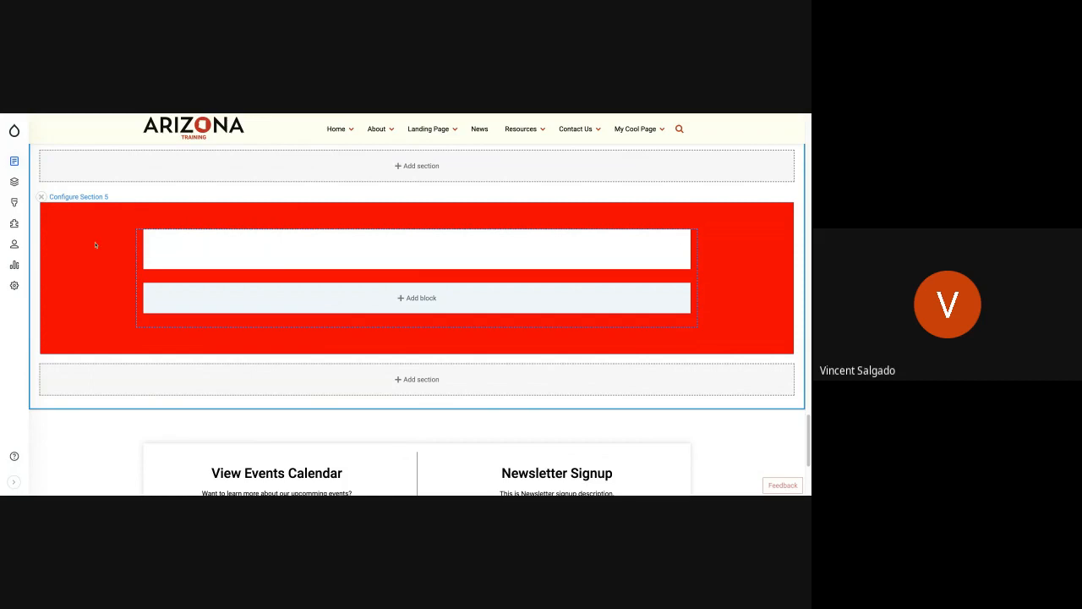
# Step: Save My Cool Page's layout with the new block in the red section
pyautogui.scroll(5, 96, 245)
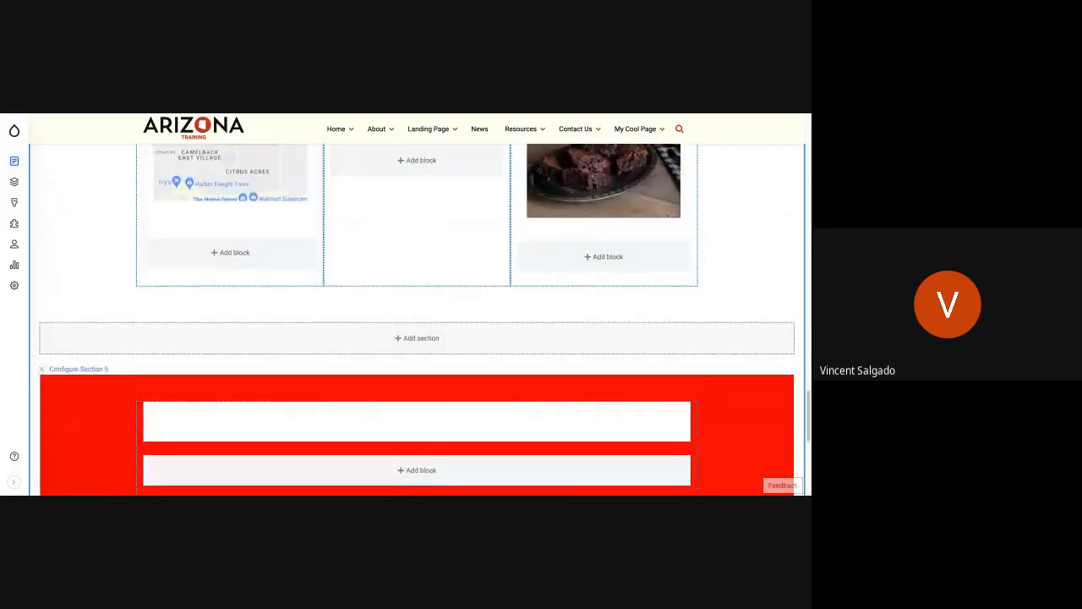
pyautogui.scroll(15, 416, 320)
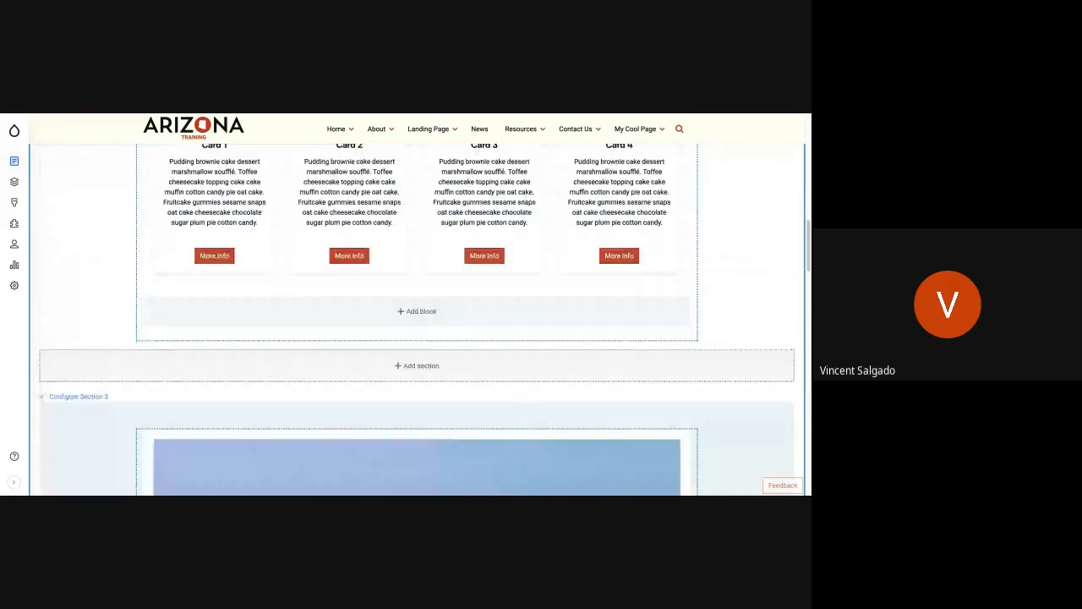
pyautogui.scroll(10, 417, 304)
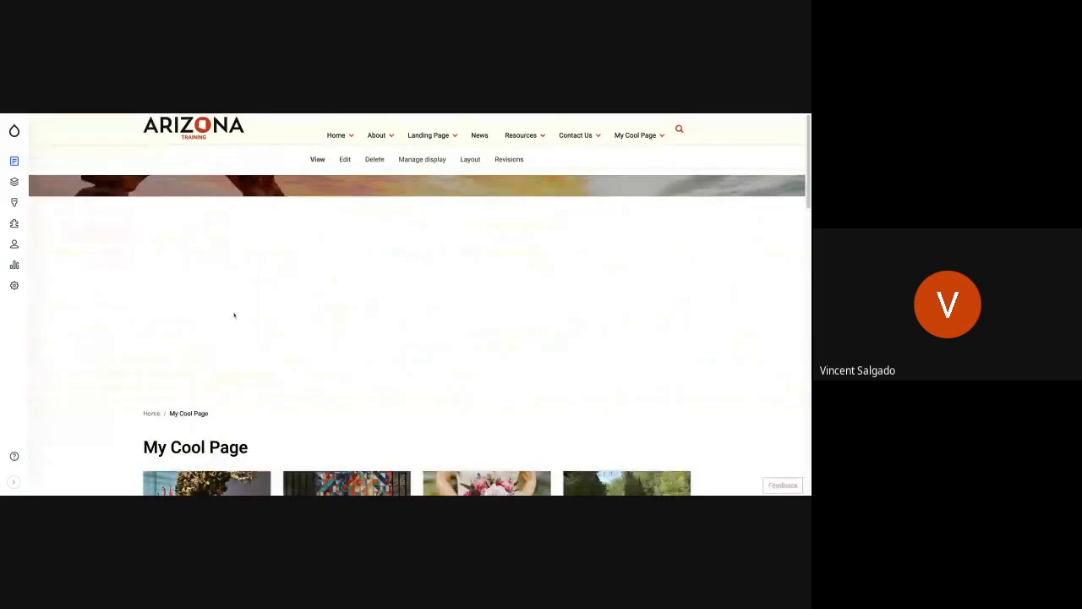
# Step: Review the saved page from the banner and cards through the video, Mission and Vision, Location and red sections to the footer
pyautogui.scroll(-3, 234, 316)
pyautogui.scroll(-4, 417, 304)
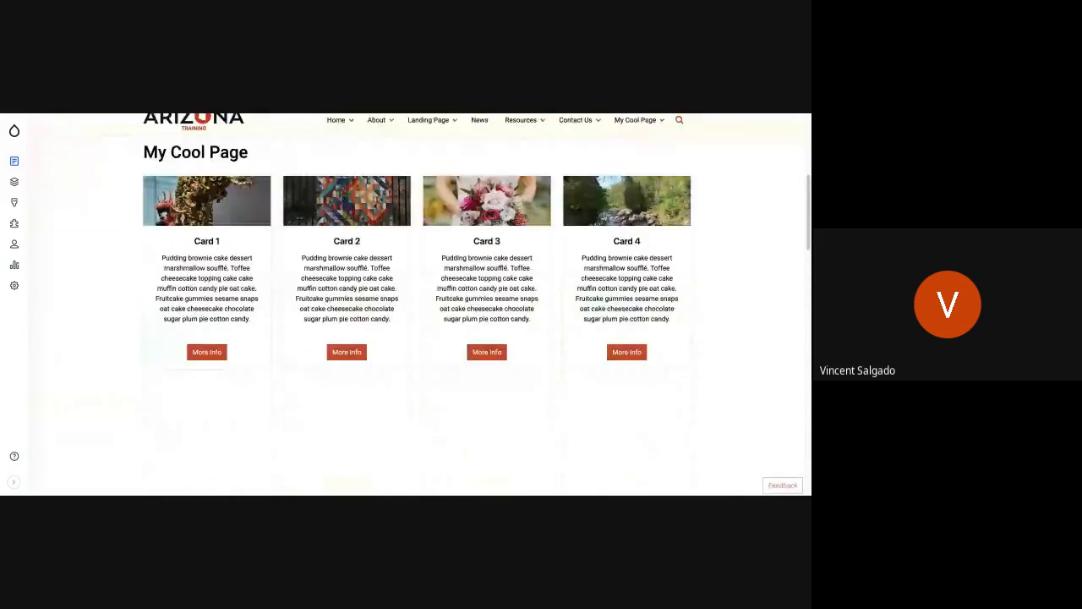
pyautogui.scroll(8, 417, 319)
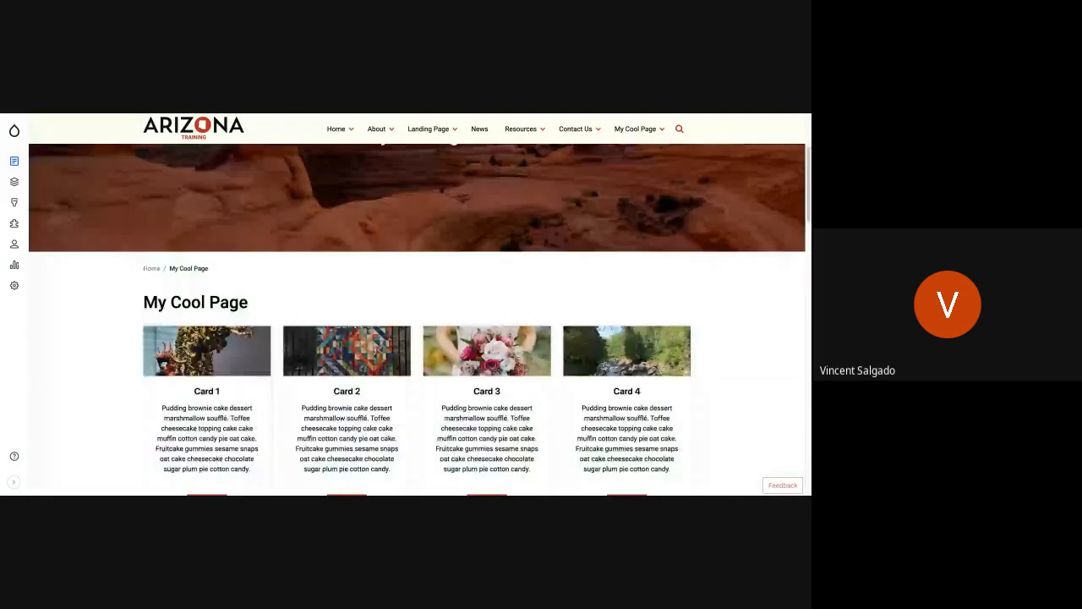
pyautogui.scroll(-10, 416, 319)
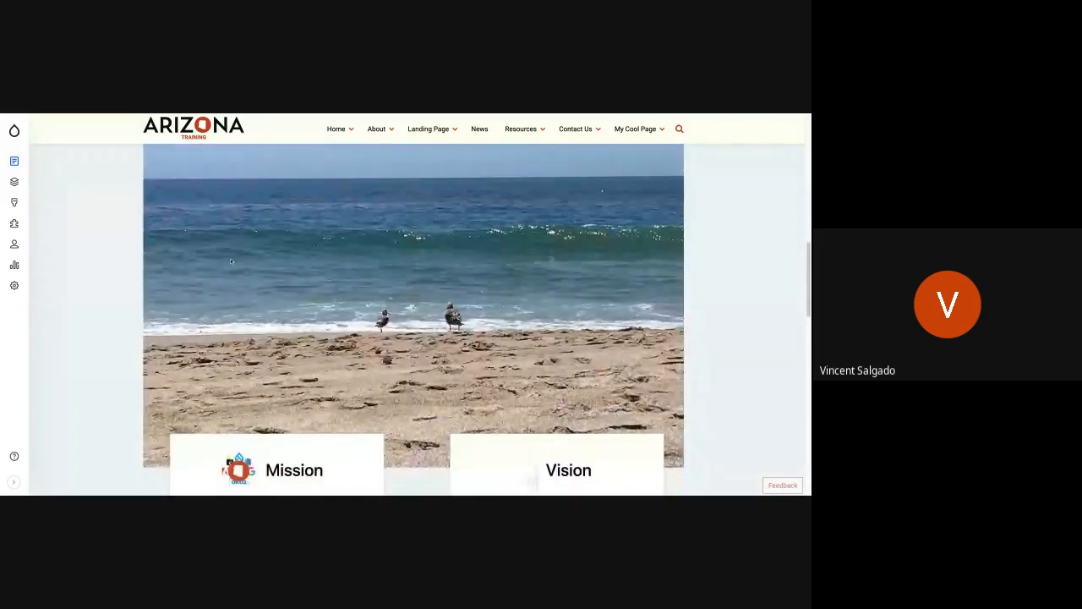
pyautogui.scroll(2, 230, 258)
pyautogui.scroll(-4, 225, 288)
pyautogui.scroll(-4, 225, 288)
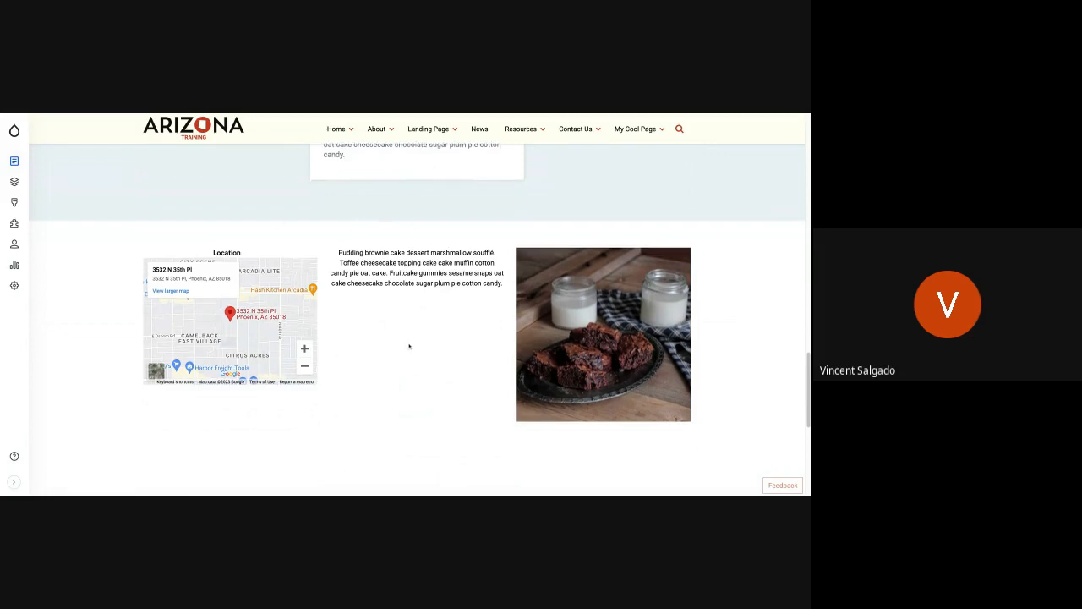
pyautogui.scroll(-1, 409, 346)
pyautogui.scroll(-2, 417, 320)
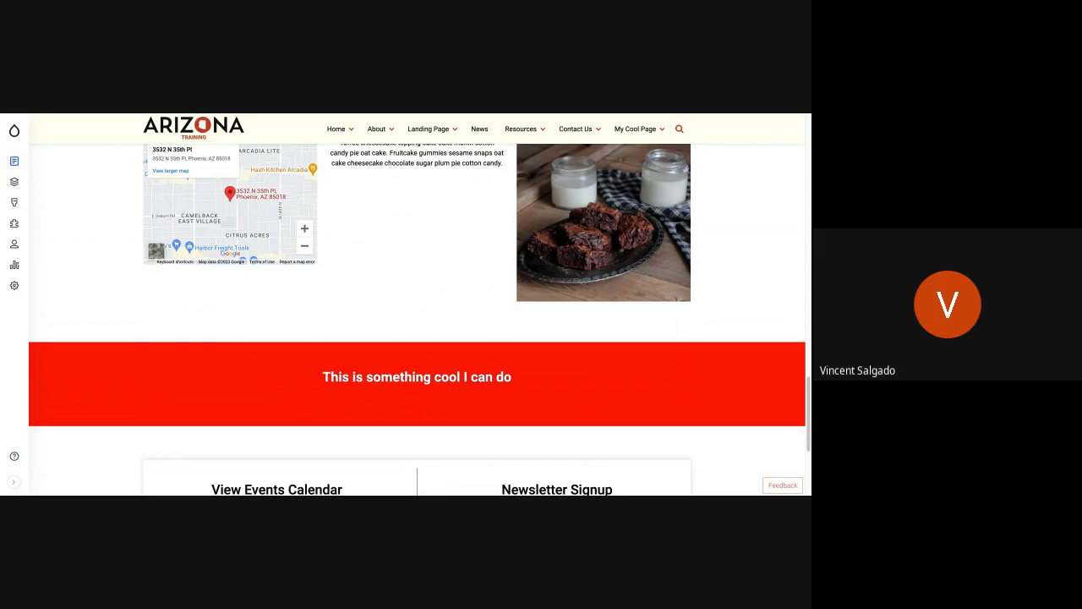
pyautogui.scroll(-3, 473, 370)
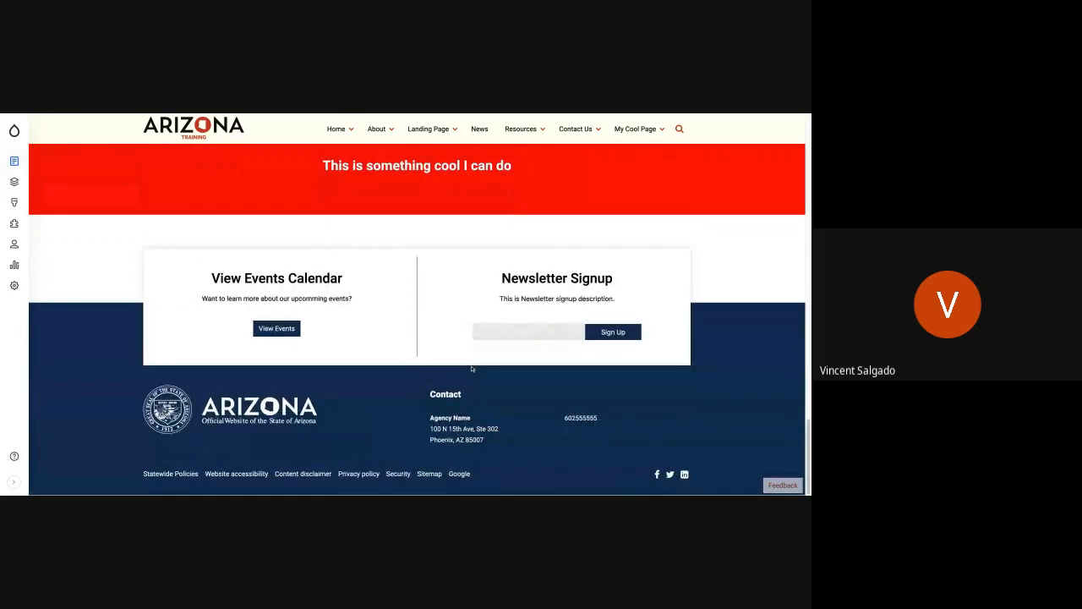
pyautogui.scroll(1, 472, 369)
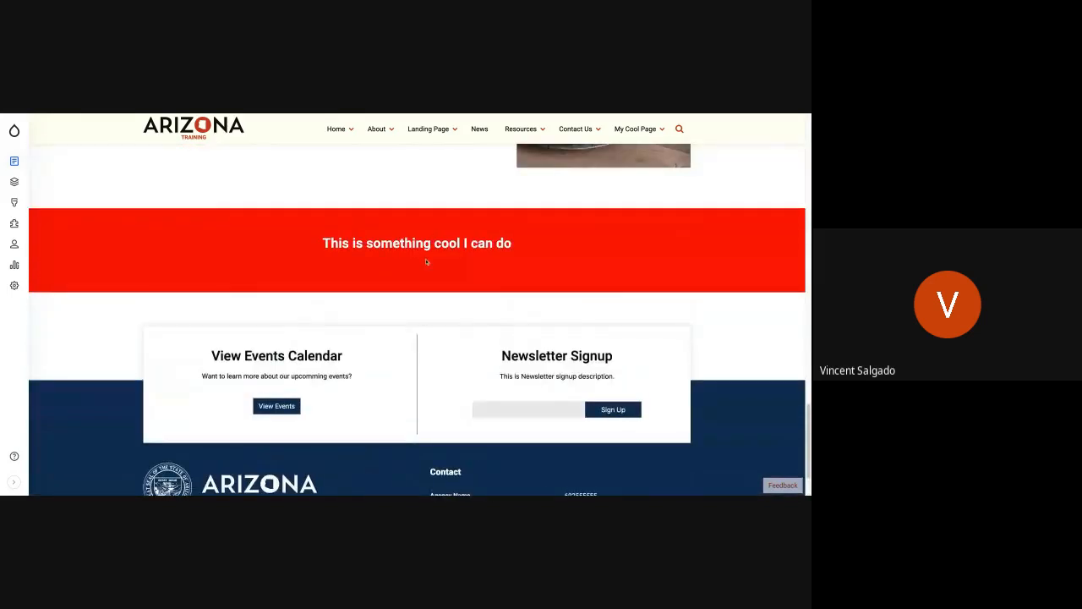